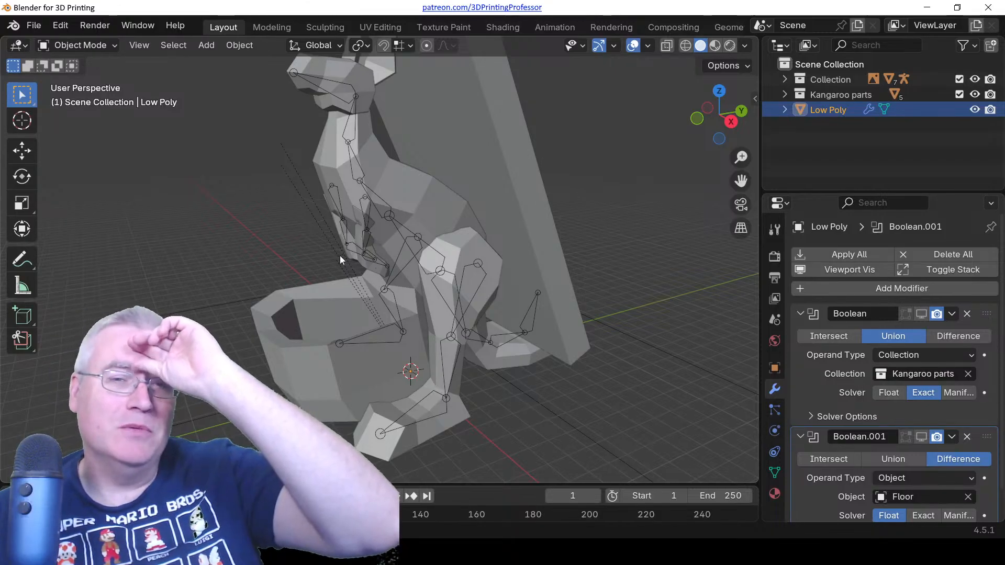
Examine the kangaroo phone holder from the front, side and back, picking out its arm and body parts.
scroll(338, 256, "down", 1)
middle_click_drag(332, 250, 365, 284)
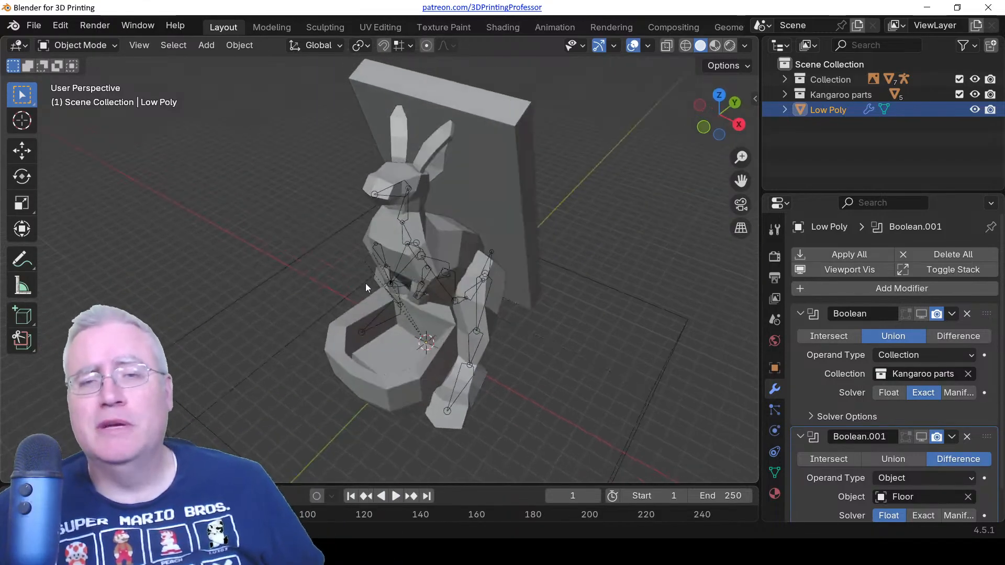
scroll(410, 278, "up", 2)
middle_click_drag(423, 216, 413, 174)
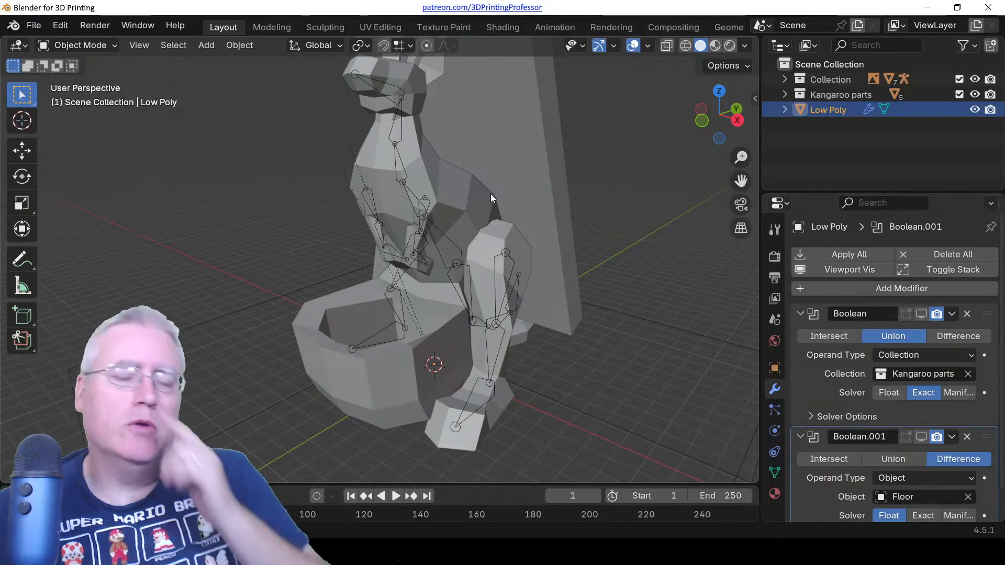
scroll(456, 209, "down", 3)
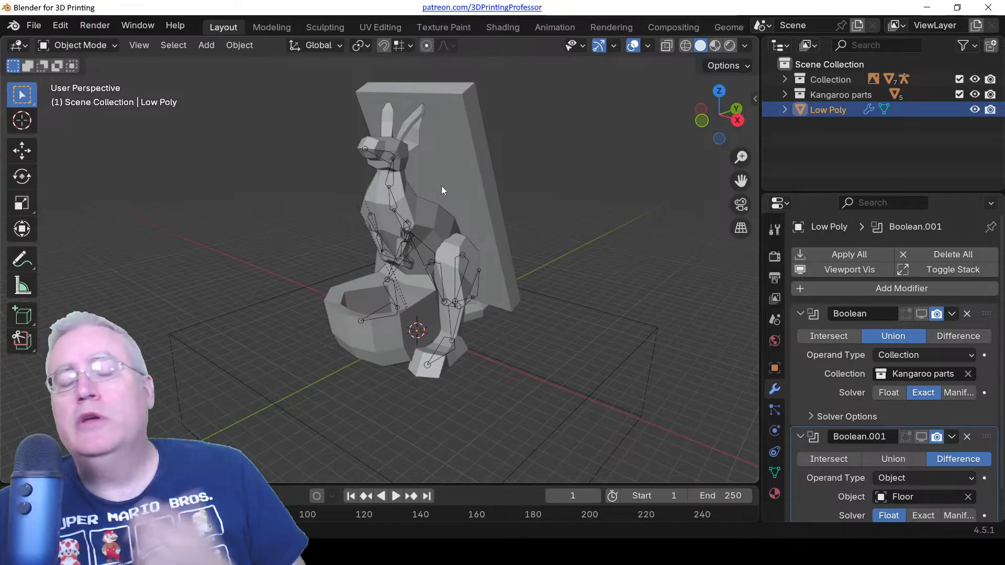
left_click(400, 235)
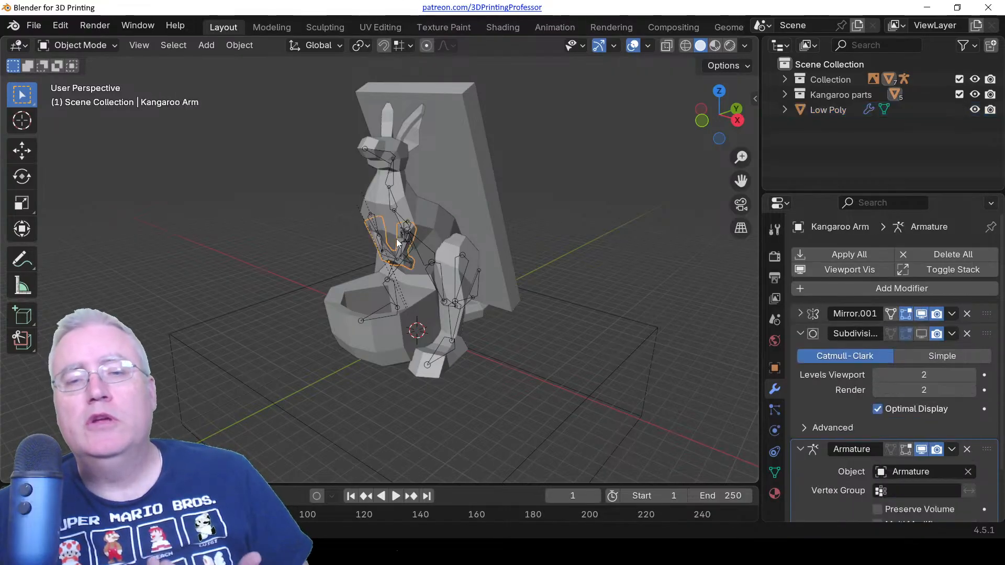
left_click(422, 224)
middle_click_drag(436, 208, 225, 190)
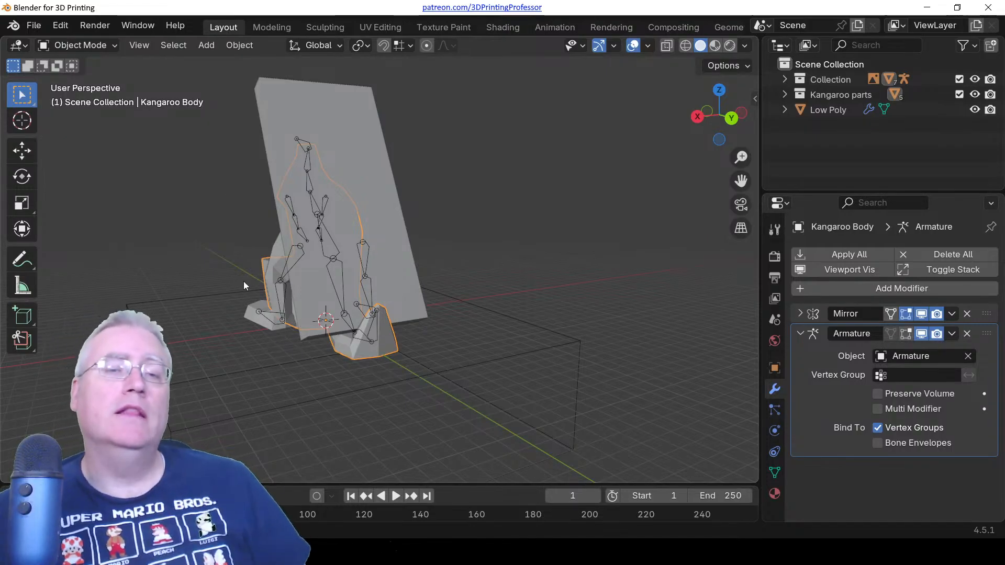
middle_click_drag(244, 285, 409, 238)
scroll(410, 237, "up", 4)
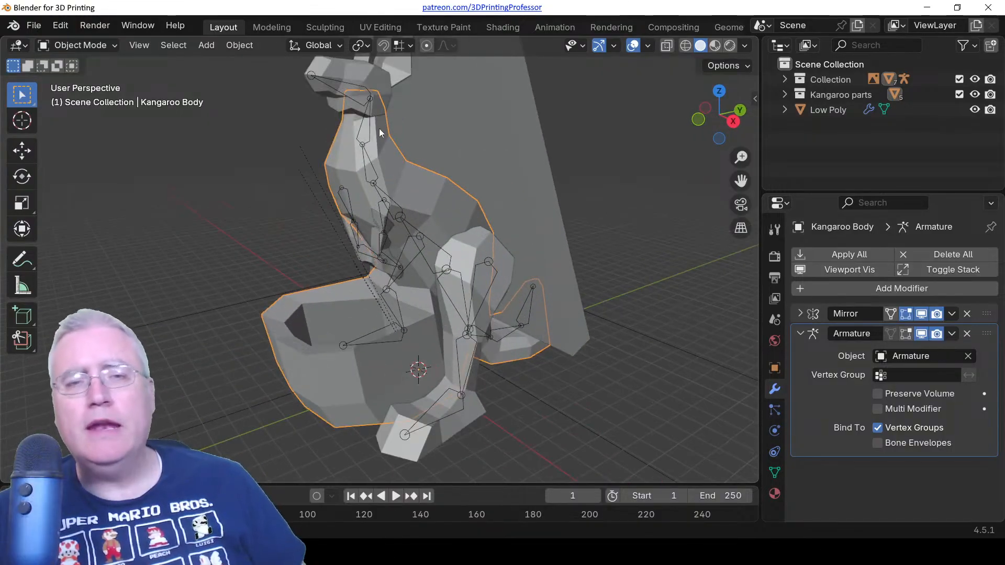
Select the kangaroo head and inspect it up close and from the side together with the ears and backrest.
middle_click_drag(379, 130, 392, 179)
scroll(392, 179, "down", 2)
left_click(370, 178)
mouse_move(397, 266)
middle_mouse_down()
mouse_move(320, 220)
mouse_move(278, 253)
mouse_move(504, 237)
mouse_move(392, 262)
middle_mouse_up()
key("KP_Decimal")
scroll(321, 224, "down", 2)
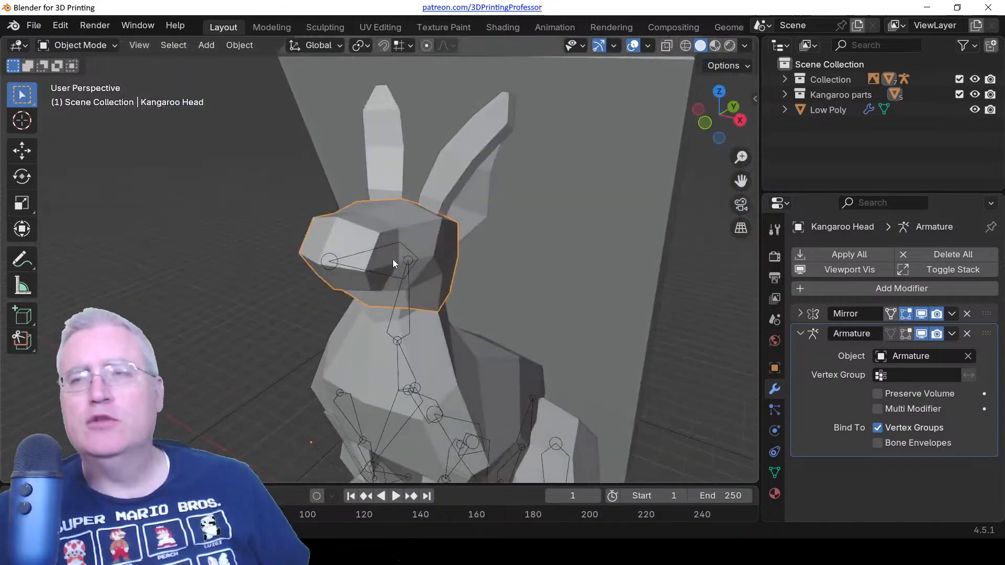
scroll(387, 229, "down", 3)
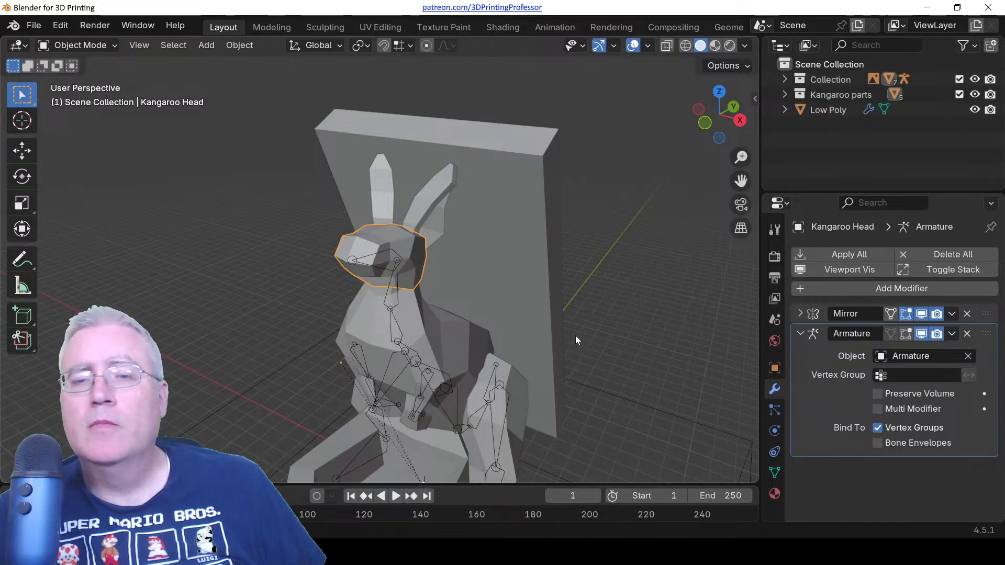
scroll(541, 322, "down", 1)
scroll(541, 322, "up", 2)
middle_click_drag(540, 319, 346, 272)
Open 900 Novelty.blend from the PrintABlok Source folder without saving the changes to the current file.
left_click(34, 25)
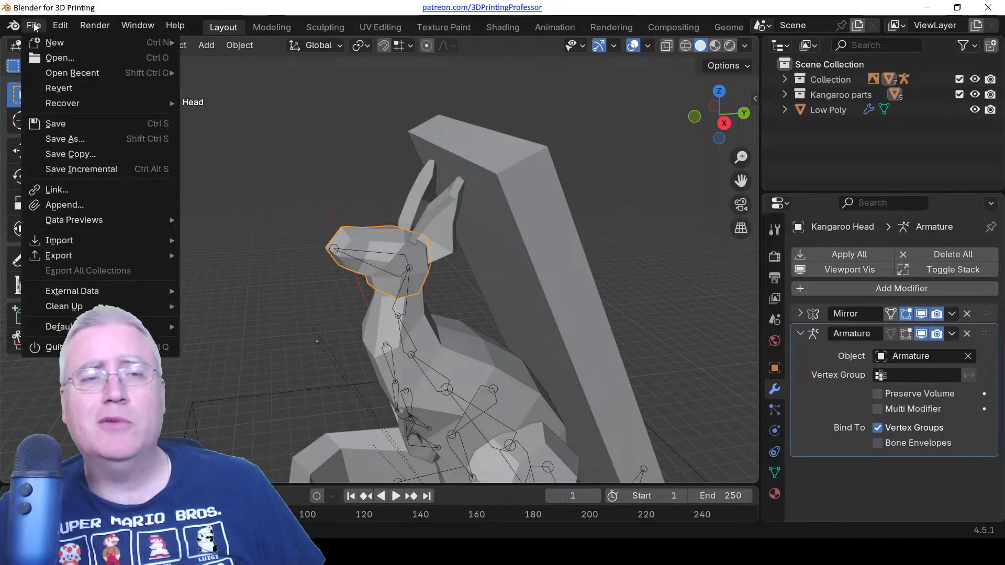
mouse_move(77, 74)
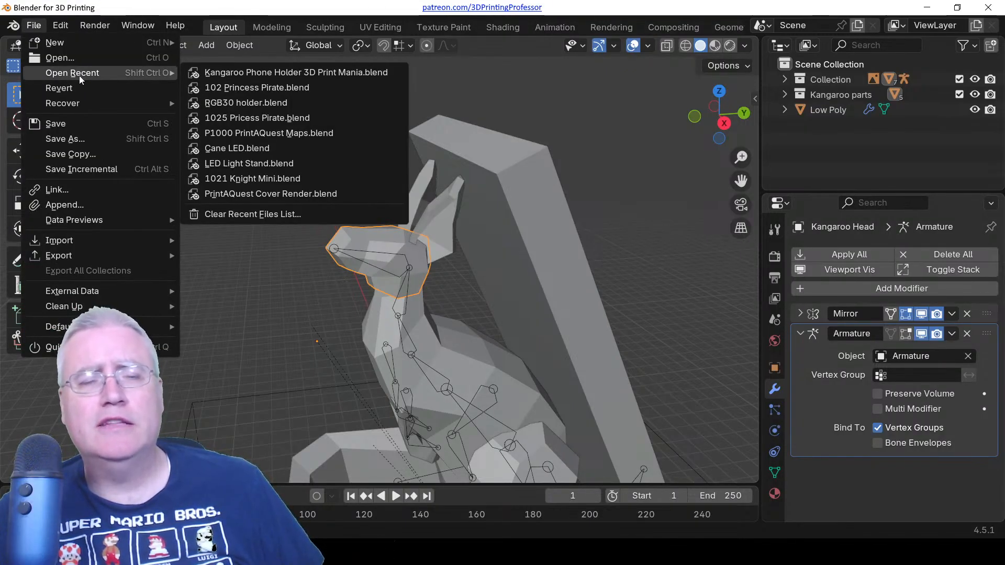
left_click(71, 59)
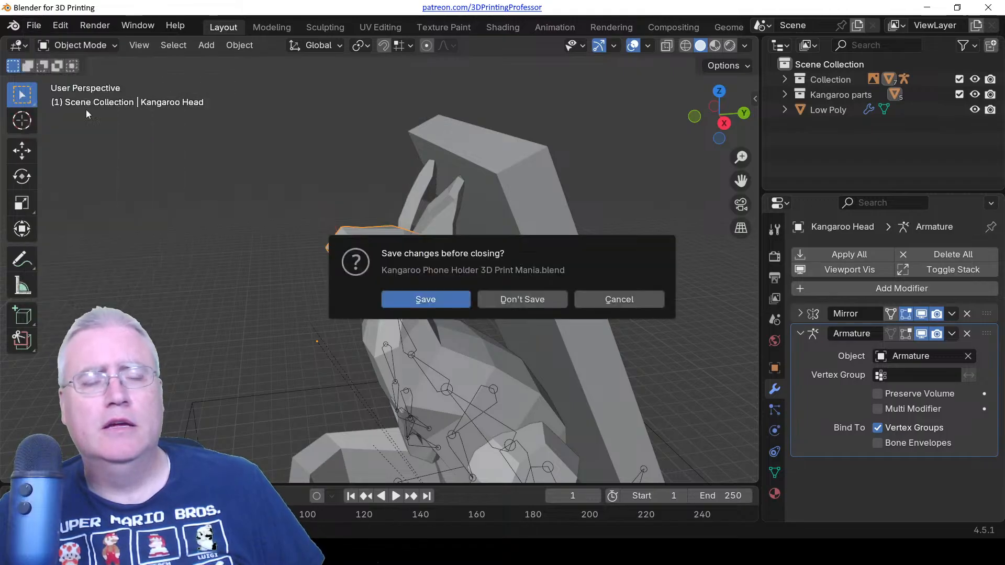
left_click(530, 299)
scroll(146, 419, "down", 3)
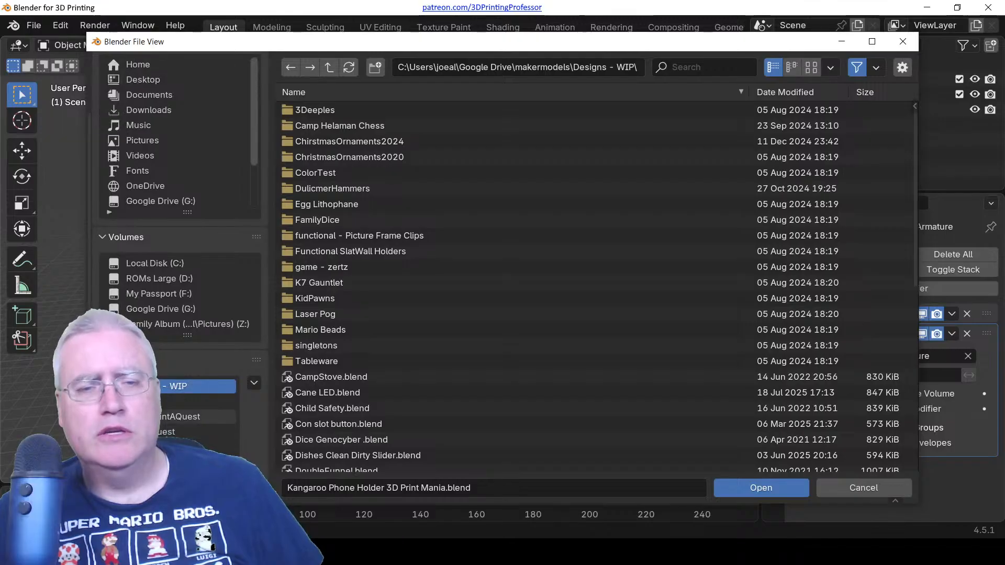
left_click(141, 402)
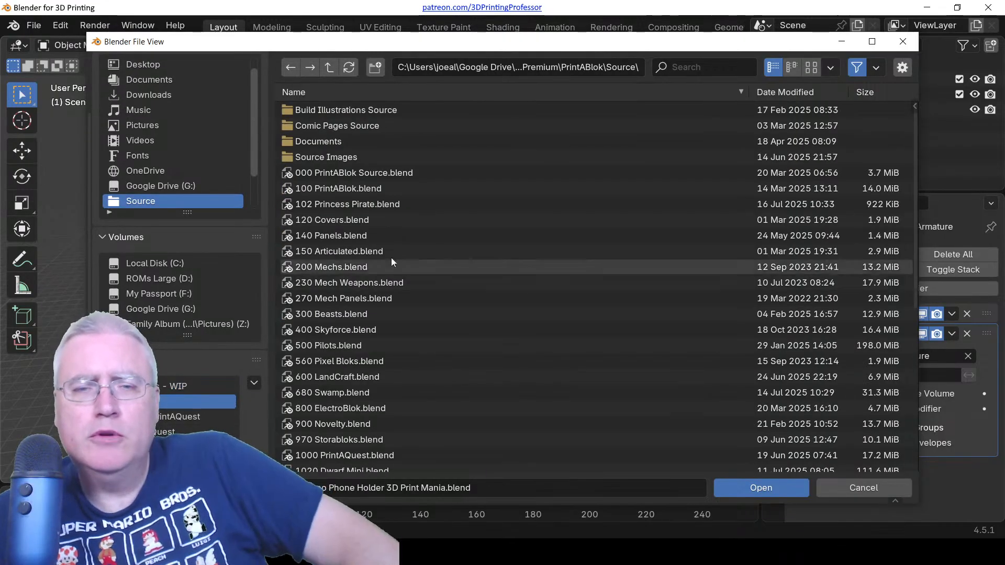
scroll(325, 366, "down", 2)
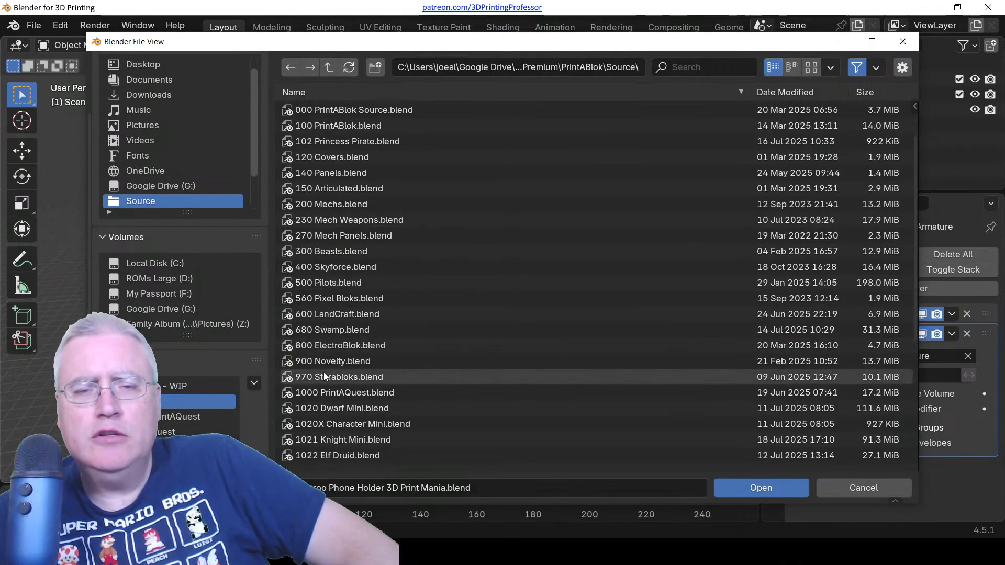
double_click(336, 360)
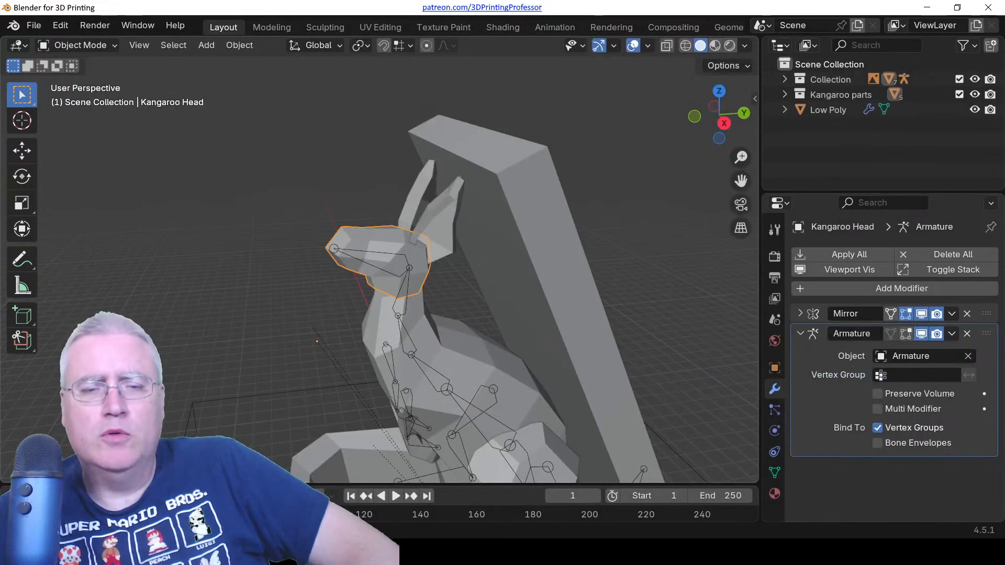
Switch to File Explorer and open the PrintABlok folder Models > Parts > 900 Novelty to review its part files.
mouse_move(269, 553)
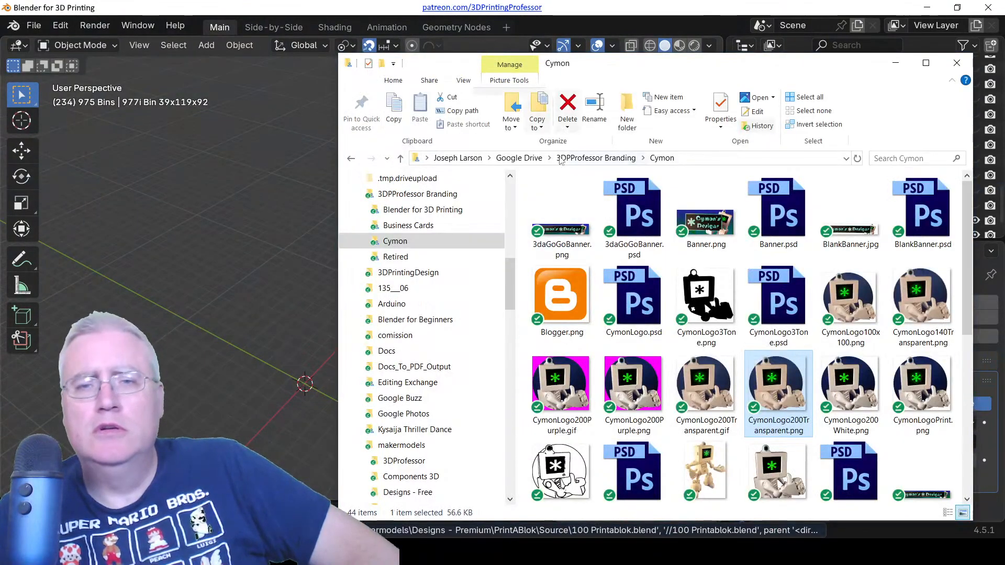
left_click(350, 159)
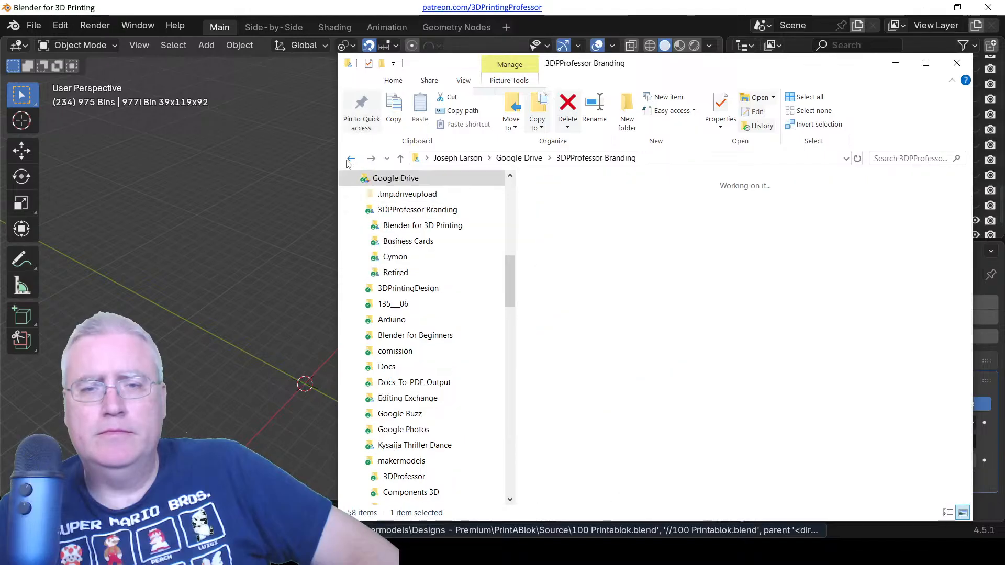
left_click(349, 159)
left_click(350, 159)
left_click(350, 158)
left_click(349, 158)
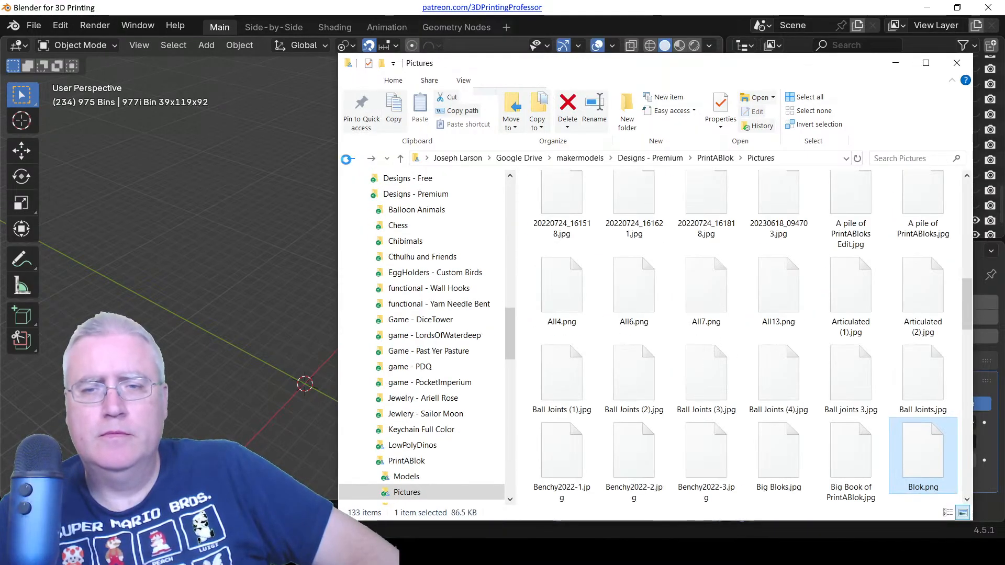
left_click(715, 158)
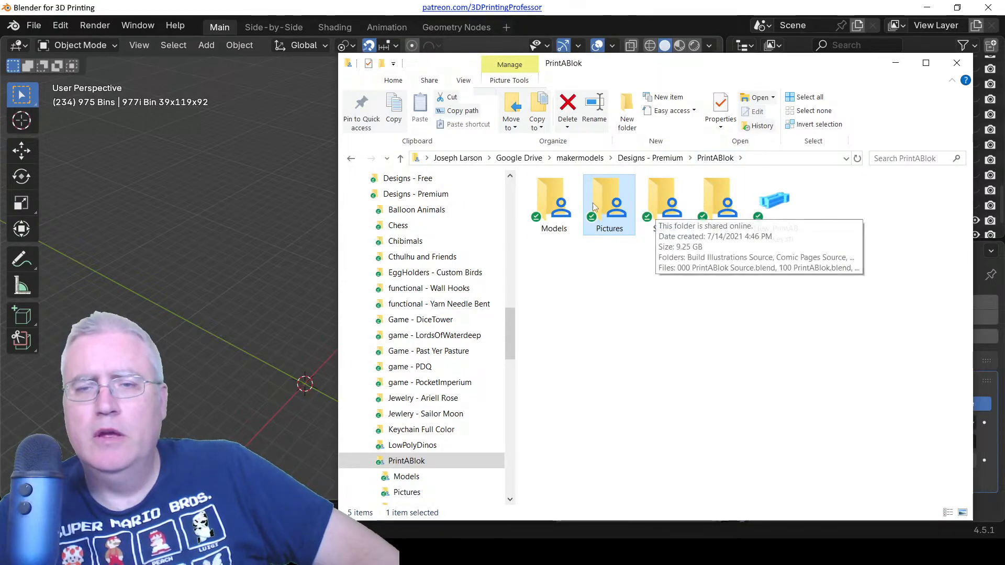
double_click(554, 207)
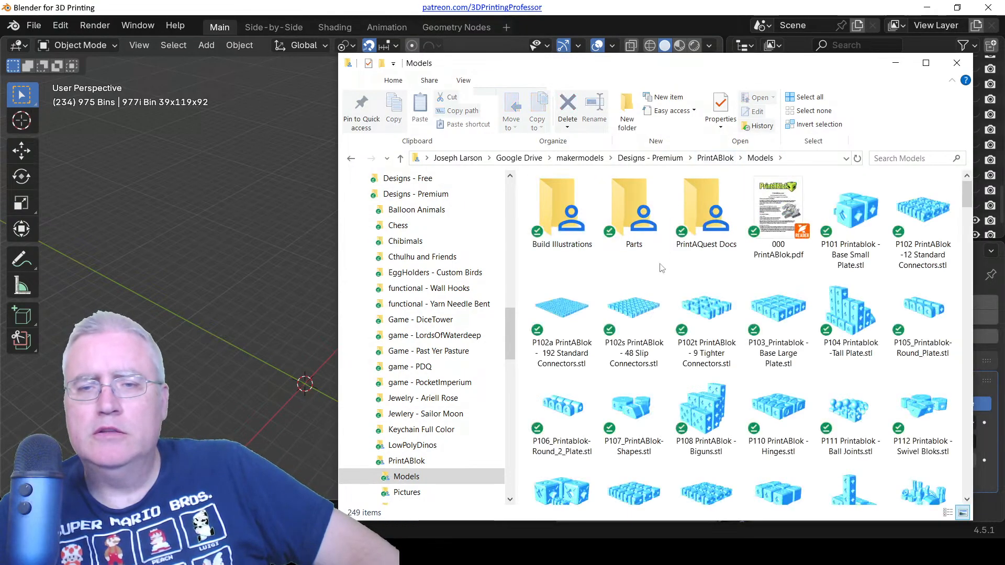
double_click(621, 202)
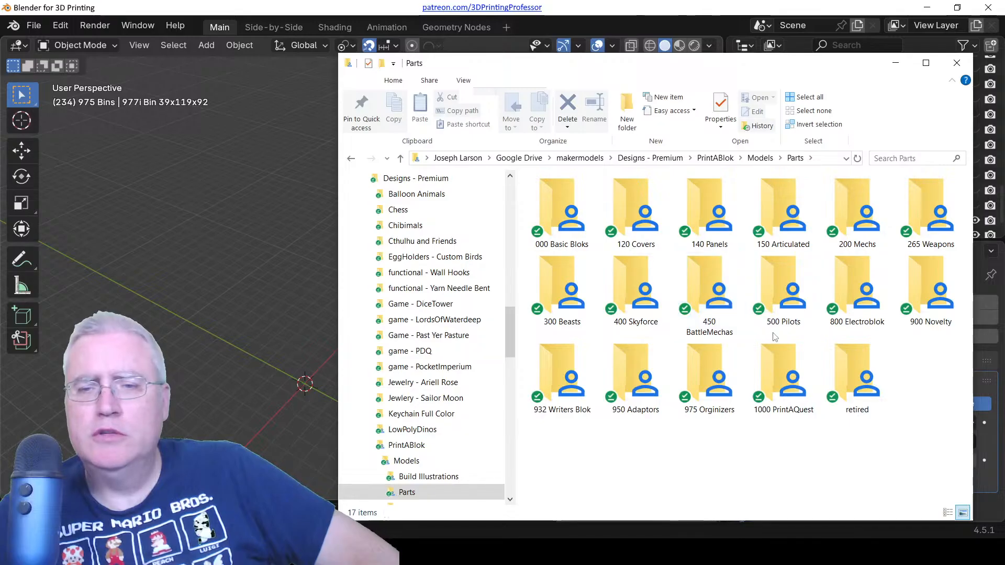
double_click(915, 284)
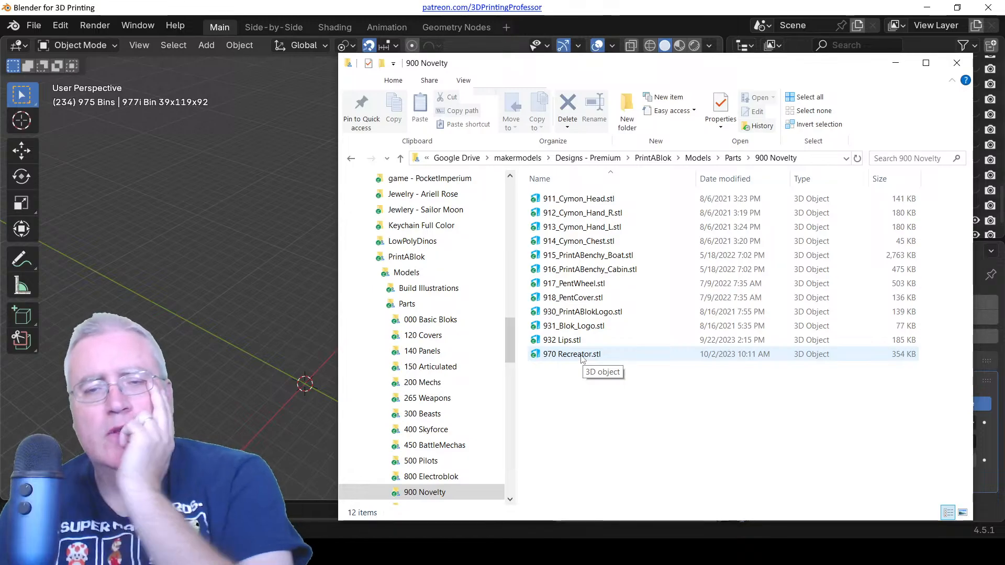
Look through the 900 Novelty and 800 Electroblok parts folders to compare their file listings.
left_click(733, 157)
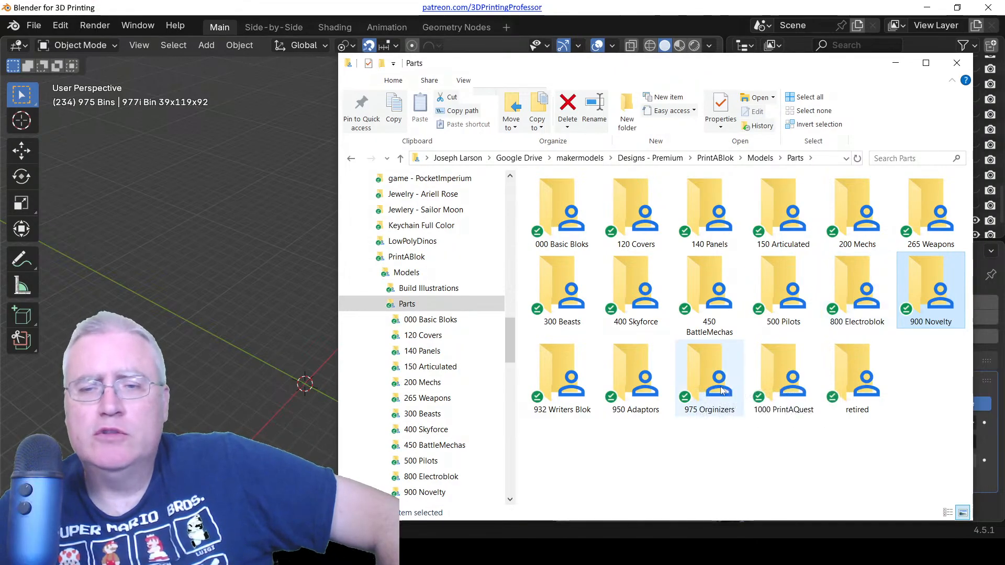
double_click(920, 295)
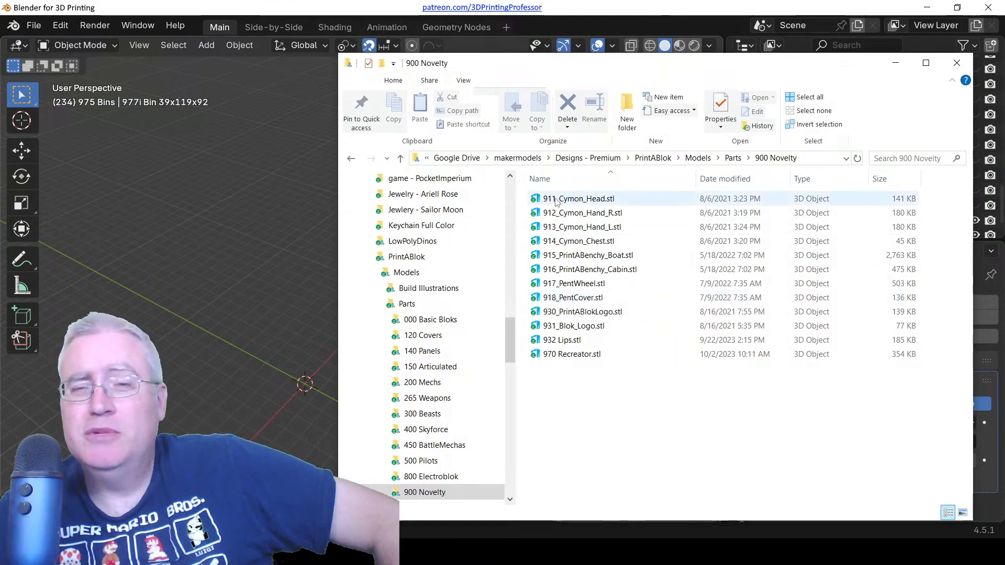
left_click(734, 158)
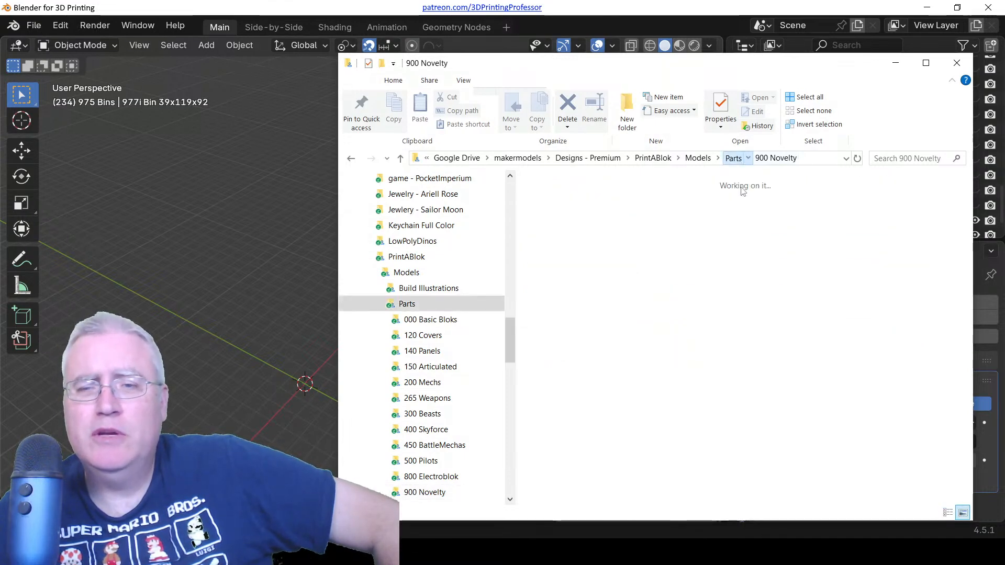
double_click(858, 293)
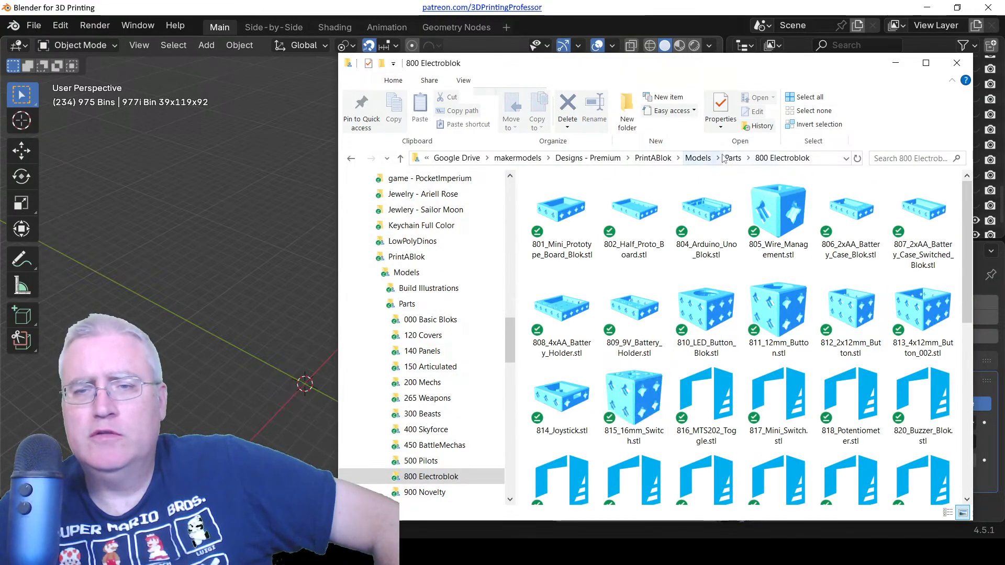
left_click(748, 158)
Search the Parts folder for 900, look over the matching part files, and clear the search.
left_click(733, 158)
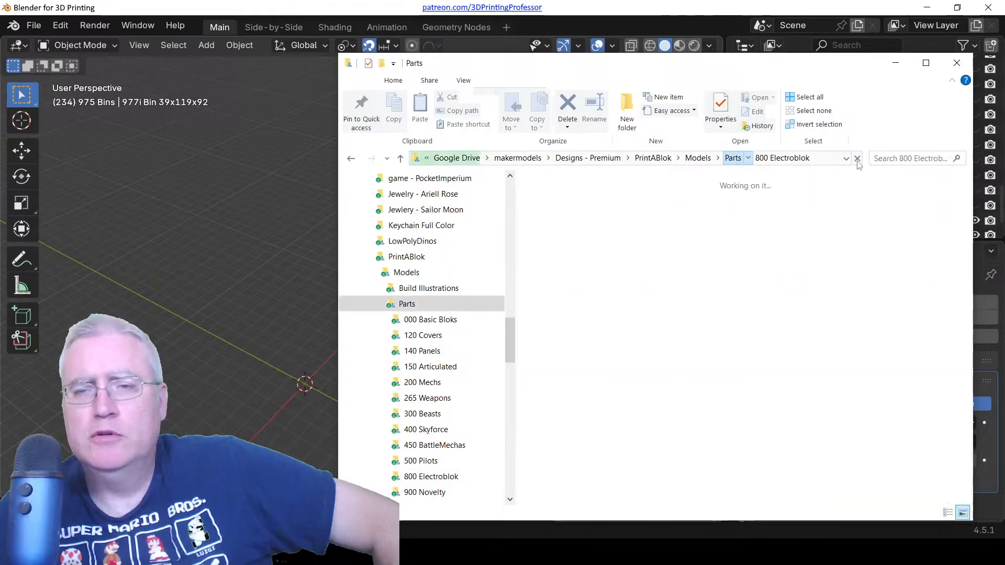
left_click(894, 158)
type("900")
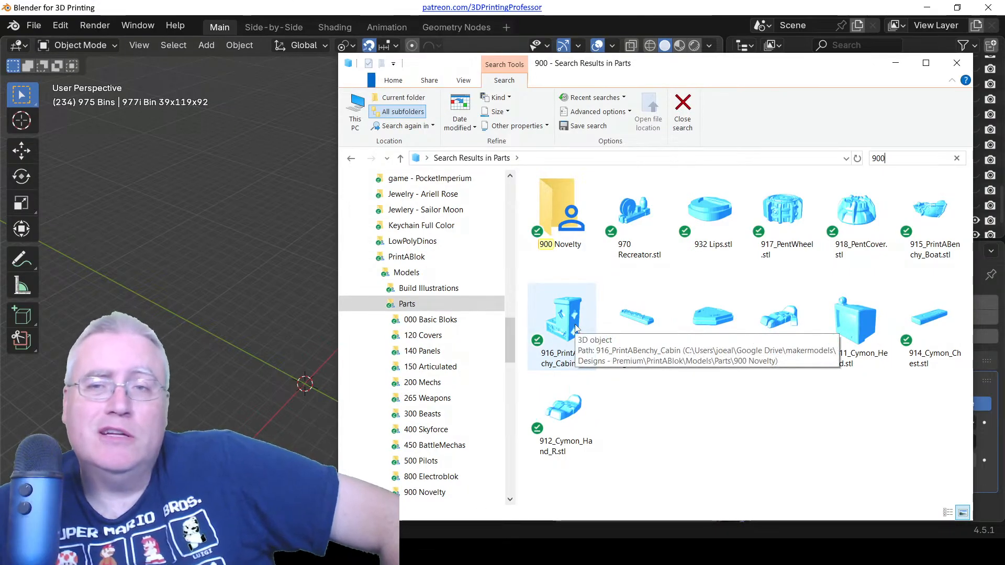
left_click(956, 159)
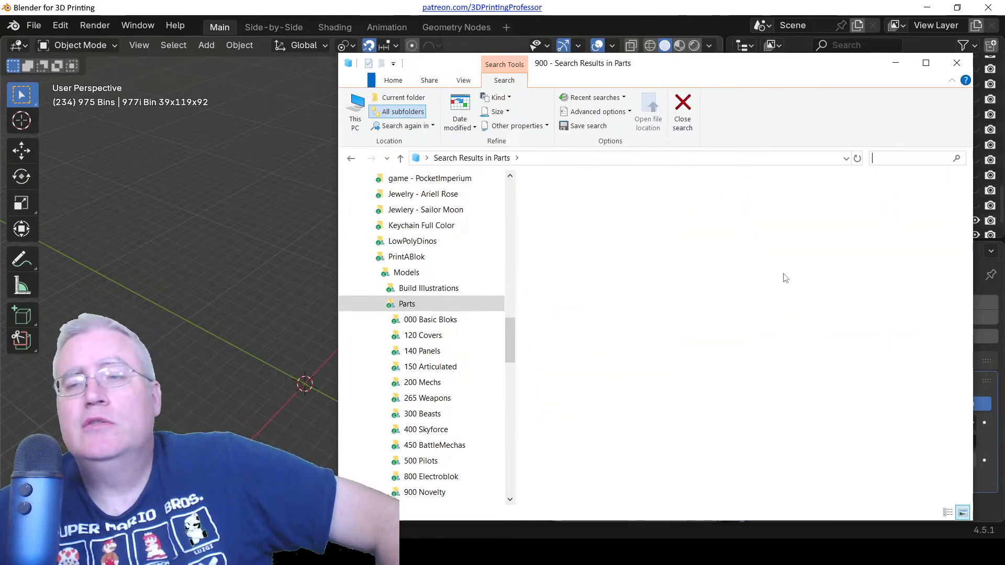
Check the 800 Electroblok folder once more, then return to the 900 Novelty folder to read its part numbers.
double_click(869, 296)
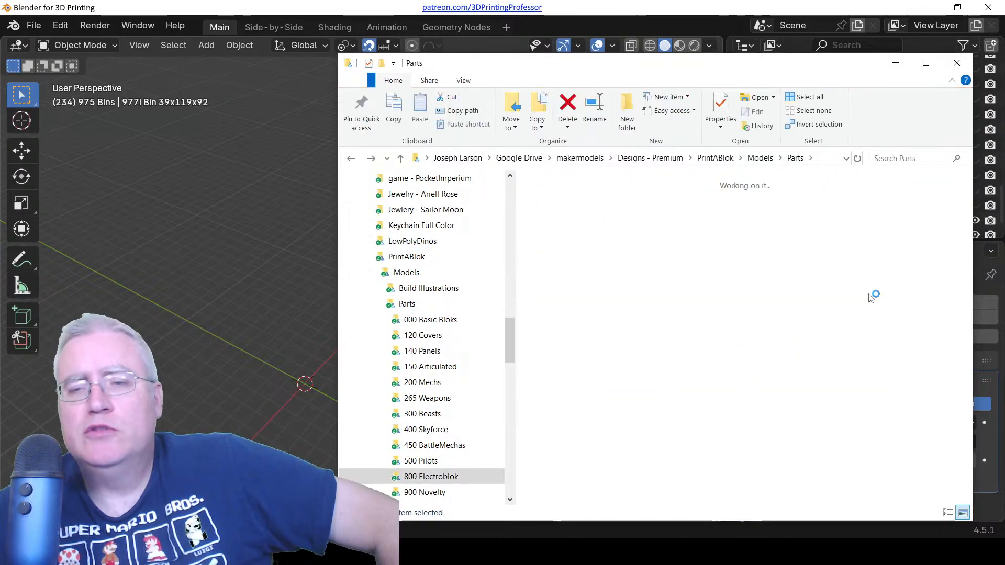
left_click(734, 158)
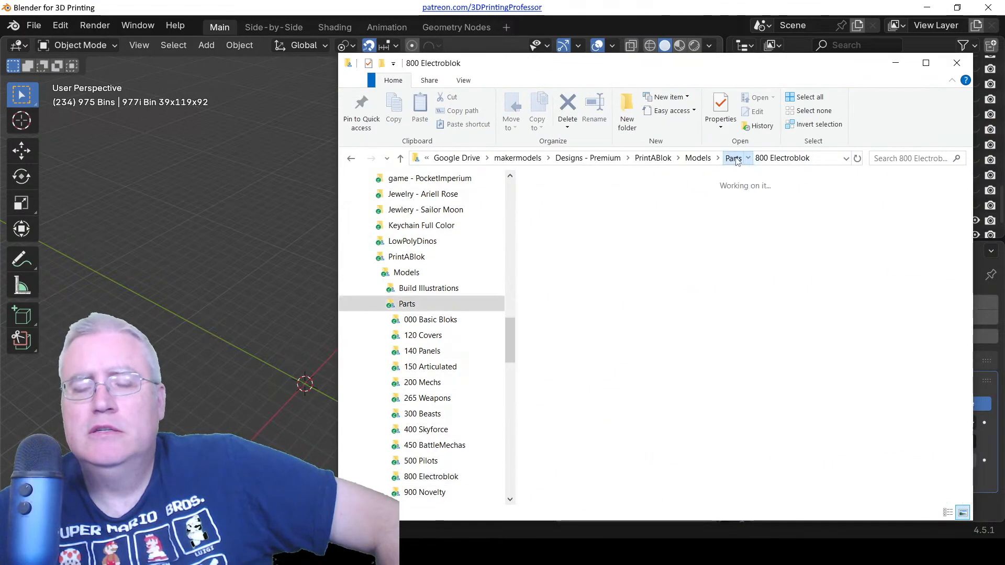
left_click(931, 297)
double_click(931, 297)
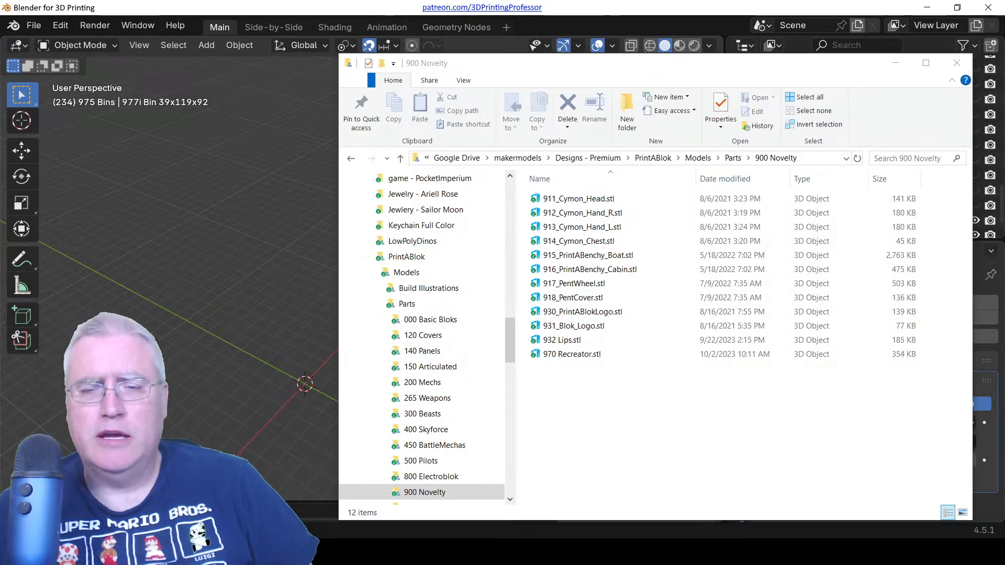
Switch to Calculator and compute 919 - 930 to gauge the gap in the novelty part numbering.
type("9")
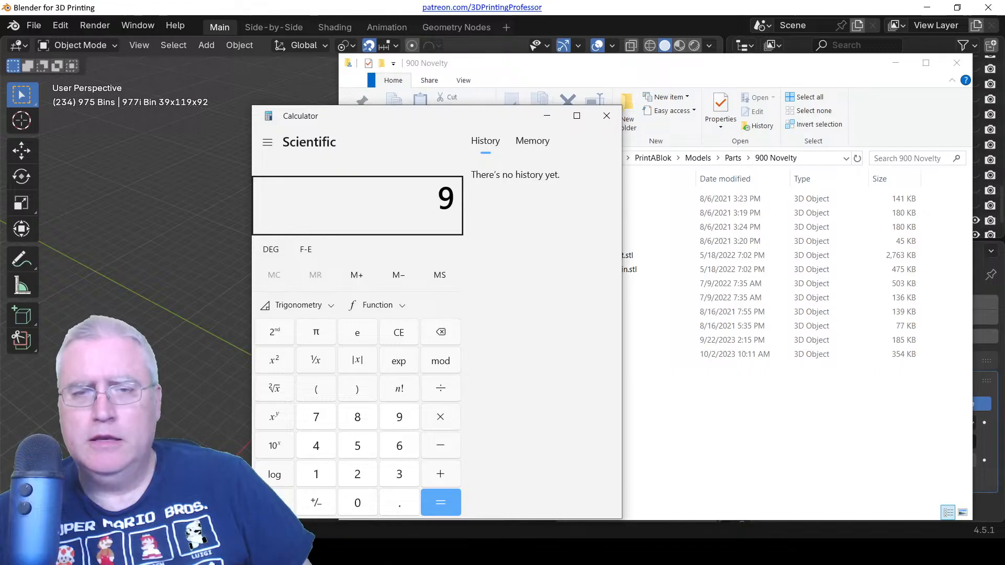
type("19")
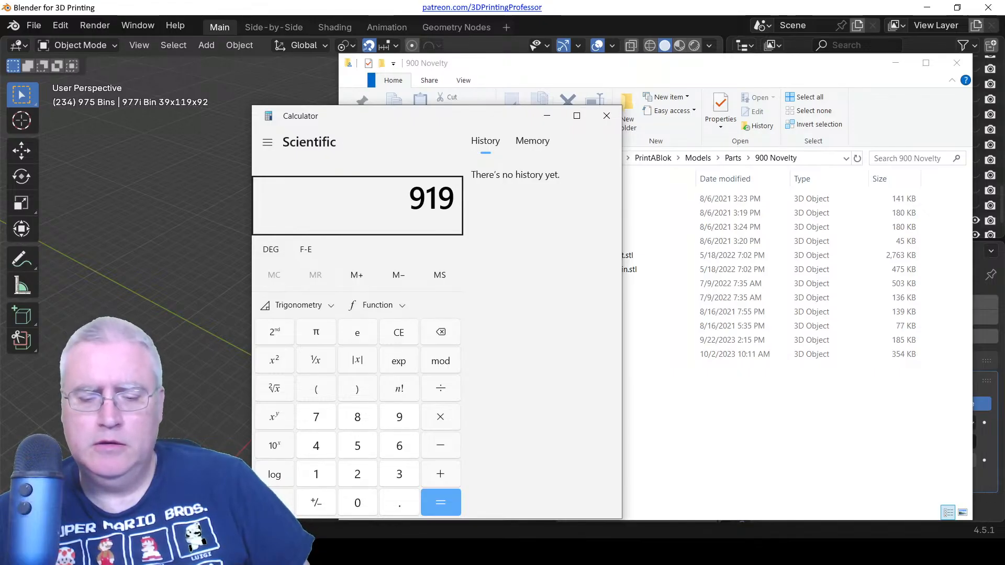
type(" - 930")
key("Return")
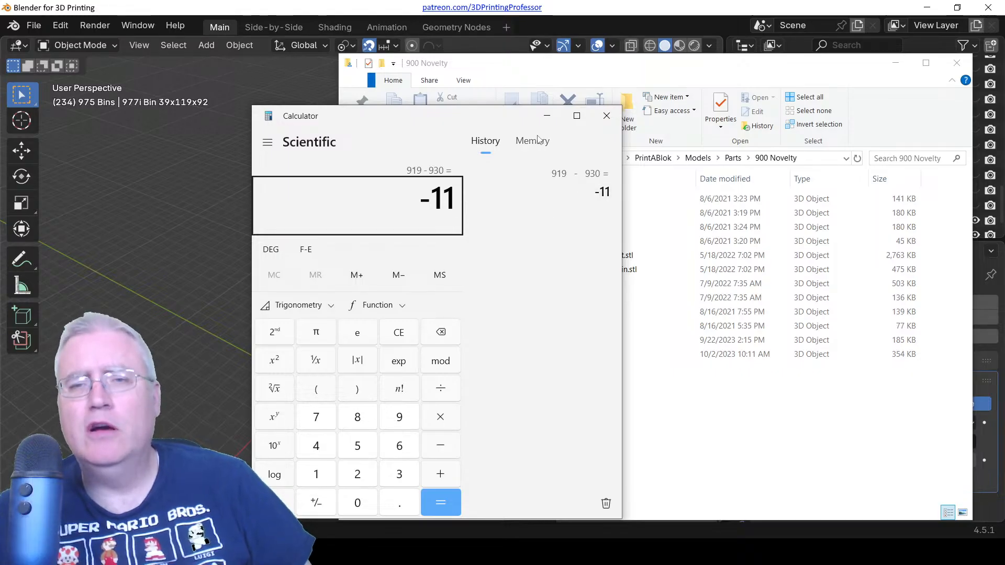
Close the calculator, return to Blender, and collapse the 975 Bins and 975 StorABloks collections in the outliner.
left_click(607, 115)
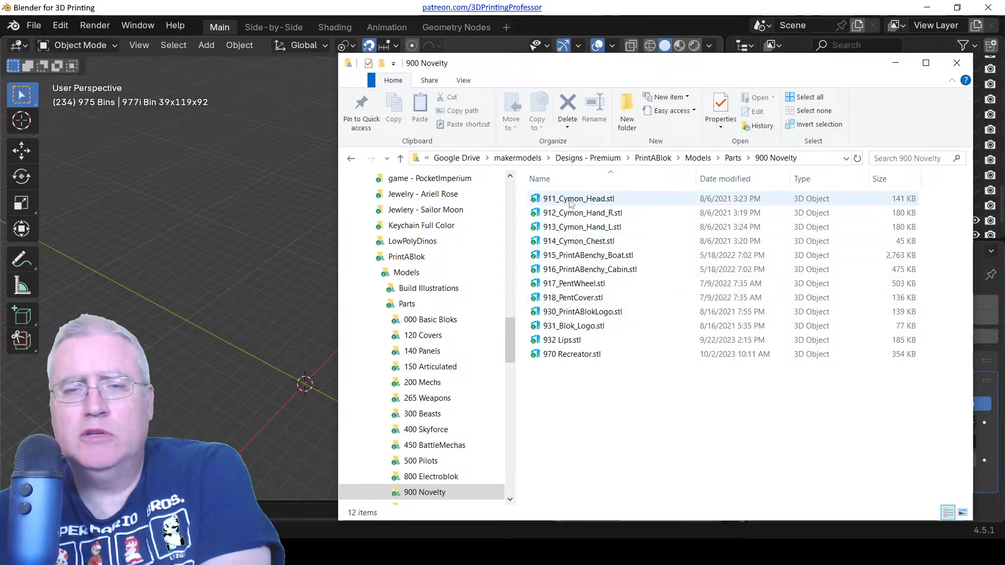
left_click(268, 262)
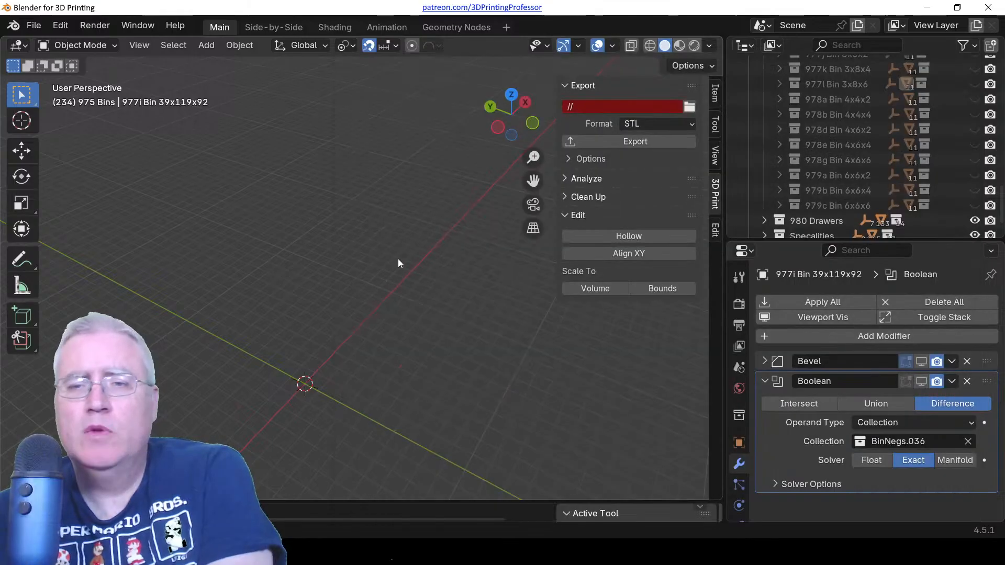
scroll(824, 184, "up", 10)
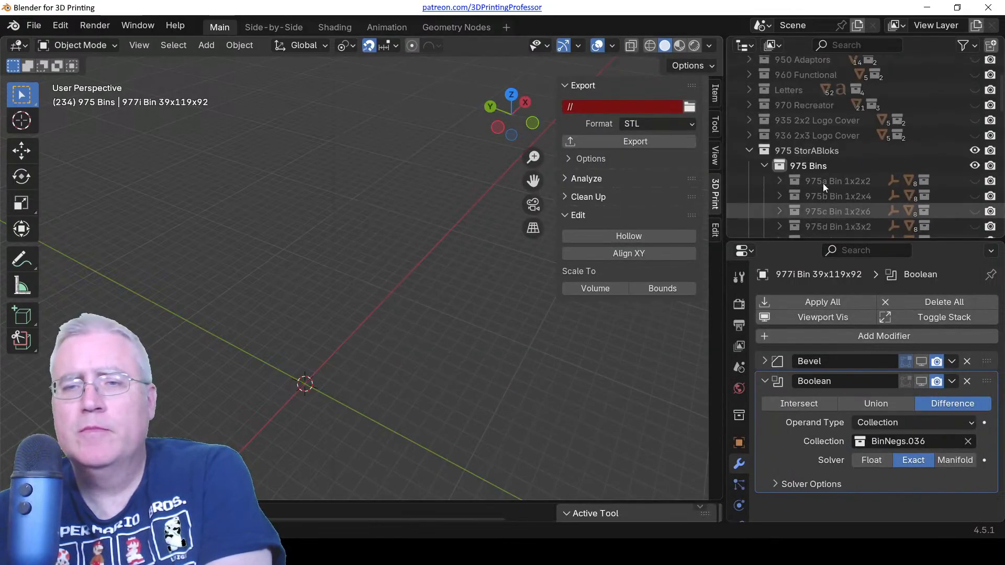
left_click(765, 165)
left_click(751, 161)
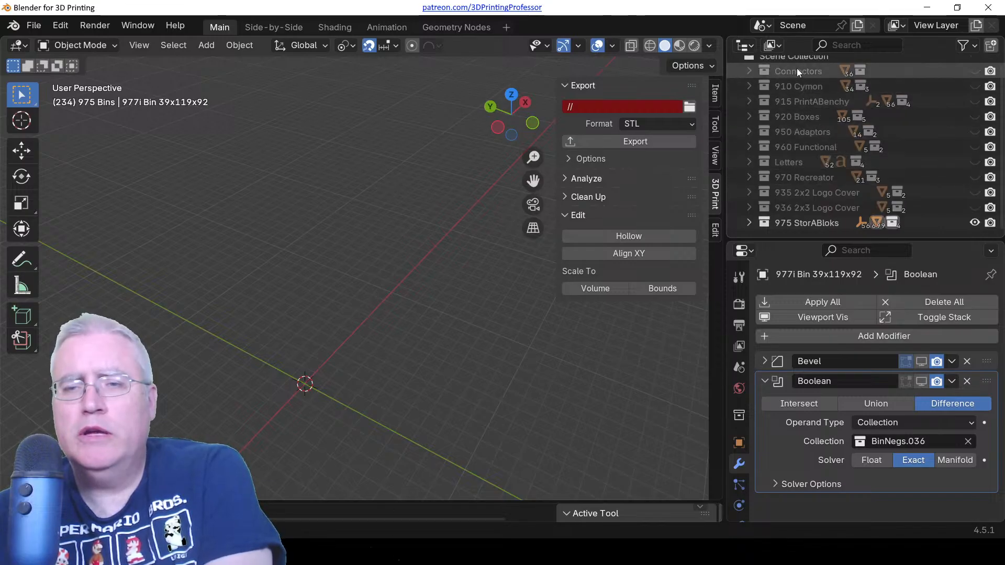
Create a new collection directly under the Scene Collection and name it 900 PrintAChess.
scroll(797, 93, "up", 1)
left_click(778, 65)
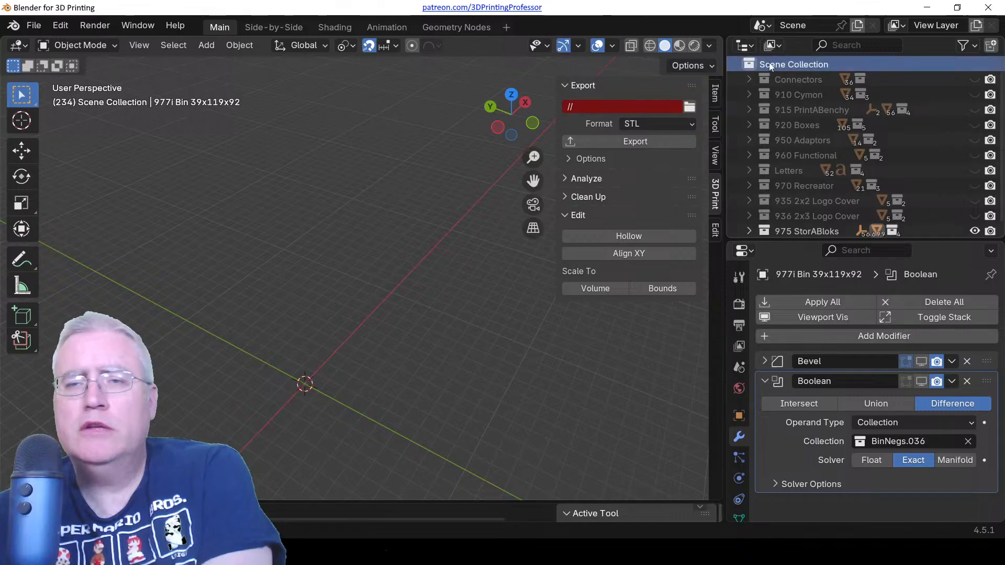
right_click(774, 61)
left_click(748, 62)
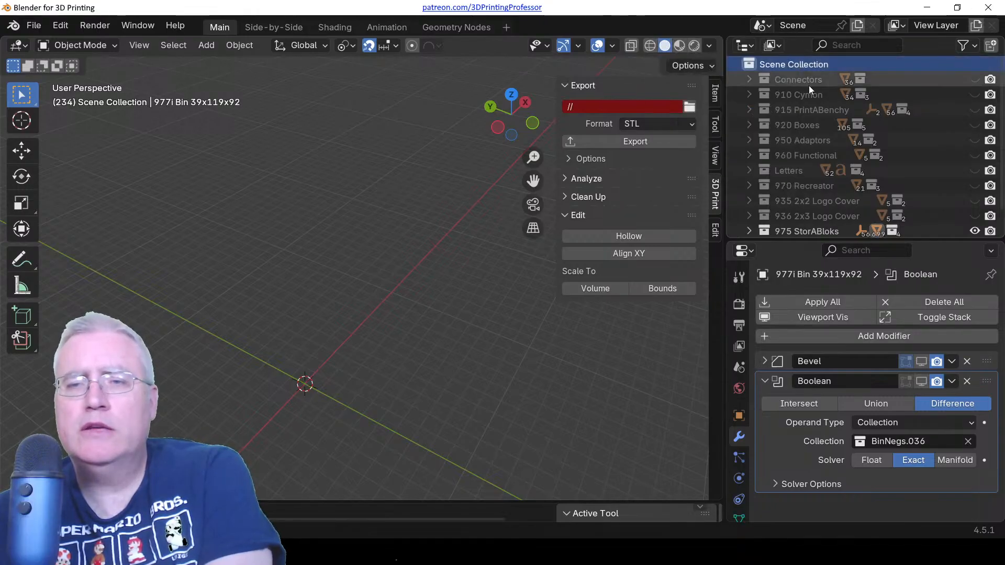
scroll(790, 150, "down", 2)
left_click(796, 220)
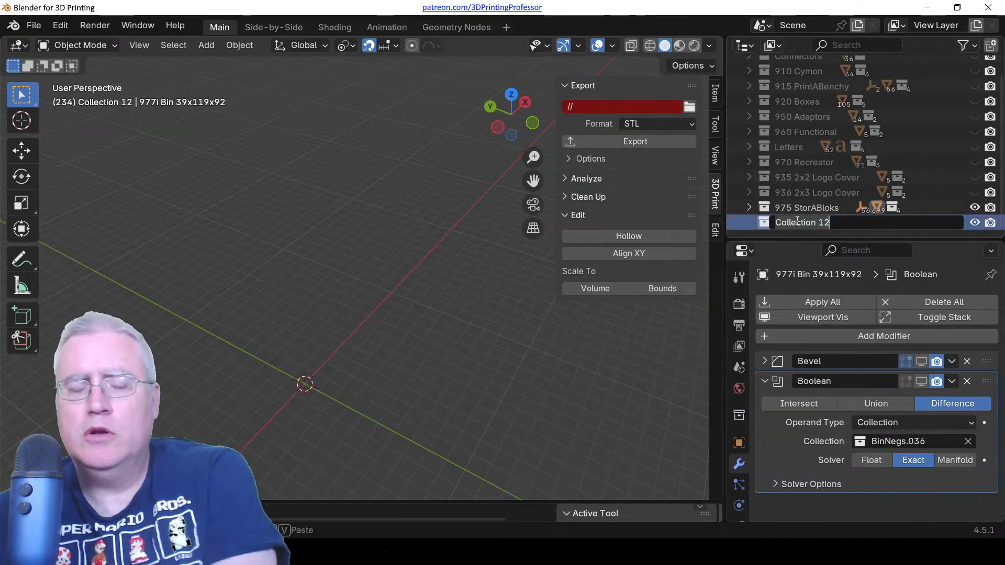
double_click(797, 221)
type("900")
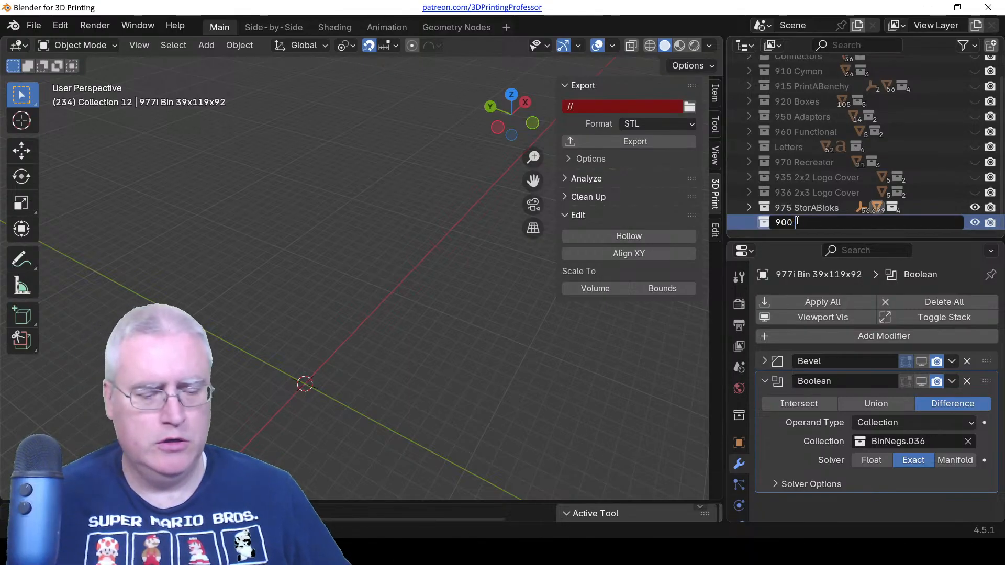
type(" PrintAChess")
key("Return")
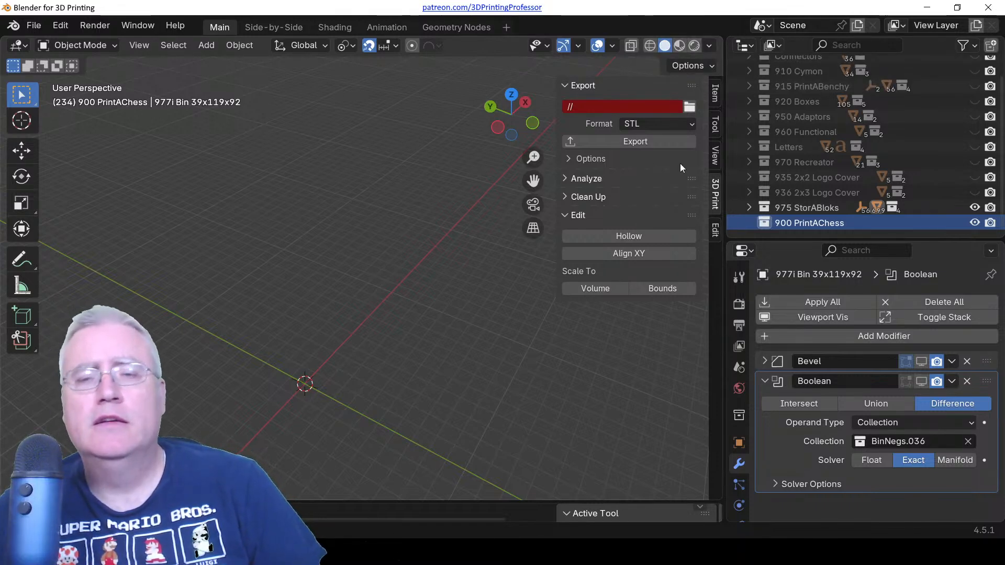
Add a cylinder mesh at the origin in the 900 PrintAChess collection and set its vertices to 8.
mouse_move(561, 552)
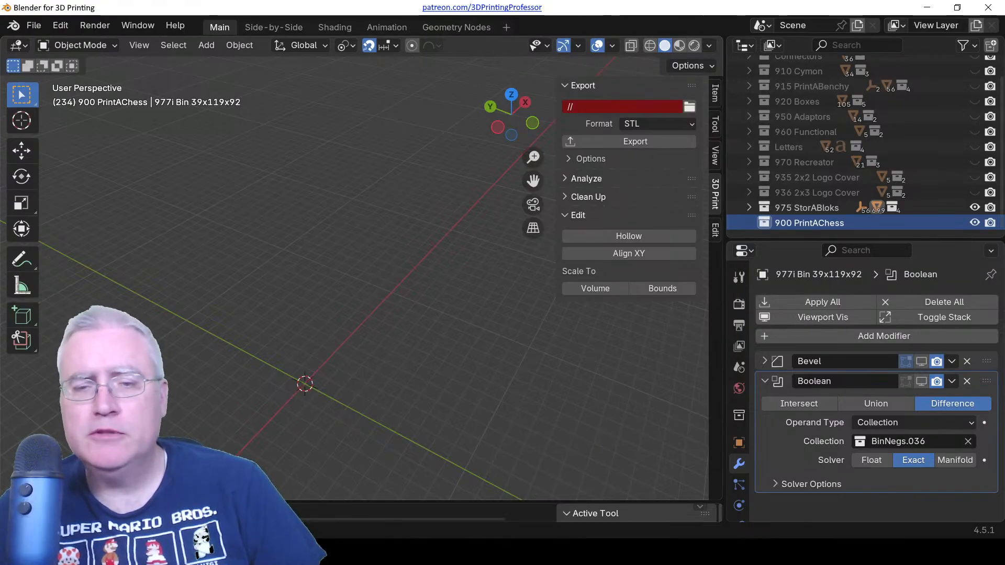
scroll(310, 349, "down", 1)
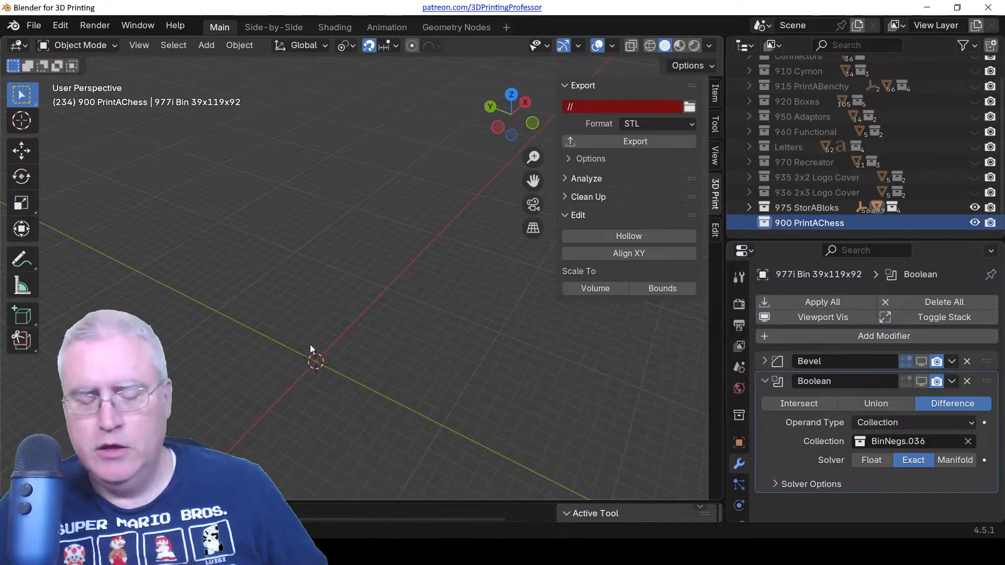
middle_click_drag(305, 359, 327, 291, "shift")
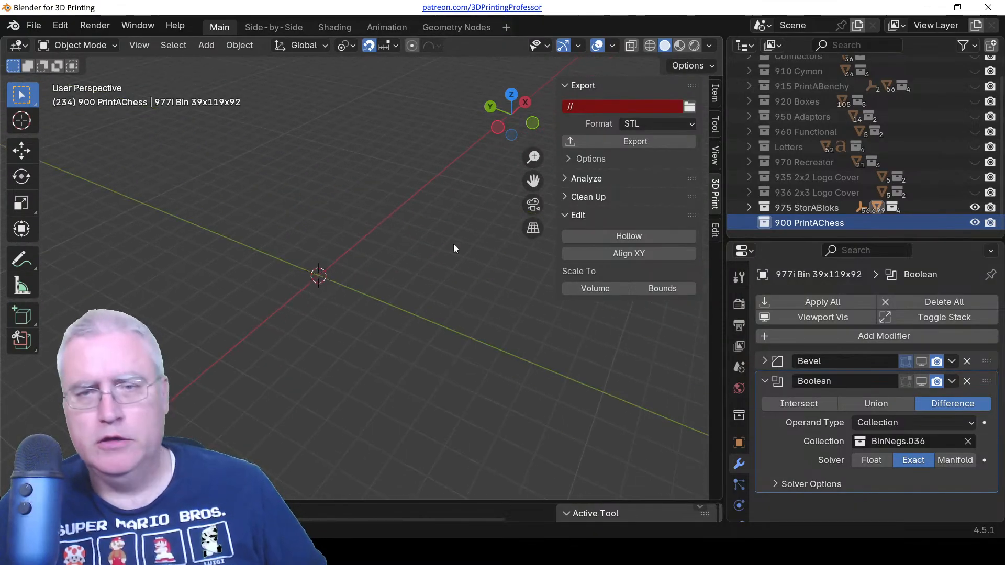
key("n")
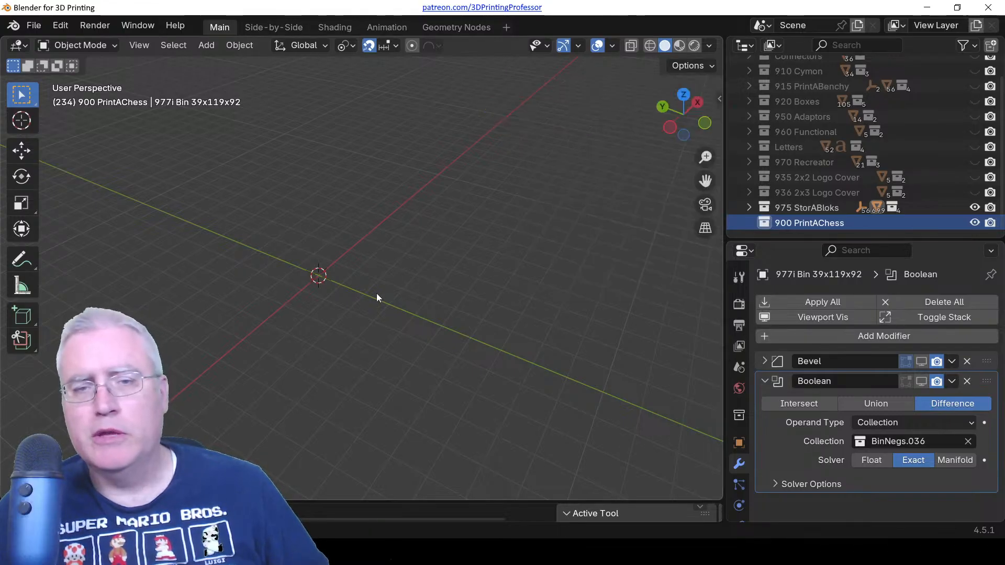
key("shift+a")
mouse_move(334, 230)
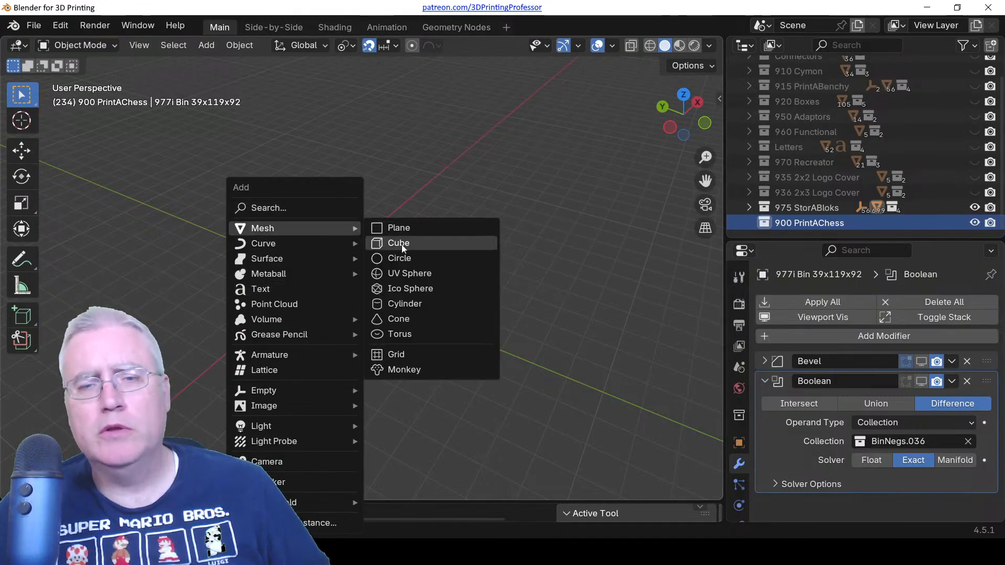
left_click(397, 305)
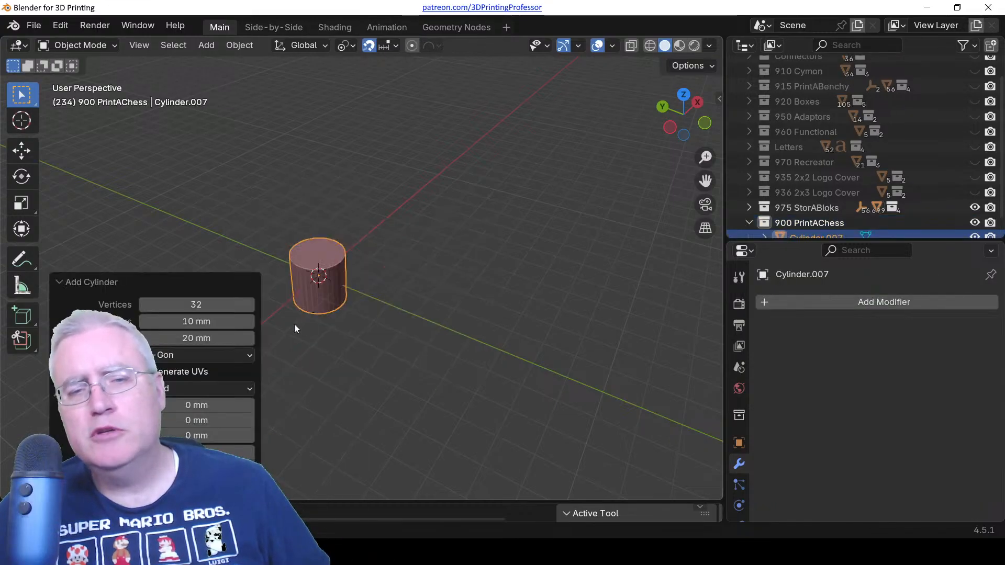
left_click(193, 308)
key("Return")
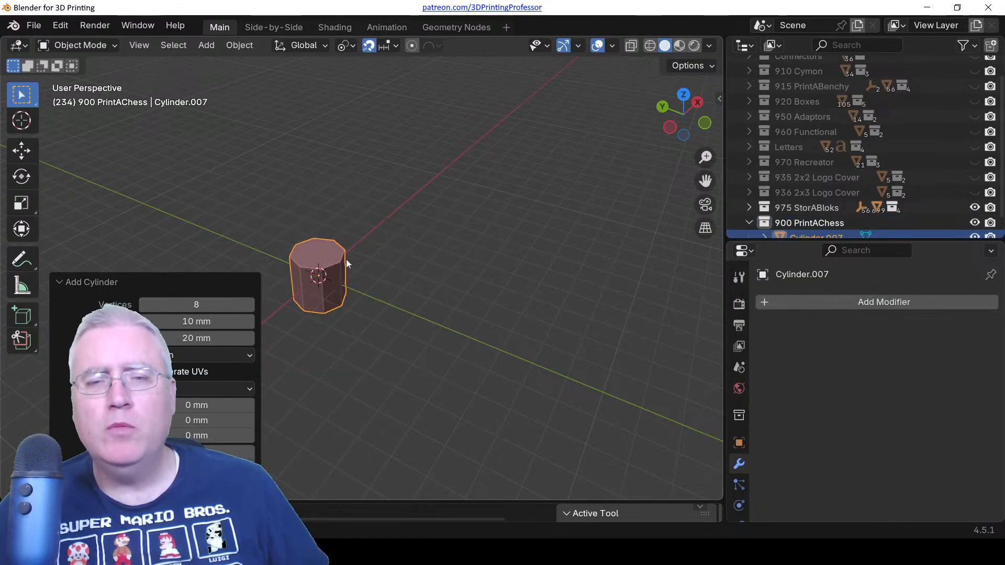
Look at the octagonal cylinder from above and show its transform properties.
key("KP_7")
middle_click_drag(271, 320, 461, 255, "shift")
key("n")
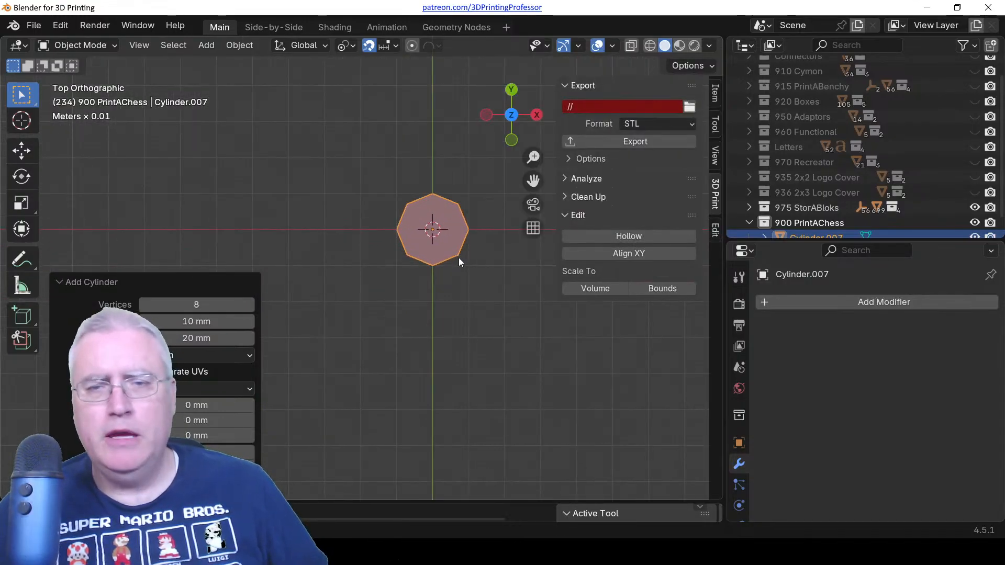
left_click(715, 94)
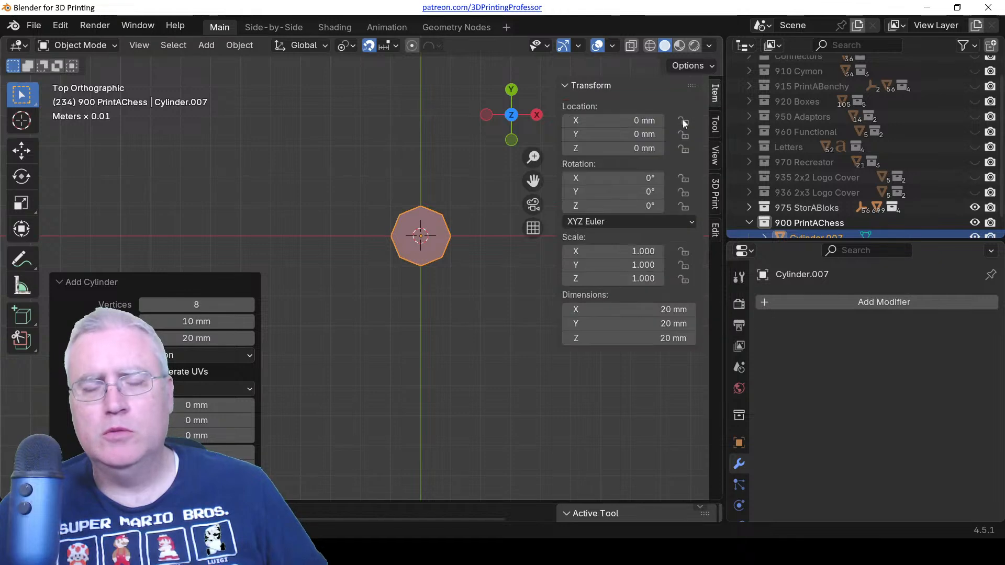
mouse_move(502, 225)
middle_mouse_down()
mouse_move(482, 236)
mouse_move(488, 218)
middle_mouse_up()
key("Tab")
type("g")
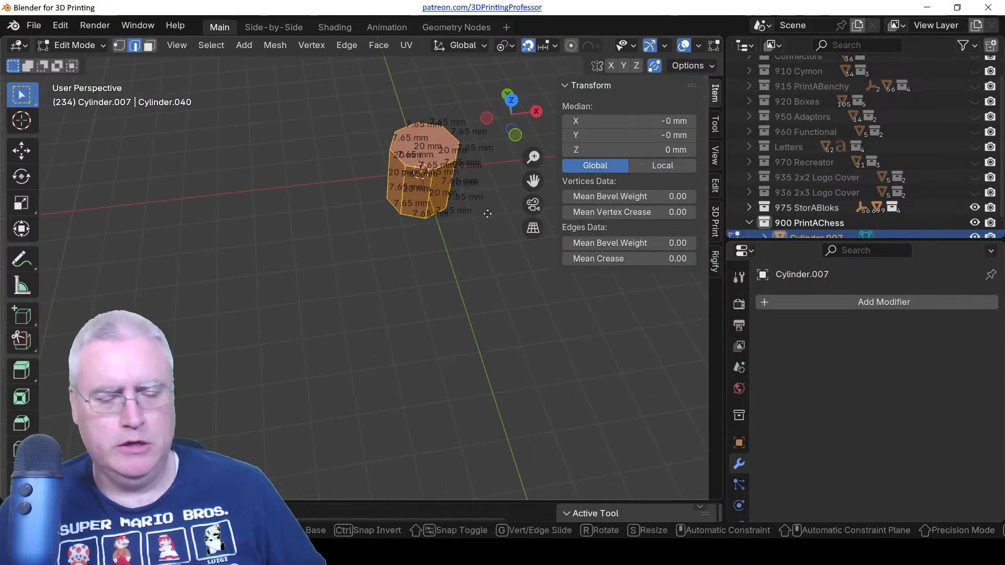
type("z1")
key("Return")
key("ctrl+z")
scroll(410, 239, "down", 2)
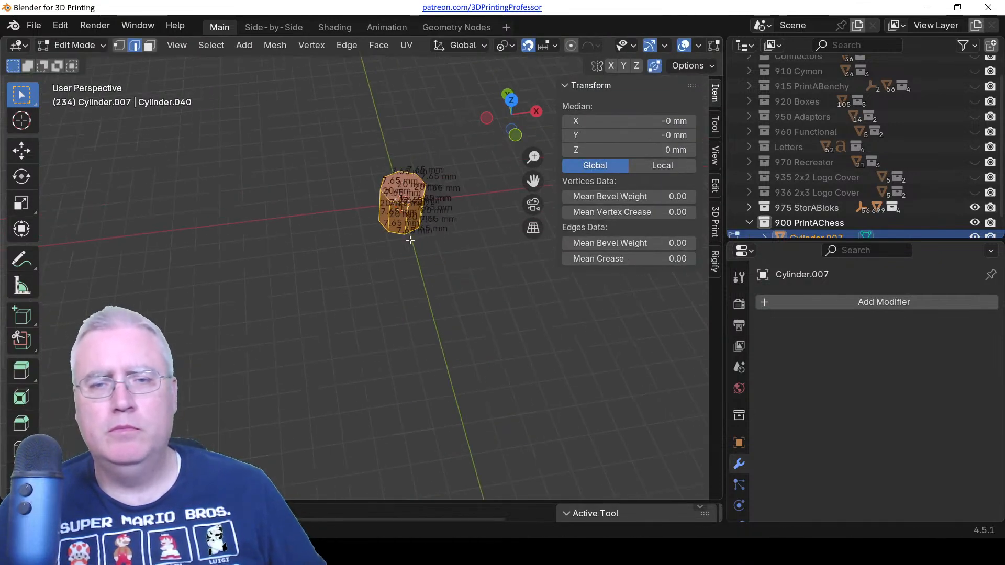
In Edit Mode, move the whole cylinder mesh up 10 mm along Z so its base sits at the origin.
key("KP_1")
key("Tab")
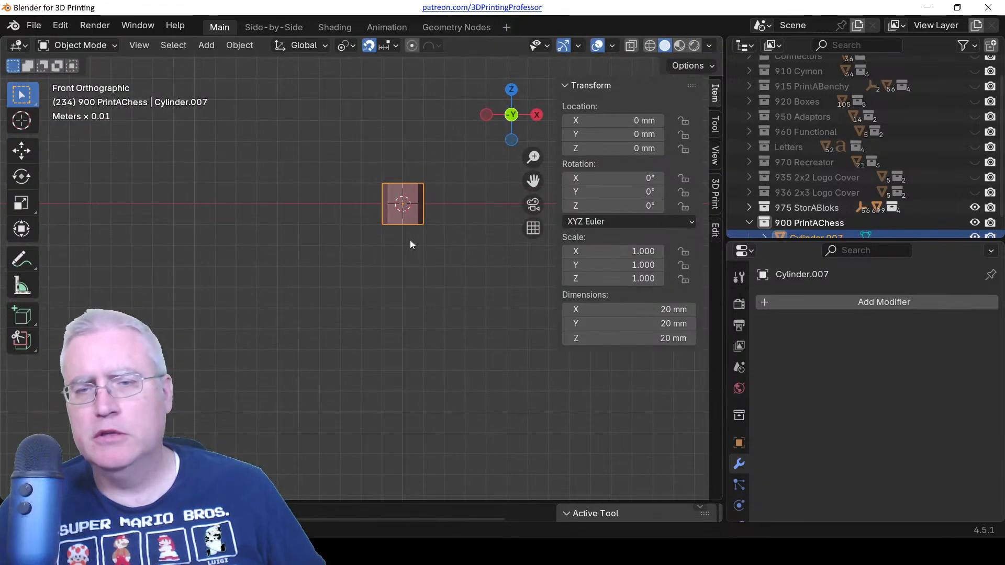
key("Tab")
type("gz10")
key("Return")
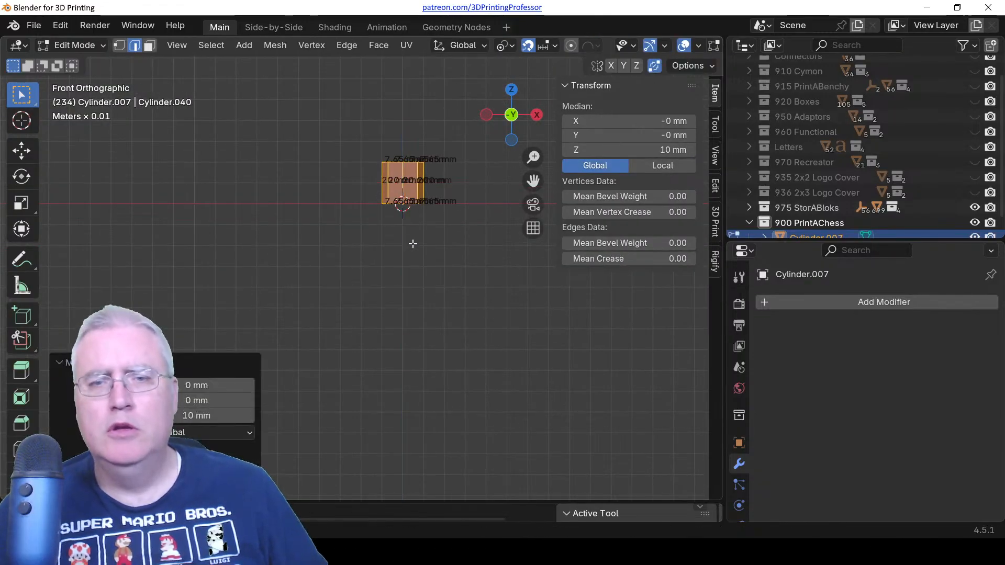
scroll(414, 235, "up", 3)
middle_click_drag(441, 139, 400, 288, "shift")
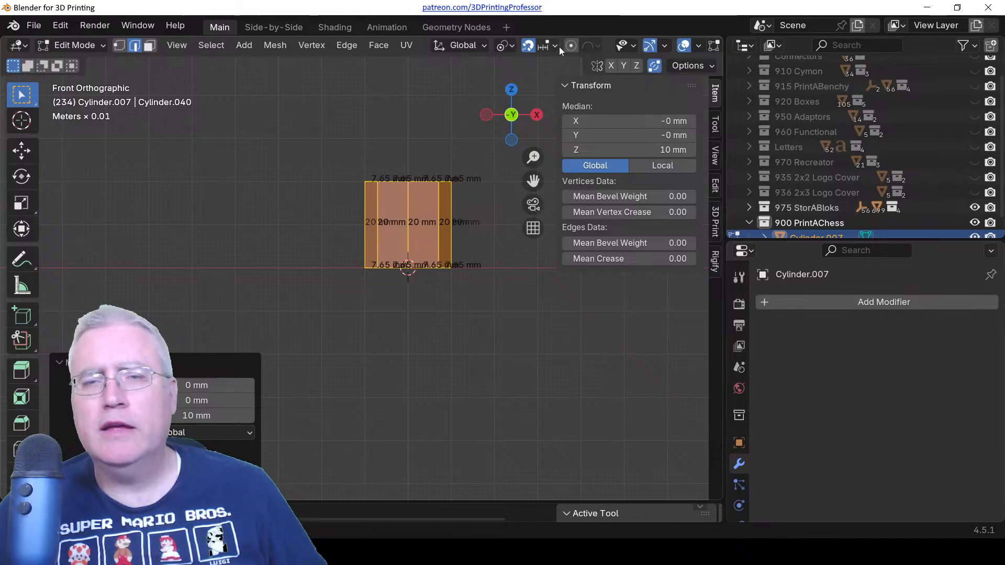
Find the mesh edit overlay settings and turn off the Edge Length measurement display.
left_click(557, 46)
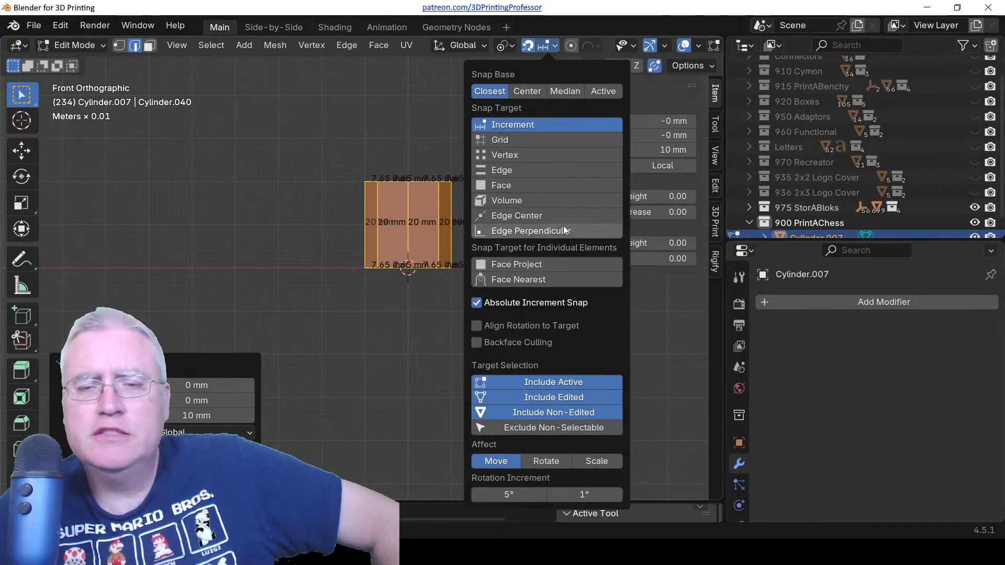
left_click(557, 46)
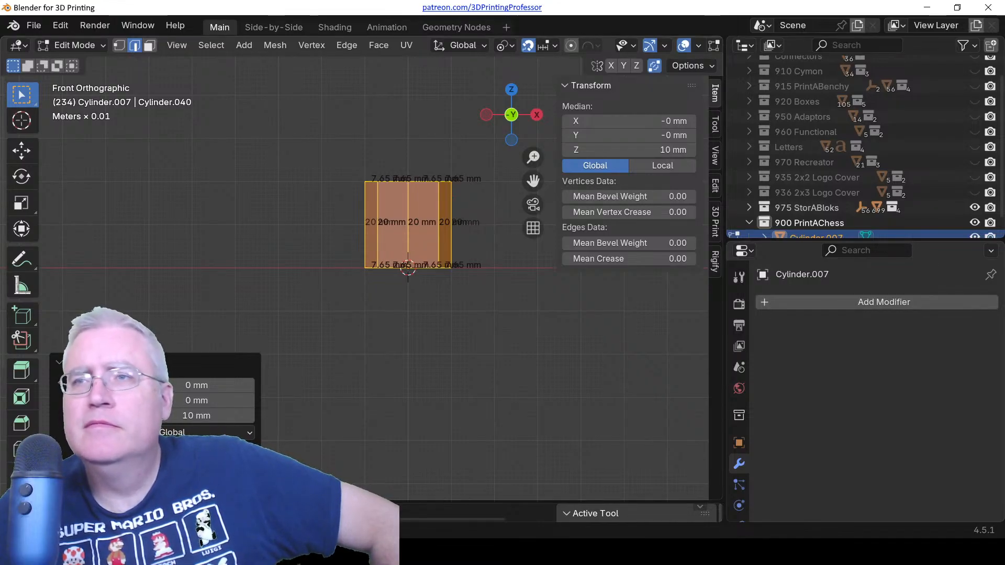
left_click(664, 45)
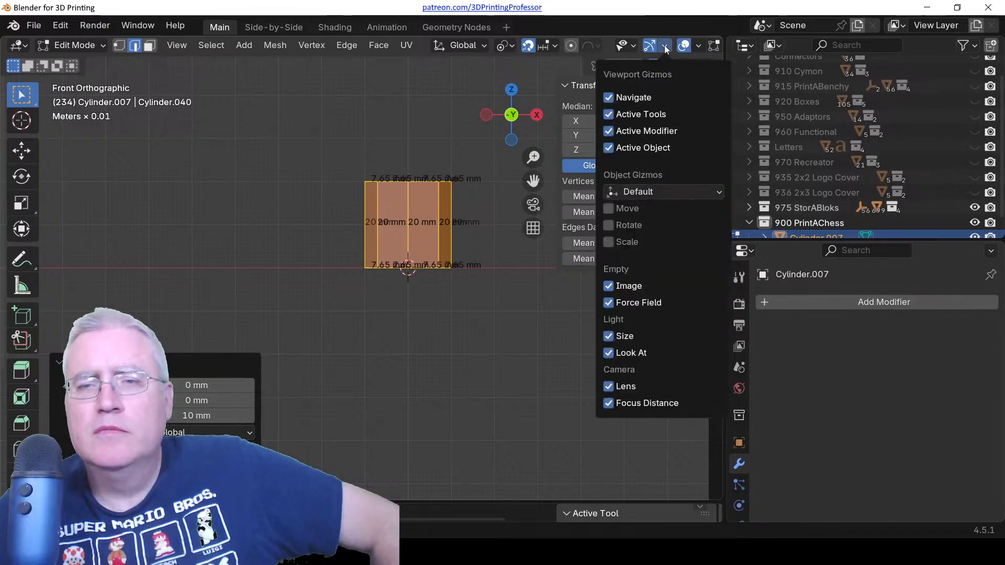
left_click(699, 46)
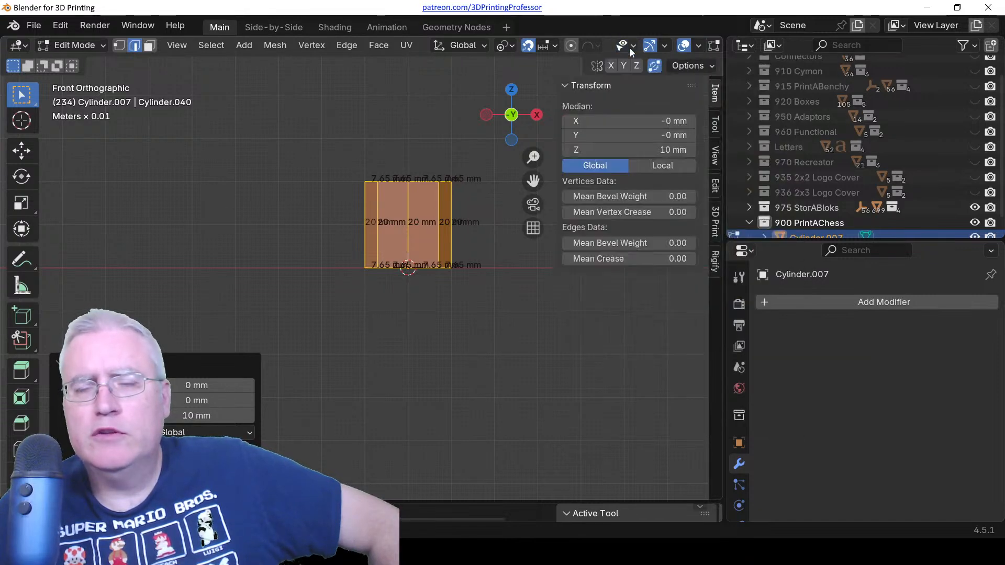
scroll(633, 48, "down", 5)
scroll(644, 49, "up", 2)
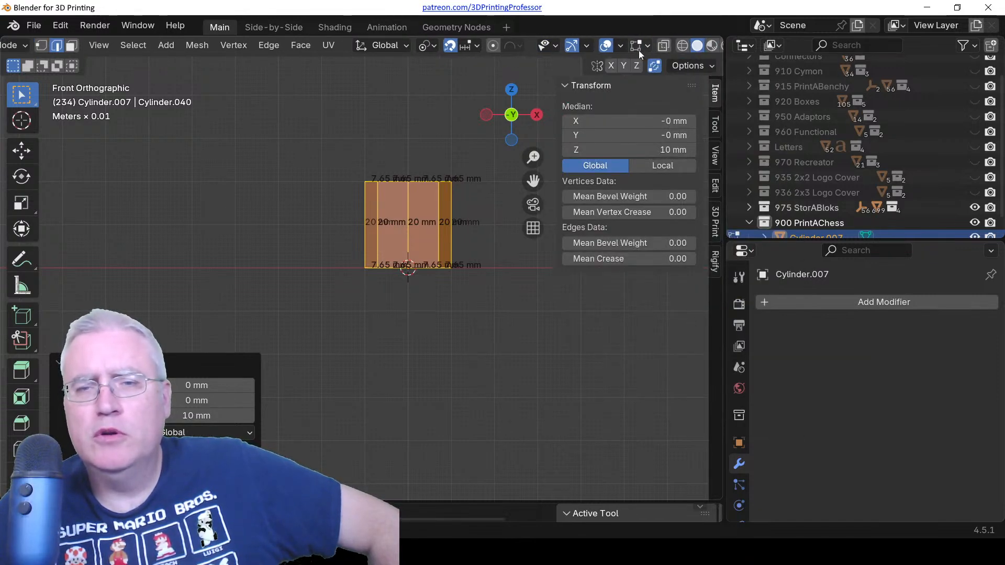
left_click(648, 47)
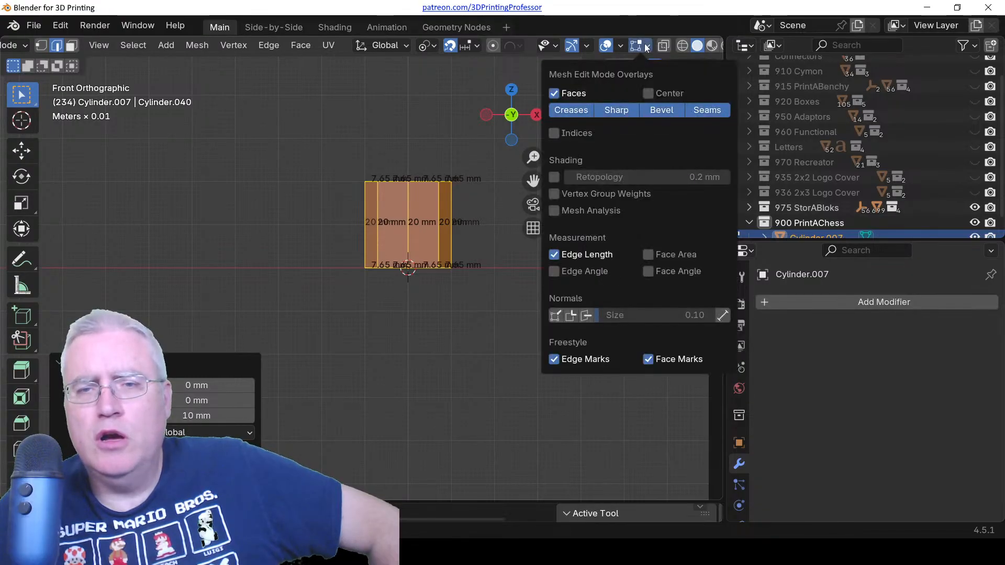
left_click(564, 256)
key("n")
left_click(474, 253)
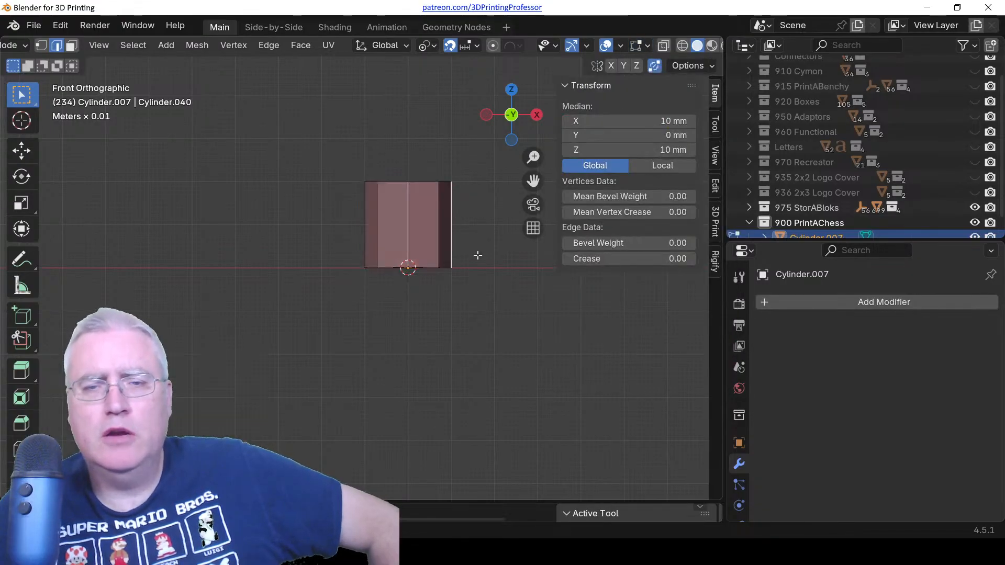
key("n")
key("a")
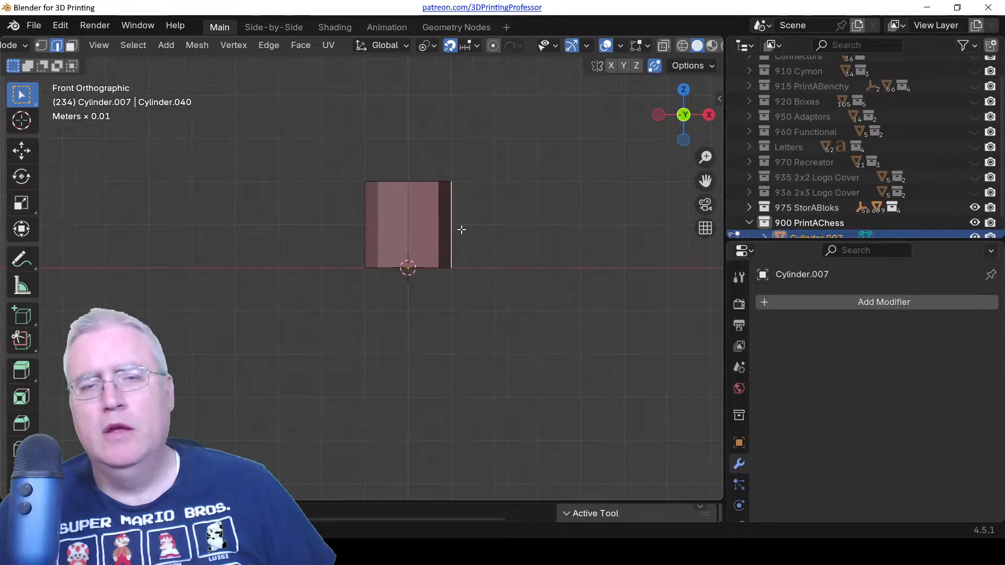
Return to Object Mode and set the octagonal cylinder's X, Y and Z dimensions to 16 mm each.
key("Tab")
middle_click_drag(459, 229, 491, 225)
key("n")
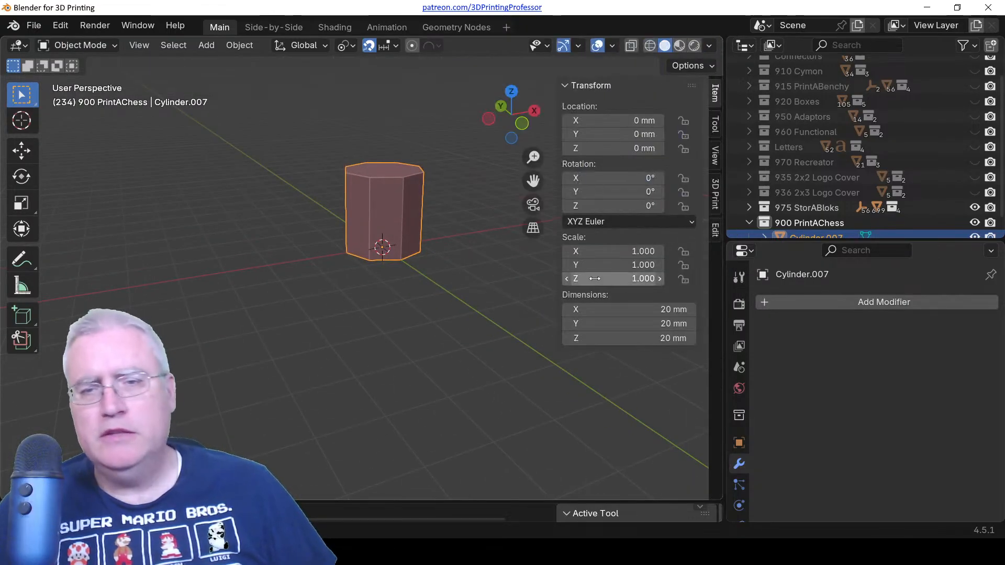
left_click(654, 310)
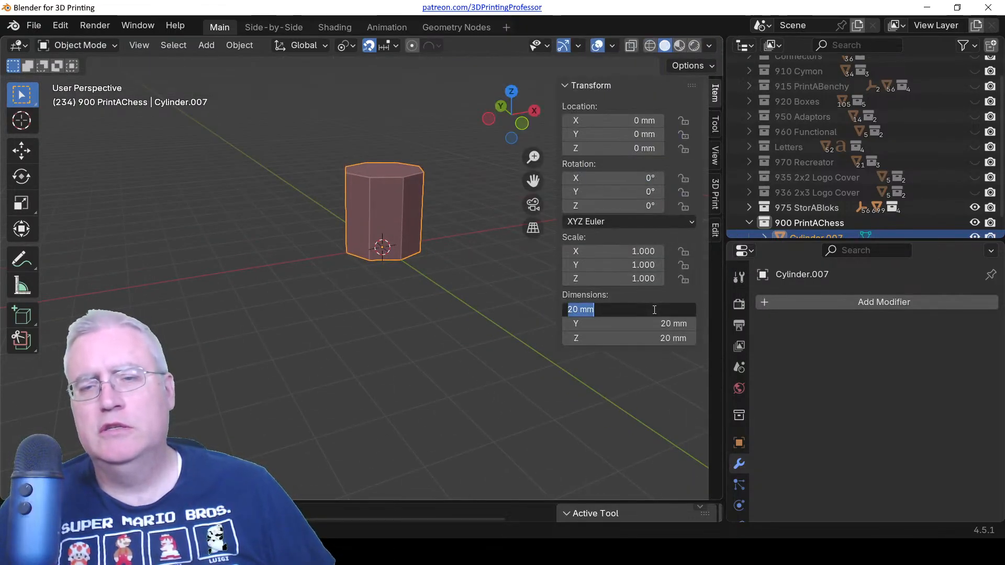
type("16")
key("Tab")
type("16")
key("Tab")
type("16")
key("Return")
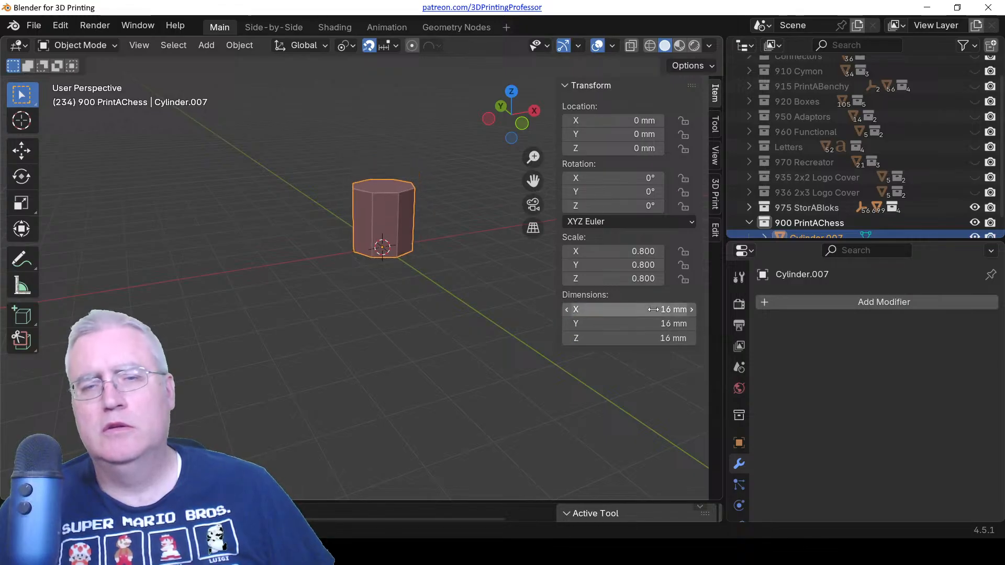
key("KP_1")
scroll(356, 223, "up", 1)
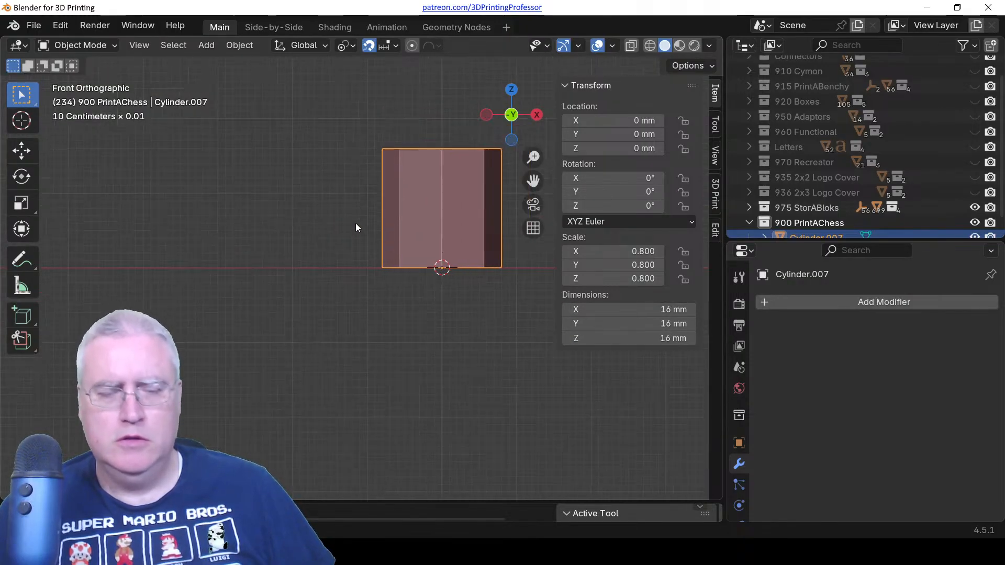
In Edit Mode with wireframe shading, lower the cylinder's top ring of vertices by 11 mm along Z.
key("n")
middle_click_drag(419, 207, 287, 302, "shift")
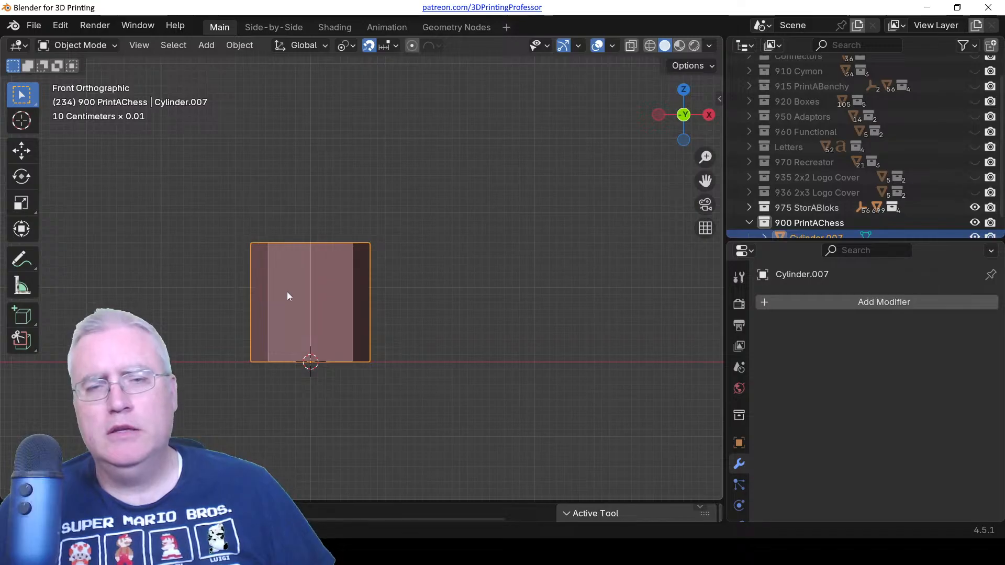
key("Tab")
key("z")
left_click(230, 265)
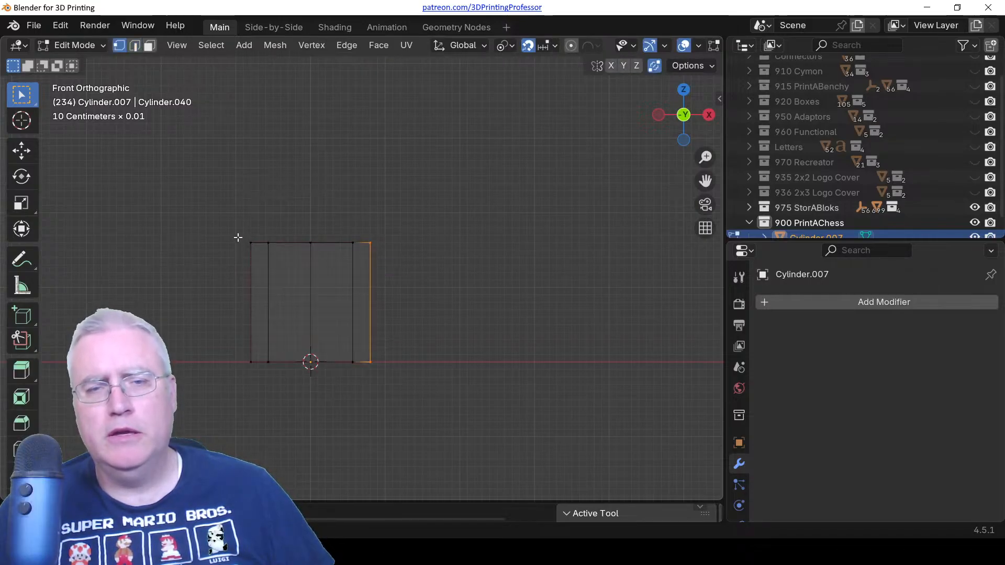
left_click_drag(238, 237, 454, 268)
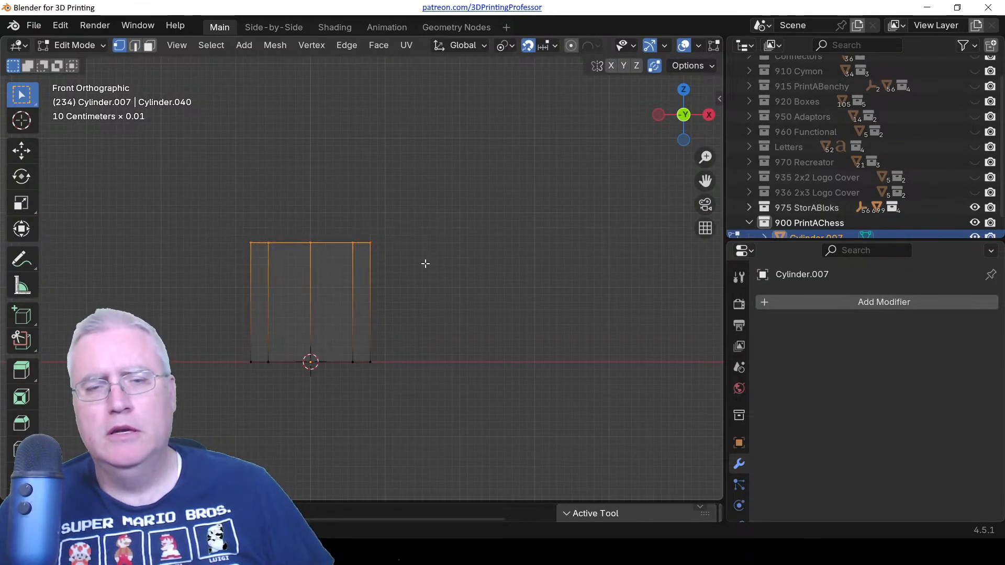
key("g")
key("z")
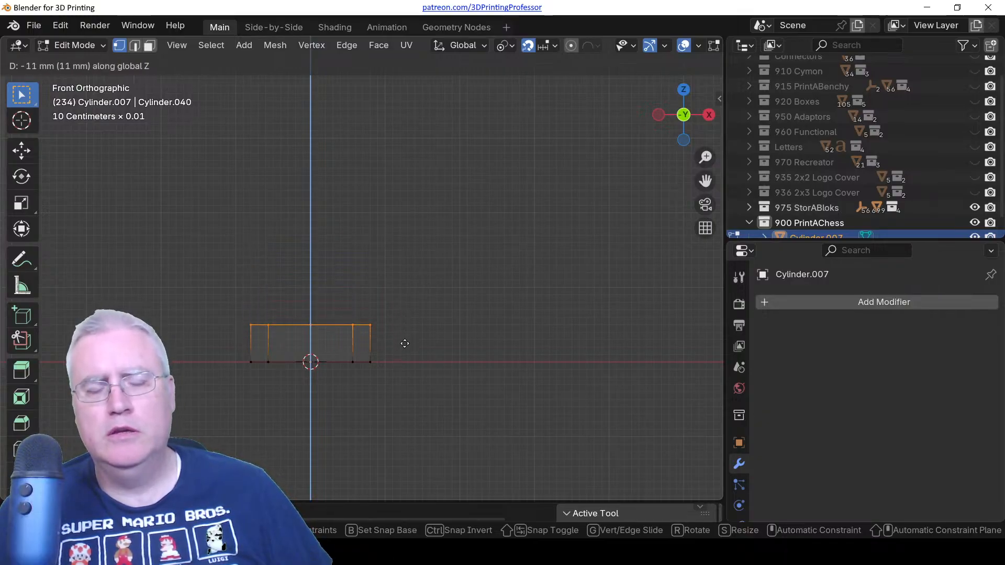
left_click(405, 343)
scroll(404, 335, "up", 1)
middle_click_drag(404, 333, 494, 186, "shift")
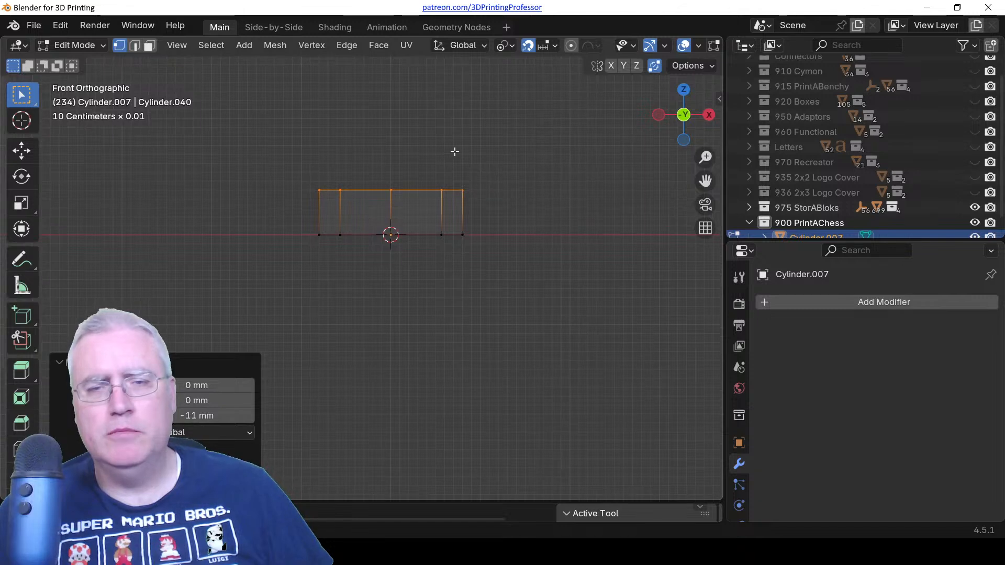
middle_click_drag(454, 152, 510, 241)
key("KP_7")
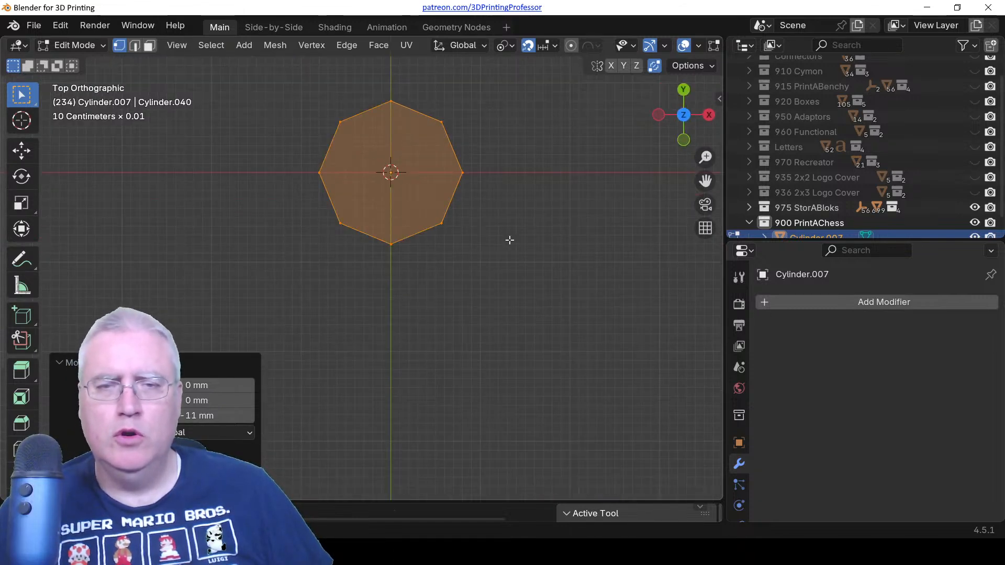
key("KP_1")
middle_click_drag(447, 189, 401, 244, "shift")
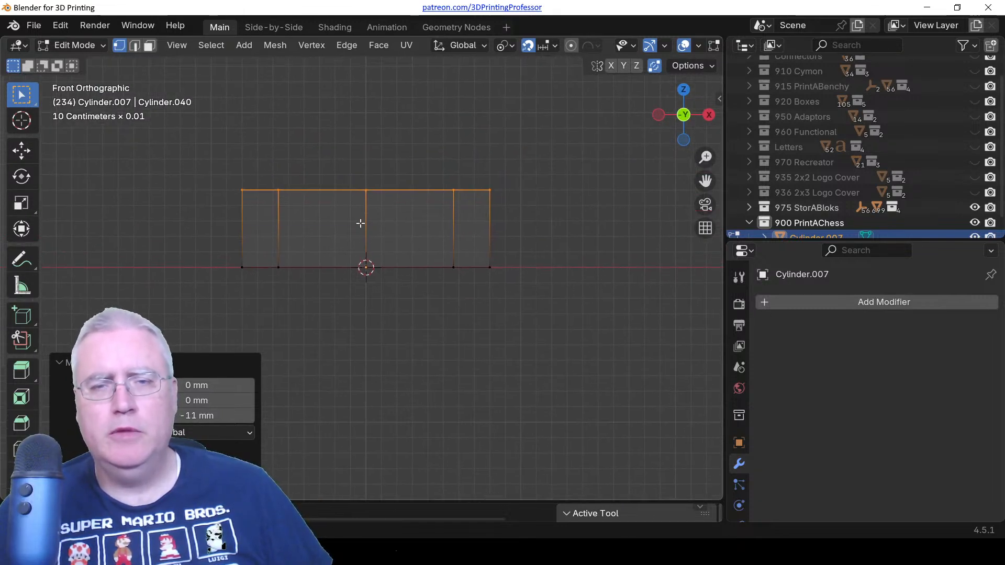
key("ctrl+r")
scroll(360, 224, "up", 1)
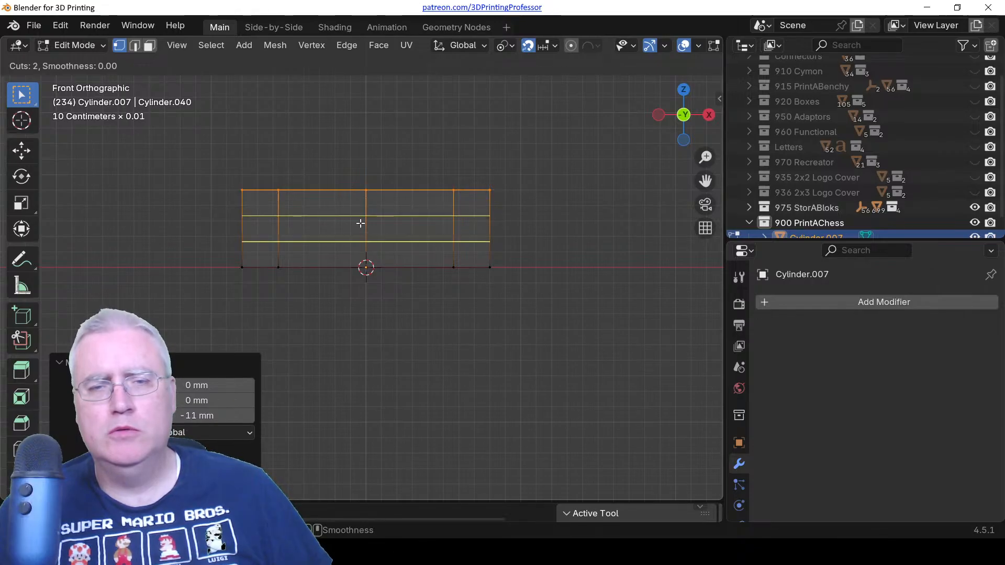
scroll(360, 223, "up", 1)
key("Escape")
Add three evenly spaced horizontal loop cuts around the shortened cylinder.
key("ctrl+r")
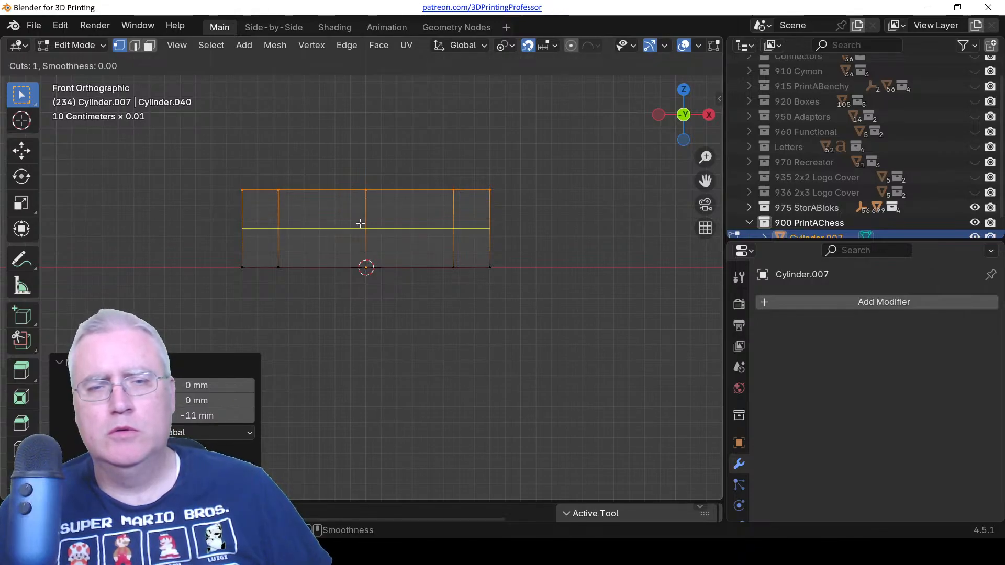
scroll(360, 224, "up", 1)
scroll(360, 224, "up", 1)
left_click(360, 223)
right_click(360, 223)
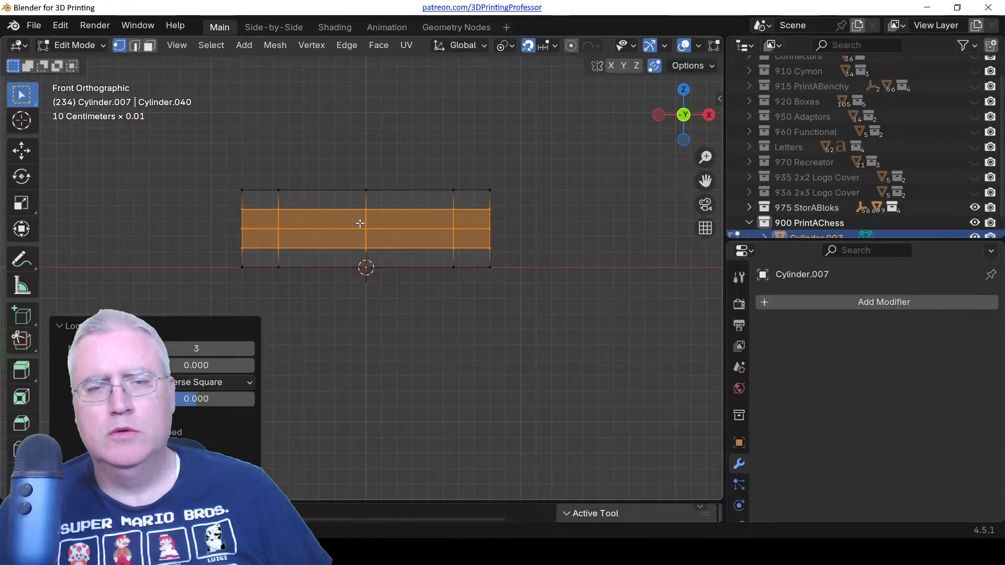
Select only the cylinder's top ring of vertices and raise it 2 mm along Z.
key("alt+a")
key("b")
left_click_drag(224, 201, 523, 180)
key("g")
key("z")
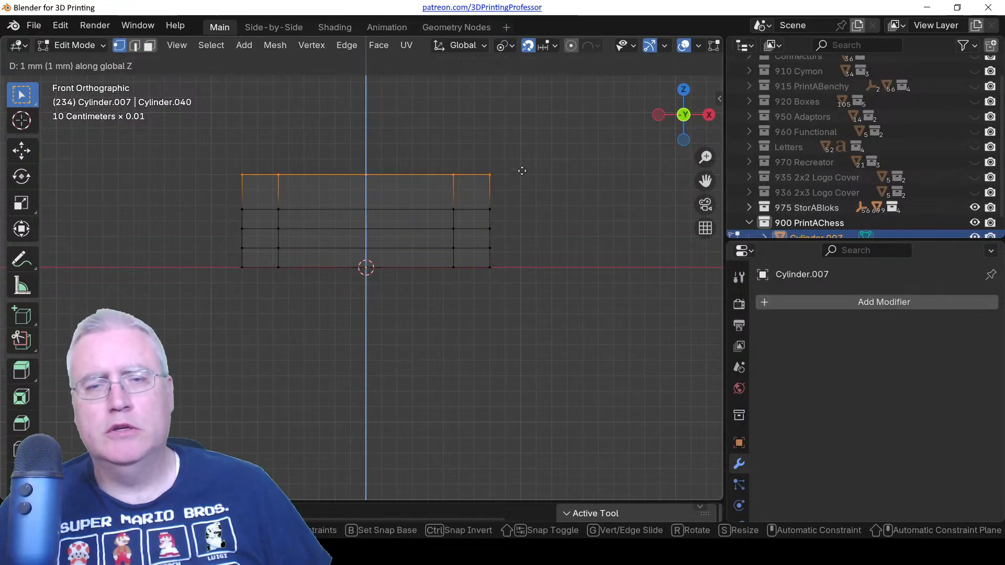
left_click(518, 158)
Move the three loop-cut rings in the middle of the base up 1 mm along Z.
left_click_drag(226, 192, 529, 256)
key("g")
key("z")
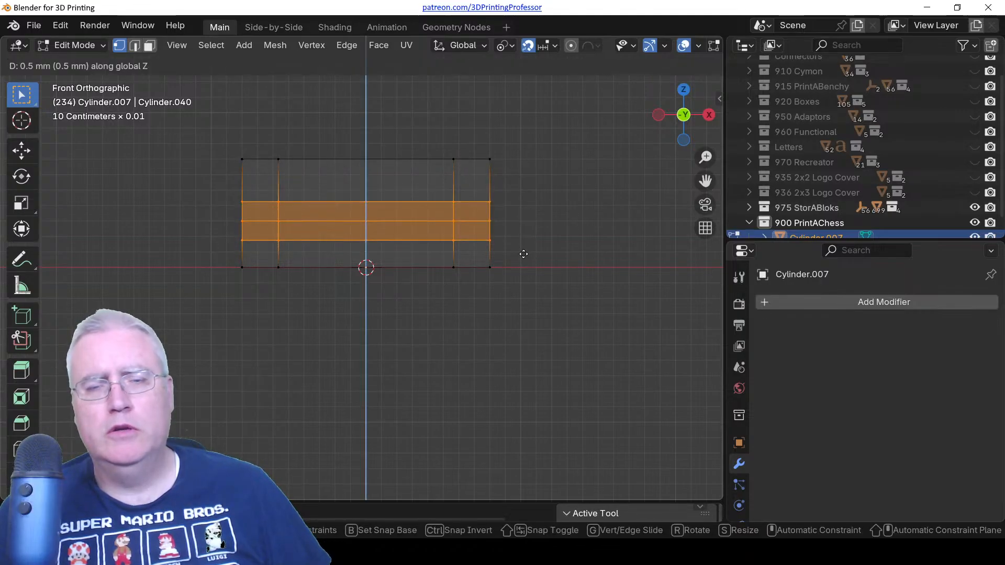
right_click(520, 247)
type("gz1")
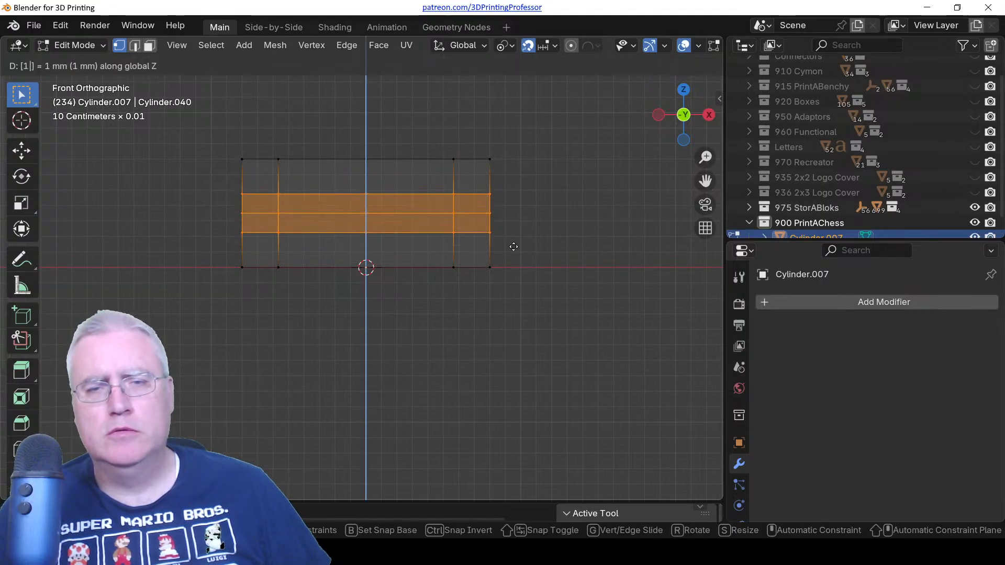
key("Return")
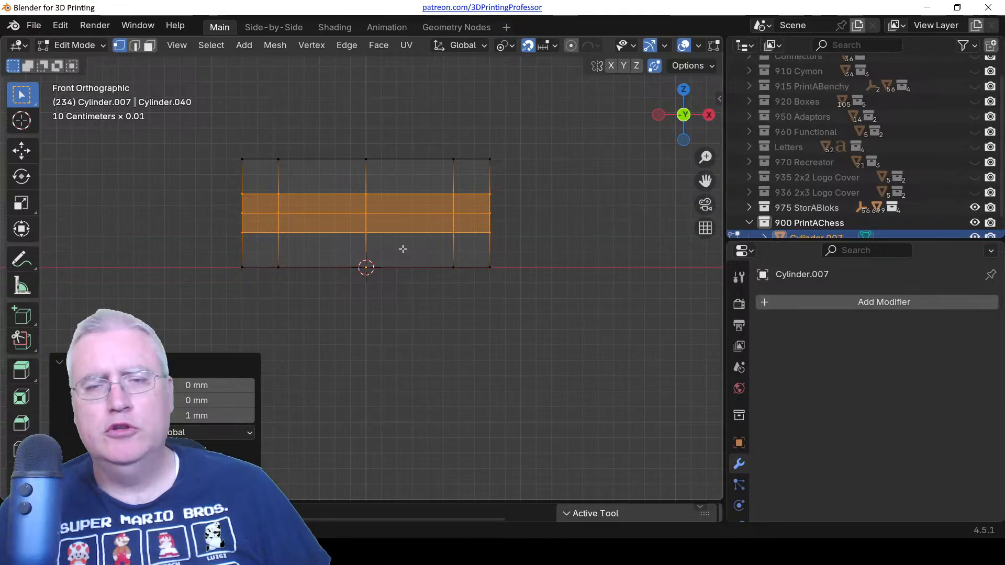
Scale the central edge loop of the base to about 0.864 to form a groove, and select the top ring.
left_click(408, 213, "alt")
key("s")
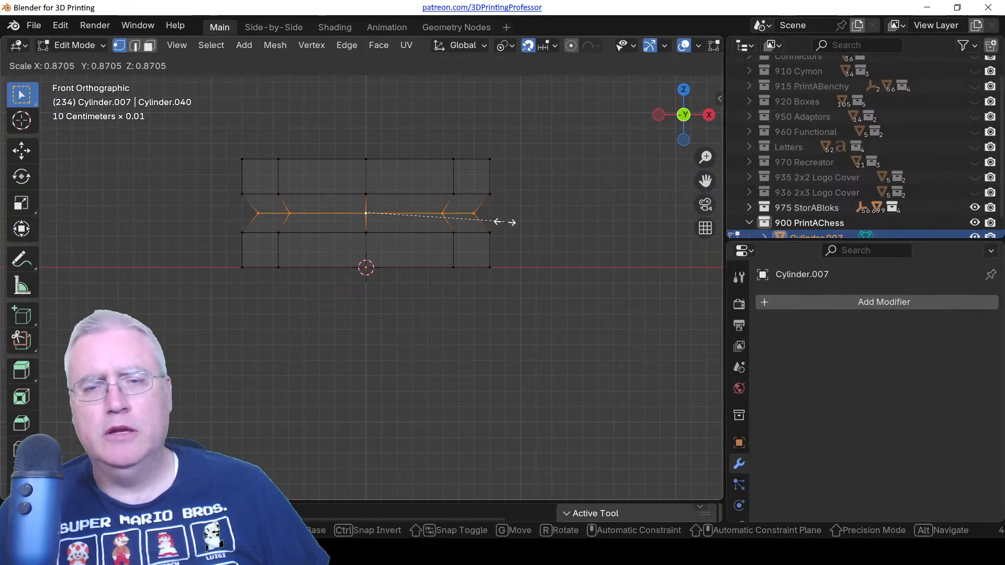
left_click(499, 222)
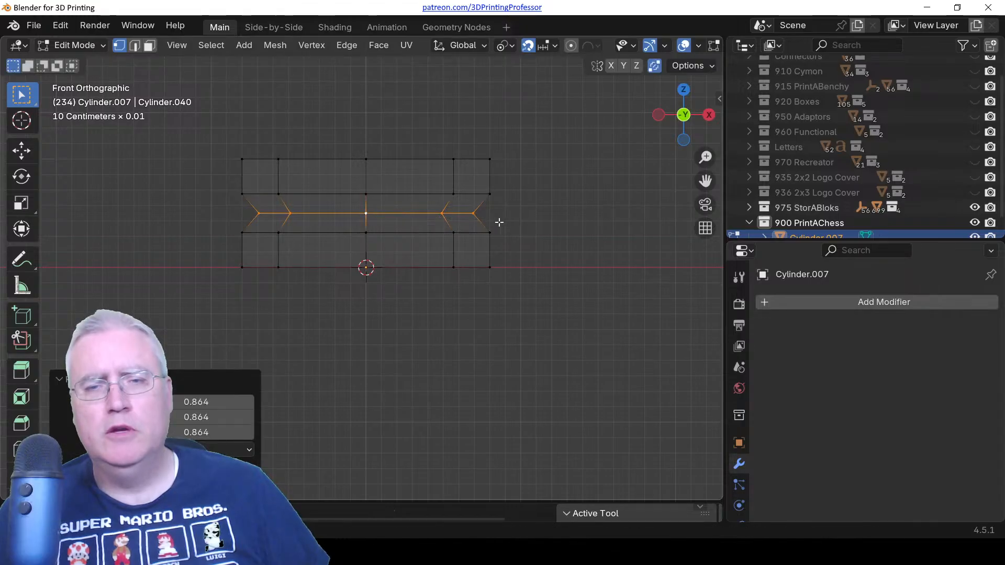
left_click(236, 168)
left_click_drag(233, 168, 555, 123)
scroll(492, 179, "up", 1)
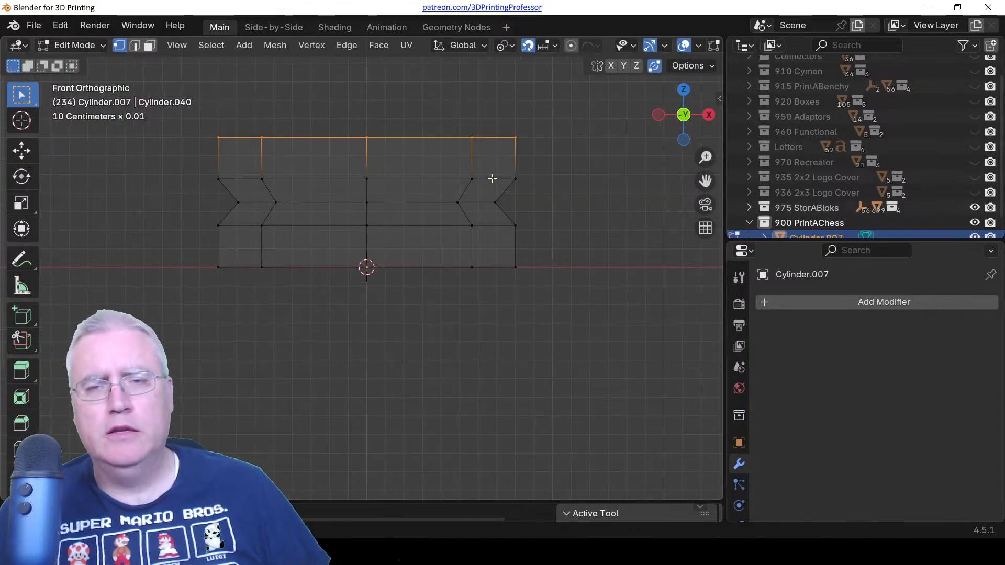
middle_click_drag(492, 178, 463, 309, "shift")
type("ex1")
key("Return")
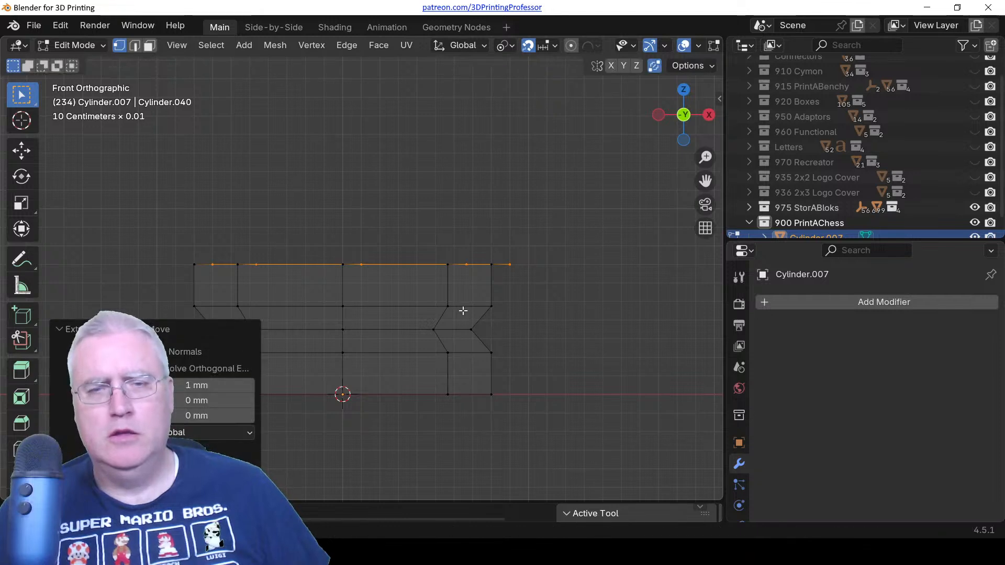
key("ctrl+z")
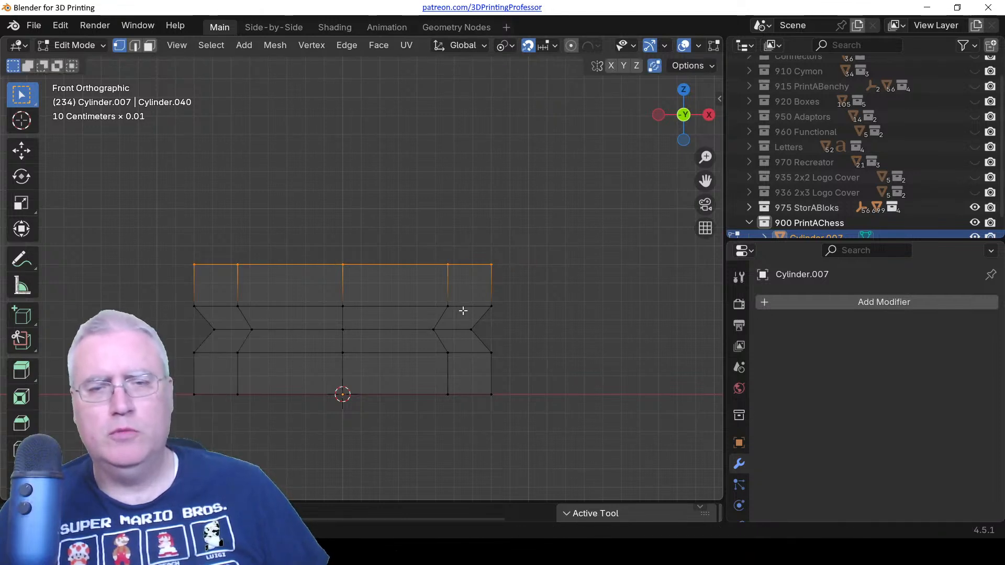
key("g")
key("z")
key("Escape")
Inset the top face by extruding its ring 1 mm along Z, scaling it slightly inward and moving it back -1 mm along Z.
type("ex")
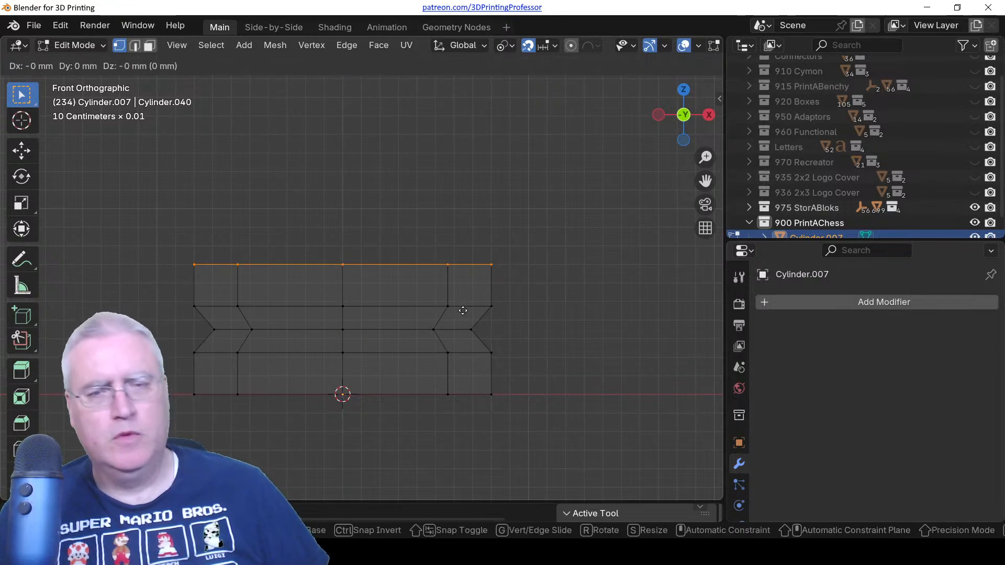
type("1")
type("z")
key("Return")
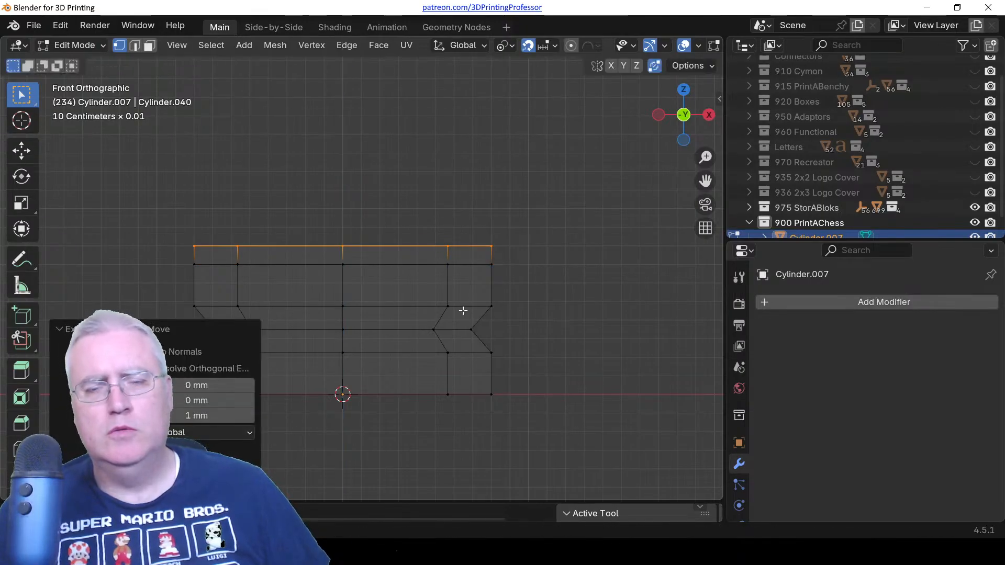
key("s")
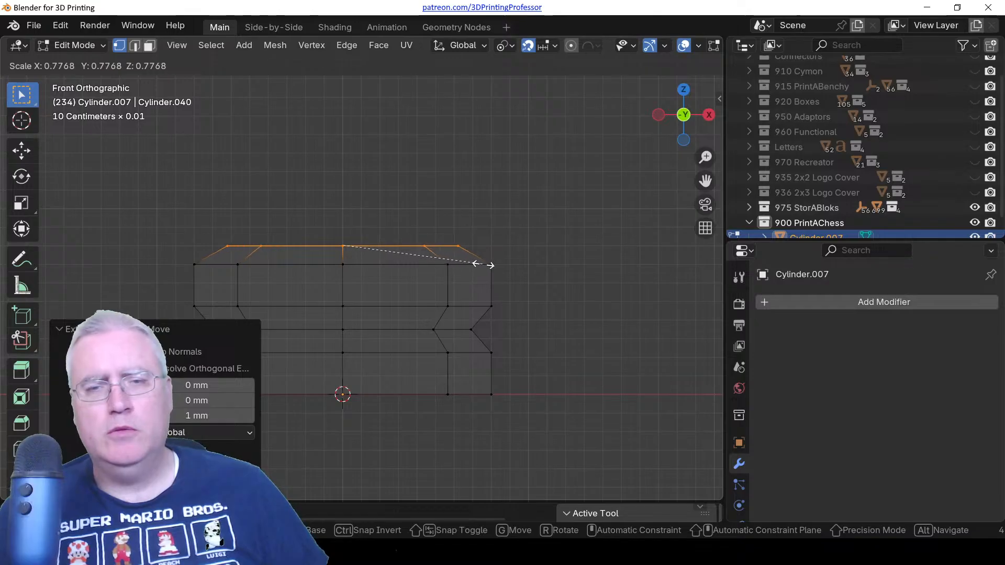
left_click(493, 263)
type("gz-1")
key("Return")
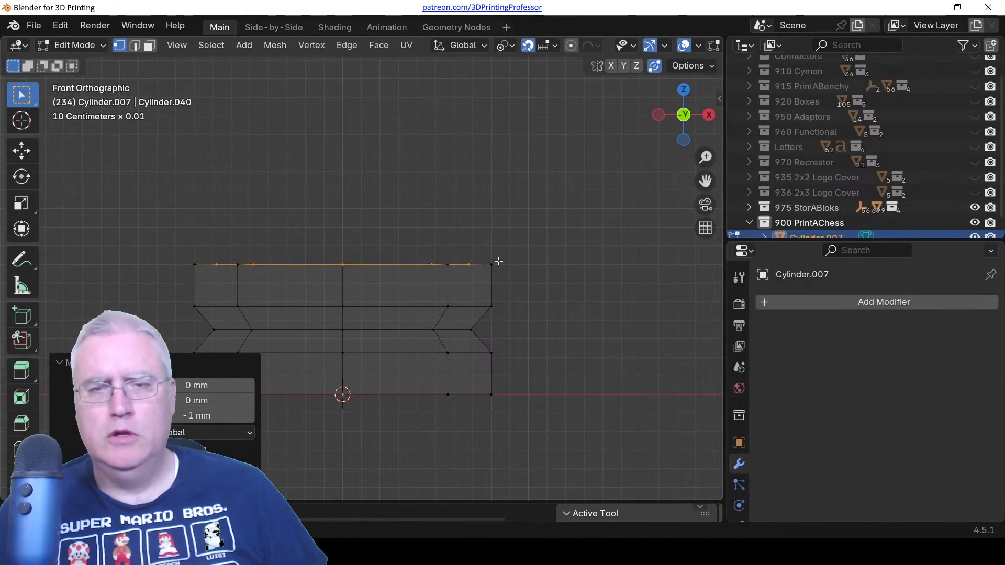
Switch to solid shading and extrude the inset top face upward about 13 mm to form the piece's body.
key("z")
left_click(522, 265)
mouse_move(354, 170)
middle_mouse_down()
mouse_move(397, 218)
mouse_move(374, 222)
mouse_move(408, 353)
middle_mouse_up()
key("KP_5")
key("KP_1")
scroll(375, 224, "down", 2)
key("e")
left_click(408, 187)
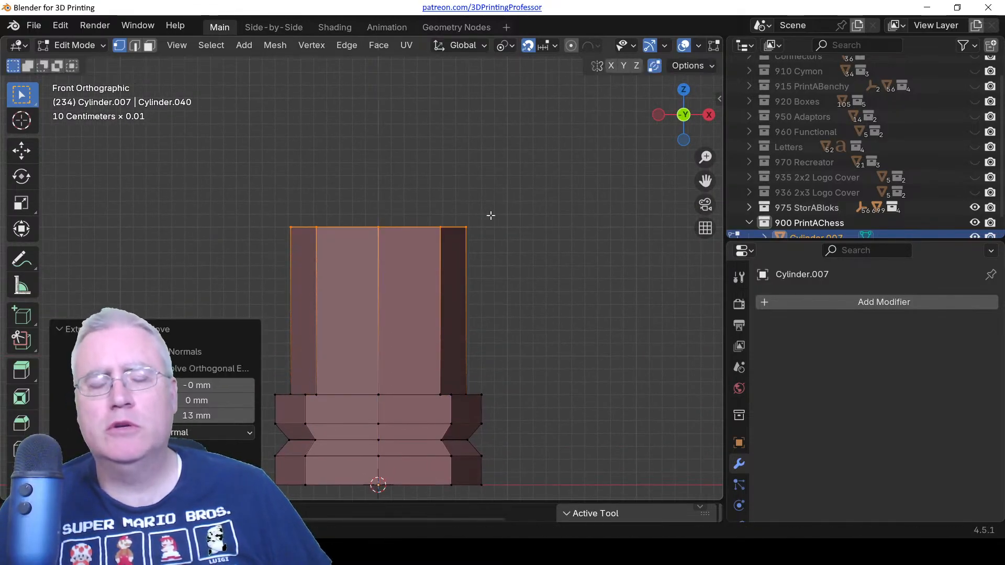
Scale the top face of the extruded body to about 0.471 so the body tapers upward.
key("s")
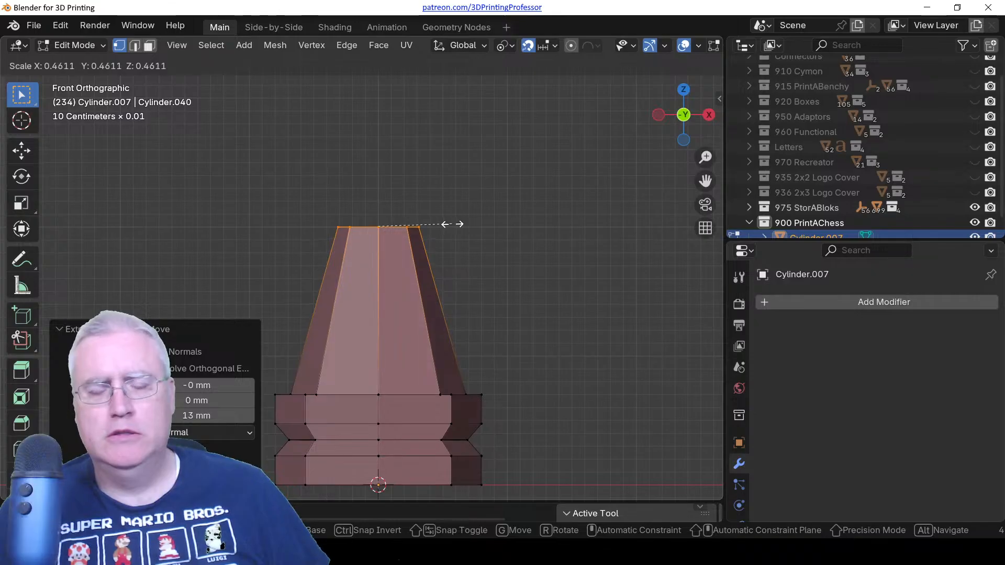
left_click(453, 222)
scroll(444, 230, "down", 2)
middle_click_drag(438, 234, 430, 313)
key("KP_1")
scroll(445, 310, "down", 2)
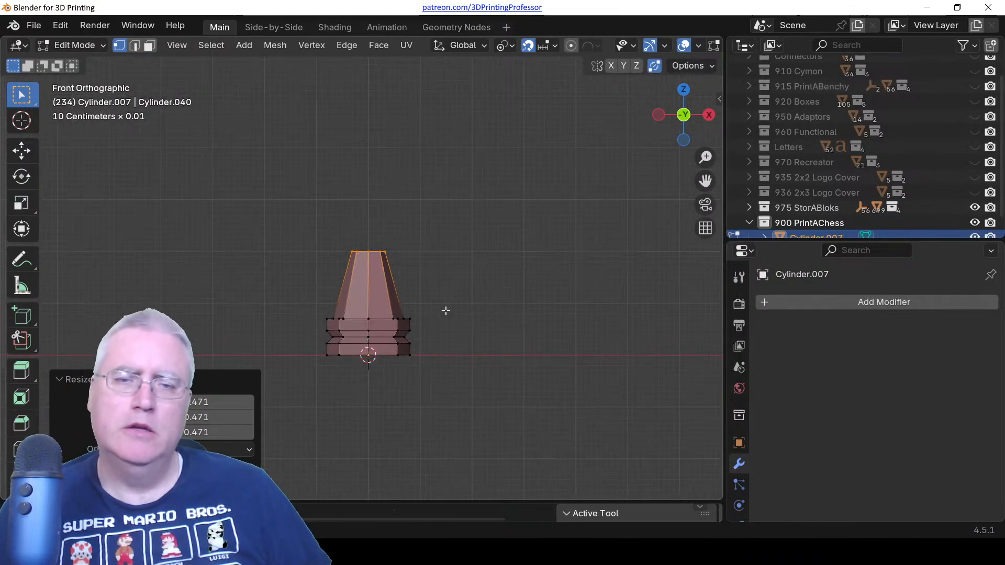
scroll(444, 310, "up", 3)
key("Tab")
key("Tab")
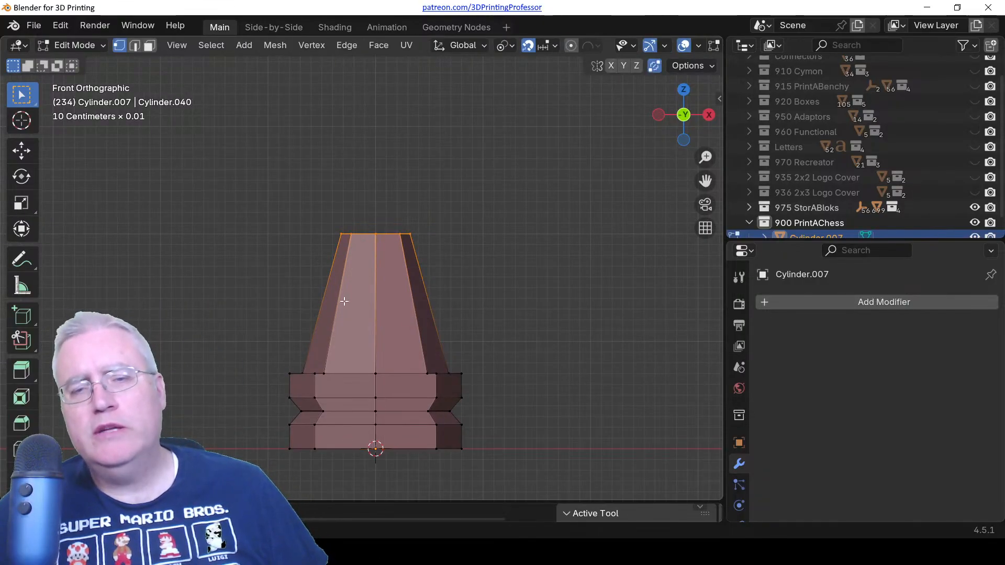
Select the inner edge loop of the base groove and set the transform pivot point to Median Point.
middle_click_drag(344, 301, 458, 315)
middle_click_drag(321, 308, 491, 311)
left_click(443, 328, "alt")
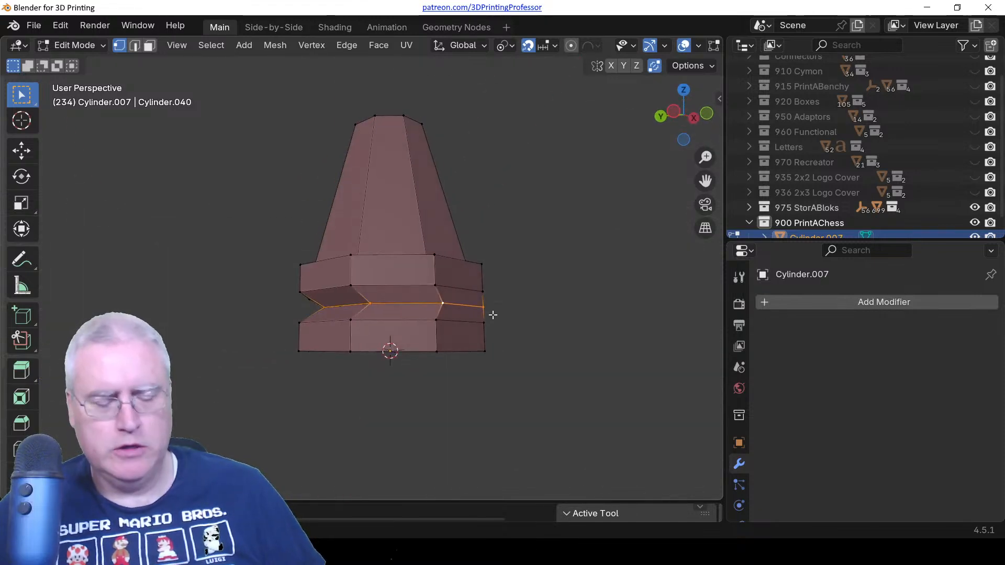
key("period")
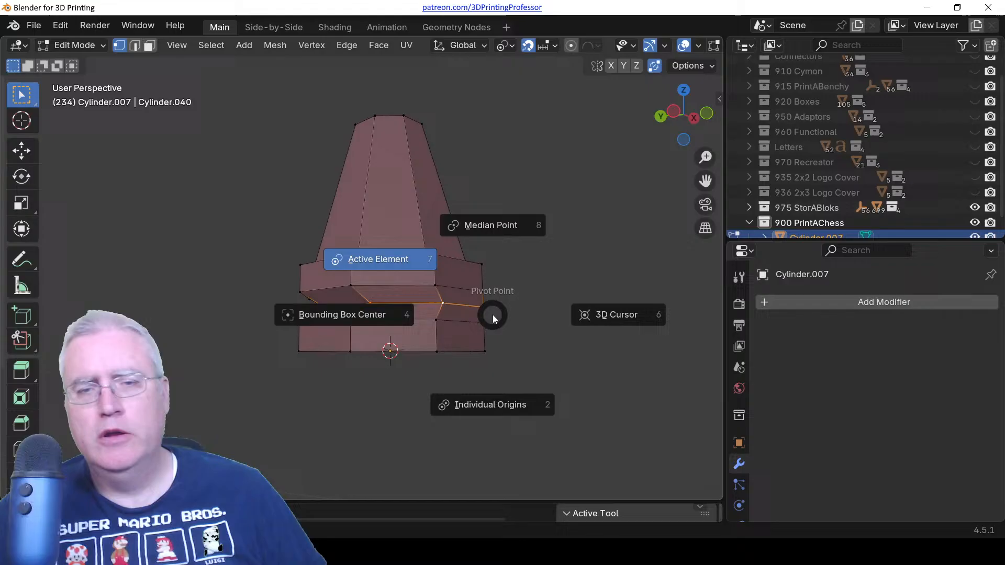
left_click(492, 226)
middle_click_drag(503, 227, 391, 325)
Delete the vertices of the off-centre groove loop in the base.
key("KP_3")
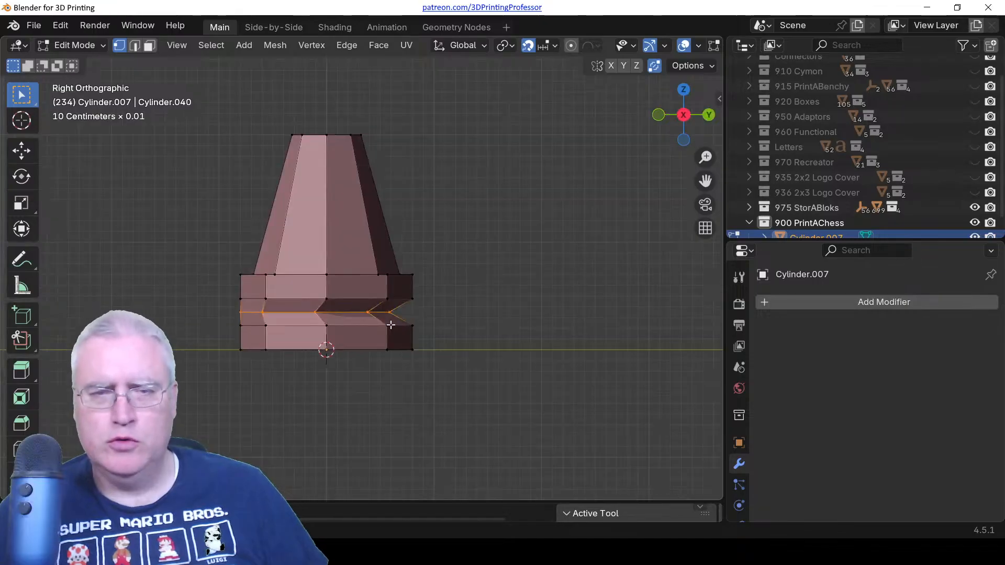
key("KP_1")
scroll(391, 325, "up", 4)
key("x")
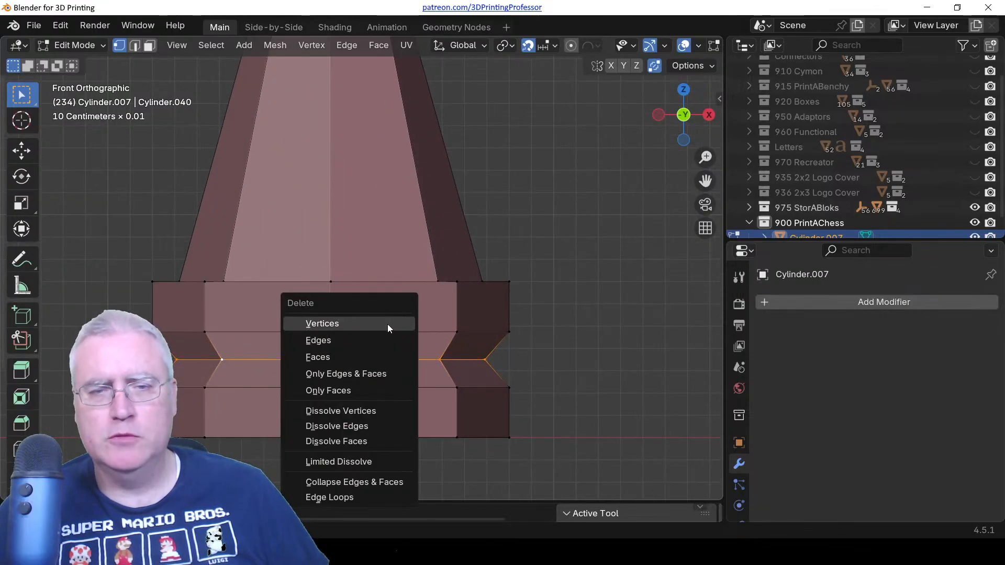
left_click(385, 324)
Select the two open edge loops on either side of the gap and bridge them.
left_click(369, 332, "alt")
left_click(370, 388, "alt+shift")
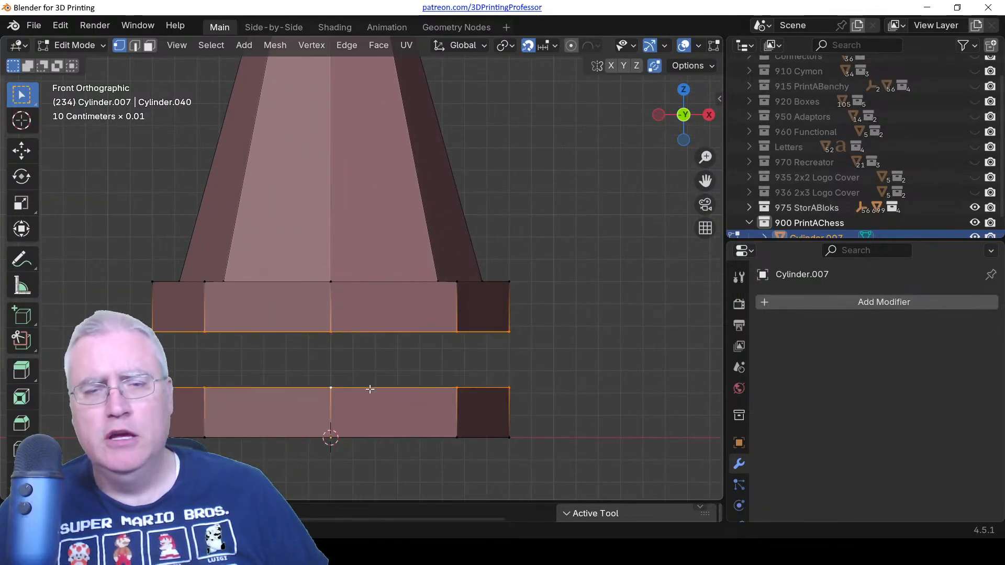
key("F3")
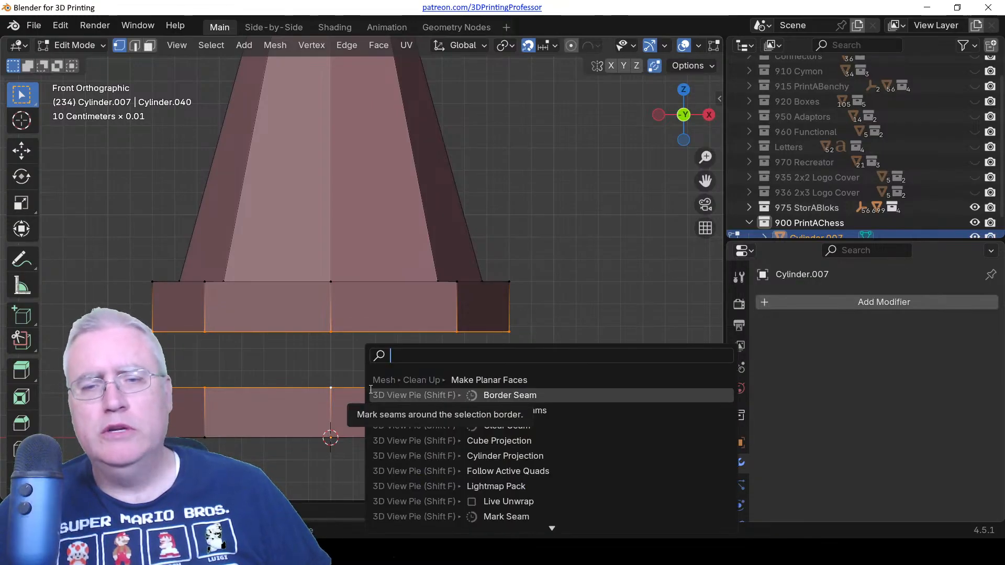
type("br")
key("Return")
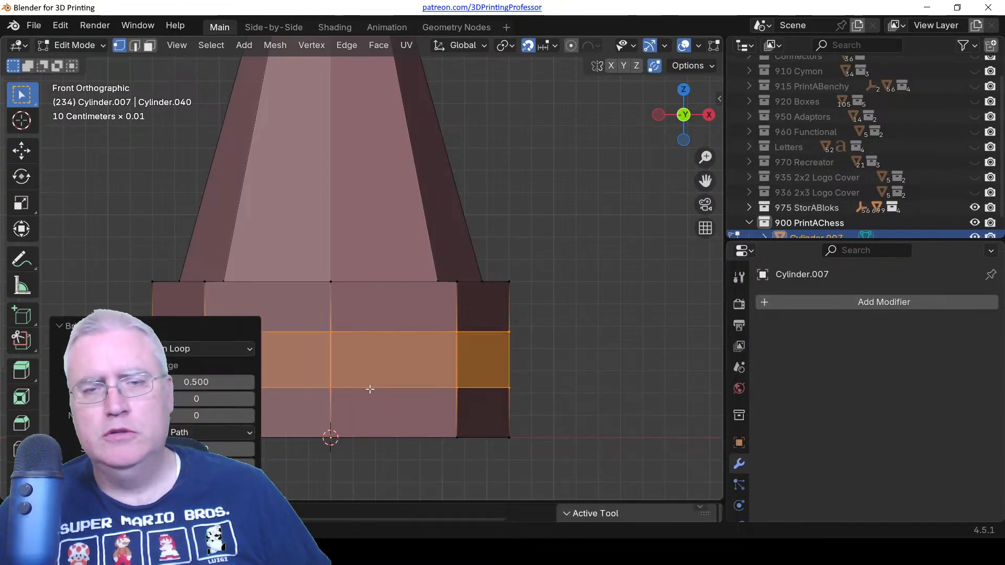
Add a centred edge loop around the bridged band of the base and scale it inward to about 0.888 to form the groove.
key("ctrl+r")
left_click(337, 359)
right_click(337, 359)
key("s")
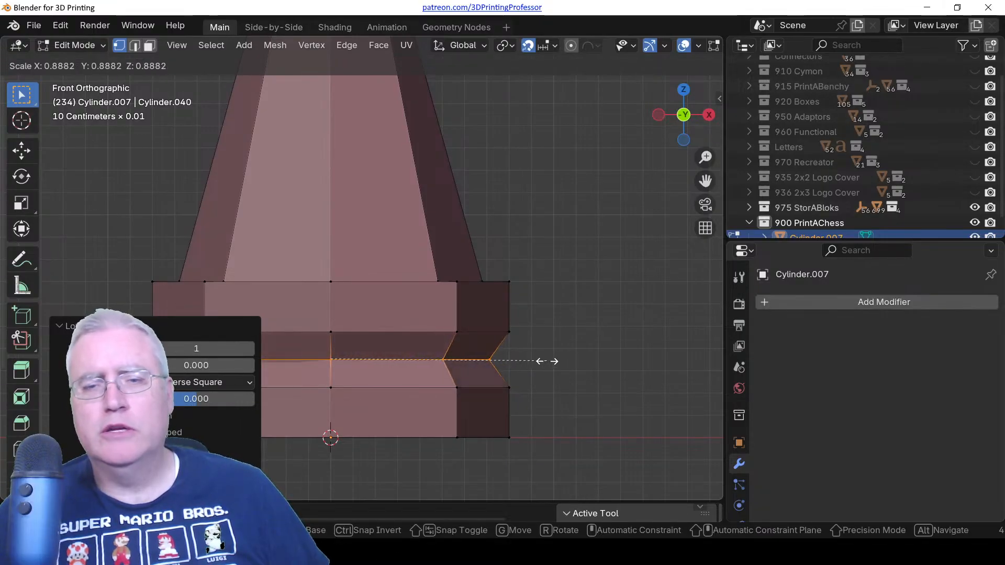
left_click(545, 362)
middle_click_drag(507, 346, 414, 292)
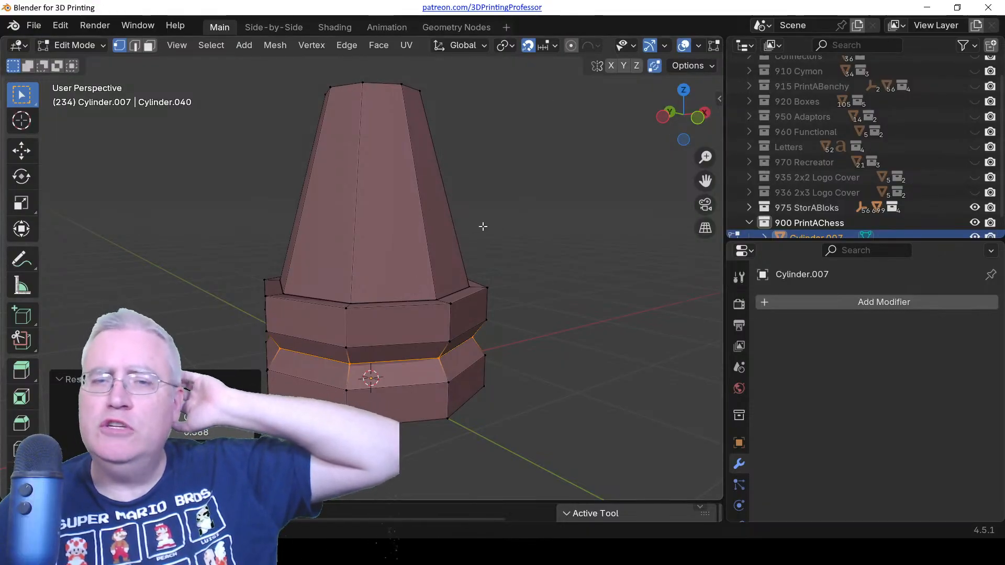
middle_click_drag(404, 162, 398, 196)
key("KP_1")
key("shift+a")
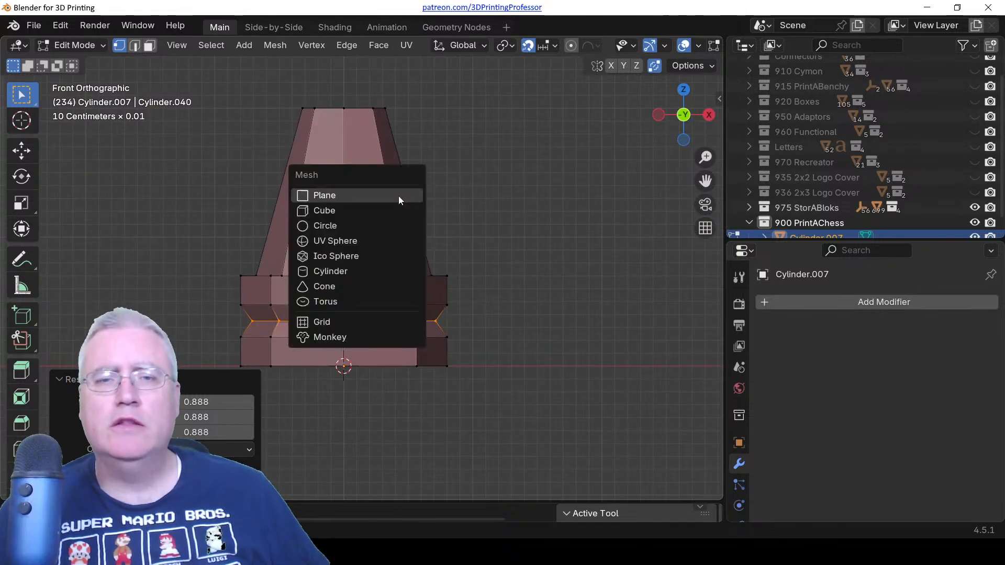
Create a sub-collection inside the 900 PrintAChess collection and name it 900 PrintAChess Pawn.
scroll(843, 210, "down", 1)
left_click(834, 208)
right_click(799, 208)
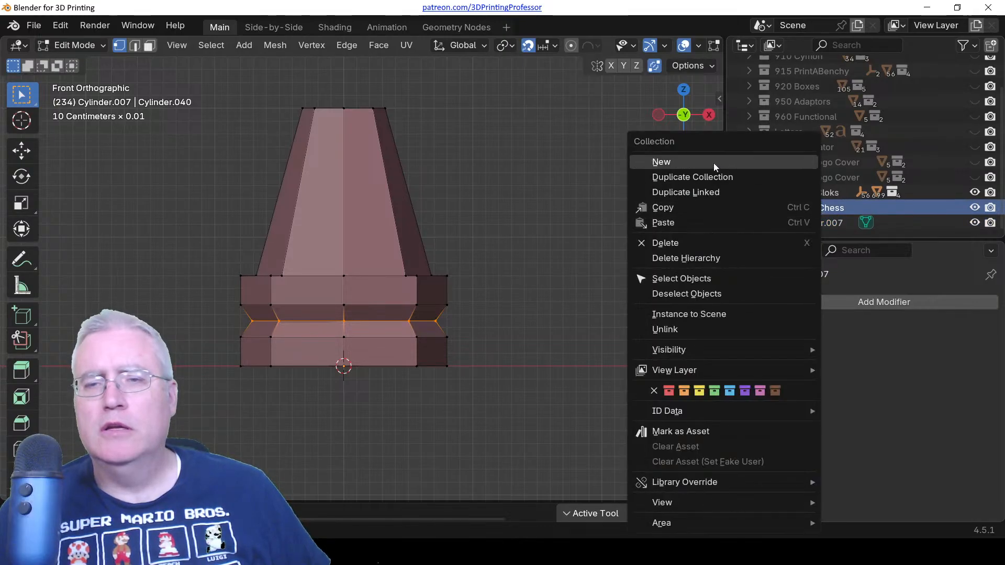
left_click(714, 162)
double_click(810, 223)
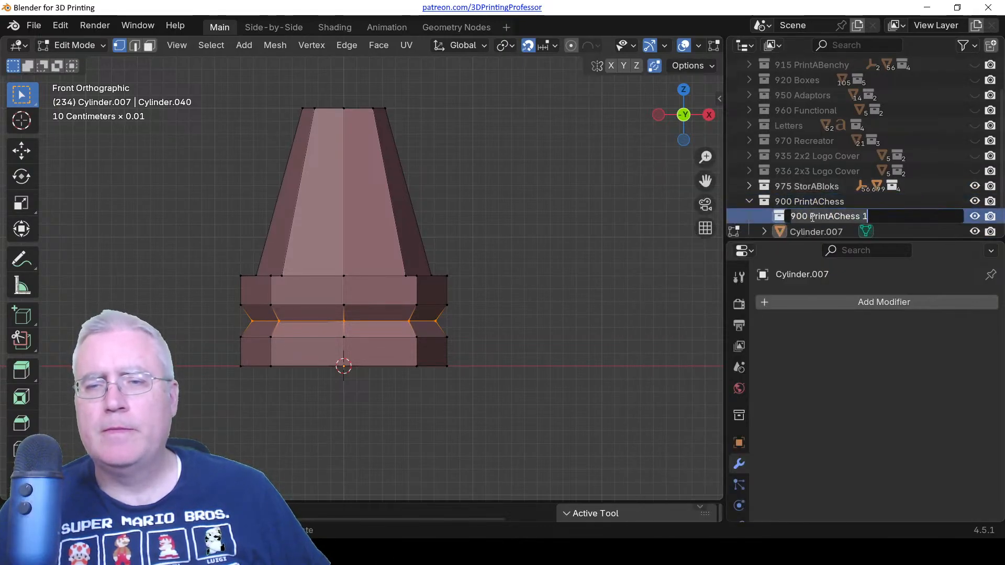
left_click(891, 213)
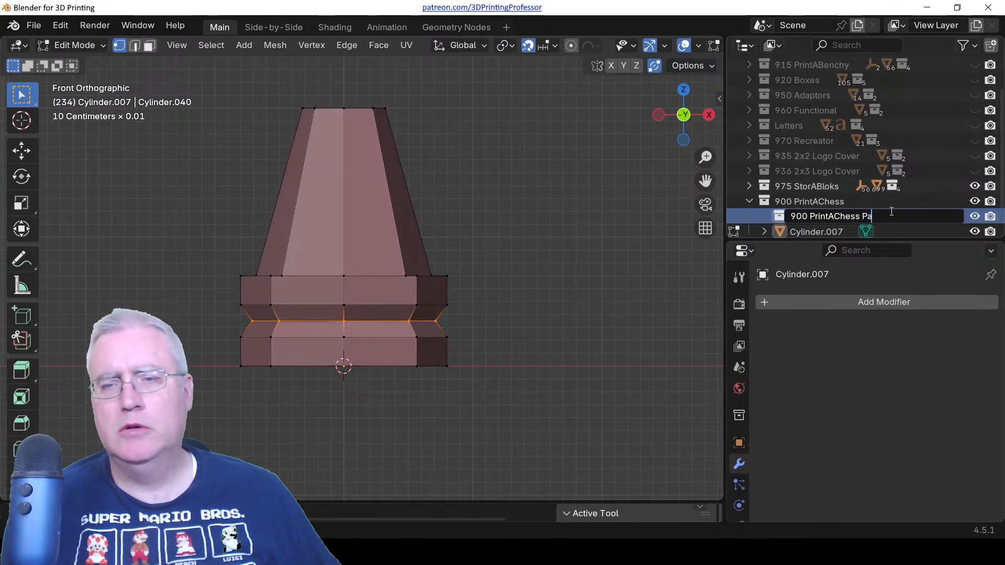
key("Return")
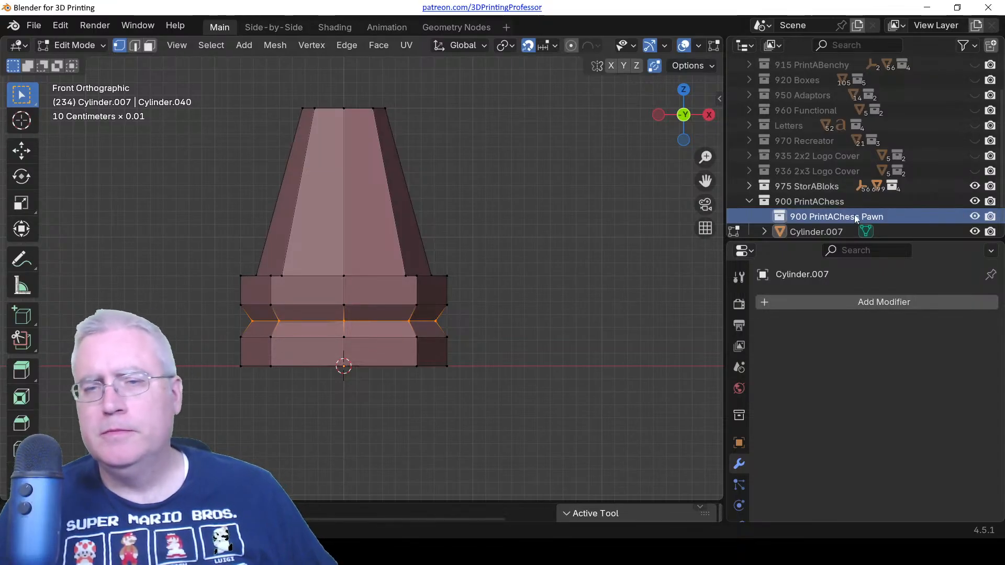
Move Cylinder.007 into the 900 PrintAChess Pawn collection and rename the object pawn base.
left_click_drag(816, 234, 830, 217)
double_click(824, 236)
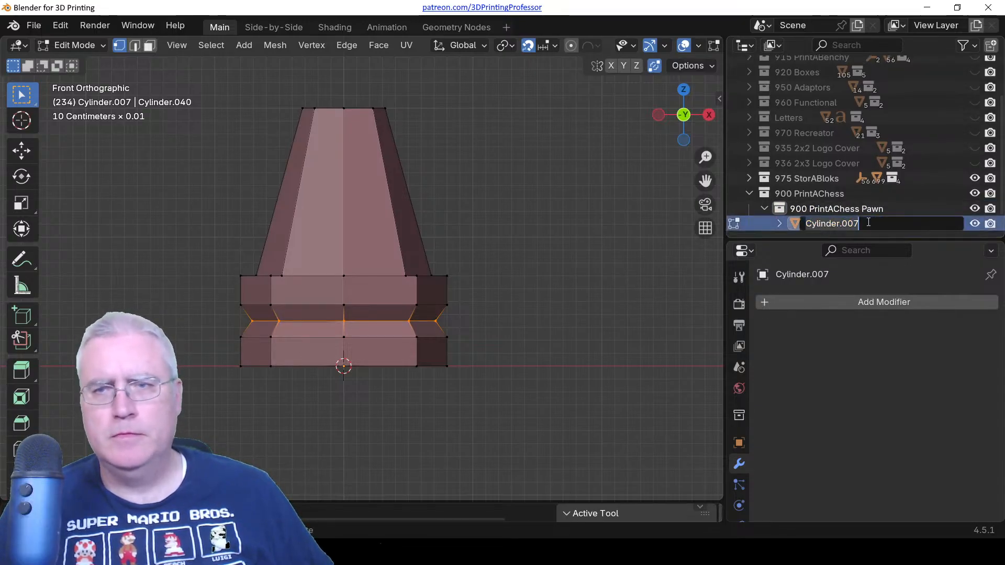
left_click(874, 222)
key("BackSpace")
key("BackSpace")
key("BackSpace")
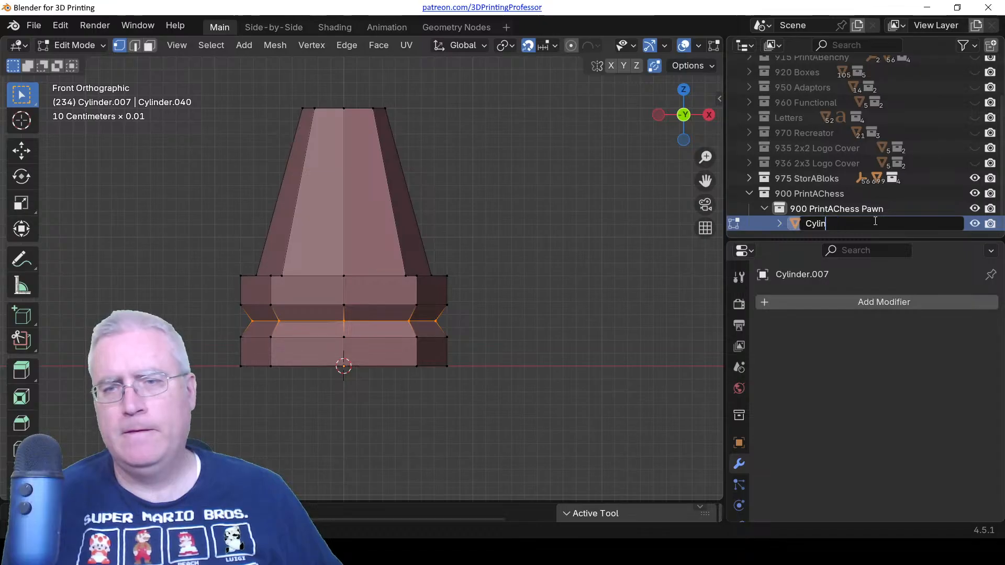
type("pawn b")
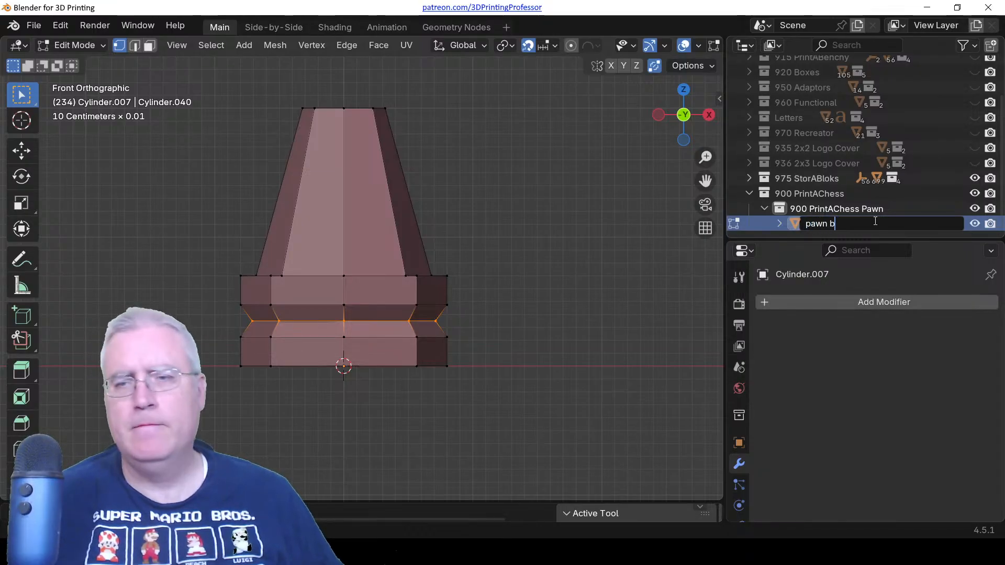
type("ase")
key("Return")
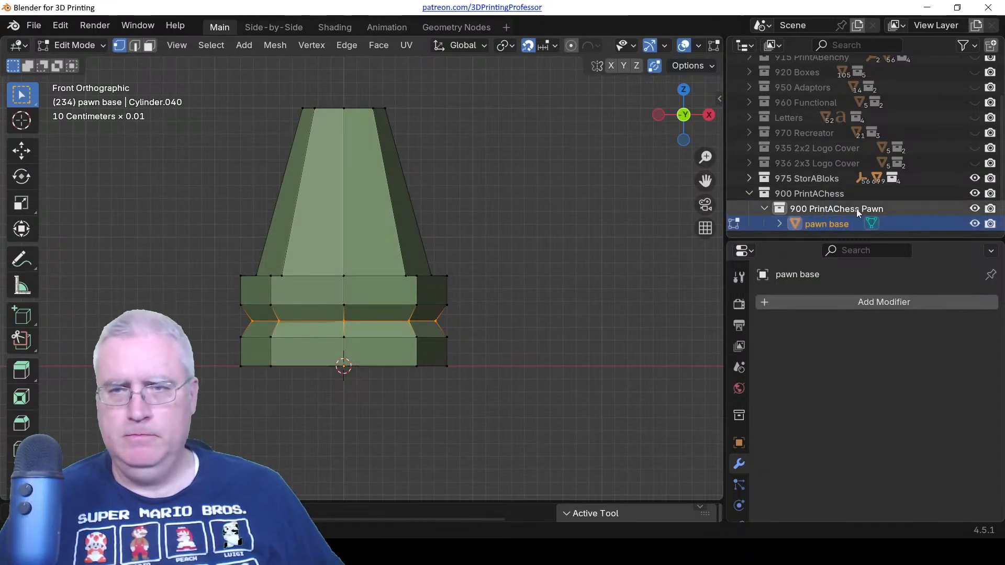
Create a nested collection named 900 PrintAChess Pawn parts inside the Pawn collection and move pawn base into it.
right_click(856, 209)
left_click(818, 179)
left_click(924, 224)
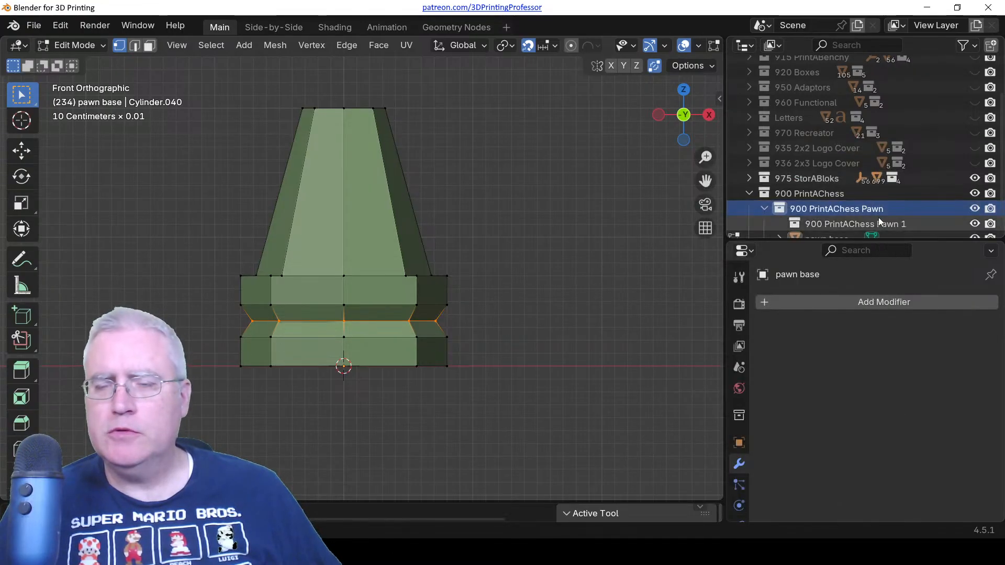
scroll(924, 224, "down", 1)
double_click(925, 216)
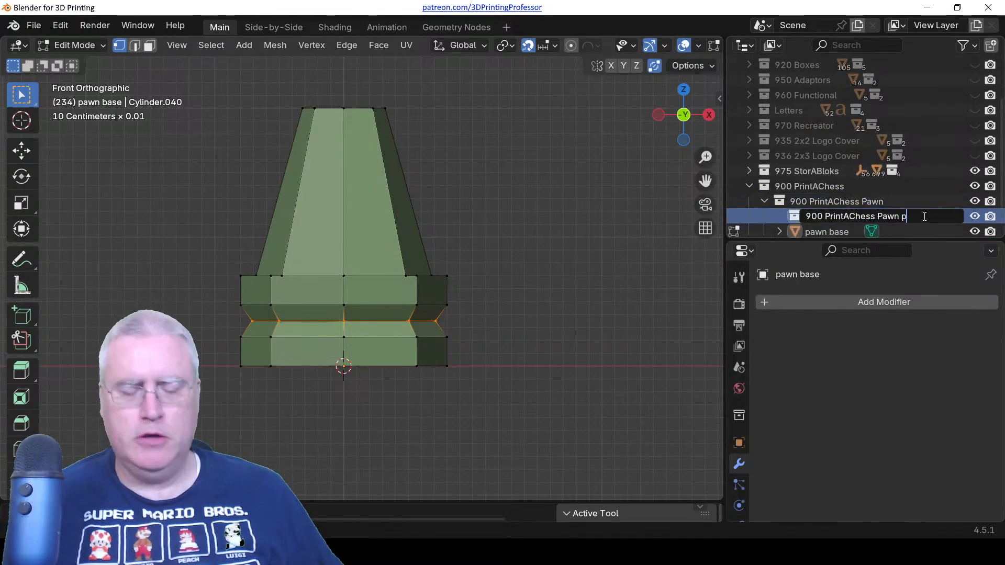
key("Return")
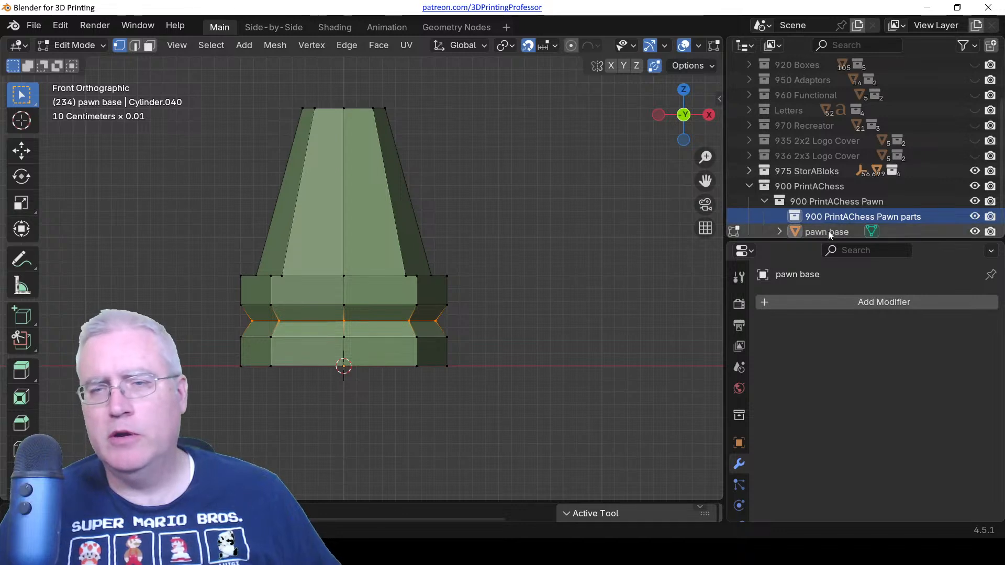
left_click_drag(828, 231, 838, 221)
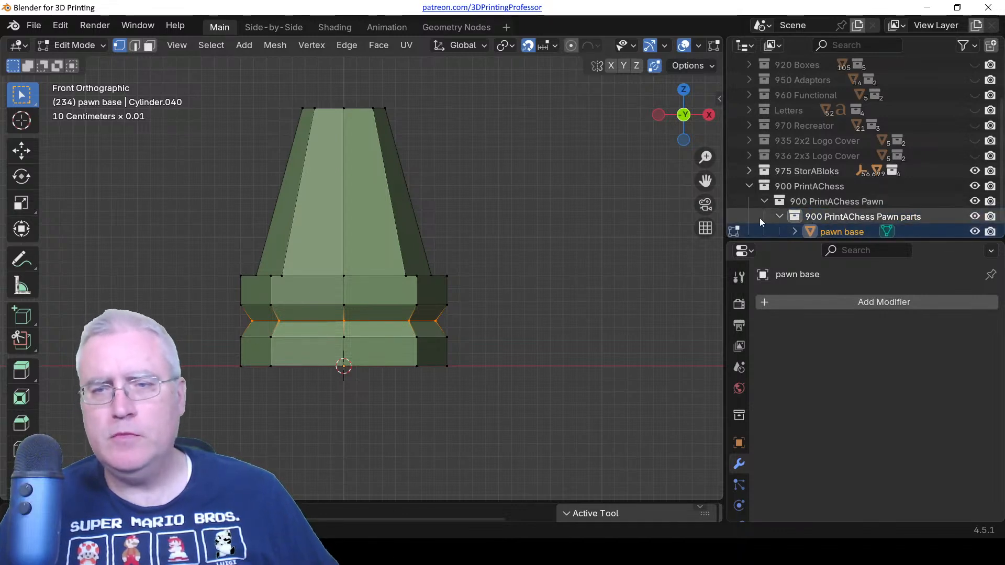
Return to Object Mode and add a UV sphere with 8 segments, 8 rings and a 10 mm radius.
scroll(412, 216, "down", 2)
key("Tab")
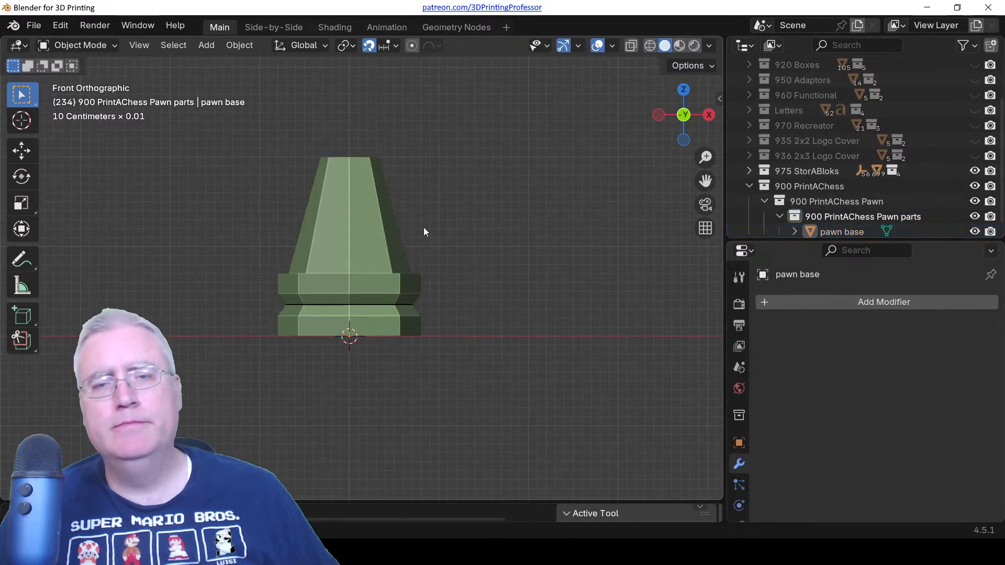
key("shift+a")
mouse_move(425, 231)
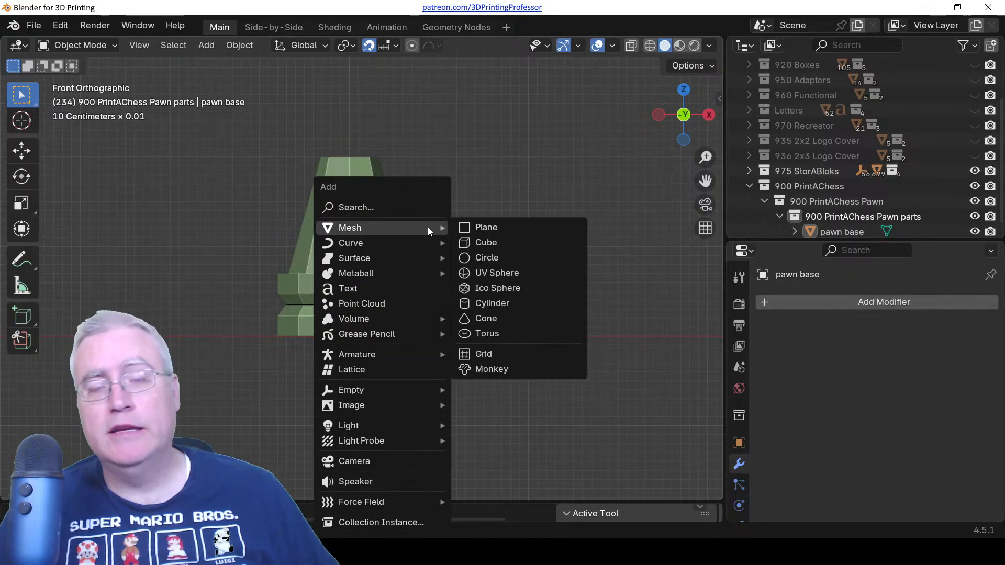
left_click(488, 272)
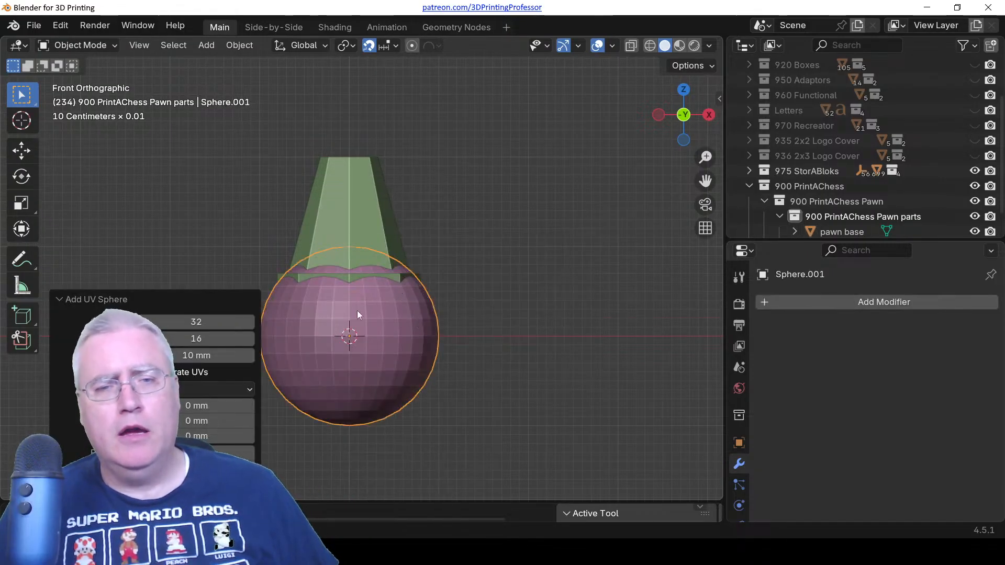
left_click(177, 324)
type("6")
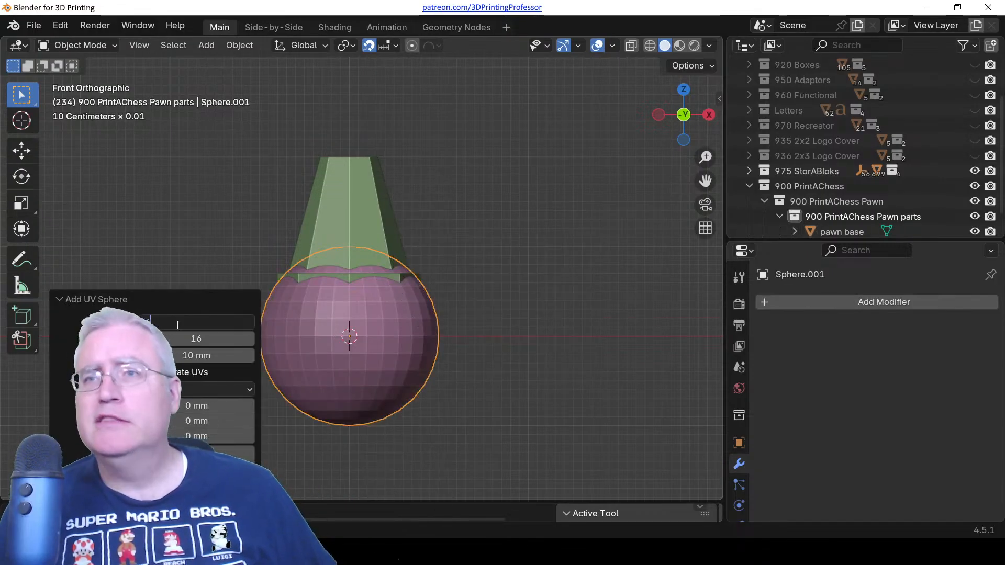
key("Tab")
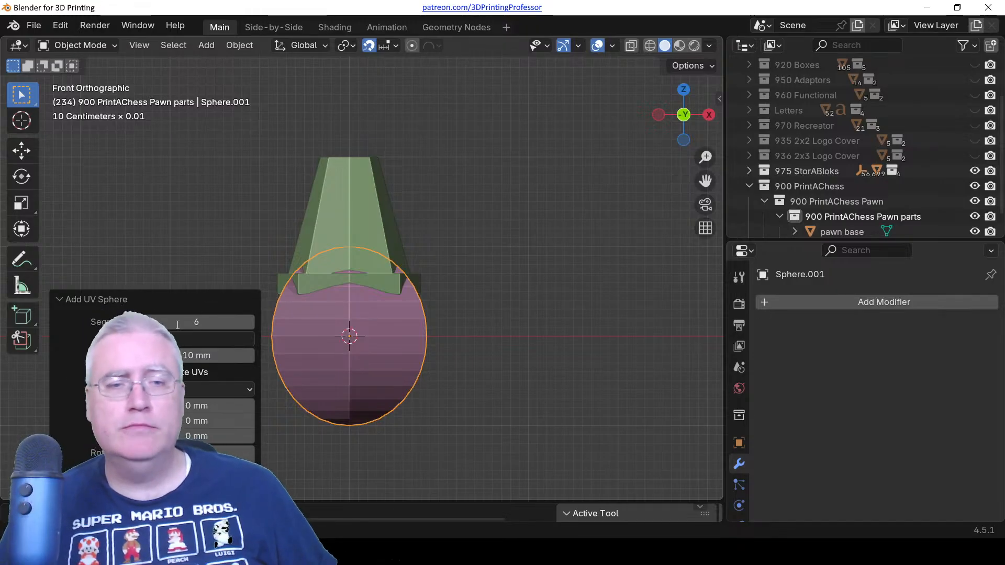
type("8")
key("Return")
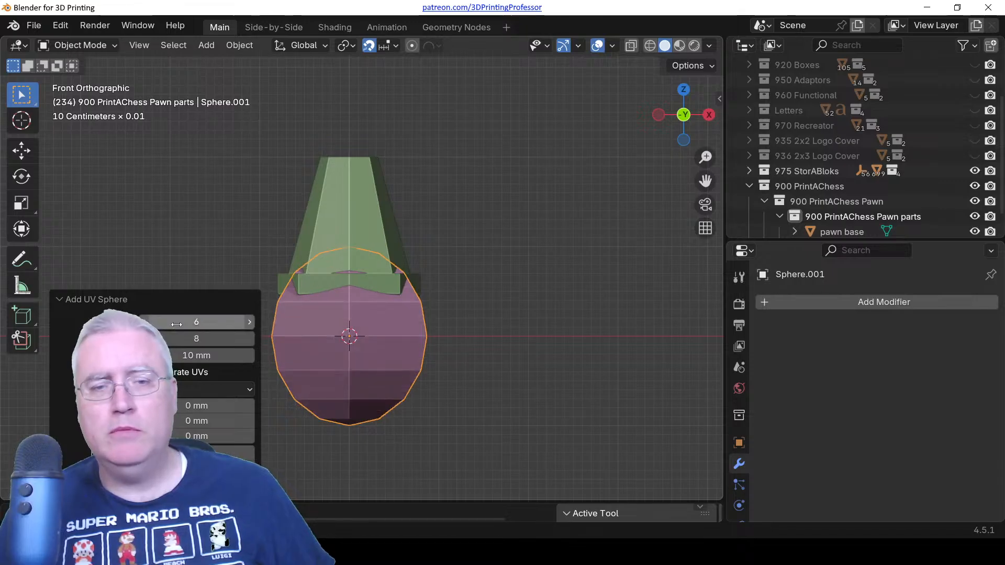
left_click(178, 325)
type("8")
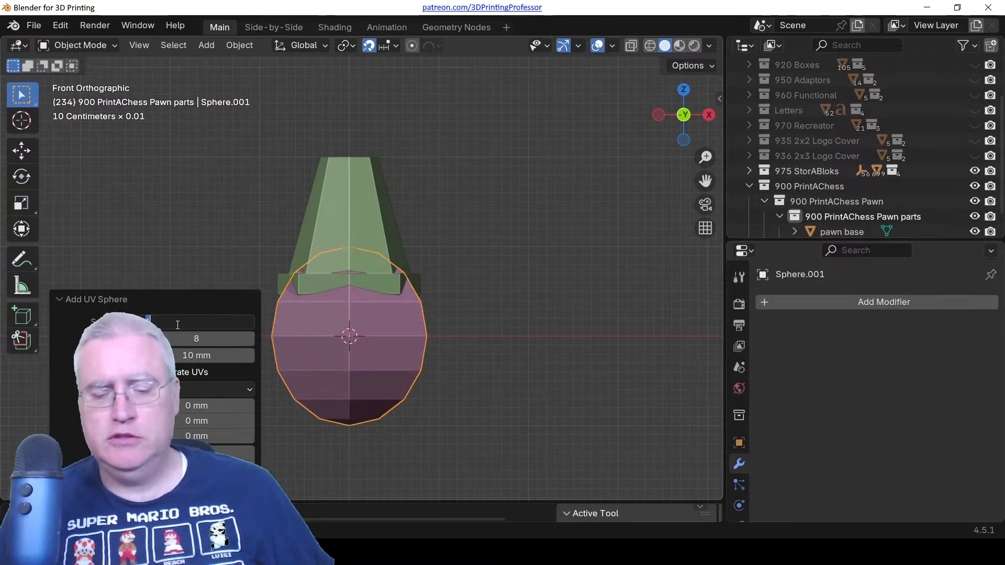
key("Return")
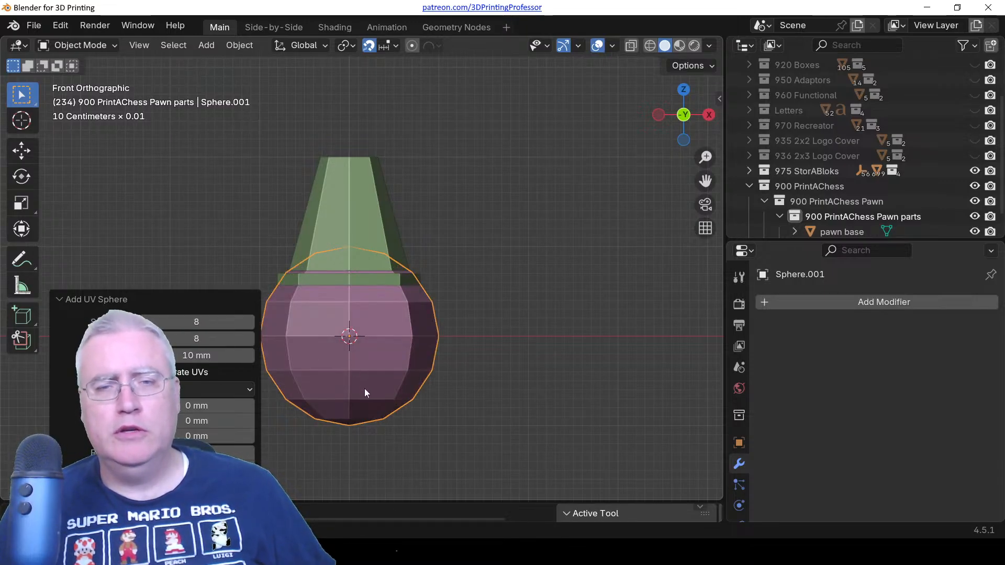
Move the sphere up 24 mm along Z and scale it uniformly to 0.6 as the pawn's head.
type("gz24")
key("Return")
middle_click_drag(369, 175, 403, 280, "shift")
type("s")
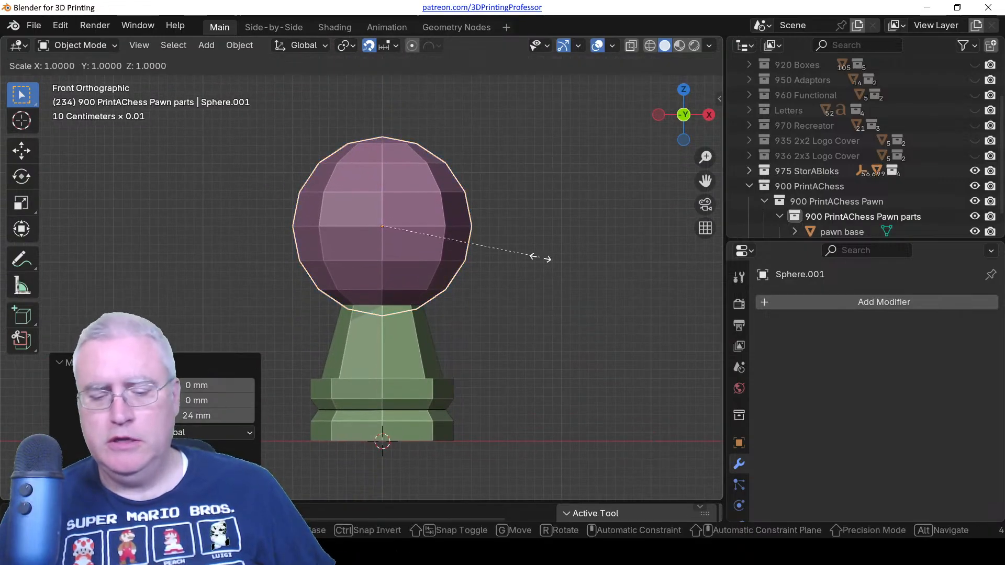
type(".5")
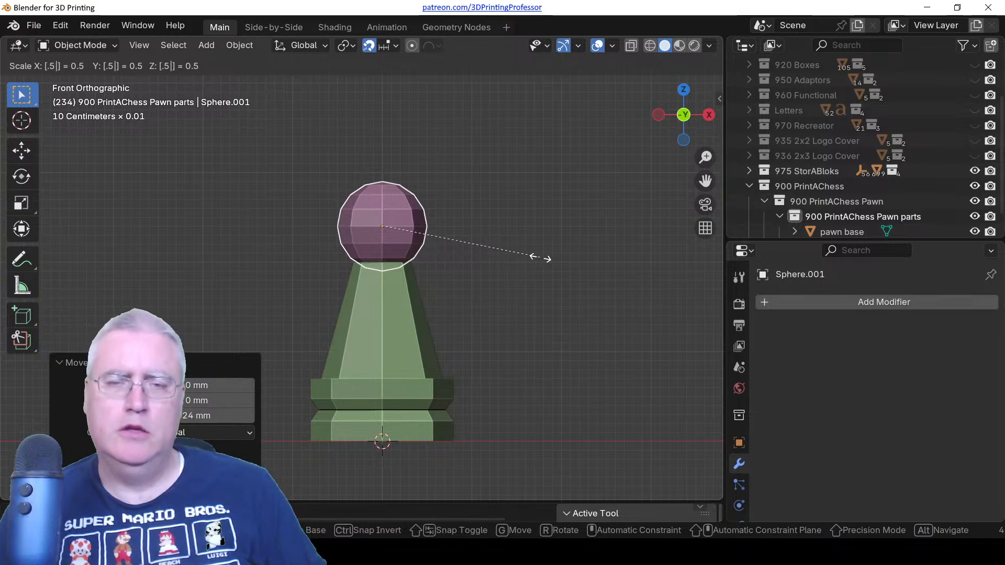
key("BackSpace")
key("BackSpace")
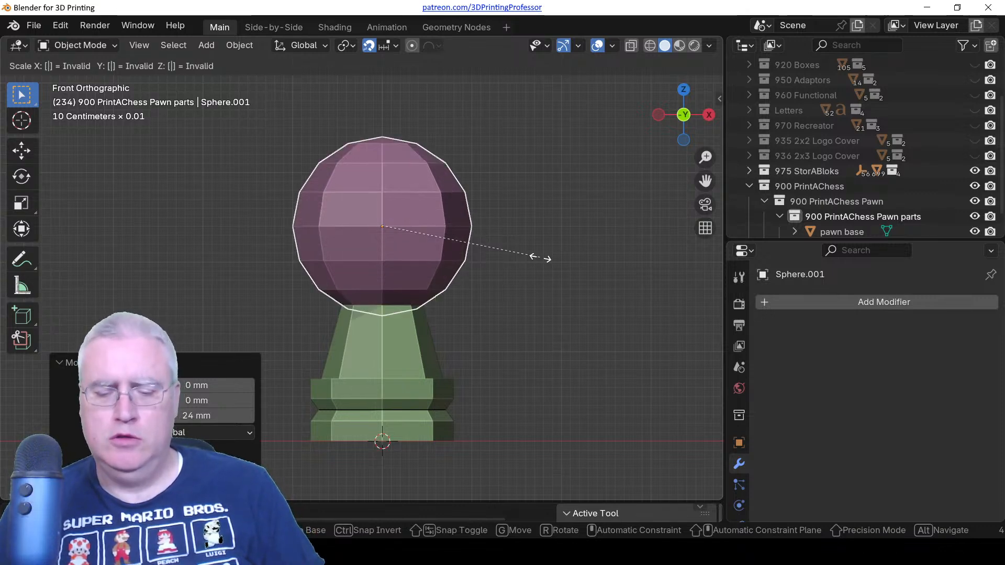
type("6")
key("BackSpace")
type(".6")
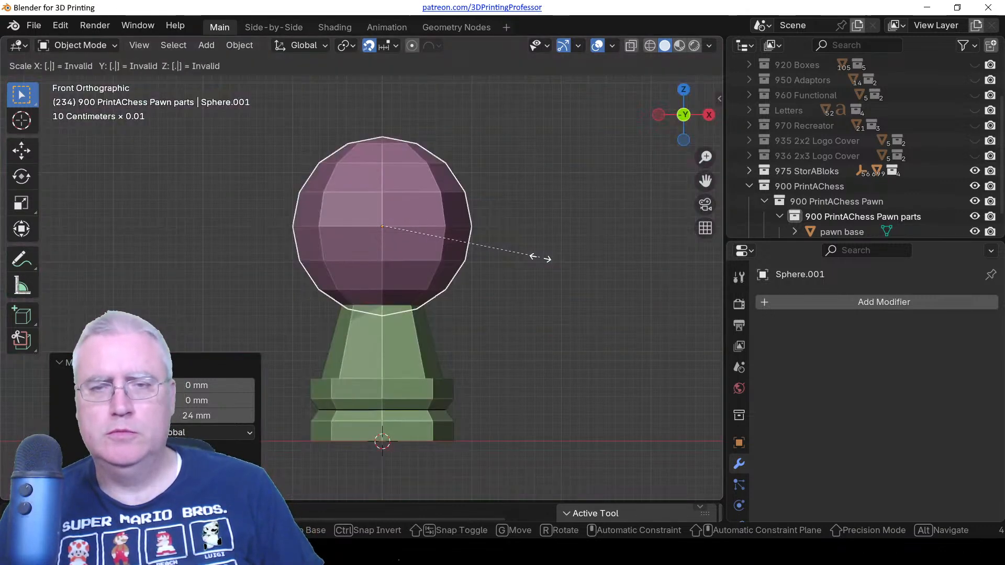
key("Return")
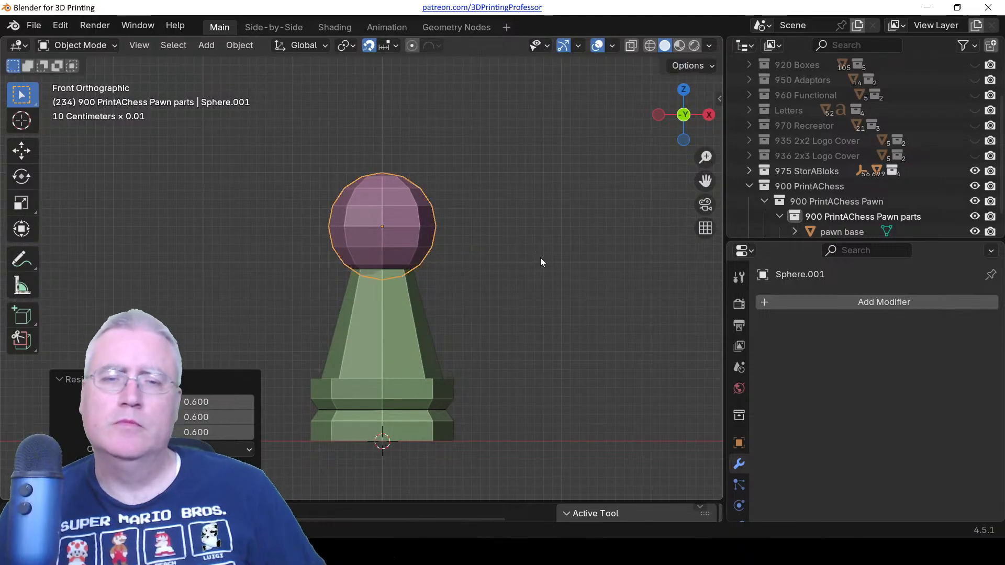
Examine the pawn's head and body from perspective, top and front views and display the sphere's transform values.
middle_click_drag(401, 245, 511, 315)
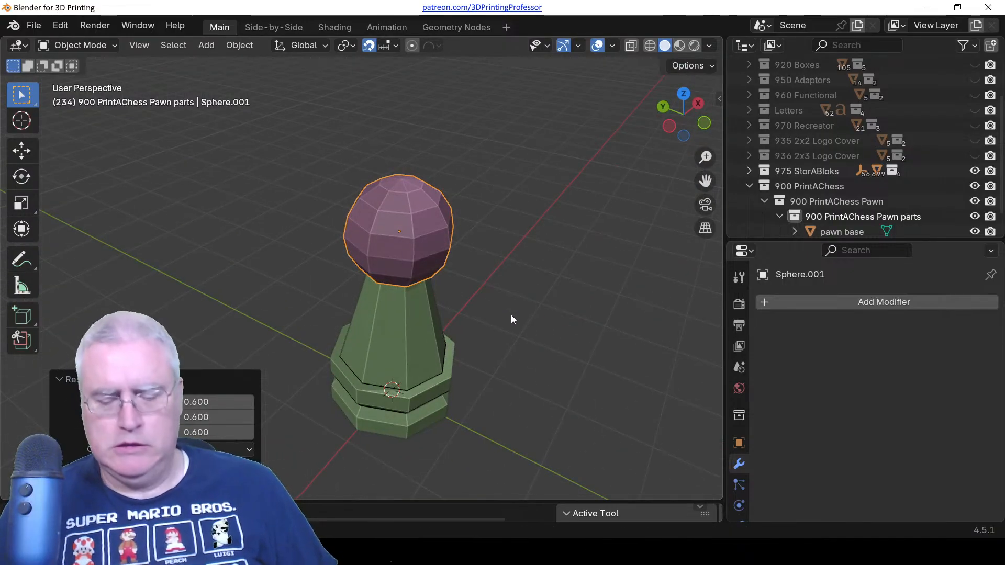
key("KP_1")
key("period")
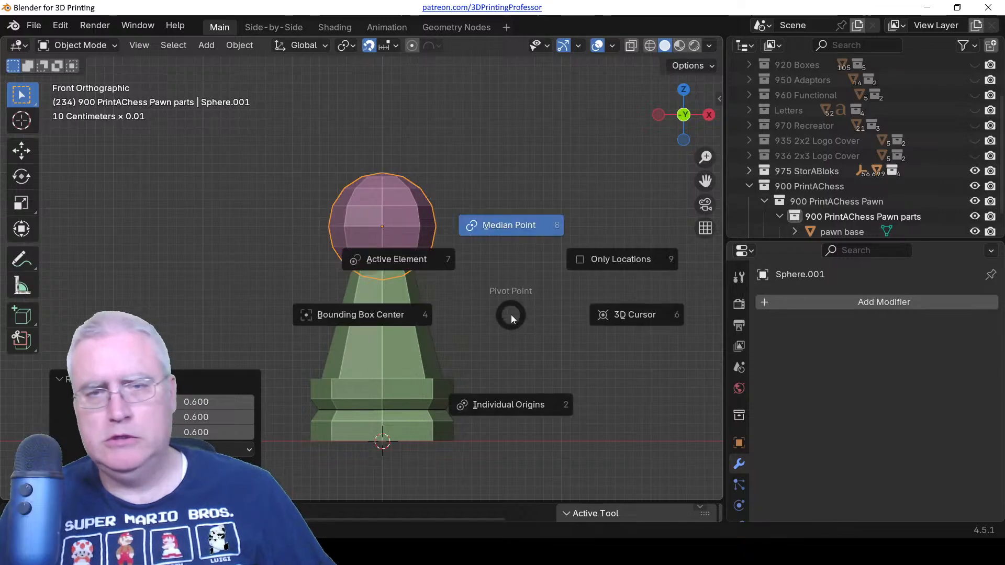
key("Escape")
middle_click_drag(512, 302, 435, 265)
key("n")
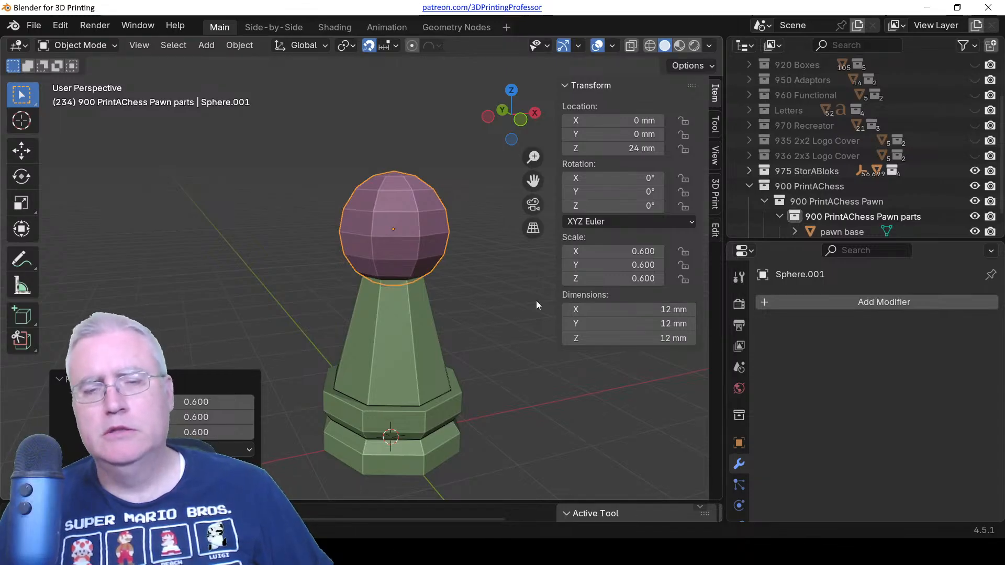
key("KP_7")
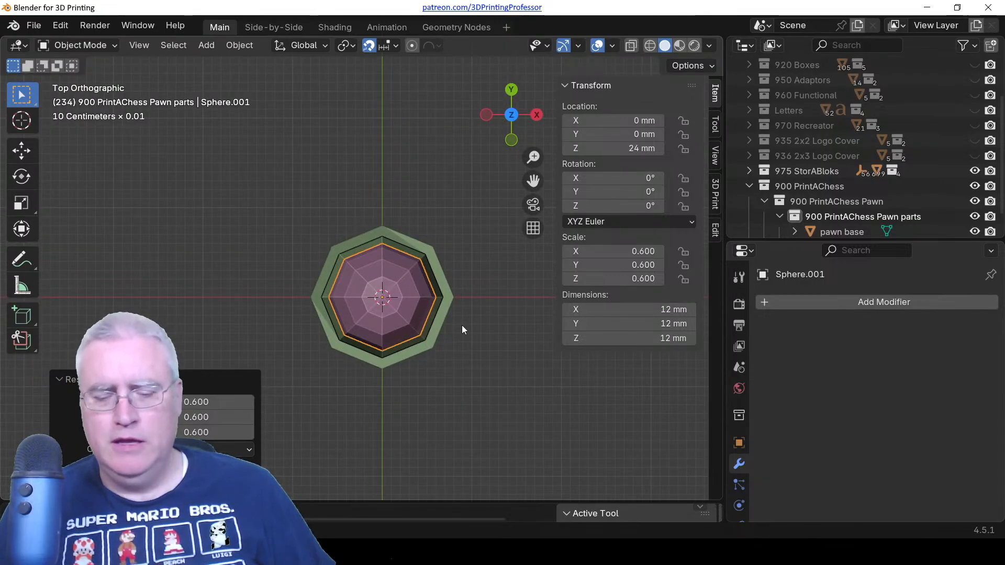
key("KP_1")
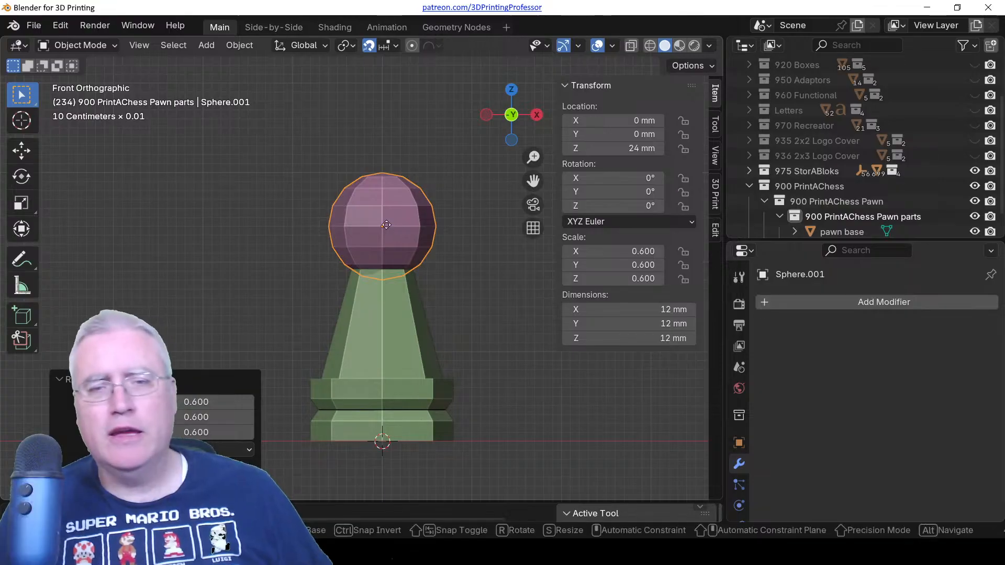
Lower the sphere 2 mm along Z so it sits deeper on the tapered body.
key("g")
key("z")
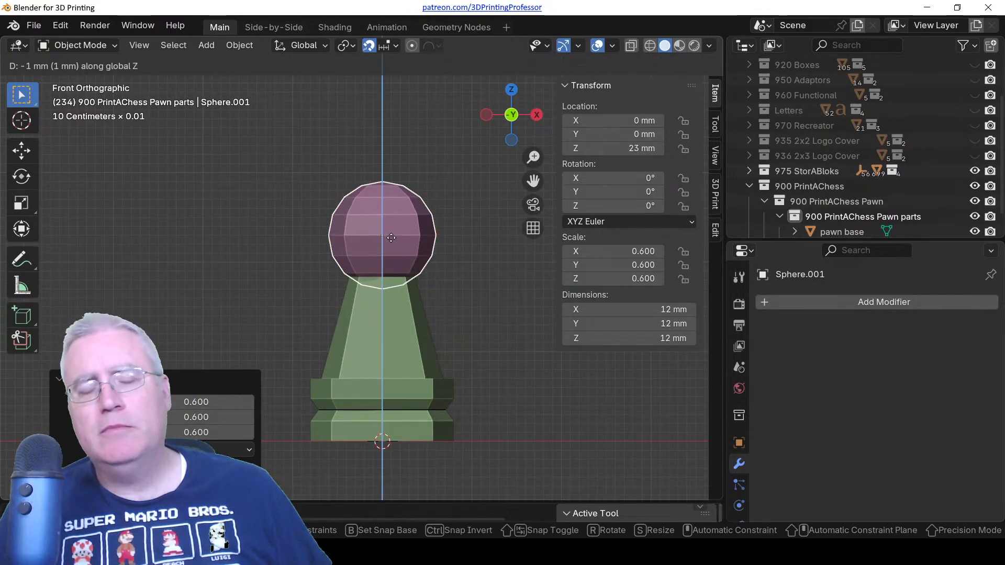
left_click(391, 246)
scroll(410, 309, "up", 4)
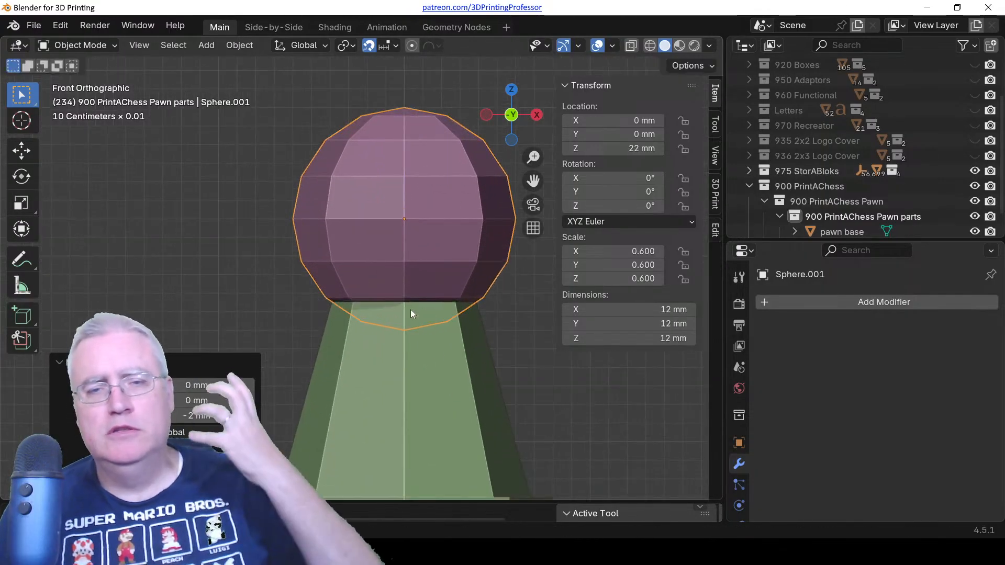
Lower the spherical head by 1 mm along Z so it sits deeper on the body.
key("g")
key("z")
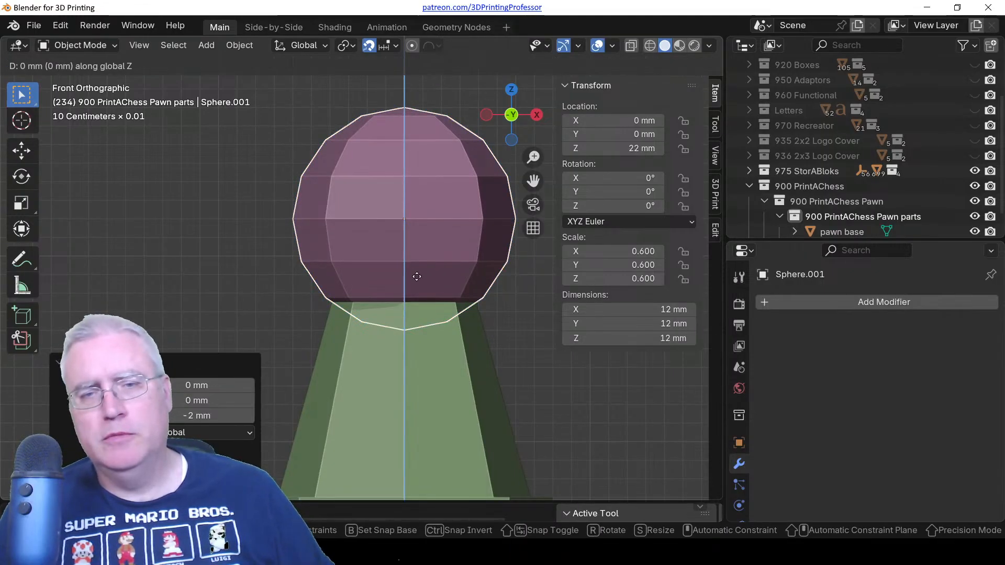
left_click(416, 287)
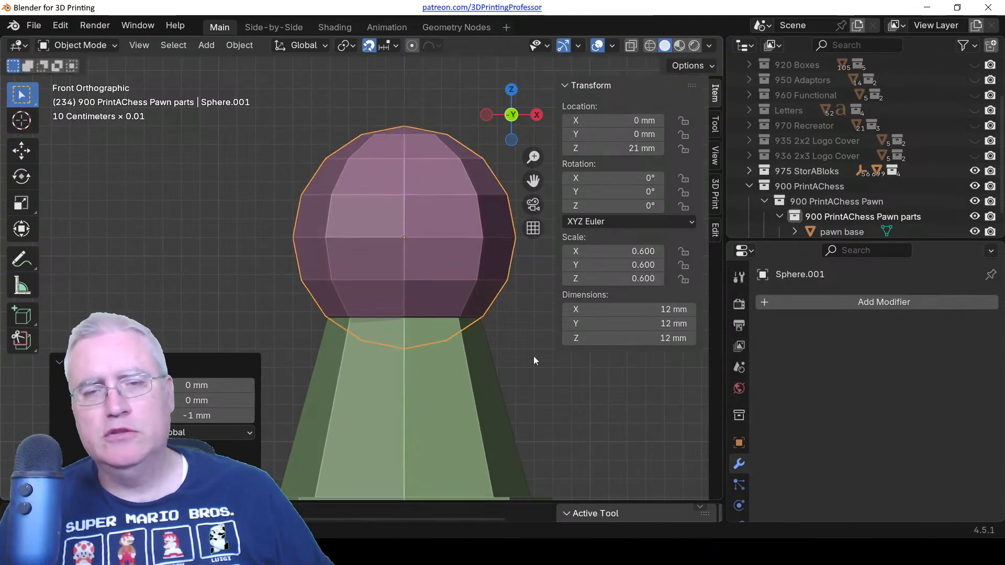
Edit the pawn base in wireframe shading and edge-slide its top ring down the taper by a factor of 0.3.
left_click(437, 345)
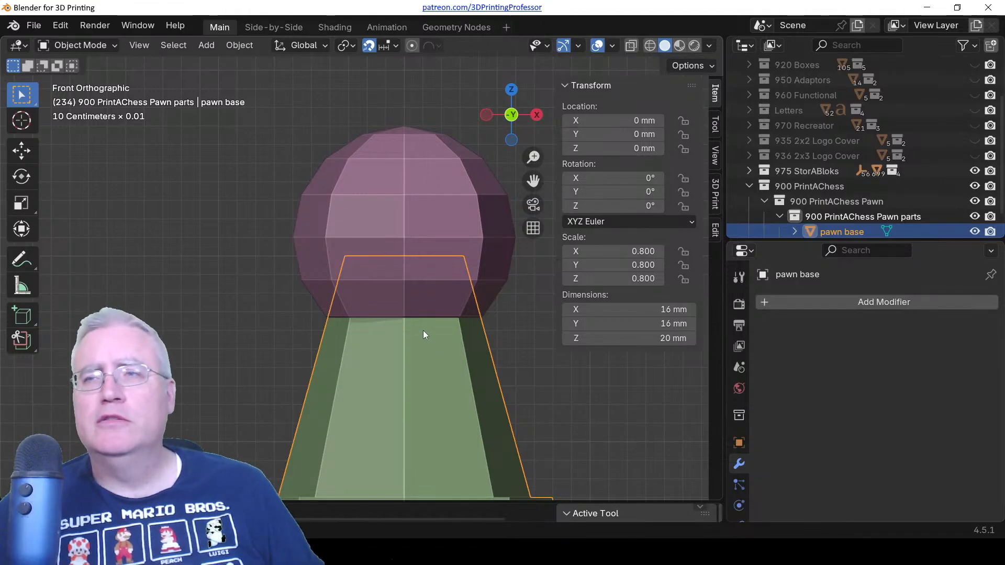
key("Tab")
key("z")
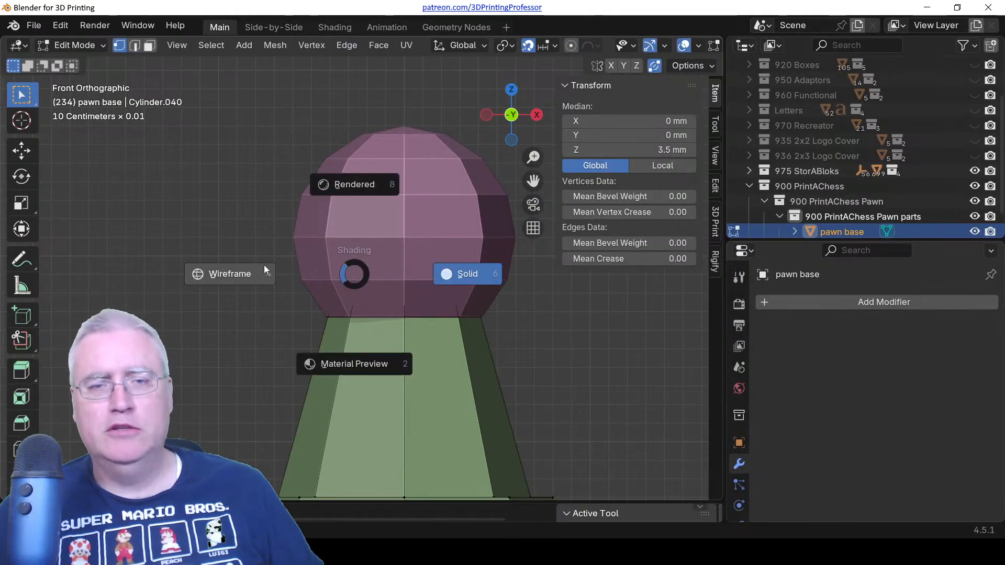
left_click(264, 265)
key("ctrl+r")
left_click(471, 269)
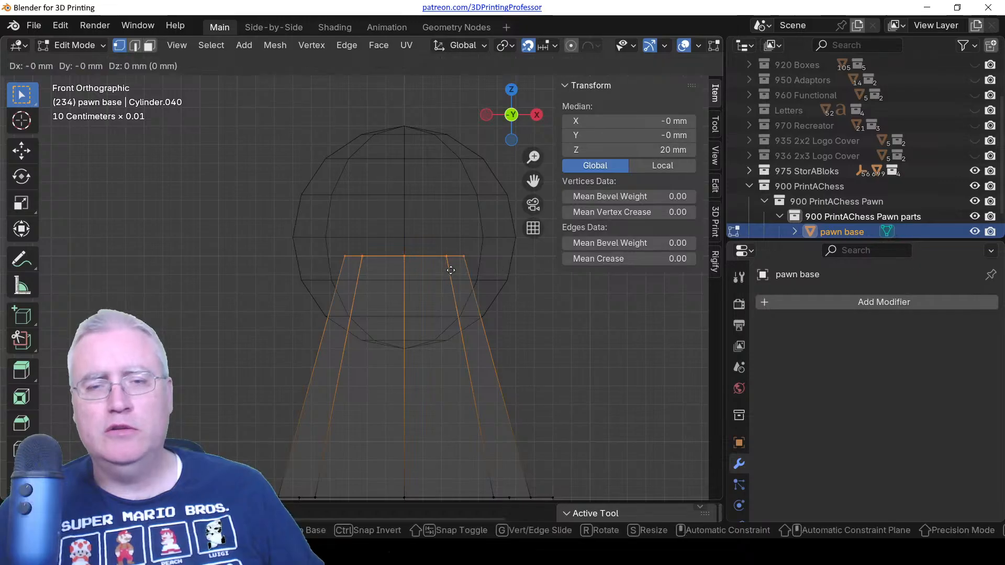
left_click(472, 339)
scroll(471, 337, "up", 5)
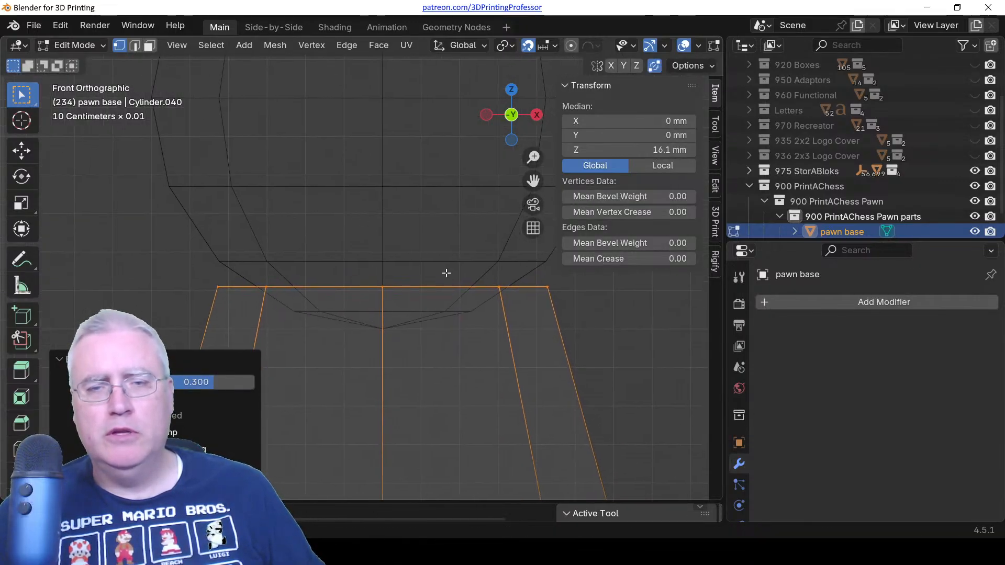
Raise the body's top ring 0.9 mm along Z to meet the sphere's lower ring, and return to solid shading.
key("g")
key("g")
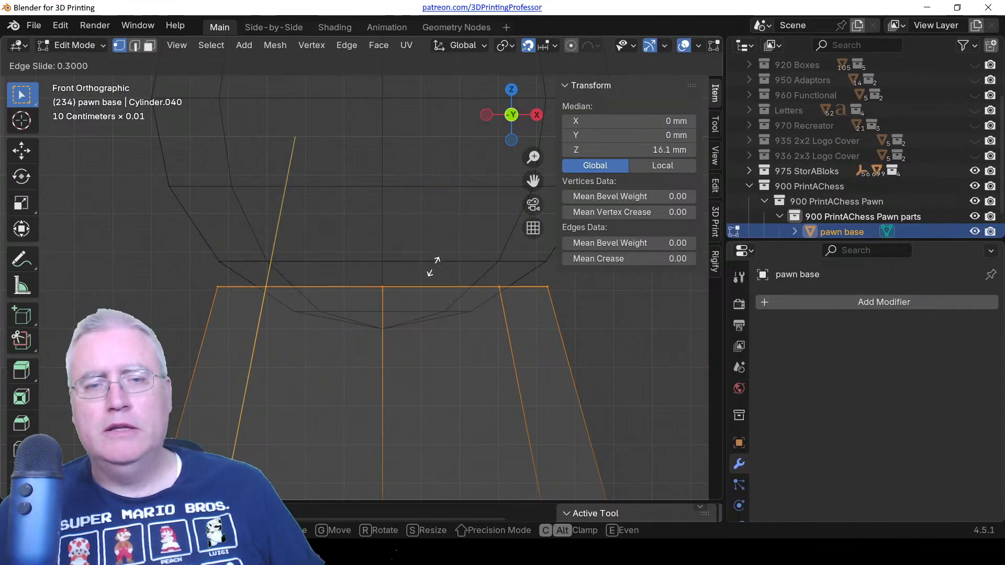
left_click(435, 266)
key("g")
key("z")
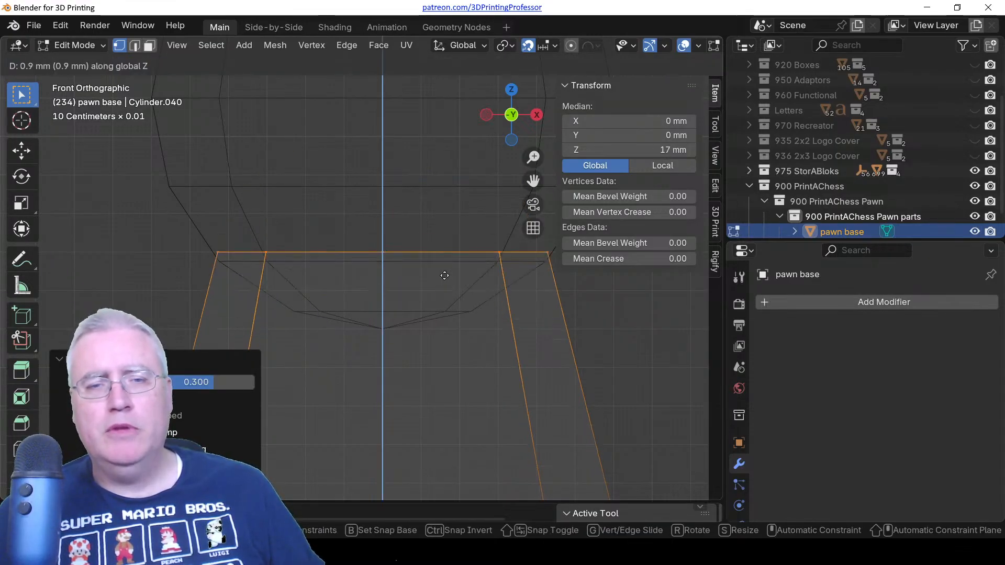
left_click(445, 275)
key("z")
left_click(530, 280)
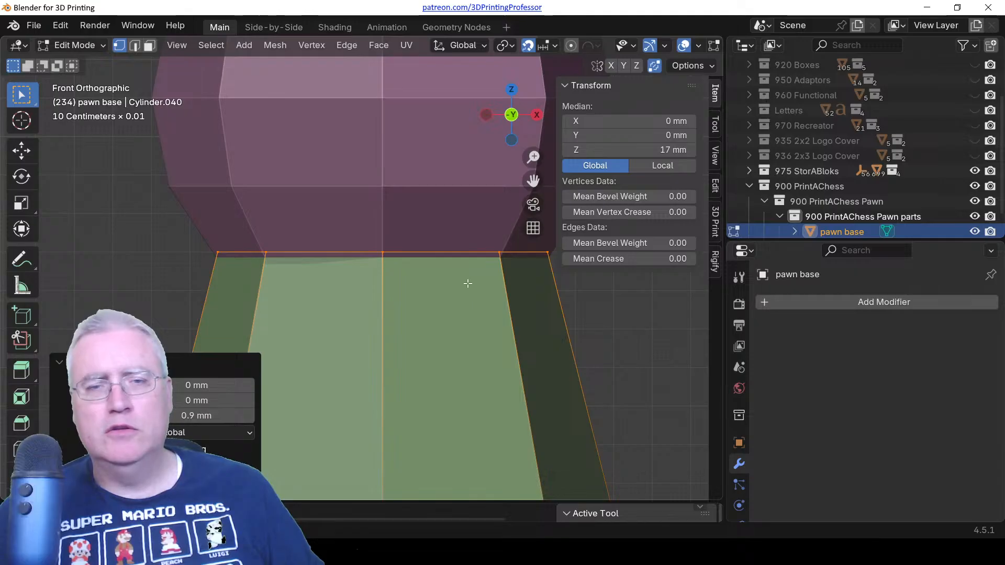
Hide the transform values and examine the joint between head and body from perspective, right and front views.
scroll(453, 284, "down", 1)
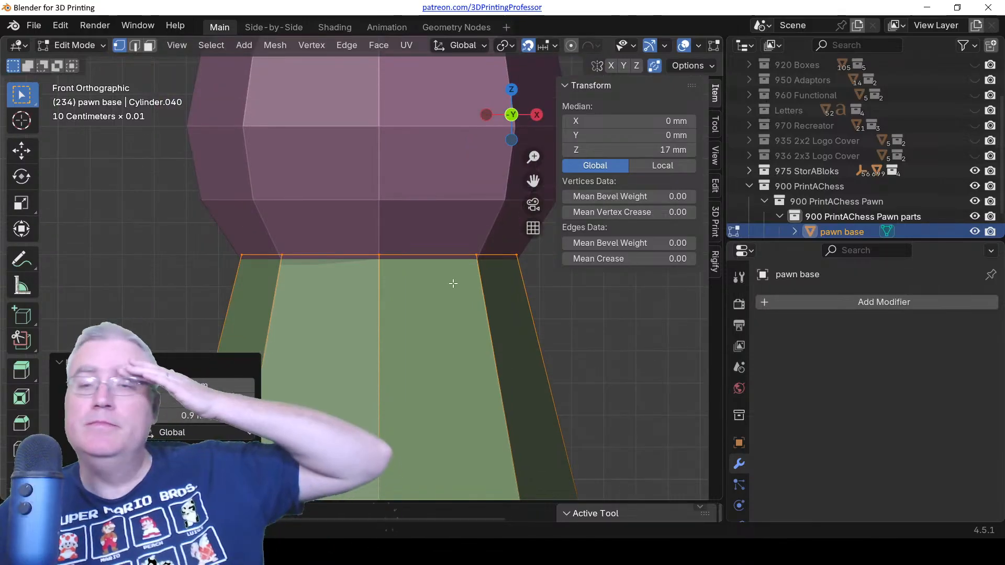
scroll(452, 285, "down", 2)
key("n")
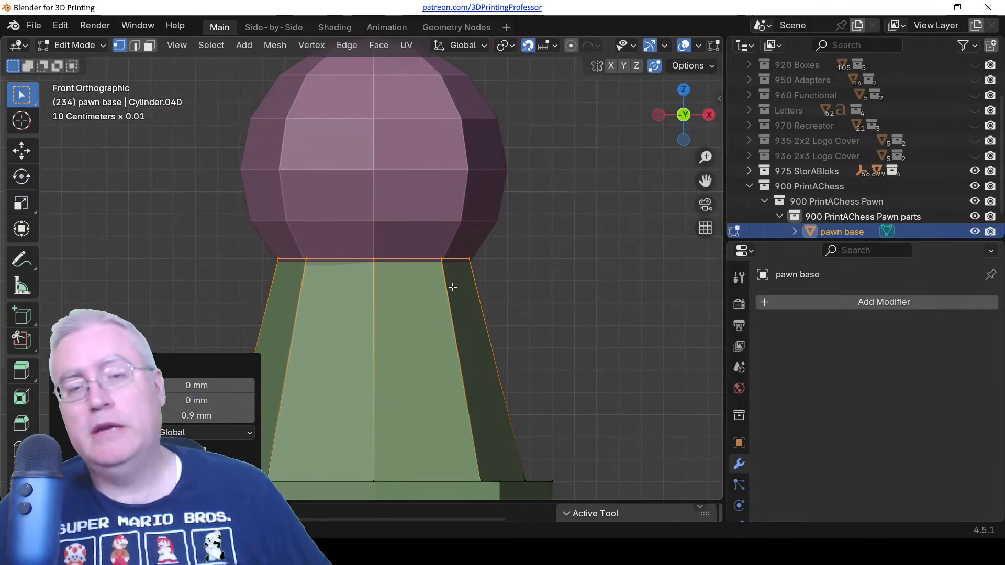
scroll(453, 288, "down", 3)
middle_click_drag(453, 287, 377, 299)
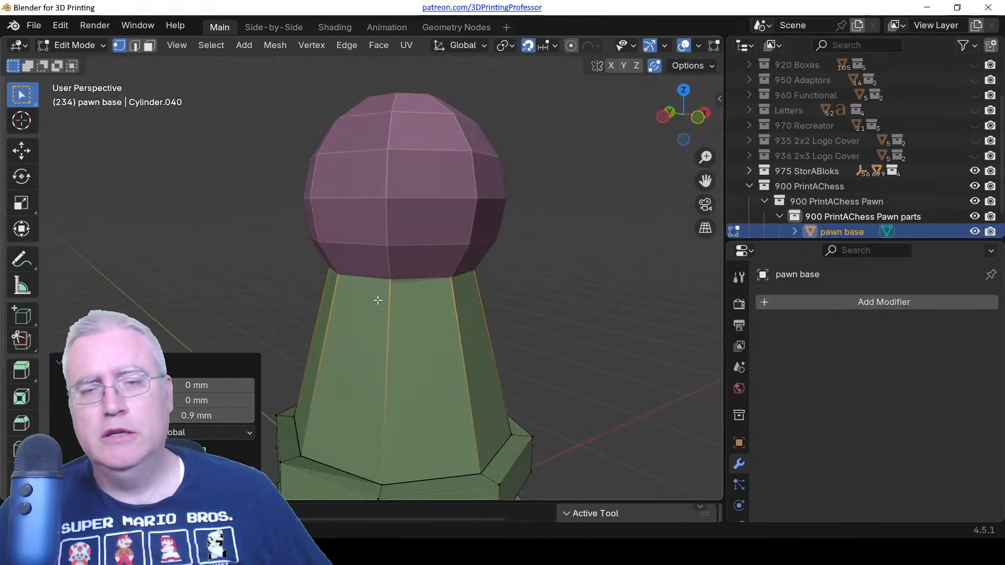
scroll(377, 297, "down", 1)
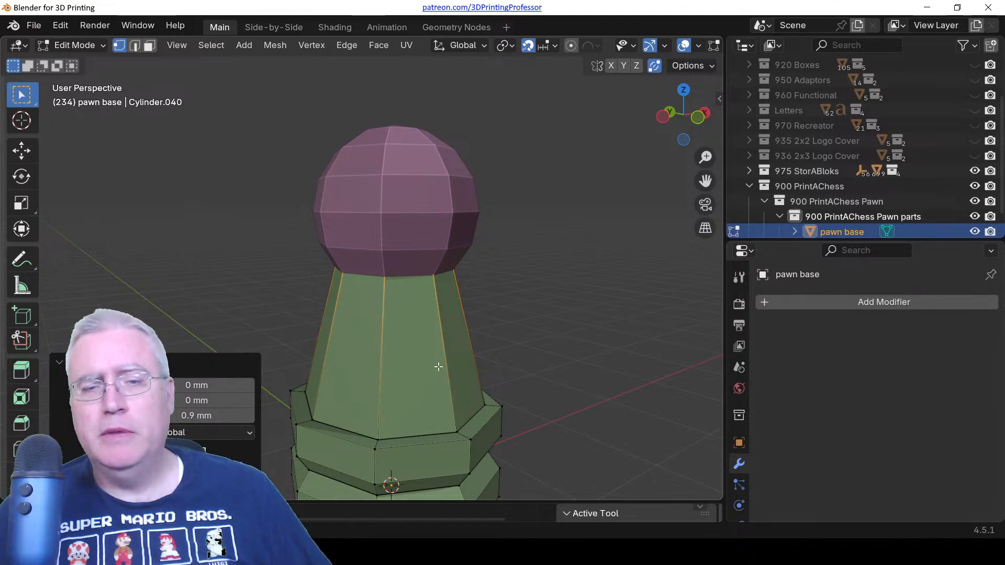
middle_click_drag(394, 356, 372, 348)
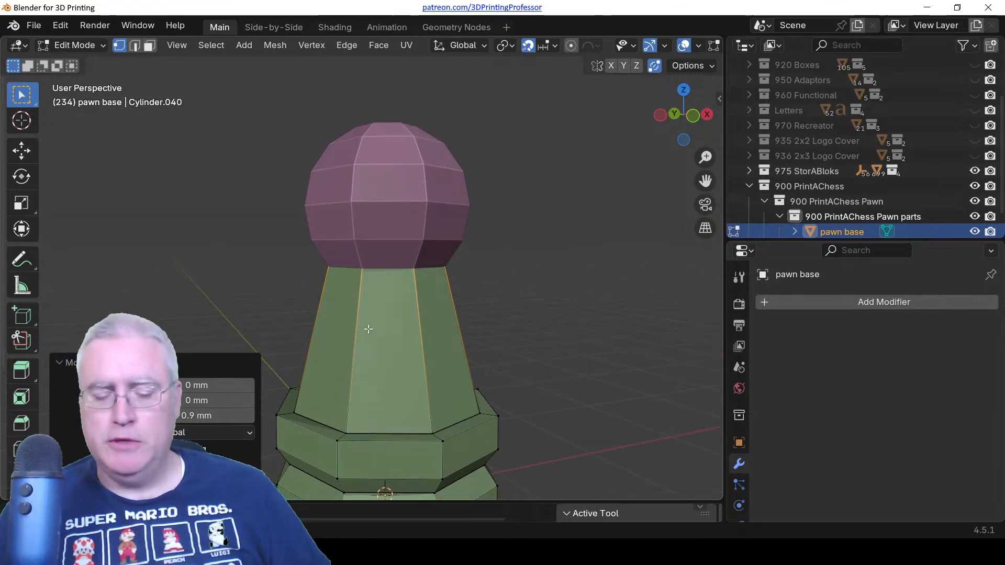
key("KP_3")
scroll(335, 329, "down", 2)
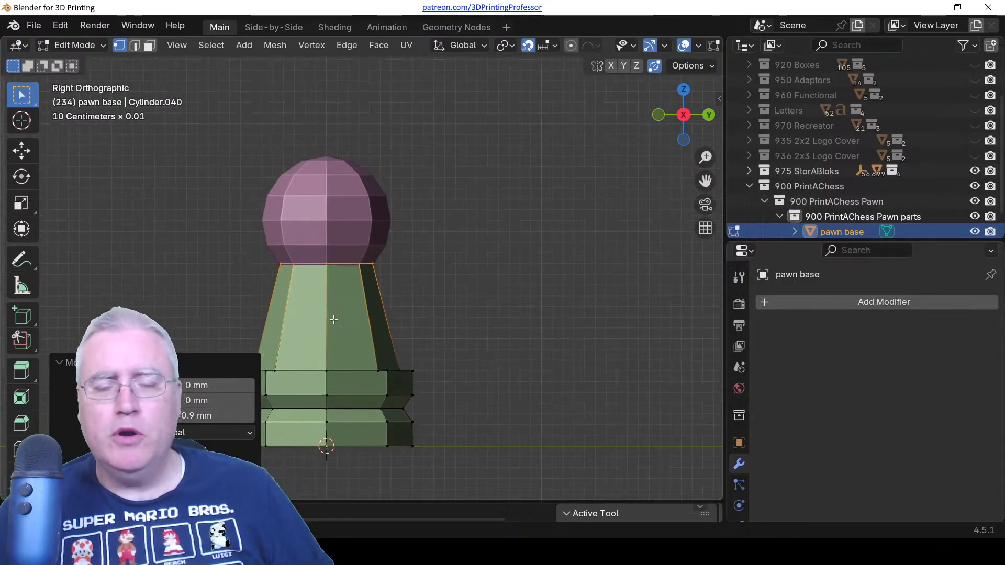
middle_click_drag(332, 320, 440, 285)
key("KP_1")
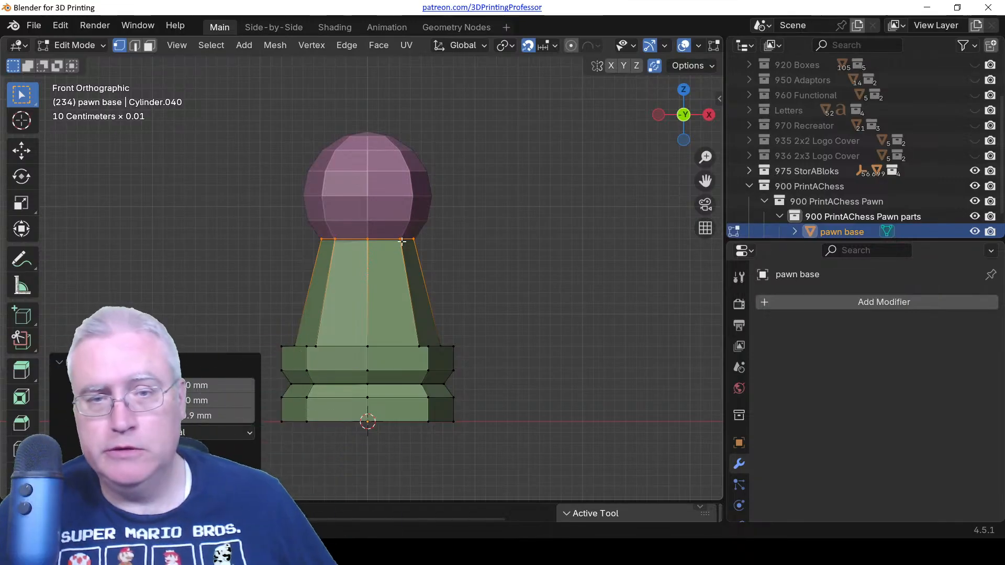
Return to Object Mode and move the sphere up 5 mm along Z, clear of the body.
key("Tab")
left_click(379, 207)
key("g")
key("z")
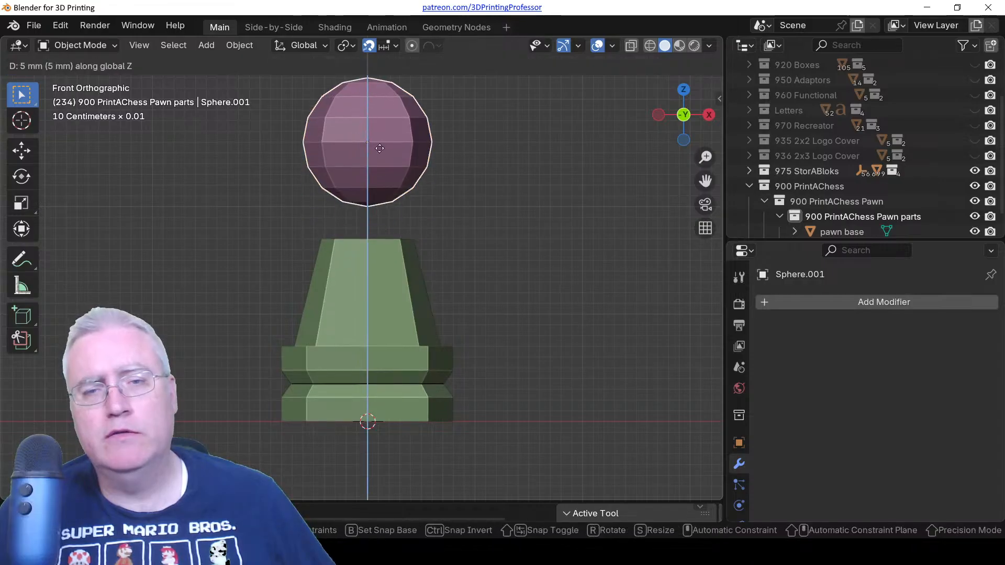
left_click(377, 237)
Build a flared collar on the pawn base by extruding its top face 2 mm, scaling it to 1.474 and extruding a 1 mm rim.
key("Tab")
key("Tab")
left_click(376, 244)
key("Tab")
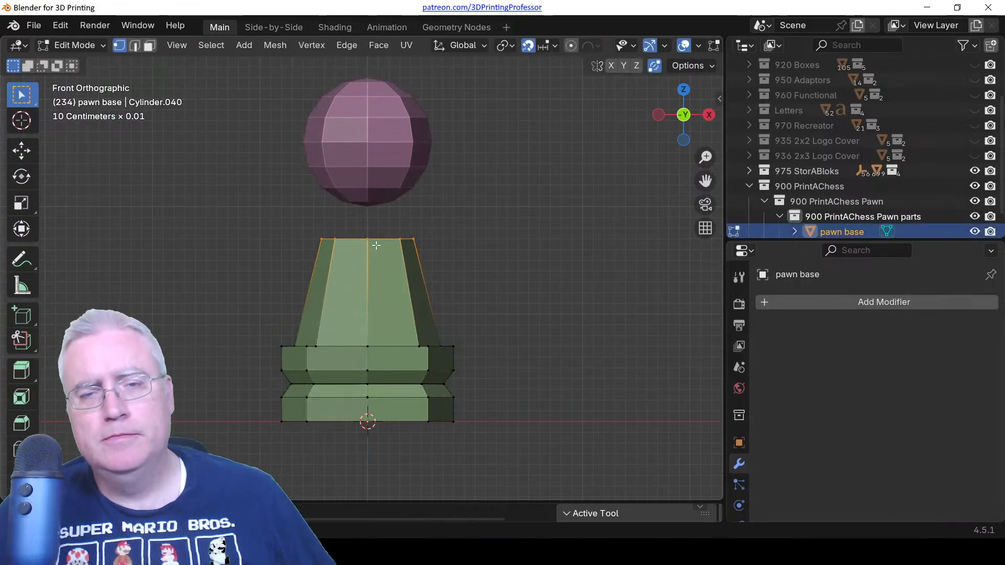
key("e")
left_click(376, 226)
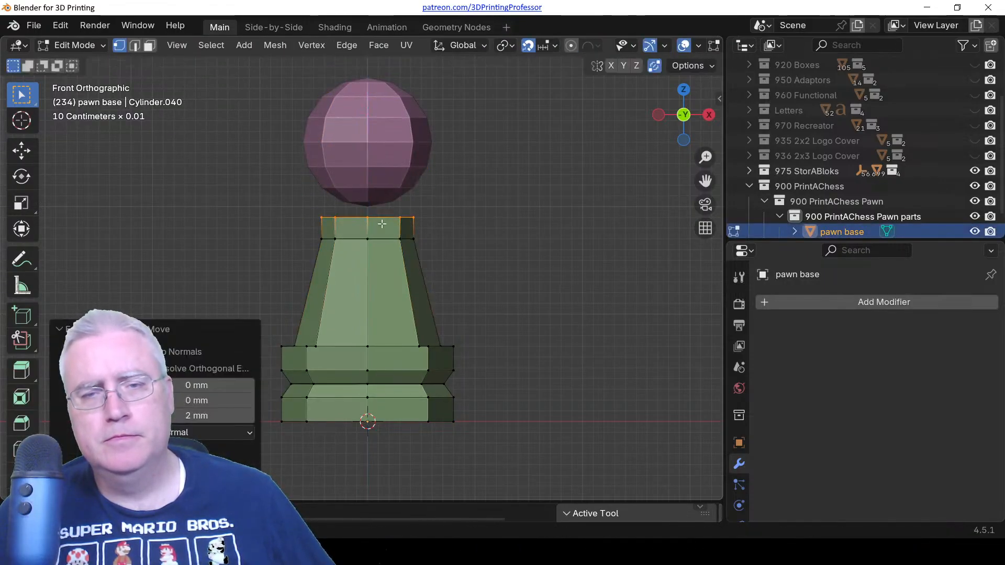
key("s")
left_click(389, 225)
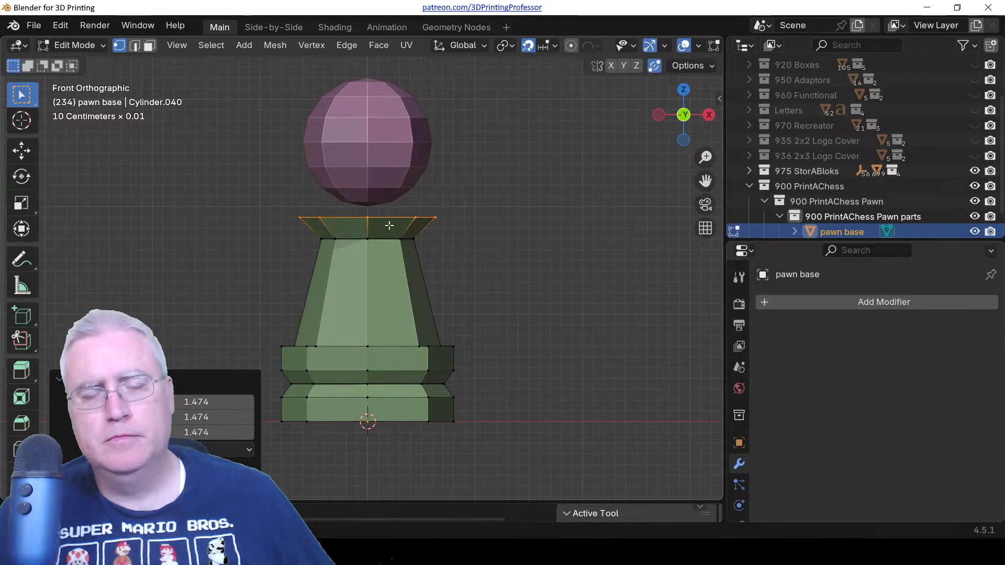
key("e")
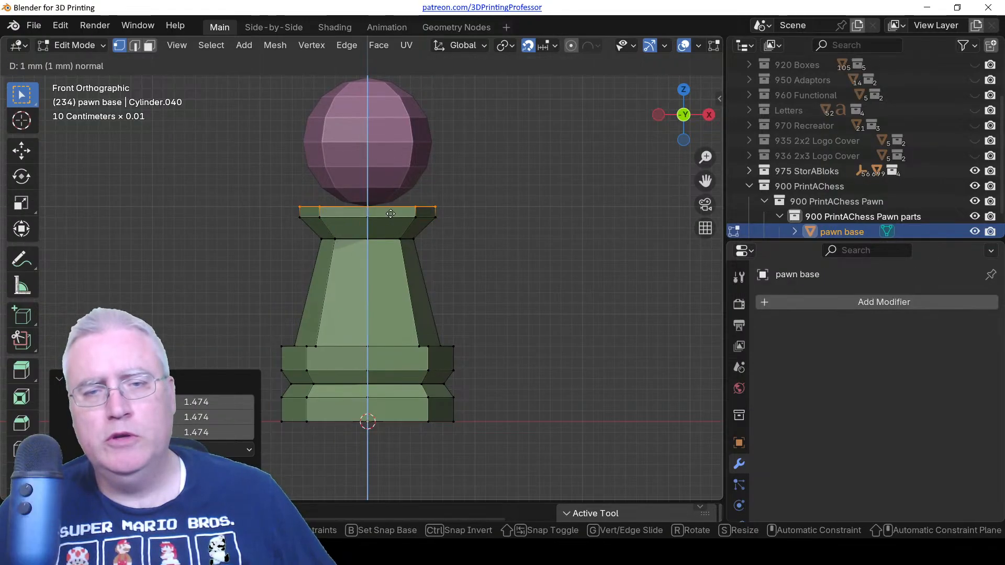
left_click(391, 211)
Return to Object Mode and lower the sphere 2 mm along Z into the new collar.
key("Tab")
left_click(382, 177)
key("g")
key("z")
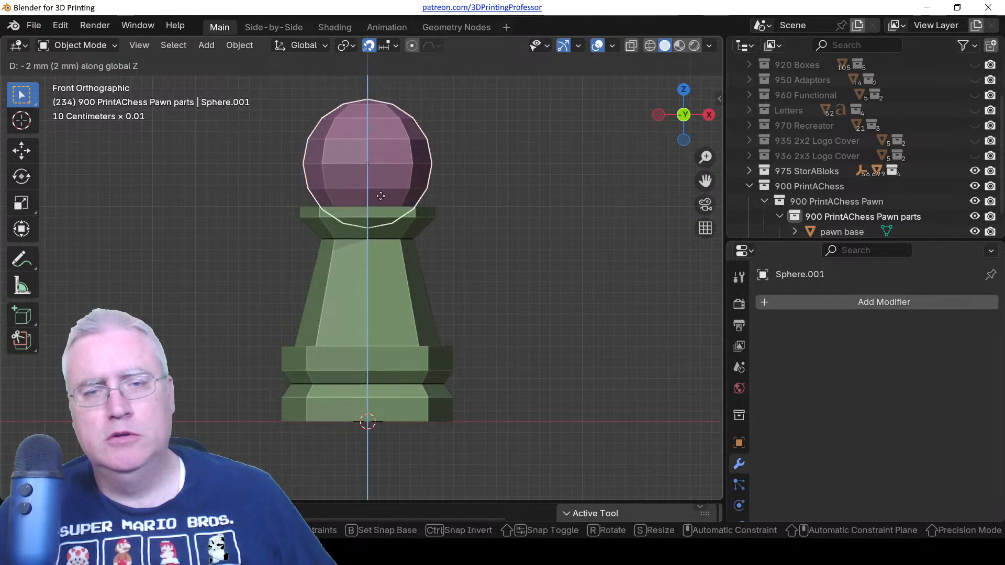
left_click(381, 196)
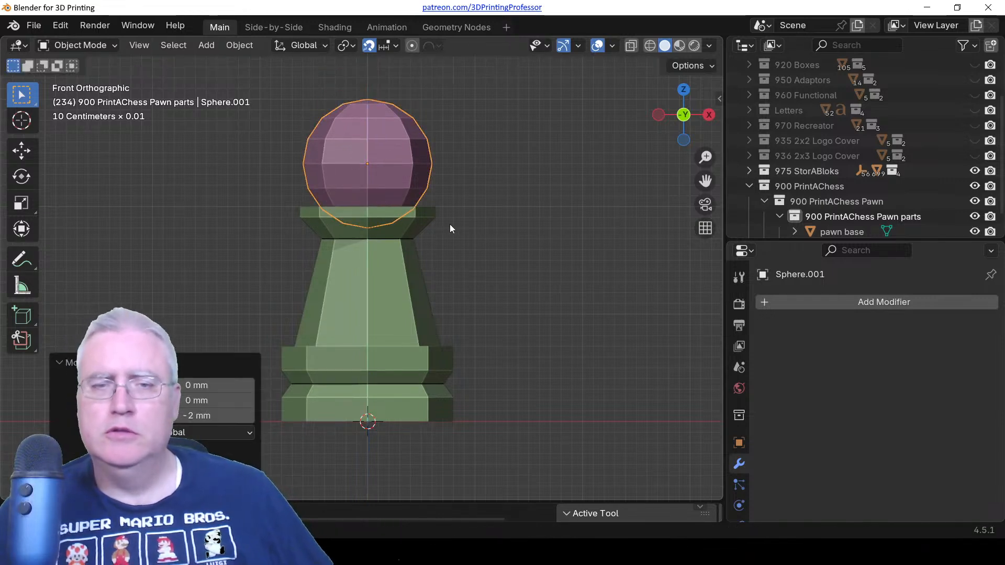
Duplicate the pawn base in place and open the copy in Edit Mode.
middle_click_drag(314, 215, 348, 252)
scroll(351, 249, "up", 1)
scroll(291, 218, "up", 2)
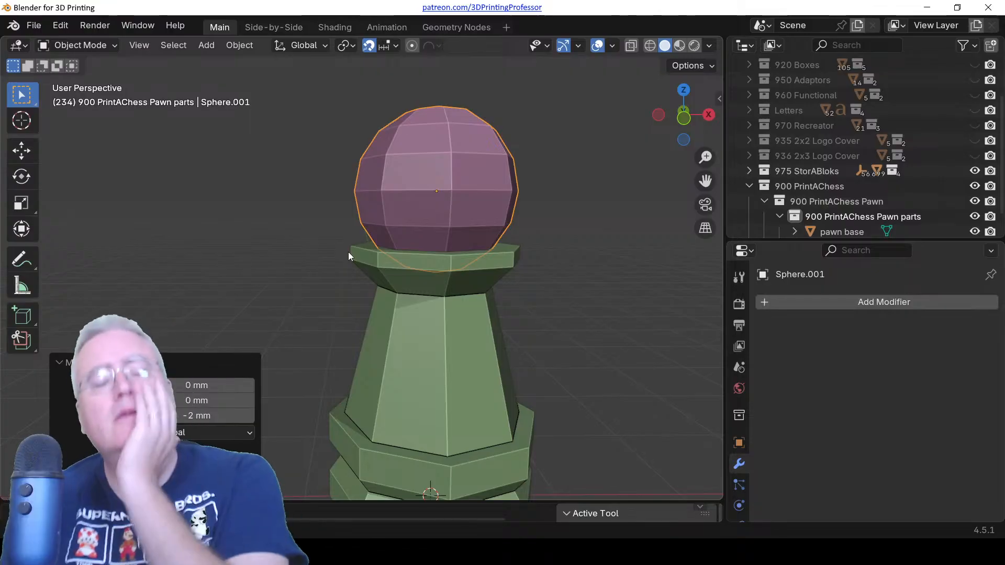
left_click(415, 361)
key("Tab")
key("Tab")
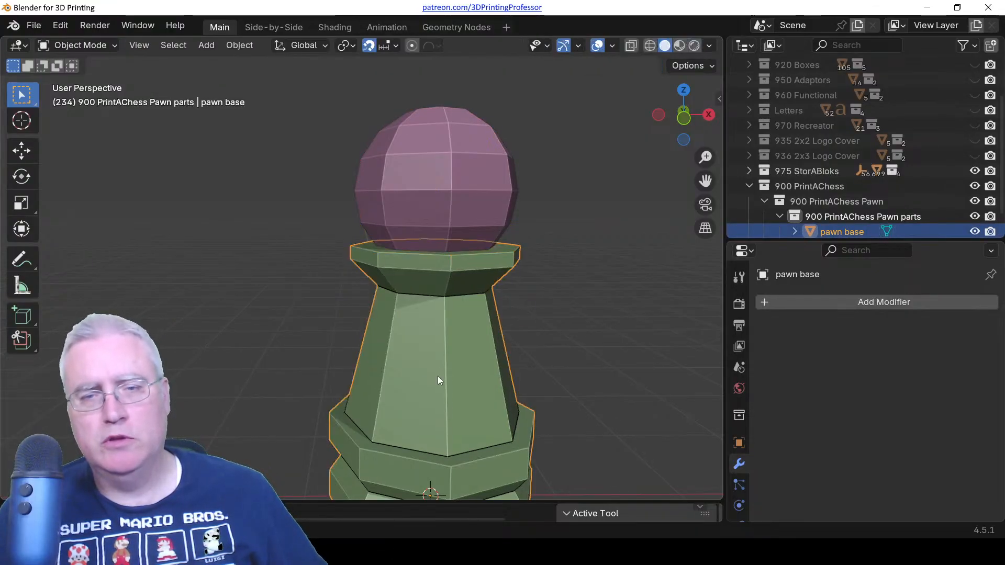
key("shift+d")
key("Tab")
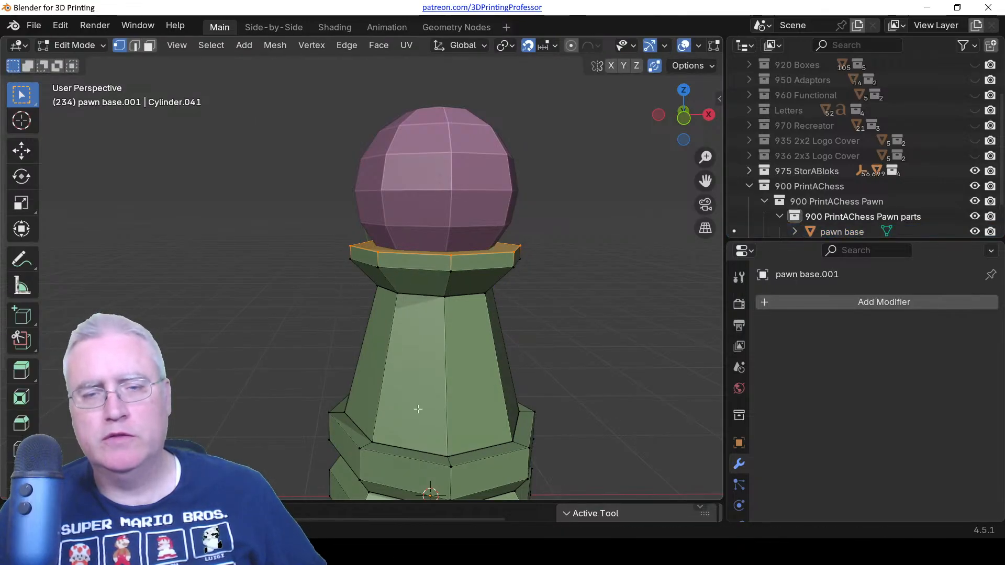
Add three evenly spaced loop cuts around the copy's tapered body, without sliding them.
scroll(408, 367, "up", 3)
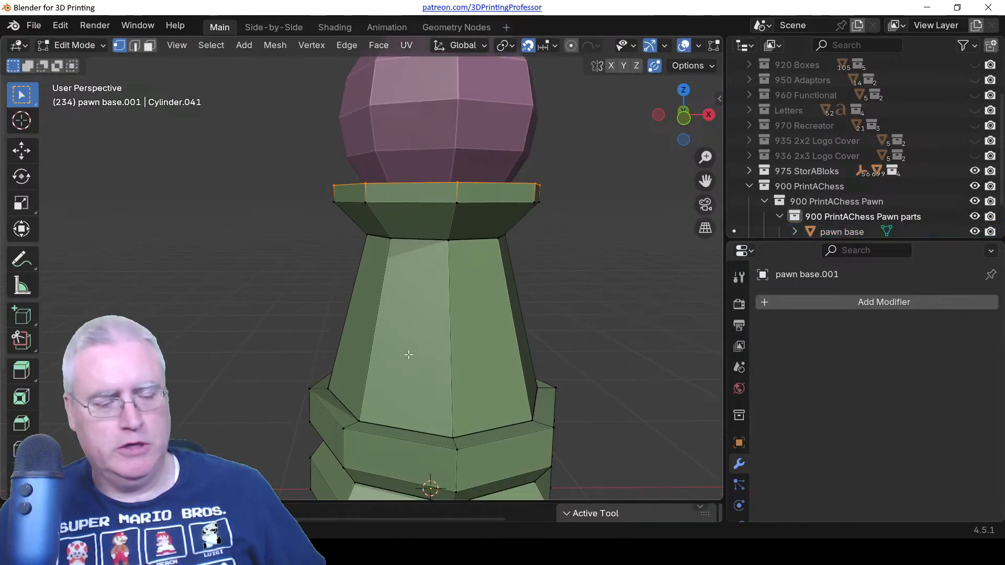
key("ctrl+r")
scroll(455, 338, "up", 2)
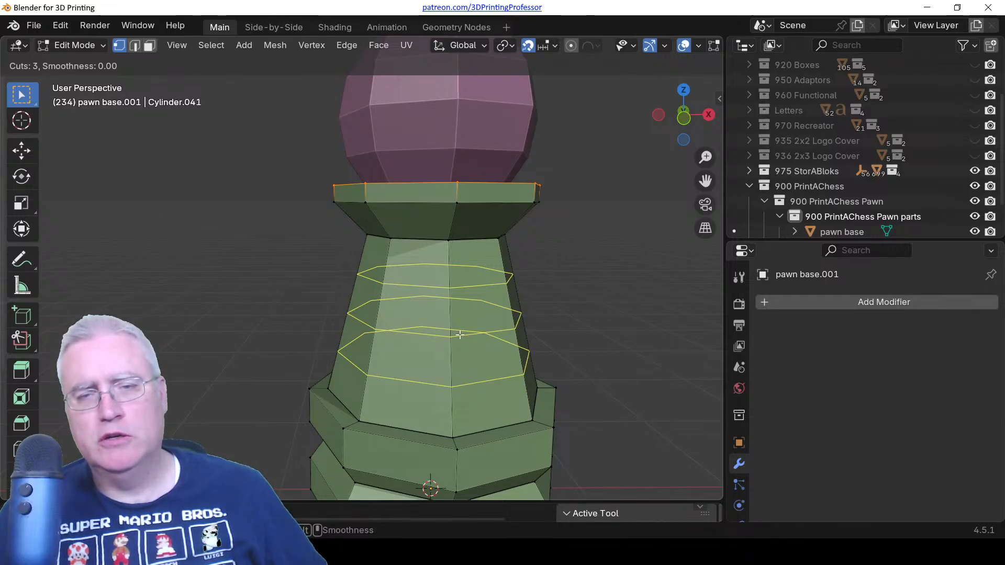
left_click(460, 334)
right_click(460, 335)
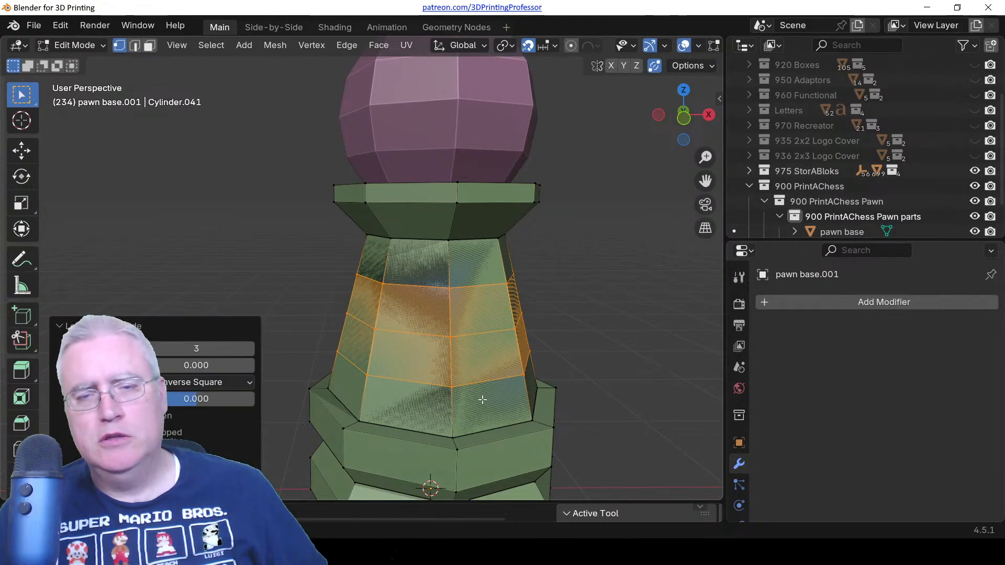
Grow the selection to cover the whole tapered body and triangulate its faces.
middle_click_drag(482, 399, 470, 391)
key("ctrl+KP_Add")
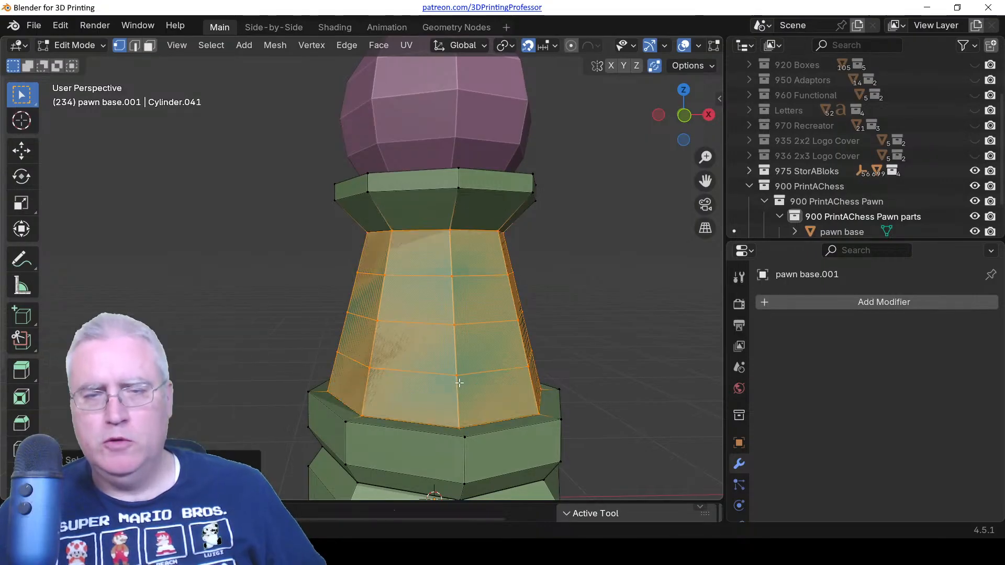
key("ctrl+t")
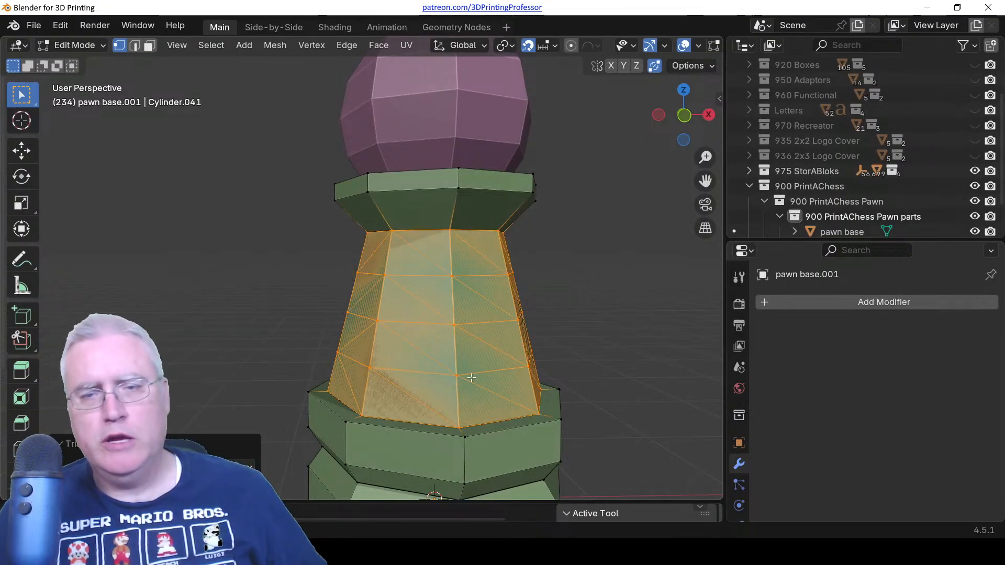
Switch to edge selection, pick a diagonal edge on the tapered body and examine the triangulated faces from several sides.
middle_click_drag(471, 377, 364, 377)
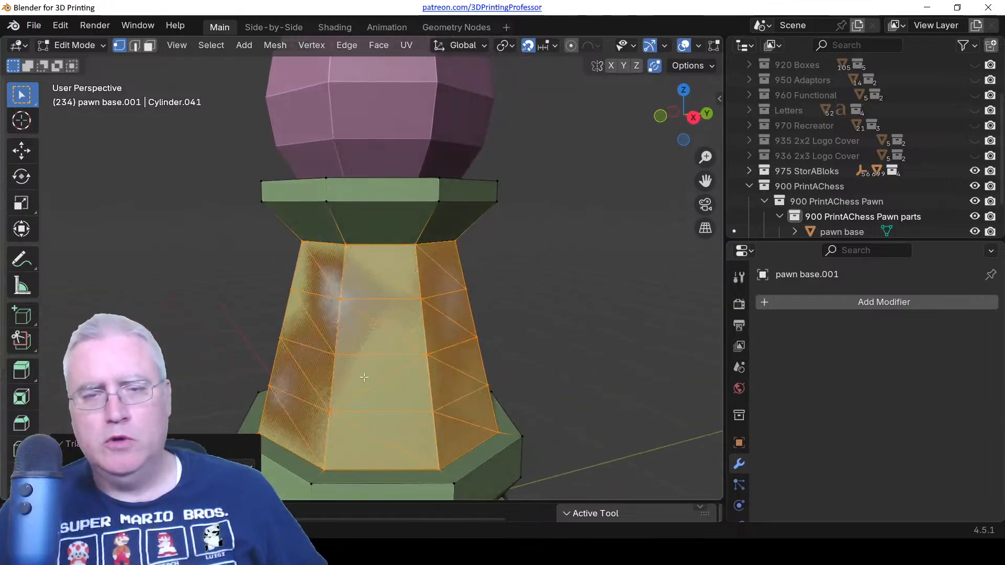
key("2")
left_click(382, 372)
left_click(390, 268, "shift")
middle_click_drag(462, 347, 445, 354)
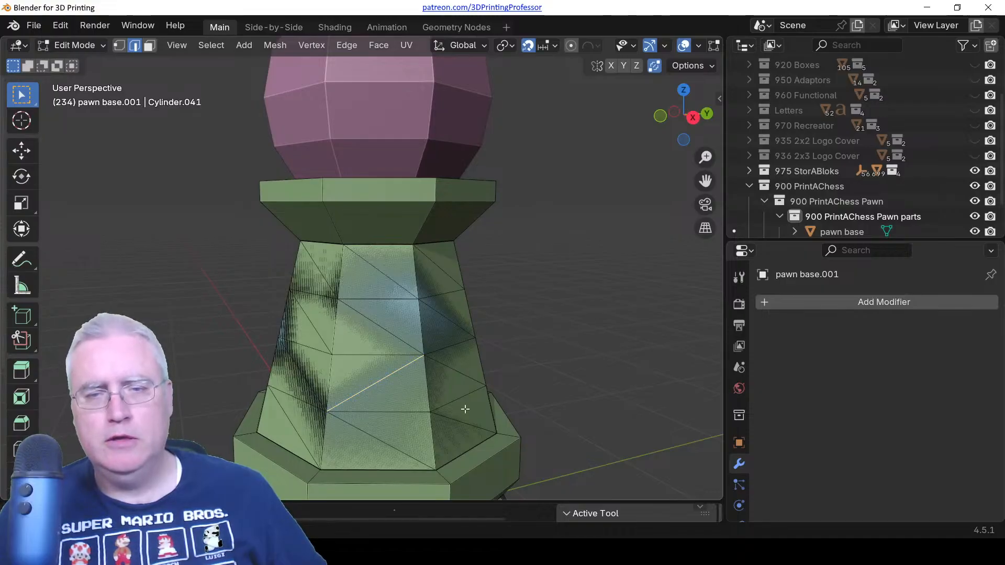
middle_click_drag(465, 409, 314, 410)
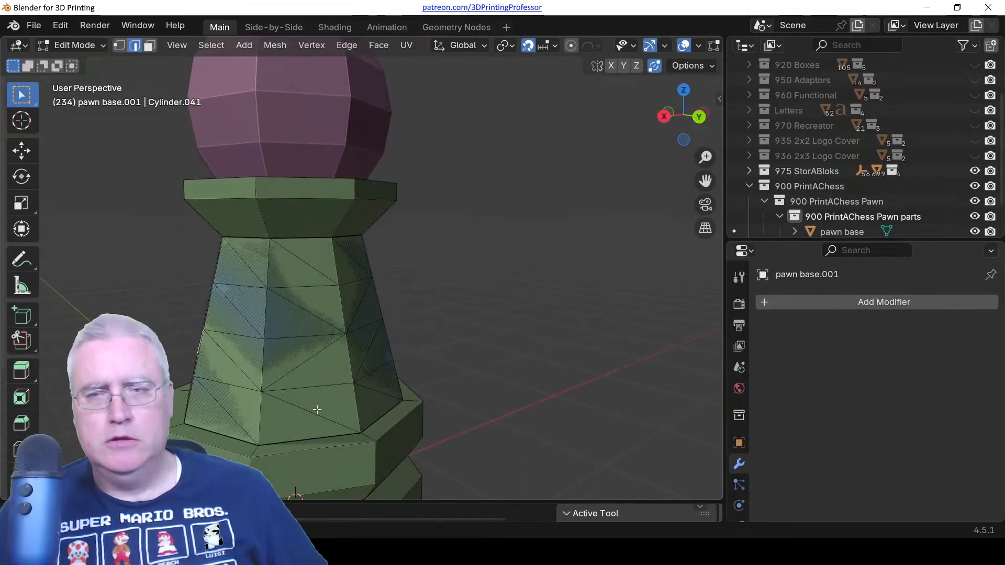
scroll(811, 216, "down", 3)
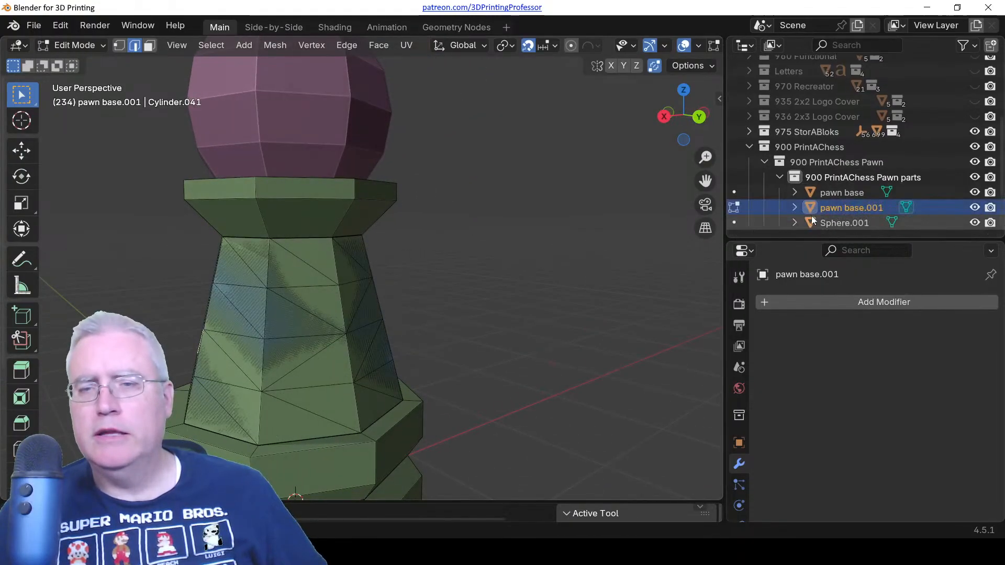
Hide the original pawn base and rotate the mismatched diagonal edges around the copy's tapered body clockwise to match the other diagonals.
left_click(976, 192)
middle_click_drag(284, 377, 307, 345)
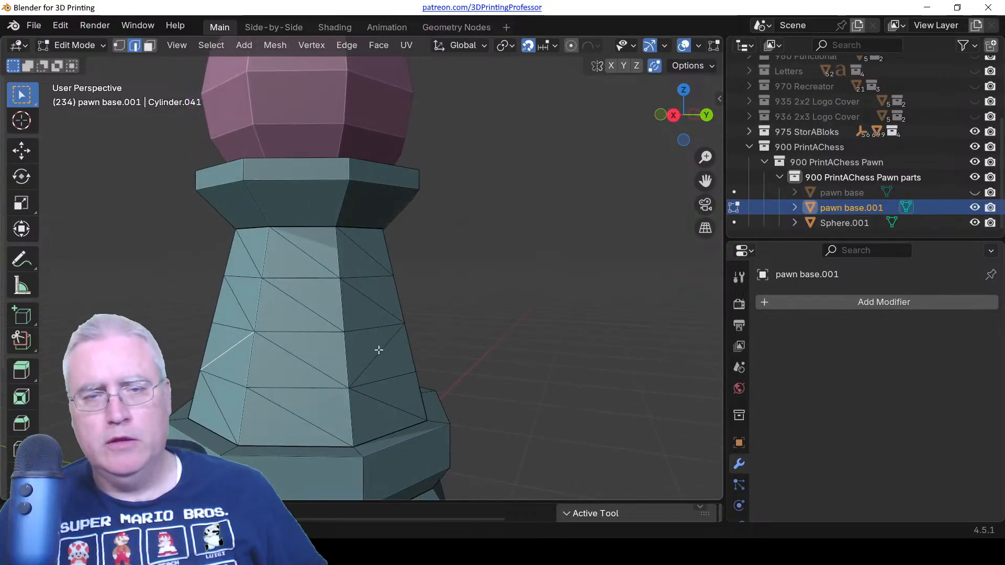
middle_click_drag(417, 332, 224, 330)
left_click(338, 294, "shift")
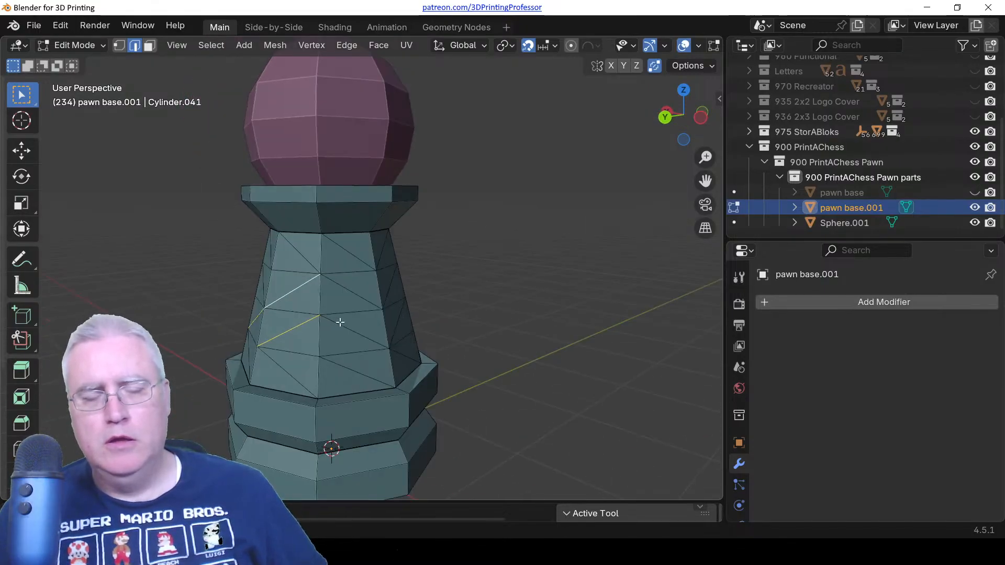
middle_click_drag(341, 322, 306, 338)
left_click(405, 333, "shift")
left_click(404, 294, "shift")
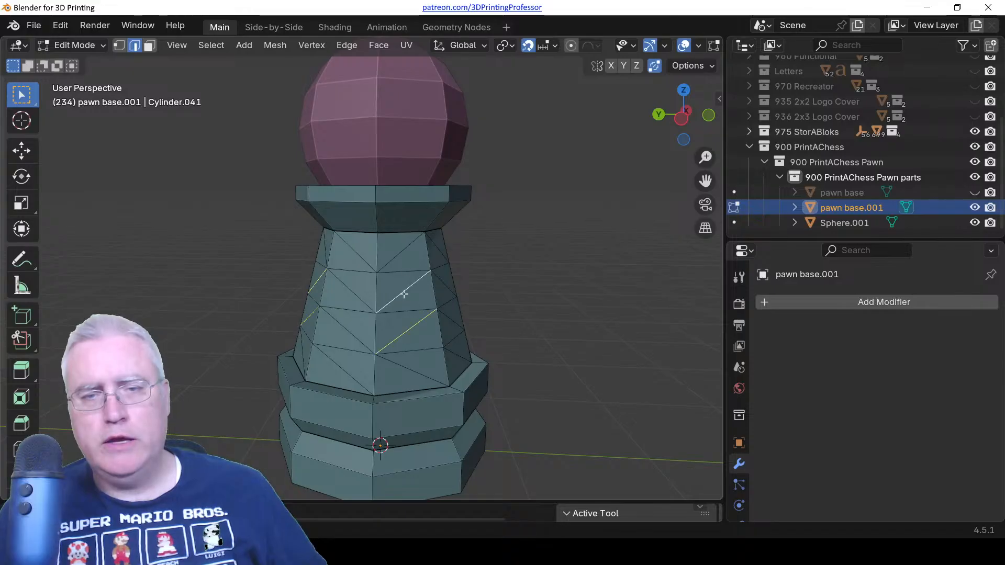
middle_click_drag(470, 352, 380, 361)
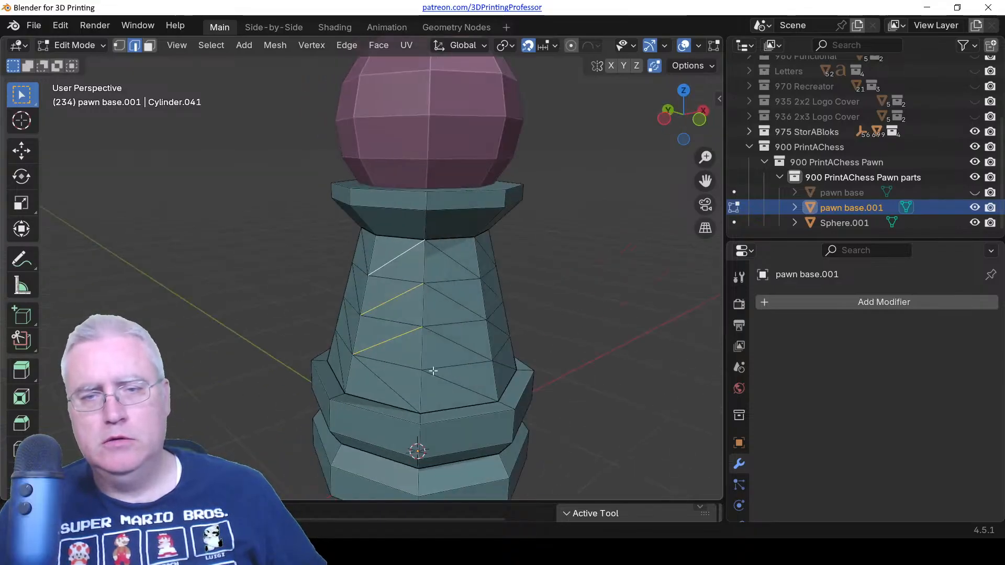
middle_click_drag(475, 378, 314, 374)
key("ctrl+e")
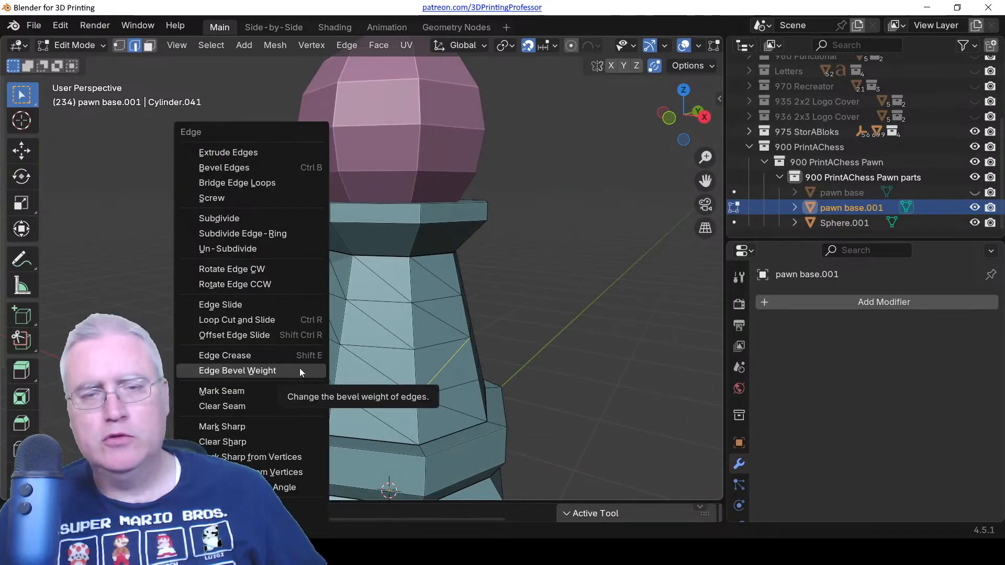
left_click(254, 269)
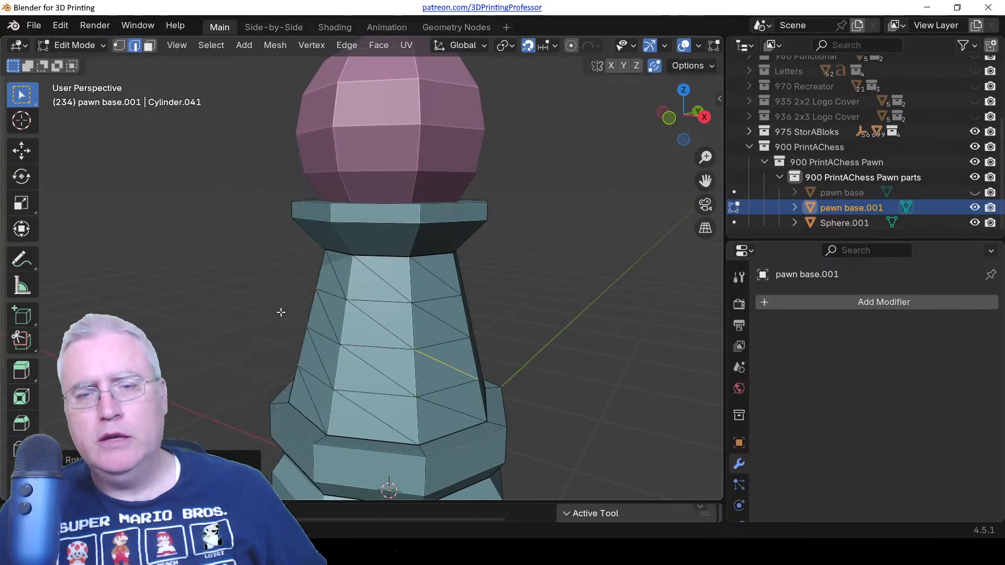
Select a continuous chain of diagonal edges spiralling down around the copy's tapered body.
middle_click_drag(395, 398, 320, 397)
left_click(312, 400)
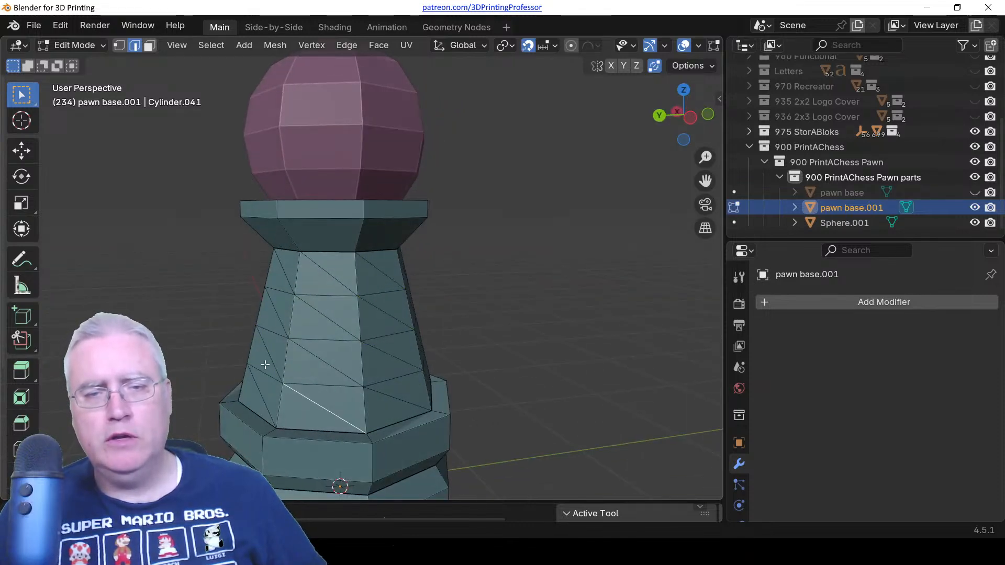
middle_click_drag(261, 360, 353, 369)
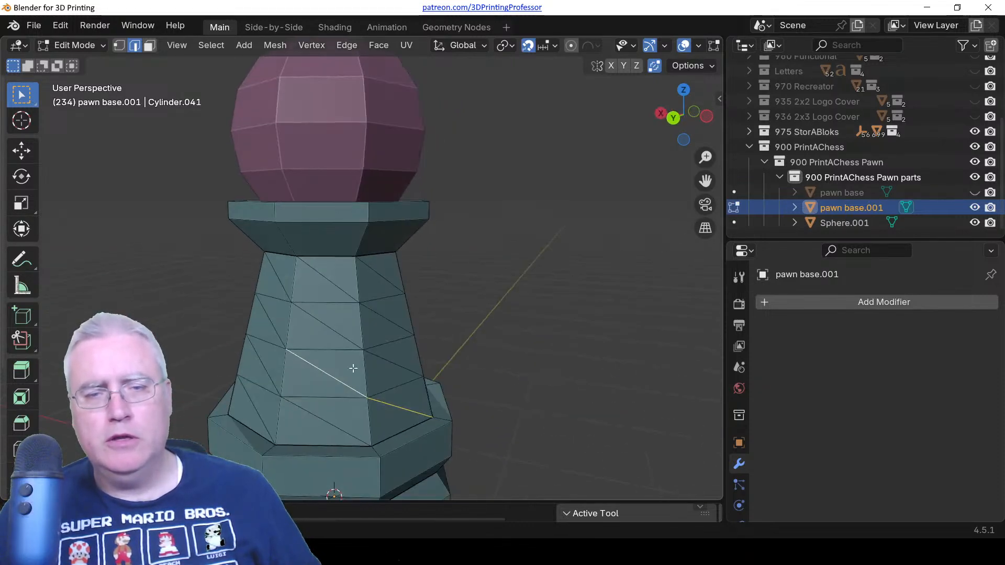
left_click(322, 373)
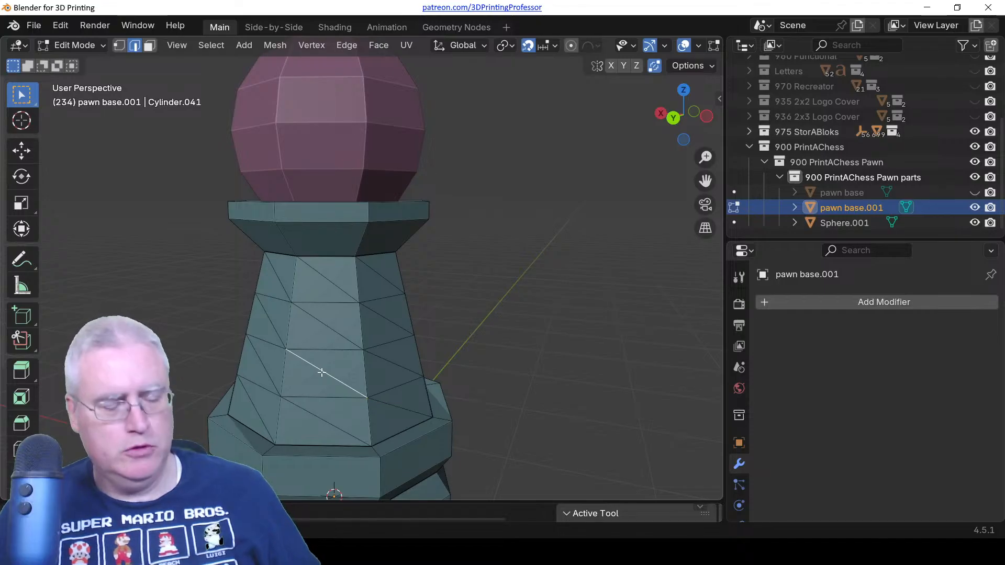
left_click(369, 393, "shift")
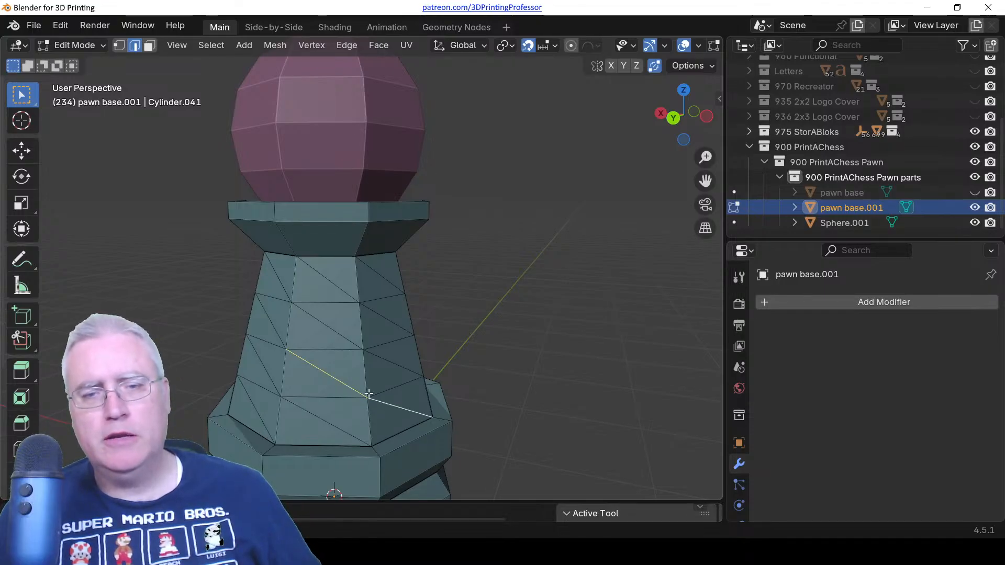
left_click(264, 313, "shift")
middle_click_drag(230, 340, 349, 361)
left_click(339, 316, "shift")
middle_click_drag(442, 388, 391, 380)
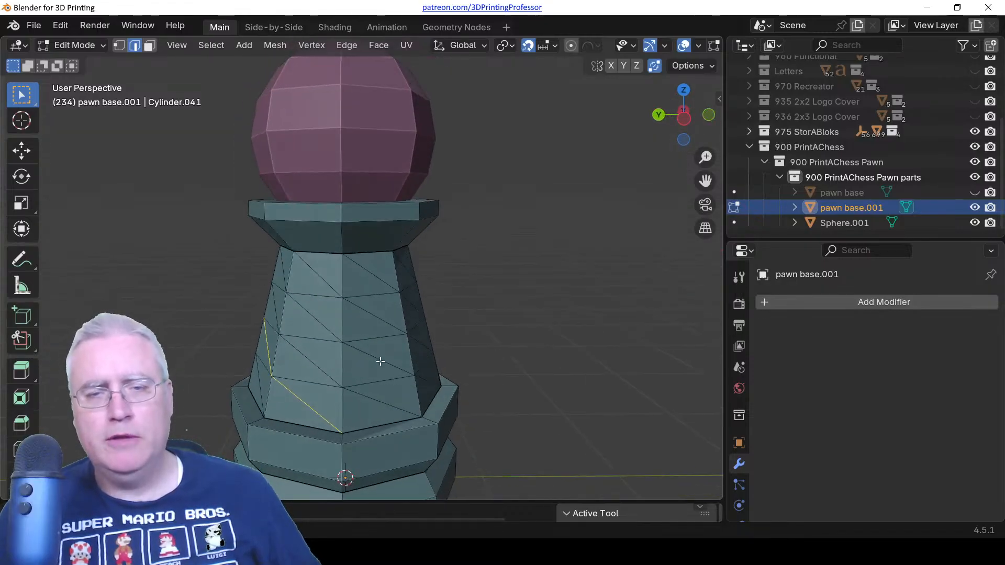
middle_click_drag(381, 351, 350, 390)
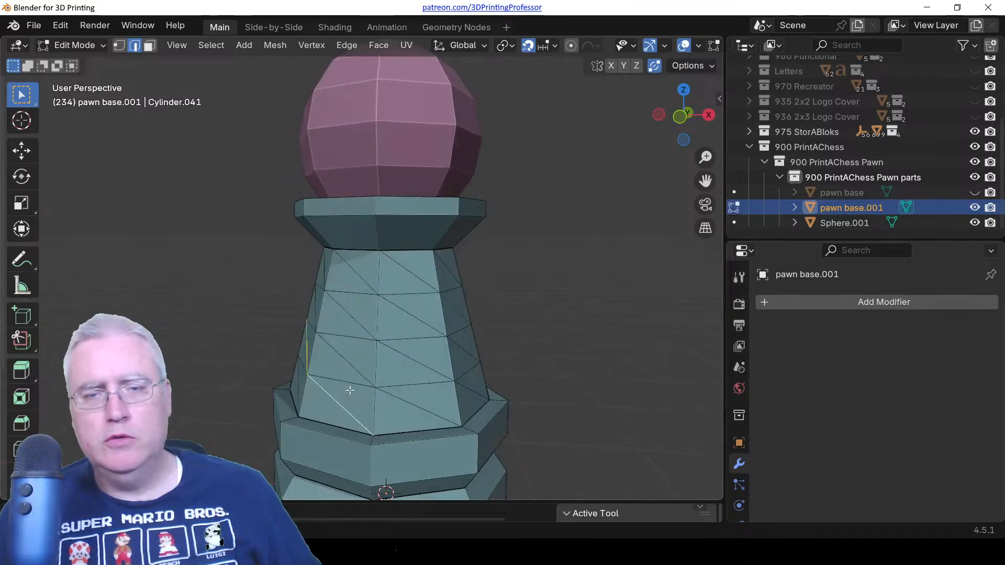
Extend the selection with the remaining diagonal chains that form parallel spirals from the collar down to the base.
left_click(413, 360, "shift")
left_click(352, 316, "shift")
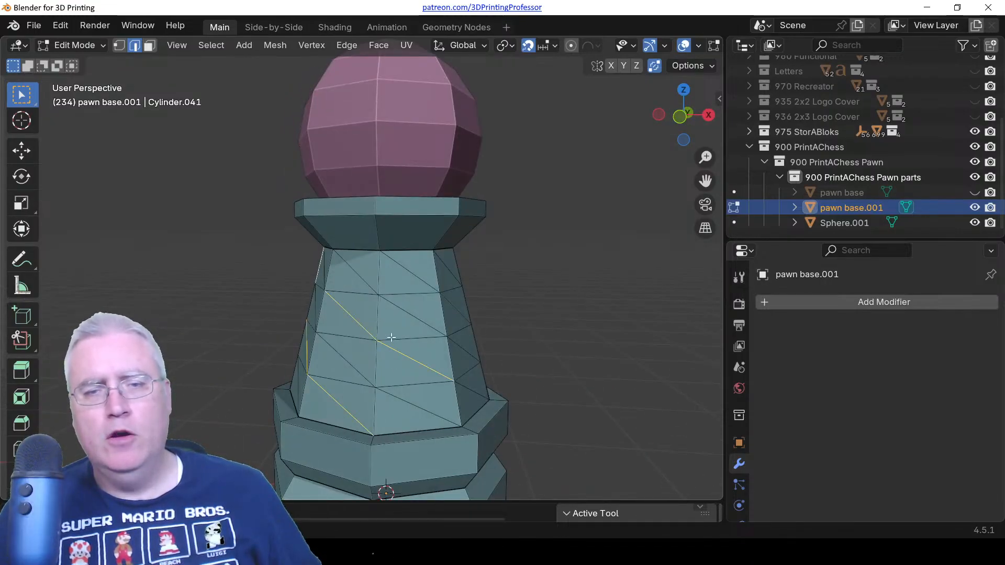
middle_click_drag(391, 337, 306, 363)
mouse_move(430, 408)
middle_mouse_down()
mouse_move(378, 396)
mouse_move(385, 366)
mouse_move(372, 356)
mouse_move(422, 417)
middle_mouse_up()
left_click(412, 407, "shift")
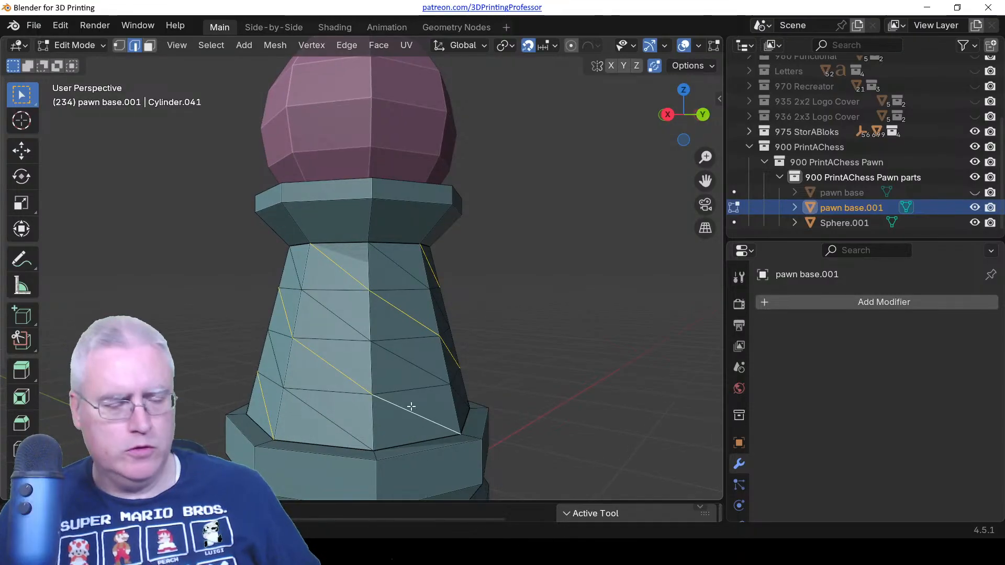
Bevel the selected spiral edges by 1 mm with two segments.
key("ctrl+b")
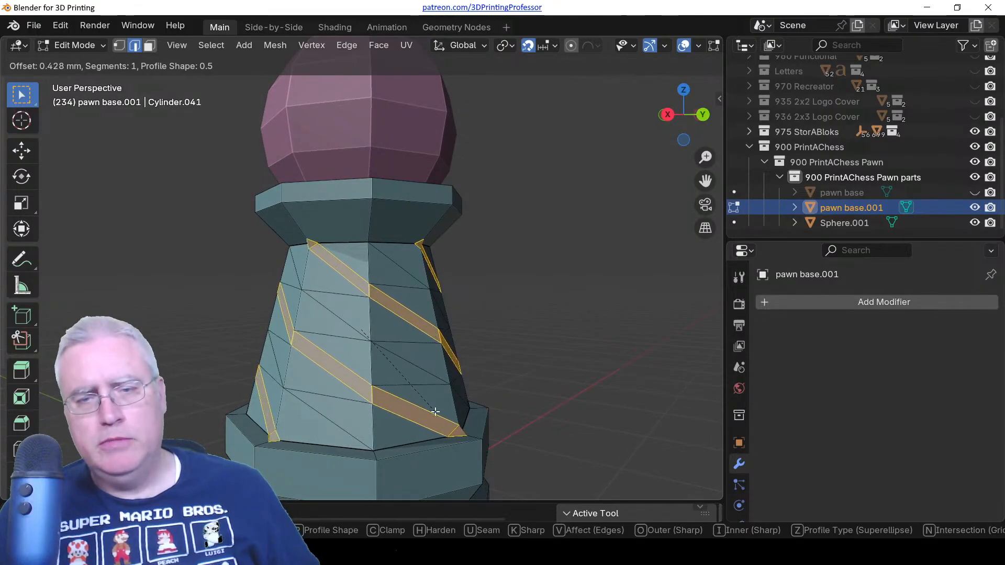
scroll(436, 413, "up", 1)
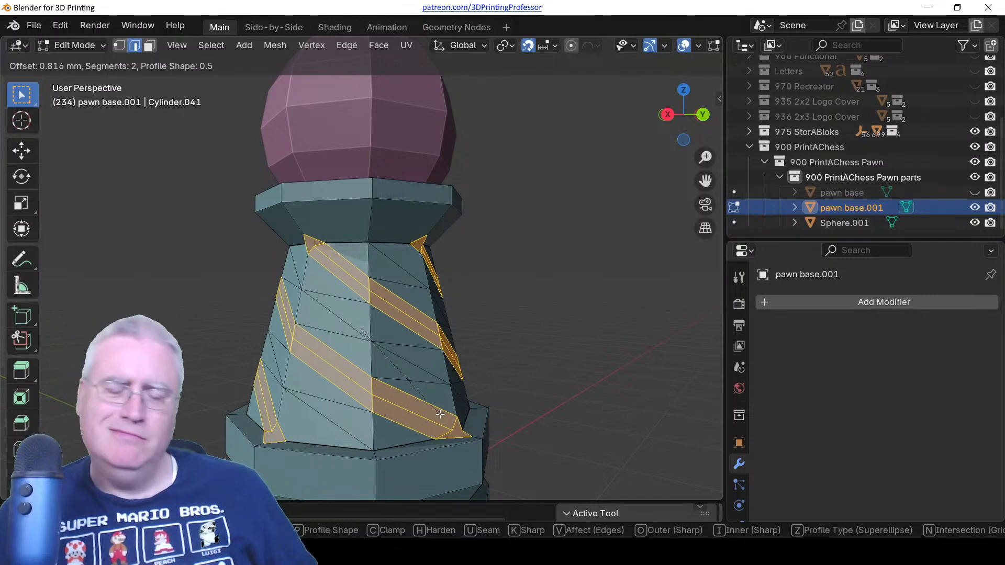
key("1")
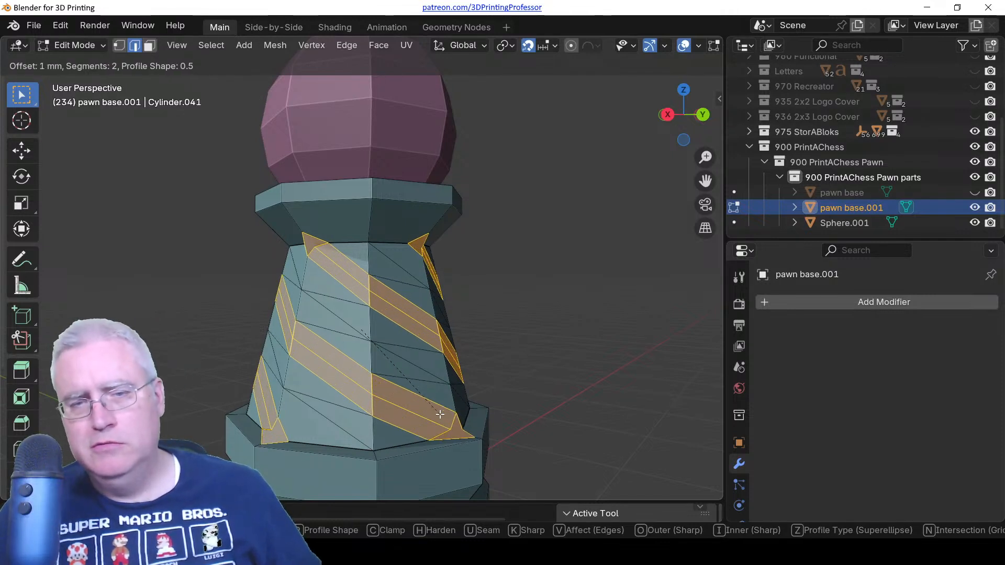
key("Return")
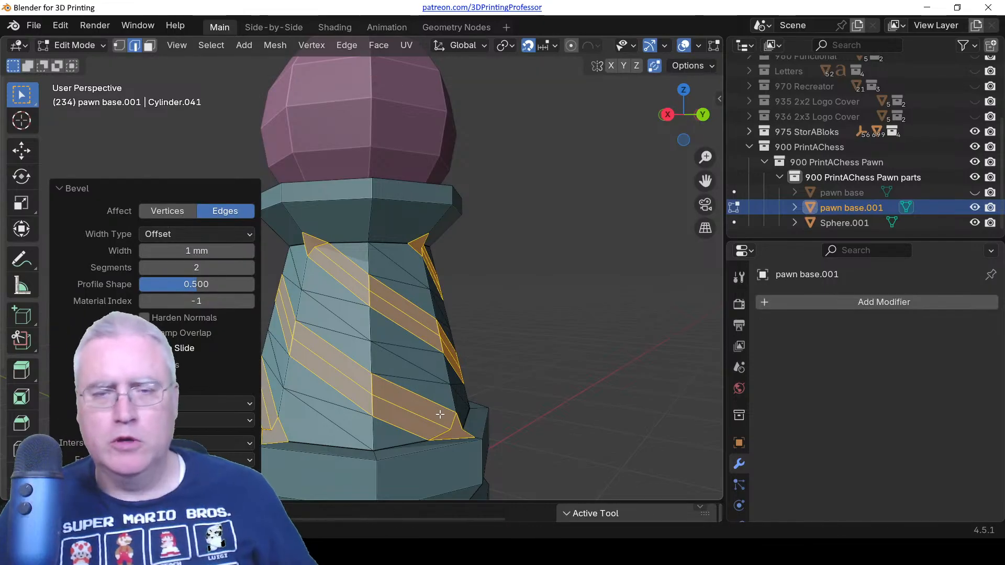
Reduce the selection to the bevels' centre edges and scale them outward by about 1.065, excluding the Z axis.
key("ctrl+z")
middle_click_drag(483, 412, 397, 408)
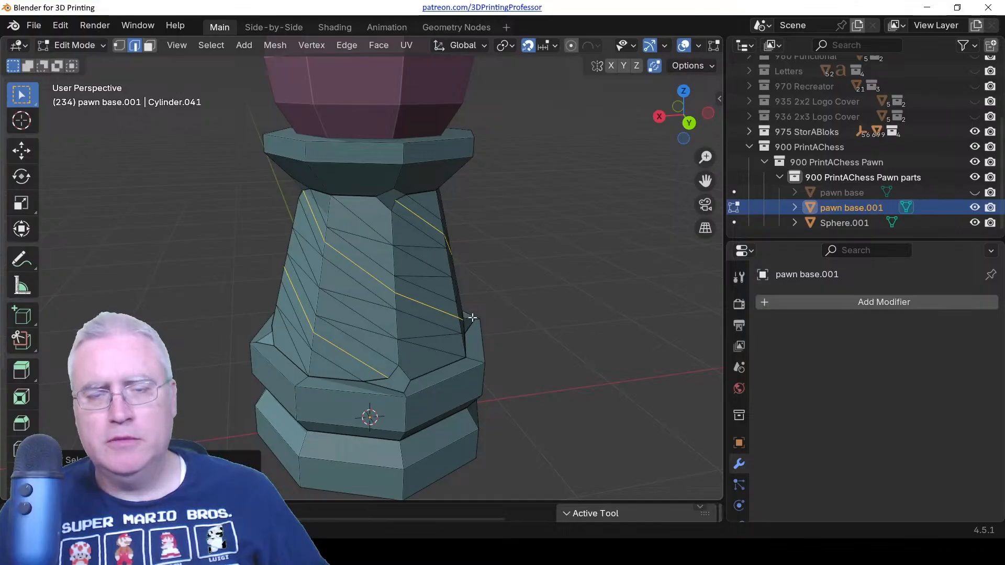
mouse_move(471, 318)
middle_mouse_down()
mouse_move(407, 332)
mouse_move(456, 313)
middle_mouse_up()
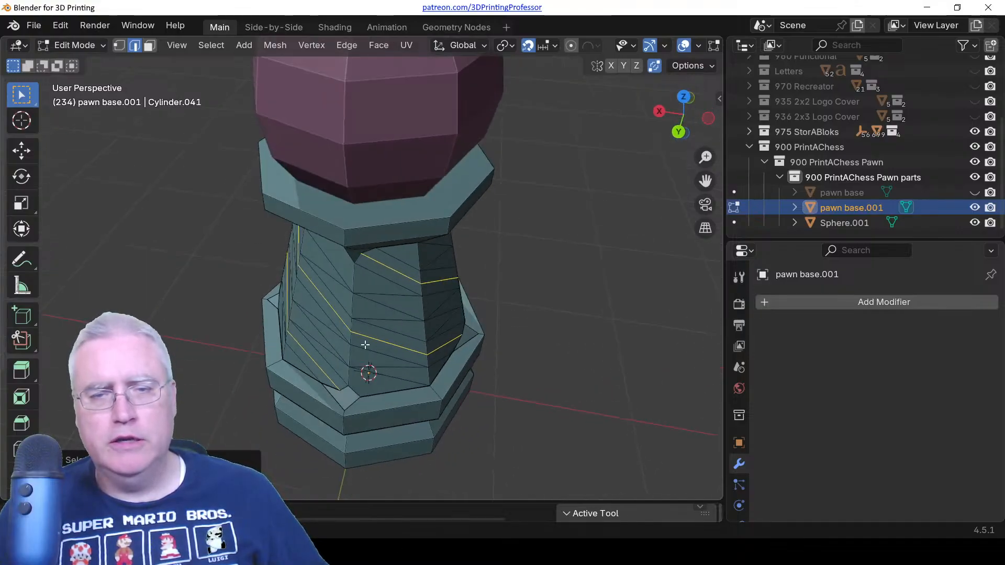
key("s")
key("shift+z")
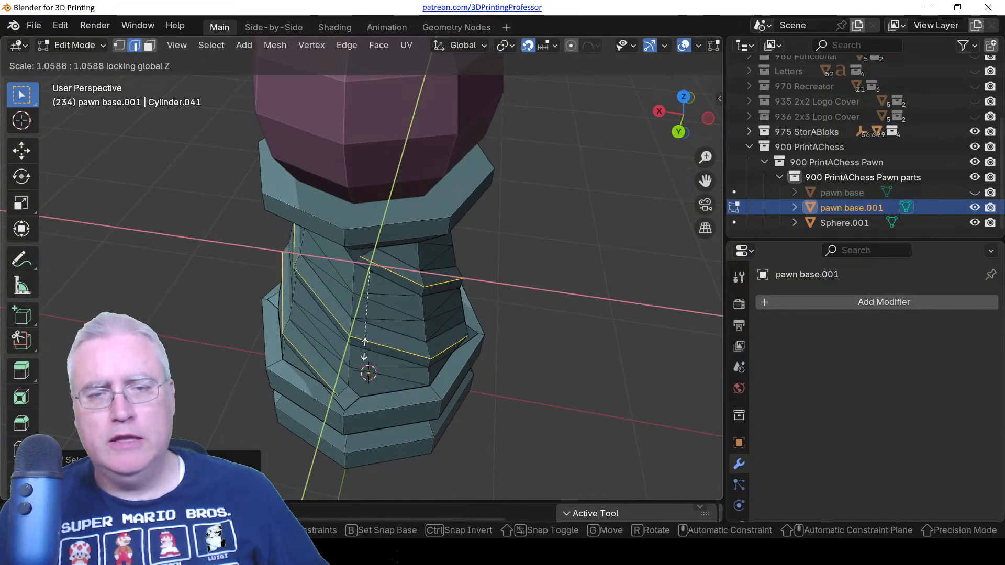
left_click(365, 350)
From the front view, scale the spiral ridges outward by a further 1.076 or so, keeping Z locked.
middle_click_drag(359, 351, 433, 316)
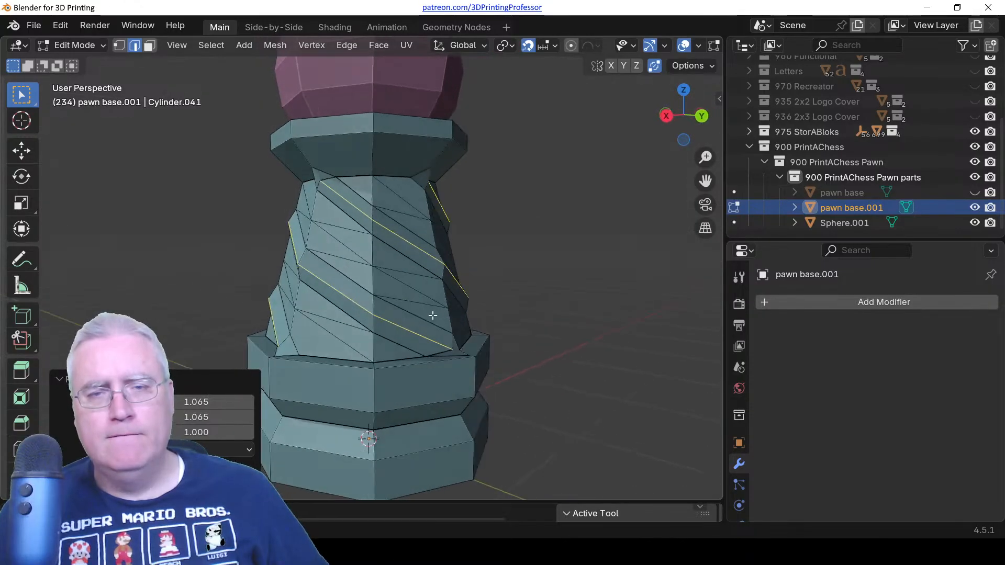
key("KP_1")
scroll(471, 288, "up", 3)
key("s")
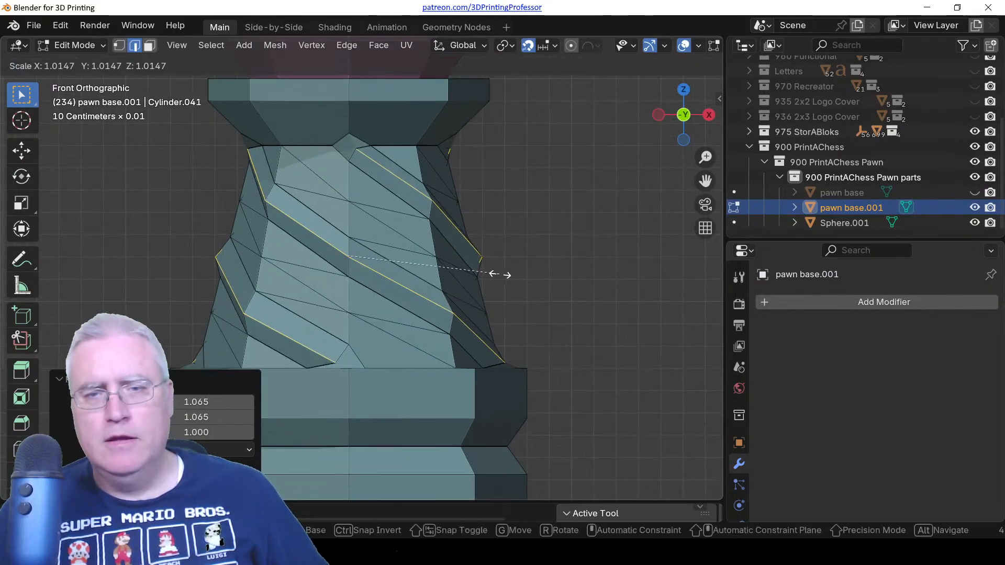
key("shift+z")
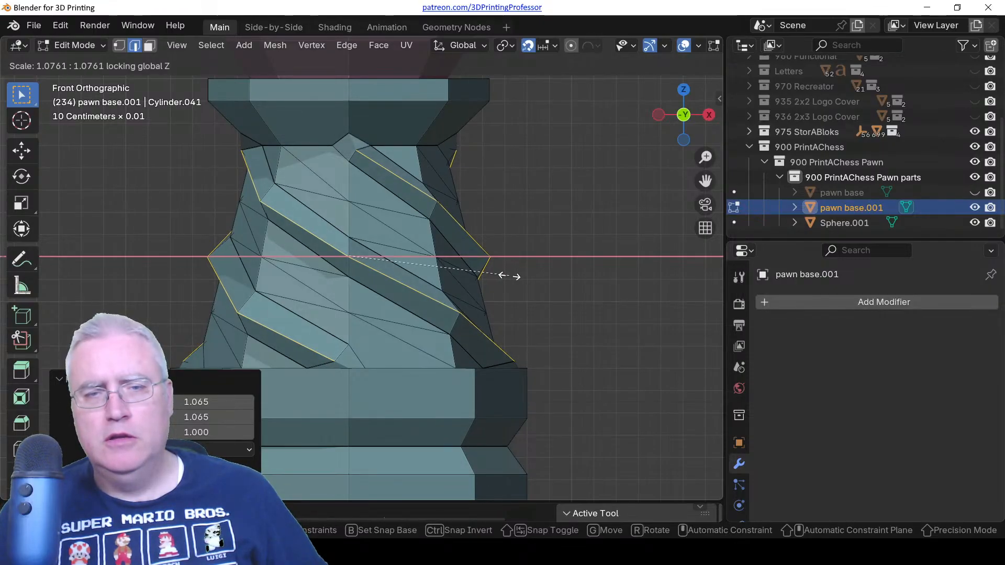
left_click(509, 276)
middle_click_drag(509, 275, 397, 330)
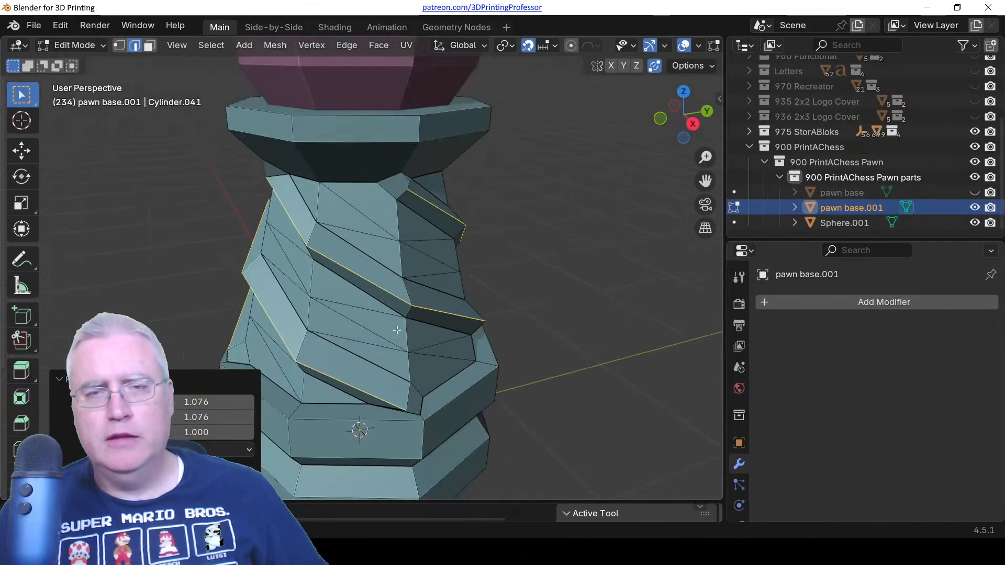
Switch to vertex selection and connect the corner vertices across one spiral ridge's upper end beneath the collar, splitting it into triangles.
middle_click_drag(361, 278, 409, 346, "shift")
key("Tab")
scroll(383, 324, "up", 4)
key("Tab")
key("k")
key("1")
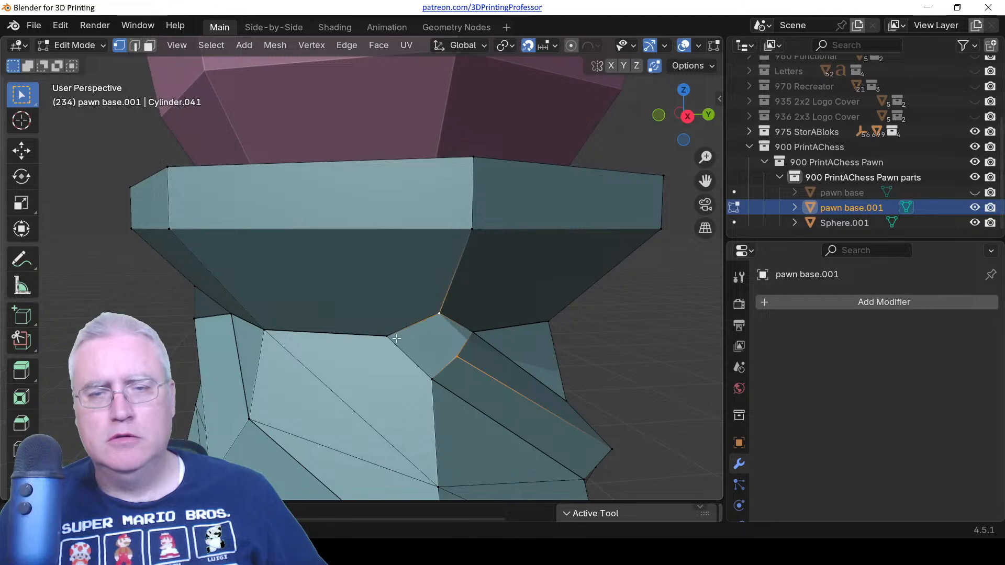
key("j")
left_click(394, 339)
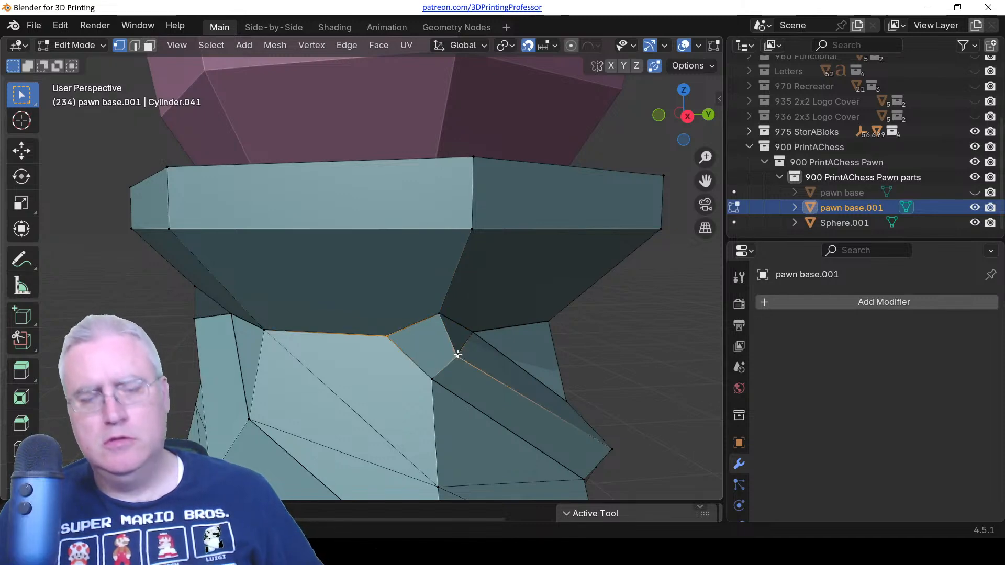
middle_click_drag(456, 356, 455, 332)
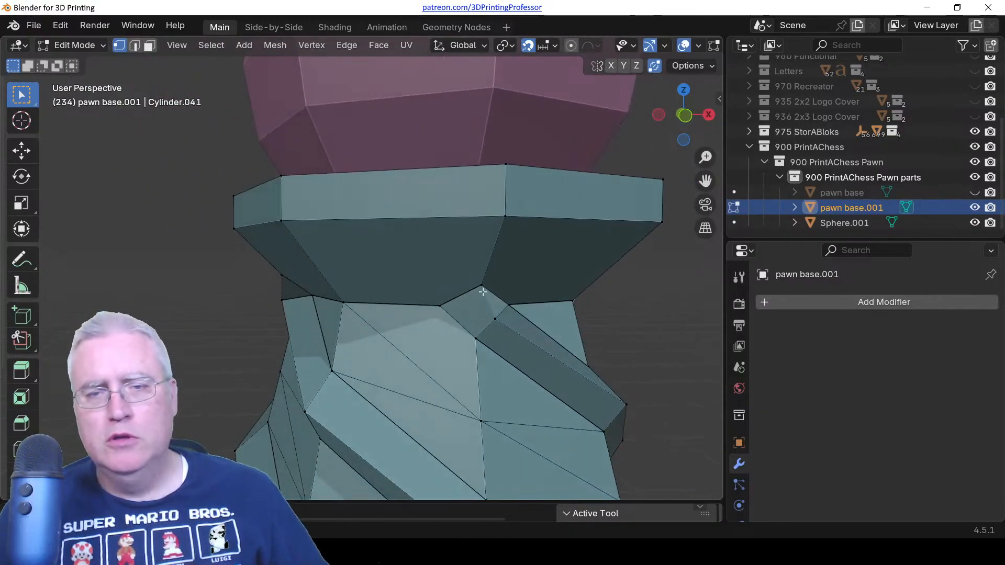
left_click(449, 313, "shift")
key("f")
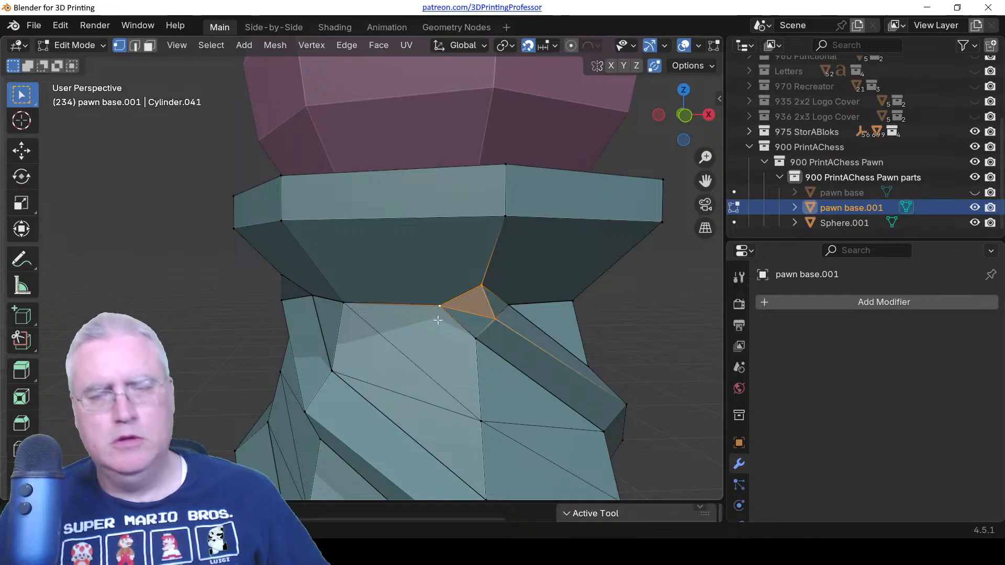
Connect the matching corner vertices across the upper ends of the next spiral ridges around the collar.
middle_click_drag(357, 340, 385, 302)
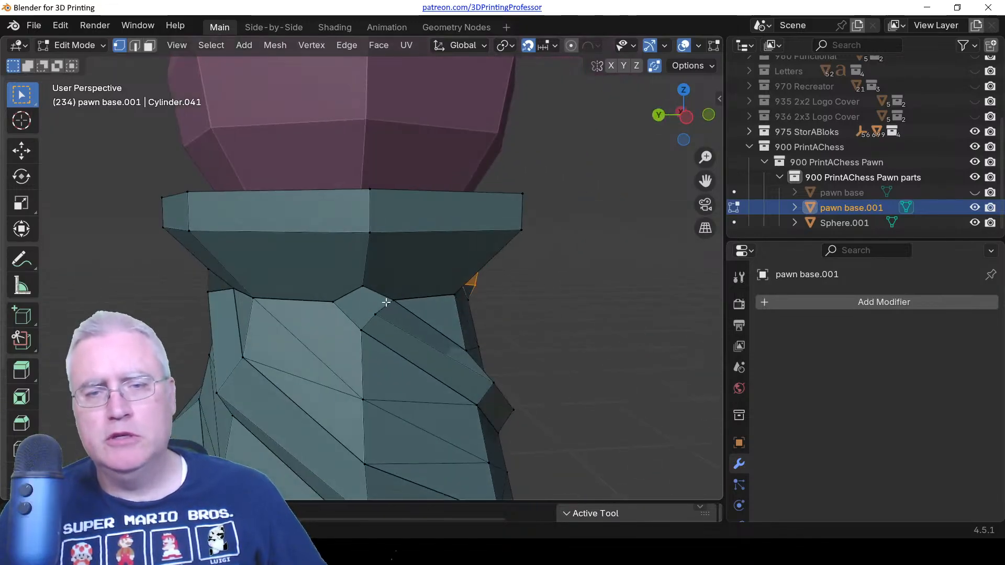
left_click(367, 291)
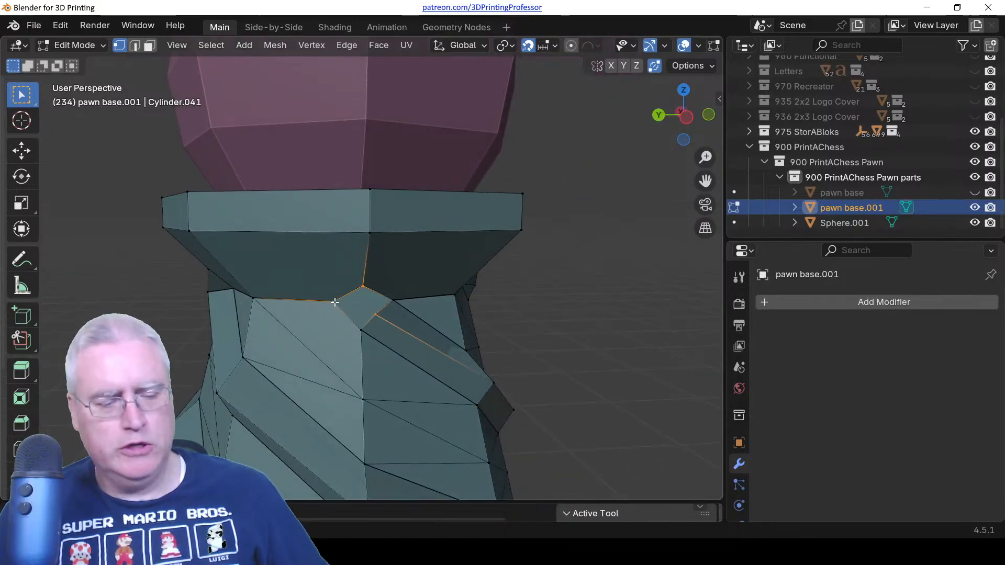
key("f")
middle_click_drag(335, 302, 351, 340)
middle_click_drag(205, 309, 256, 300)
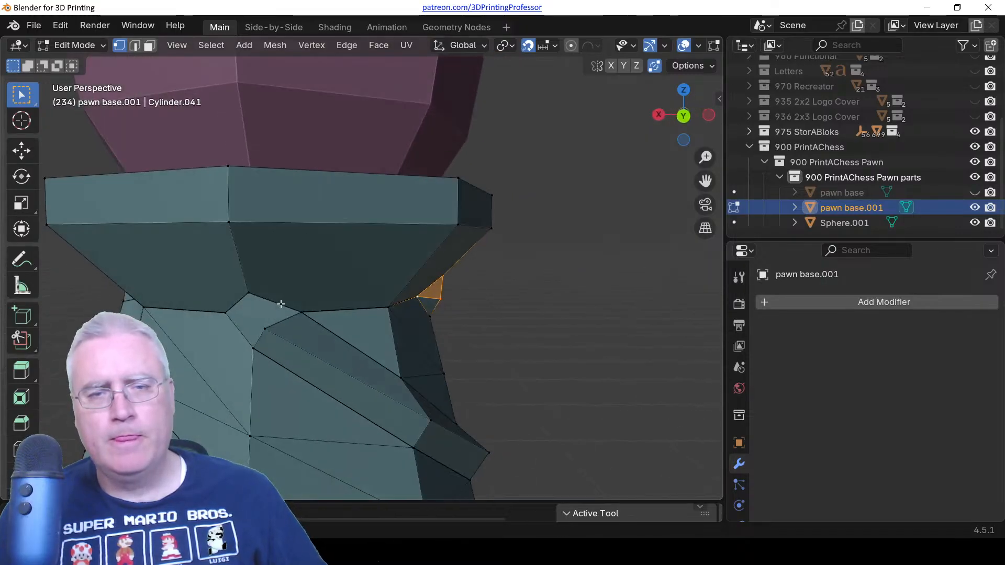
left_click(257, 299)
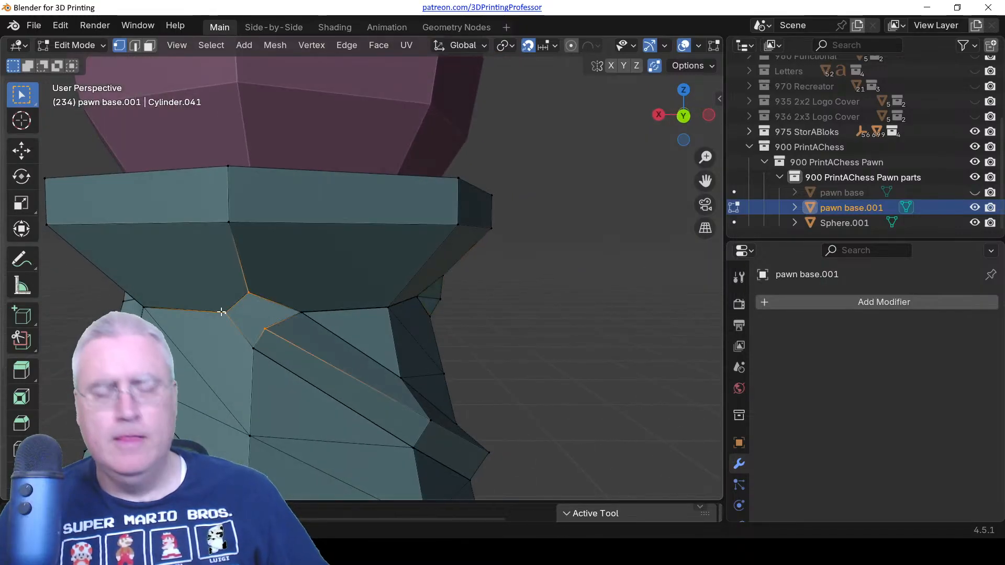
key("f")
middle_click_drag(222, 312, 311, 342)
scroll(207, 370, "down", 1)
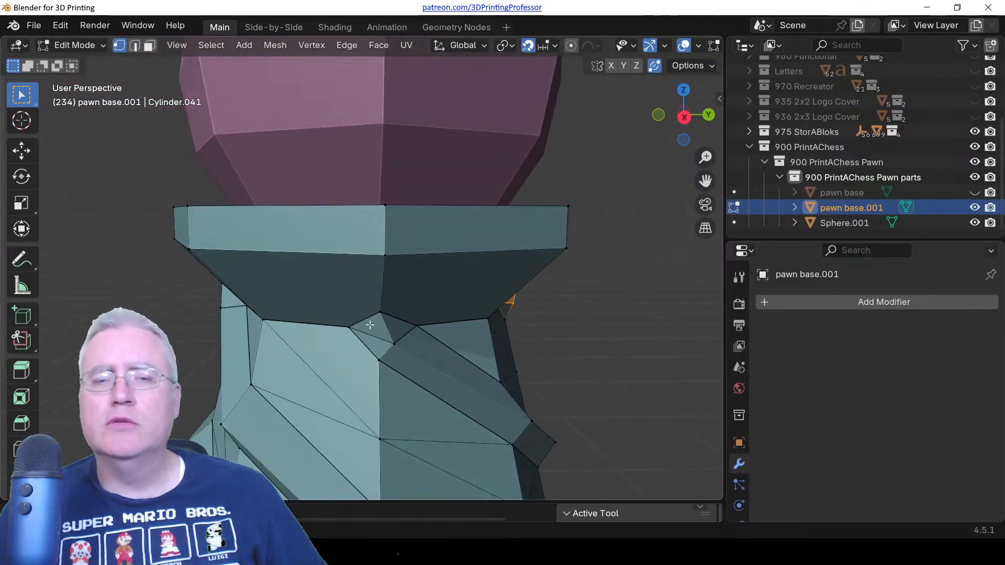
middle_click_drag(370, 325, 506, 351)
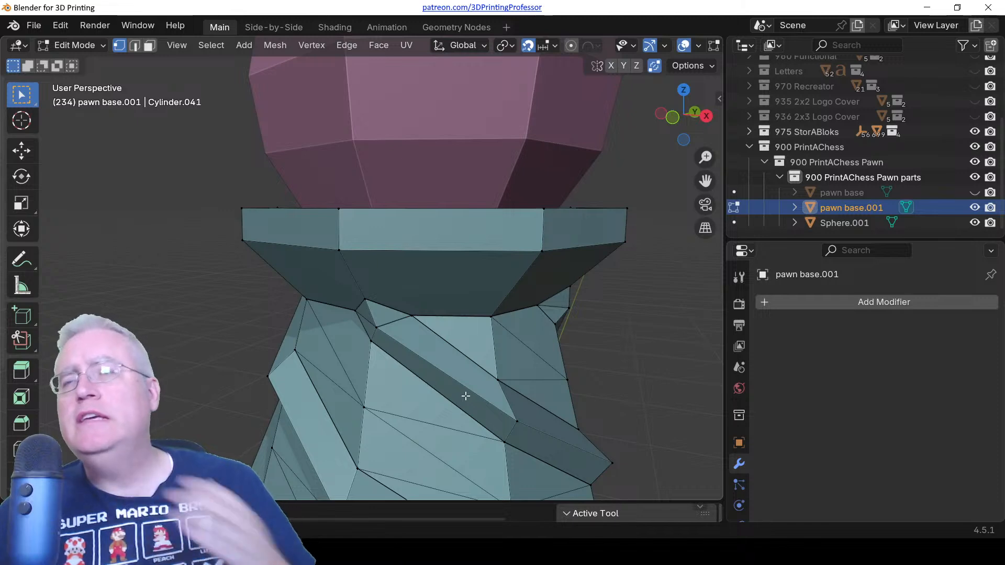
Connect the corner vertices across one spiral ridge's lower end above the octagonal base, splitting the end face into triangles.
scroll(468, 395, "down", 1)
middle_click_drag(465, 441, 488, 268, "shift")
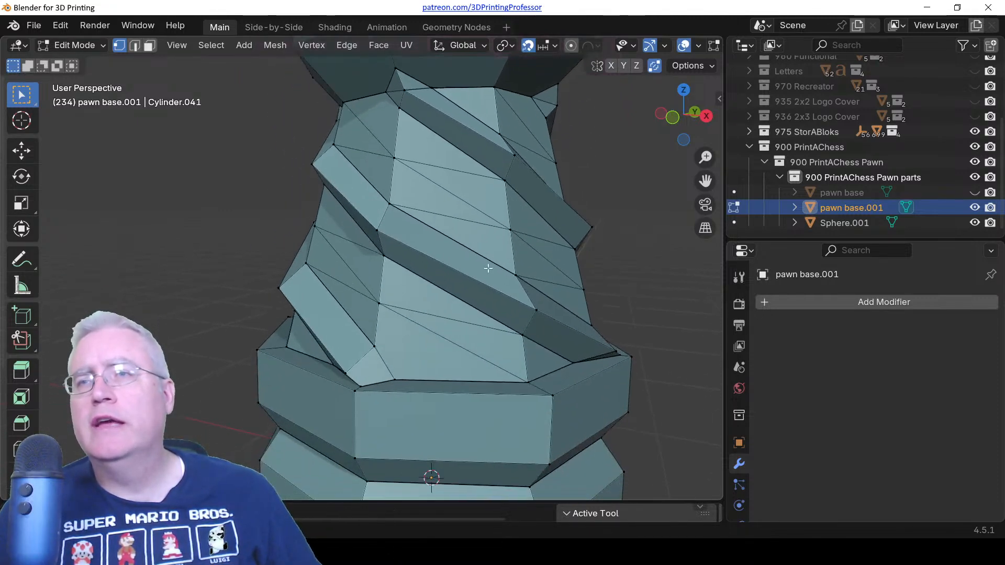
middle_click_drag(487, 374, 512, 392)
middle_click_drag(422, 402, 419, 334, "shift")
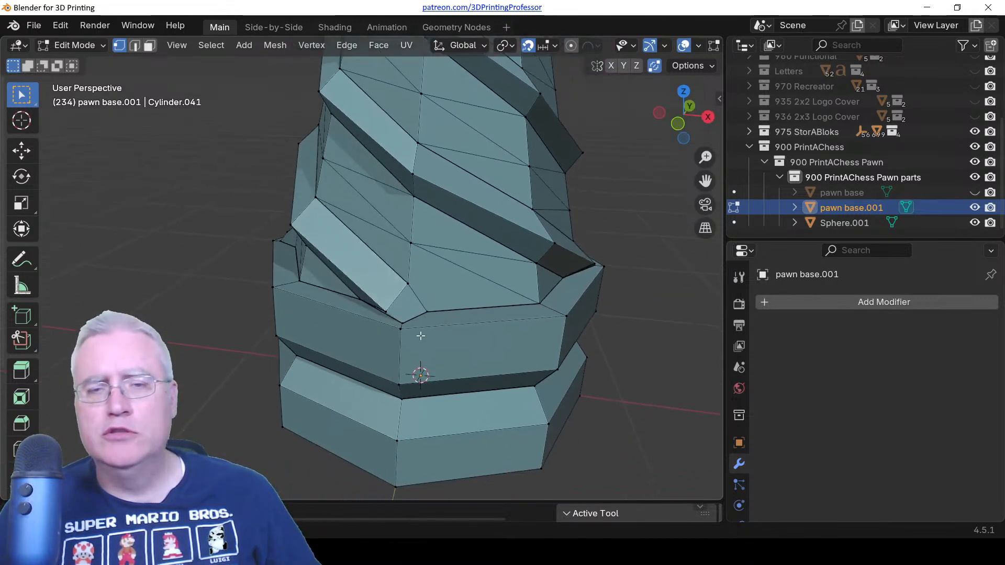
scroll(373, 410, "up", 2)
middle_click_drag(373, 410, 395, 323)
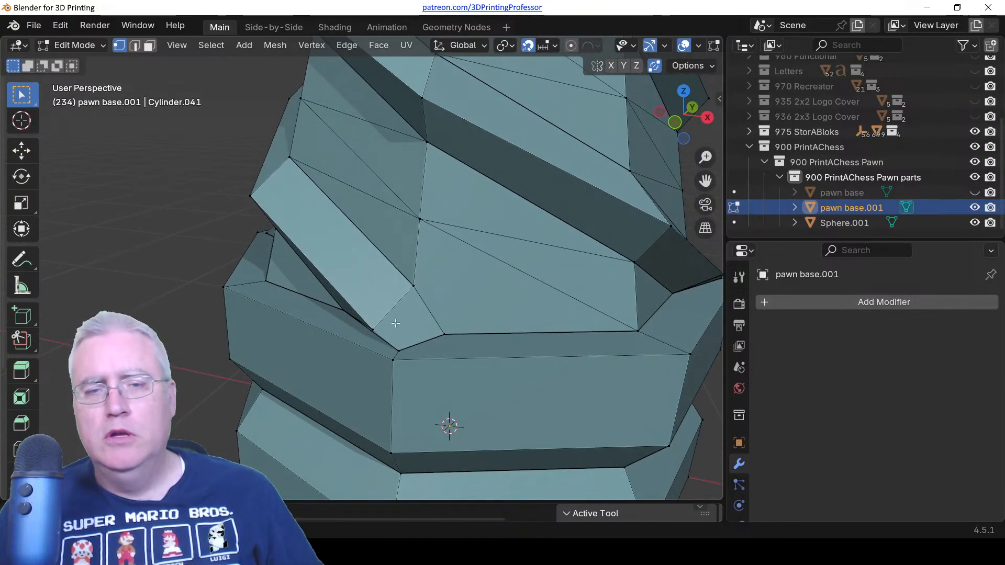
middle_click_drag(433, 360, 485, 325)
key("j")
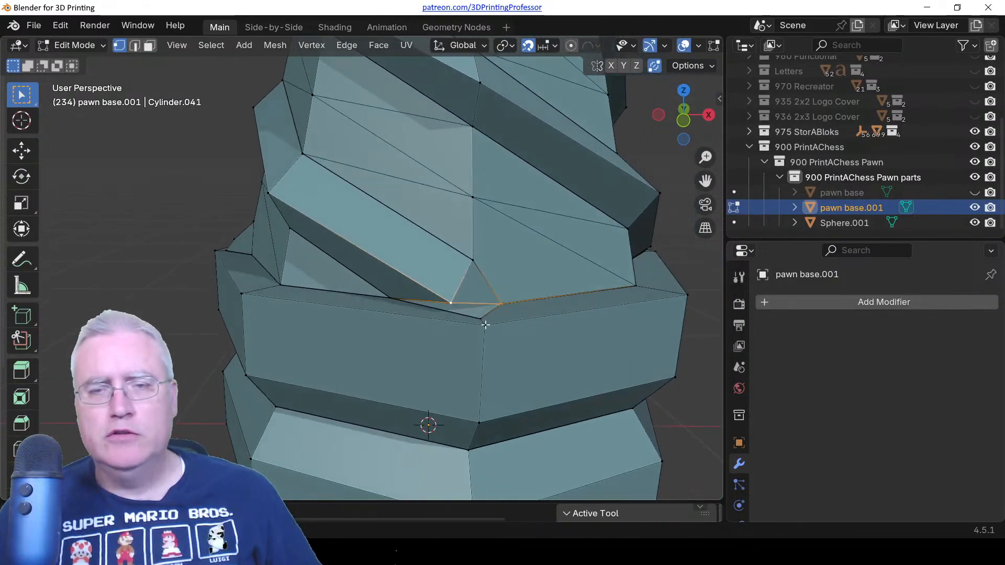
left_click(482, 319, "shift")
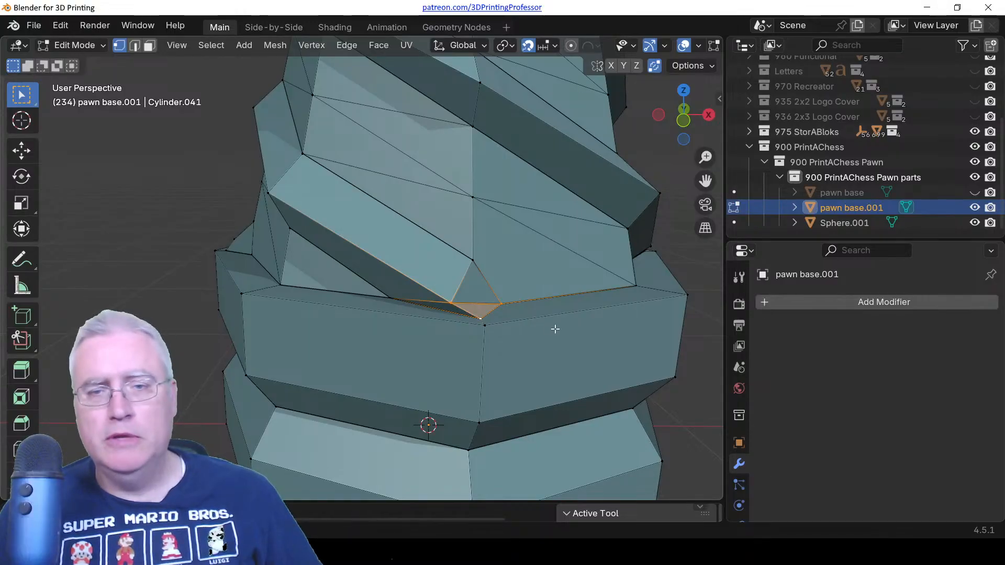
Connect the matching corner vertices across the lower end of the neighbouring spiral ridge on the pawn's positive X side.
middle_click_drag(556, 328, 477, 360)
left_click(464, 358)
left_click(402, 365, "shift")
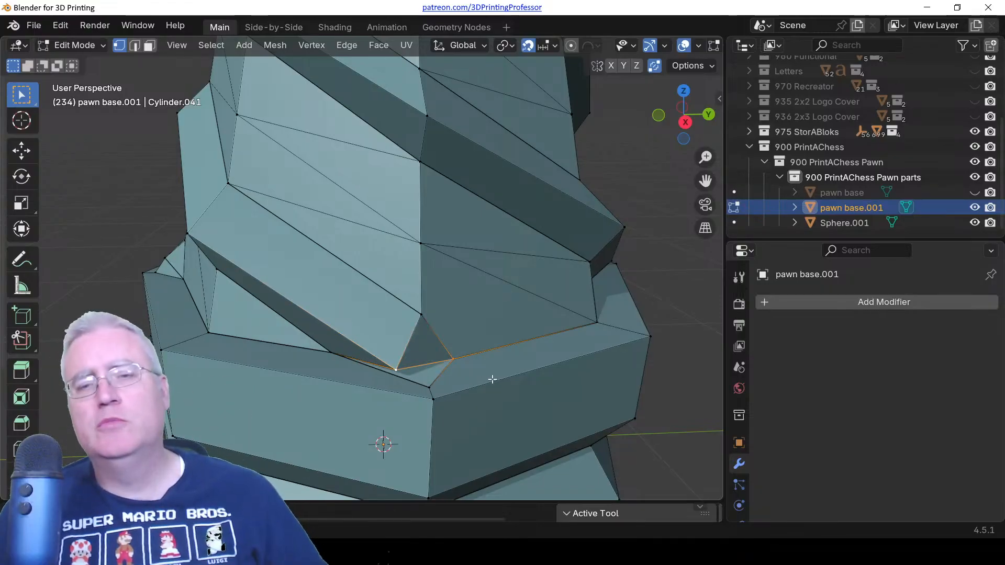
middle_click_drag(466, 381, 471, 375)
middle_click_drag(371, 374, 388, 354)
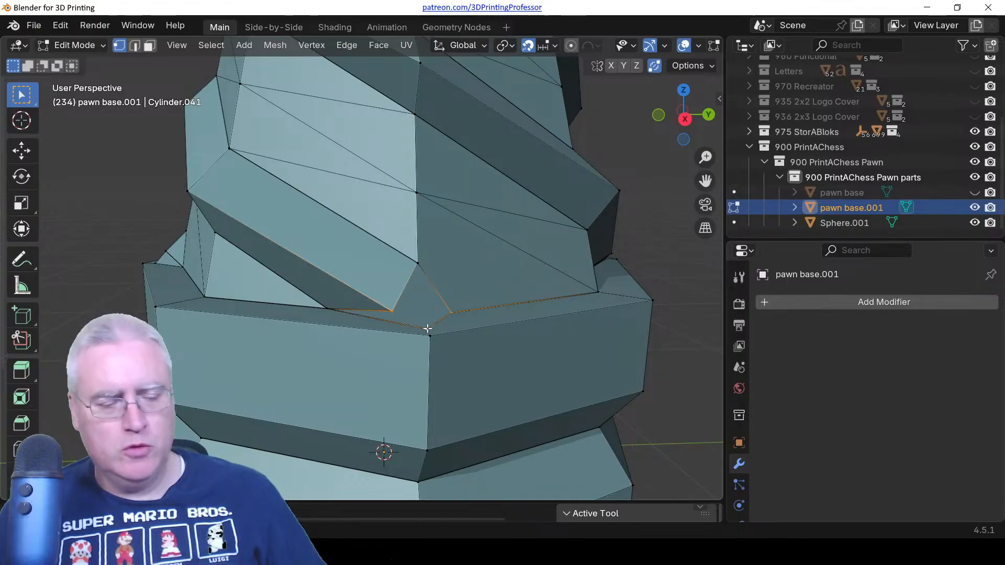
middle_click_drag(505, 338, 468, 351)
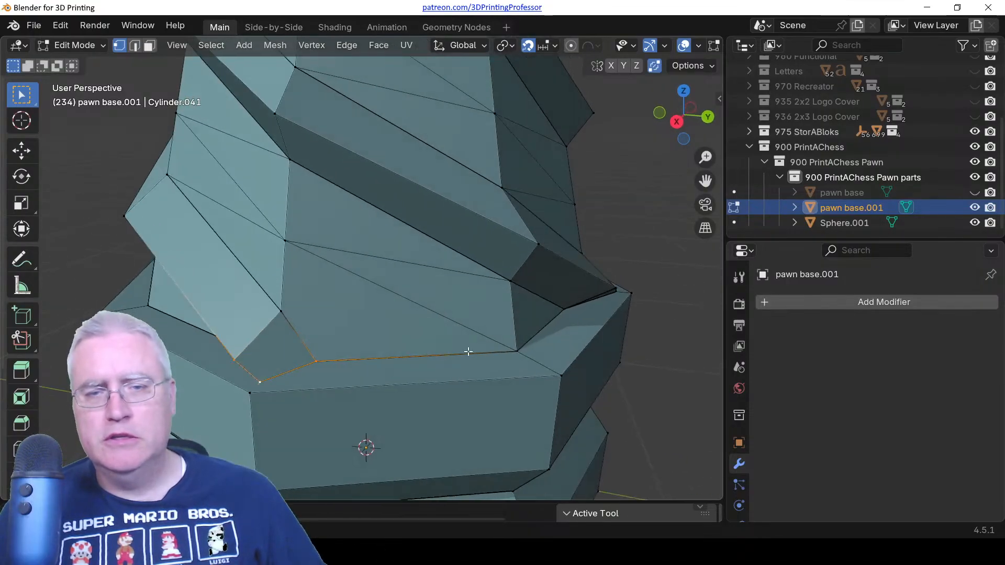
left_click(256, 362)
left_click(313, 362)
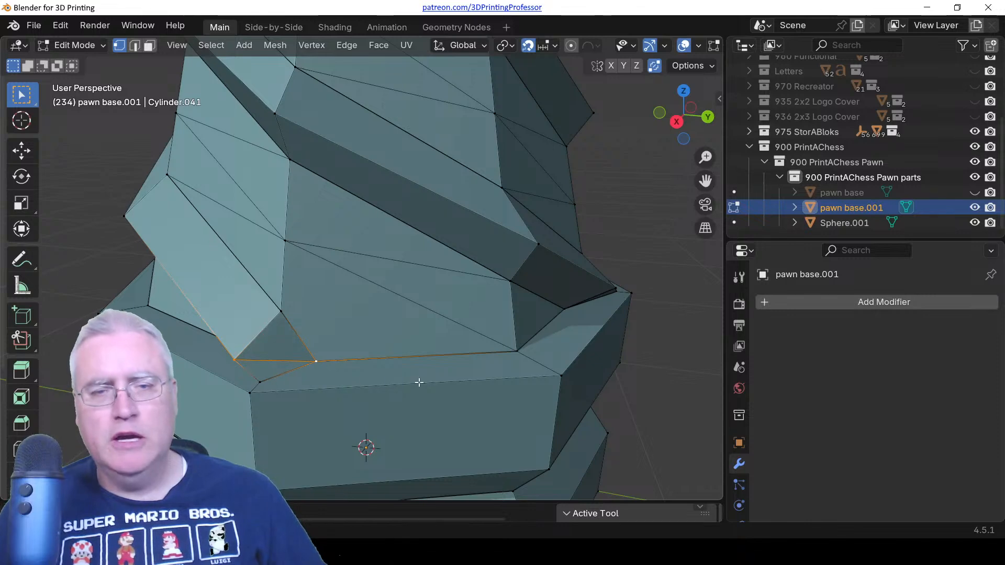
Connect the matching corner vertices across the lower ends of the two remaining spiral ridges above the base.
middle_click_drag(313, 362, 346, 358)
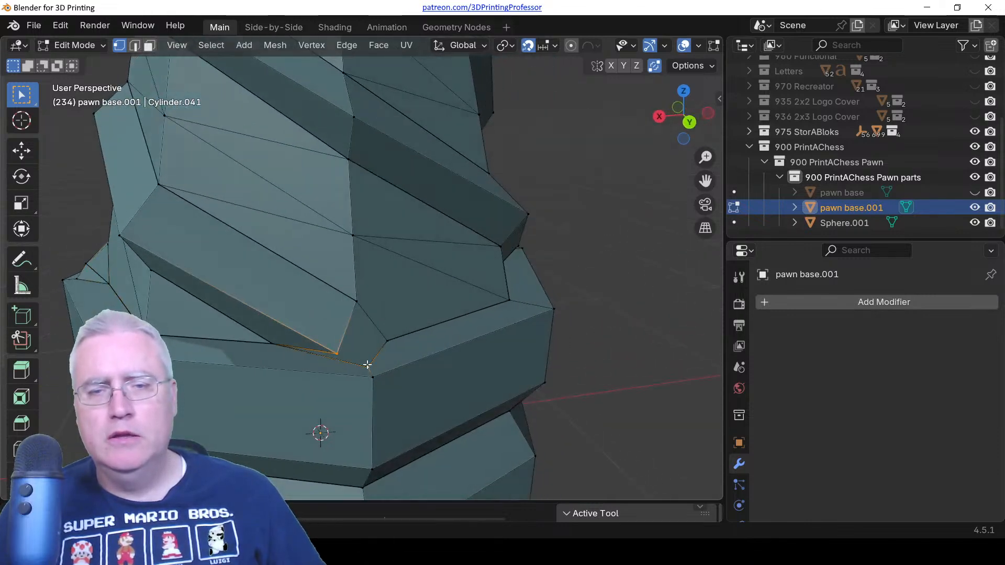
left_click(385, 342)
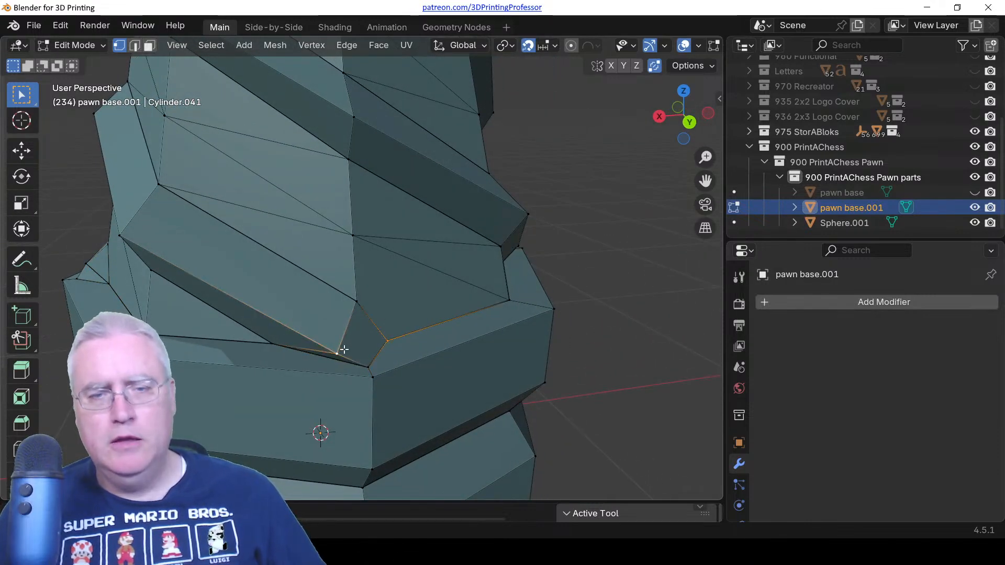
middle_click_drag(459, 361, 316, 366)
middle_click_drag(414, 317, 342, 319)
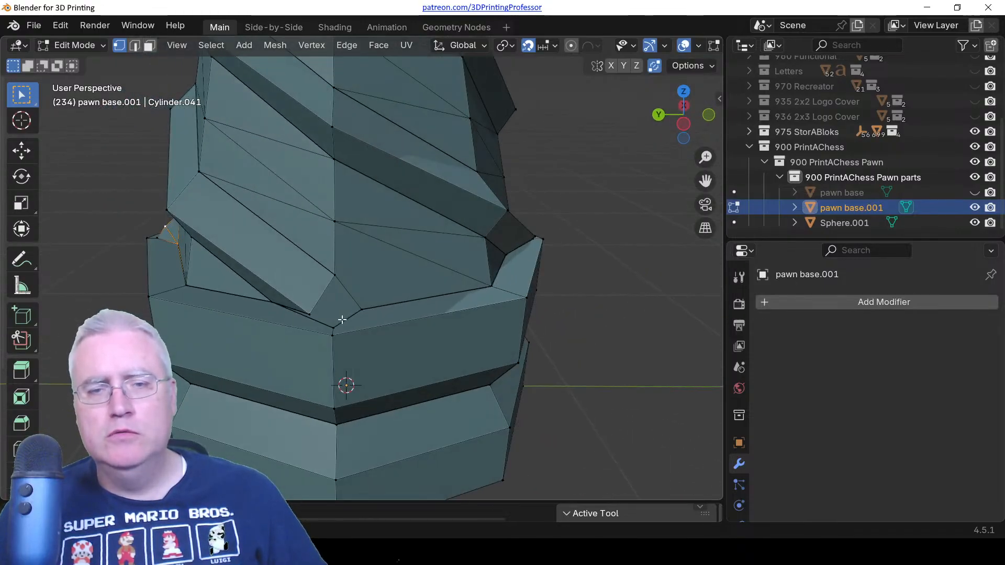
left_click(312, 315)
left_click(332, 326)
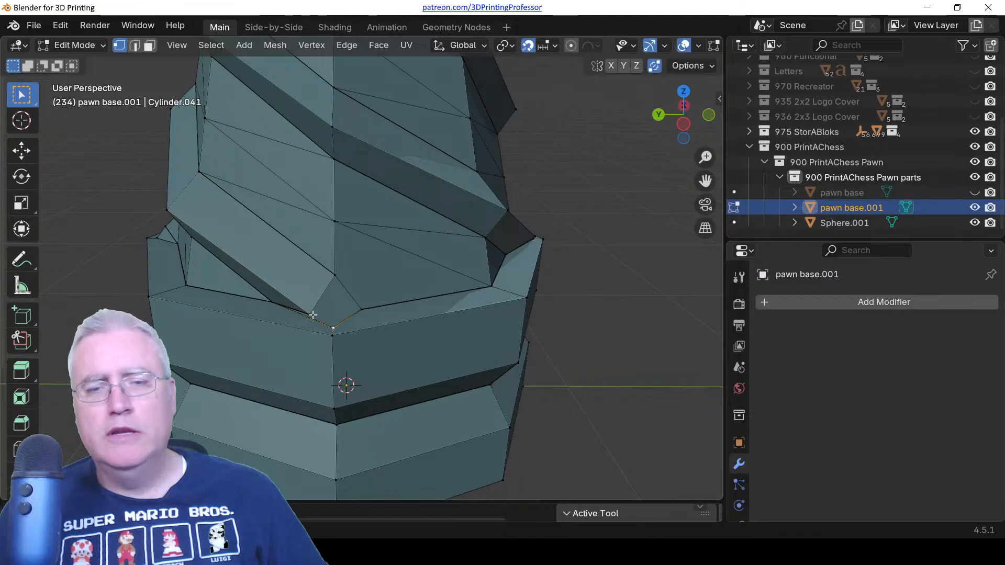
left_click(363, 310, "shift")
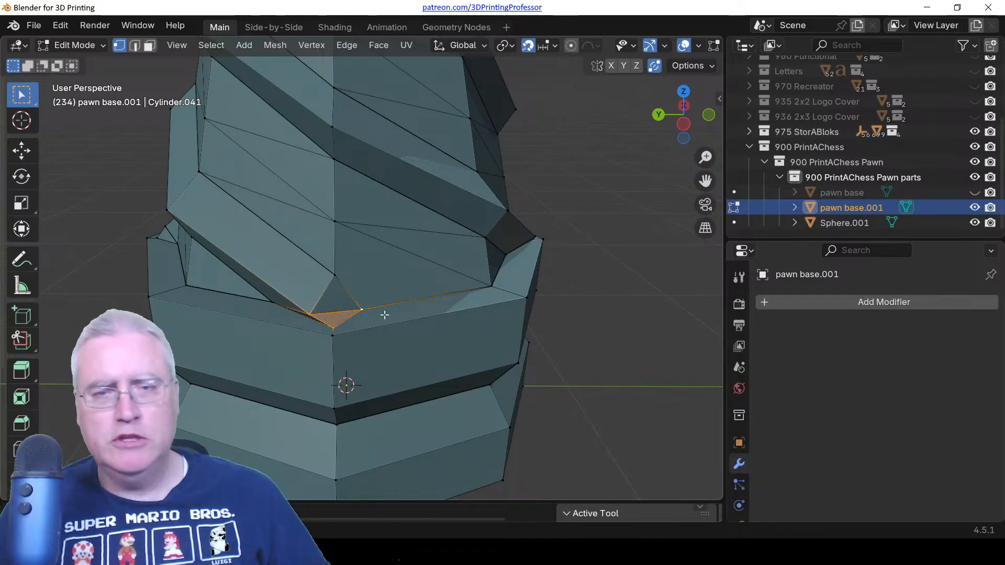
Switch to edge selection, select the new diagonal edges at the ridges' lower ends and rotate them clockwise.
middle_click_drag(384, 314, 331, 333)
mouse_move(530, 356)
middle_mouse_down()
mouse_move(403, 422)
mouse_move(339, 367)
mouse_move(390, 348)
mouse_move(515, 368)
middle_mouse_up()
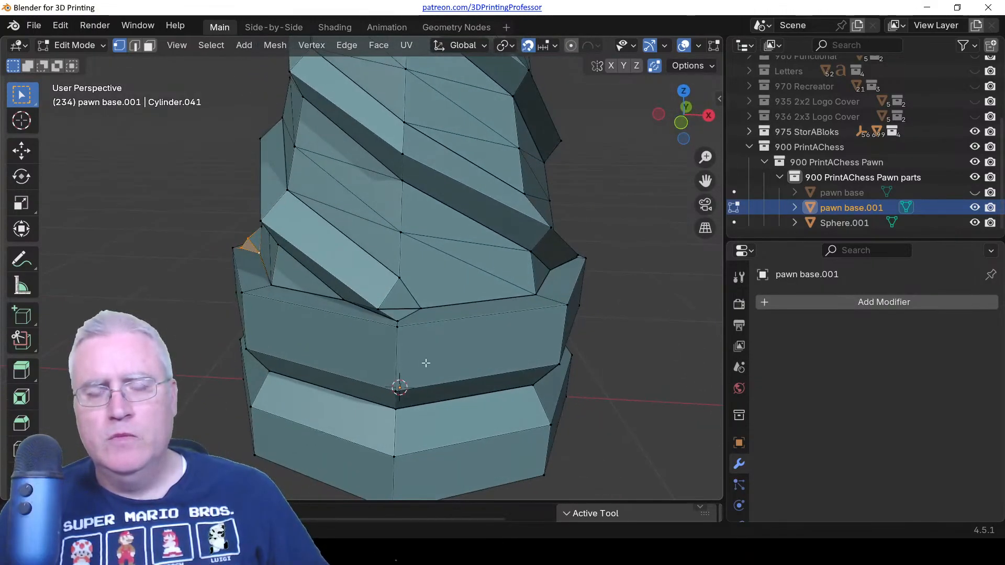
scroll(426, 361, "up", 4)
key("2")
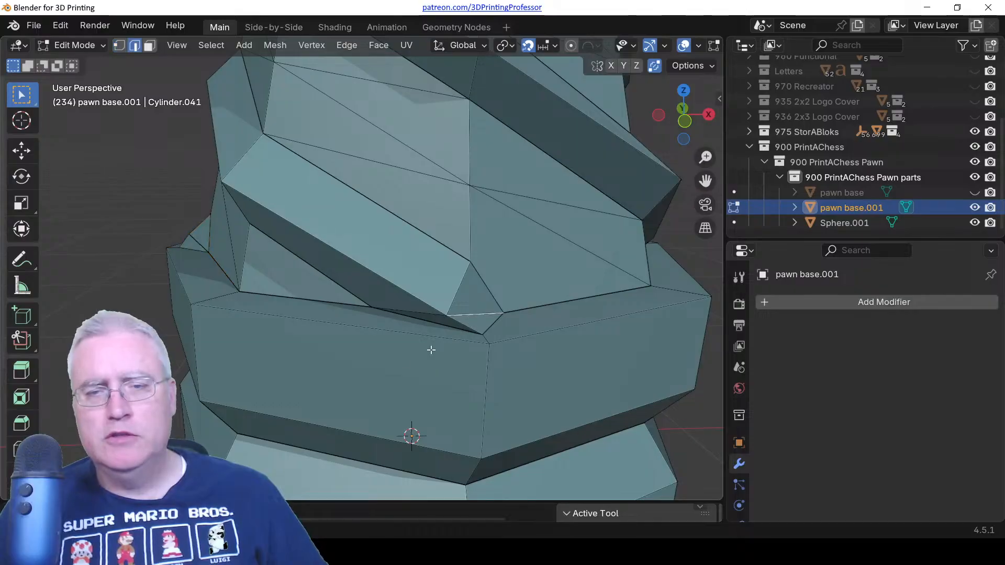
middle_click_drag(431, 350, 253, 280)
middle_click_drag(179, 331, 225, 367)
left_click(199, 357, "shift")
key("ctrl+e")
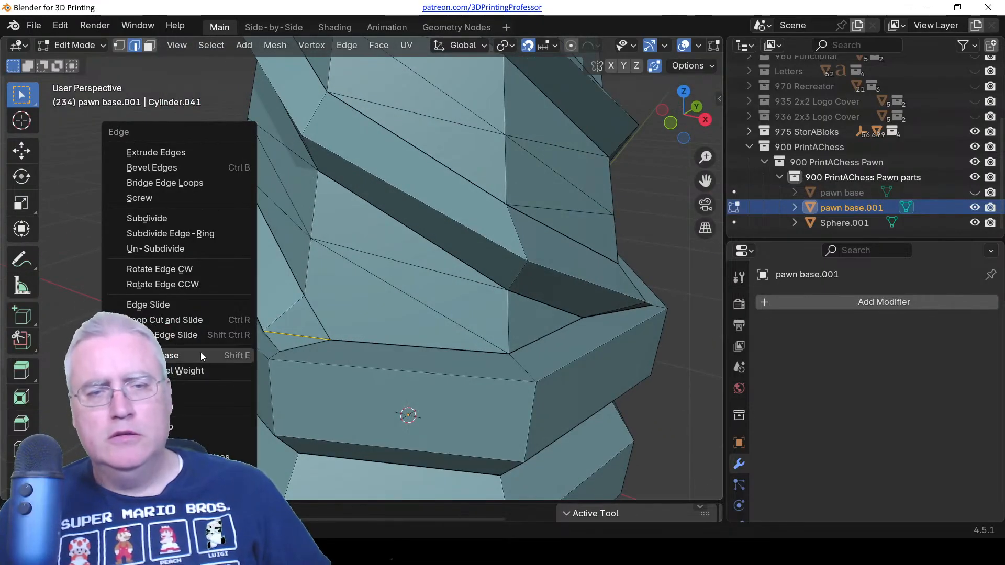
left_click(192, 272)
scroll(256, 332, "down", 2)
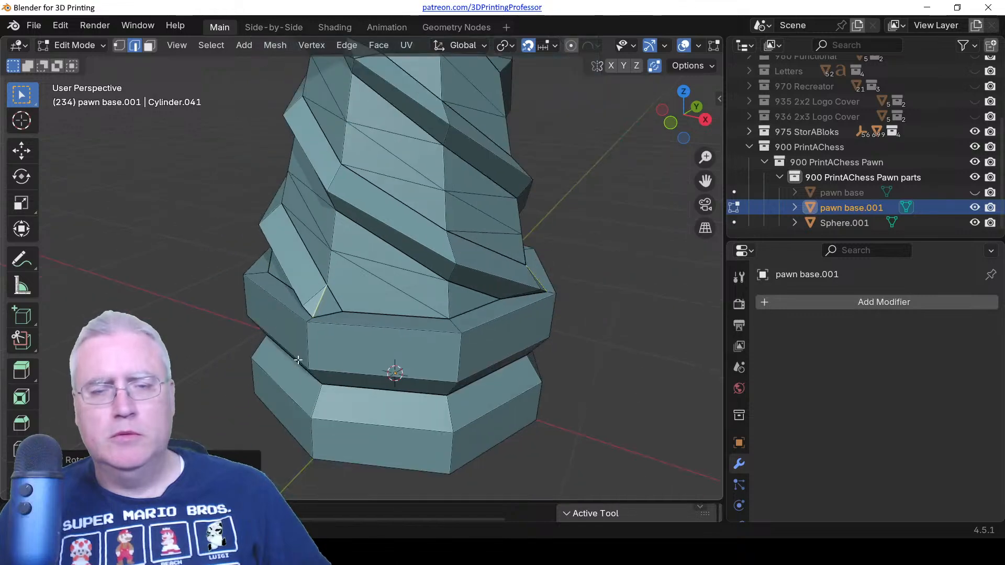
Select the diagonal edges across all the spiral ridges' upper ends beneath the collar and rotate them counter-clockwise.
middle_click_drag(266, 352, 354, 426)
scroll(398, 339, "up", 1)
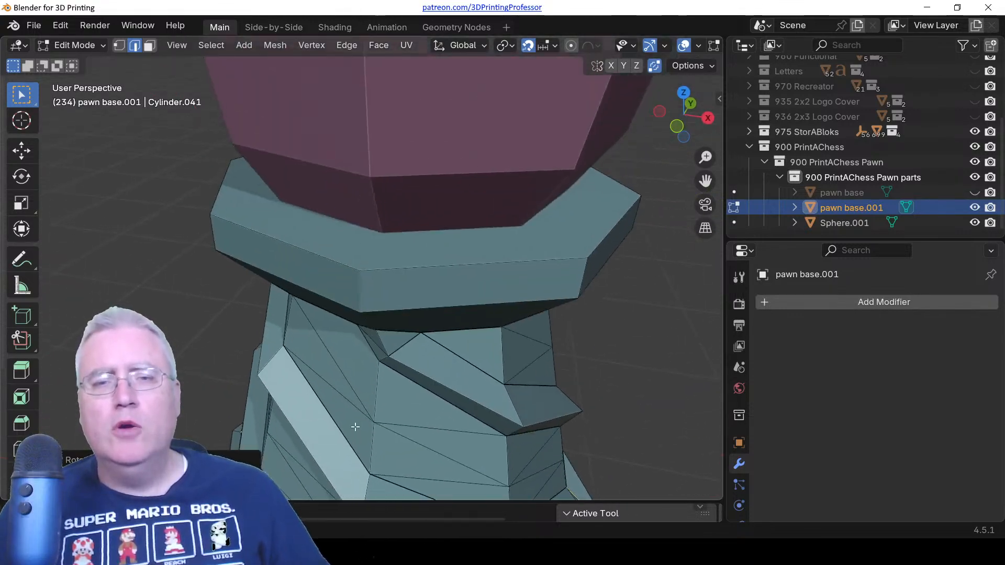
scroll(354, 426, "up", 1)
middle_click_drag(386, 386, 402, 348)
left_click(450, 269)
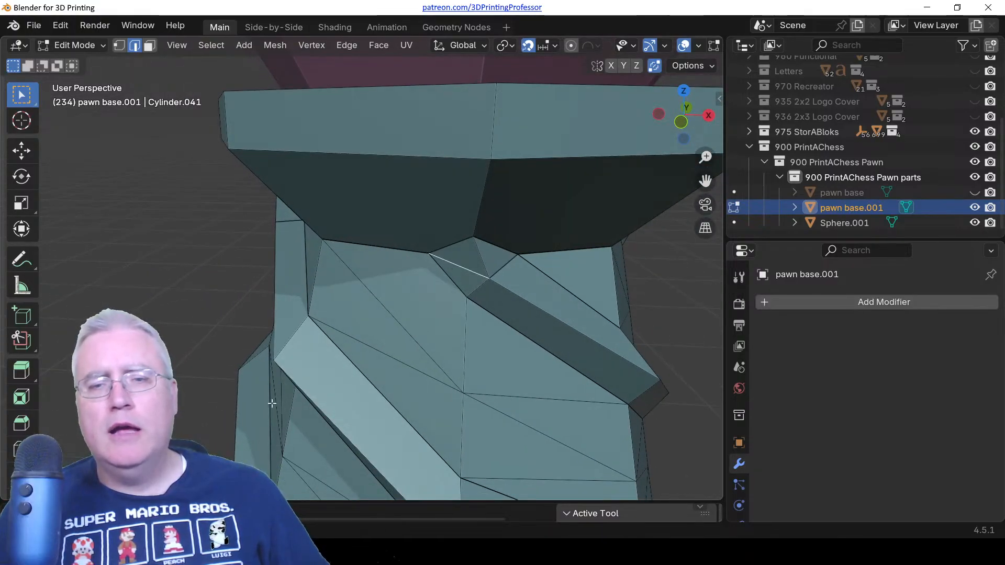
middle_click_drag(273, 404, 413, 387)
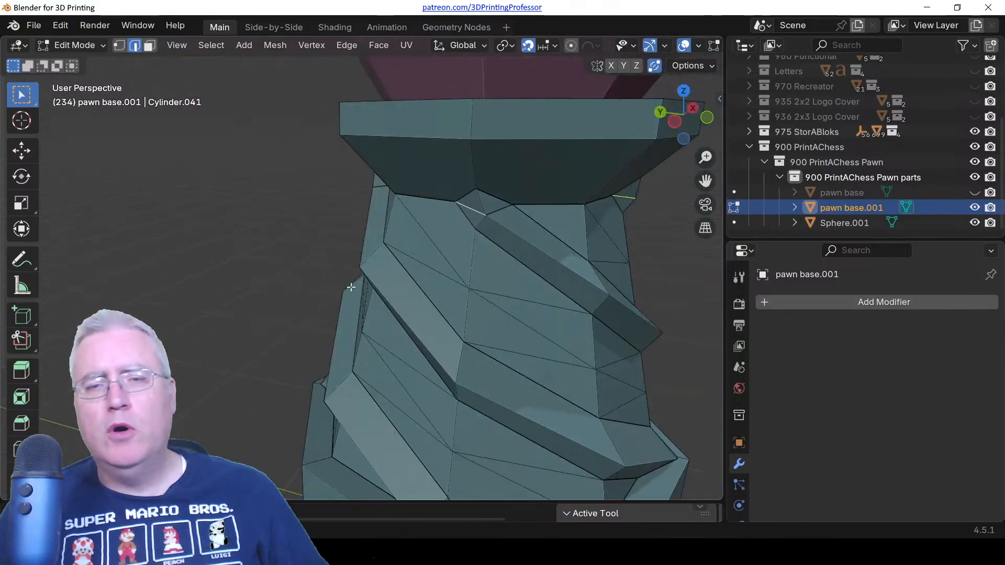
scroll(351, 287, "down", 1)
middle_click_drag(351, 287, 432, 301)
middle_click_drag(354, 254, 317, 305, "shift")
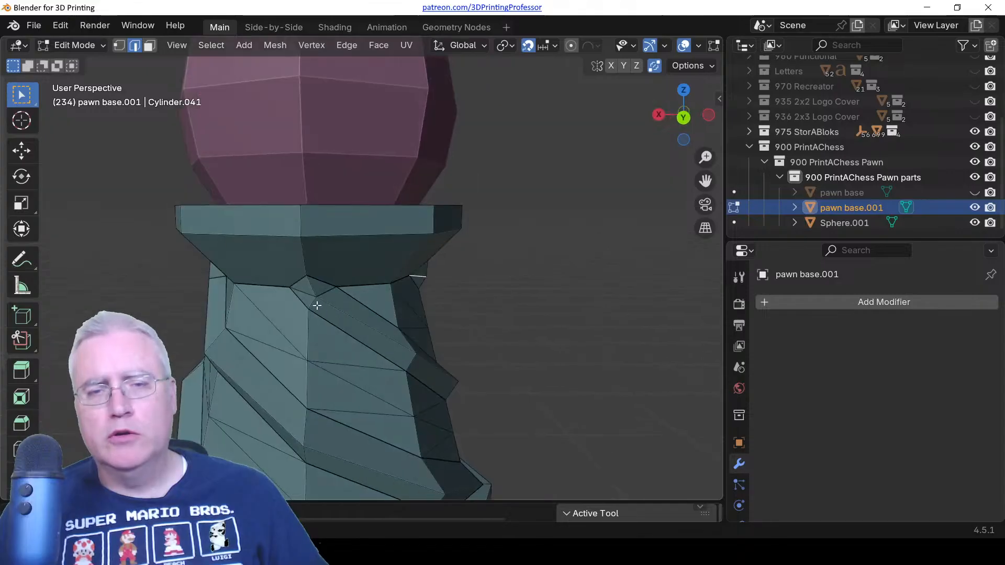
left_click(301, 290, "shift")
middle_click_drag(210, 330, 283, 359)
middle_click_drag(209, 388, 234, 366)
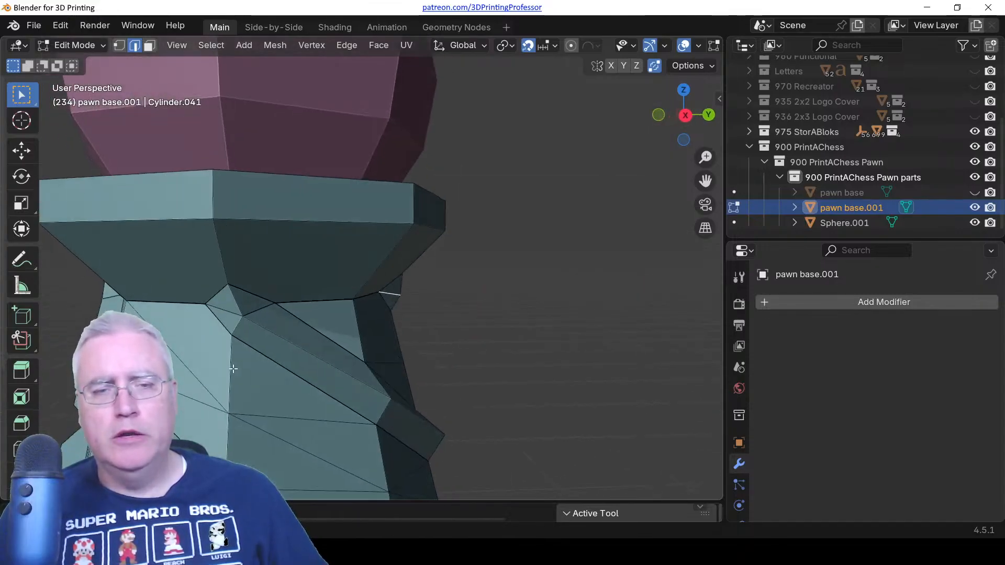
left_click(233, 304, "shift")
middle_click_drag(233, 305, 297, 378)
key("ctrl+e")
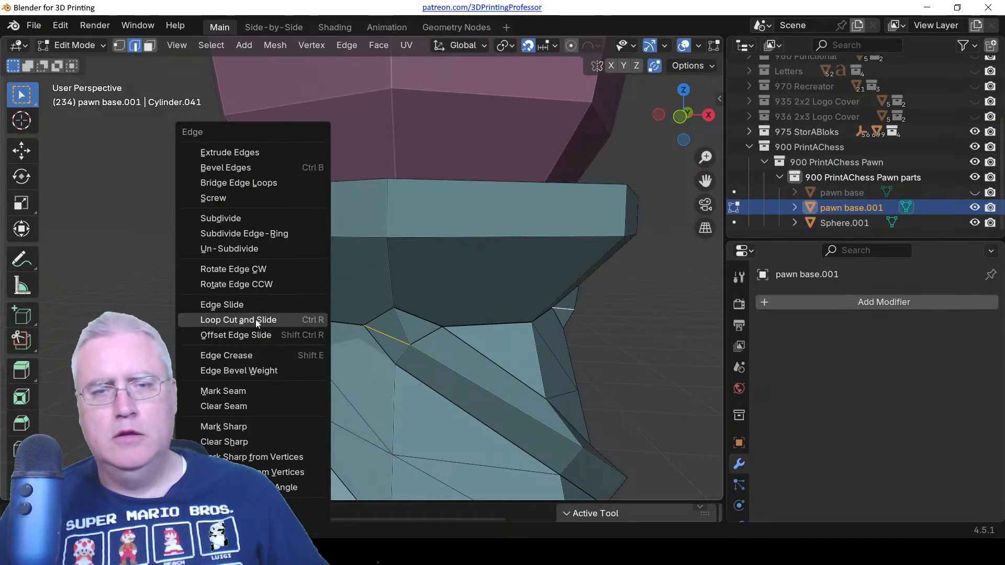
left_click(259, 285)
Return to Object Mode and frame the pawn body in the view.
middle_click_drag(257, 290, 344, 385)
key("Tab")
key("KP_Decimal")
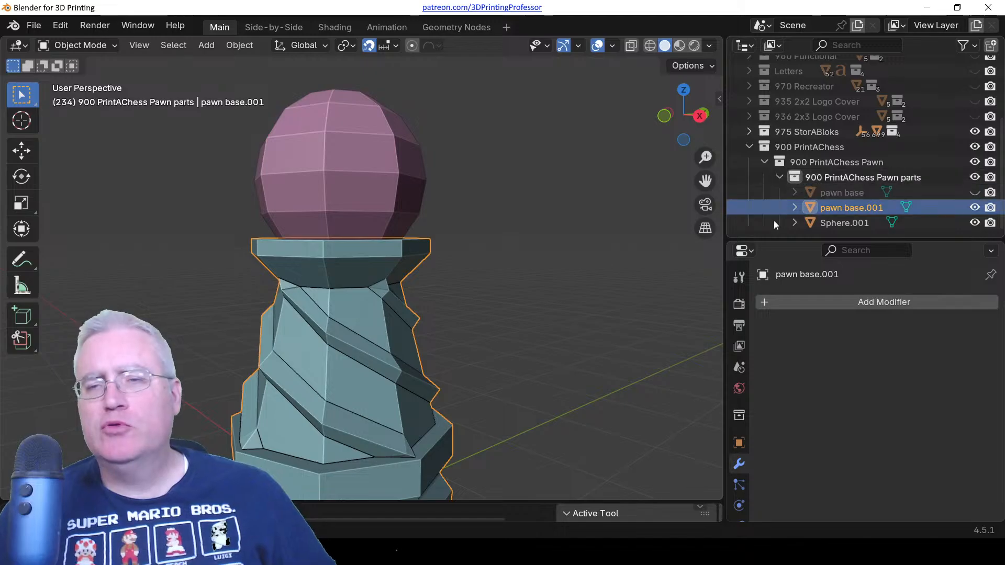
Remove the hidden original pawn base object from the 900 PrintAChess Pawn parts collection.
left_click(819, 176)
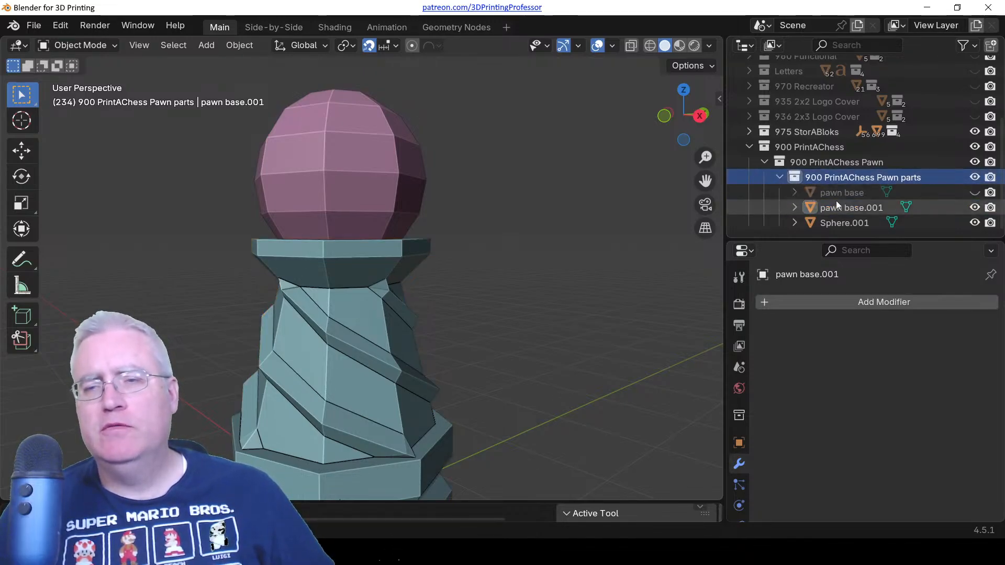
scroll(253, 392, "down", 4)
middle_click_drag(256, 391, 382, 425)
scroll(381, 425, "up", 4)
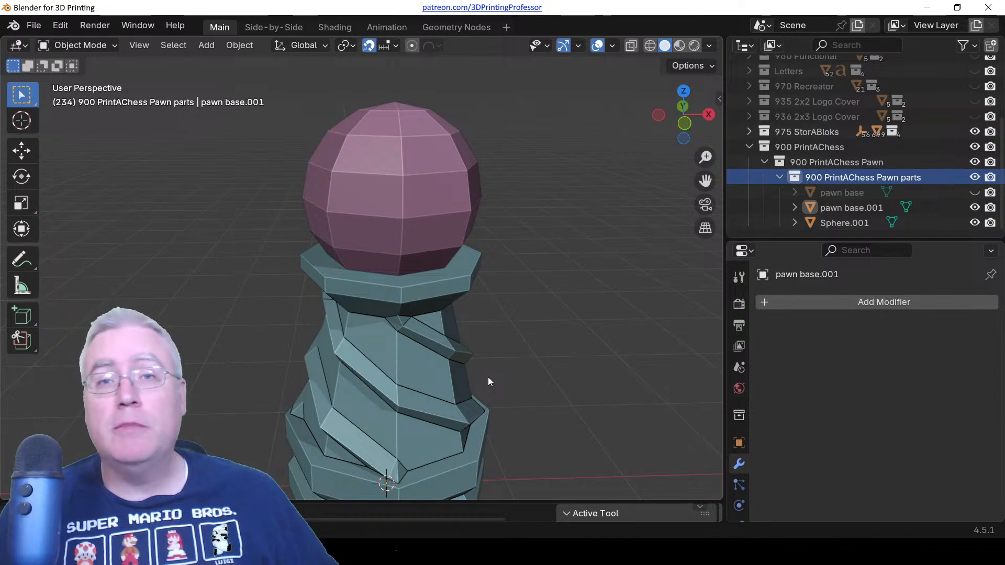
left_click(839, 193)
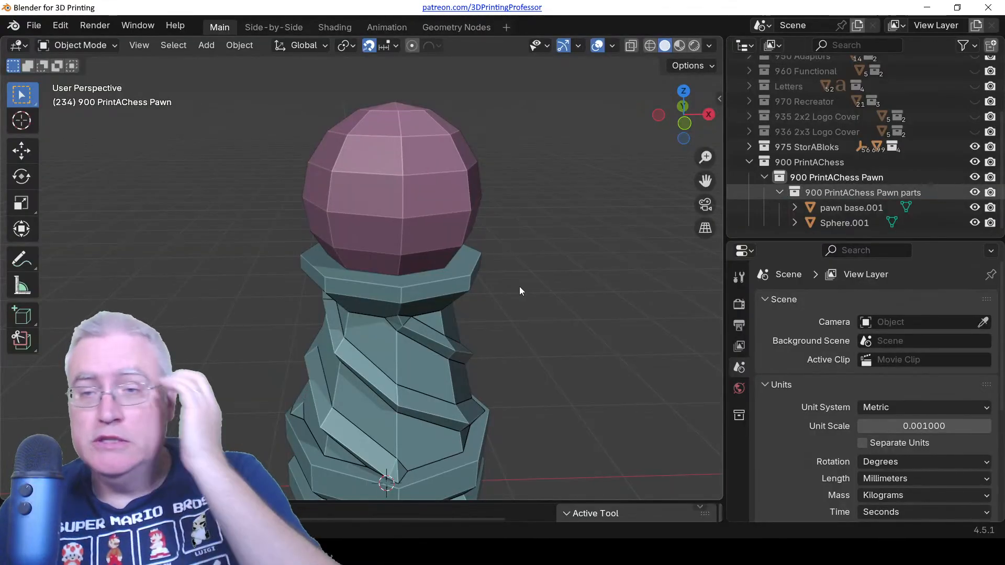
Rename the Sphere.001 head object as Pawn Top.
left_click(837, 204)
left_click(840, 223)
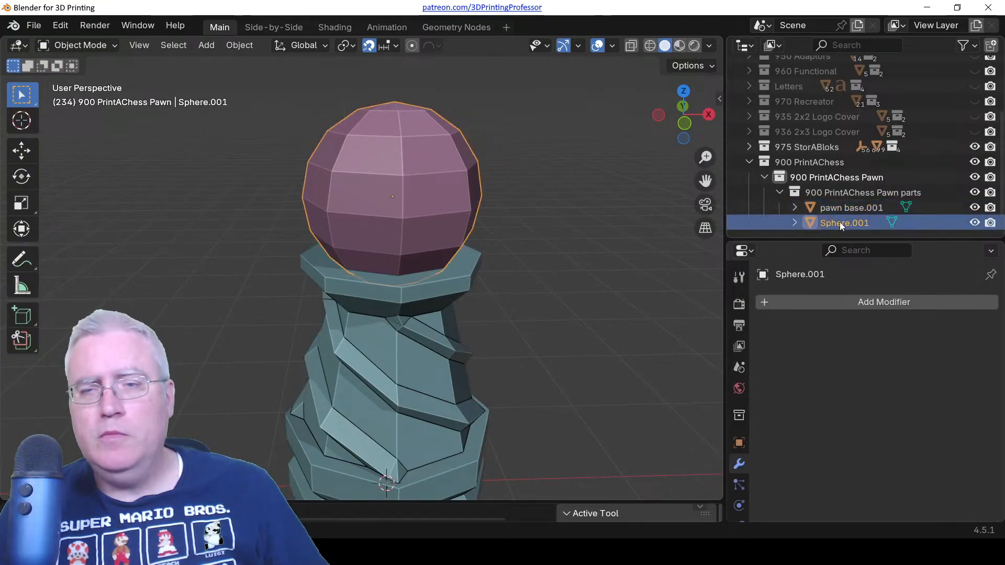
double_click(840, 223)
type("pawn Top")
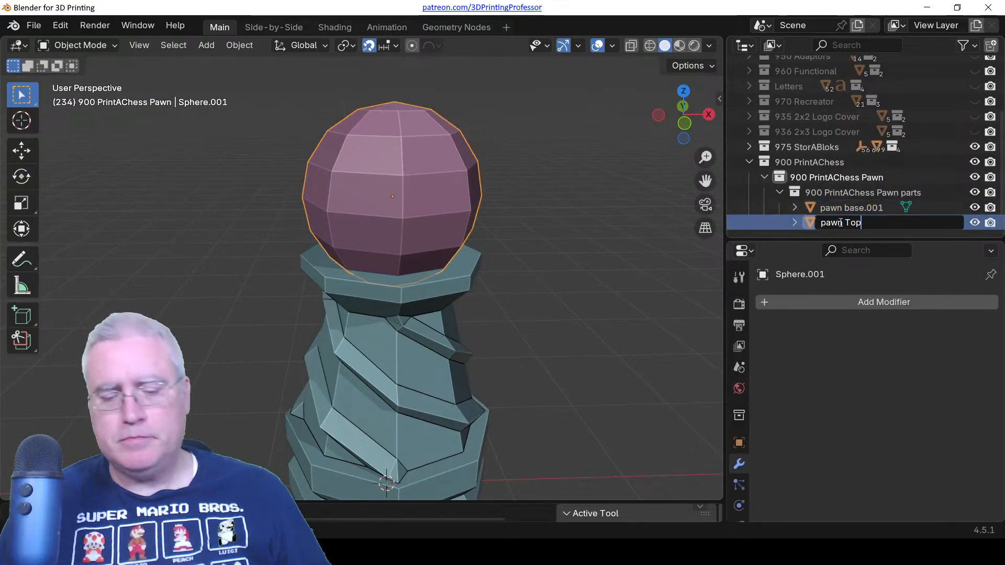
key("Home")
key("Delete")
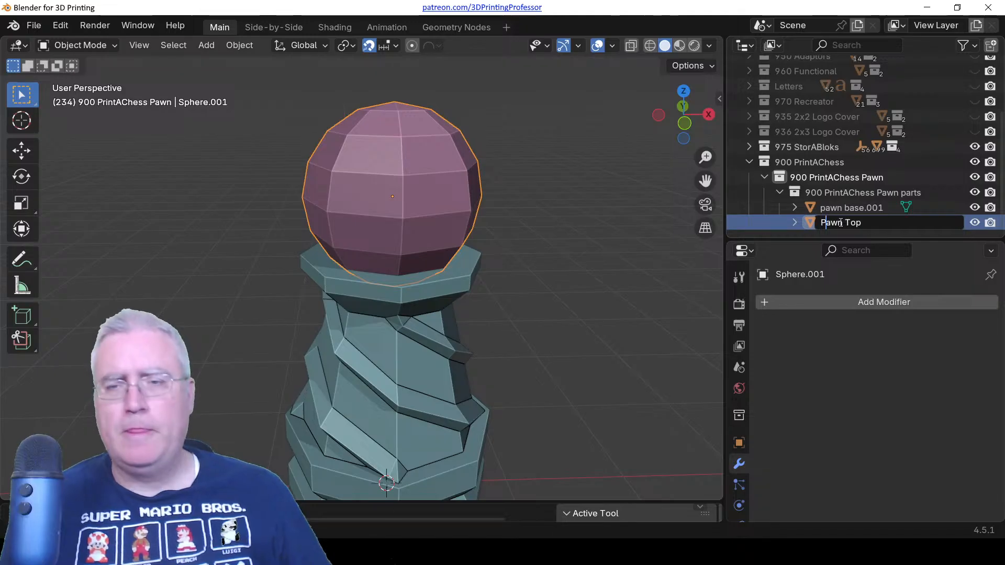
type("P")
key("Return")
Rename the pawn base.001 body object as Pawn base.
left_click(849, 207)
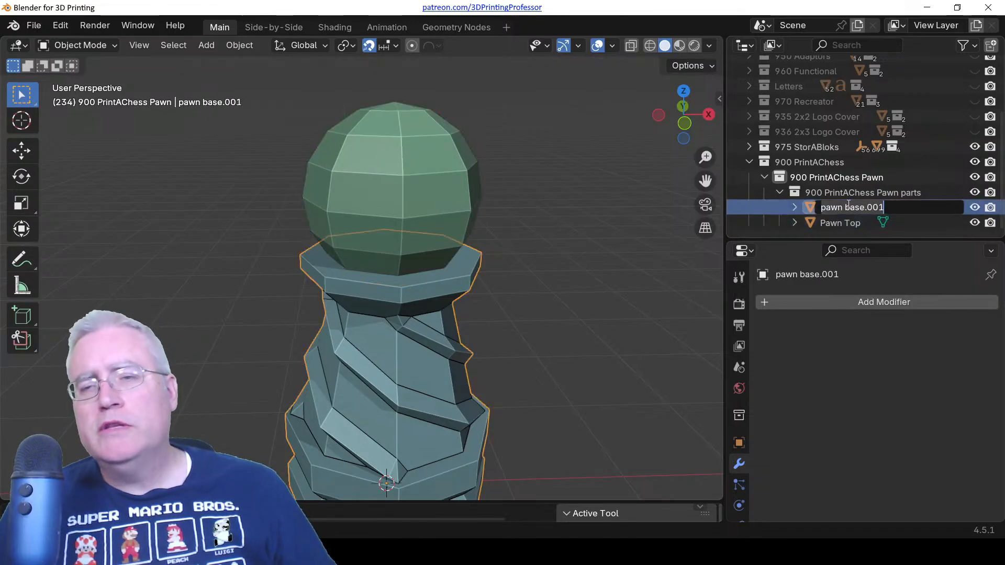
double_click(849, 207)
key("Delete")
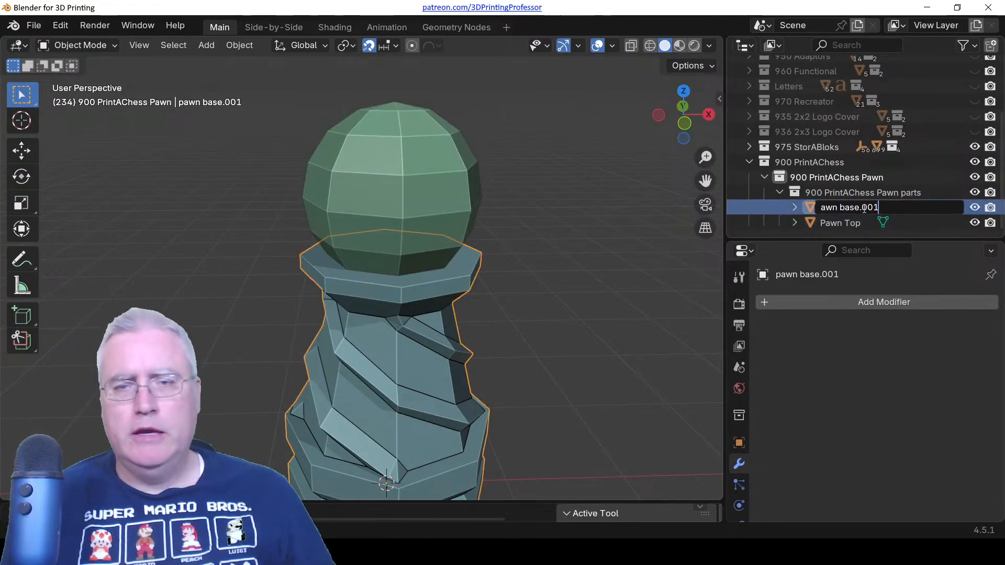
key("BackSpace")
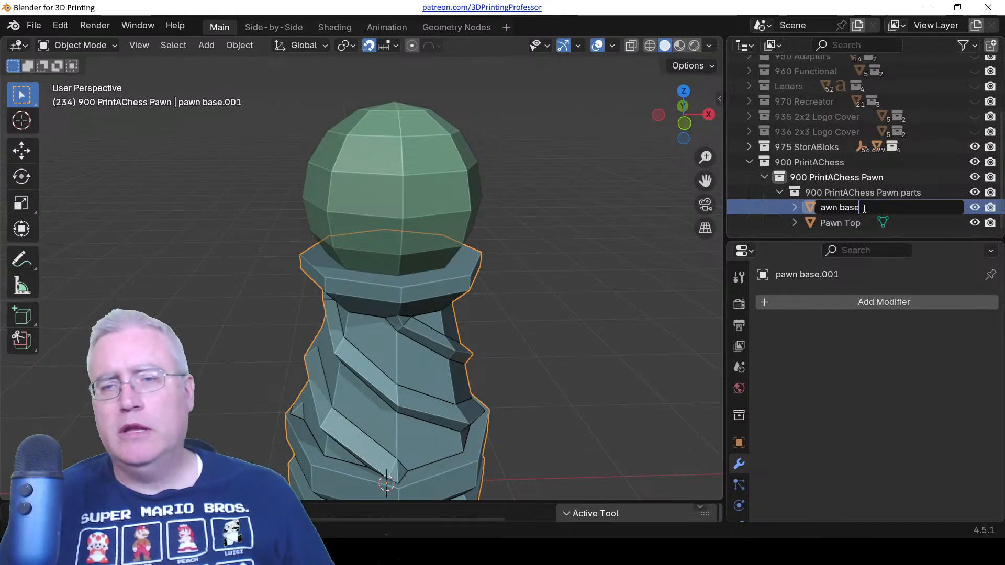
key("Return")
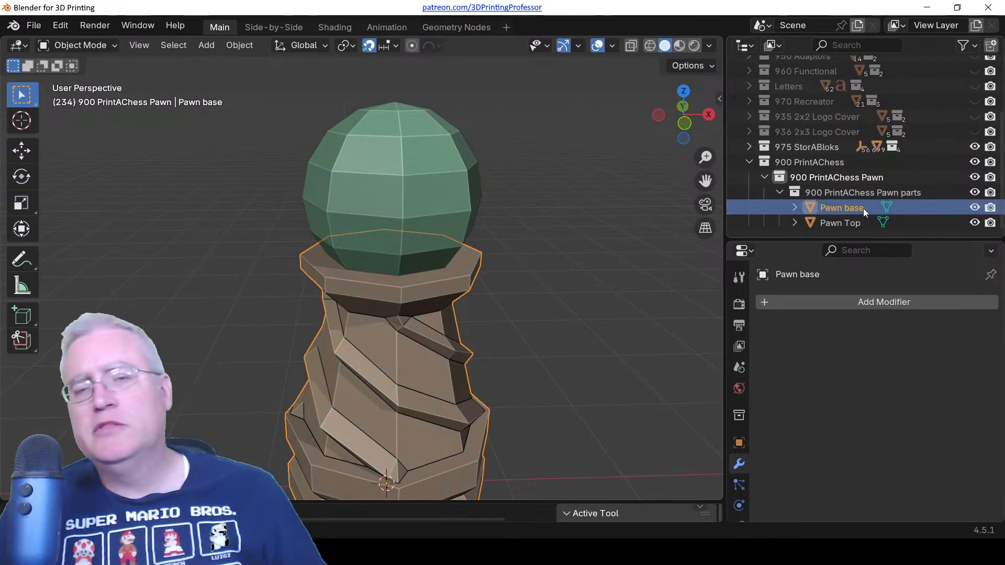
Make the 900 PrintAChess Pawn parts collection active and check the mesh types available for adding.
left_click(815, 192)
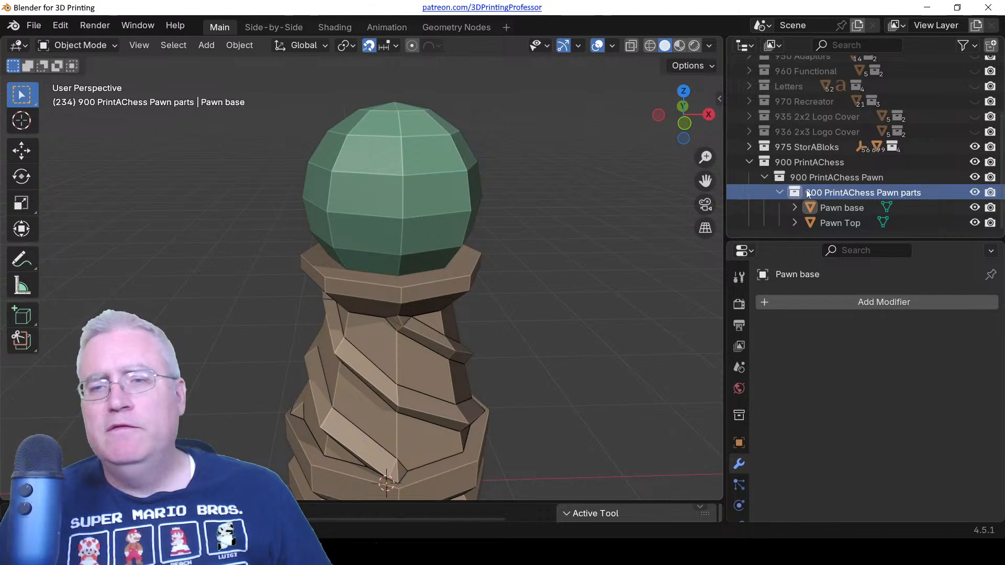
key("shift+a")
mouse_move(544, 228)
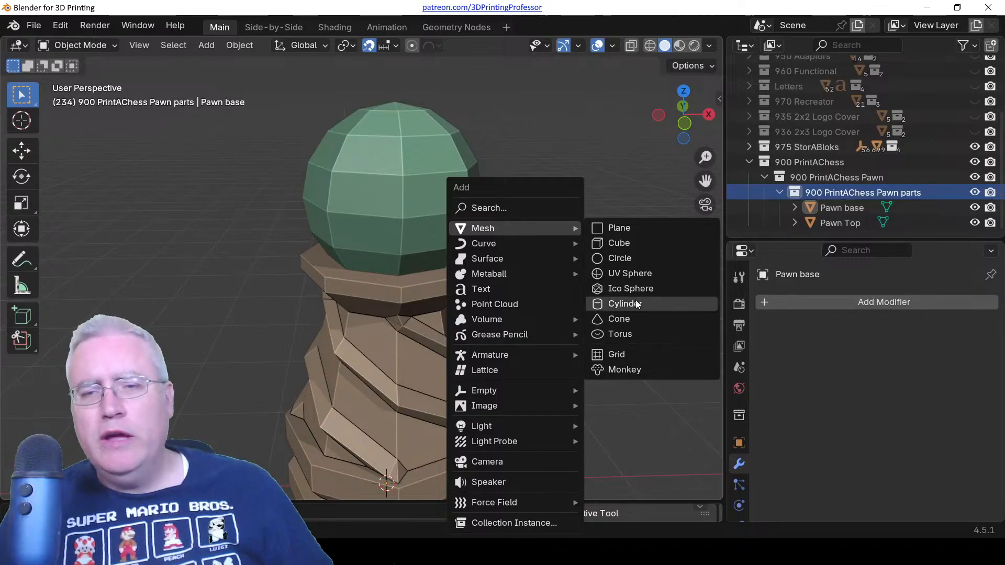
Search the installed add-ons in the preferences for one that provides extra objects.
left_click(56, 27)
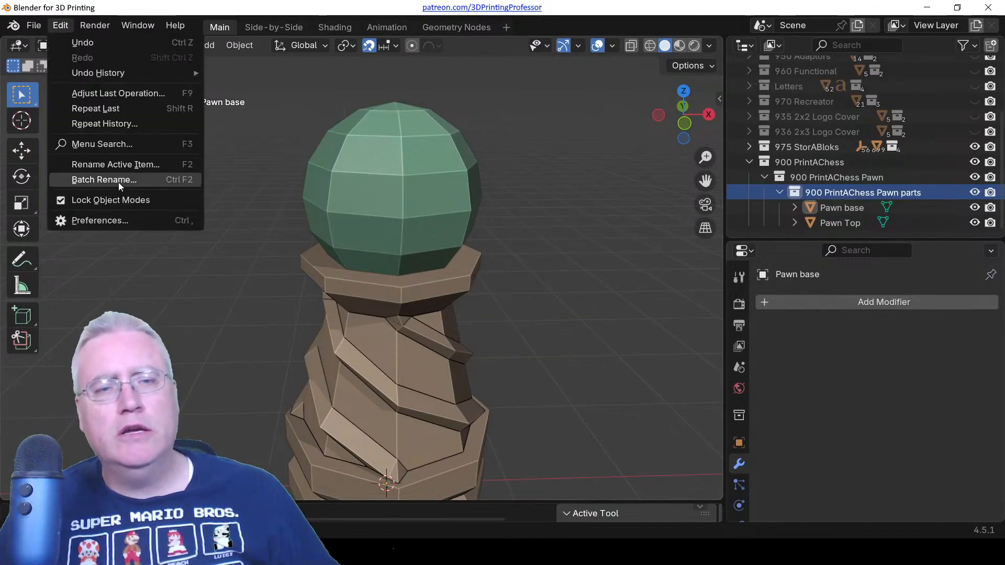
left_click(104, 222)
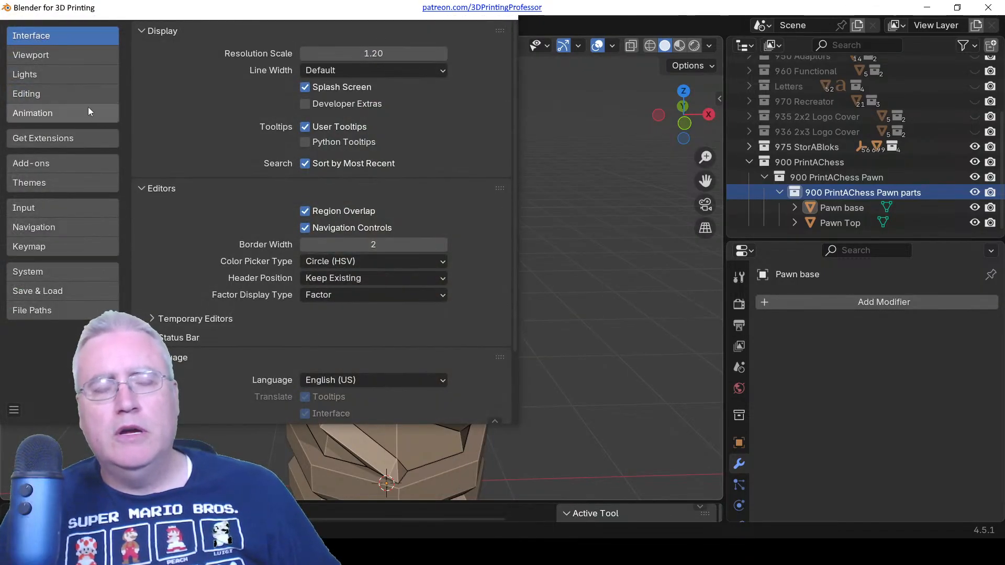
left_click(50, 164)
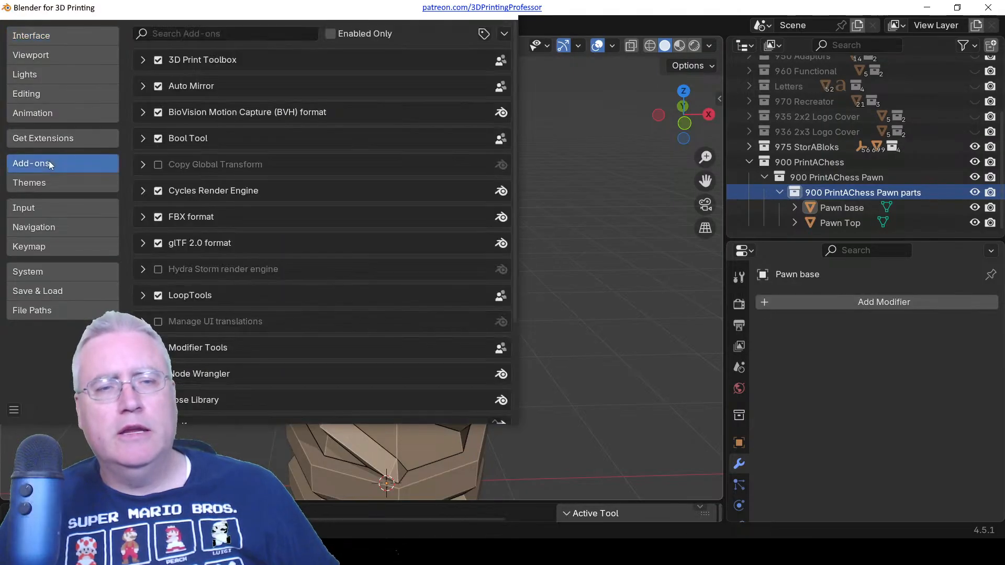
left_click(221, 34)
type("e")
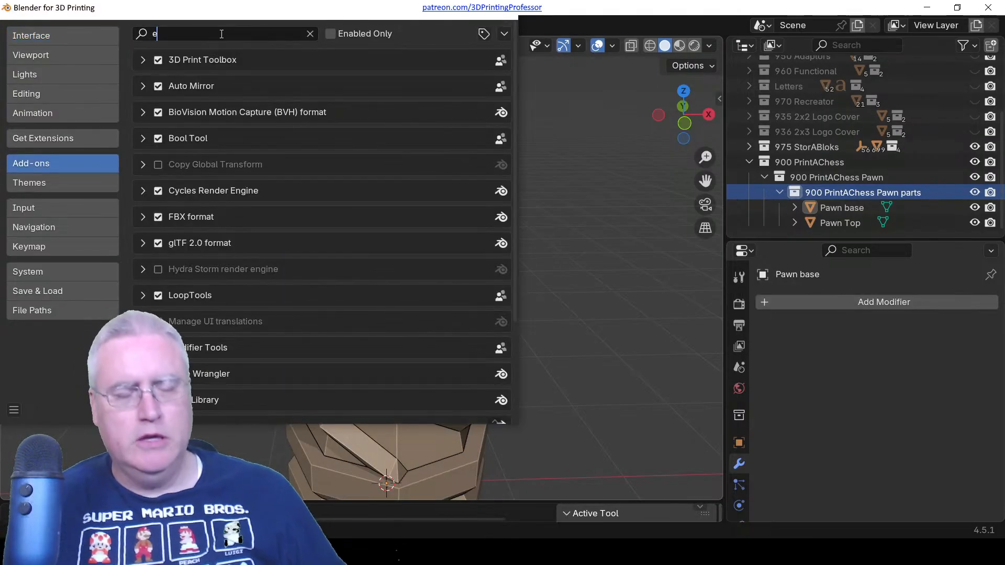
type("x")
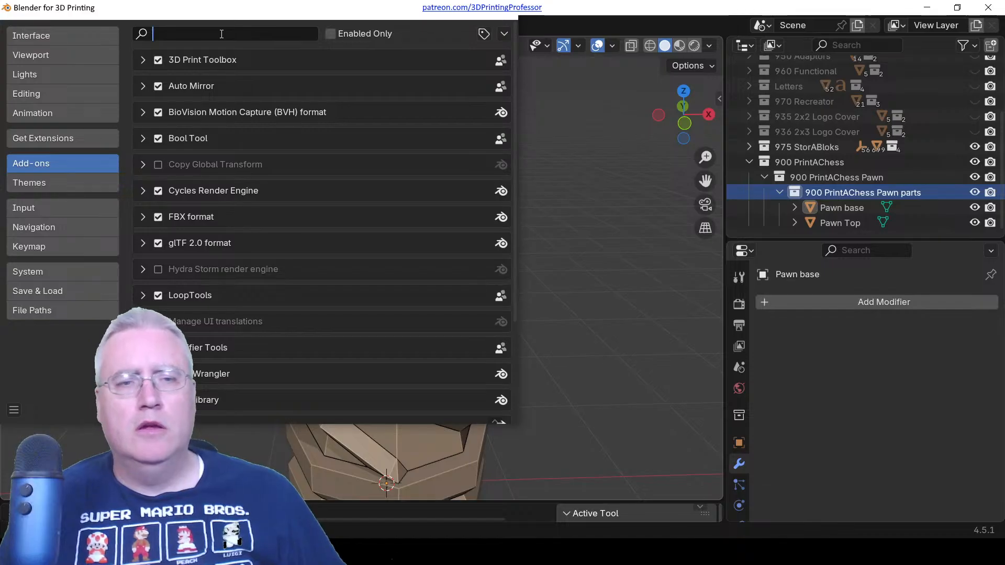
type("ob")
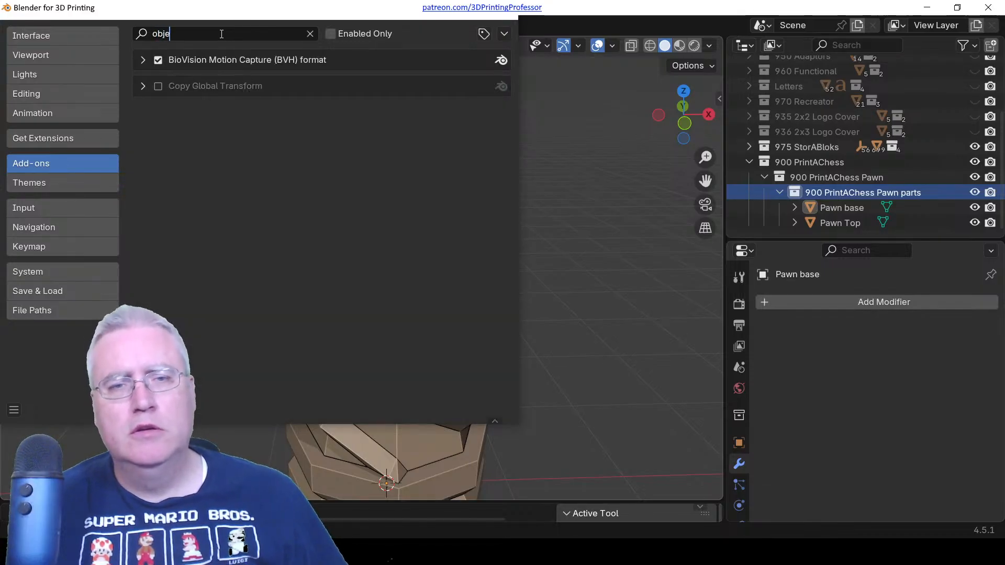
type("je")
key("BackSpace")
key("BackSpace")
key("BackSpace")
key("BackSpace")
type("emp")
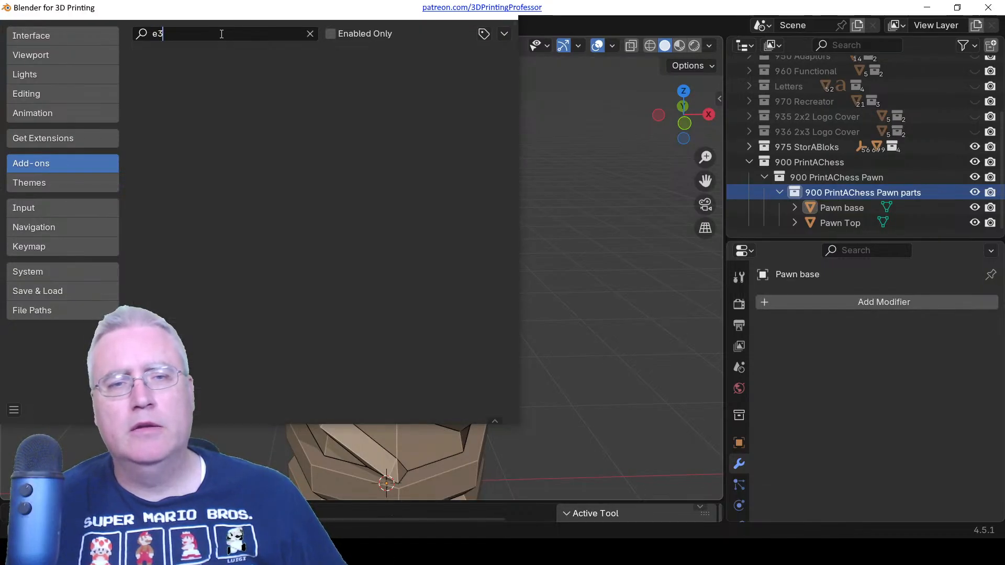
key("BackSpace")
key("BackSpace")
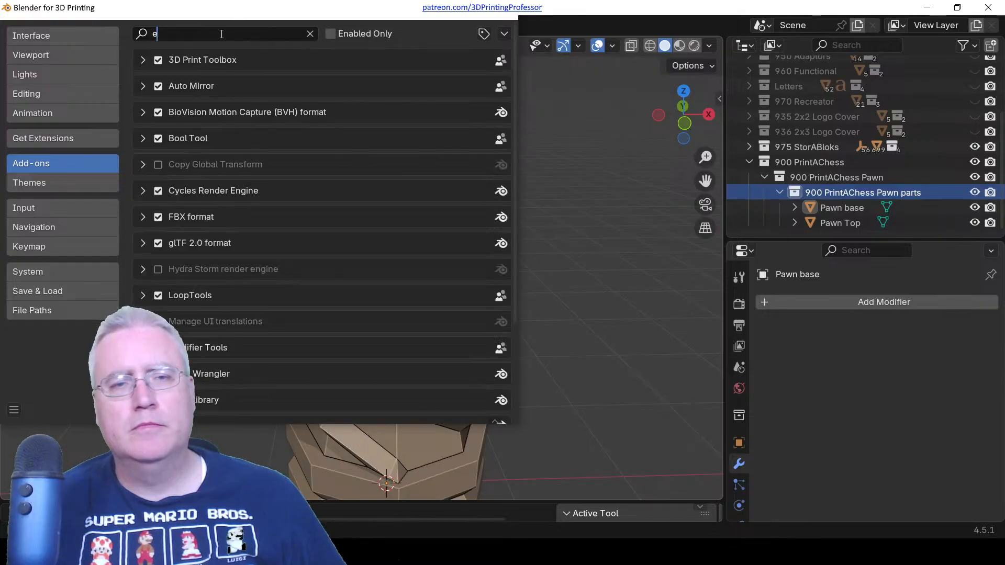
Search the online extensions for "extra", install Extra Mesh Objects, and close the preferences.
left_click(79, 139)
type("extra")
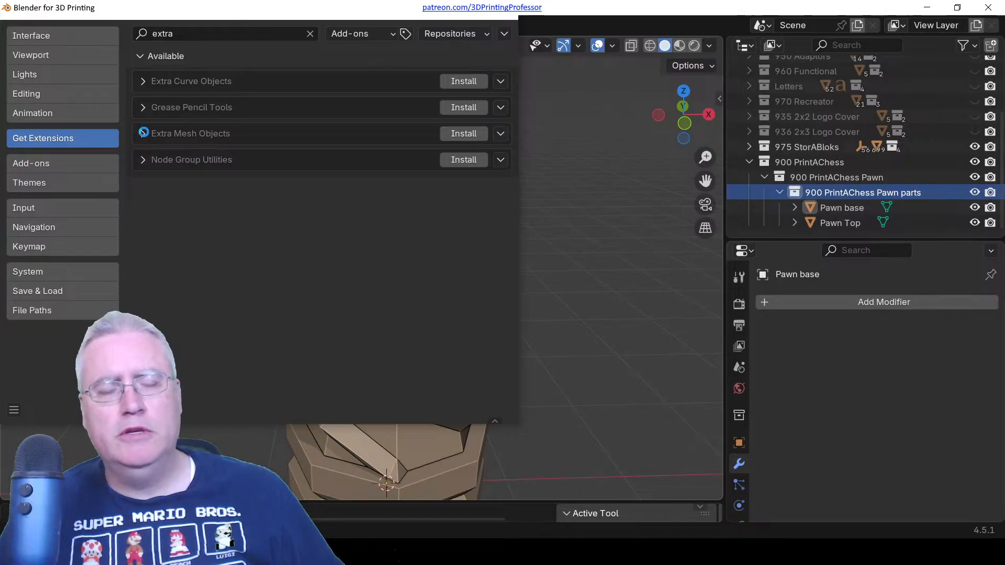
left_click(513, 15)
Add a single-vert mesh with Object Origin Only and move it into the 900 PrintAChess Pawn collection.
key("shift+a")
mouse_move(237, 201)
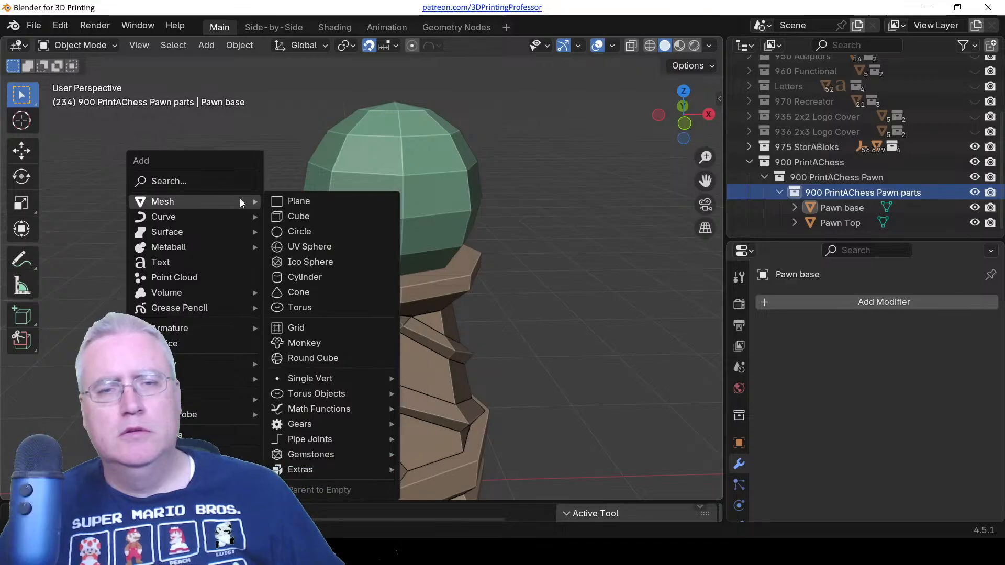
mouse_move(370, 381)
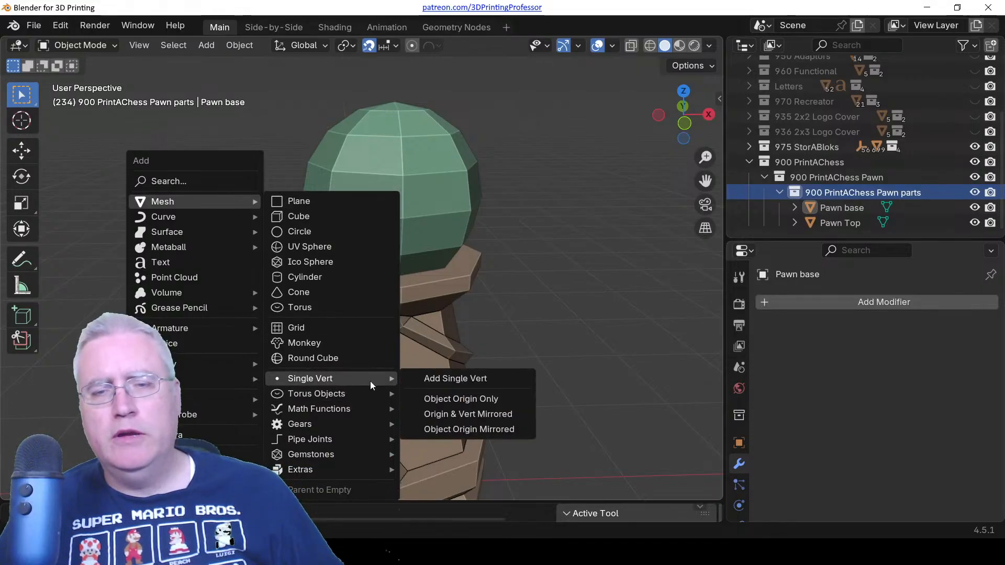
left_click(447, 400)
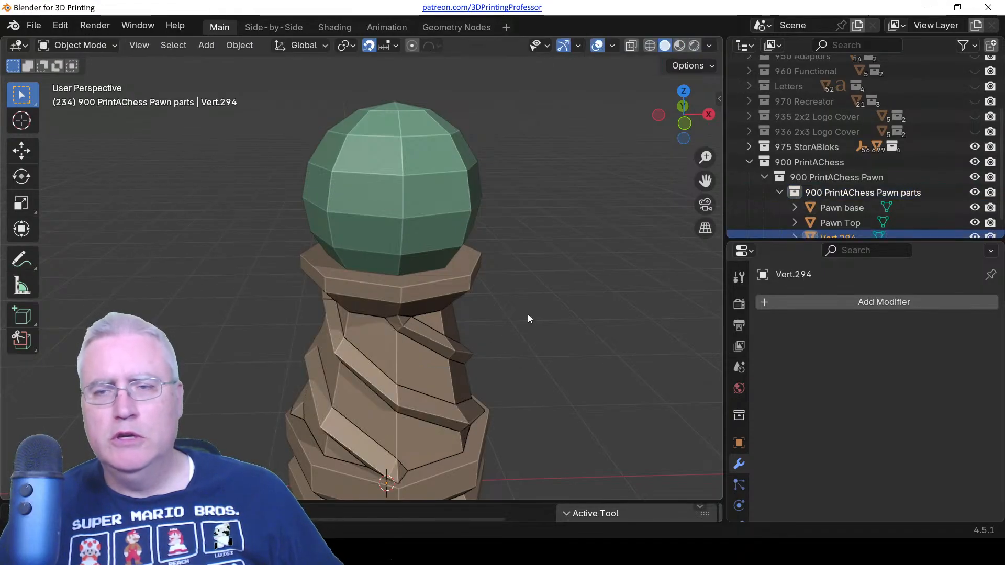
scroll(795, 159, "down", 1)
left_click_drag(837, 224, 823, 164)
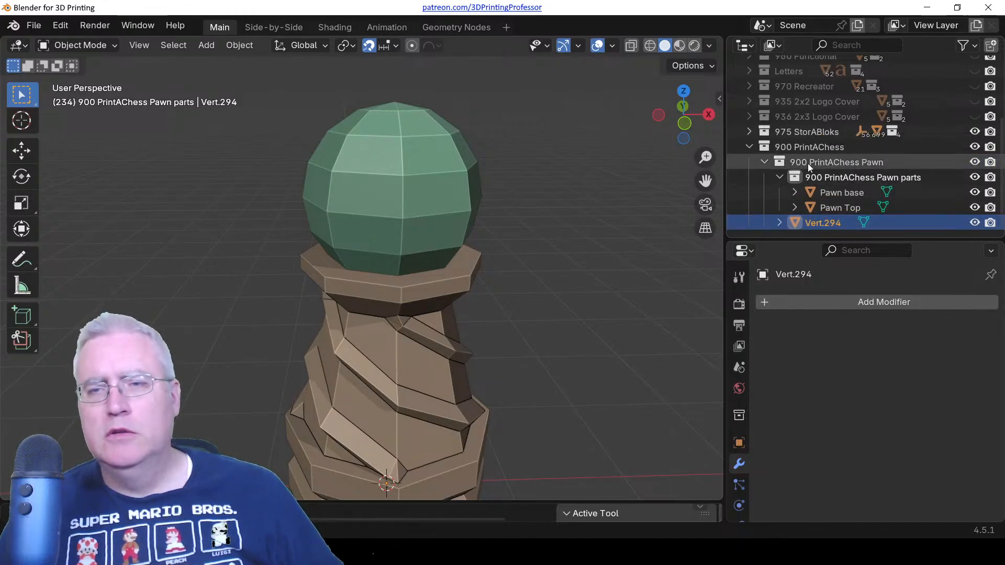
Rename the origin-only object as 900 PrintAChess Pawn, copying the name of its parent collection.
double_click(809, 163)
key("ctrl+c")
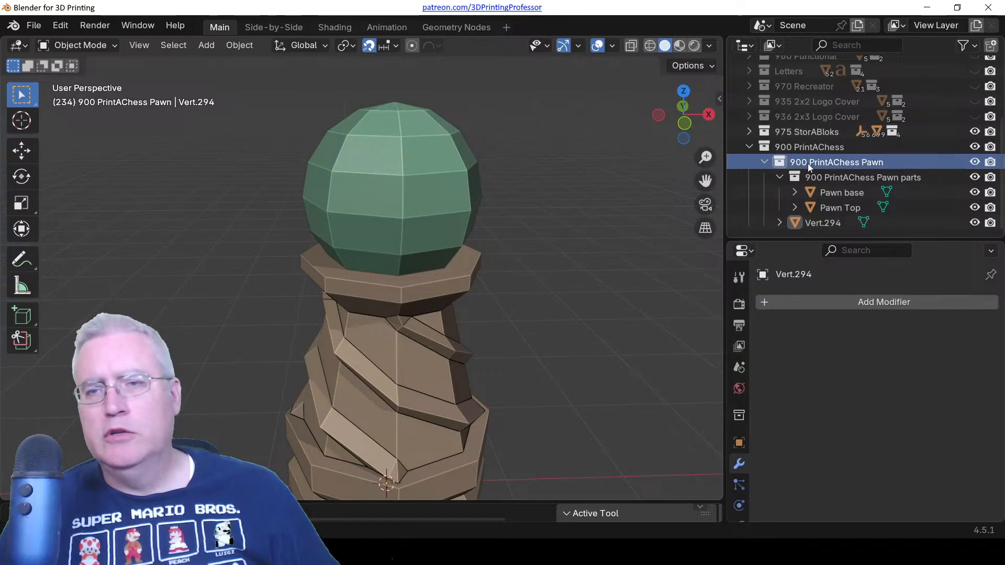
left_click(829, 221)
key("ctrl+v")
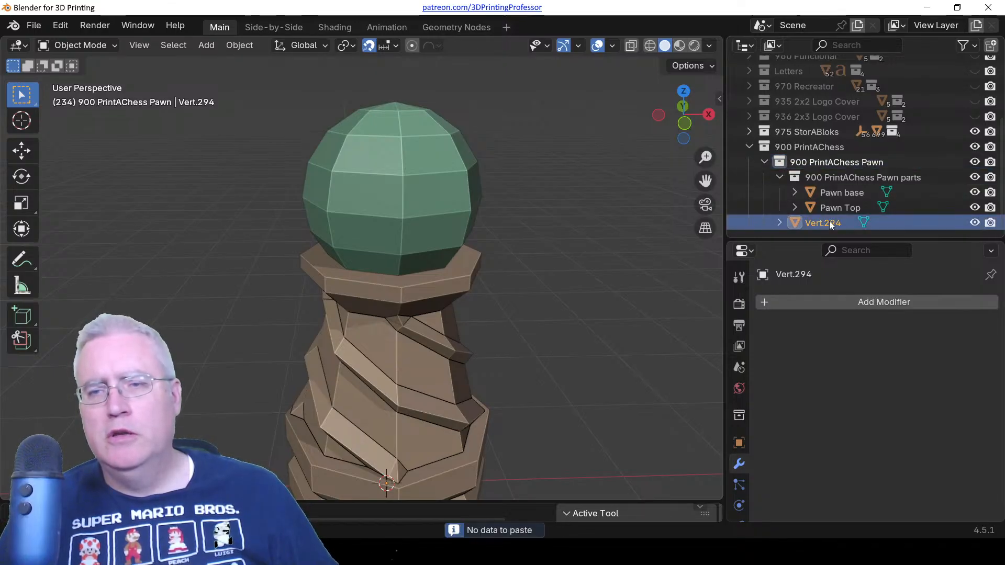
double_click(829, 221)
key("ctrl+v")
key("Return")
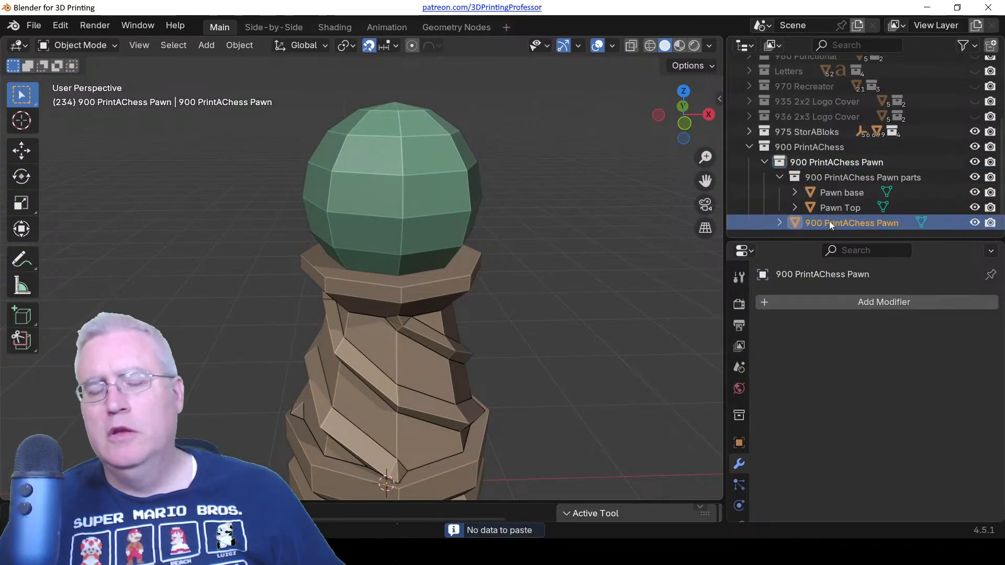
Add a Boolean Union modifier to the 900 PrintAChess Pawn object, with the 900 PrintAChess Pawn parts collection as its operand.
left_click(796, 305)
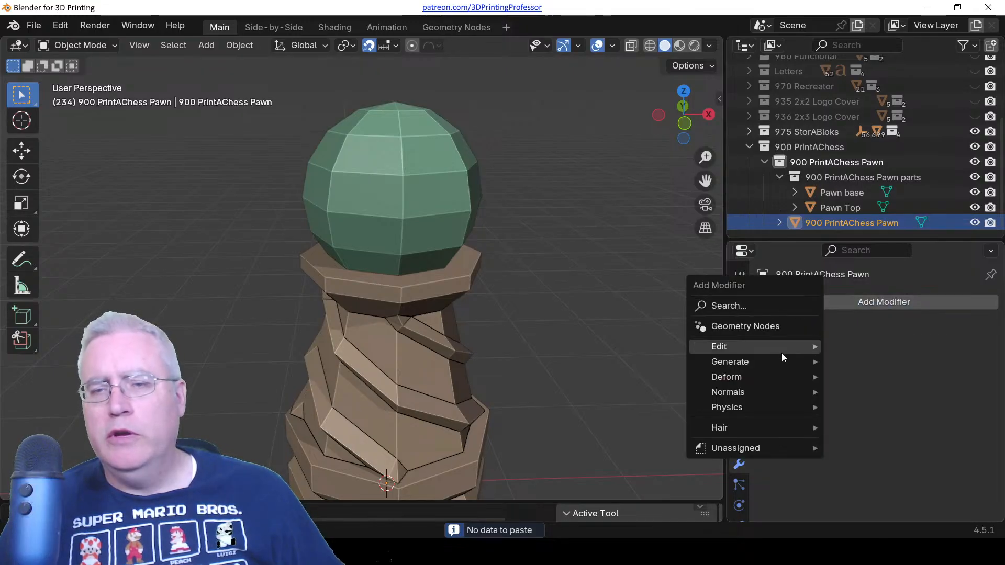
mouse_move(781, 361)
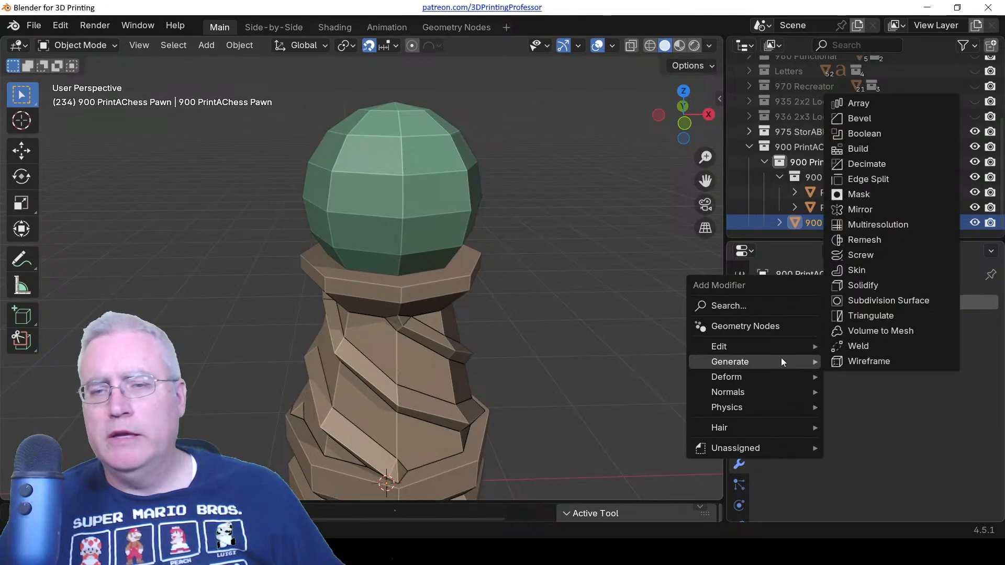
left_click(881, 135)
left_click(875, 383)
left_click(891, 402)
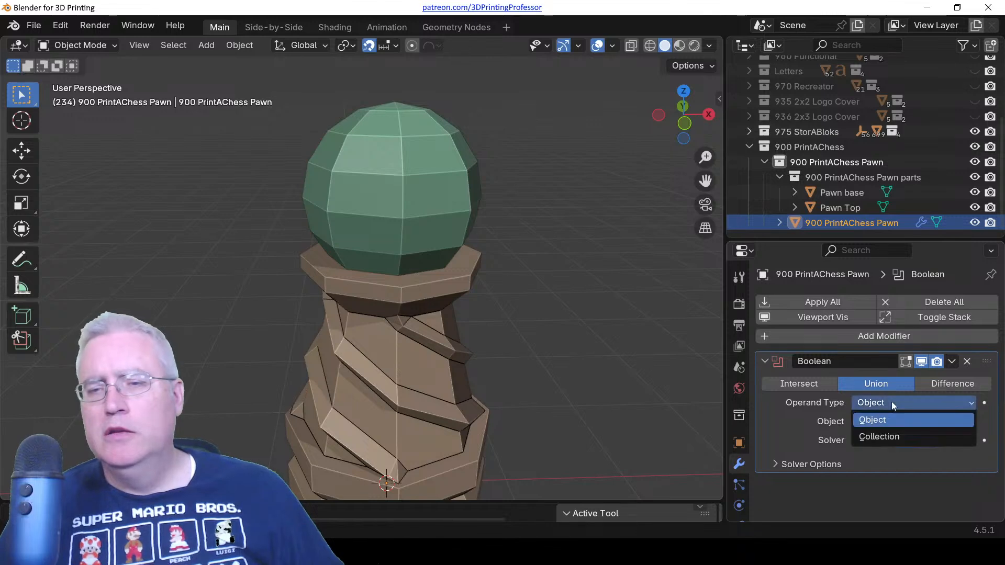
left_click(897, 433)
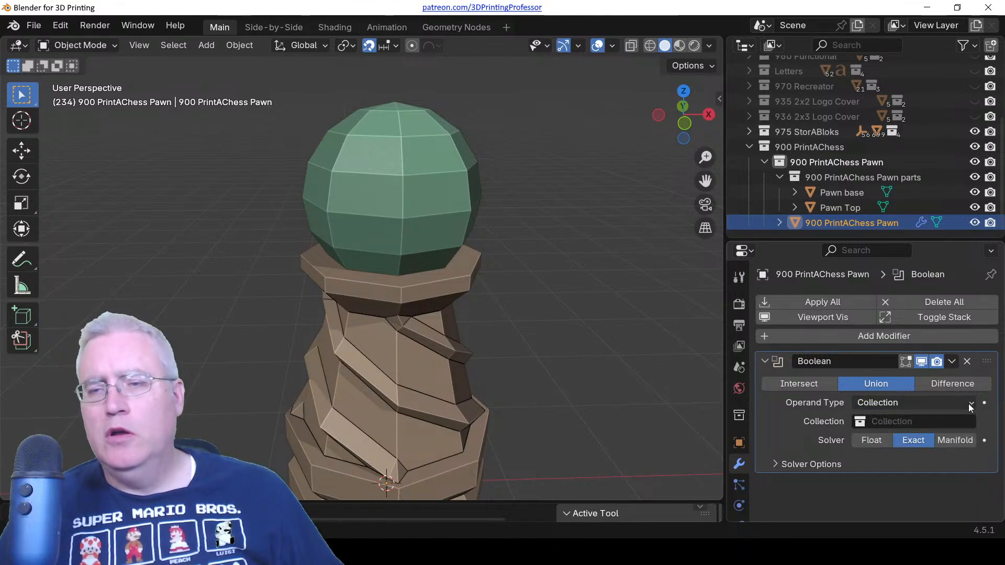
left_click(957, 423)
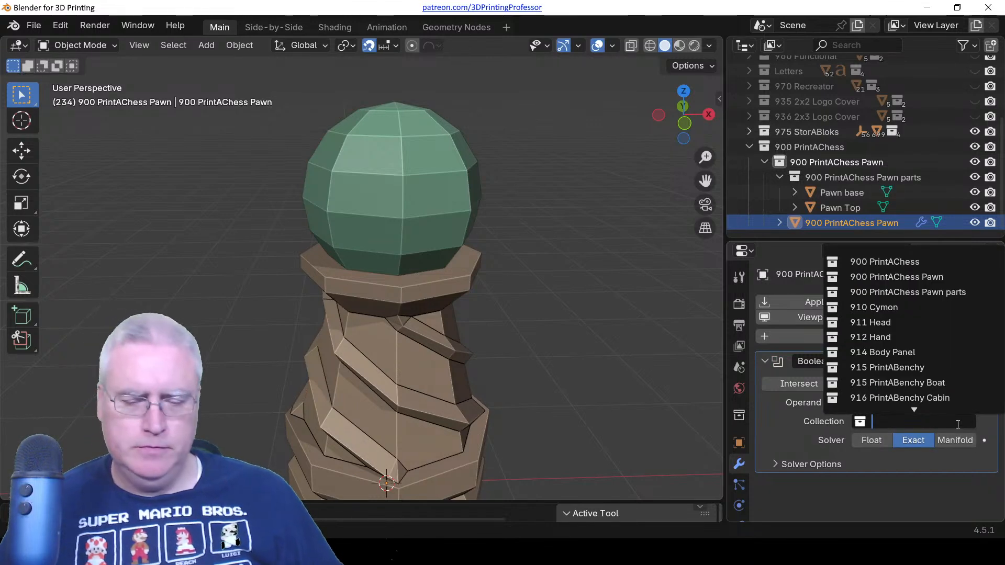
type("900")
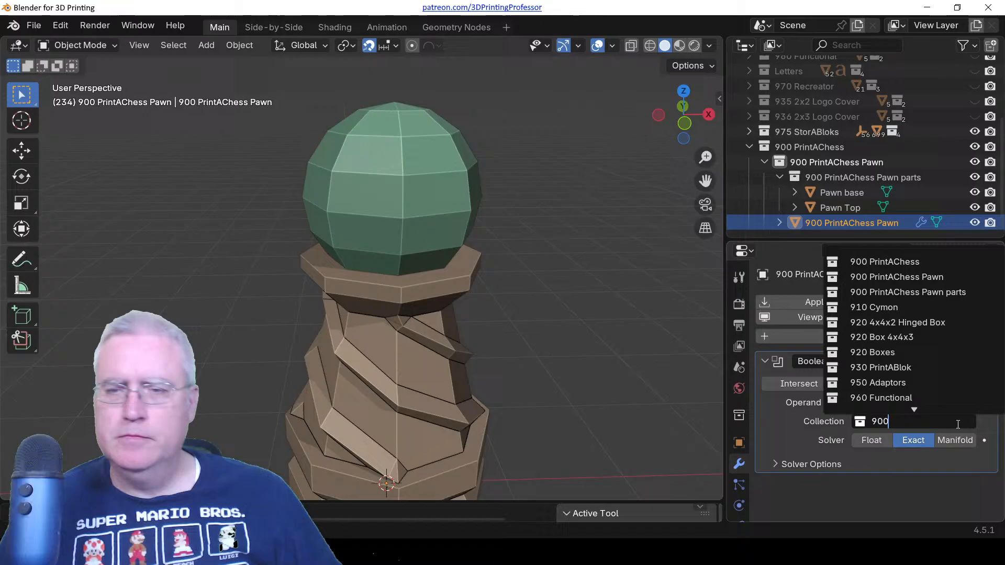
left_click(952, 295)
Isolate the combined pawn in local view, inspect its merged geometry in wireframe, and return to solid shading.
key("KP_Divide")
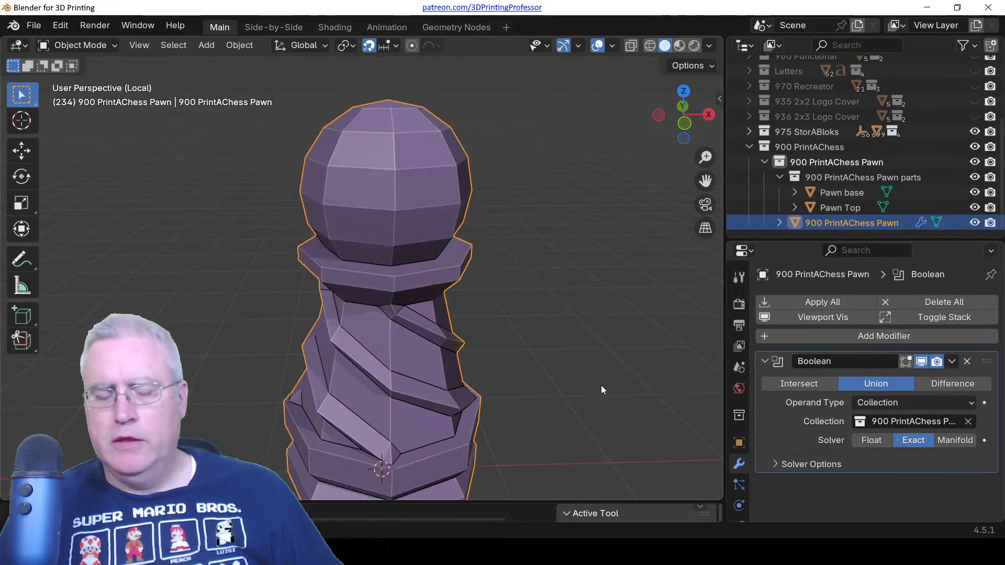
middle_click_drag(542, 401, 567, 329)
key("z")
left_click(471, 328)
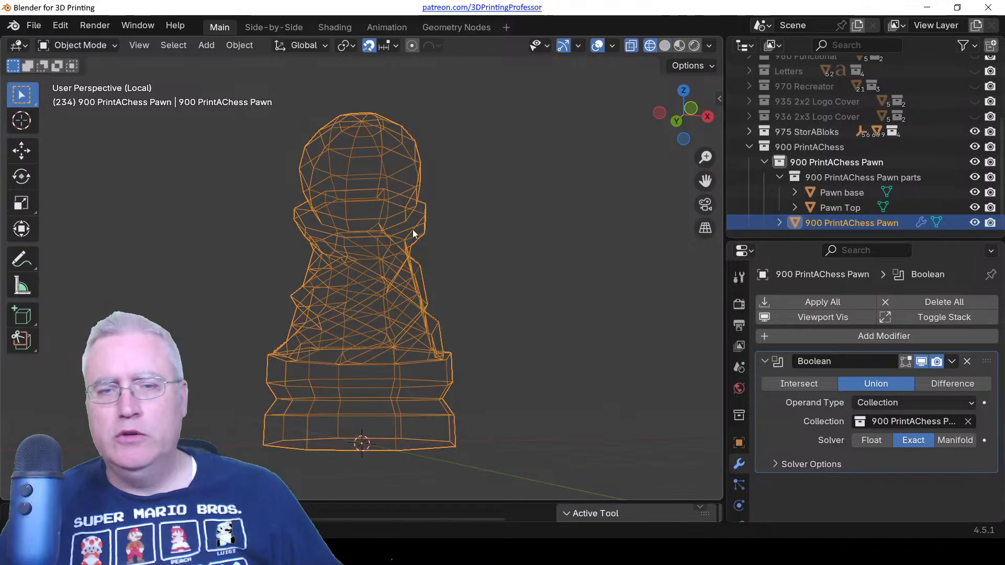
middle_click_drag(412, 229, 401, 281)
key("z")
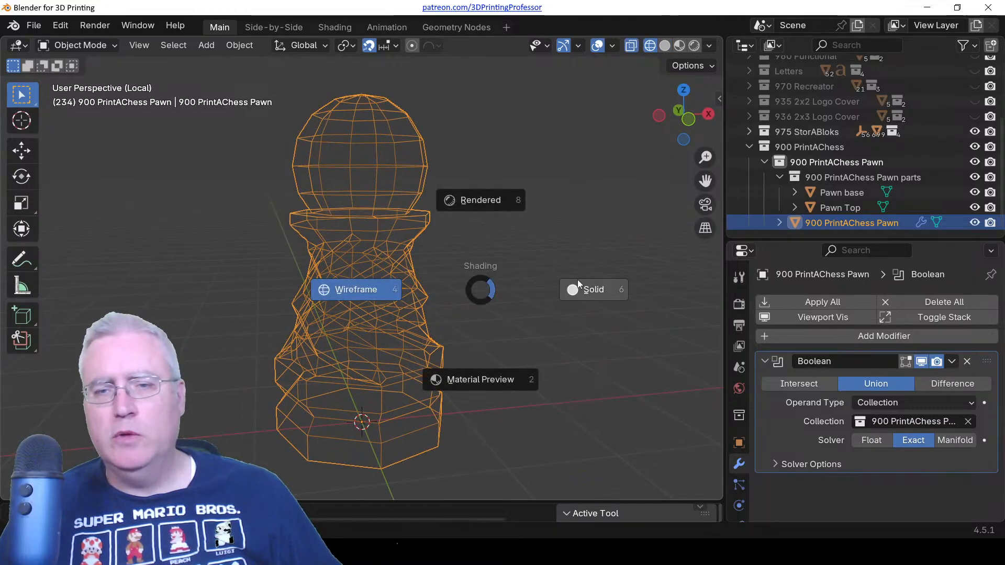
left_click(577, 281)
Add a second Boolean modifier set to Difference on the pawn, using 000 ConnectorNeg as the object to subtract.
left_click(804, 337)
mouse_move(799, 331)
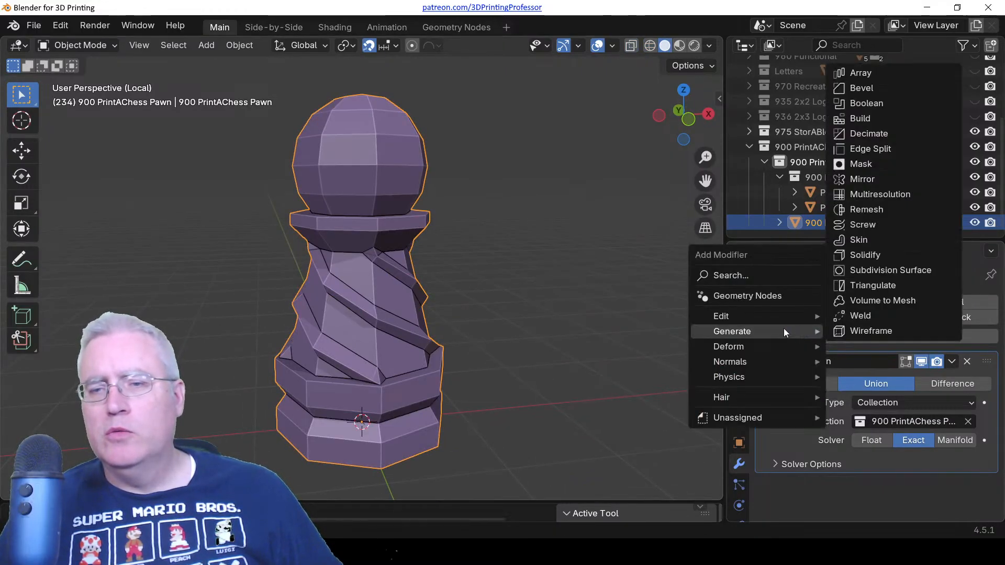
left_click(873, 104)
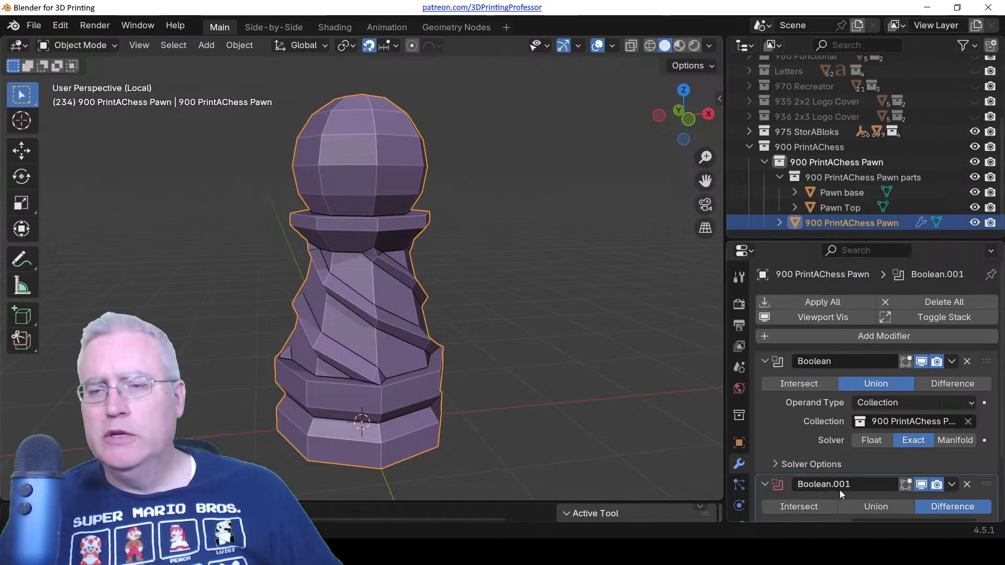
scroll(840, 490, "down", 3)
left_click(901, 469)
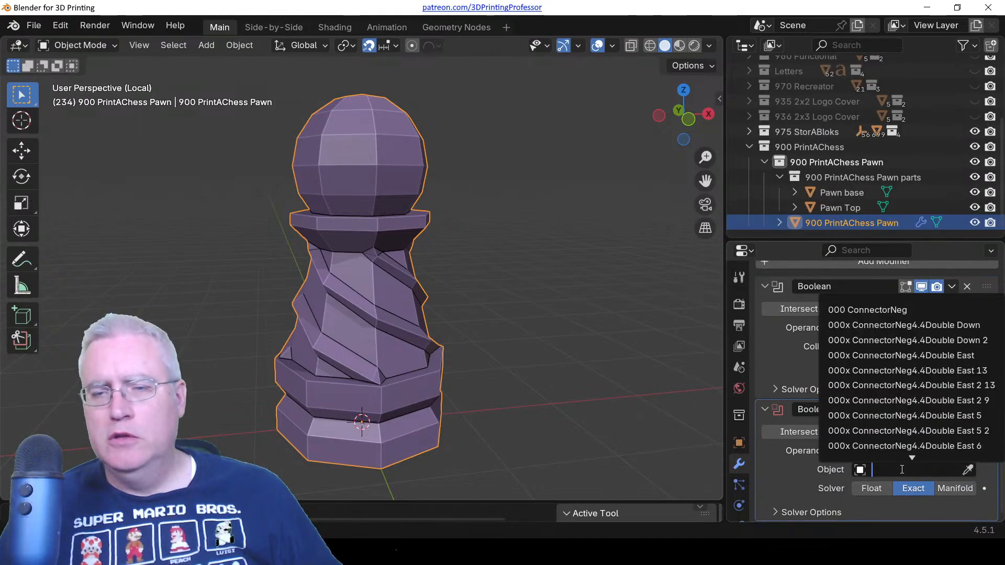
type("000")
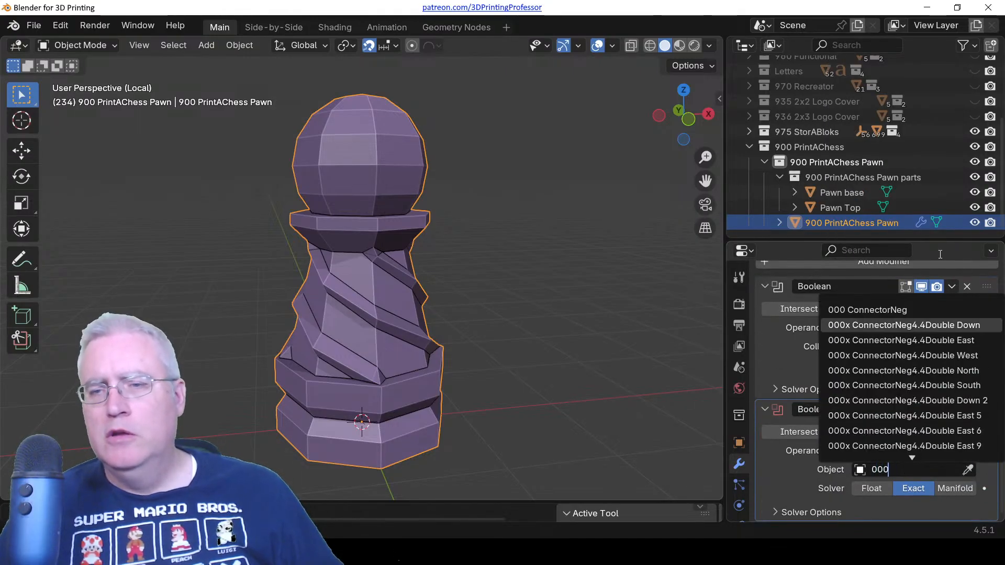
left_click(868, 310)
Inspect the isolated pawn from several sides and finish in the front orthographic view.
middle_click_drag(491, 438, 246, 362)
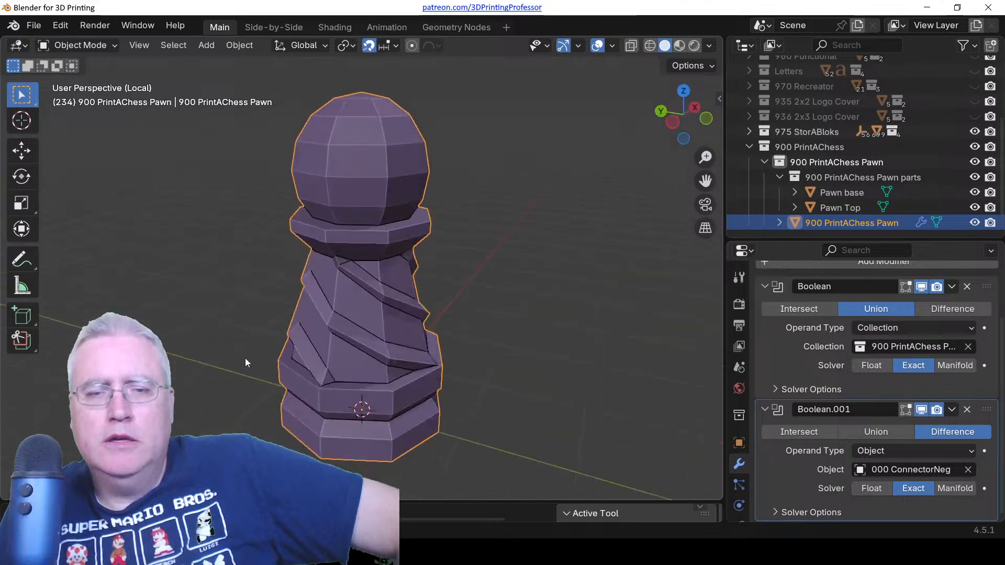
middle_click_drag(337, 331, 327, 303)
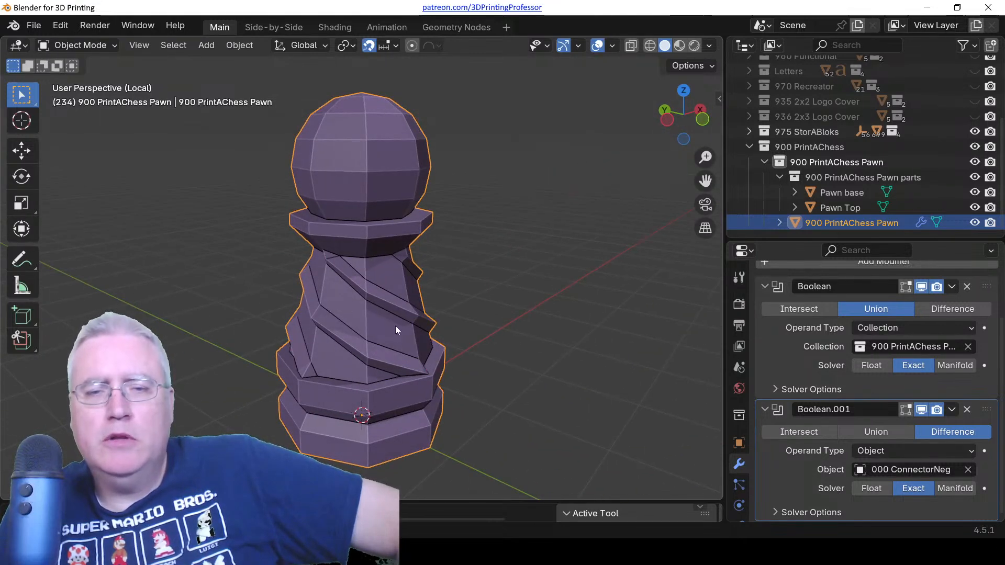
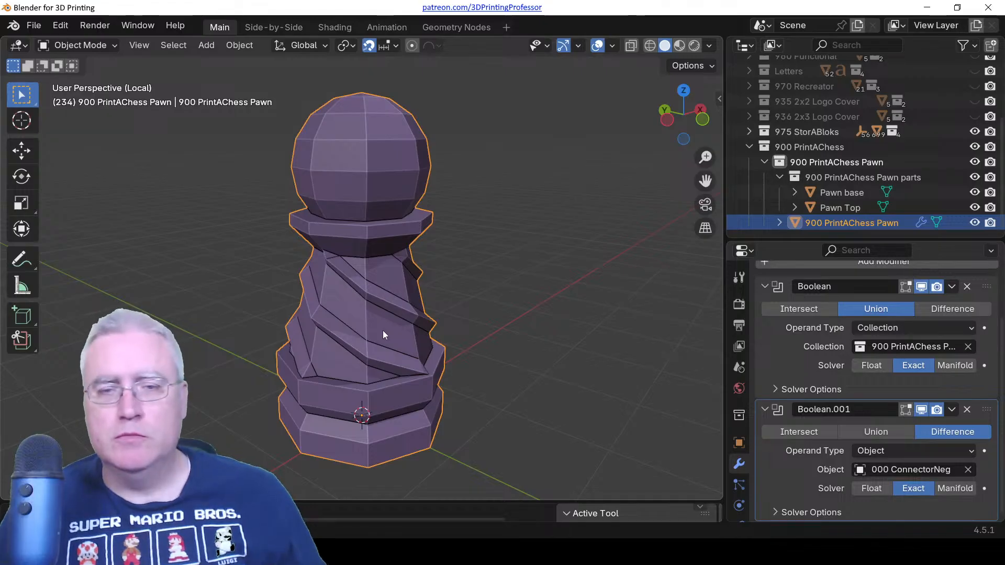
key("KP_1")
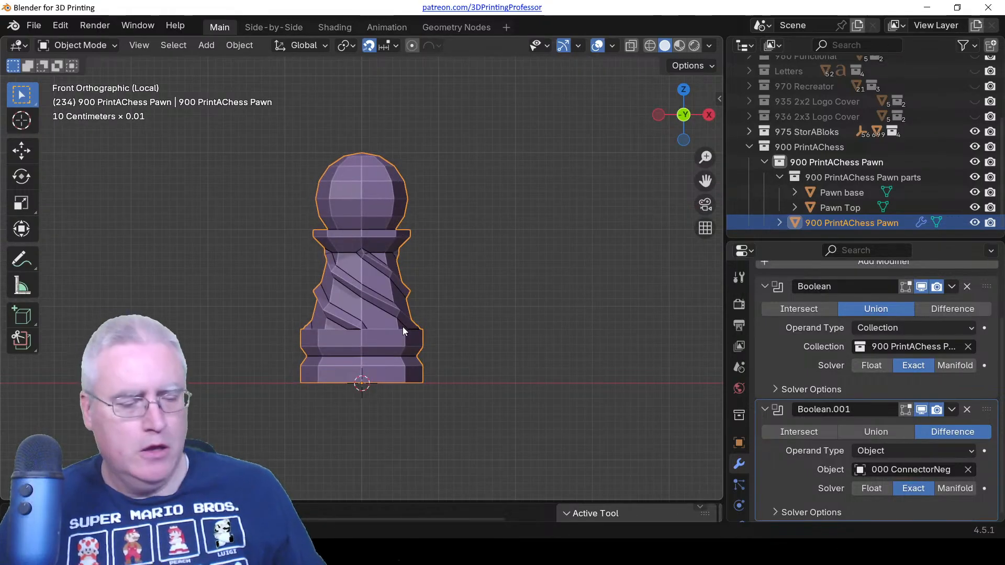
Export the combined pawn as the STL file 900 Novelty- 900 PrintAChess Pawn.stl.
key("ctrl+shift+e")
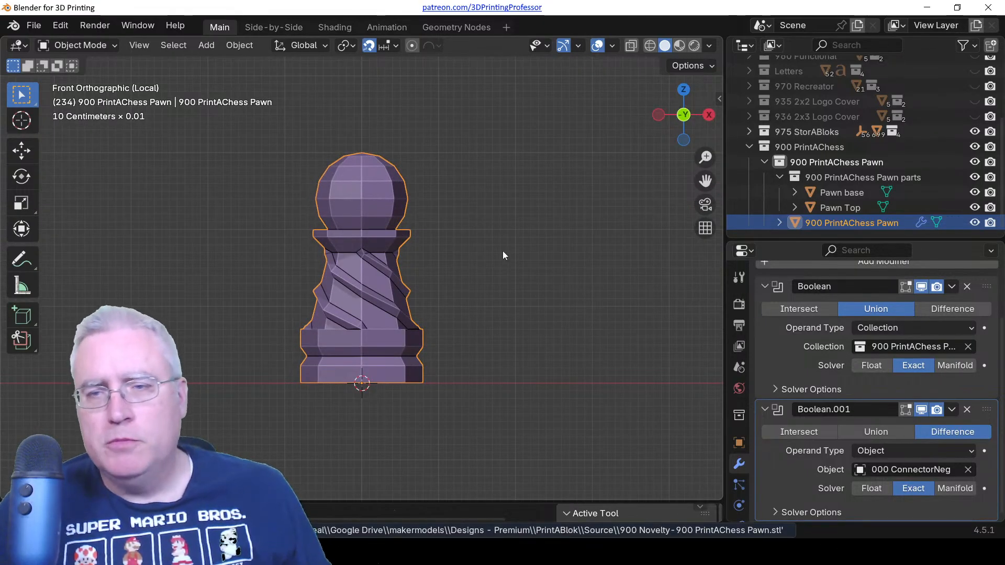
middle_click_drag(503, 256, 529, 266)
Create a new collection inside 900 PrintAChess and name it 900 PrintAChess Rook.
left_click(779, 177)
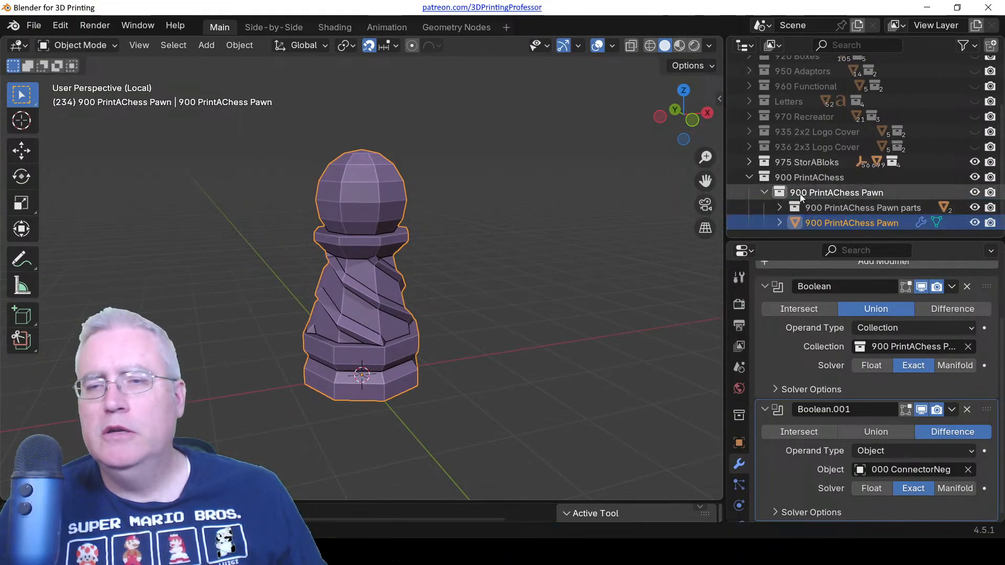
left_click(765, 193)
left_click(780, 208)
right_click(781, 208)
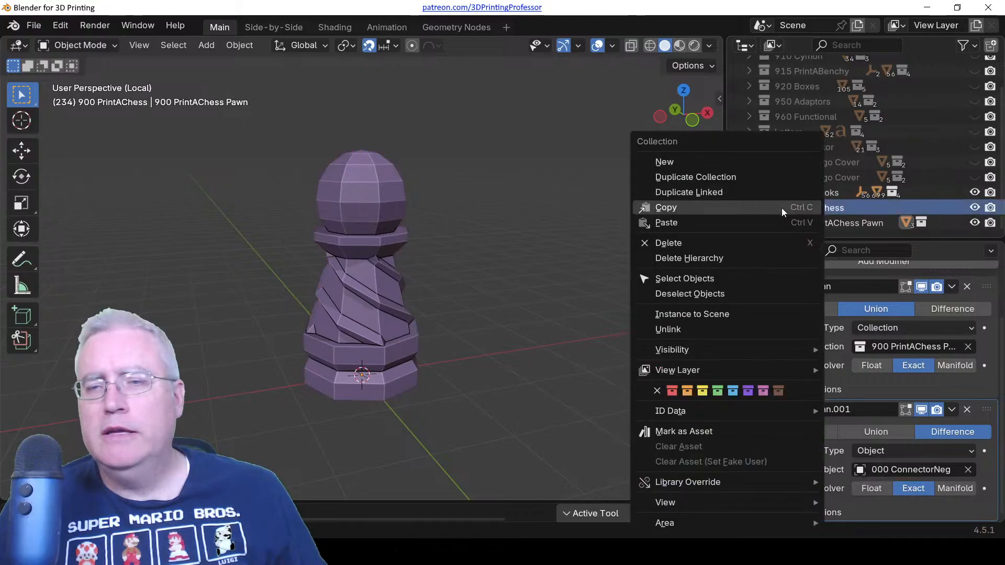
left_click(780, 162)
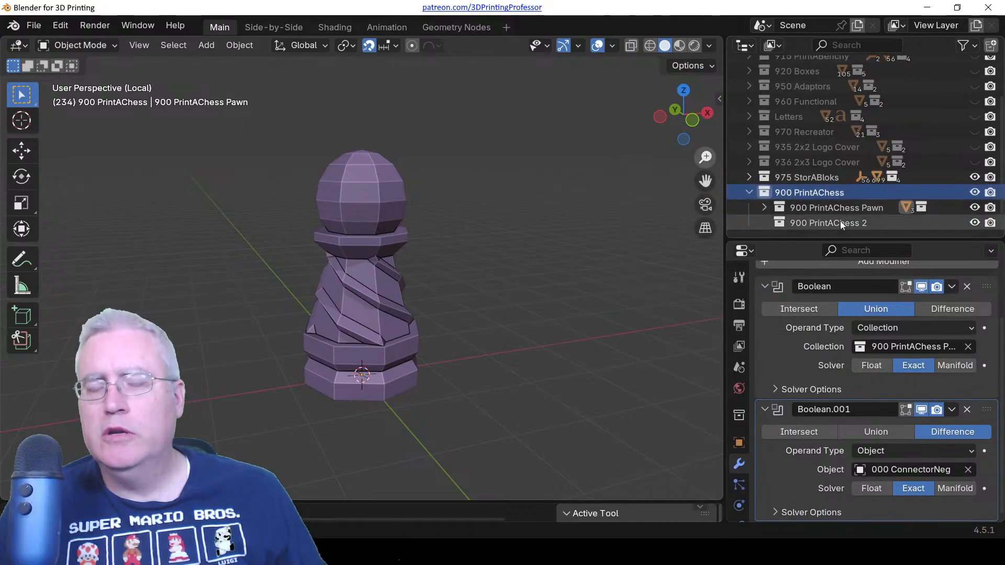
left_click(841, 225)
double_click(847, 223)
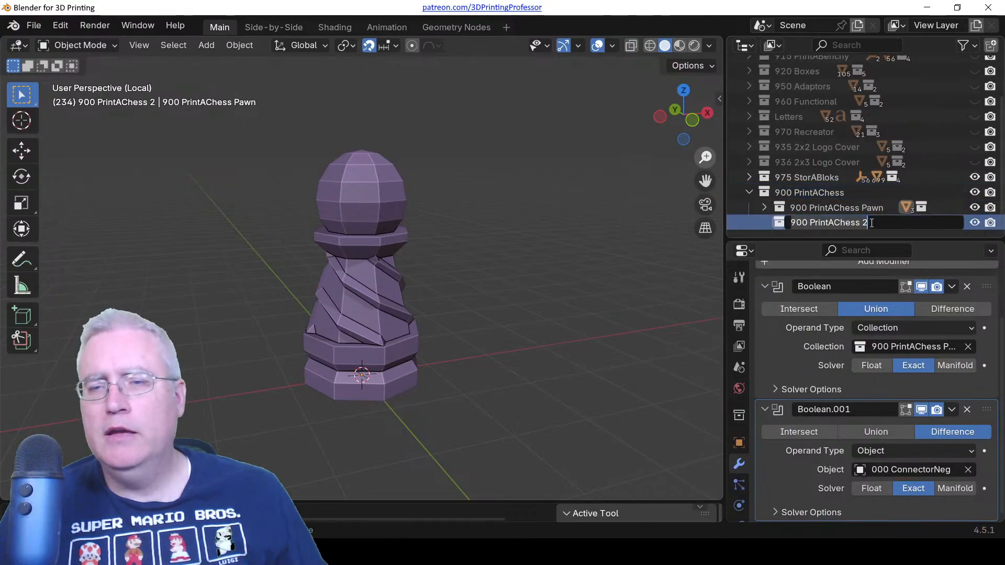
left_click(879, 222)
key("BackSpace")
type("Ro")
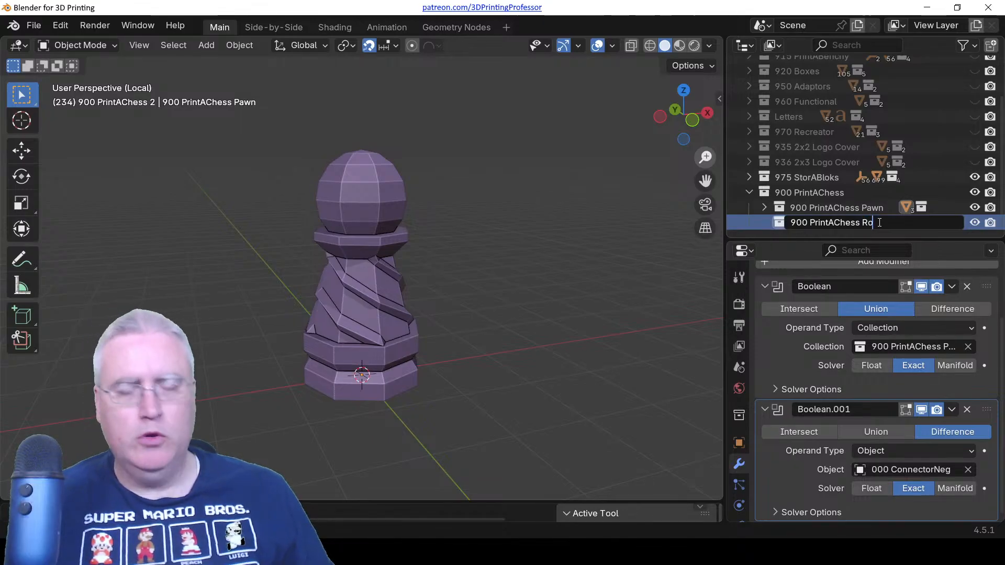
type("ok")
key("Return")
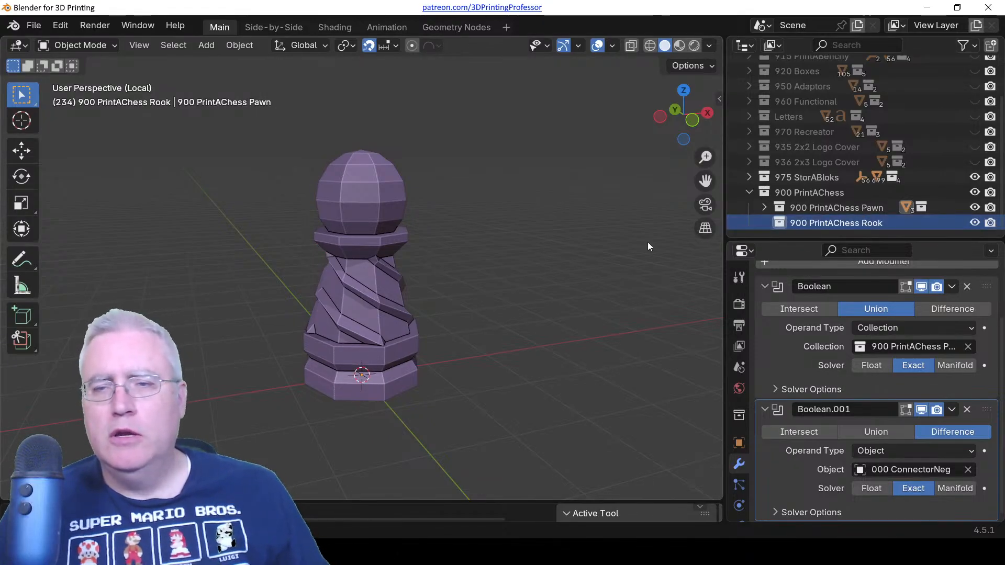
Turn off the viewport display of all modifiers on the 900 PrintAChess Pawn object and leave local view.
left_click(765, 207)
scroll(790, 201, "down", 2)
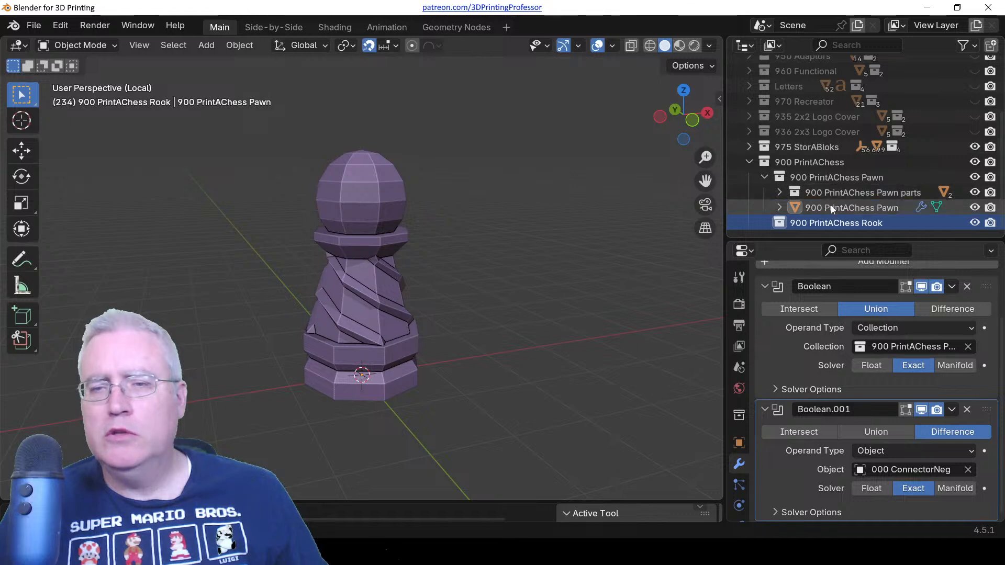
left_click(832, 208)
scroll(838, 285, "up", 3)
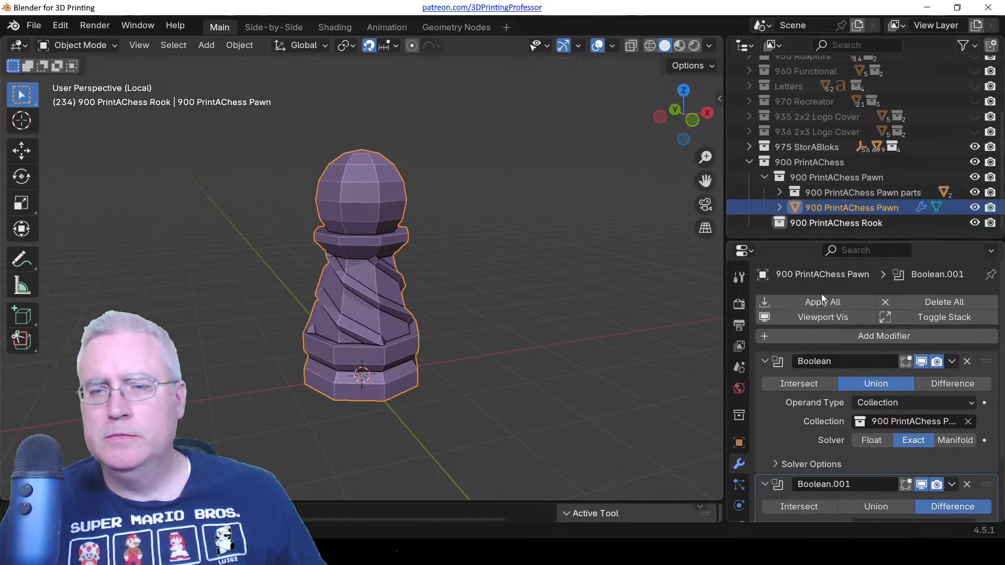
left_click(822, 317)
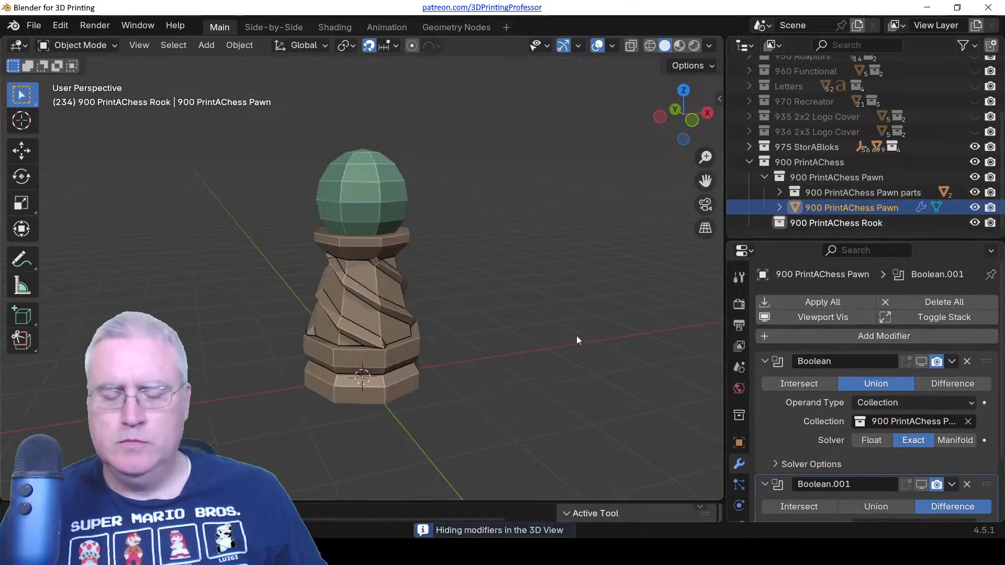
Duplicate the pawn base in place and move the copy into the 900 PrintAChess Rook collection.
key("KP_1")
left_click(435, 428)
scroll(436, 428, "down", 4)
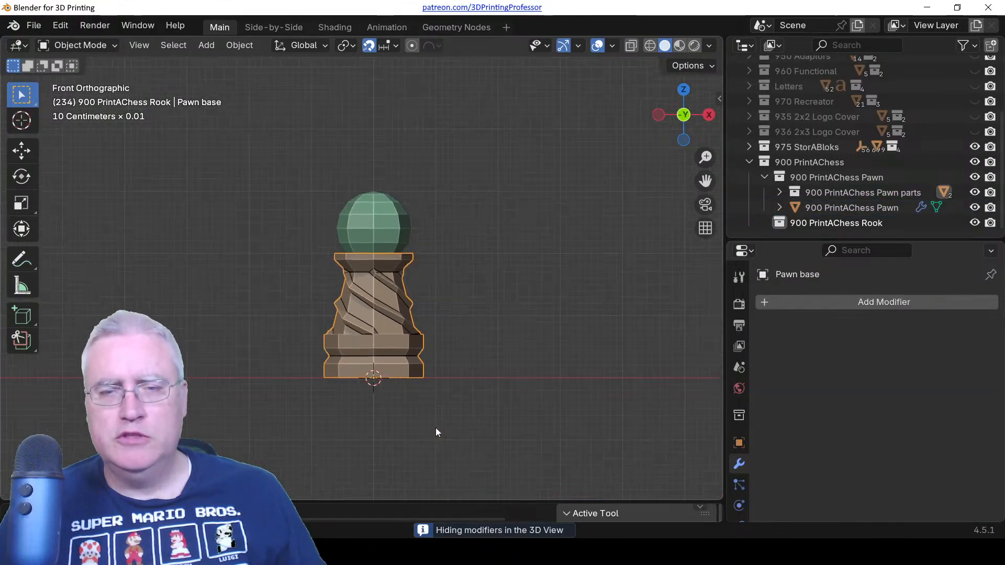
scroll(406, 360, "up", 3)
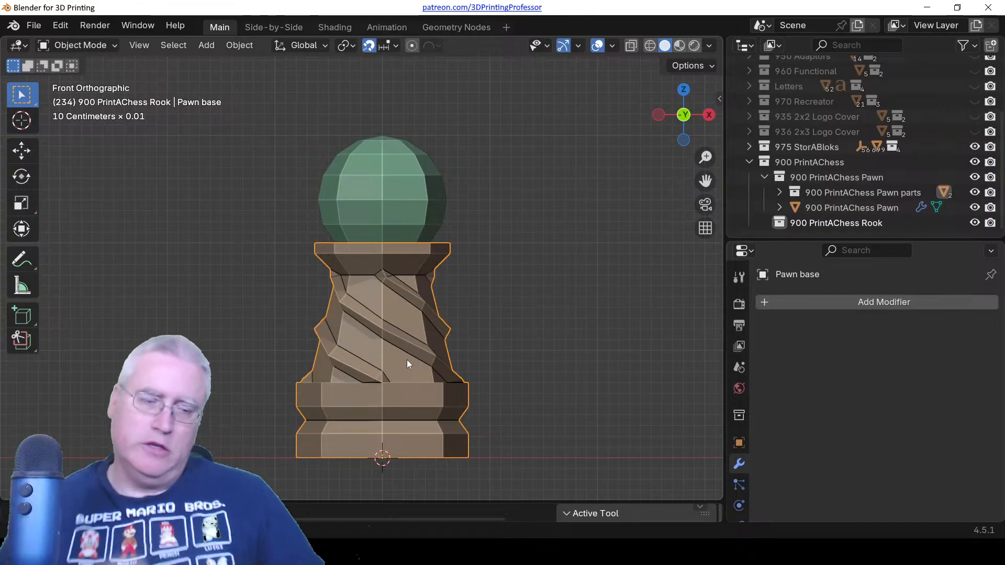
key("shift+d")
right_click(407, 359)
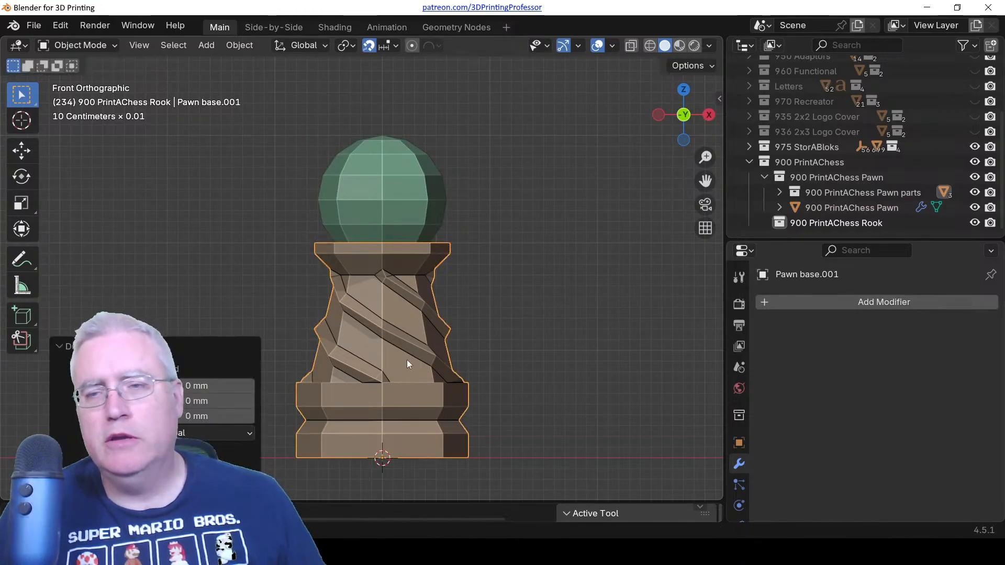
key("m")
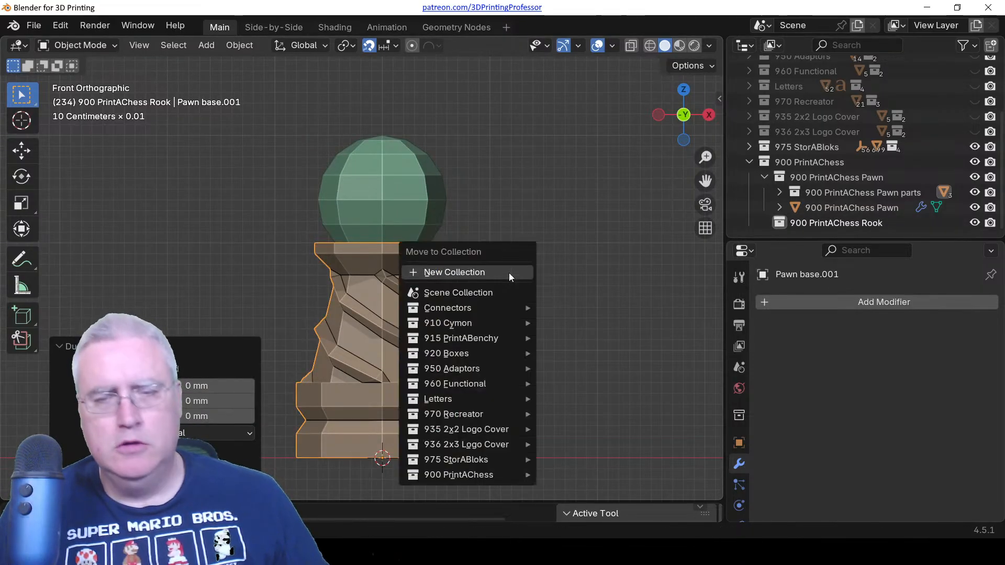
mouse_move(494, 479)
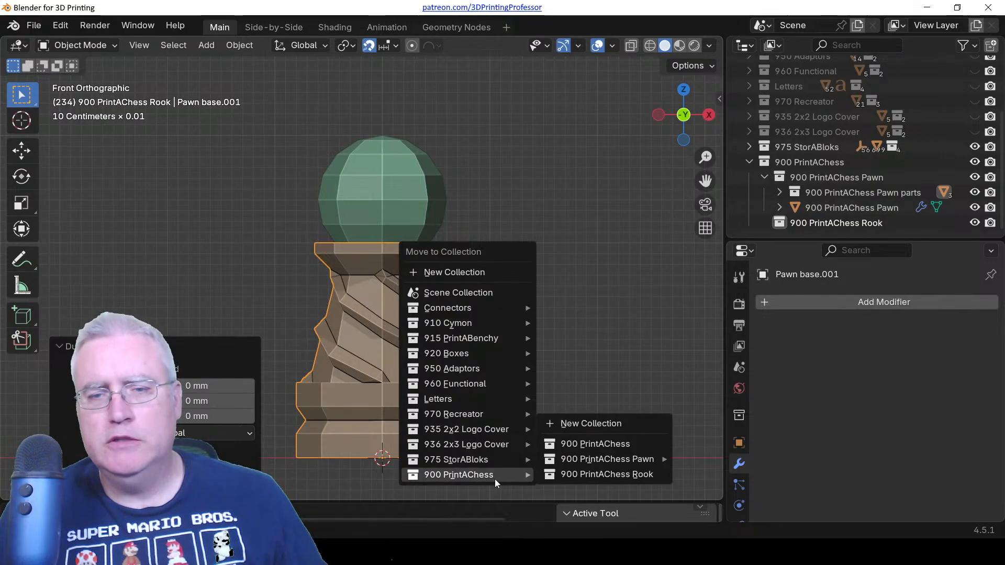
left_click(597, 476)
Create a subcollection inside 900 PrintAChess Rook and name it 900 PrintAChess Rook Parts.
right_click(831, 222)
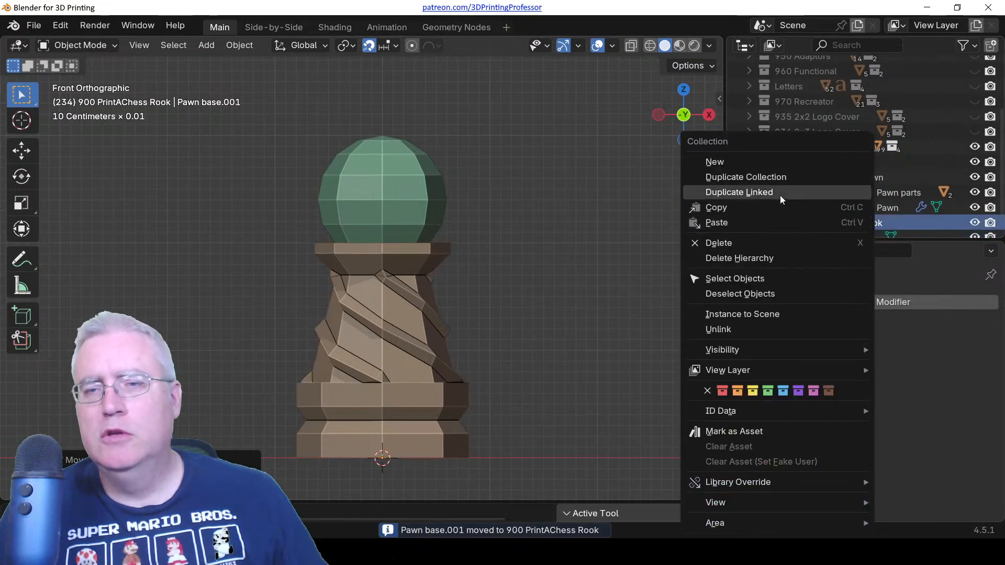
left_click(760, 164)
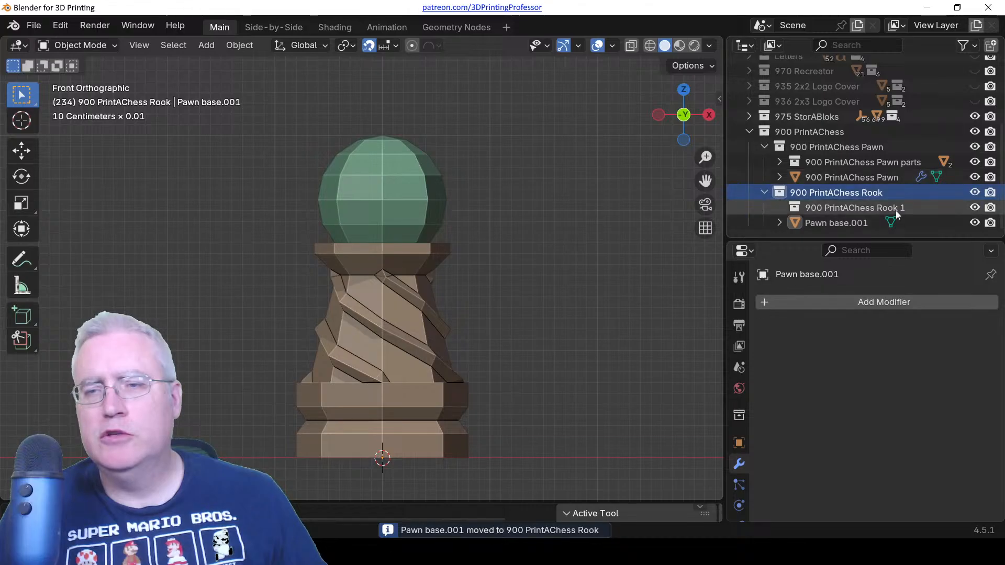
double_click(897, 208)
key("BackSpace")
type("Parts")
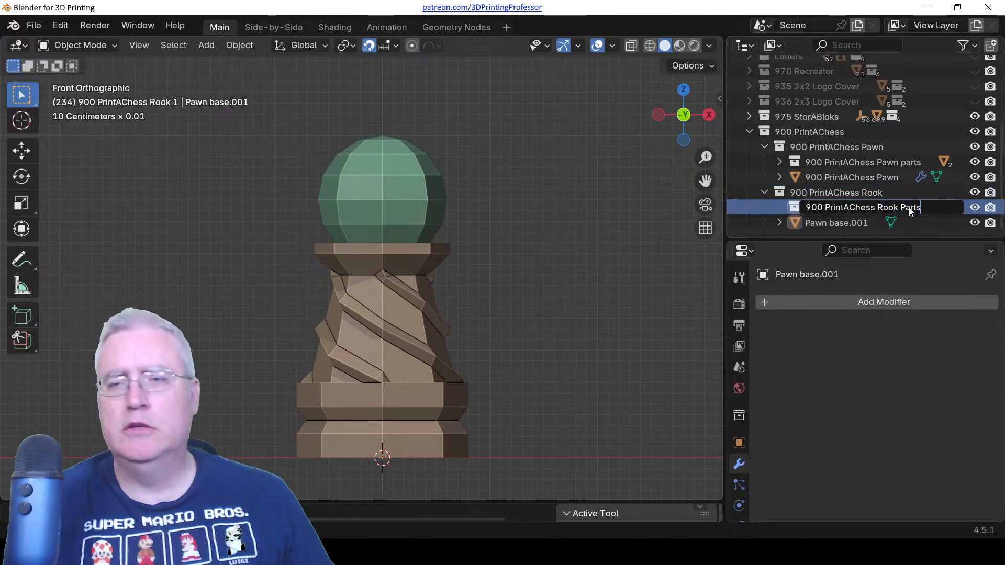
key("Return")
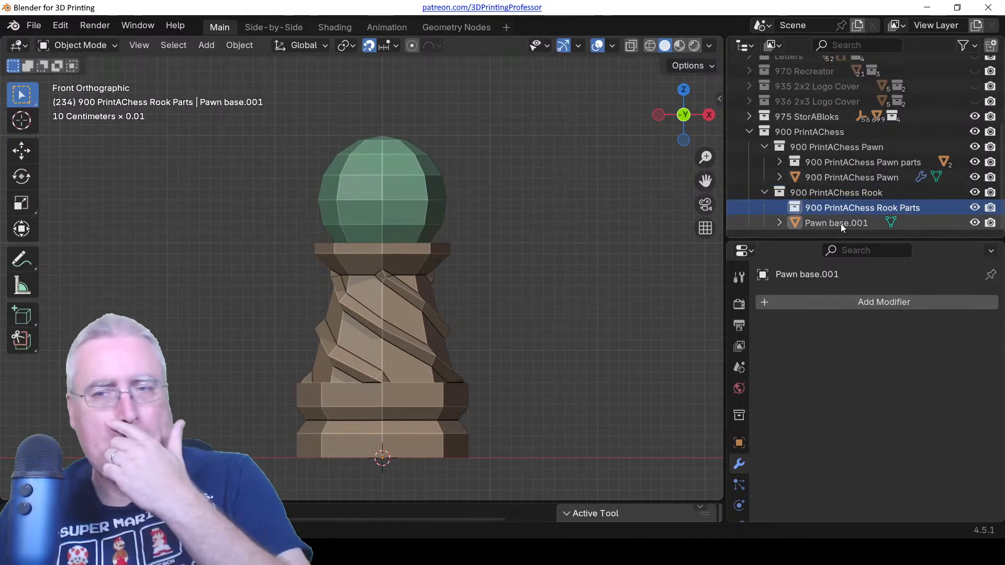
Move the duplicated base into 900 PrintAChess Rook Parts and hide the 900 PrintAChess Pawn collection.
left_click_drag(841, 224, 843, 214)
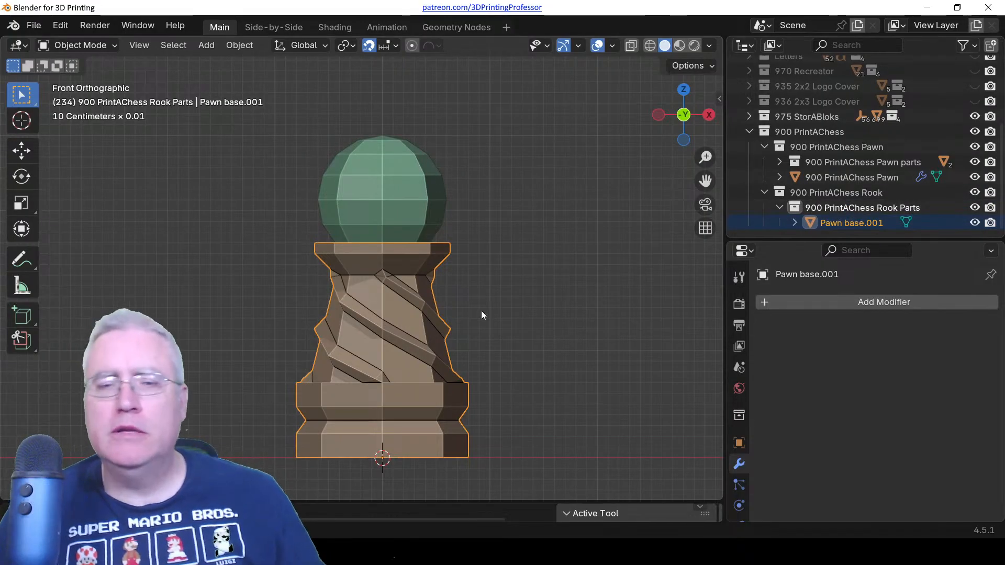
scroll(481, 310, "down", 2)
scroll(469, 293, "up", 3)
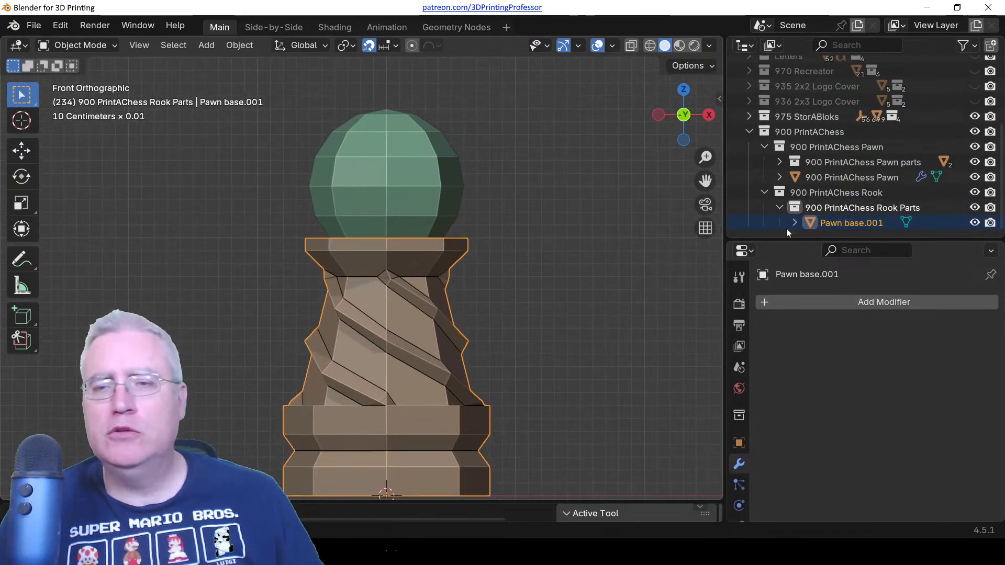
left_click(972, 147)
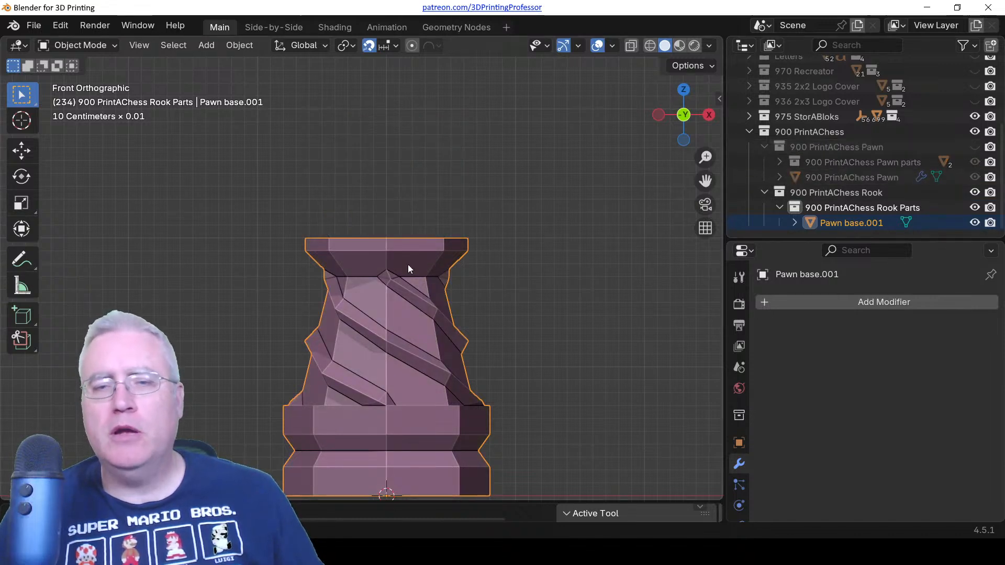
Delete the vertices of the spiral midsection of the duplicated base, keeping the upper collar and the lower base's top edge loop.
key("Tab")
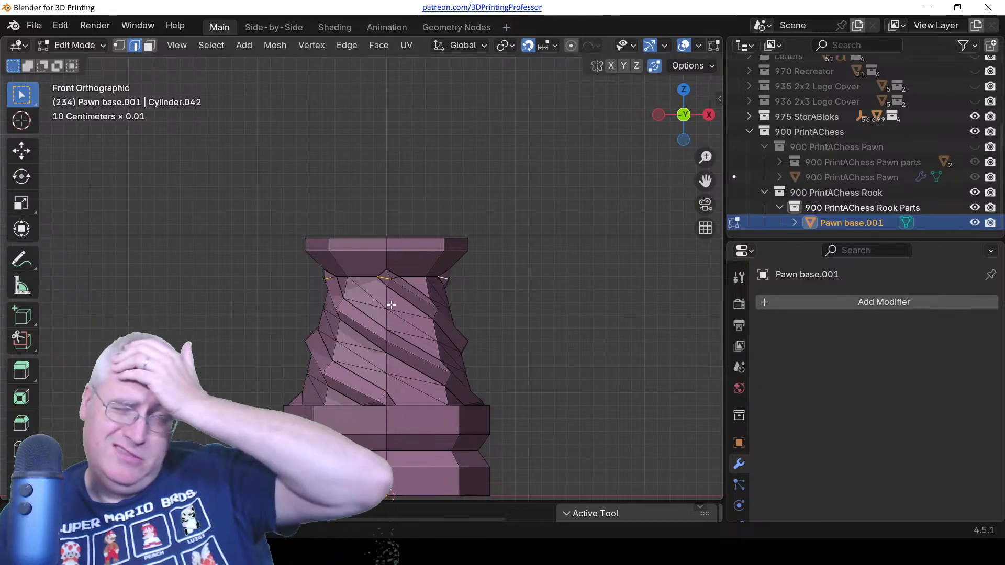
key("z")
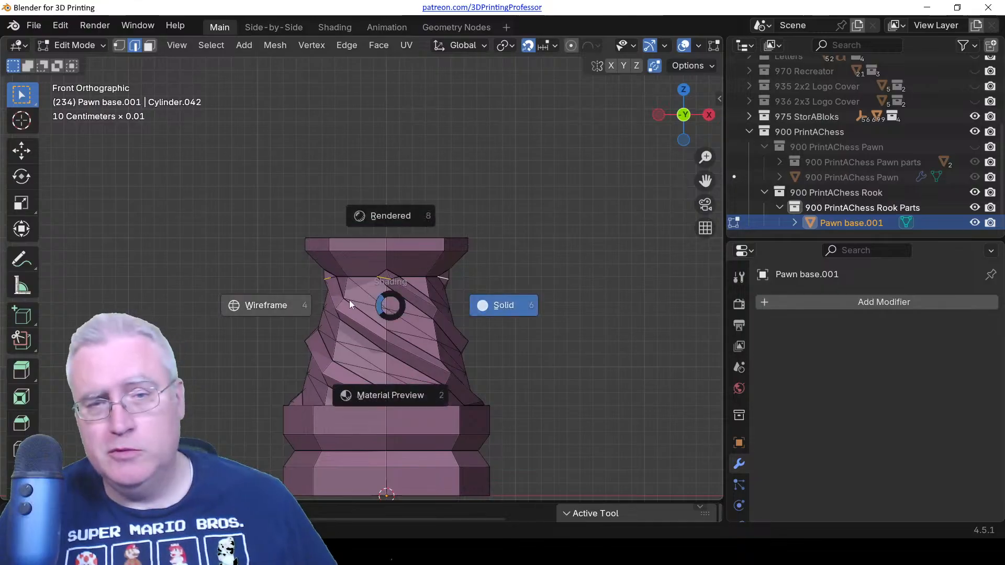
left_click(278, 290)
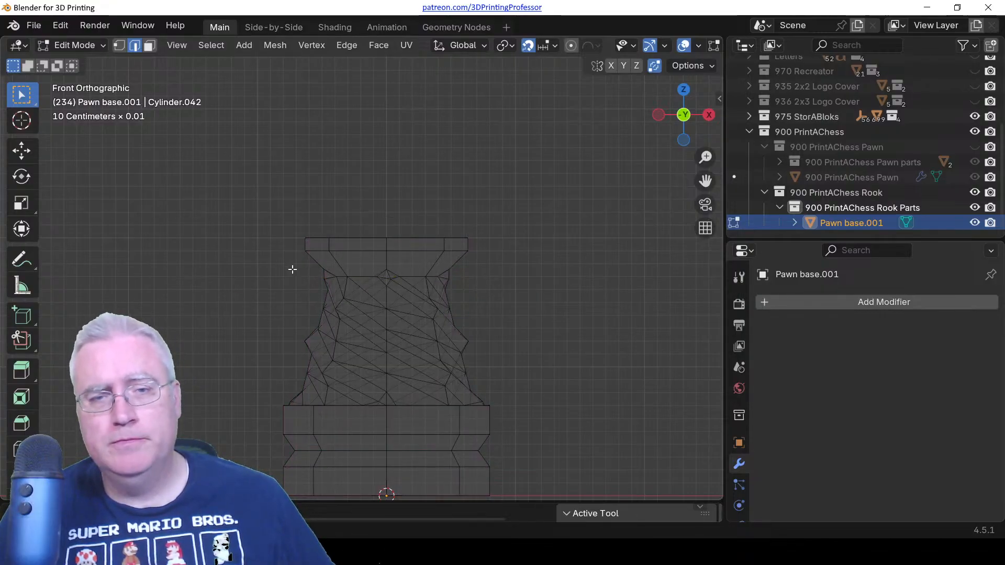
key("1")
left_click_drag(272, 258, 560, 405)
middle_click_drag(560, 374, 562, 405)
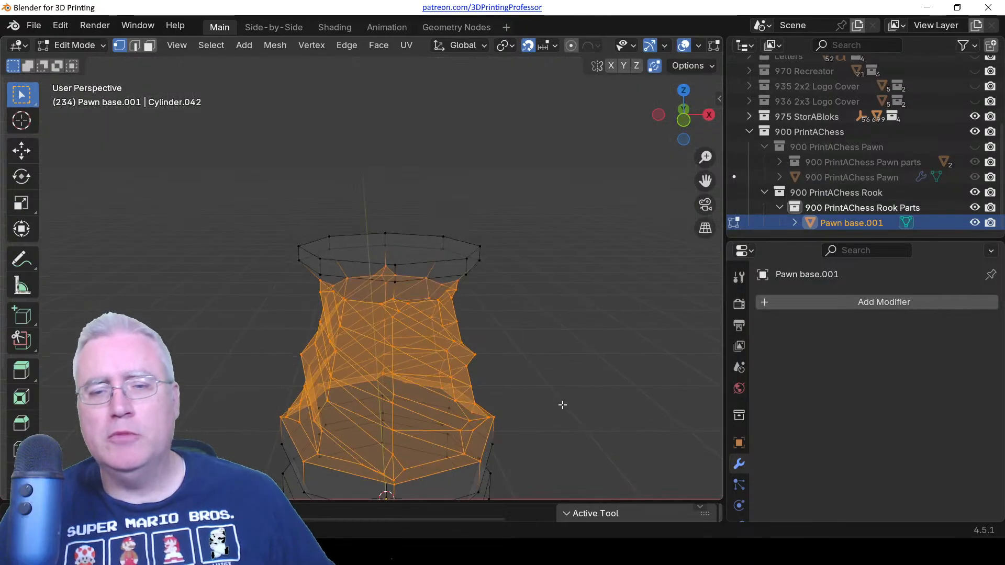
left_click(463, 468, "alt+shift")
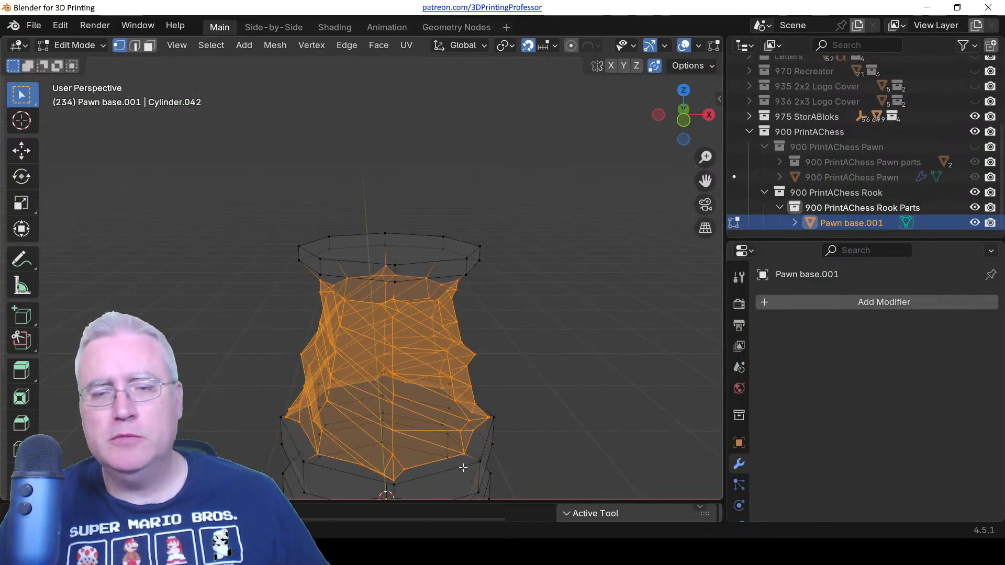
key("x")
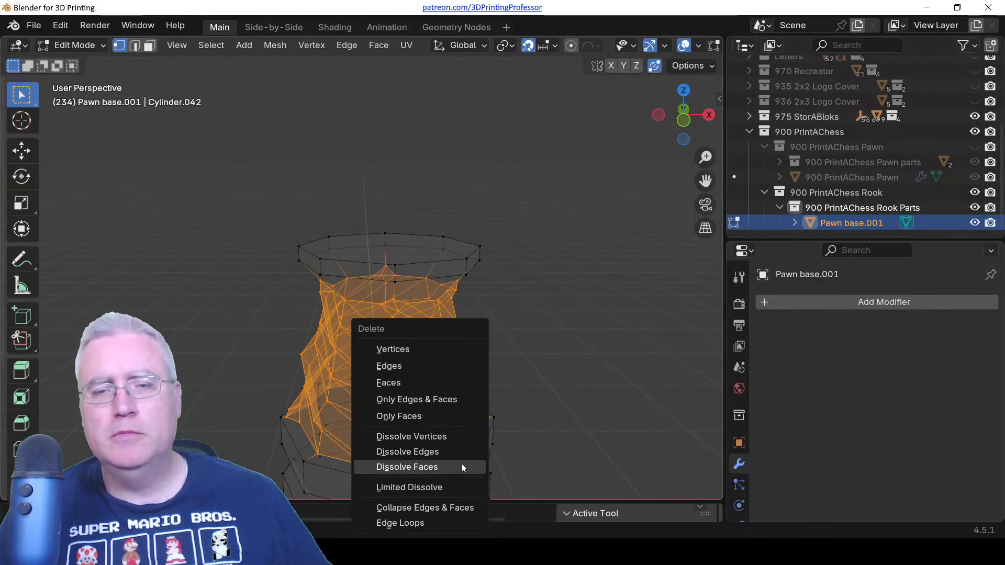
left_click(422, 350)
Bridge the collar's lower edge loop with the lower base's top edge loop to form a plain tapered body.
left_click(409, 278, "alt")
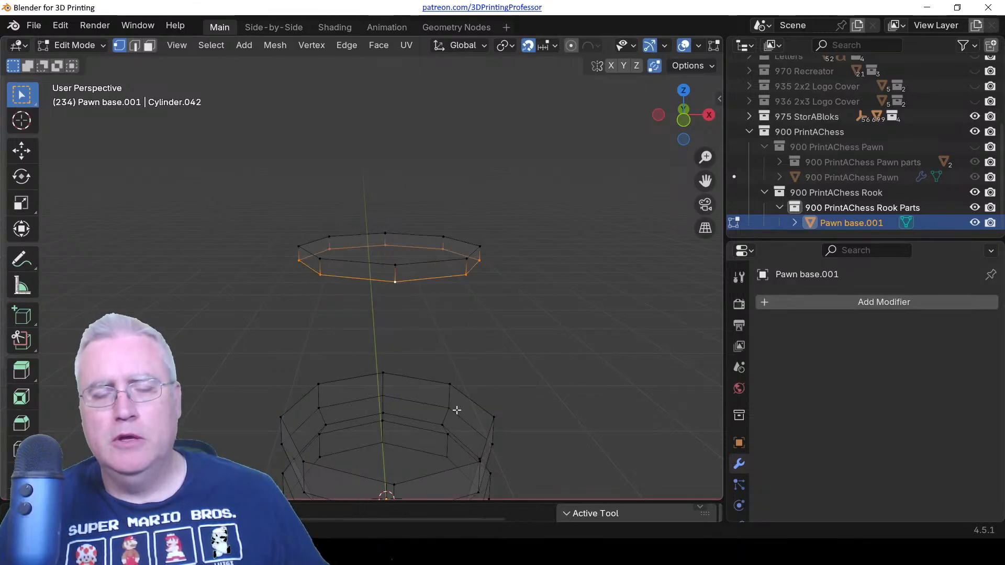
left_click(449, 468, "alt+shift")
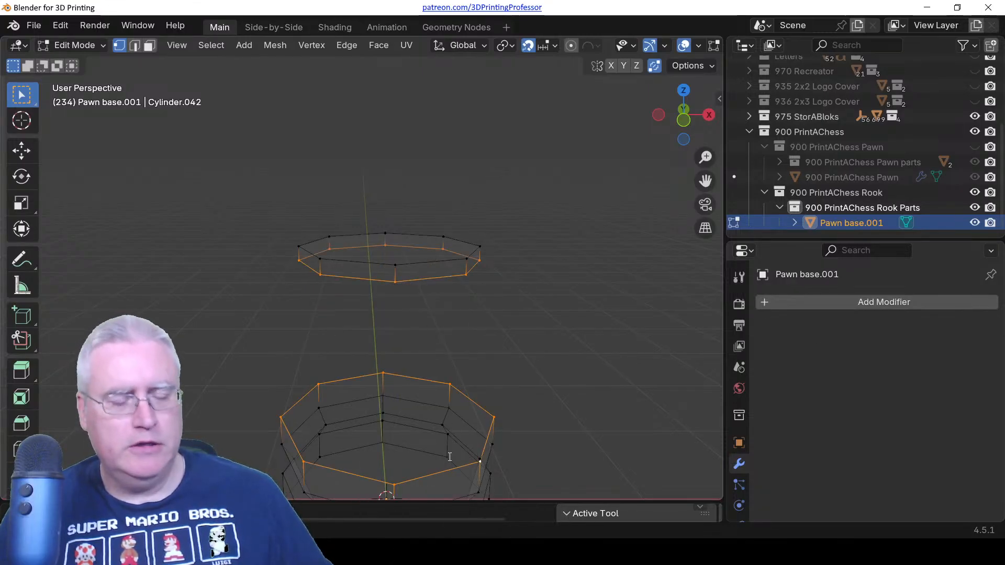
key("F3")
key("Return")
key("F3")
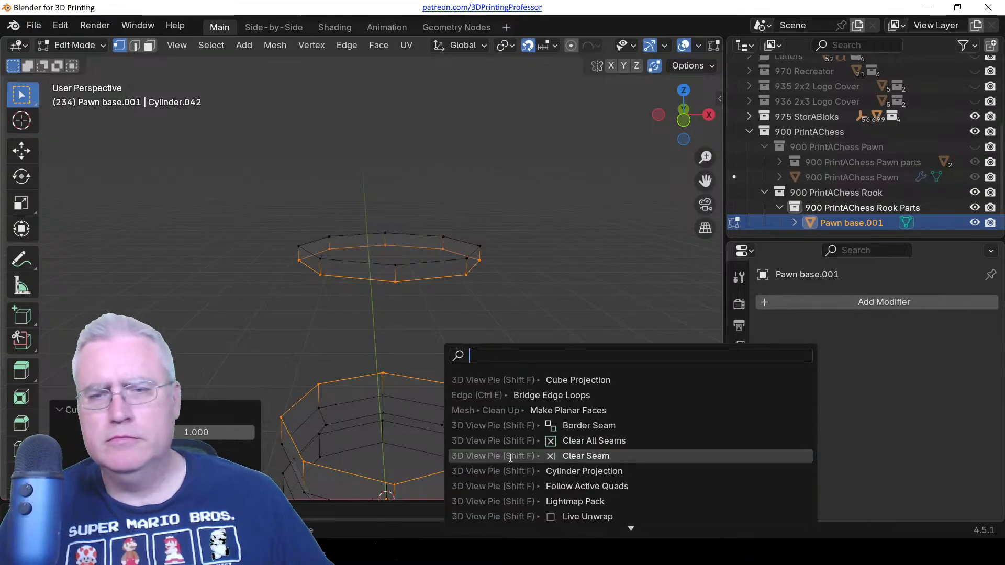
type("br")
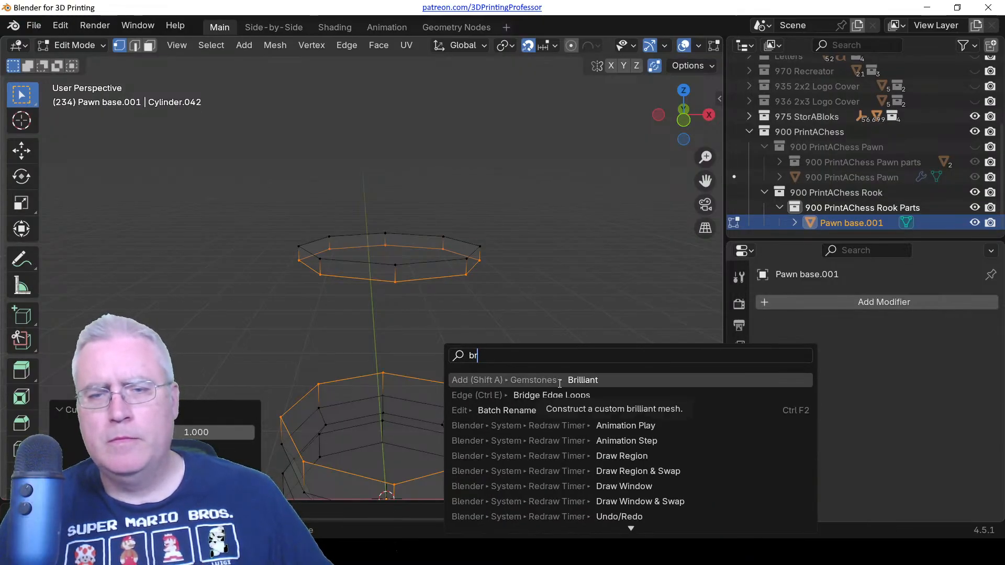
type("id")
left_click(560, 375)
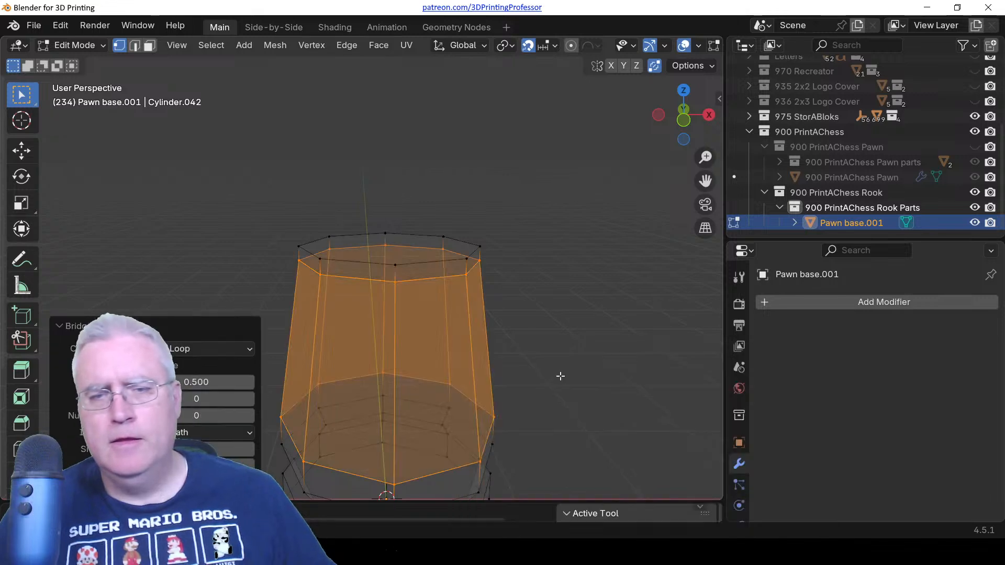
Add an edge loop in the upper part of the tapered body and scale it to about 0.71 to form a neck.
key("KP_1")
key("ctrl+r")
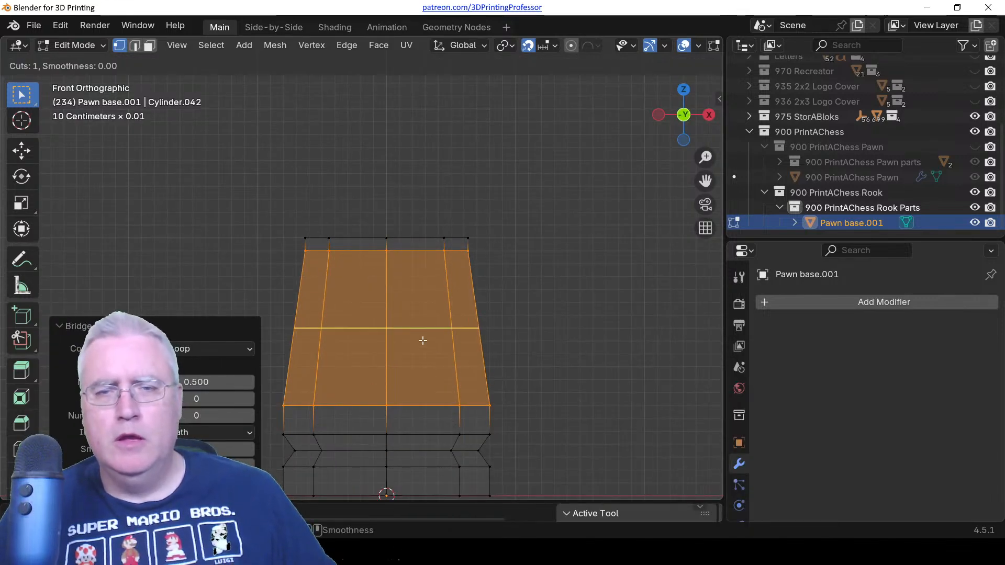
left_click(424, 330)
right_click(431, 297)
key("s")
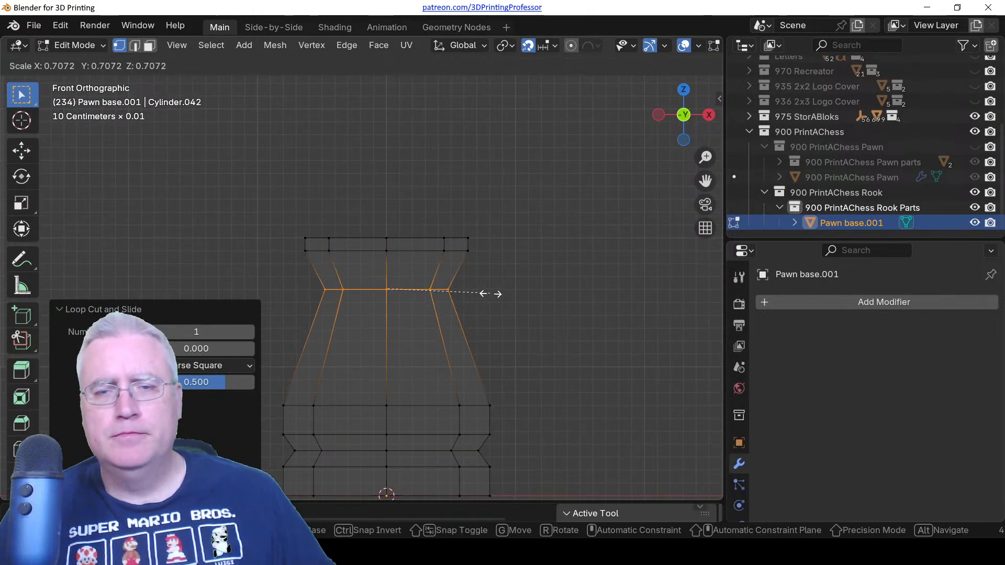
left_click(484, 292)
Raise the collar together with the neck loop about 3.67 mm along Z.
left_click_drag(273, 209, 503, 319)
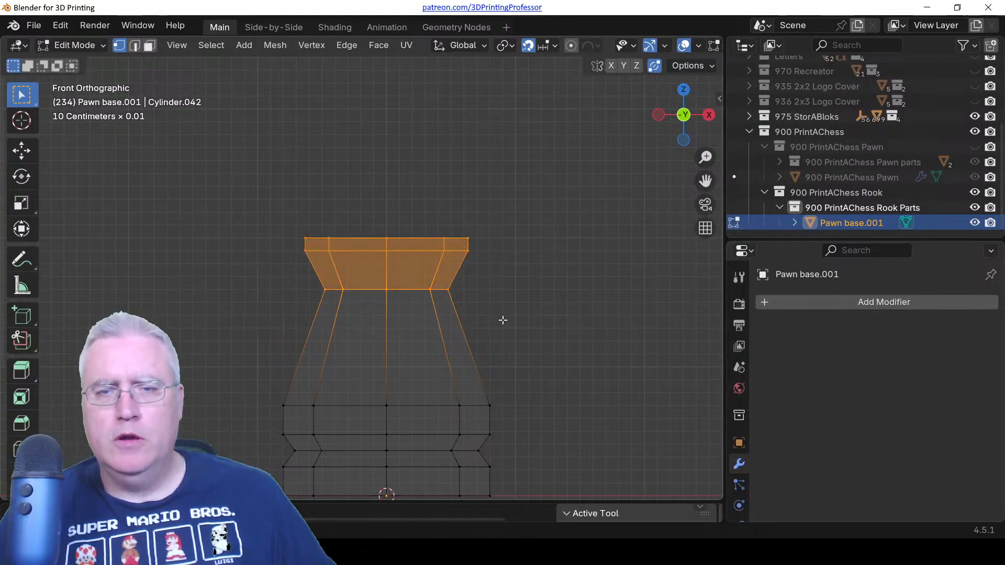
key("g")
key("z")
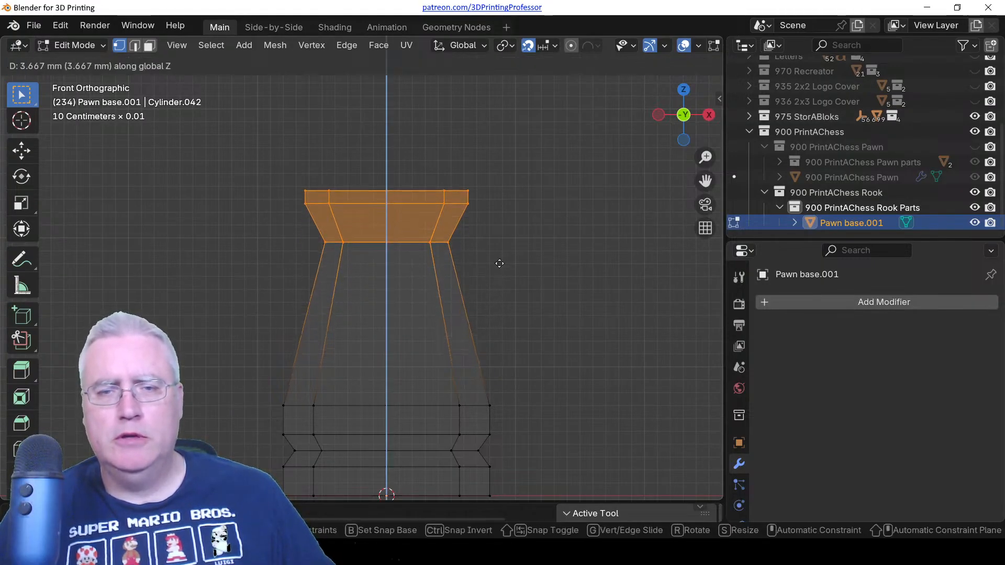
left_click(500, 264)
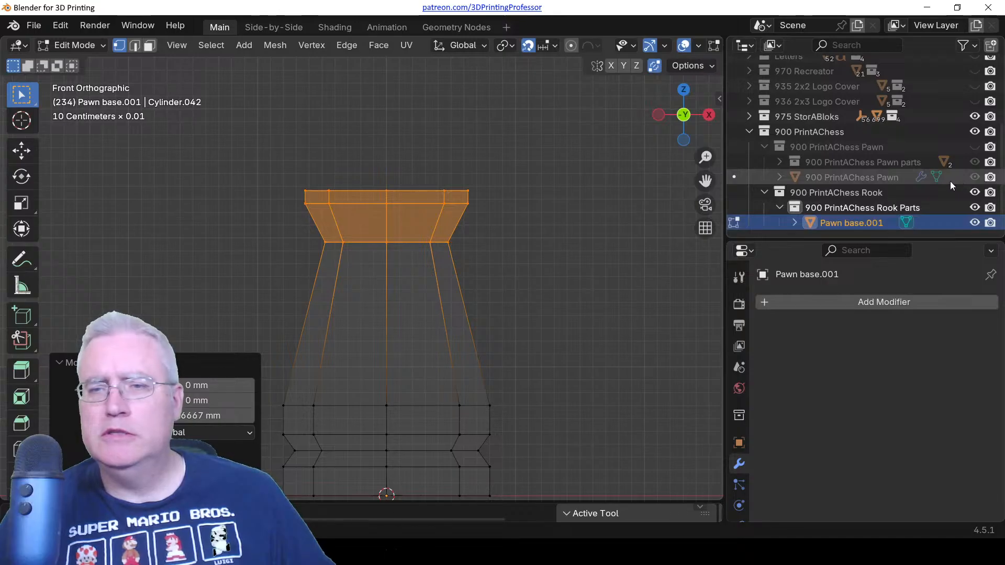
Show the 900 PrintAChess Pawn collection as a height reference and raise the collar and neck loop another 3 mm along Z.
left_click(974, 177)
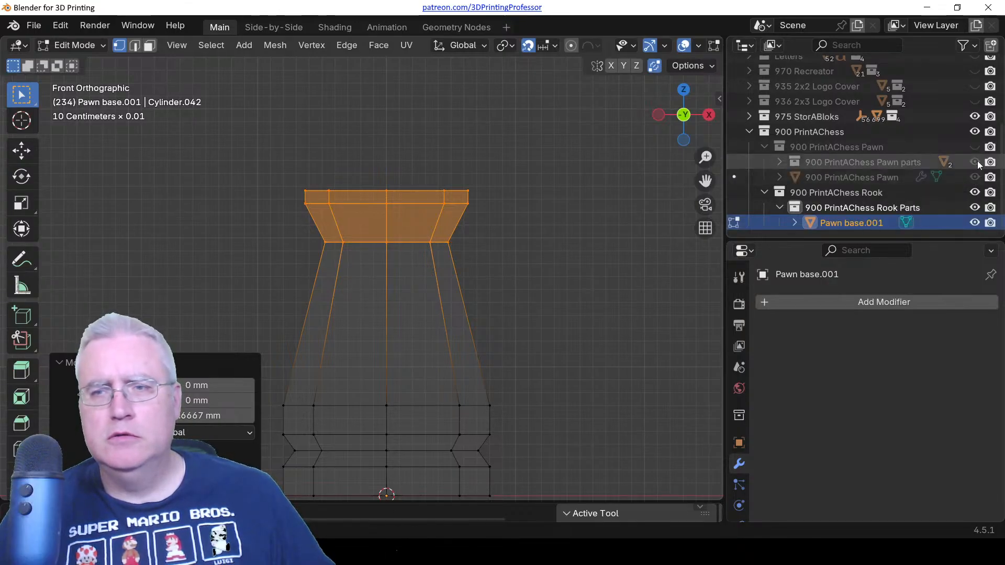
left_click(976, 146)
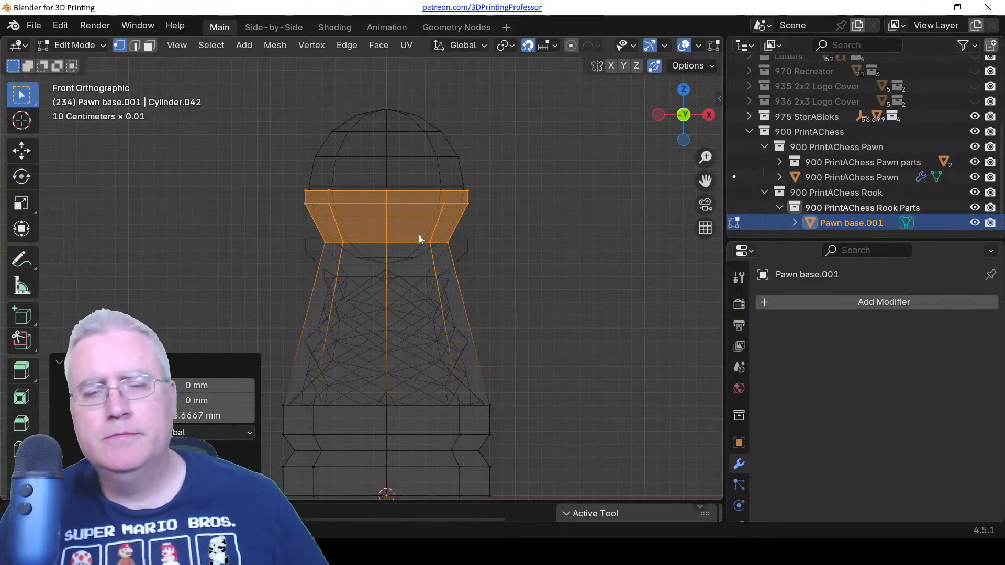
key("g")
key("z")
left_click(421, 191)
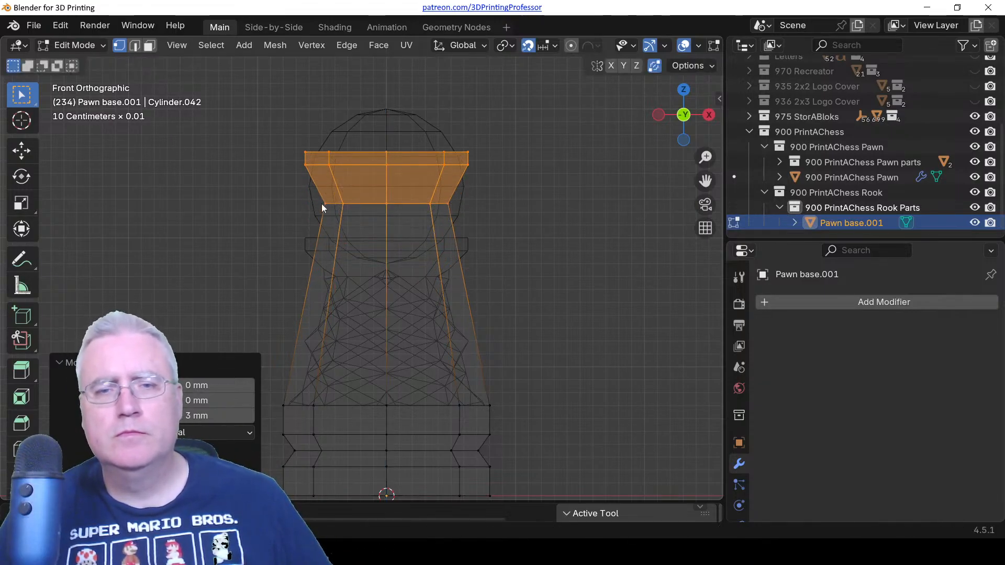
Raise only the collar's topmost edge loop along Z to make the rim taller.
key("alt+a")
left_click_drag(322, 196, 493, 220)
key("alt+a")
key("b")
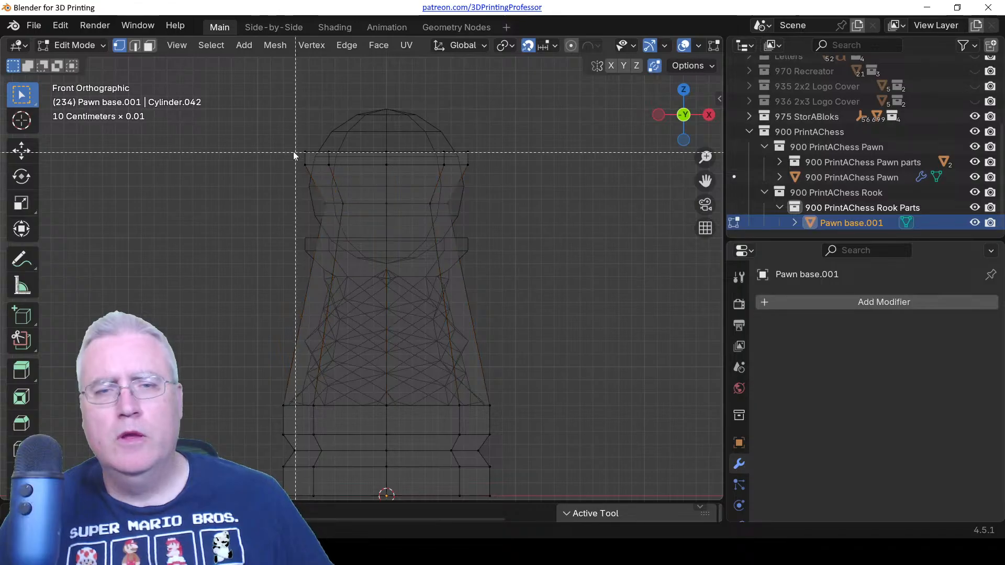
left_click_drag(293, 152, 565, 127)
key("b")
left_click_drag(290, 158, 561, 106)
key("g")
key("z")
left_click(517, 123)
Raise the collar rim's lower edge loop slightly along Z.
key("alt+a")
left_click_drag(283, 151, 461, 177)
key("g")
key("z")
left_click(555, 174)
key("alt+a")
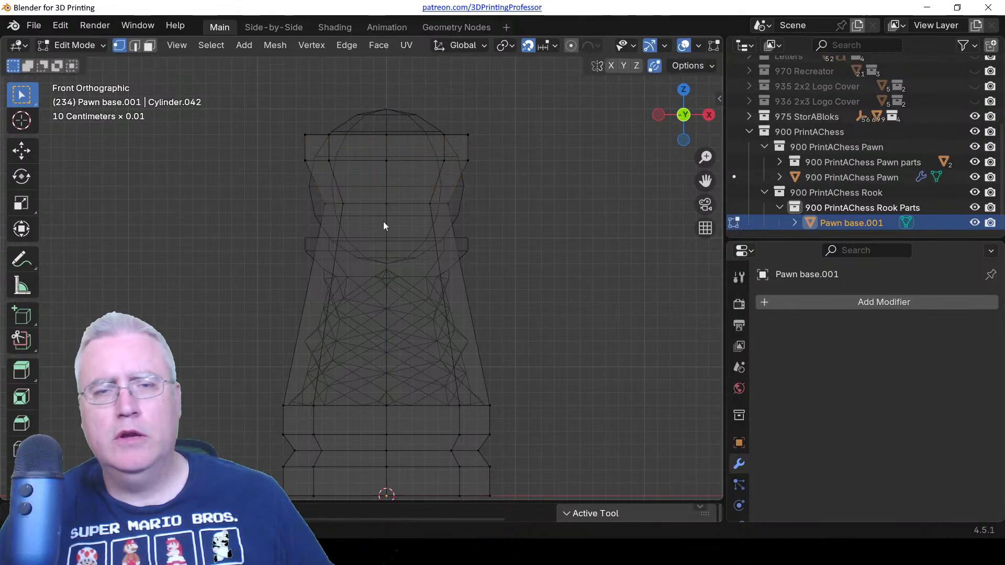
Raise the neck edge loop below the collar about 0.33 mm along Z.
key("b")
left_click_drag(318, 201, 568, 247)
key("g")
key("z")
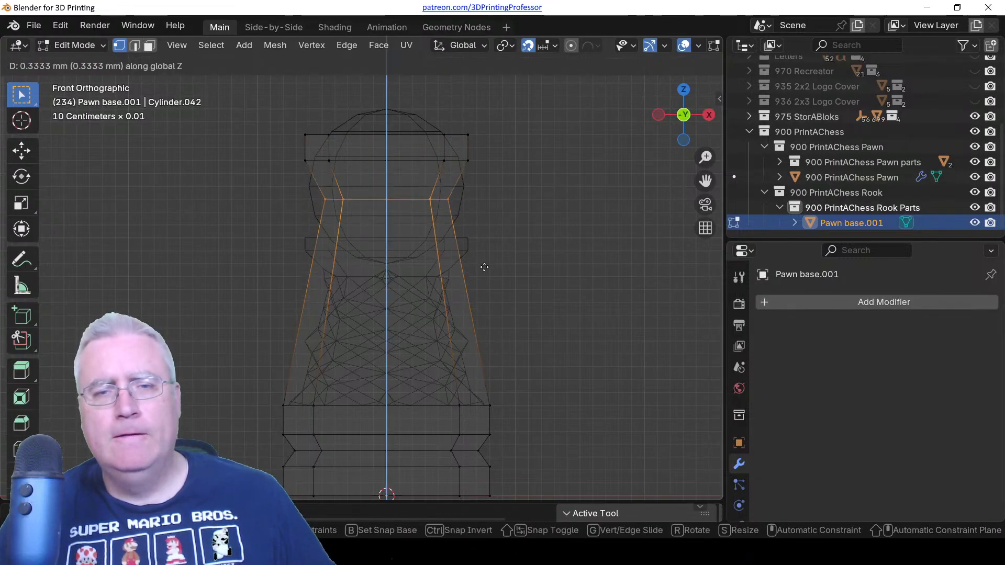
left_click(483, 264)
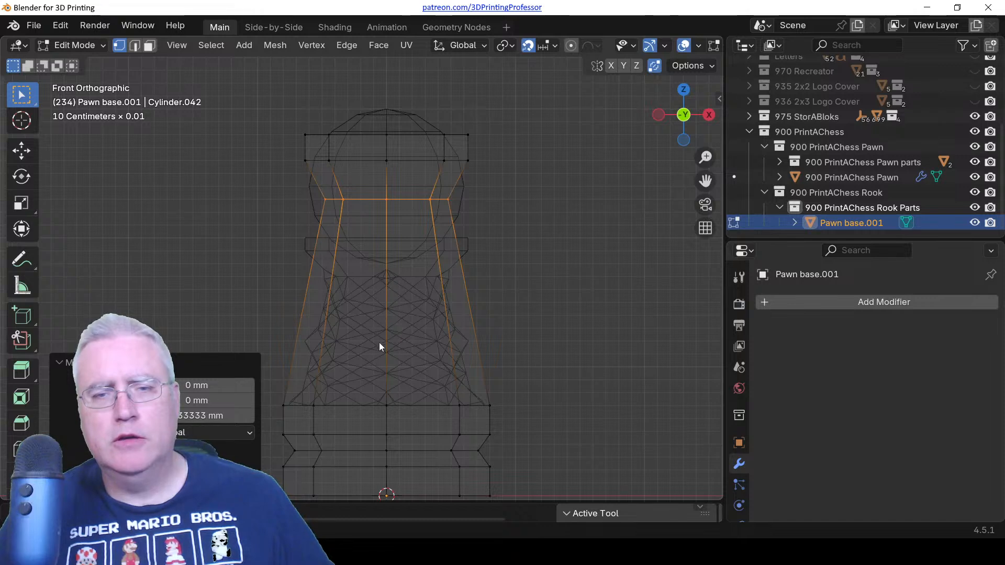
scroll(379, 342, "up", 3)
key("ctrl+r")
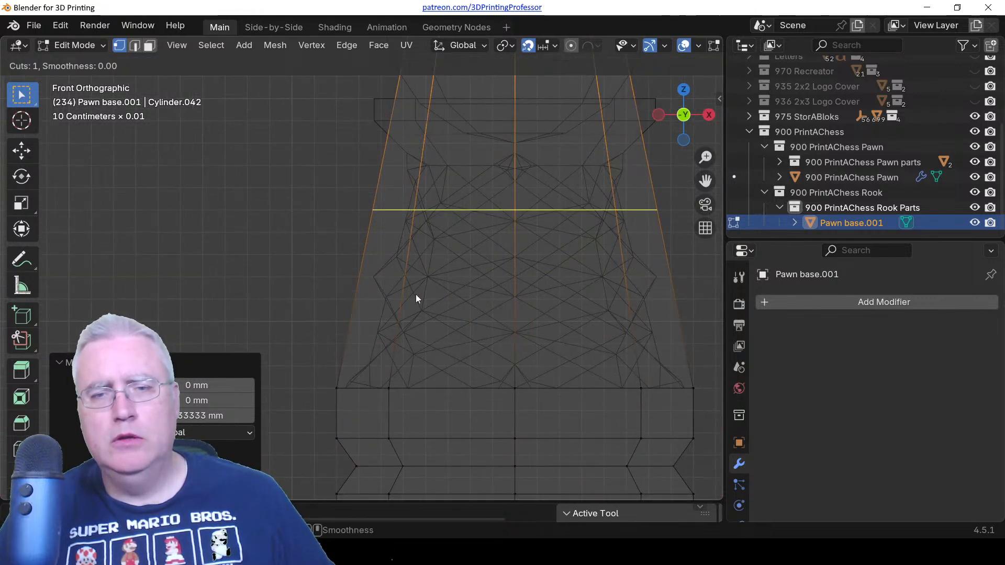
scroll(419, 293, "up", 6)
scroll(421, 292, "up", 1)
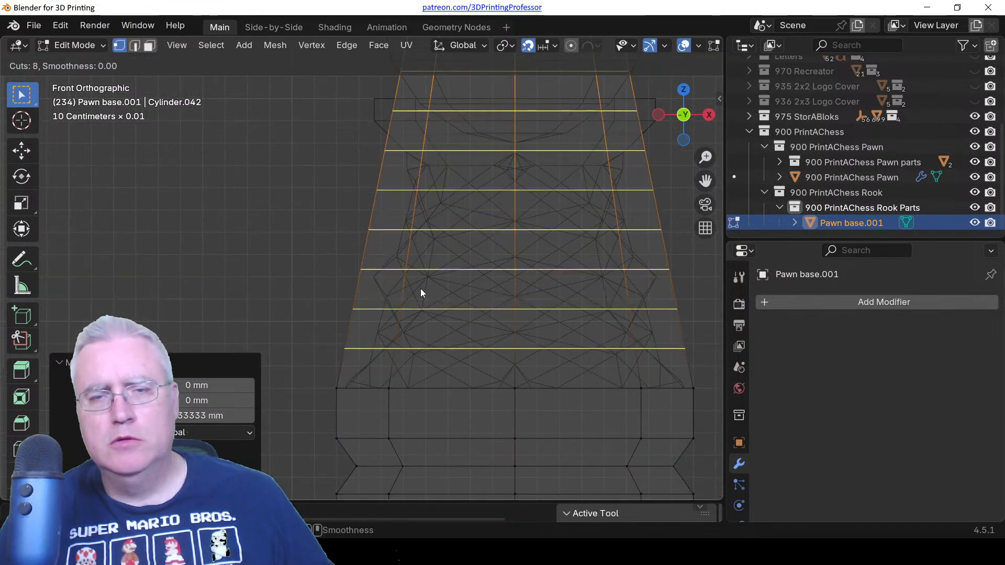
scroll(421, 292, "up", 1)
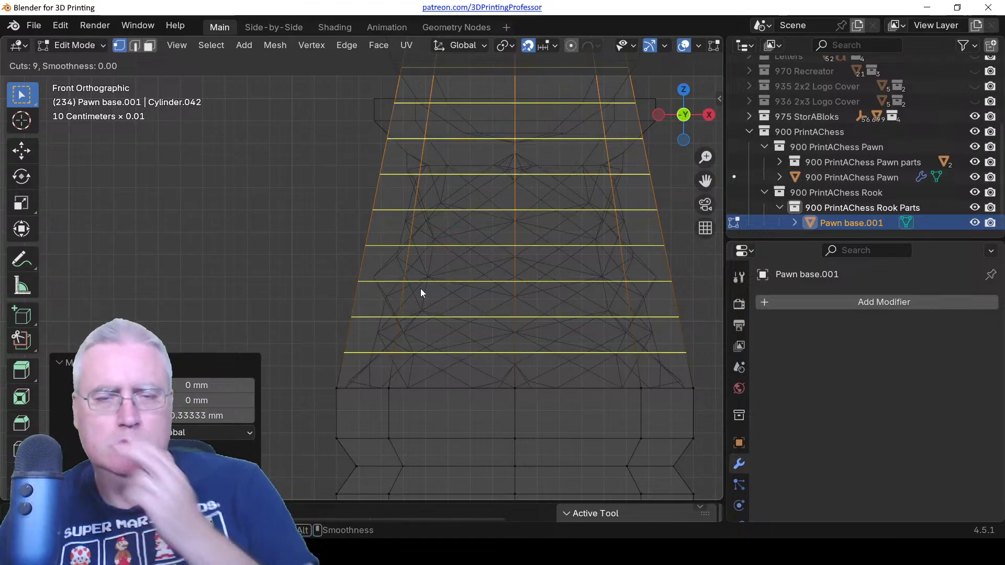
scroll(421, 293, "down", 1)
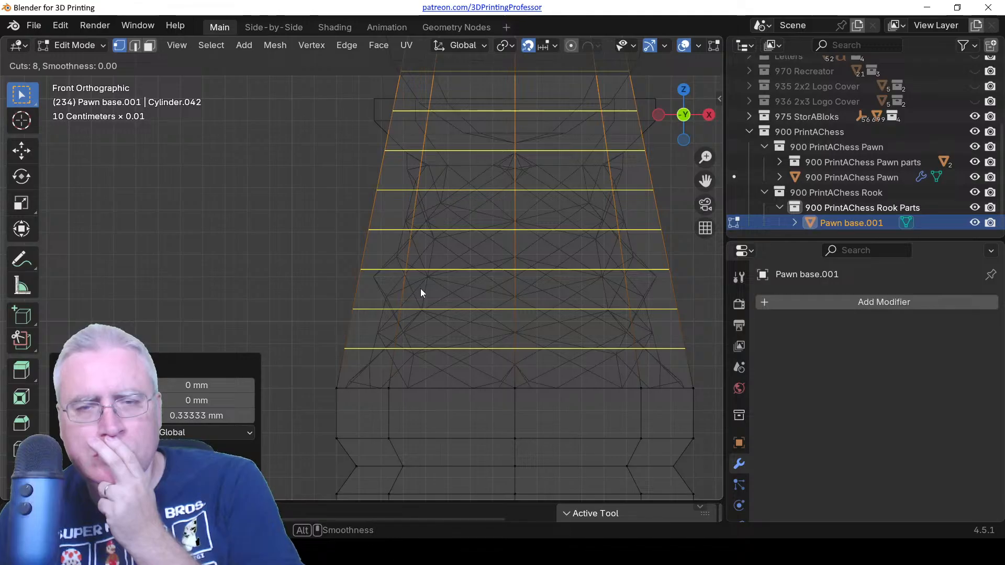
right_click(421, 290)
Check the original pawn base's spiral mesh divisions in Edit Mode and return to editing the rook's base.
key("Tab")
left_click(460, 310)
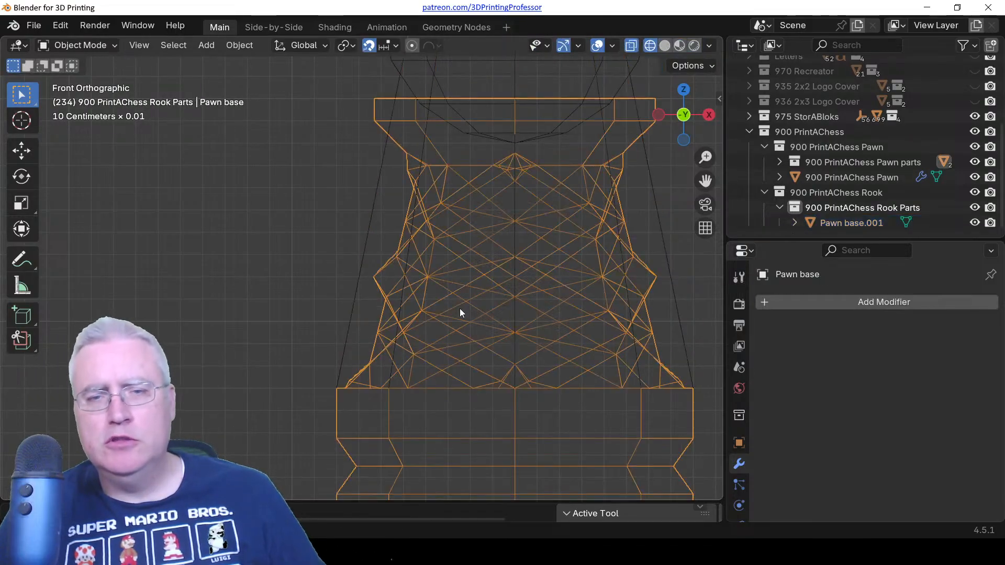
key("Tab")
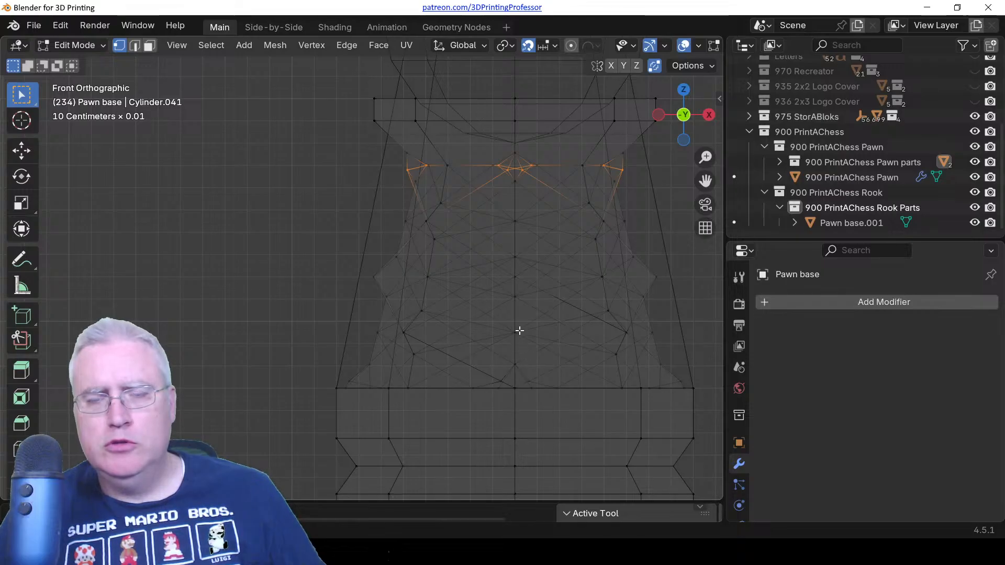
key("Tab")
left_click(353, 295)
key("Tab")
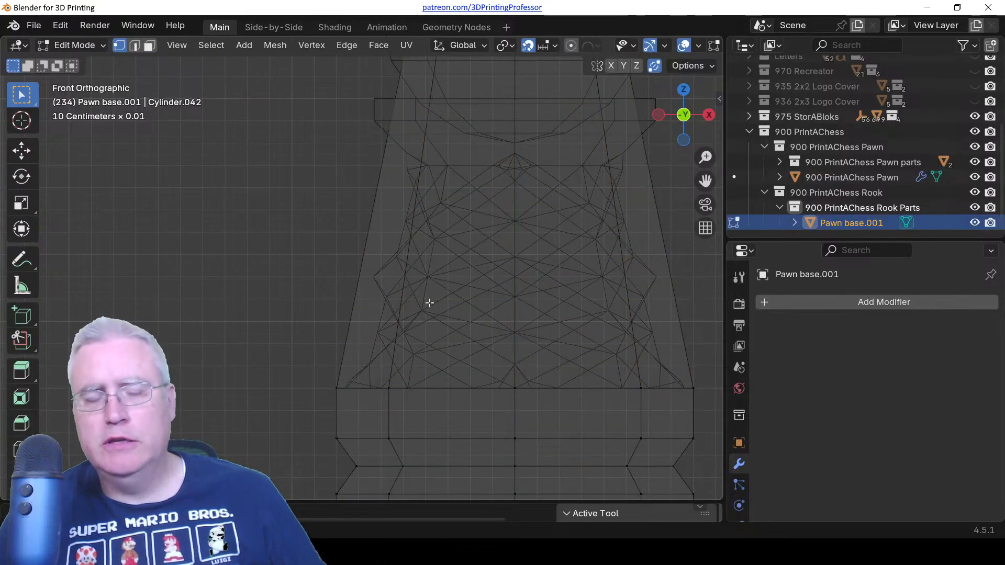
Divide the tapered body with five evenly spaced horizontal loop cuts.
key("ctrl+r")
scroll(359, 289, "up", 4)
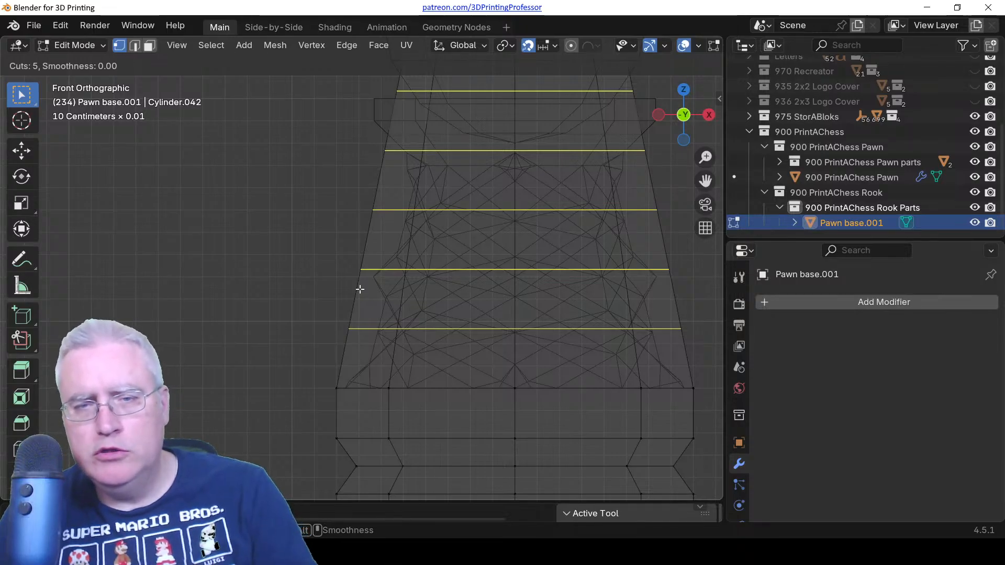
left_click(360, 289)
right_click(360, 285)
scroll(501, 310, "down", 2)
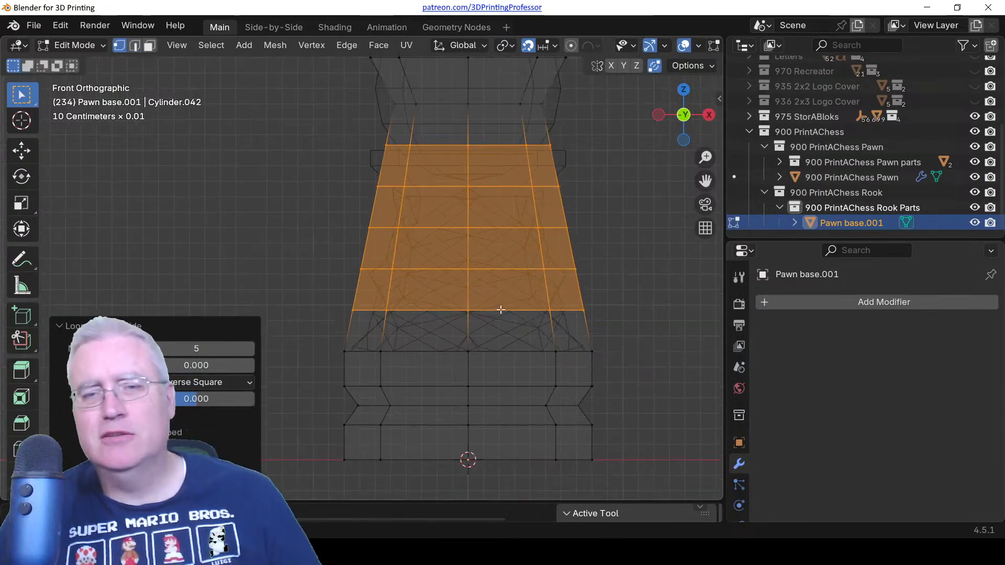
middle_click_drag(452, 271, 451, 308, "shift")
Extend the selection to the whole tapered body and triangulate its faces.
key("ctrl+KP_Add")
key("x")
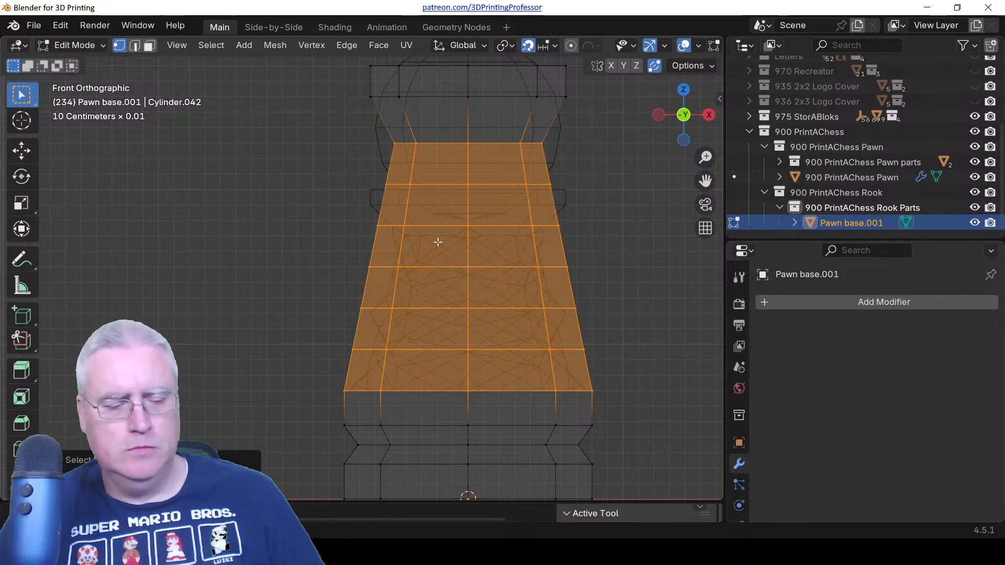
key("ctrl+t")
Add a loop cut midway between the neck and the collar rim and scale it up to about 1.24.
scroll(438, 231, "down", 1)
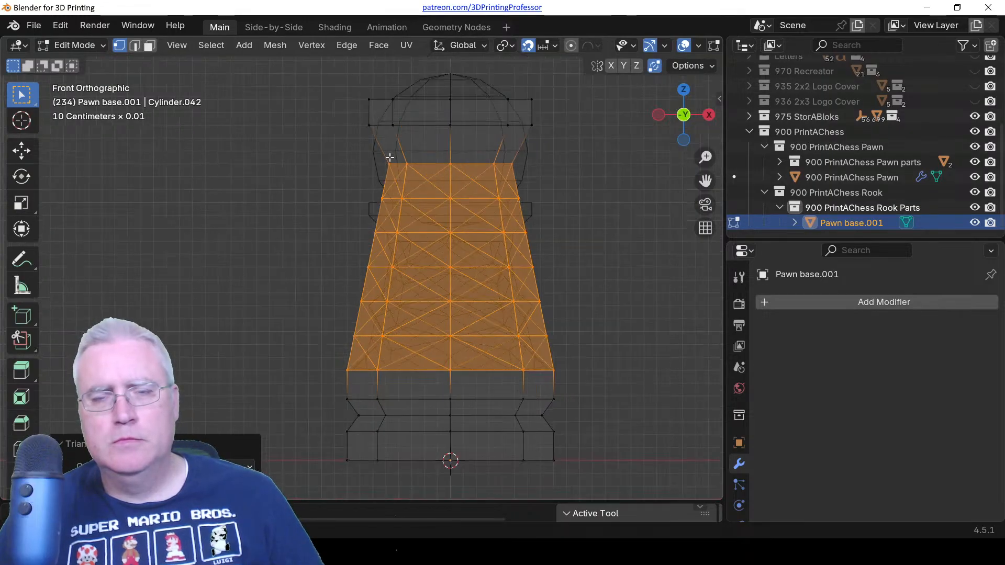
scroll(382, 151, "up", 2)
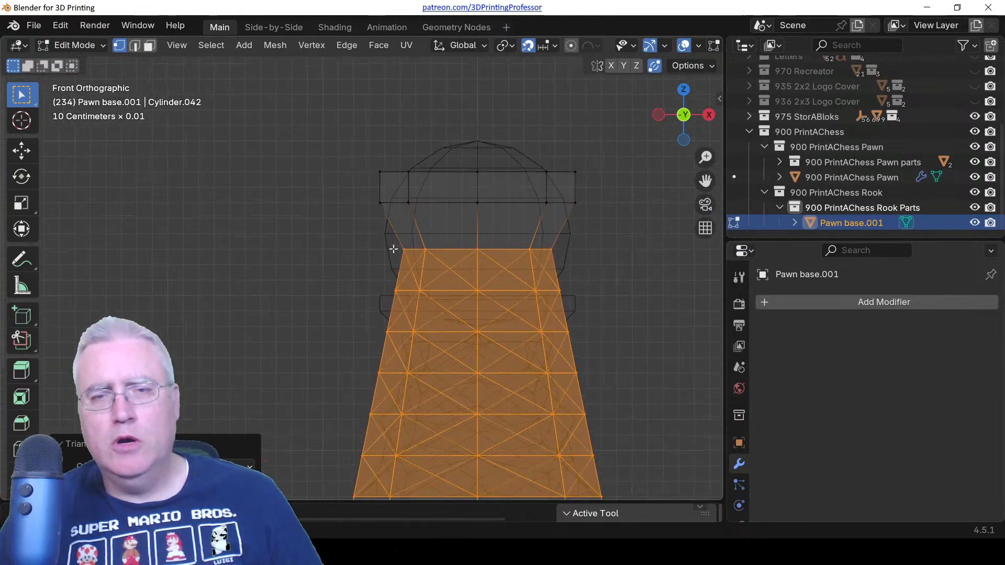
key("ctrl+r")
left_click(404, 225)
key("s")
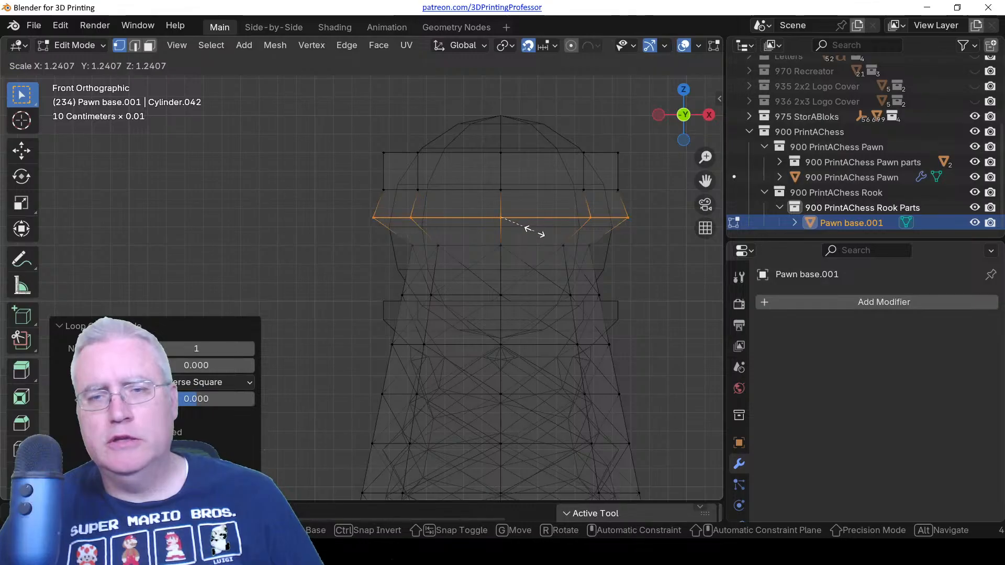
left_click(464, 219)
Widen the collar rim to about 1.1 times its size in X and Y, keeping its height.
left_click(365, 197)
left_click_drag(365, 198, 684, 130)
key("s")
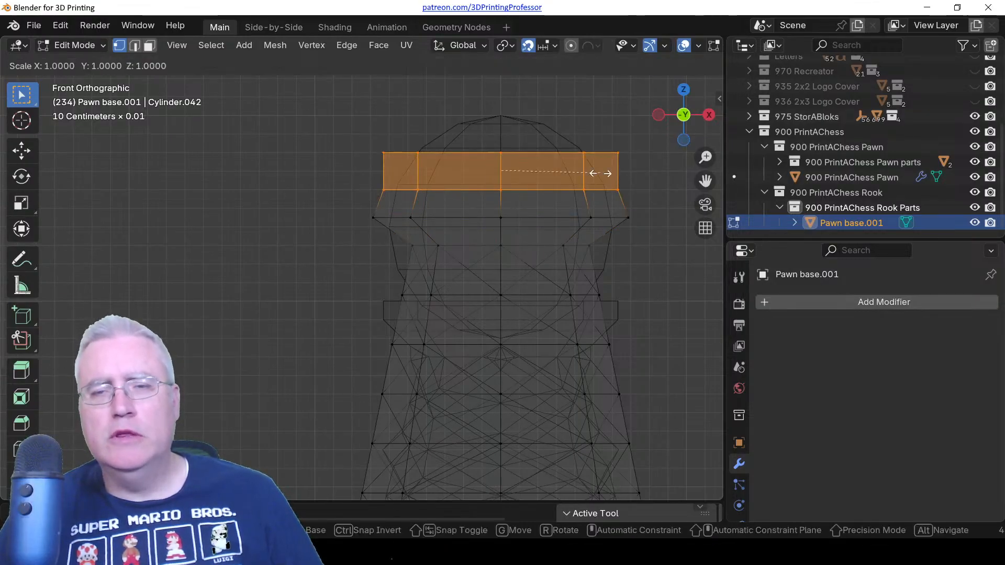
key("shift+z")
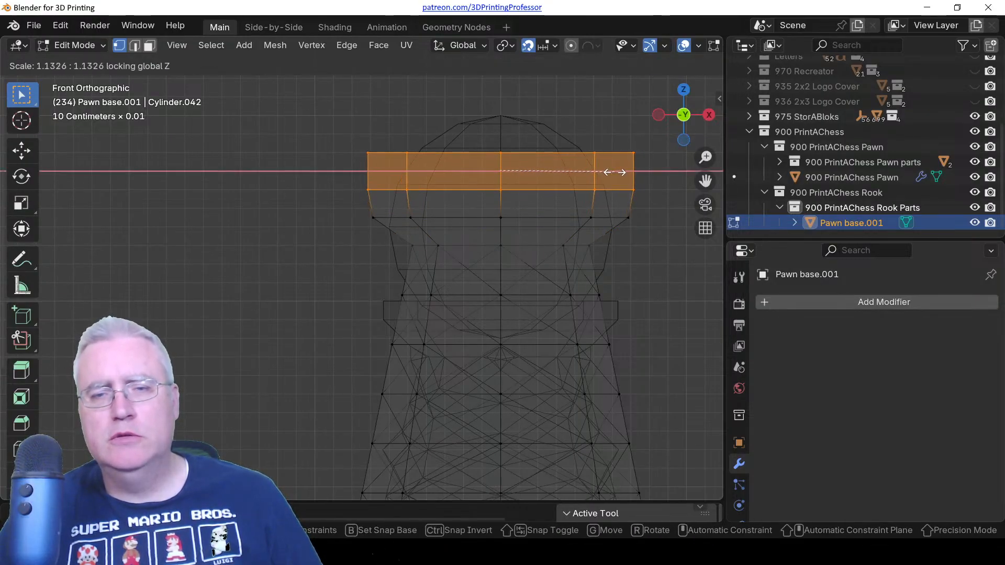
left_click(613, 172)
Raise the edge loop just below the collar rim 0.5 mm along Z.
left_click_drag(356, 213, 674, 231)
type("gz.5")
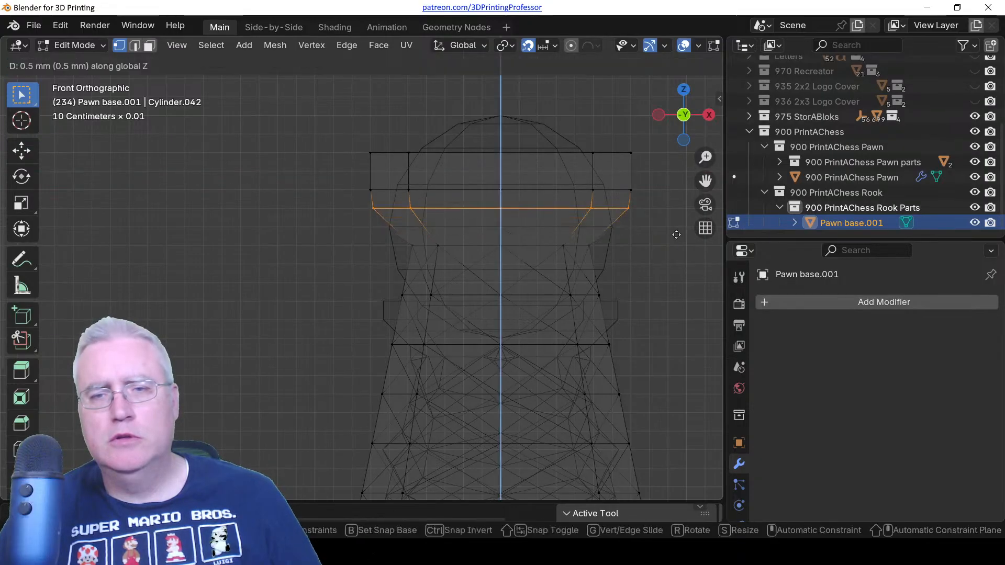
key("Return")
Raise the collar rim 1 mm along Z, then try triangulating its faces and undo that.
left_click(353, 188)
left_click_drag(349, 197, 616, 153)
middle_click_drag(529, 192, 459, 221, "shift")
key("g")
key("z")
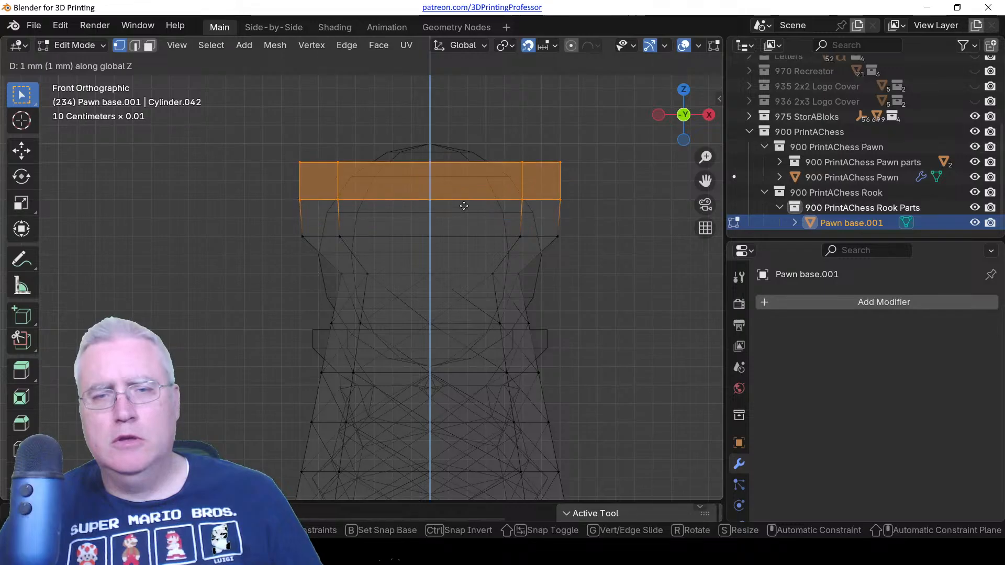
left_click(464, 206)
key("ctrl+t")
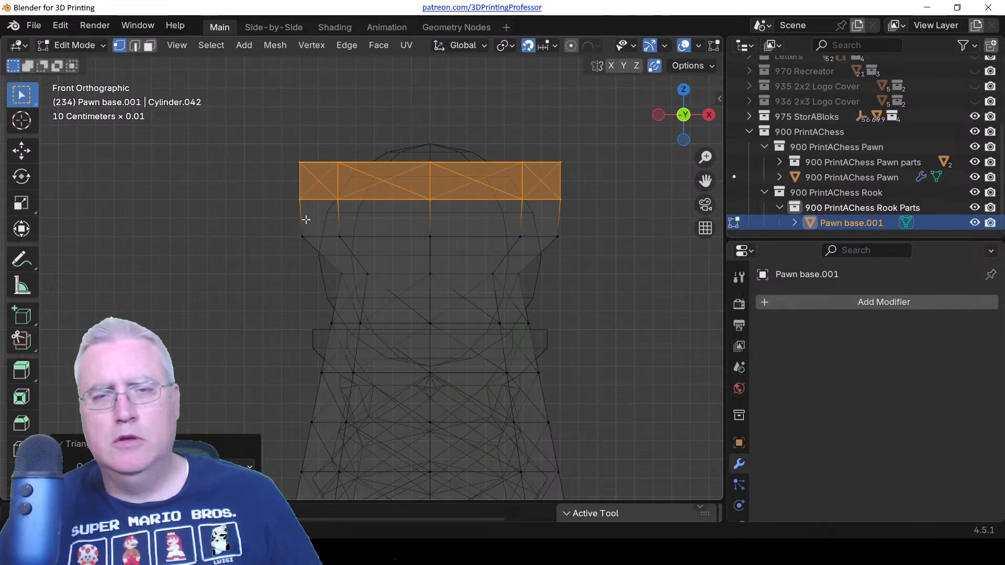
key("ctrl+z")
Add a loop cut in the band just below the rim and scale it to 1.133 to form a protruding ridge.
key("ctrl+r")
left_click(306, 220)
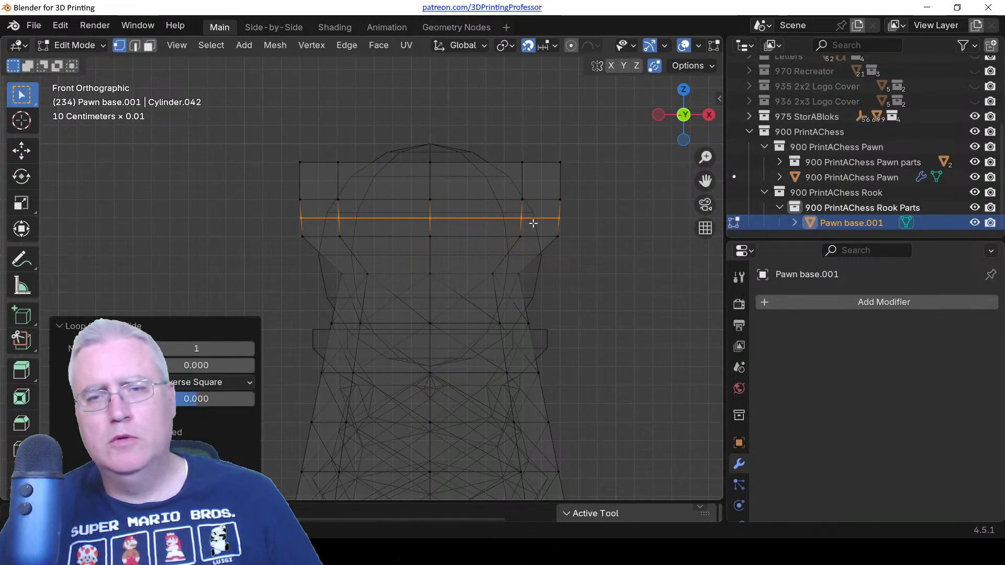
key("s")
left_click(570, 225)
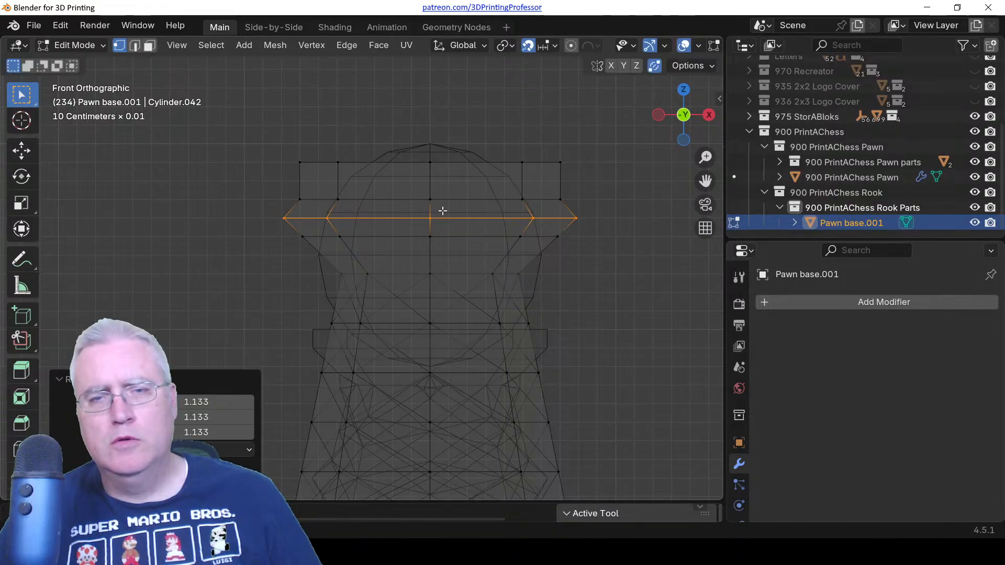
Raise the rim's top edge loop 5 mm along Z to form the tall wall of the rook's head.
key("alt+a")
key("b")
left_click_drag(291, 177, 627, 108)
middle_click_drag(509, 194, 524, 310, "shift")
key("g")
key("z")
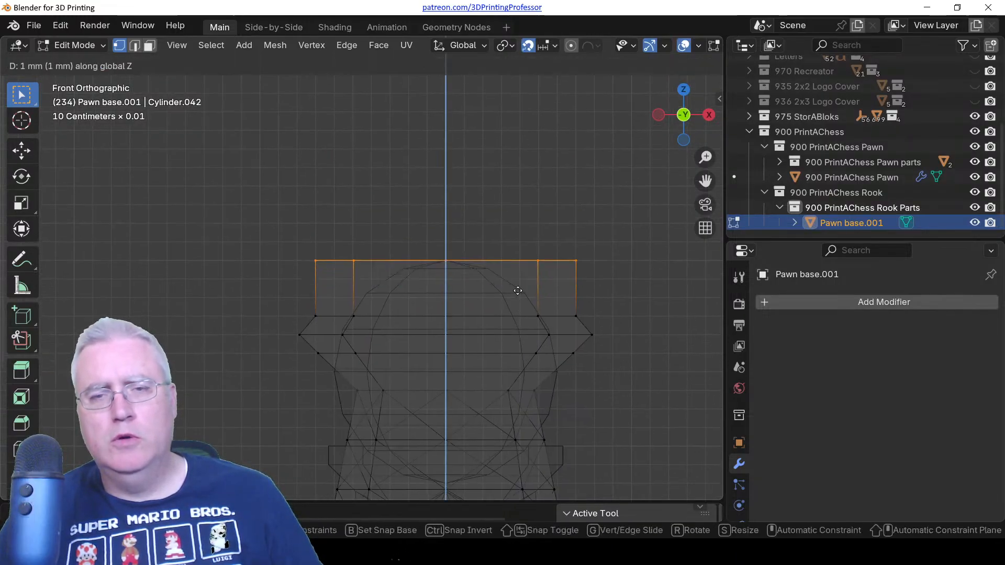
left_click(513, 216)
Extrude the head's top face in place and scale it to 0.5, leaving an eight-segment ring around the smaller face.
middle_click_drag(484, 231, 502, 310)
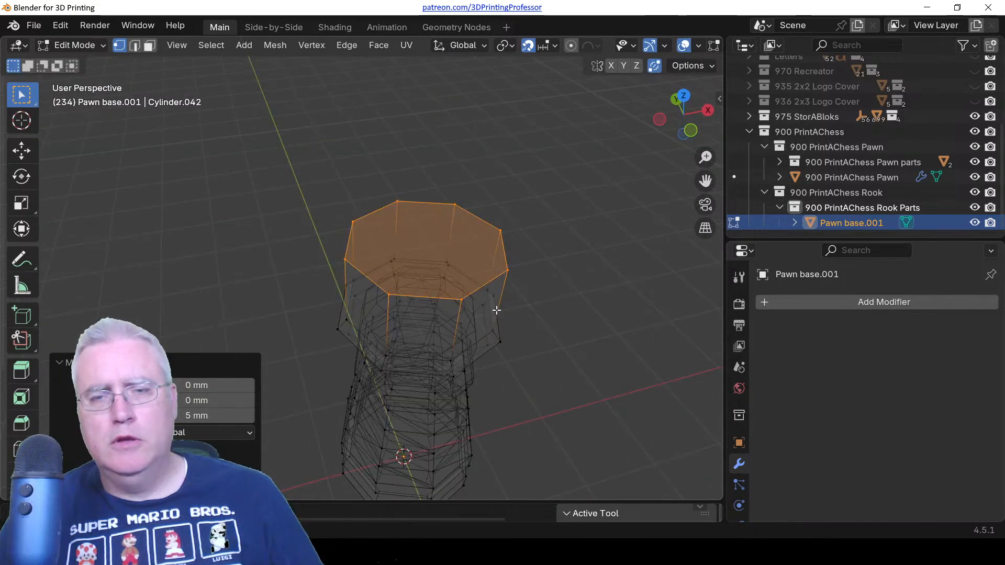
scroll(538, 309, "up", 2)
key("e")
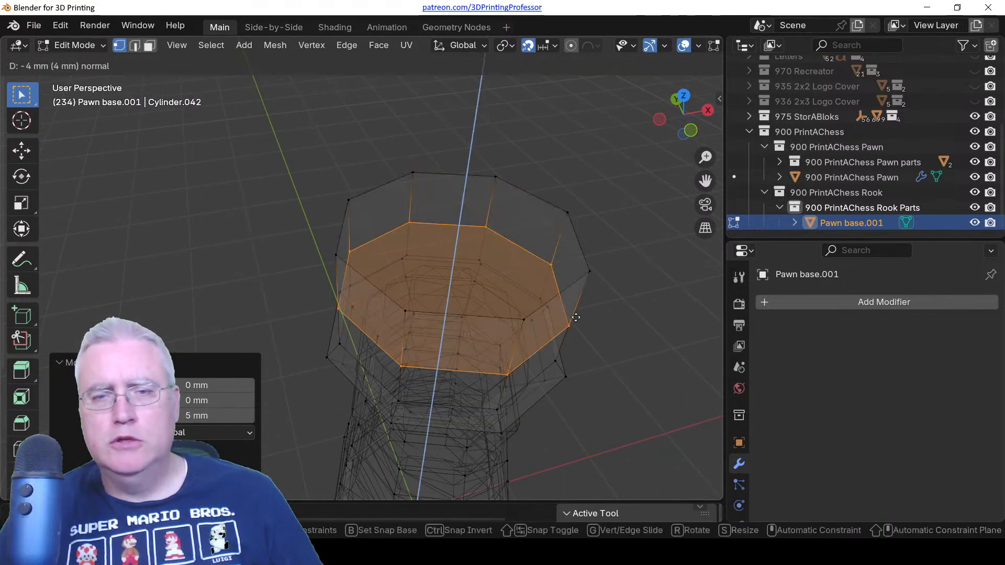
key("s")
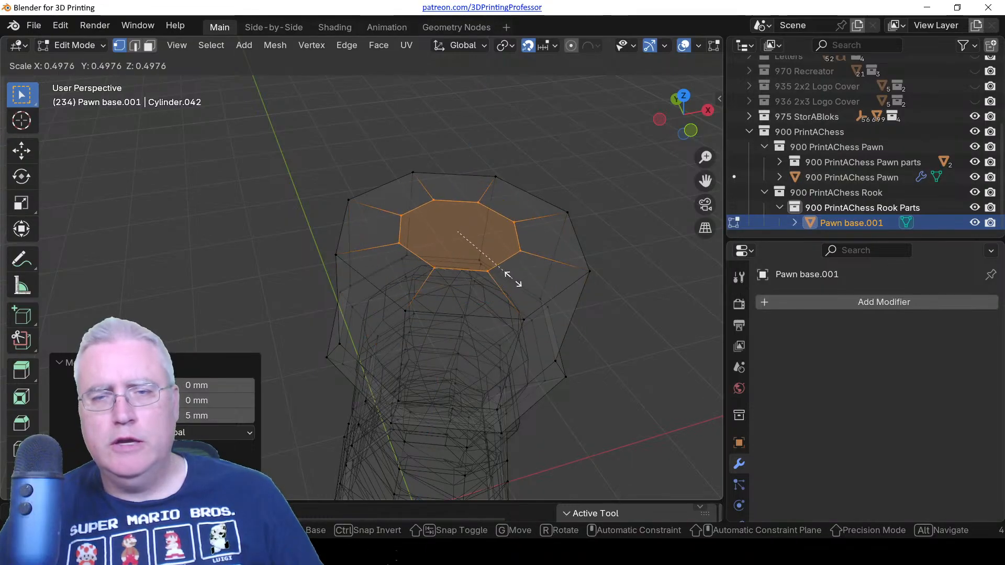
type(".5")
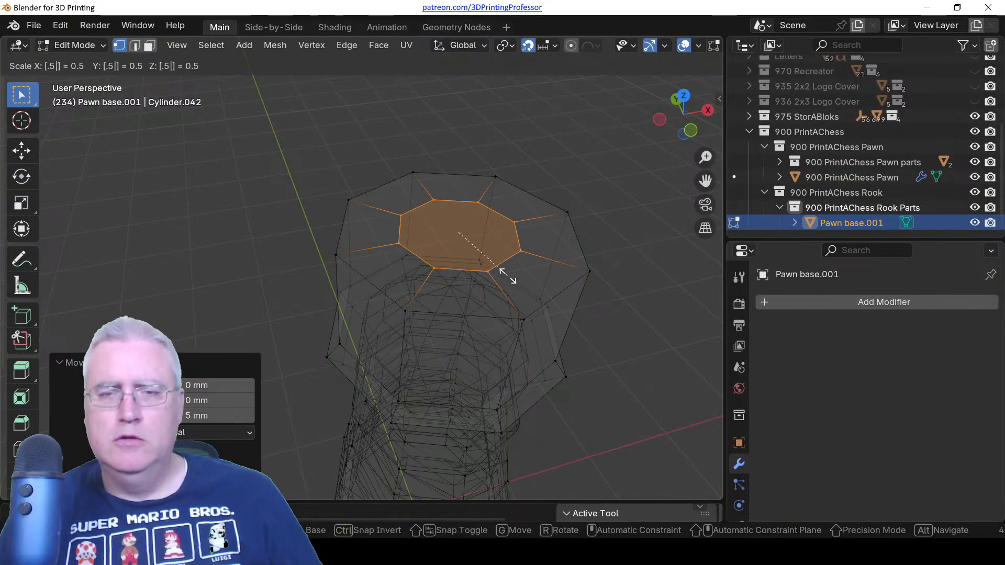
key("Return")
Select four alternating faces of the top ring and extrude them 4 mm upward to form the battlements.
key("3")
left_click(466, 293)
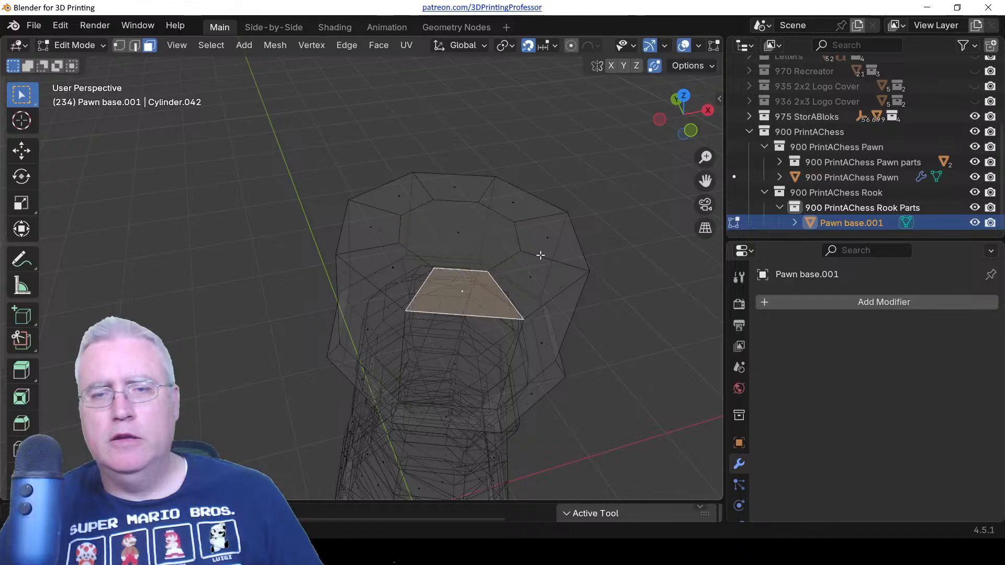
left_click(547, 239, "shift")
left_click(384, 224, "shift")
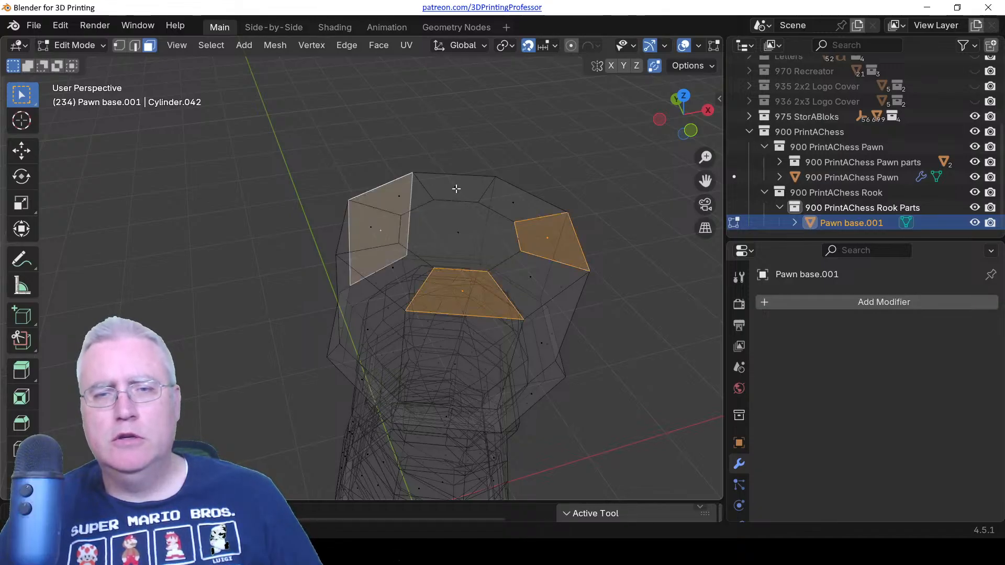
left_click(457, 189, "shift")
key("ctrl+z")
key("ctrl+z")
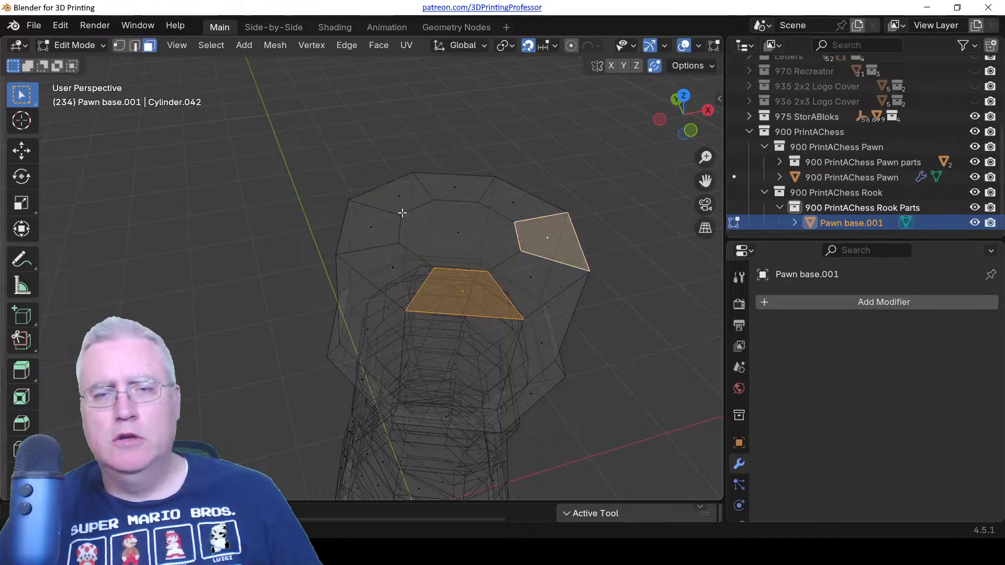
left_click(450, 190, "shift")
middle_click_drag(451, 190, 388, 226)
left_click(378, 238, "shift")
key("KP_7")
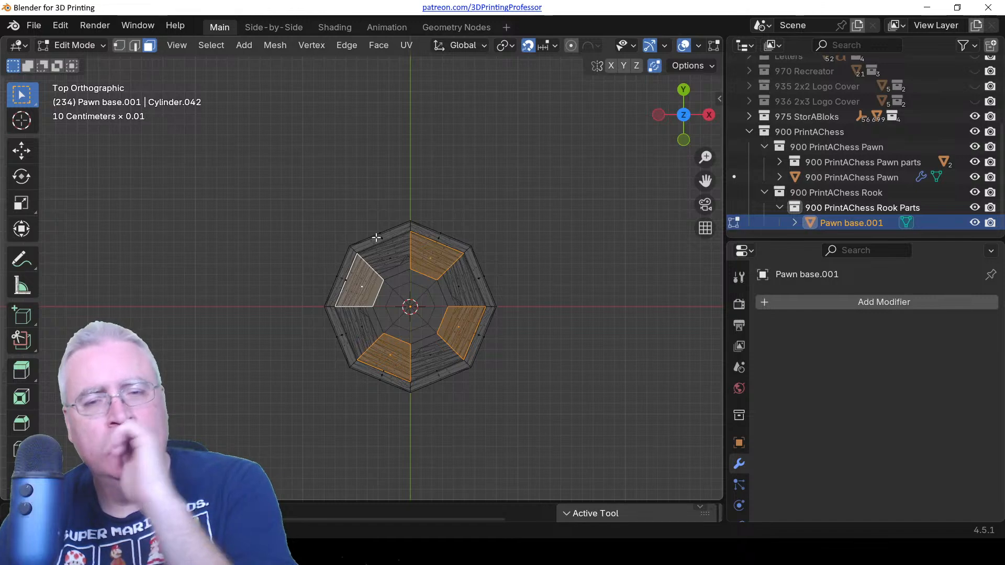
mouse_move(377, 237)
middle_mouse_down()
mouse_move(481, 271)
mouse_move(479, 167)
middle_mouse_up()
type("e-4-")
key("Return")
Switch the viewport to solid shading and hide the 900 PrintAChess Pawn collection.
key("z")
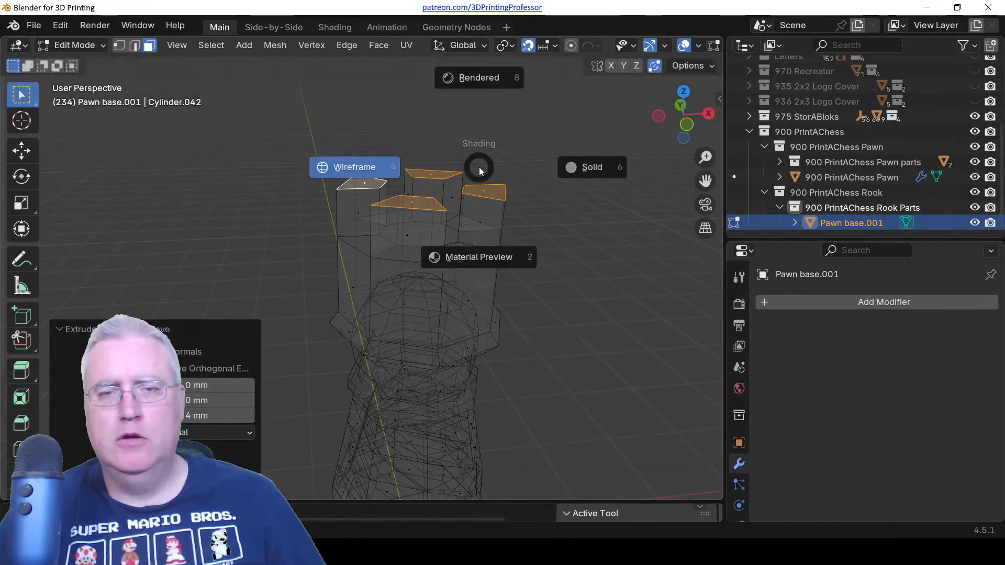
left_click(585, 157)
mouse_move(559, 265)
middle_mouse_down()
mouse_move(484, 285)
mouse_move(527, 260)
mouse_move(517, 270)
middle_mouse_up()
left_click(974, 133)
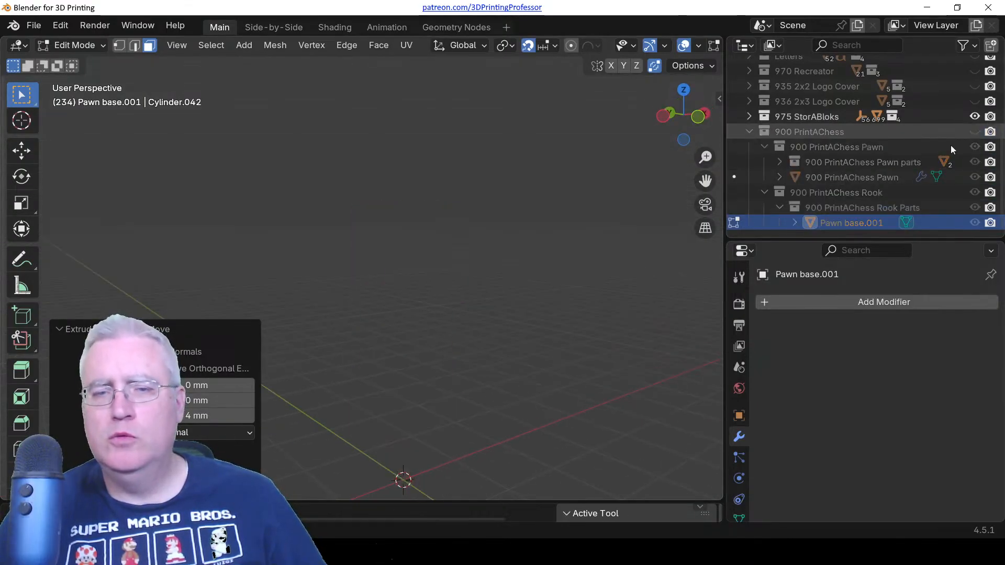
left_click(975, 133)
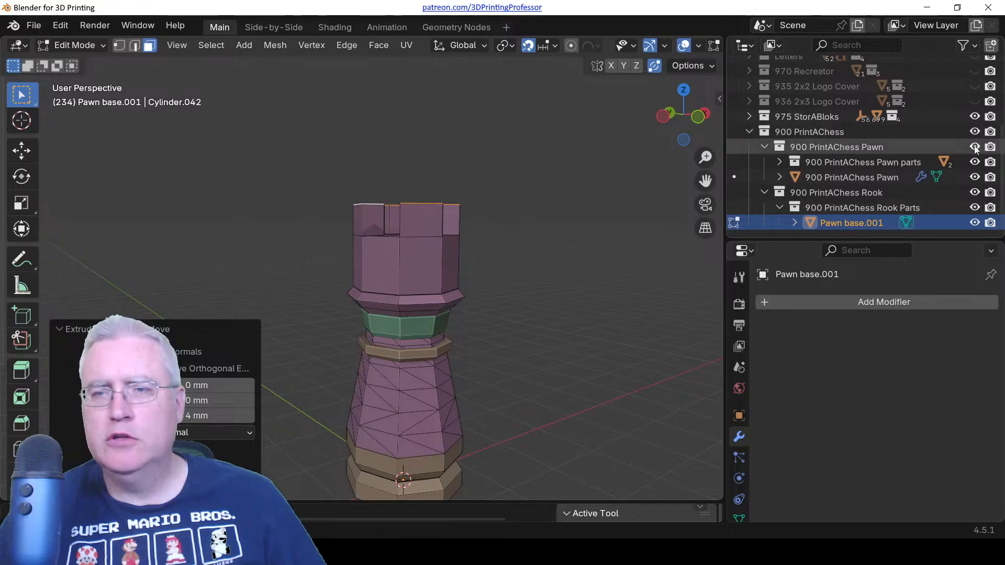
left_click(976, 150)
middle_click_drag(530, 305, 335, 303)
key("KP_1")
key("Tab")
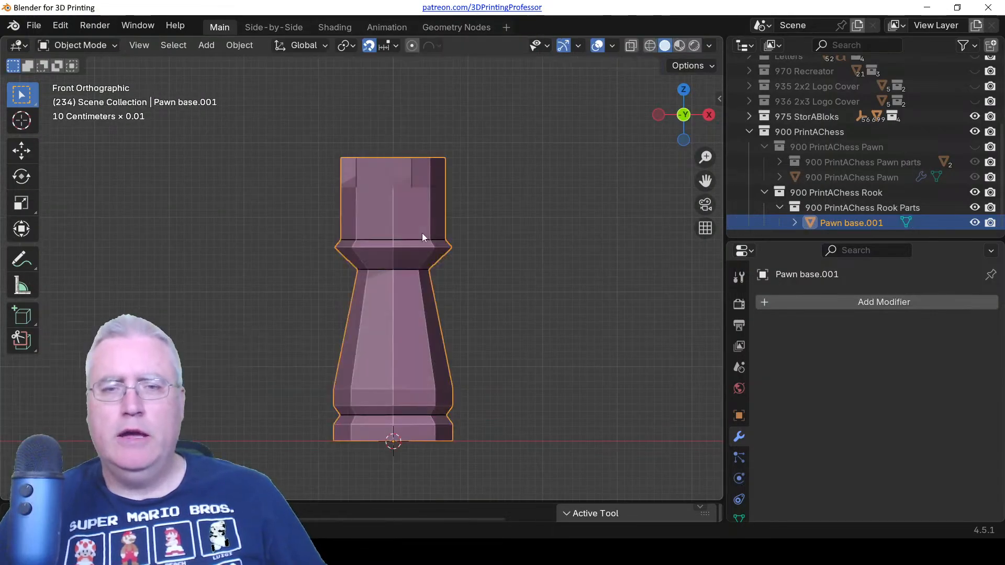
key("KP_3")
key("KP_1")
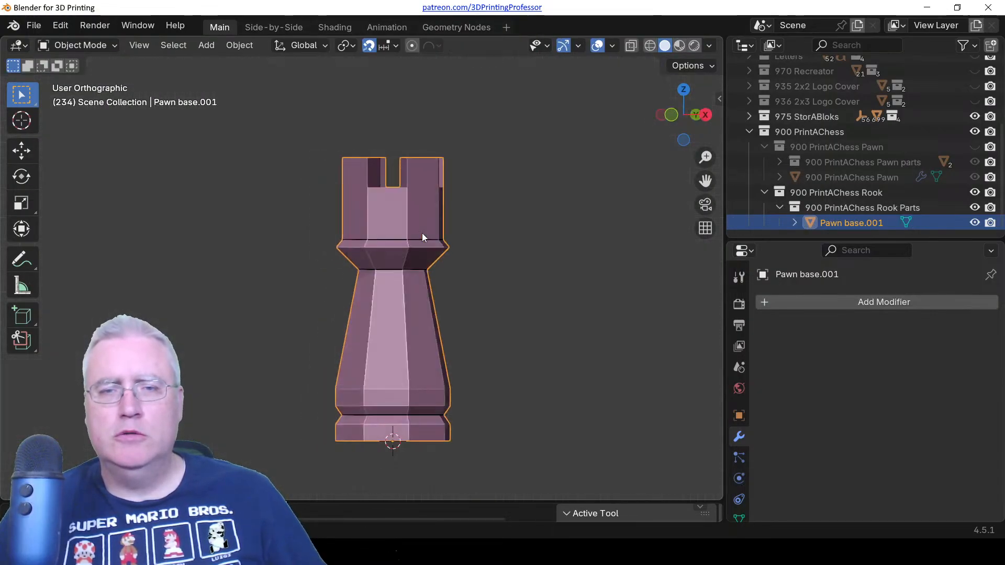
scroll(400, 229, "up", 1)
Try rotating the rook's whole head, from the flared collar up, 22.5° about the Z axis.
key("Tab")
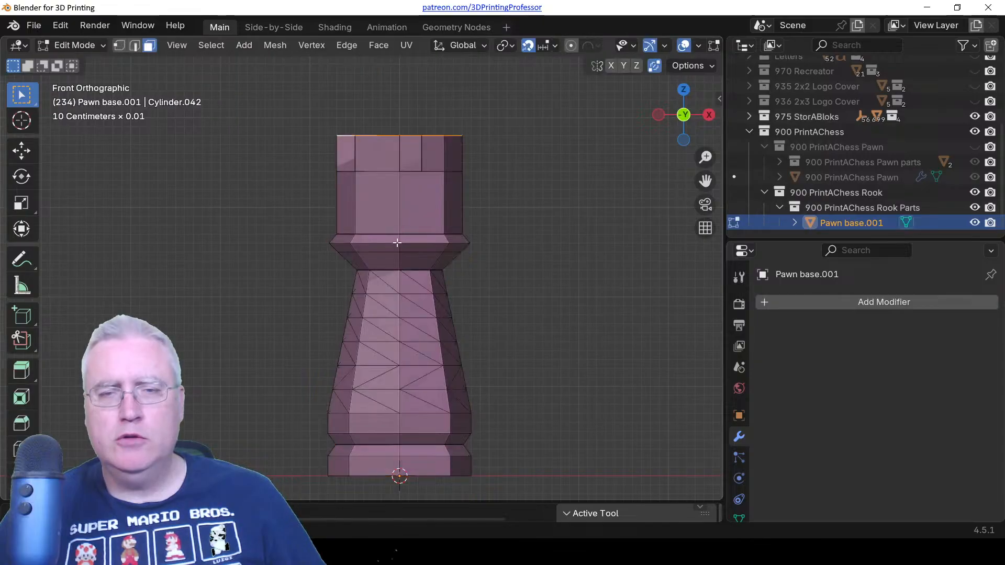
key("z")
left_click(195, 265)
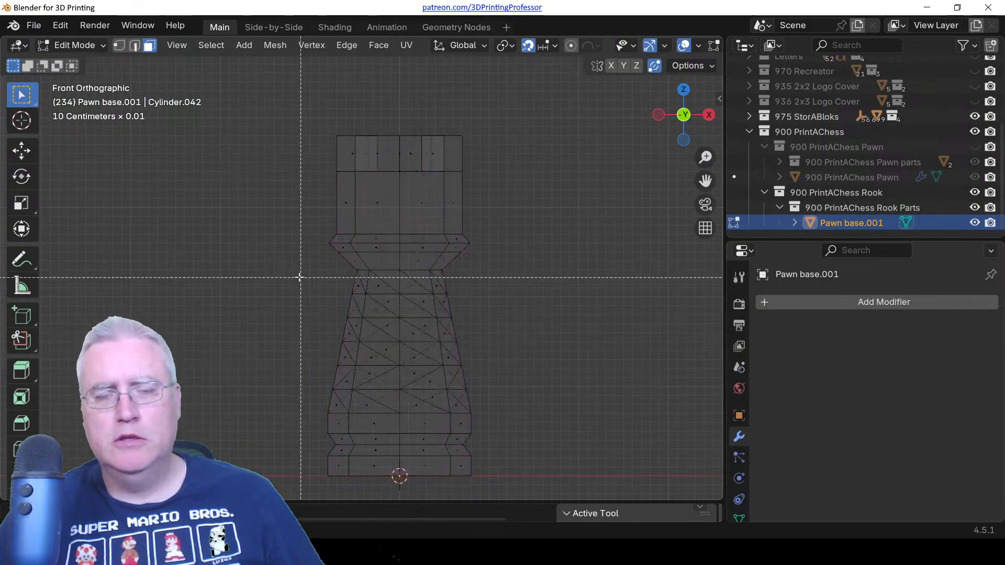
left_click_drag(295, 274, 545, 122)
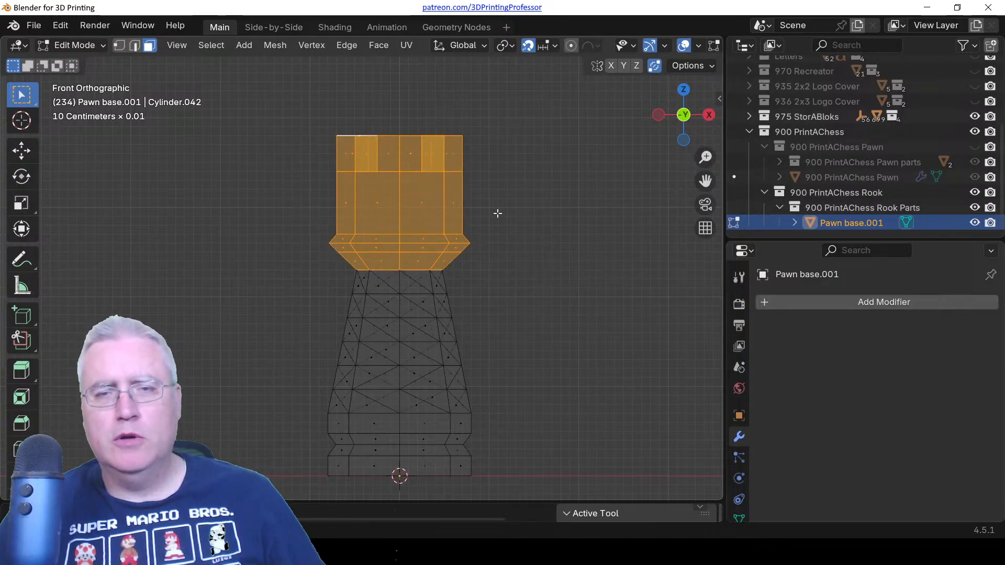
key("z")
left_click(608, 207)
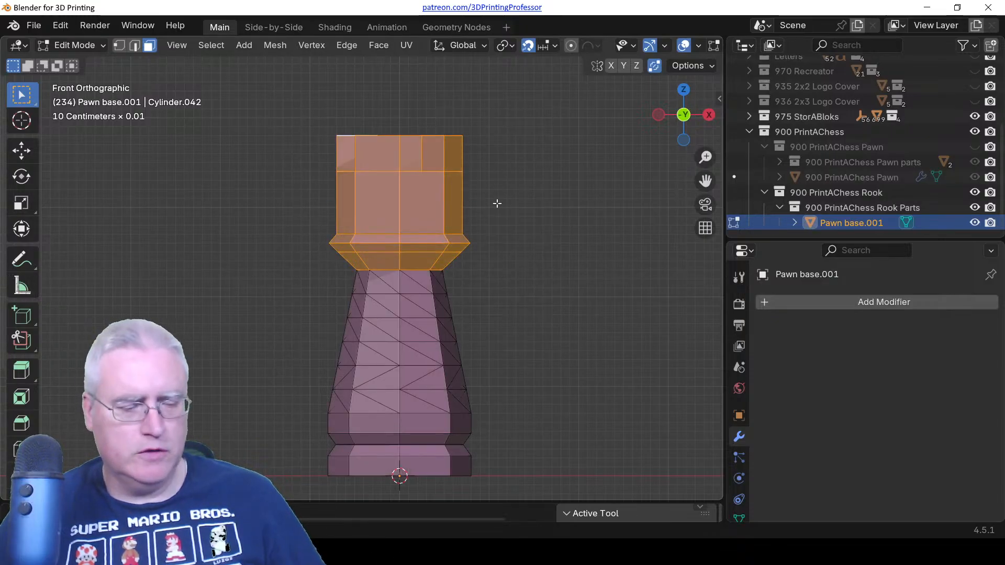
key("r")
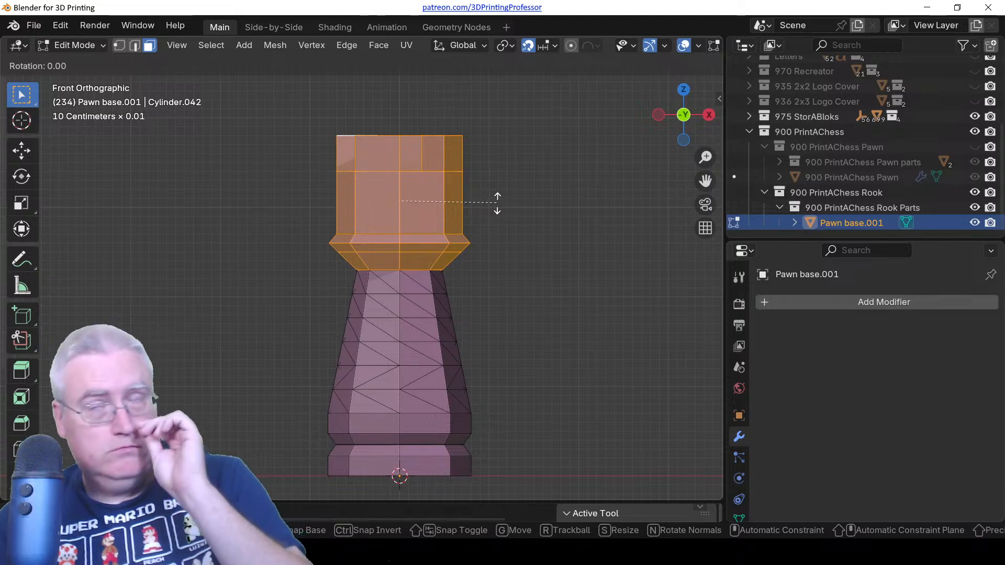
type("22.5")
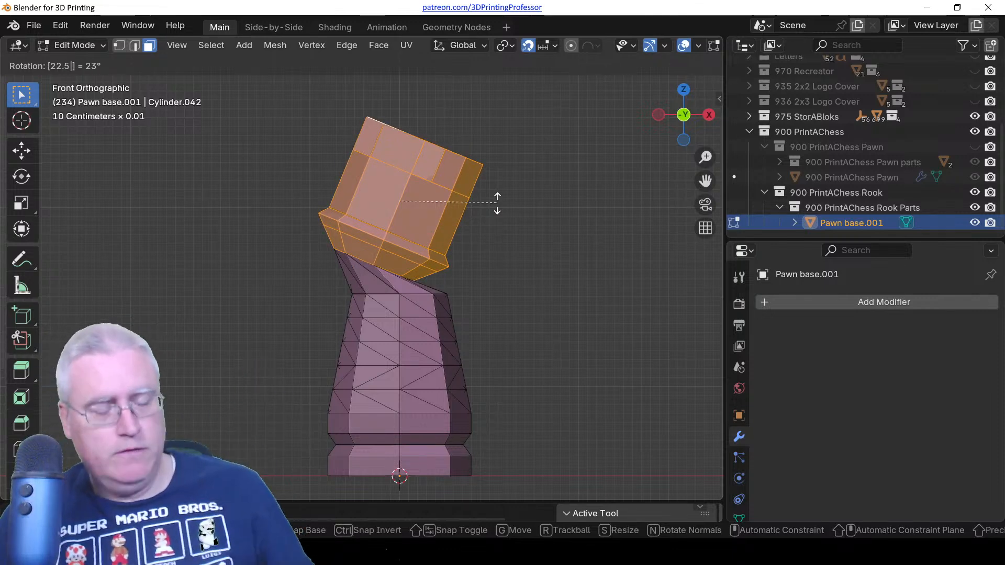
type("z")
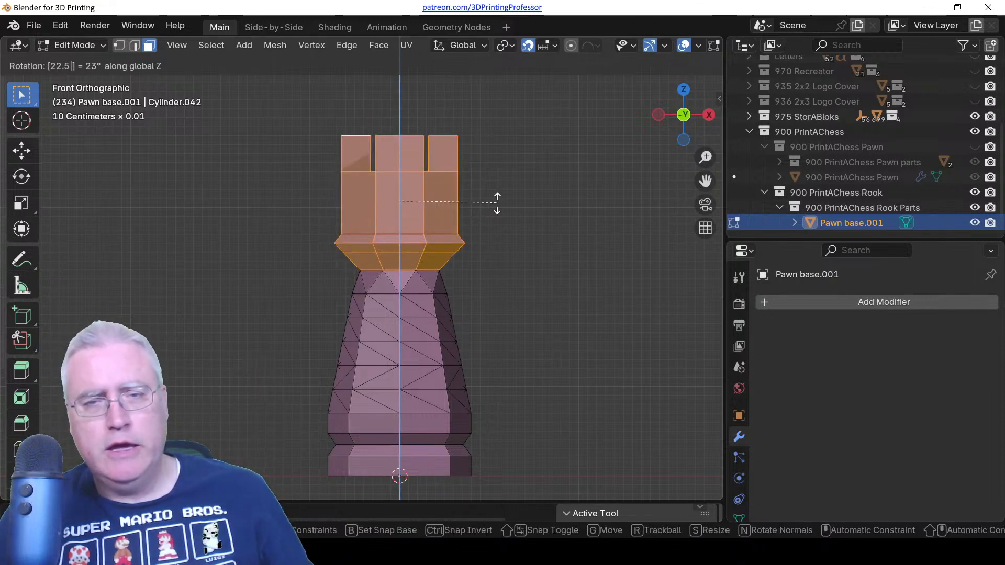
key("Return")
Try rotating the rook's head by -45° about the Z axis and inspect it against the body.
middle_click_drag(321, 269, 350, 230)
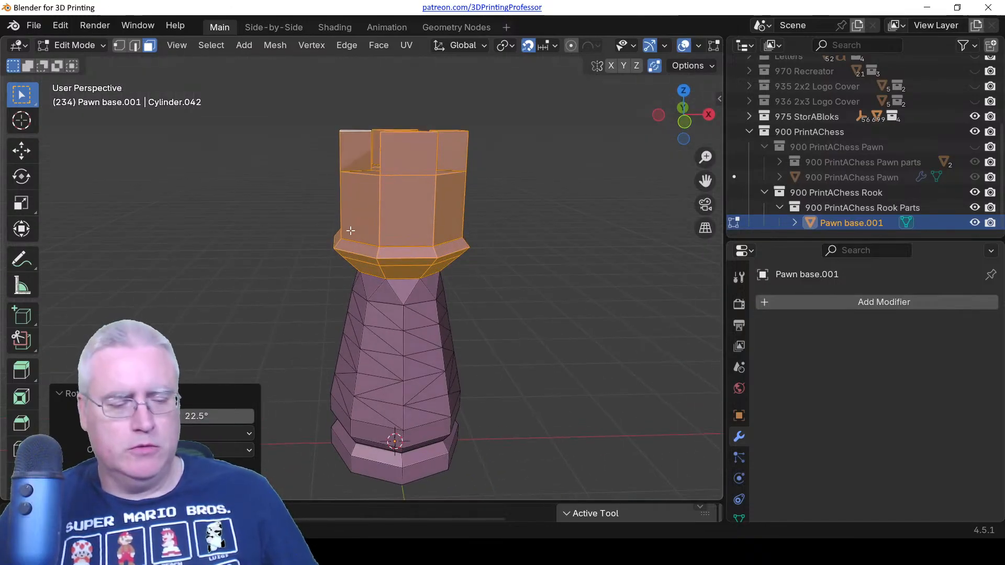
type("r45")
key("minus")
key("z")
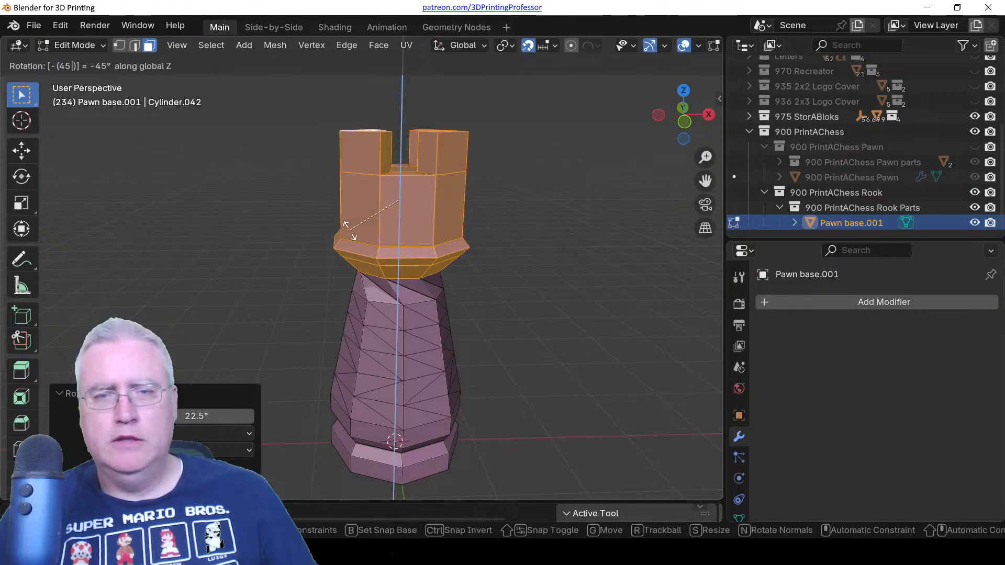
key("Return")
middle_click_drag(311, 235, 414, 281)
key("KP_1")
middle_click_drag(371, 218, 368, 221)
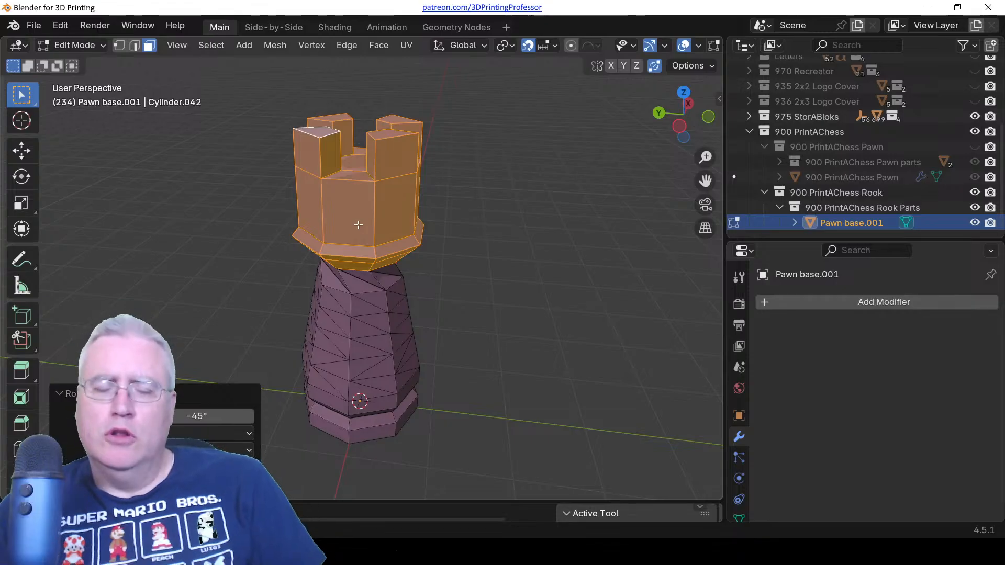
middle_click_drag(358, 225, 385, 173)
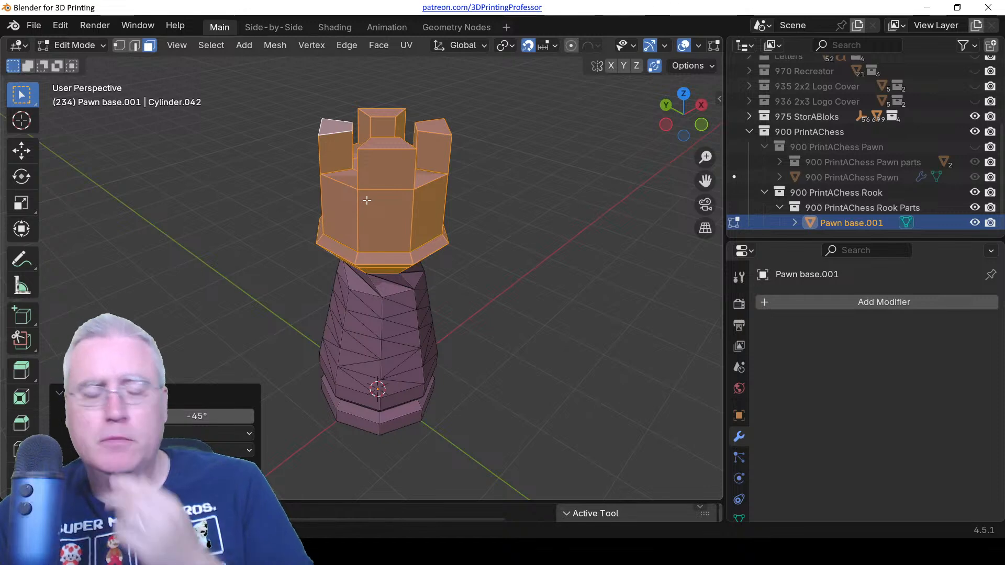
middle_click_drag(373, 201, 364, 175)
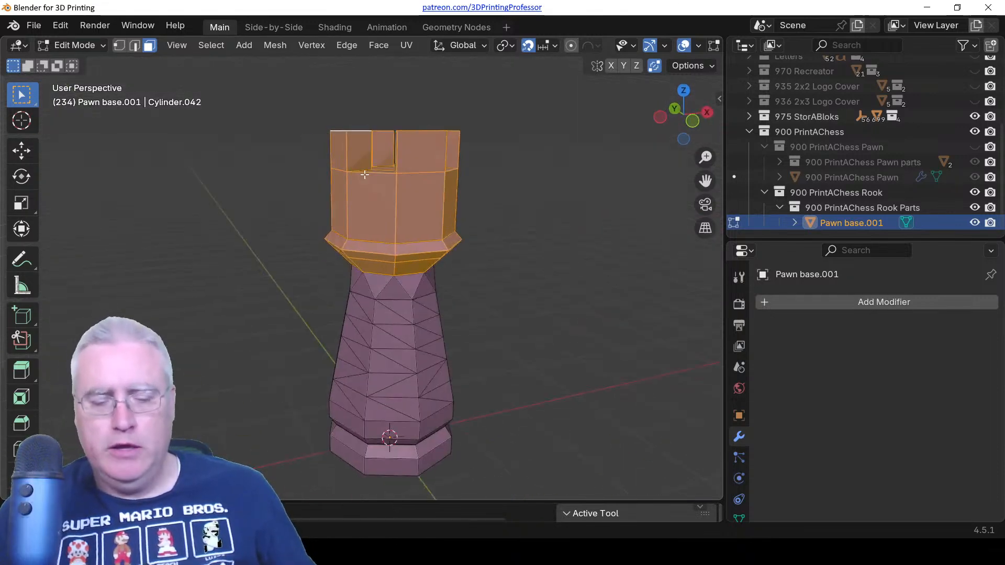
key("KP_7")
key("KP_1")
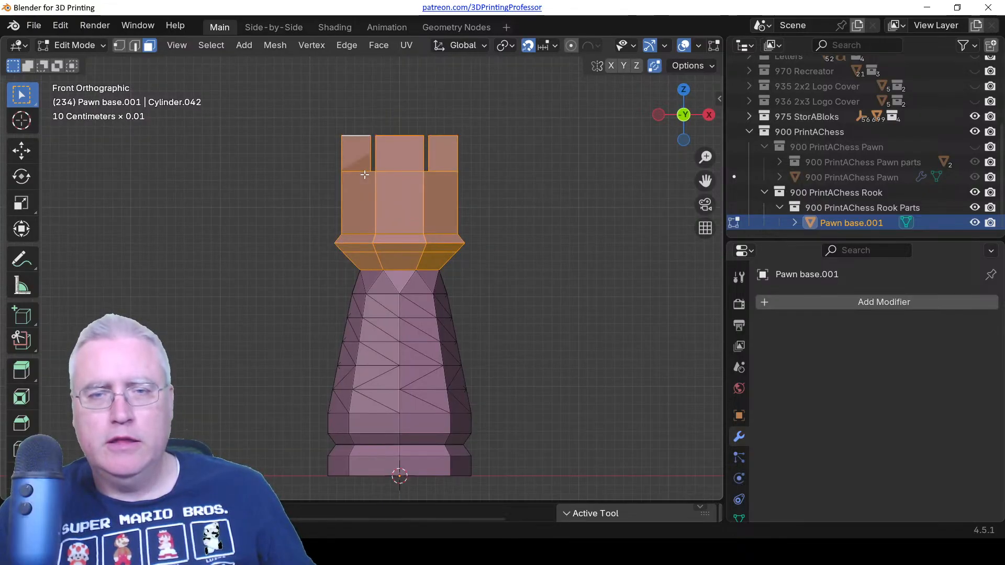
Undo the 22.5° rotation of the rook's head and view the piece from above and the front.
key("ctrl+z")
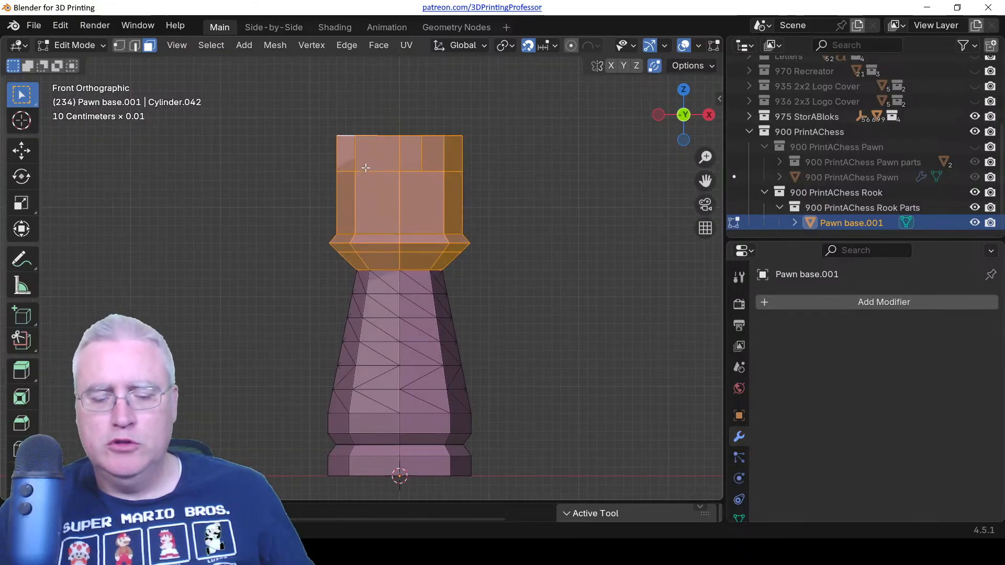
key("KP_7")
middle_click_drag(367, 168, 479, 203)
key("KP_1")
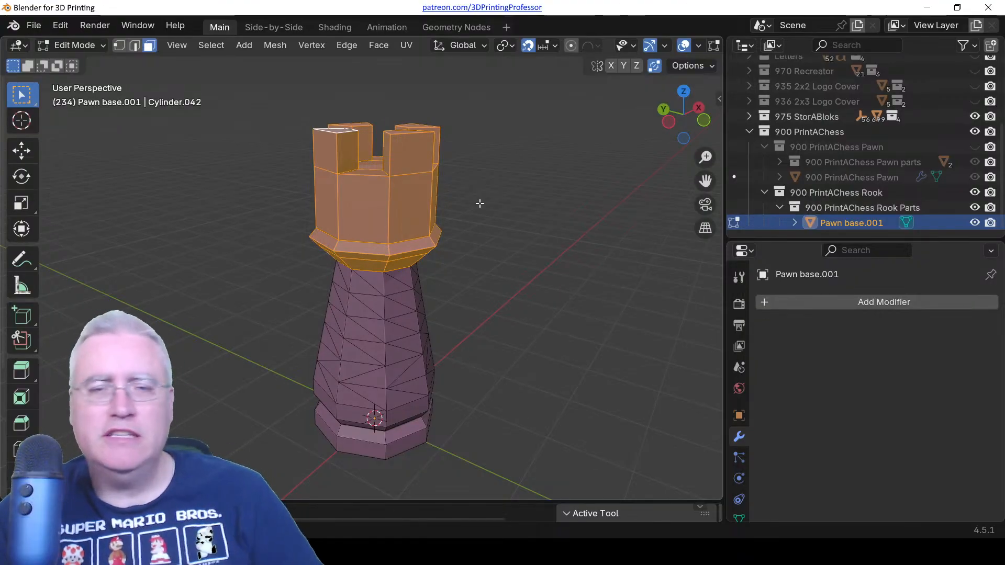
Add a centred horizontal loop cut around the head's wall between the collar ridge and the battlements.
key("ctrl+r")
left_click(429, 198)
right_click(429, 196)
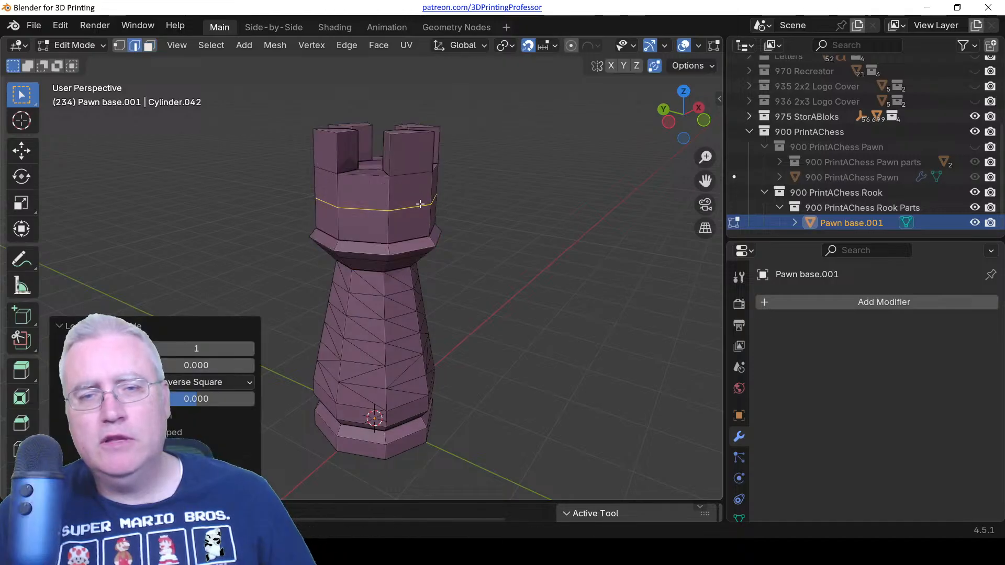
middle_click_drag(429, 194, 364, 195)
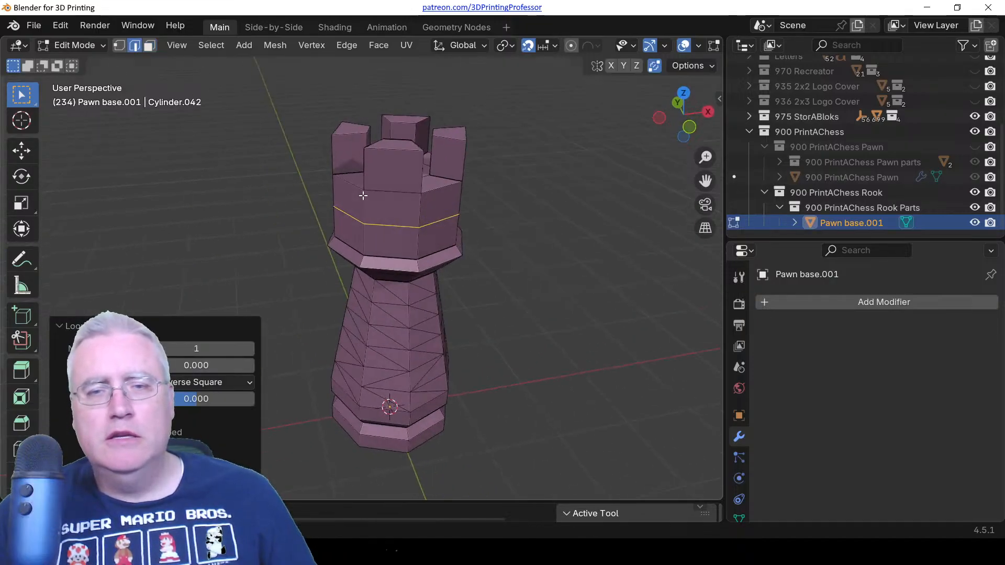
Select the outer faces of the four battlements and scale them to 1.116 so they flare outward.
key("3")
left_click(398, 176)
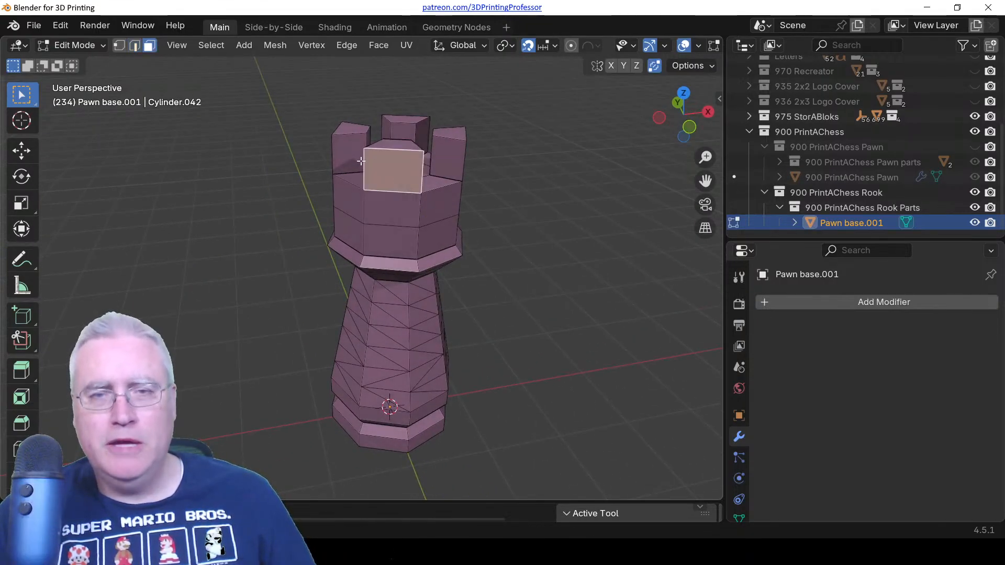
middle_click_drag(361, 161, 506, 144)
left_click(329, 169, "shift")
middle_click_drag(290, 190, 404, 215)
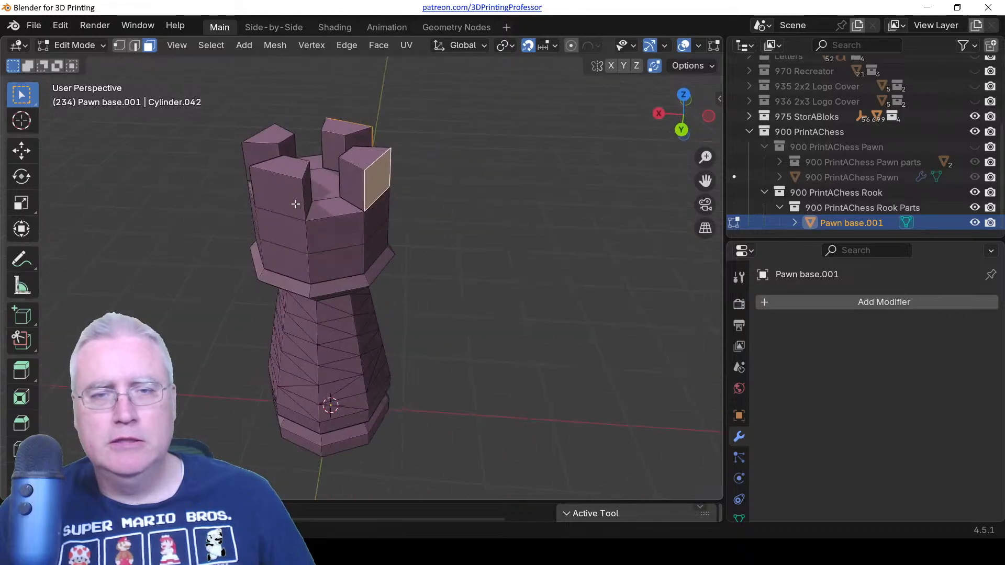
left_click(267, 193, "shift")
middle_click_drag(267, 193, 361, 206)
left_click(328, 179, "shift")
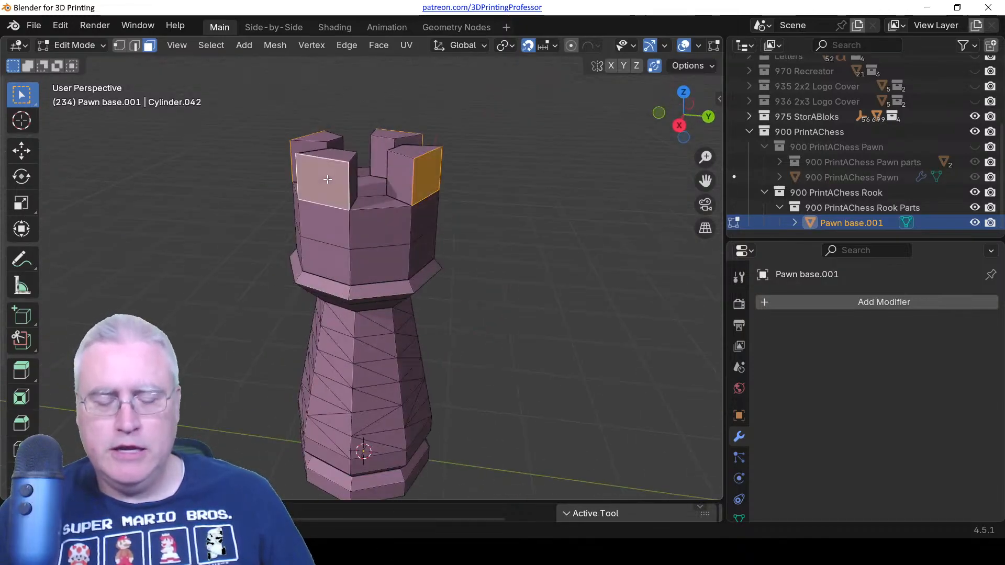
key("KP_7")
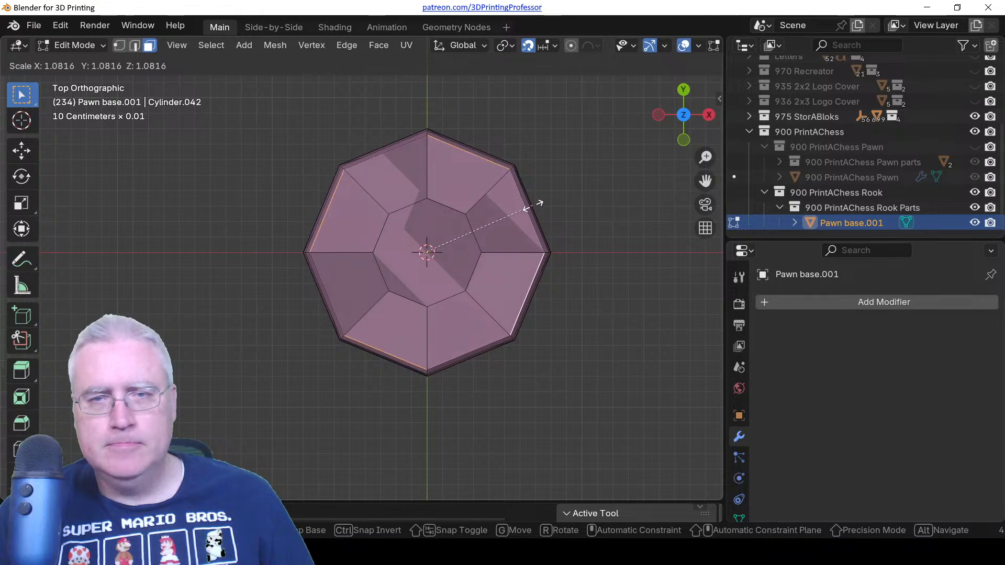
left_click(534, 207)
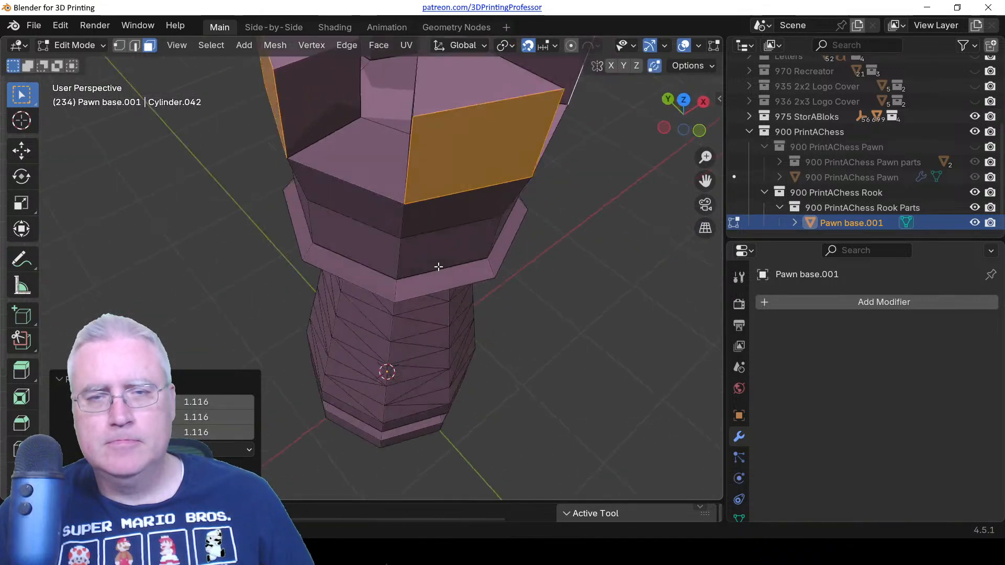
Undo the scaling of the battlements' outer faces and add the upper wall faces directly beneath all four battlements to the selection.
middle_click_drag(438, 266, 438, 300)
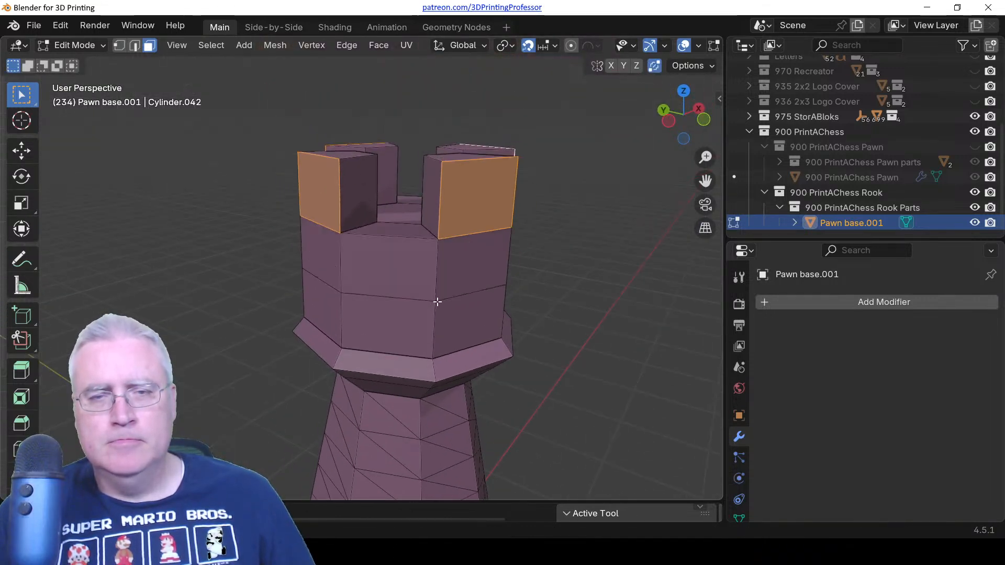
left_click(468, 252, "shift")
left_click(315, 244, "shift")
middle_click_drag(272, 254, 614, 271)
left_click(330, 297, "shift")
middle_click_drag(225, 333, 335, 307)
left_click(336, 308, "shift")
middle_click_drag(391, 273, 428, 327)
Extrude the selected battlement and upper wall faces in place and scale them outward horizontally by about 1.254, with the Z axis locked.
key("g")
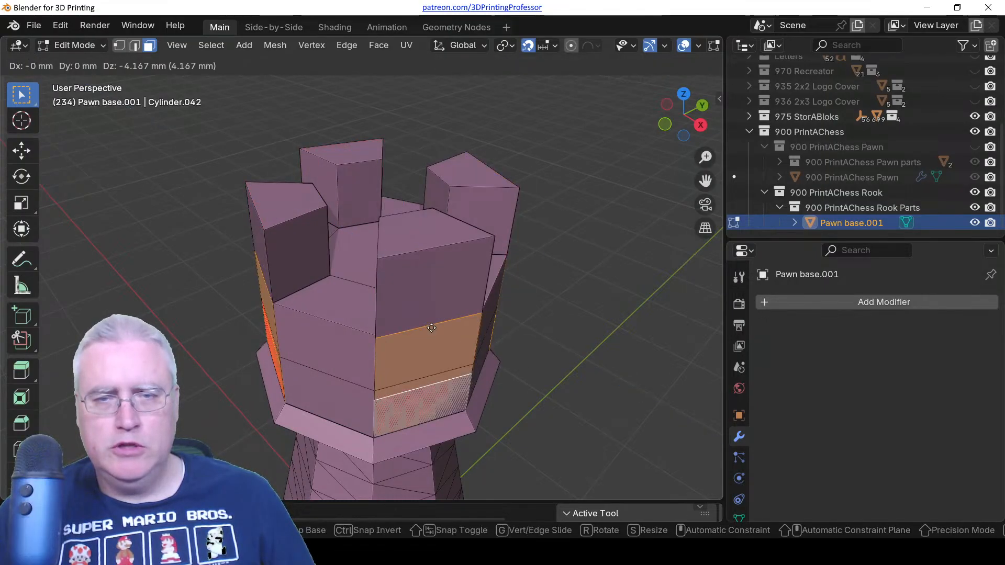
key("shift+z")
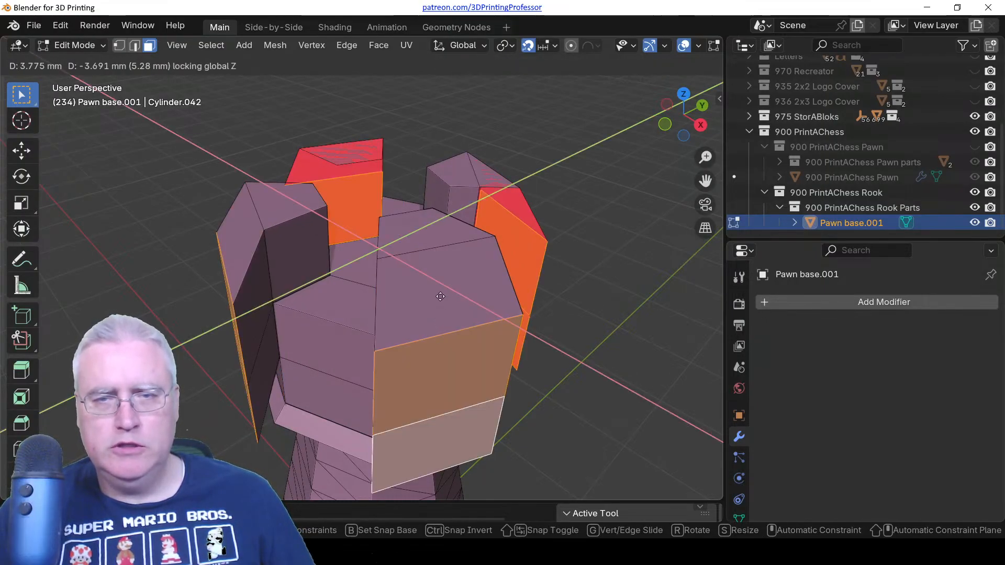
key("Escape")
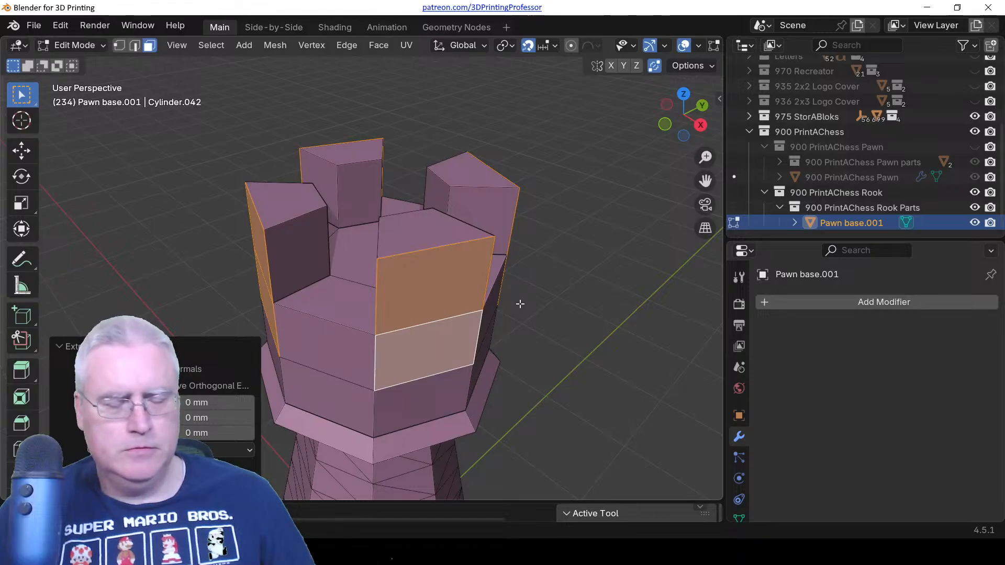
key("KP_7")
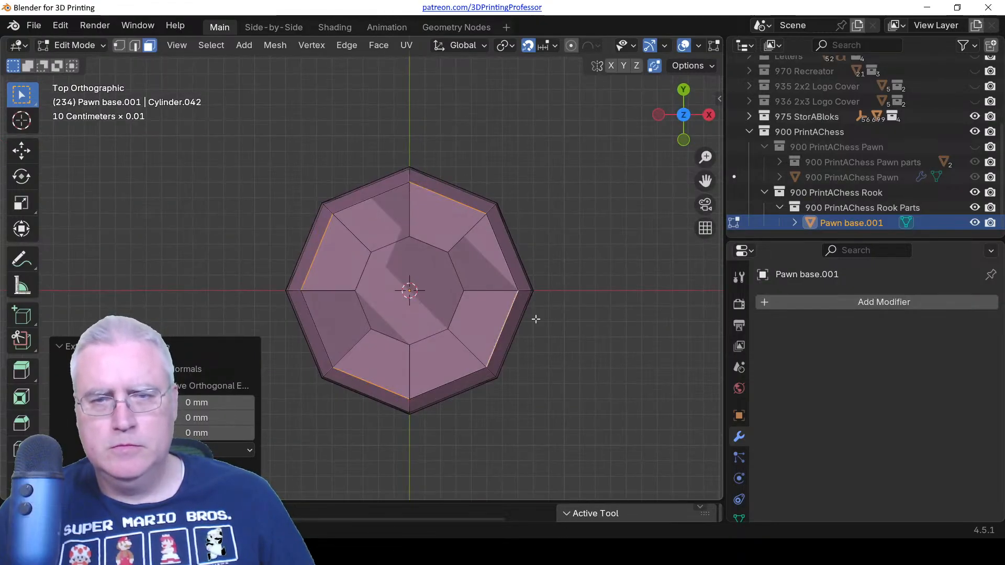
key("s")
key("shift+z")
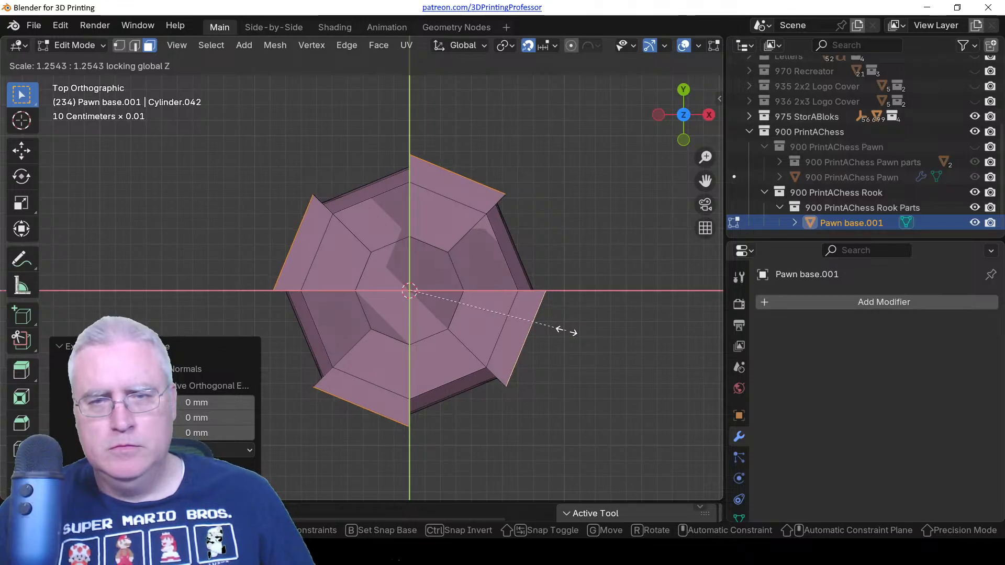
left_click(567, 331)
Switch to vertex selection with the undersides of the widened battlements in view.
middle_click_drag(571, 370, 500, 206)
key("1")
middle_click_drag(504, 262, 492, 191)
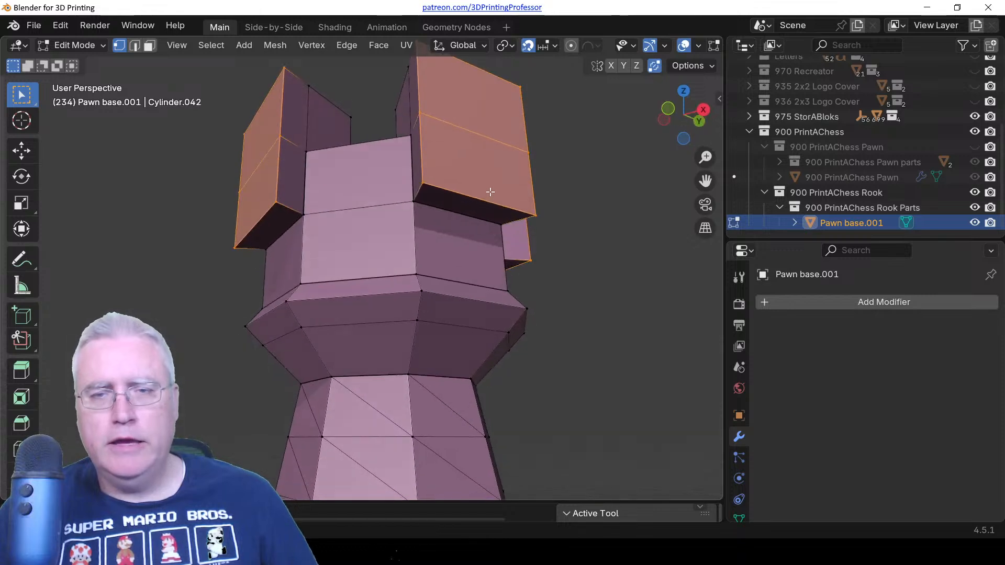
Slide the lower outer edges of two rook battlements inward to the tower wall to slant their undersides.
key("alt+a")
key("2")
left_click(260, 223)
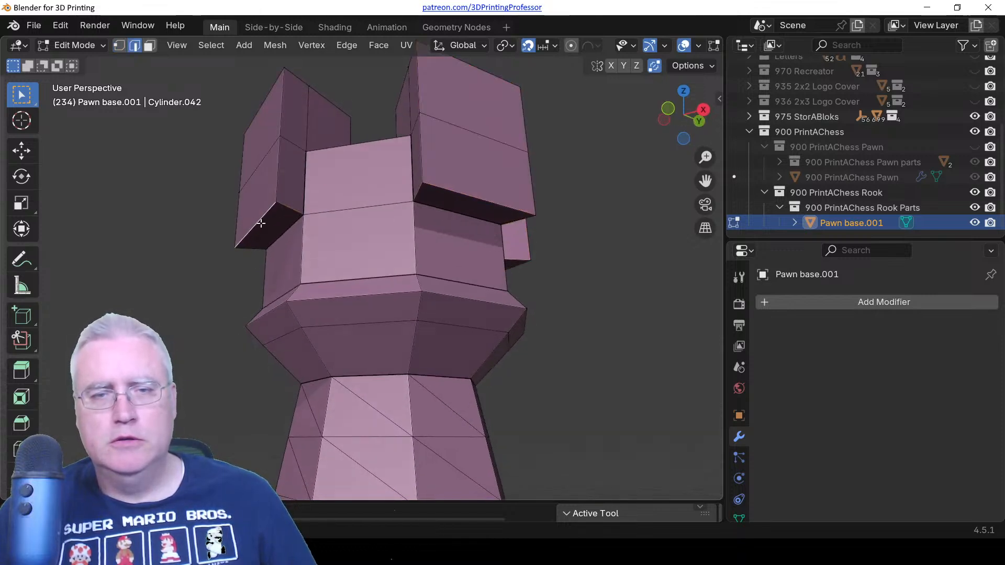
key("g")
key("g")
left_click(493, 234)
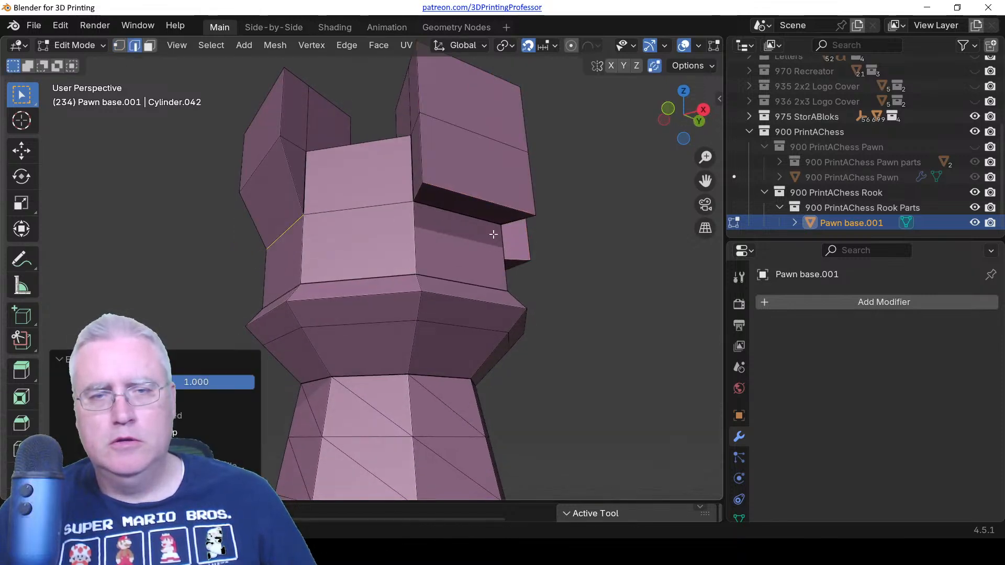
left_click(493, 203)
key("g")
key("g")
left_click(405, 248)
Slide the lower outer edges of the remaining two battlements inward to the tower wall so they match.
middle_click_drag(517, 233, 322, 226)
left_click(436, 210)
key("g")
key("g")
left_click(397, 218)
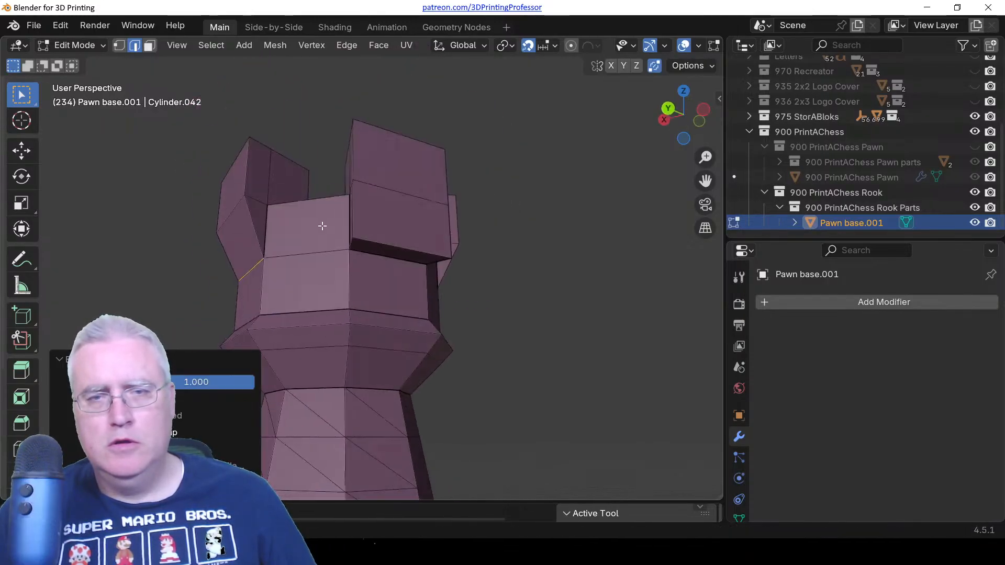
left_click(395, 240)
key("g")
key("g")
left_click(329, 254)
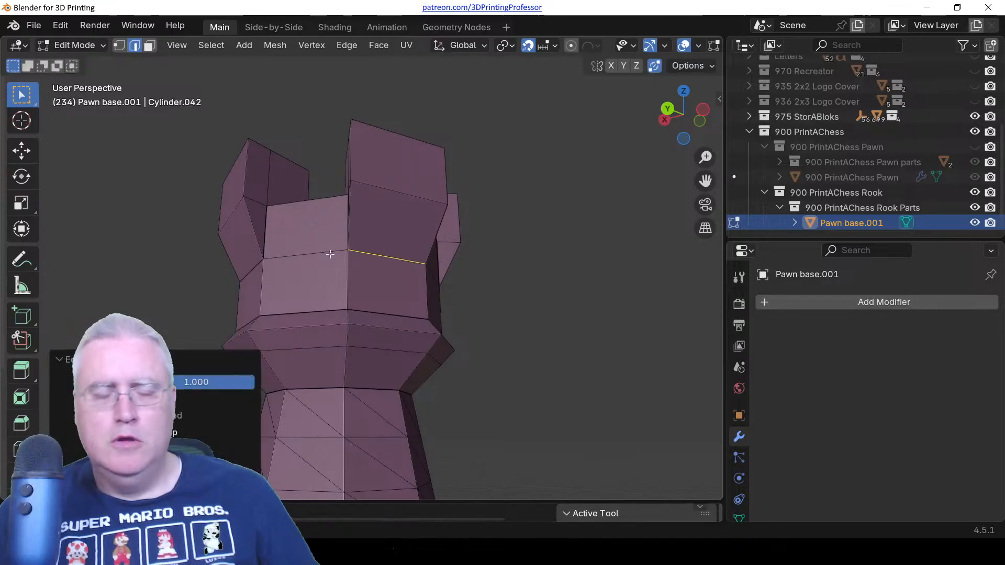
Inspect the shape of the rook's battlements in perspective and in the front and top views.
middle_click_drag(330, 254, 325, 229)
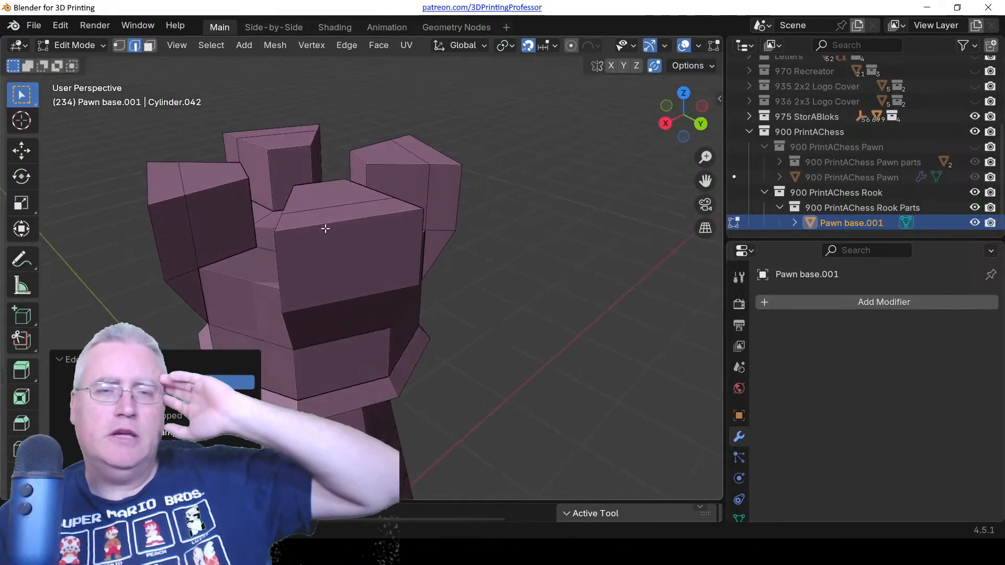
scroll(325, 228, "down", 2)
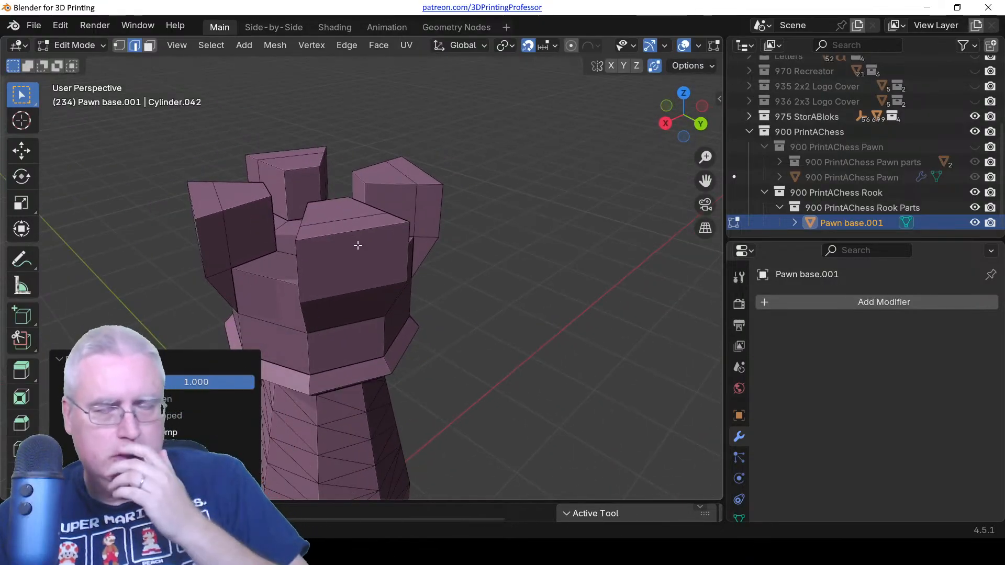
key("KP_1")
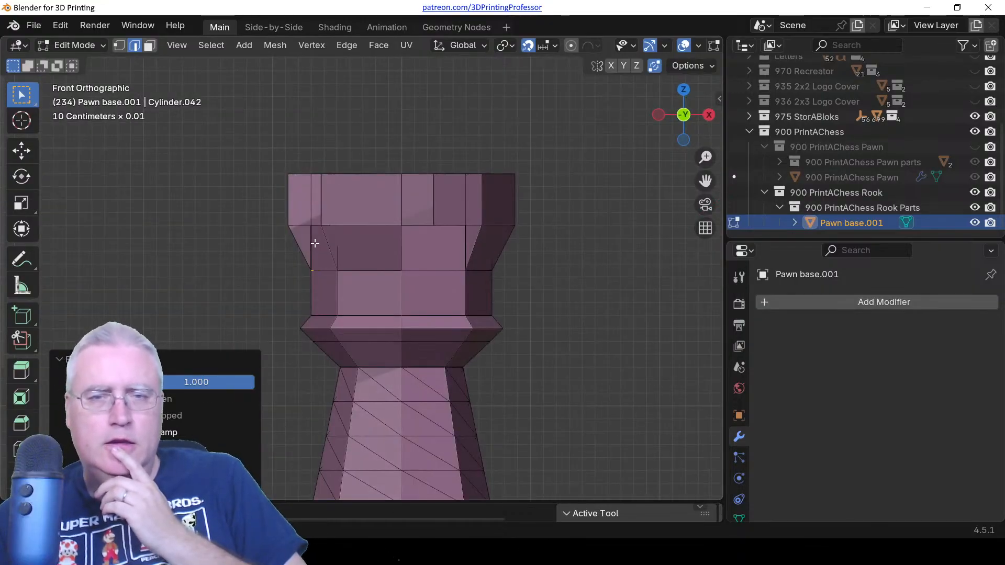
scroll(315, 243, "down", 2)
middle_click_drag(315, 243, 358, 278)
key("KP_7")
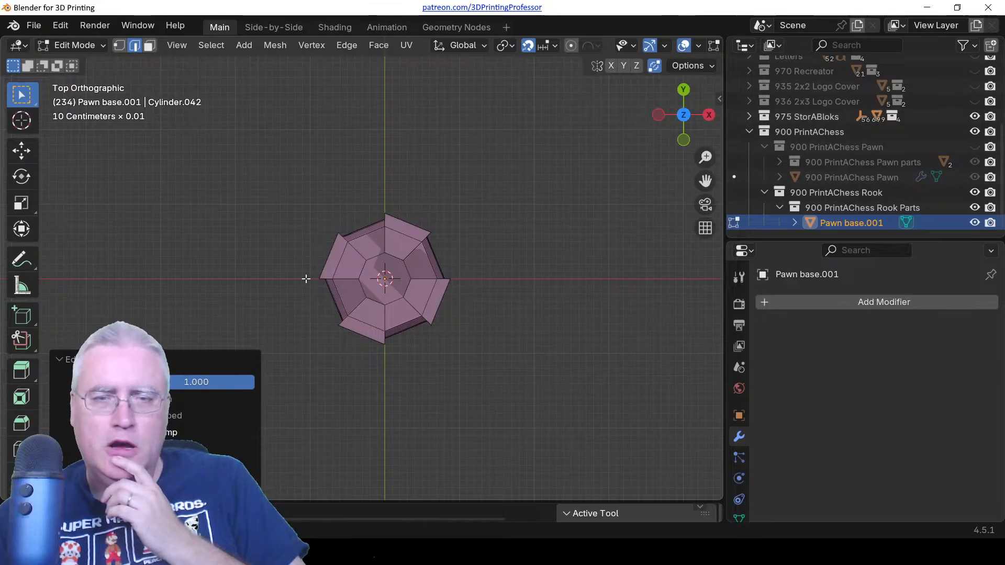
middle_click_drag(392, 314, 377, 273)
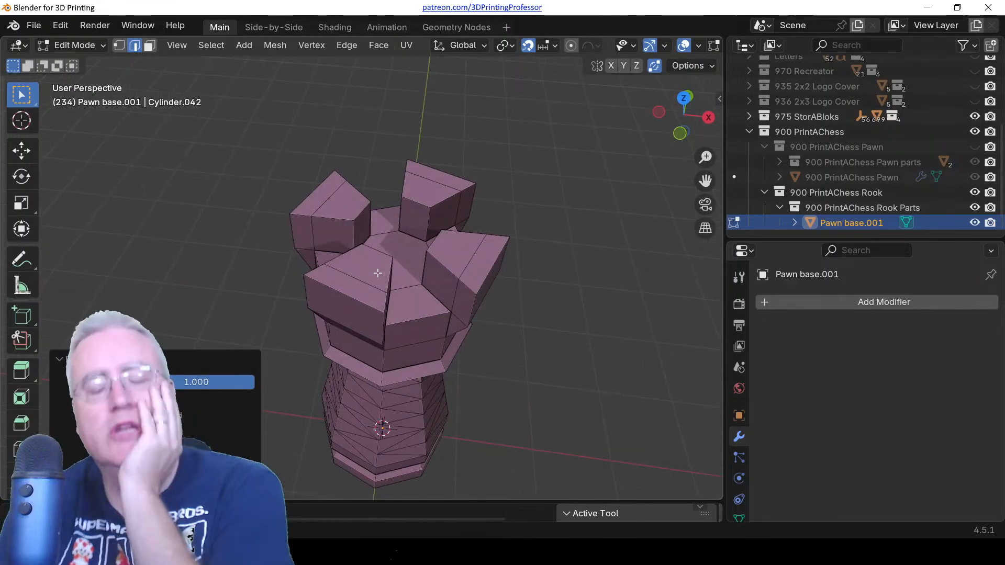
key("KP_7")
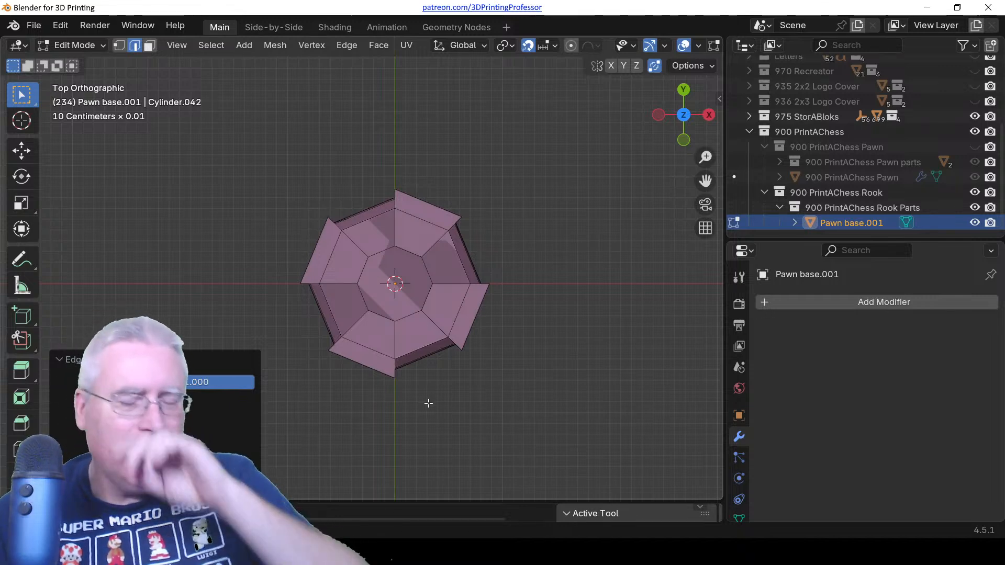
Select the outer faces of all four battlements and scale them horizontally with the Z axis locked.
middle_click_drag(428, 404, 474, 266)
key("3")
left_click(418, 250)
left_click(363, 230, "shift")
middle_click_drag(364, 231, 329, 283)
left_click(286, 230, "shift")
left_click(329, 283, "shift")
key("KP_7")
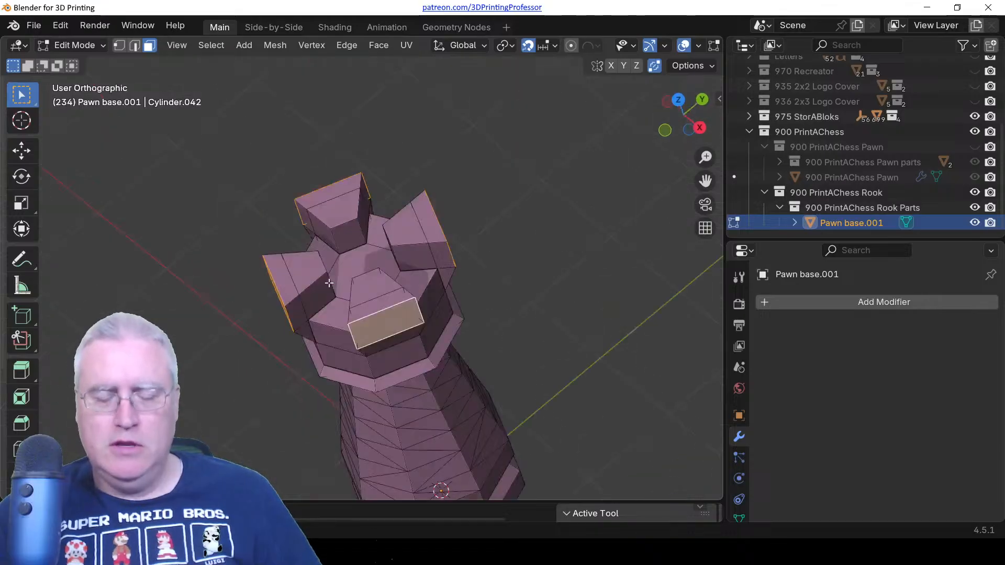
key("s")
key("shift+z")
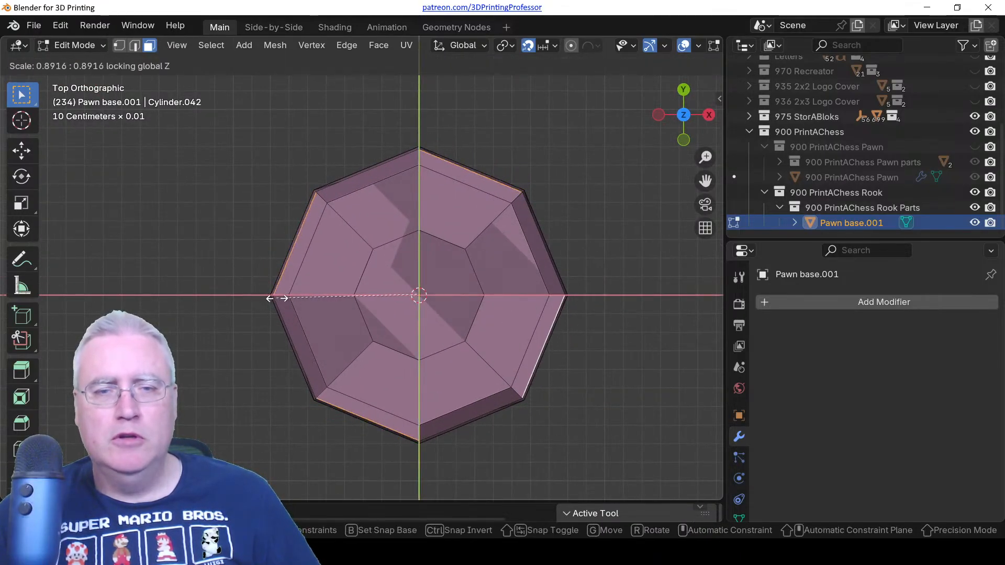
left_click(269, 298)
scroll(270, 314, "down", 3)
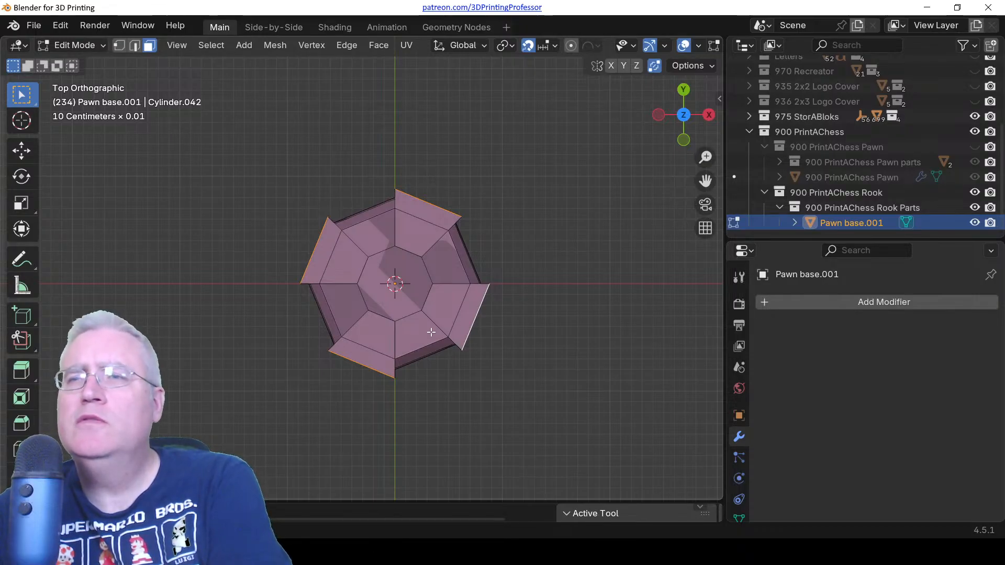
Finish editing the rook mesh and return to Object Mode in the front view.
middle_click_drag(430, 332, 465, 282)
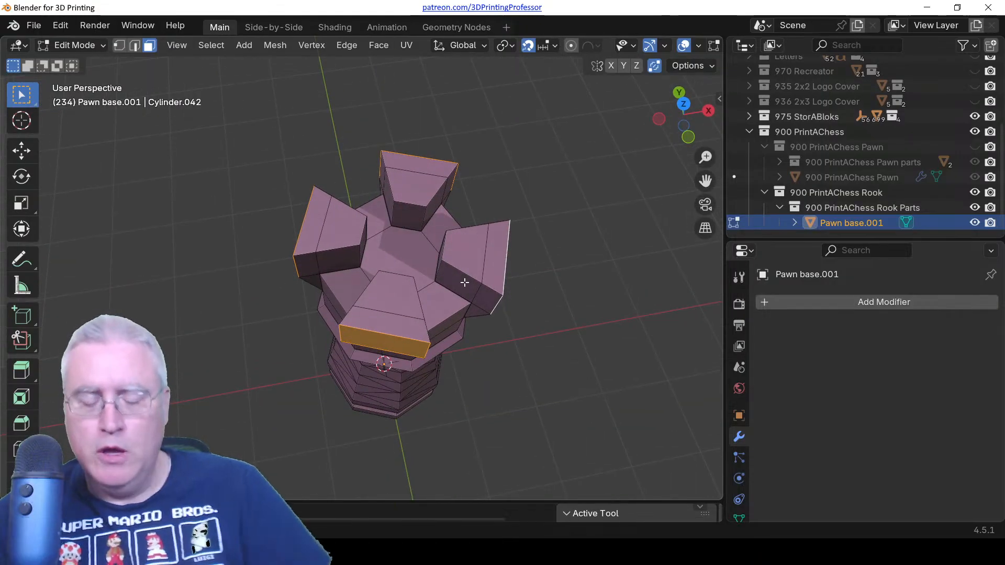
key("KP_1")
scroll(465, 282, "down", 1)
key("Tab")
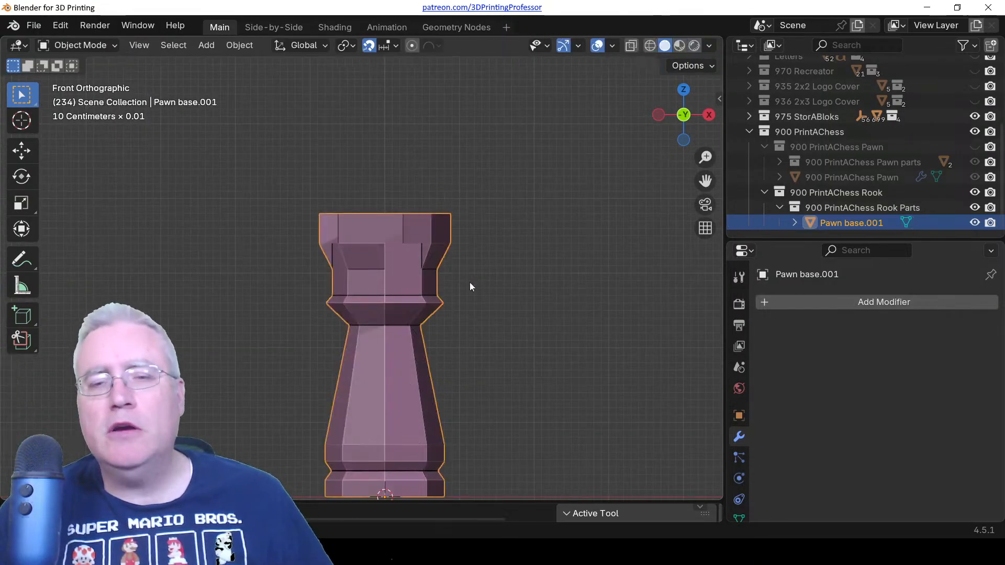
Add a 20 mm cube and move it 50 mm along X, beside the rook.
scroll(474, 297, "down", 3)
middle_click_drag(456, 299, 251, 254, "shift")
key("shift+a")
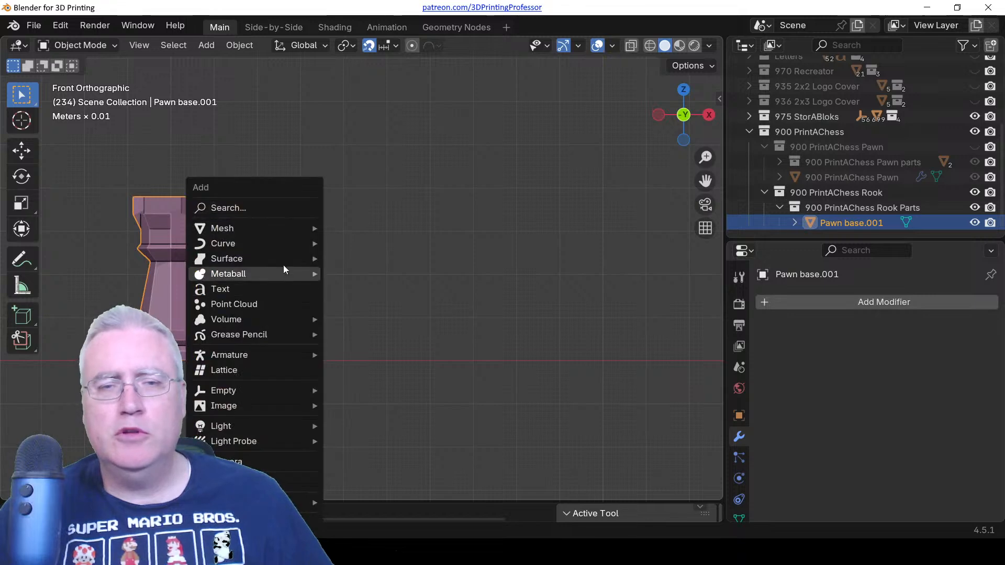
mouse_move(265, 225)
left_click(358, 242)
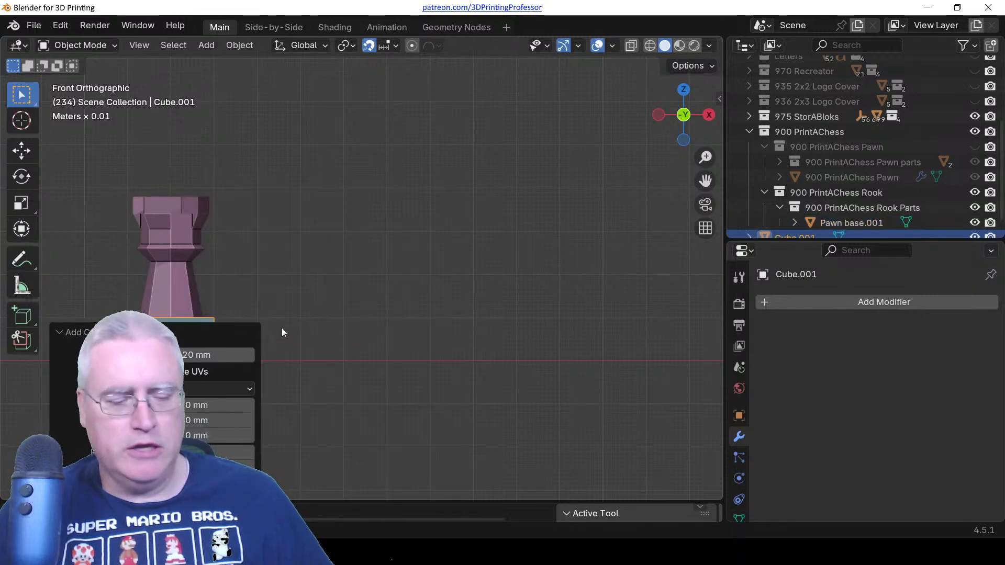
key("g")
left_click(505, 337)
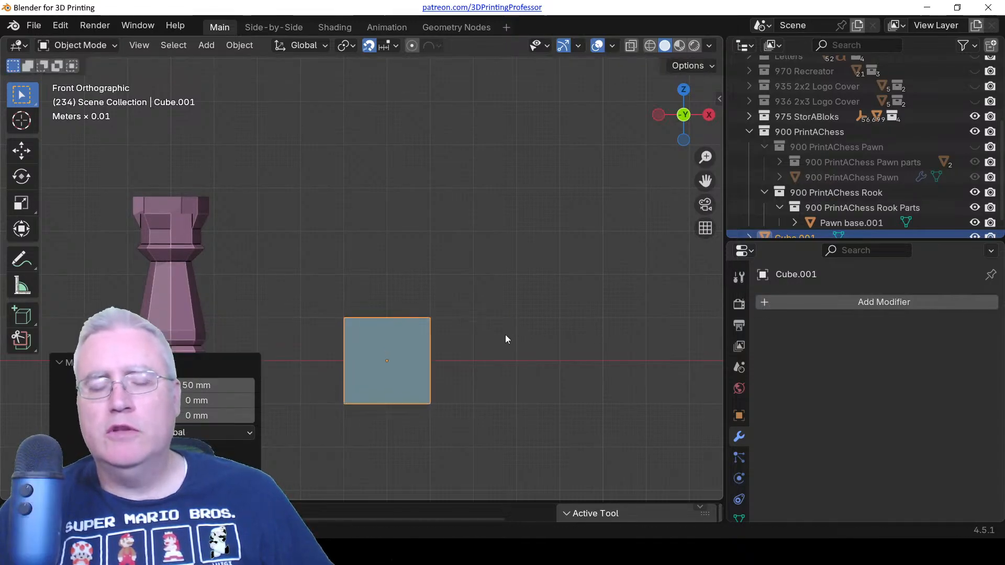
Shift the cube along X with the Move tool, then move it back by 20 mm.
left_click(30, 151)
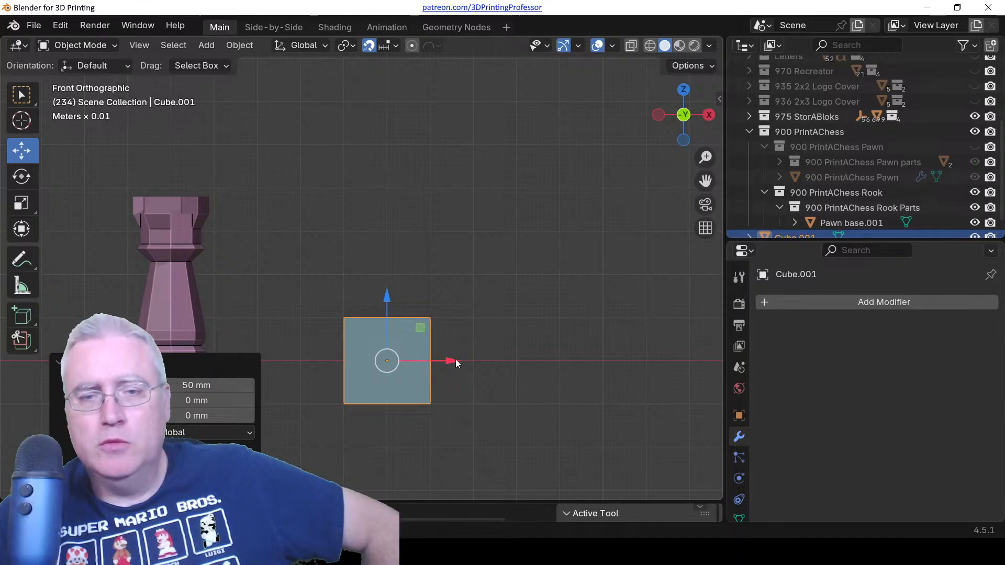
left_click_drag(454, 361, 534, 361)
left_click_drag(506, 327, 397, 315)
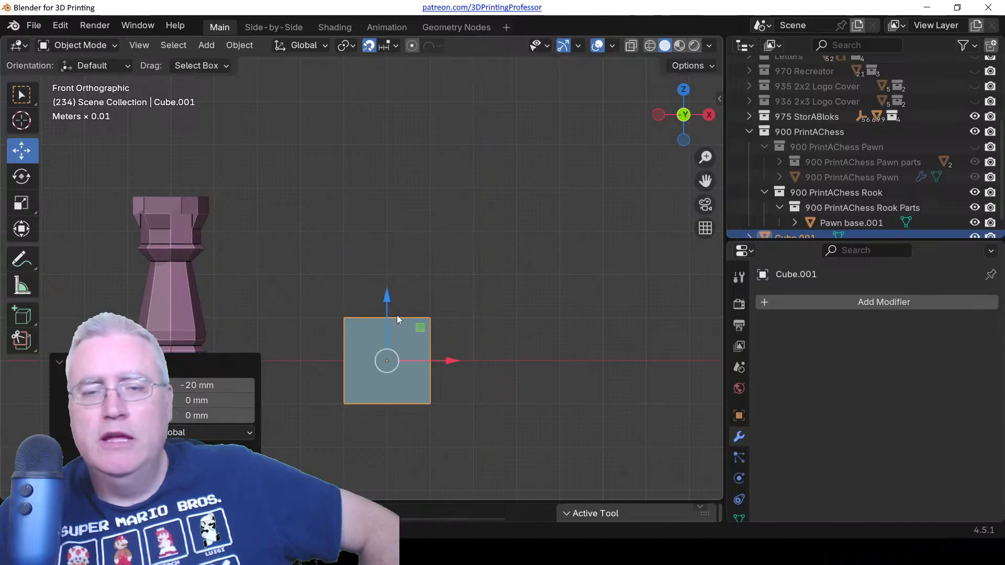
Toggle snapping off and back on, and set the snap target to Grid.
left_click(368, 46)
left_click(369, 46)
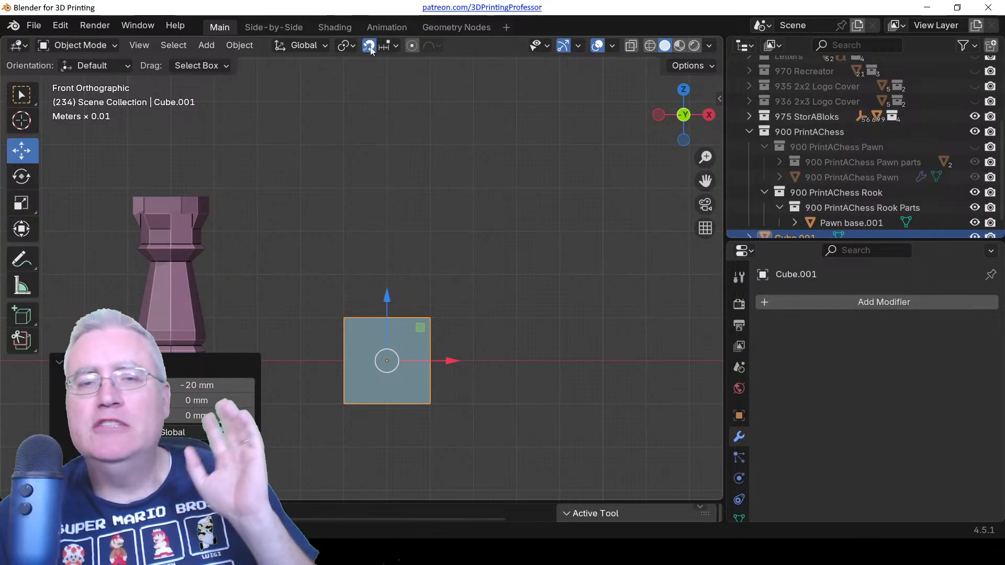
left_click(369, 41)
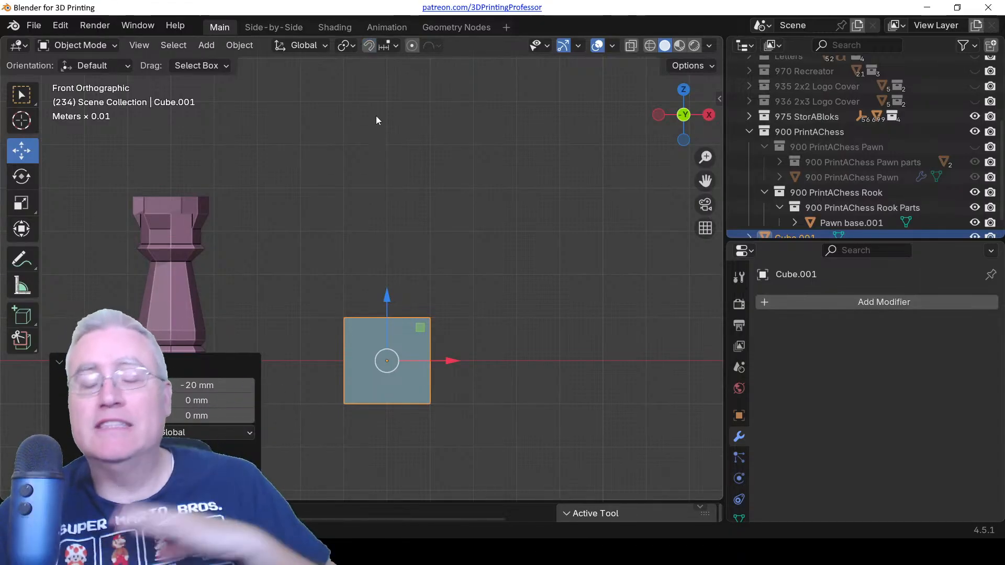
left_click(369, 46)
left_click(396, 46)
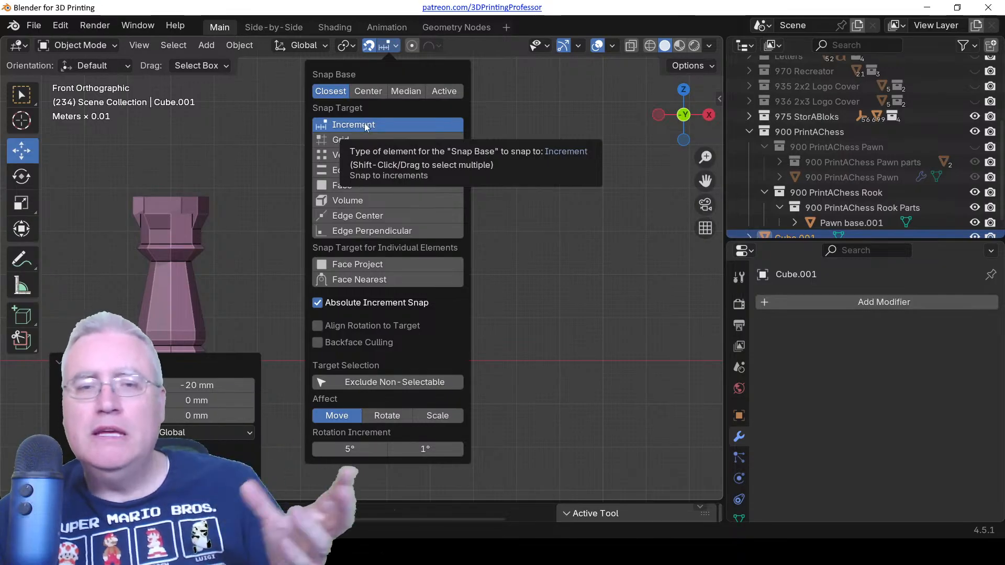
left_click(354, 139)
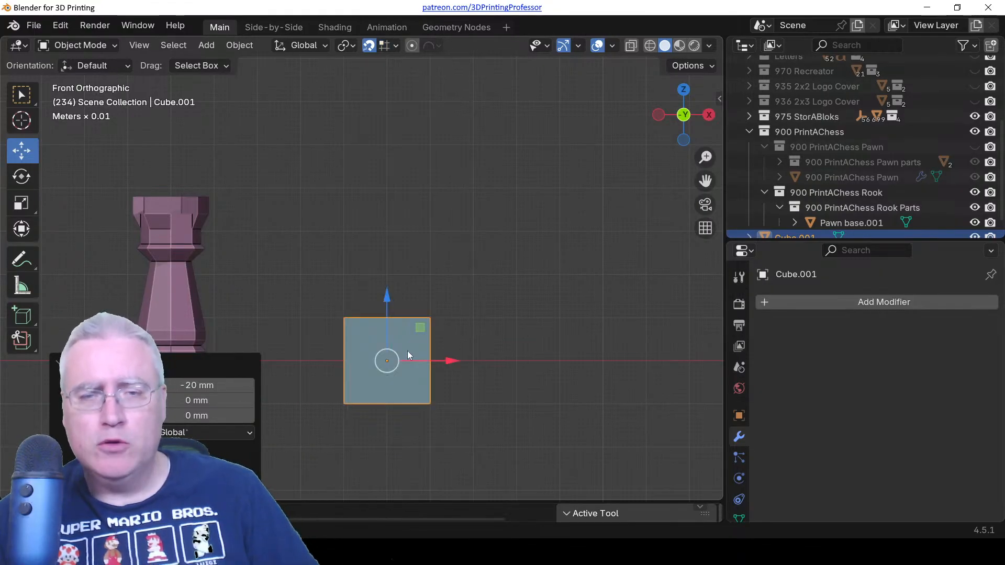
Test grid snapping by moving the cube freely and returning it to its starting position.
key("g")
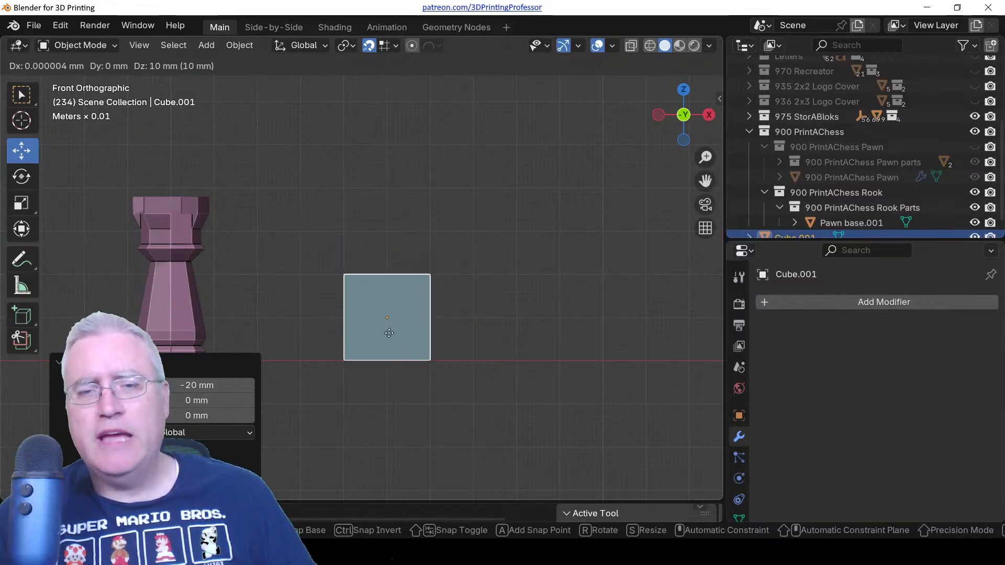
left_click(372, 363)
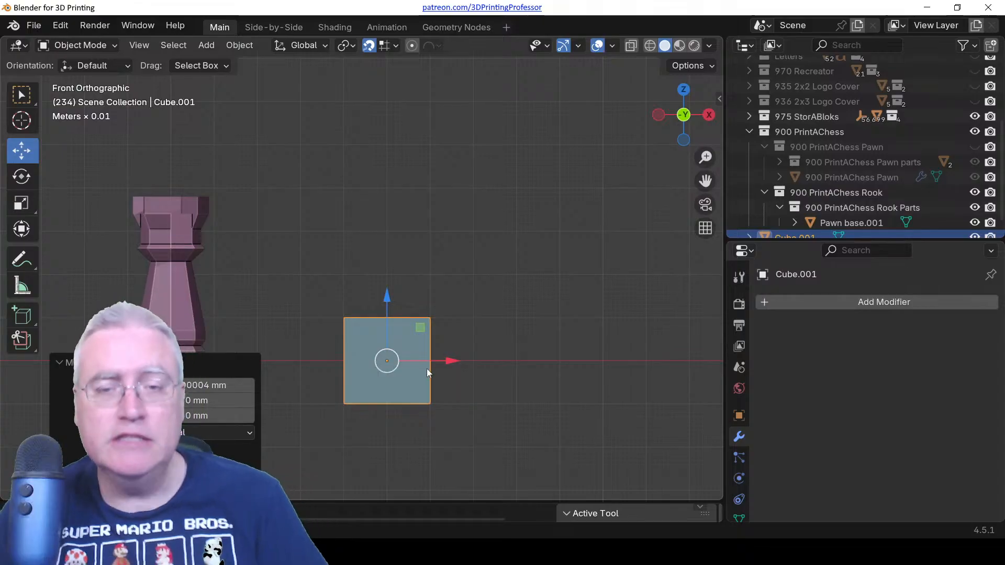
scroll(443, 366, "up", 3)
scroll(444, 365, "up", 1)
middle_click_drag(435, 331, 454, 170, "shift")
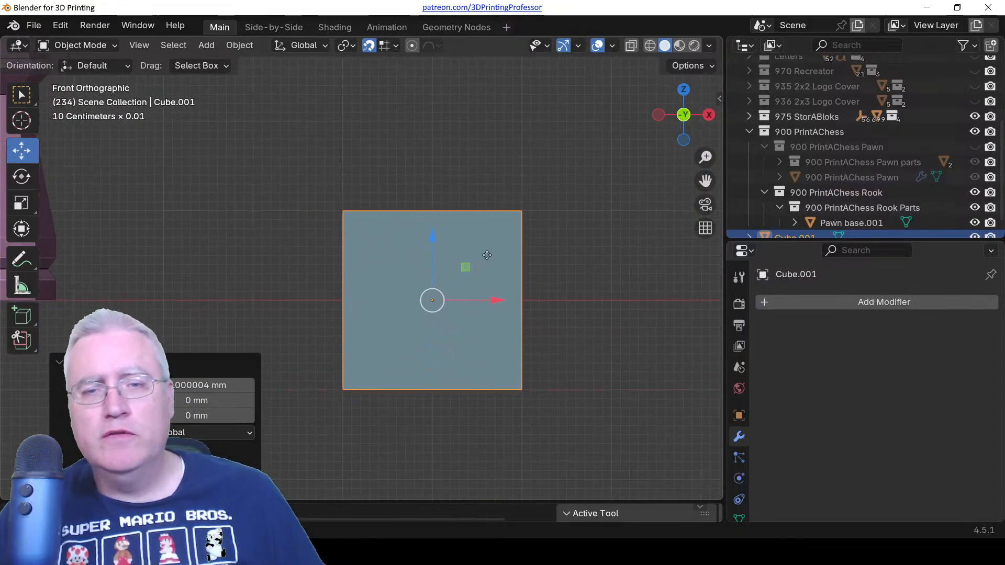
mouse_move(432, 300)
left_mouse_down()
mouse_move(498, 237)
mouse_move(422, 295)
mouse_move(432, 294)
mouse_move(343, 198)
mouse_move(399, 273)
mouse_move(433, 299)
left_mouse_up()
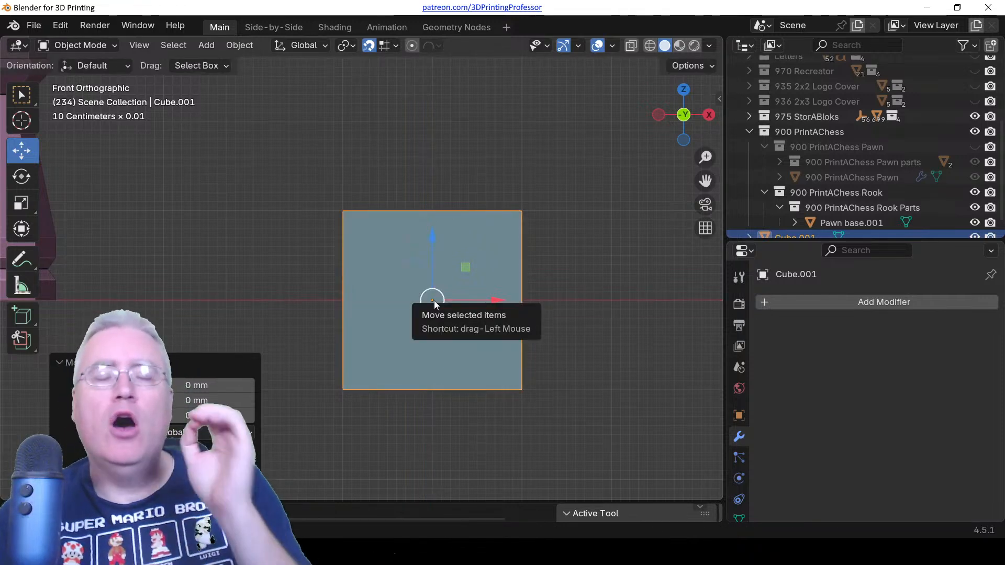
Look at the cube in the top and perspective views and delete it.
scroll(363, 315, "down", 3)
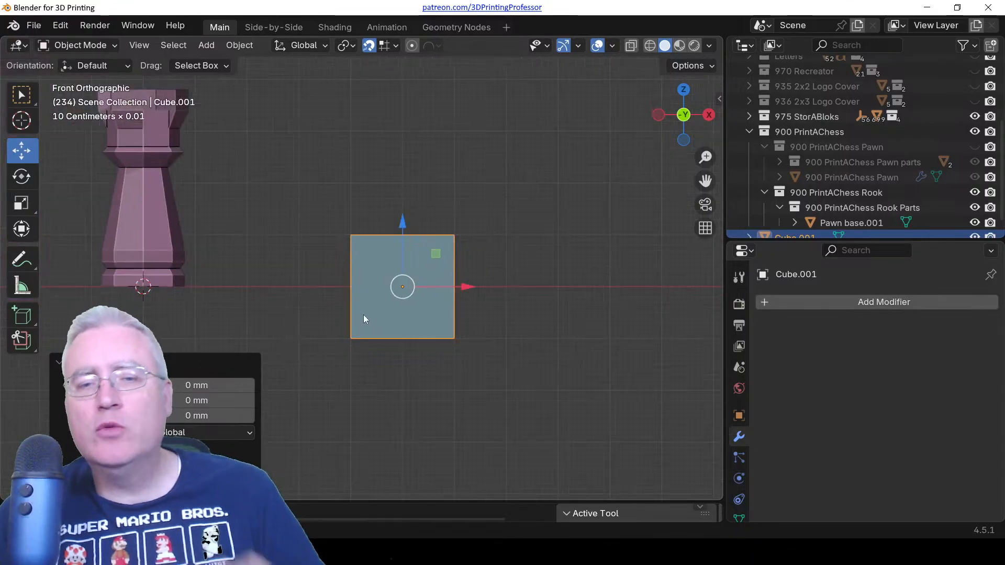
middle_click_drag(365, 319, 300, 268)
middle_click_drag(359, 285, 339, 288)
key("KP_7")
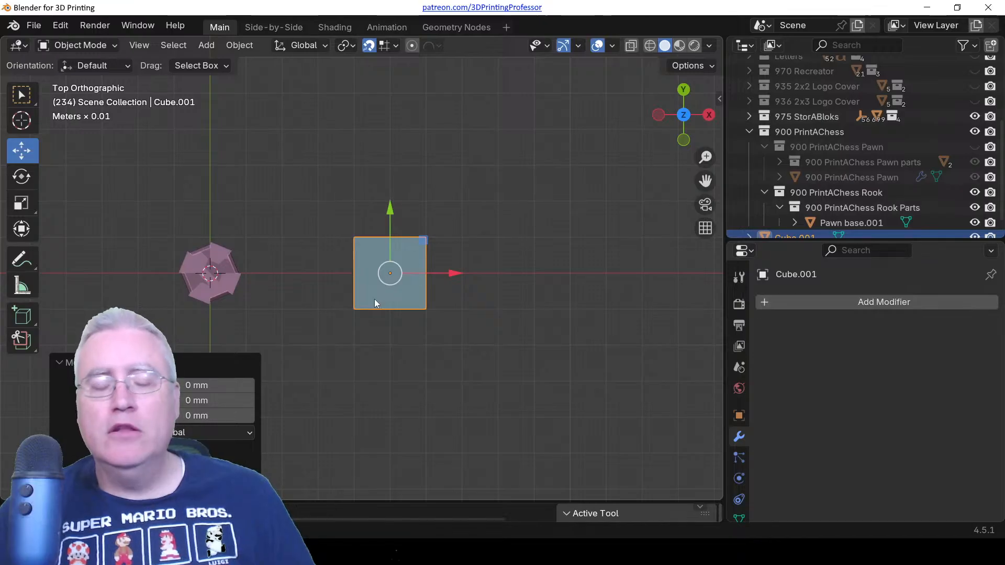
middle_click_drag(359, 303, 434, 157)
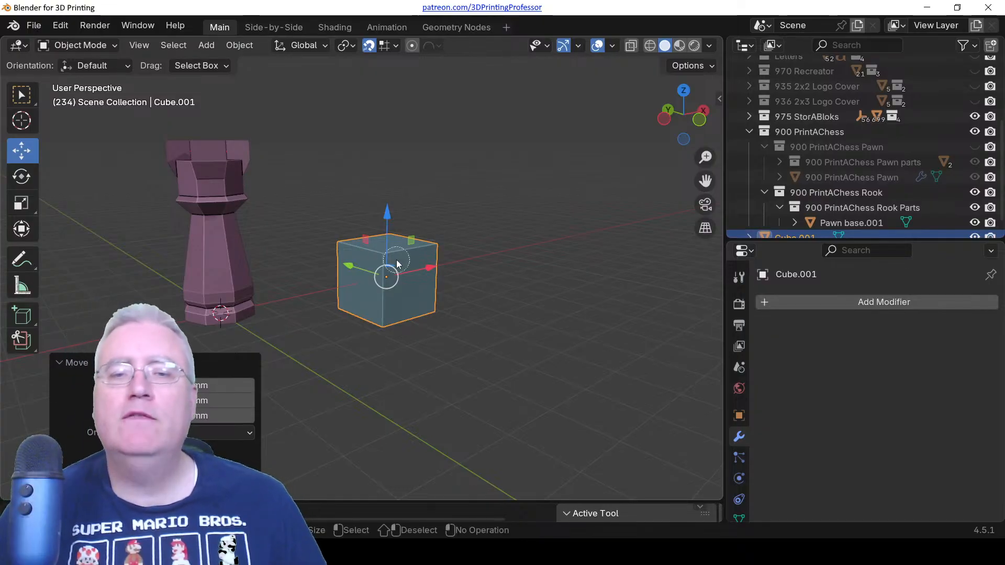
key("x")
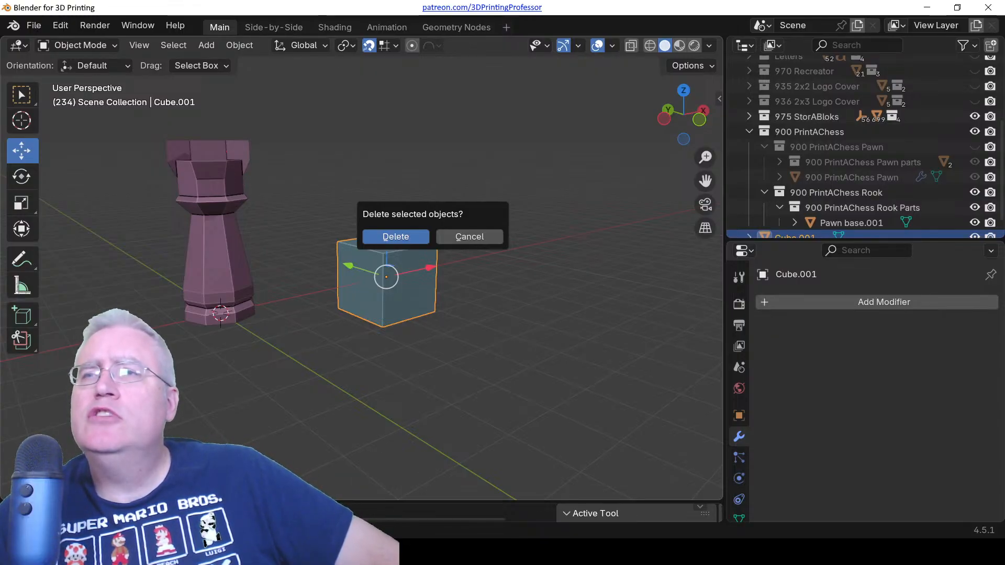
key("Return")
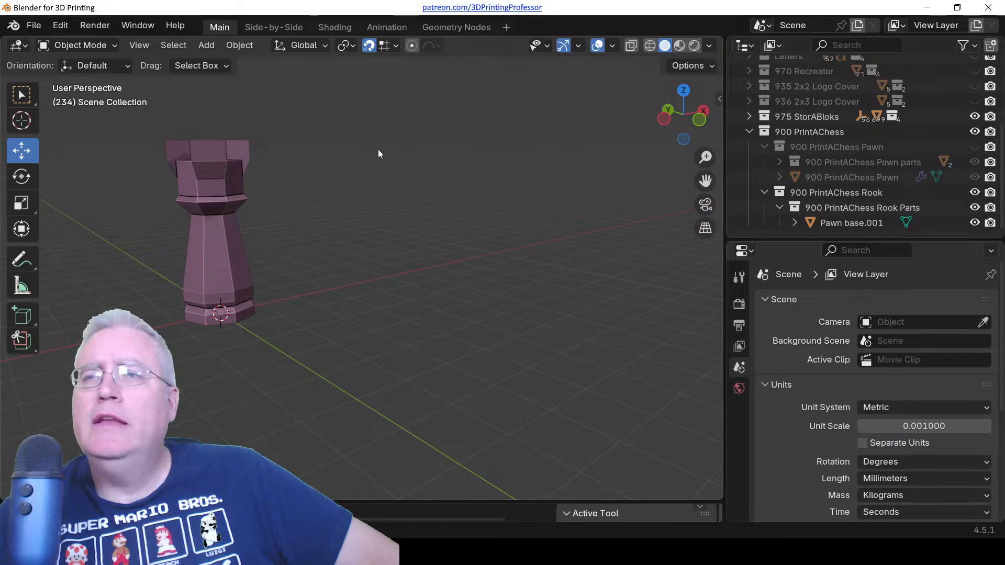
Select the rook and display it as a wireframe in the front view.
left_click(215, 199)
key("KP_1")
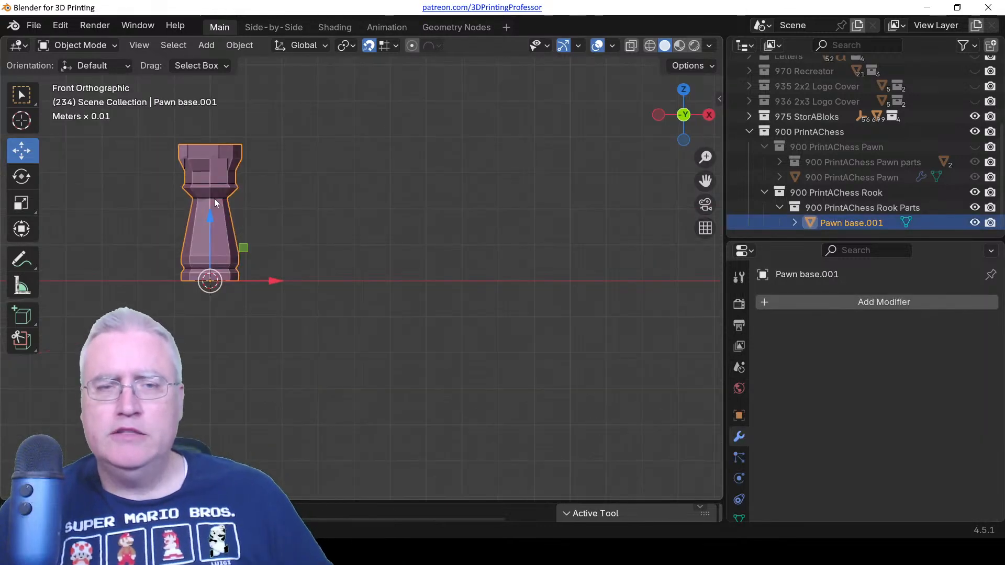
scroll(216, 196, "up", 4)
mouse_move(220, 204)
middle_mouse_down("shift")
mouse_move(316, 263)
mouse_move(584, 344)
middle_mouse_up("shift")
key("z")
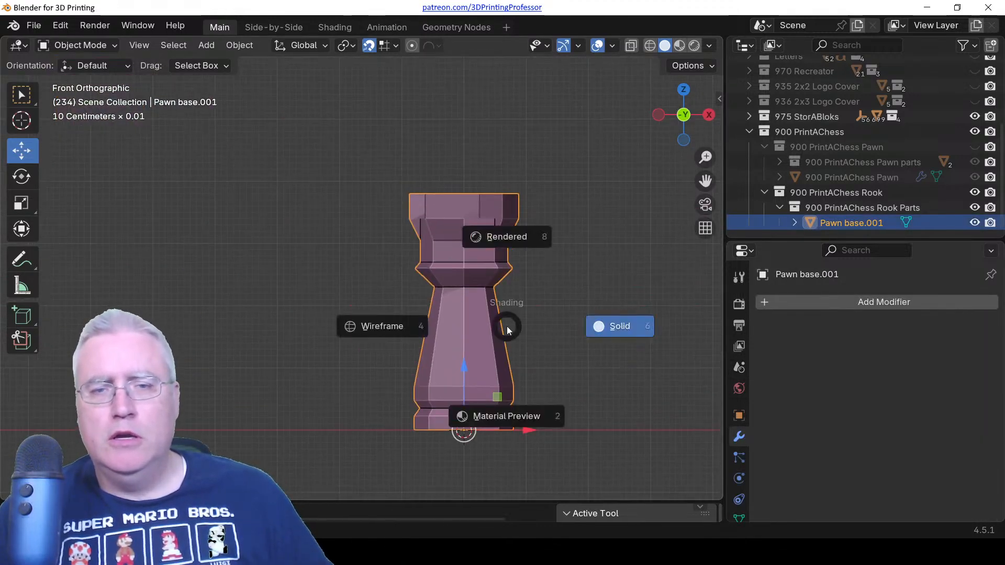
left_click(412, 335)
scroll(453, 275, "up", 3)
scroll(453, 274, "down", 1)
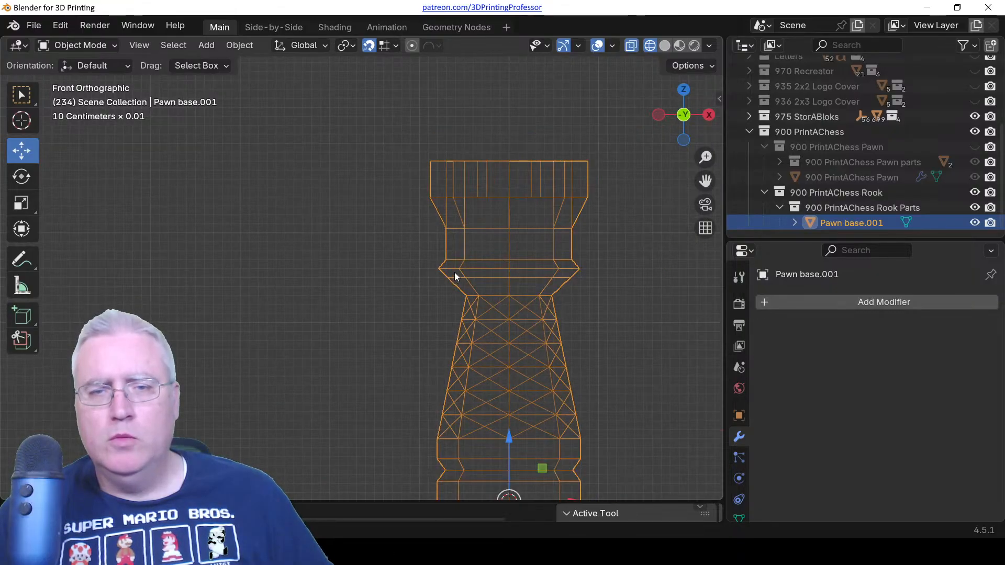
View the rook's head from above and open its mesh for editing.
key("KP_7")
scroll(455, 277, "up", 4)
scroll(508, 278, "up", 2)
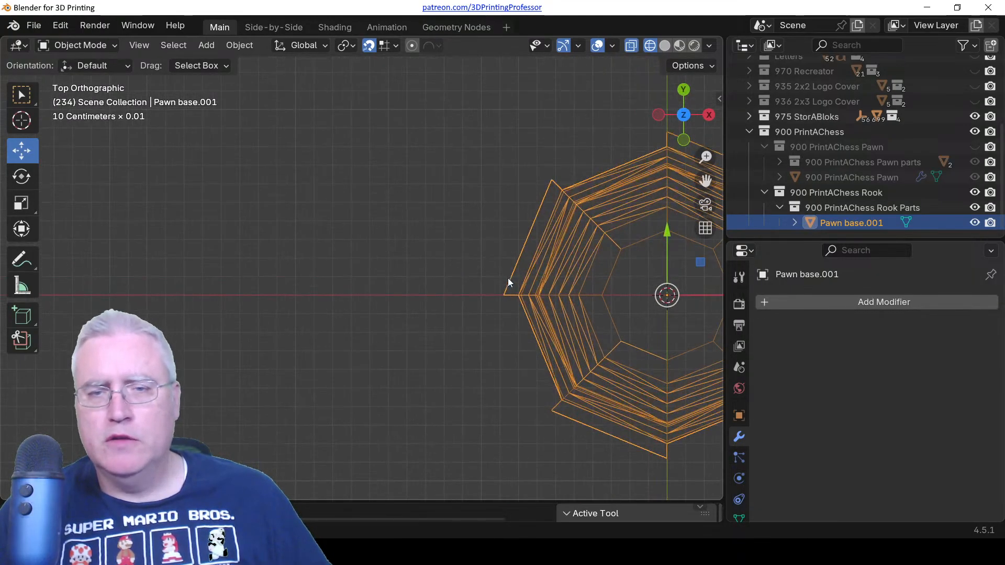
middle_click_drag(508, 278, 303, 287, "shift")
key("Tab")
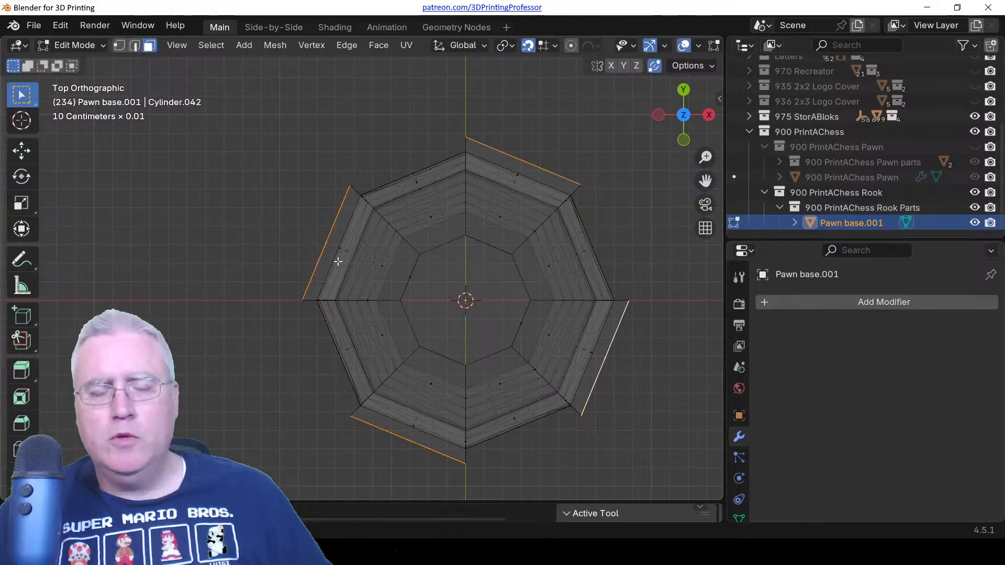
Try scaling only the outer battlement faces to about 0.892 in X and Y with Z locked, and undo it.
key("s")
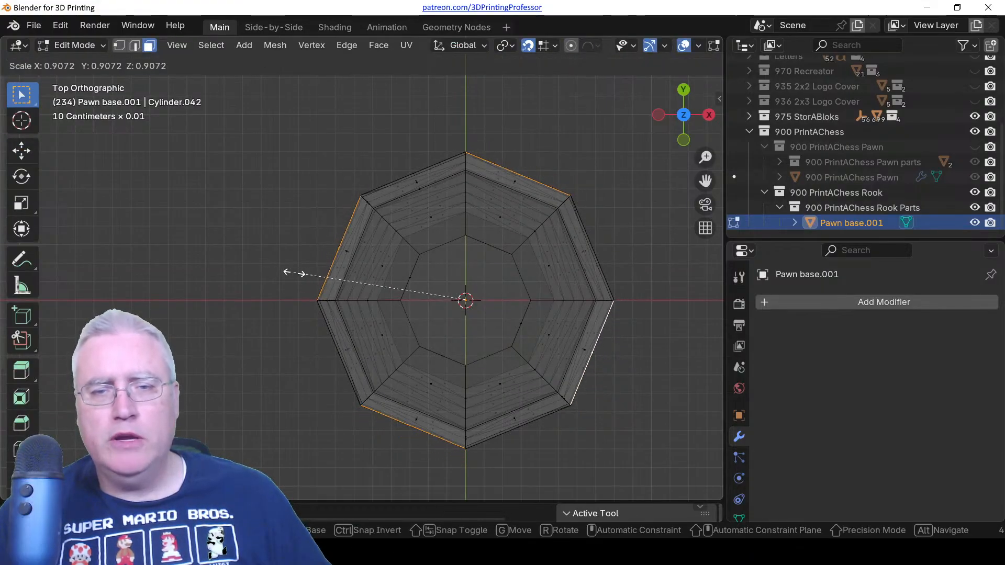
right_click(281, 270)
middle_click_drag(334, 341, 425, 226)
key("KP_7")
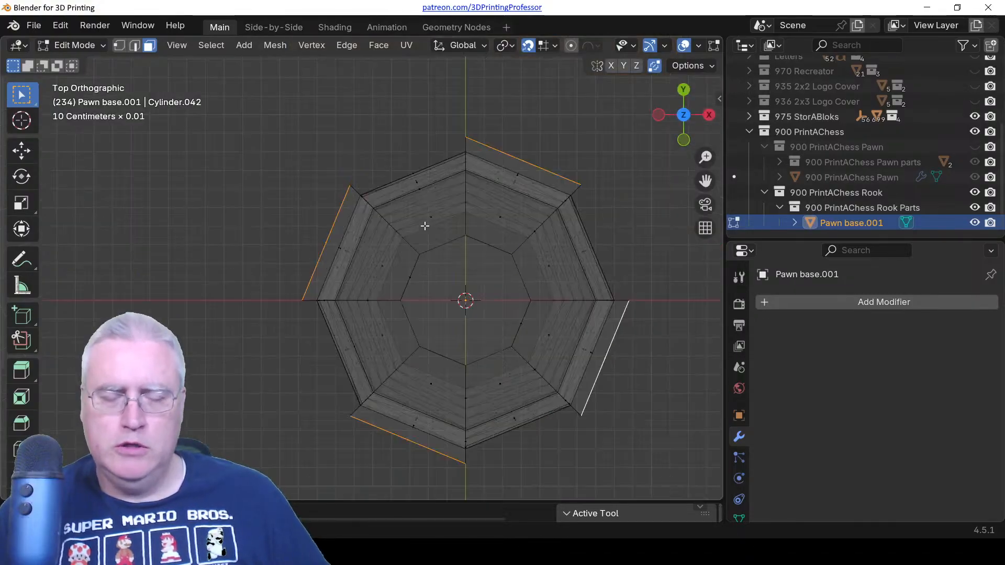
key("s")
key("shift+z")
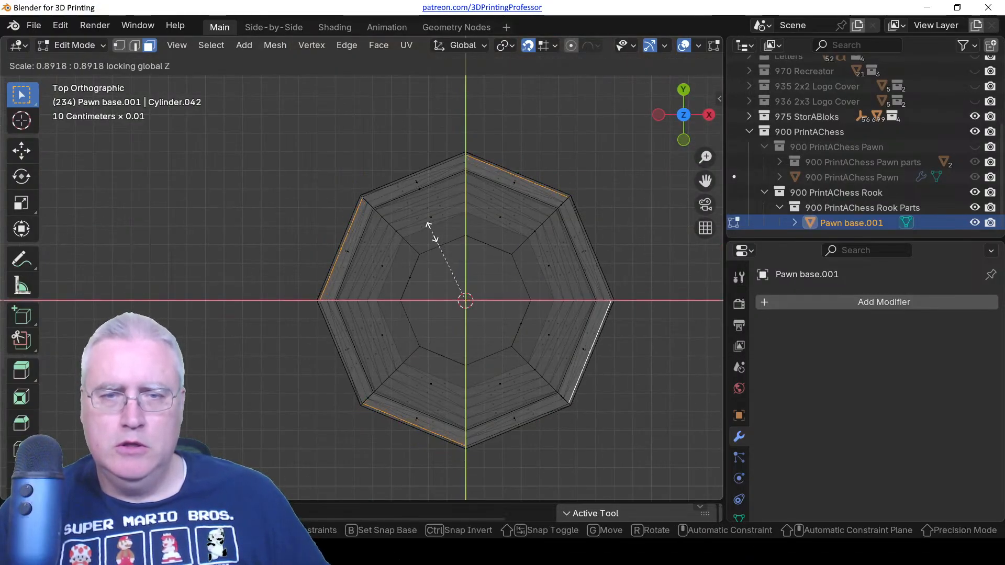
left_click(431, 229)
middle_click_drag(431, 231, 459, 274)
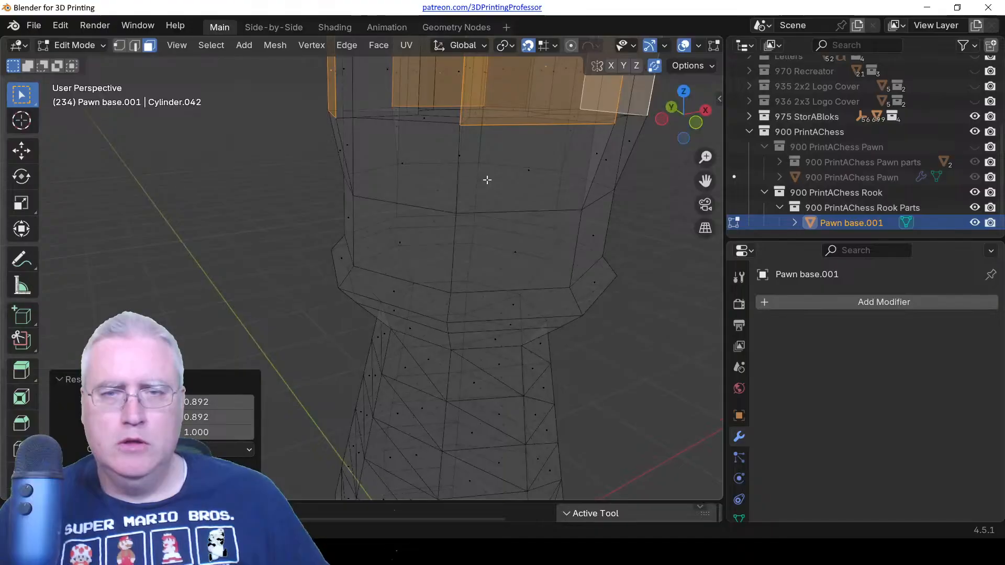
key("ctrl+z")
Select all faces of the rook's head above the collar's rim and scale them to 0.9 in X and Y, keeping Z unchanged.
key("KP_1")
scroll(476, 220, "down", 3)
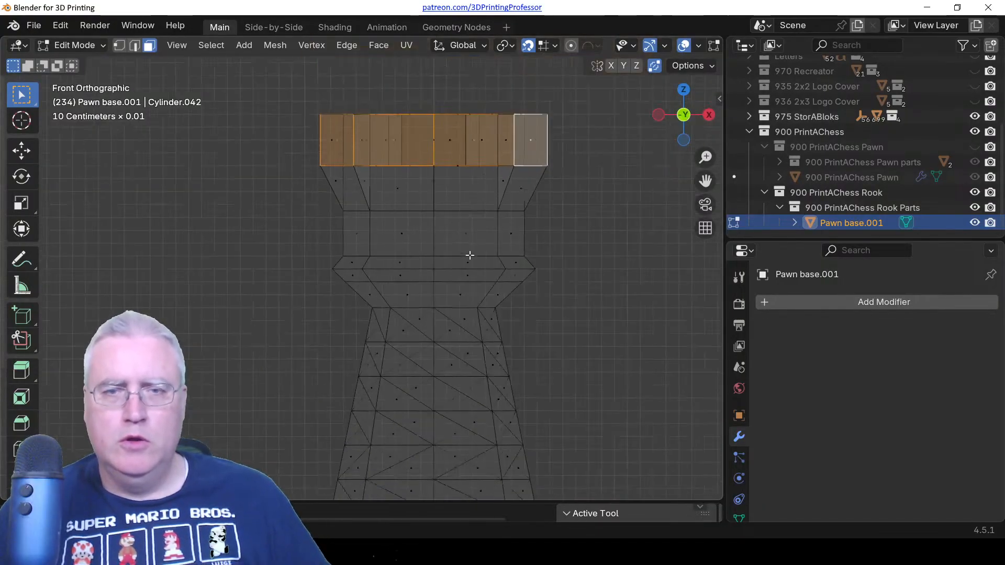
left_click_drag(307, 262, 586, 94)
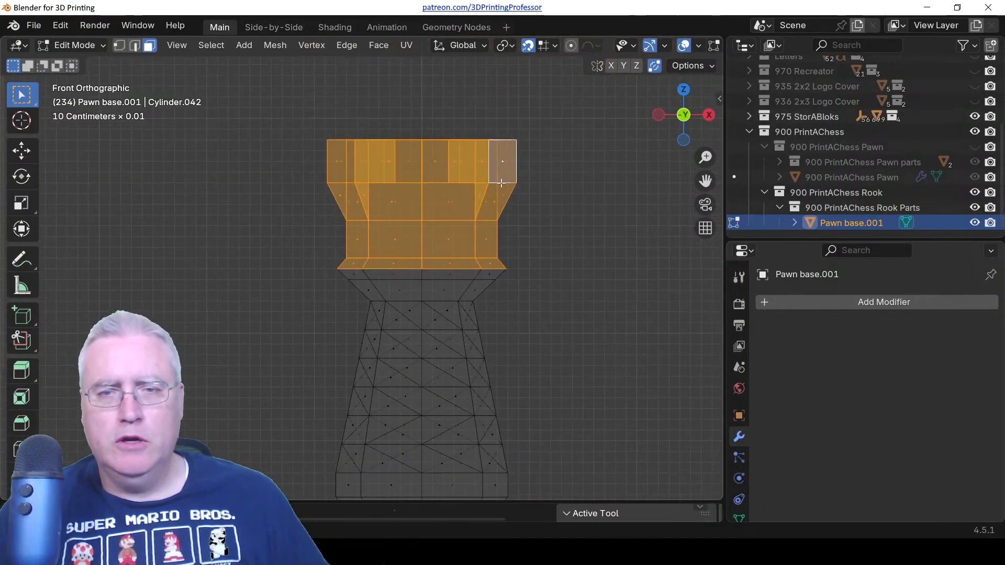
key("KP_7")
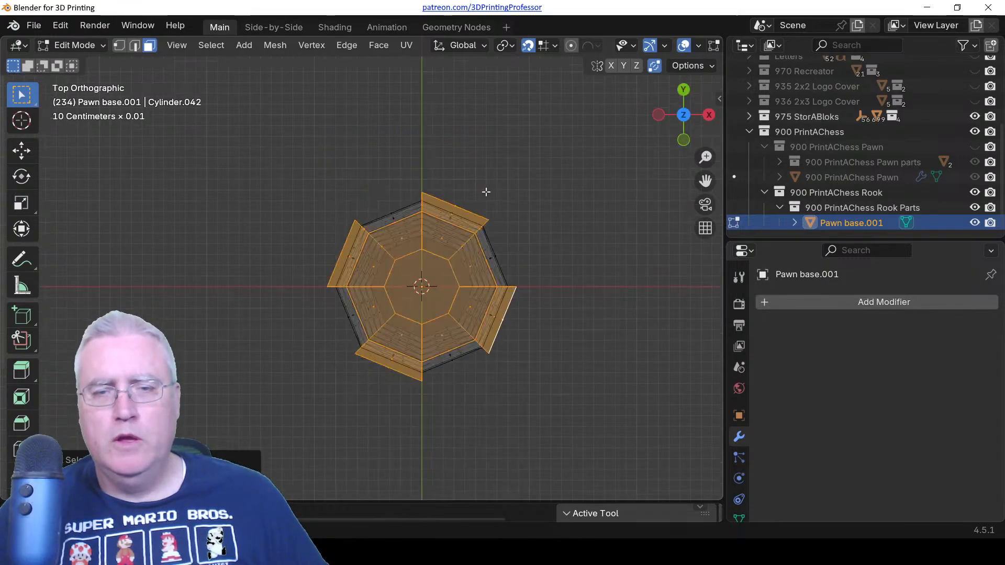
scroll(361, 302, "up", 3)
key("s")
key("shift+z")
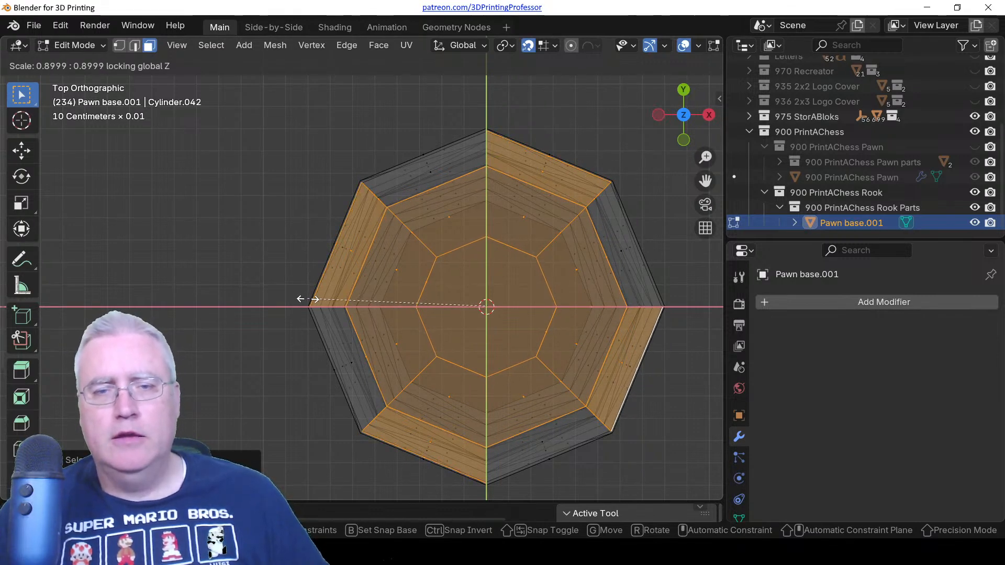
left_click(309, 298)
mouse_move(342, 410)
middle_mouse_down()
mouse_move(362, 398)
mouse_move(392, 309)
middle_mouse_up()
Return to solid shading, clear the face selection, and inspect the narrowed head from above.
key("KP_1")
key("z")
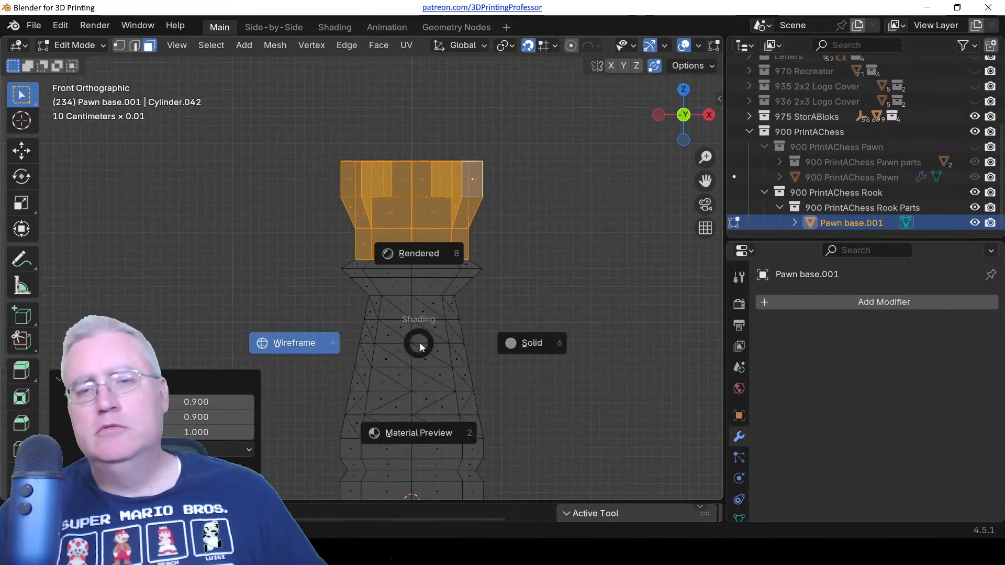
left_click(528, 344)
left_click(361, 299)
mouse_move(361, 298)
middle_mouse_down()
mouse_move(464, 354)
mouse_move(399, 390)
mouse_move(337, 402)
middle_mouse_up()
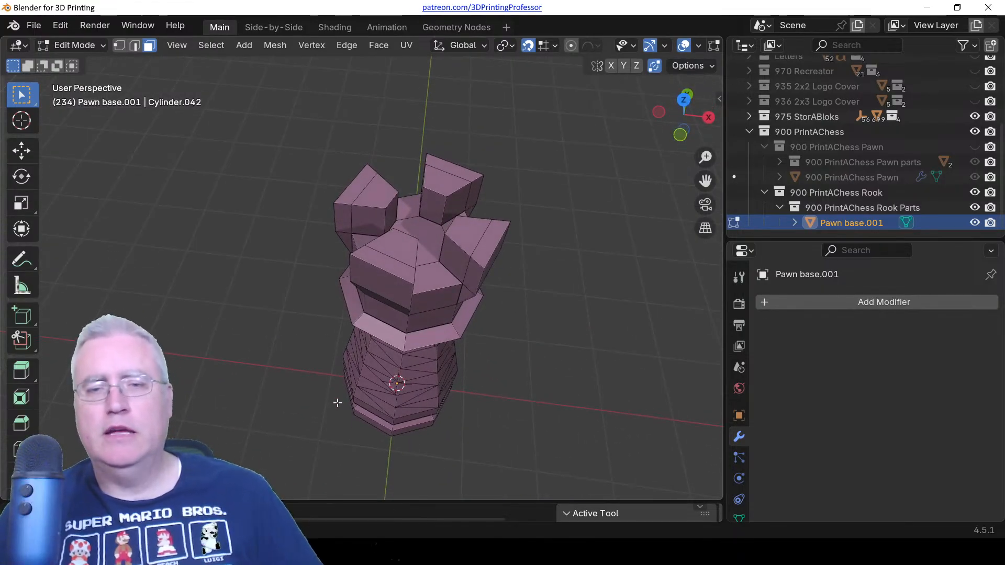
Select the diagonal edges running the opposite way in the shaft's second-lowest ring and rotate them clockwise to match the other diagonals.
key("KP_1")
scroll(337, 403, "up", 6)
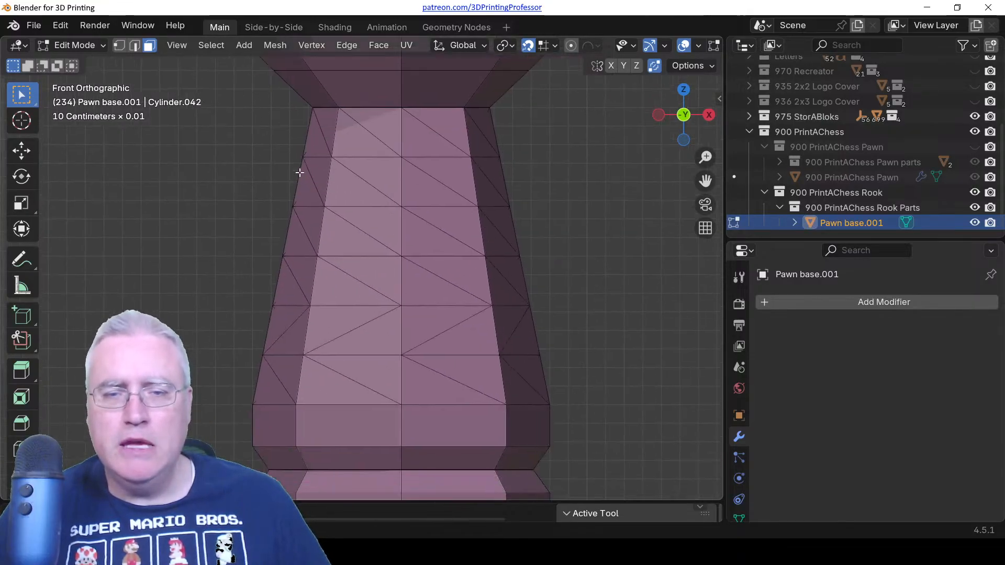
middle_click_drag(299, 172, 303, 158, "shift")
left_click(357, 318)
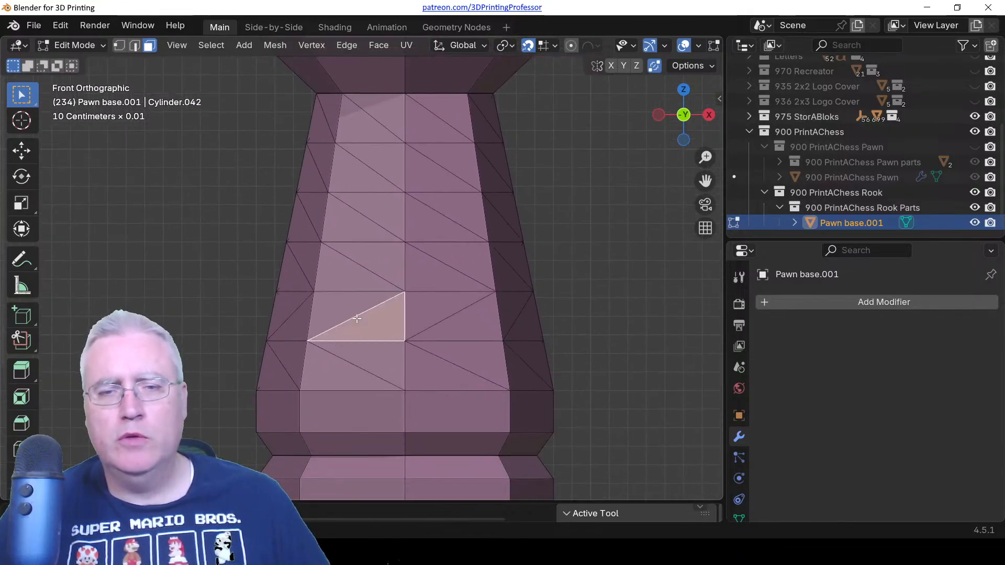
key("2")
left_click(345, 321)
left_click(290, 321, "shift")
left_click(455, 320, "shift")
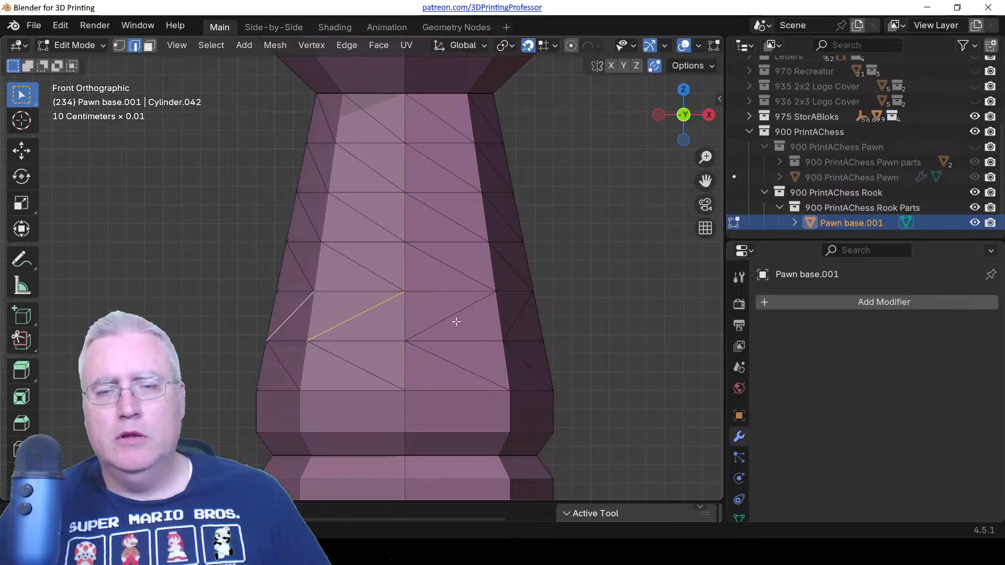
left_click(520, 317, "shift")
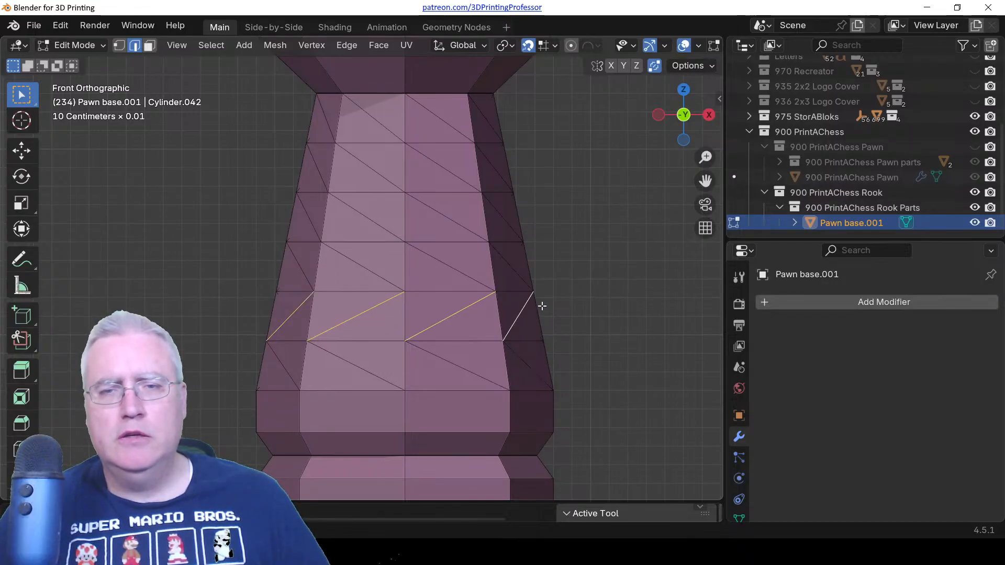
middle_click_drag(538, 303, 352, 359)
middle_click_drag(460, 359, 352, 354)
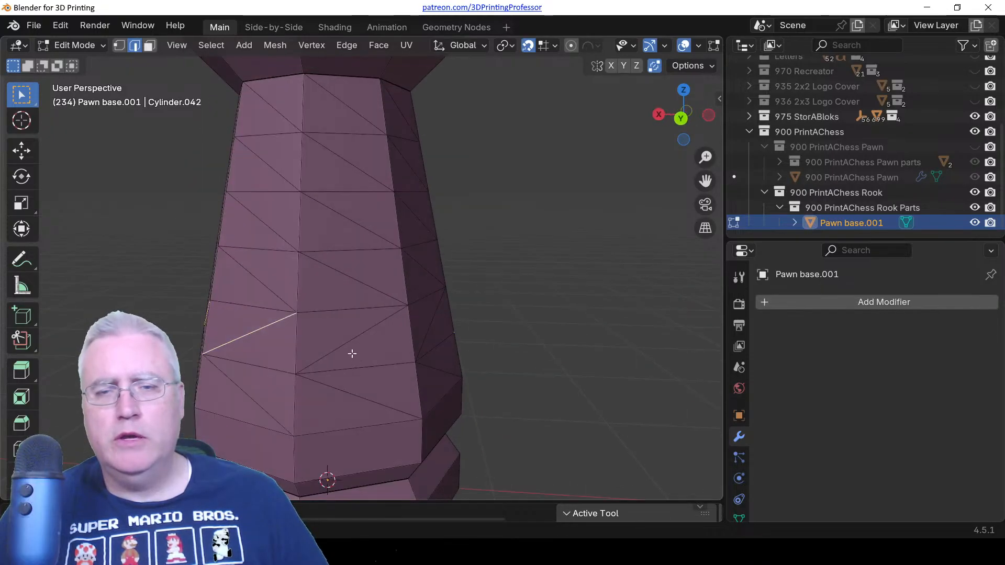
left_click(352, 346, "shift")
middle_click_drag(469, 354, 428, 350)
left_click(388, 336, "shift")
key("ctrl+e")
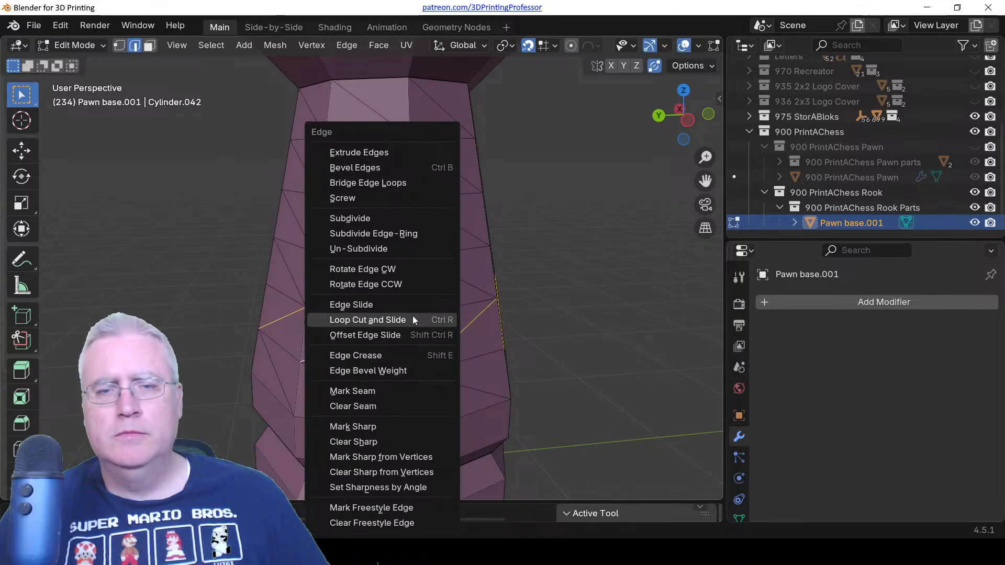
left_click(400, 268)
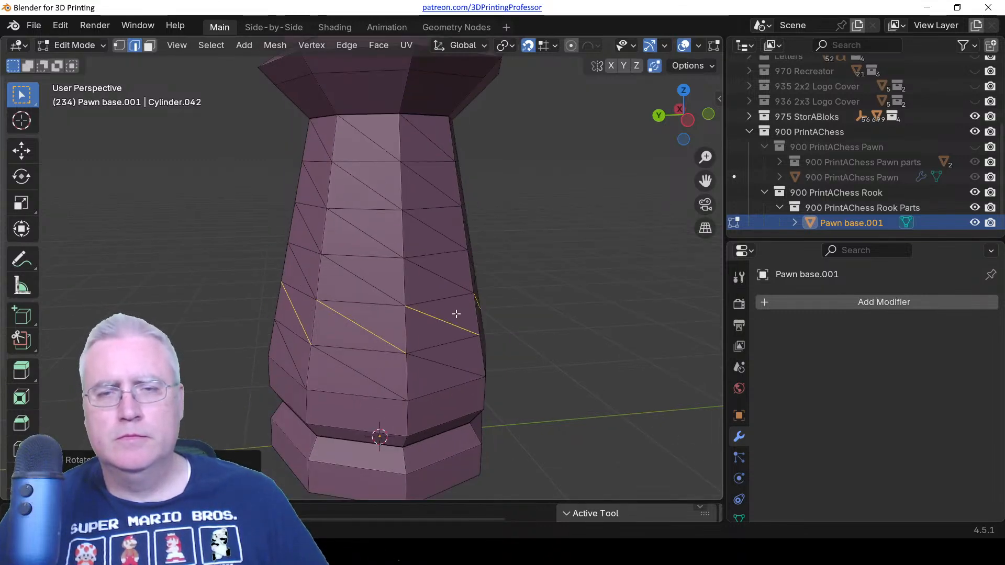
Select alternate diagonal edges on the front of the shaft so they form continuous spiral lines from collar to base.
middle_click_drag(456, 313, 398, 318)
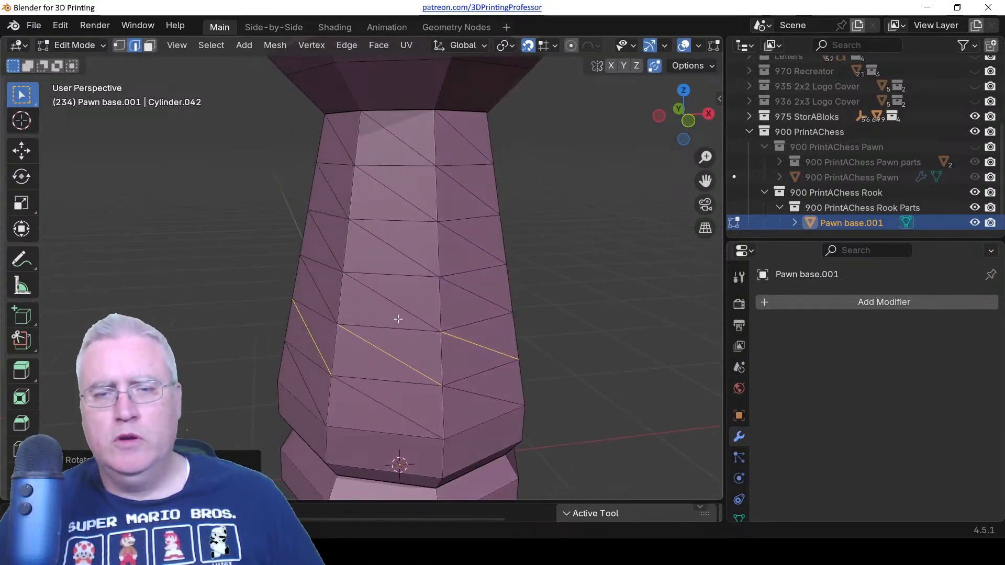
left_click(355, 392)
left_click(314, 339, "shift")
middle_click_drag(314, 339, 459, 366)
key("KP_1")
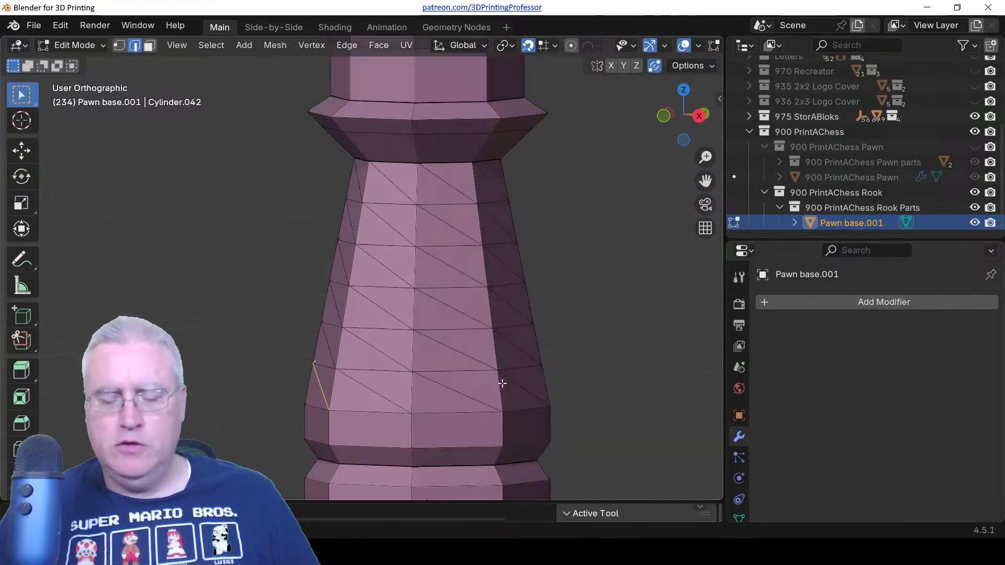
left_click(652, 368, "shift")
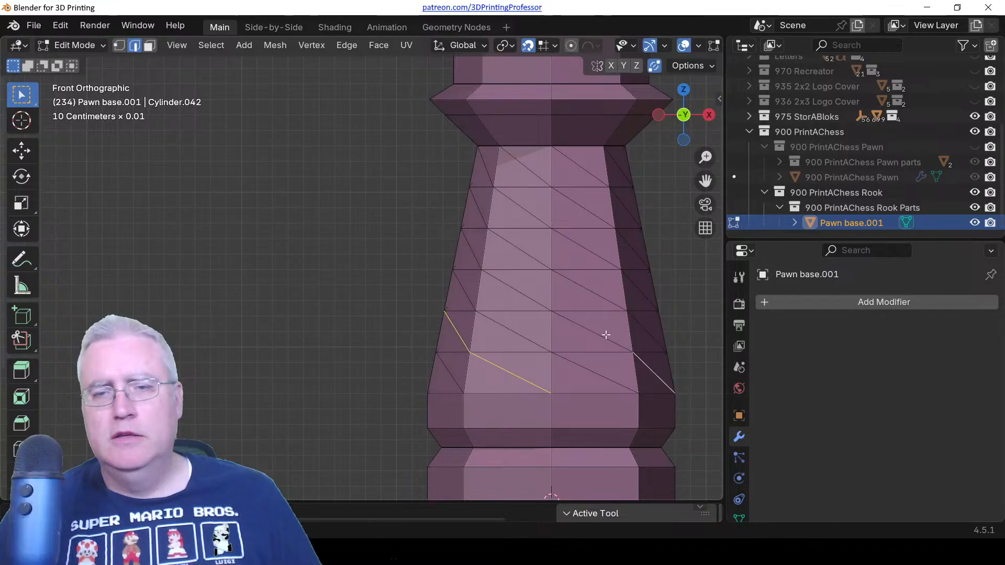
left_click(605, 338, "shift")
left_click(518, 292, "shift")
left_click(470, 248, "shift")
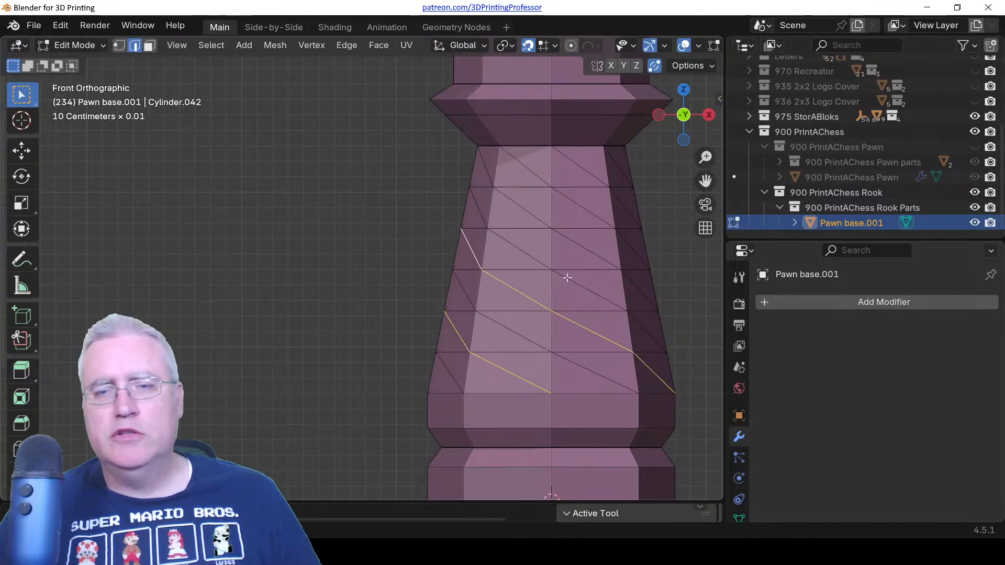
left_click(526, 210, "shift")
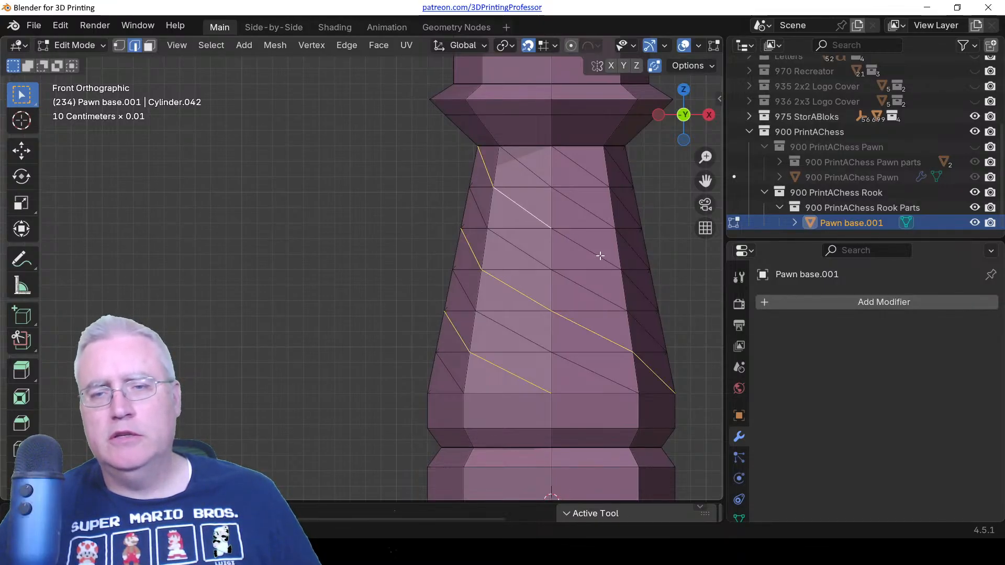
left_click(599, 256, "shift")
left_click(640, 289, "shift")
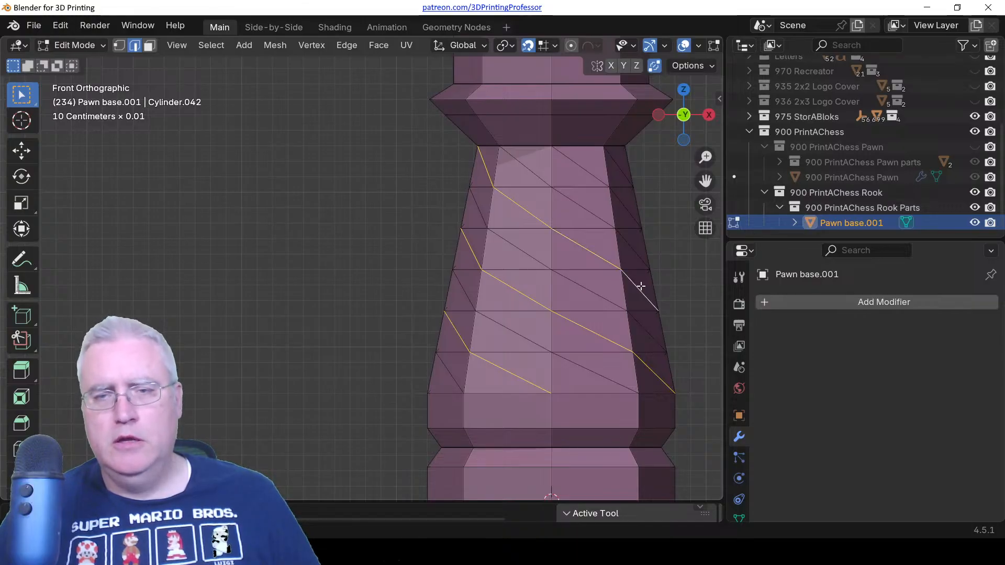
Extend the spiral edge selection across the shaft's right side, adding the matching alternate diagonals.
key("KP_3")
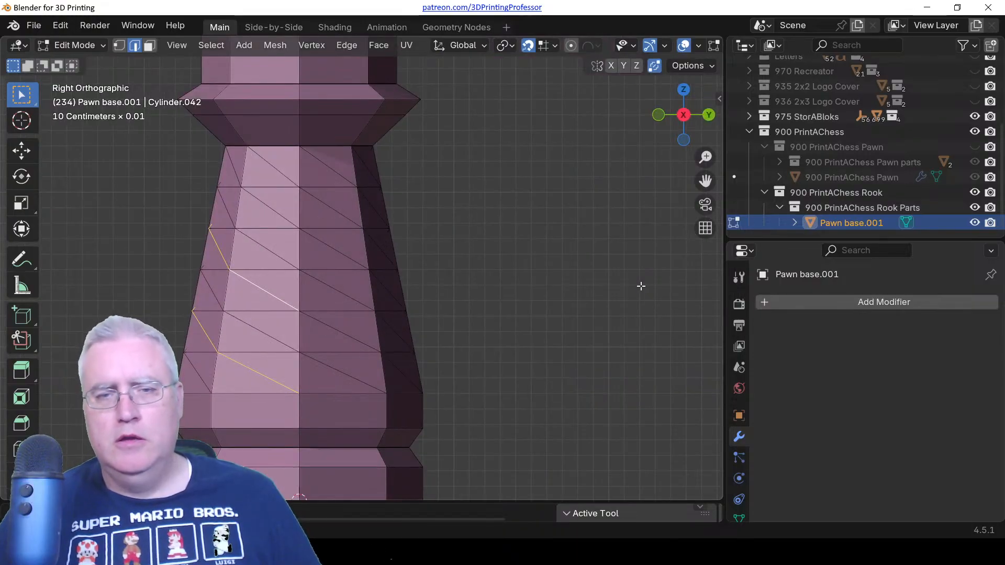
left_click(338, 340, "shift")
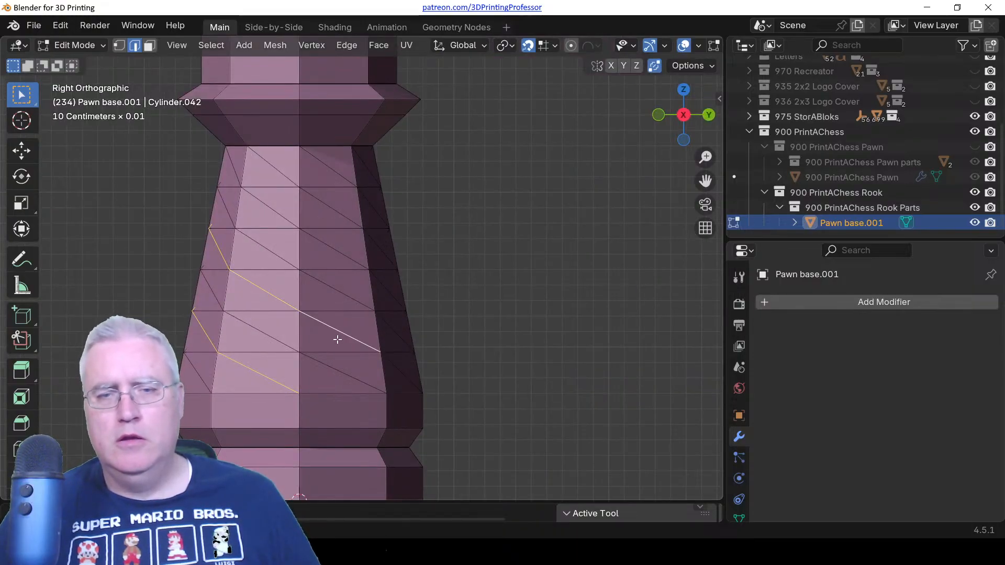
left_click(332, 242, "shift")
left_click(273, 209, "shift")
left_click(234, 167, "shift")
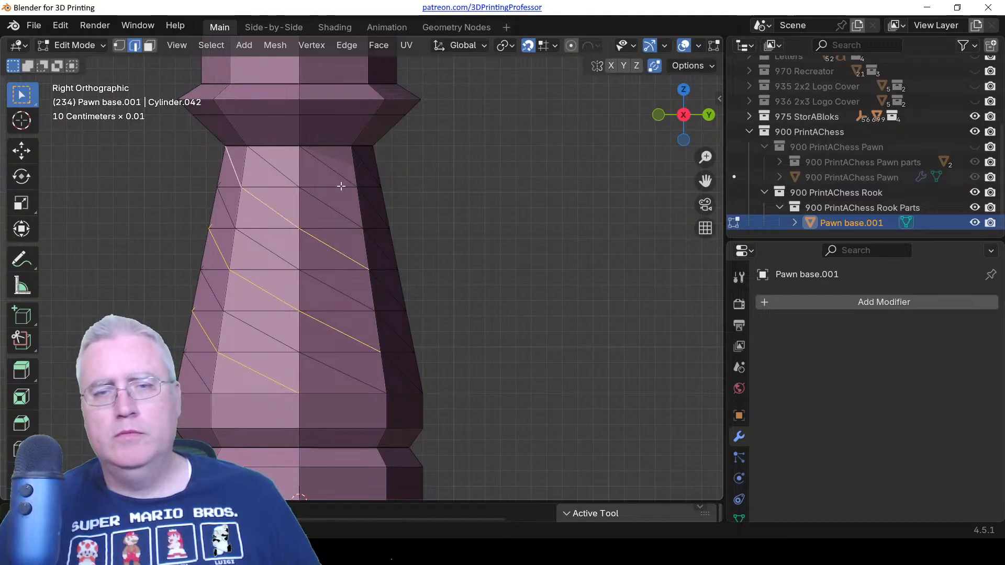
Extend the spiral edge selection across the back of the shaft and around to the remaining side, adding the matching alternate diagonals.
key("ctrl+KP_1")
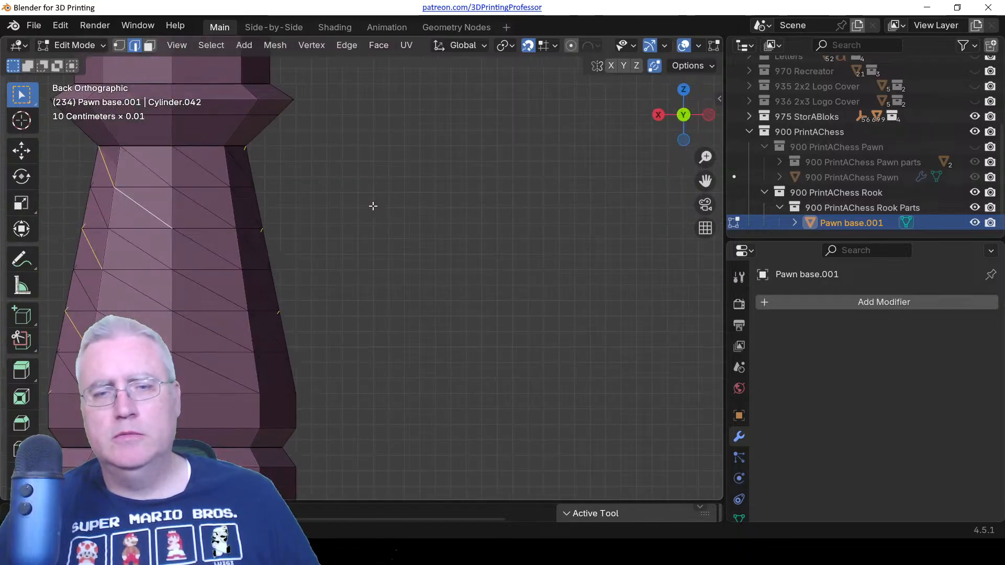
left_click(208, 248, "shift")
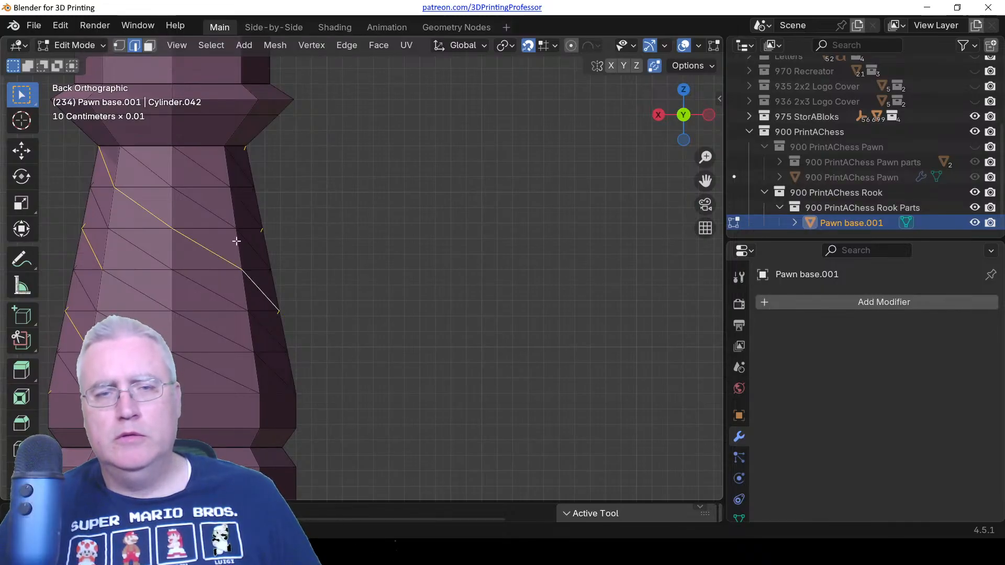
left_click(199, 165, "shift")
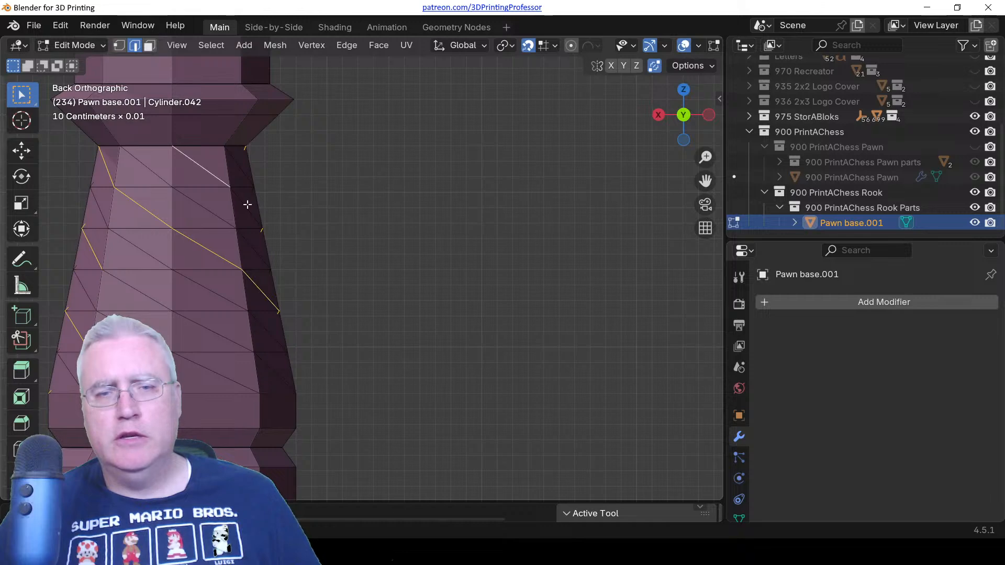
middle_click_drag(322, 278, 295, 276)
key("ctrl+KP_1")
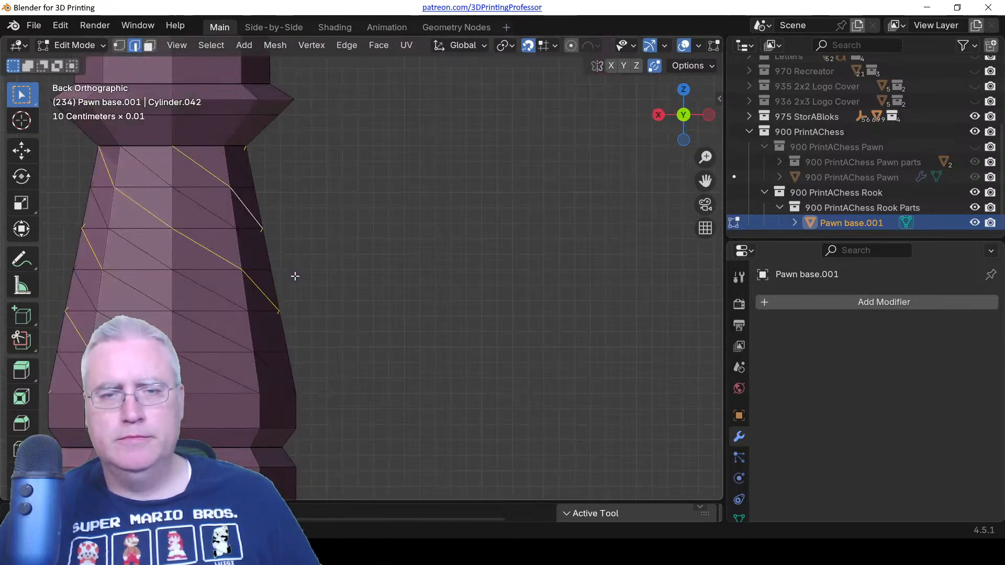
left_click(137, 289, "shift")
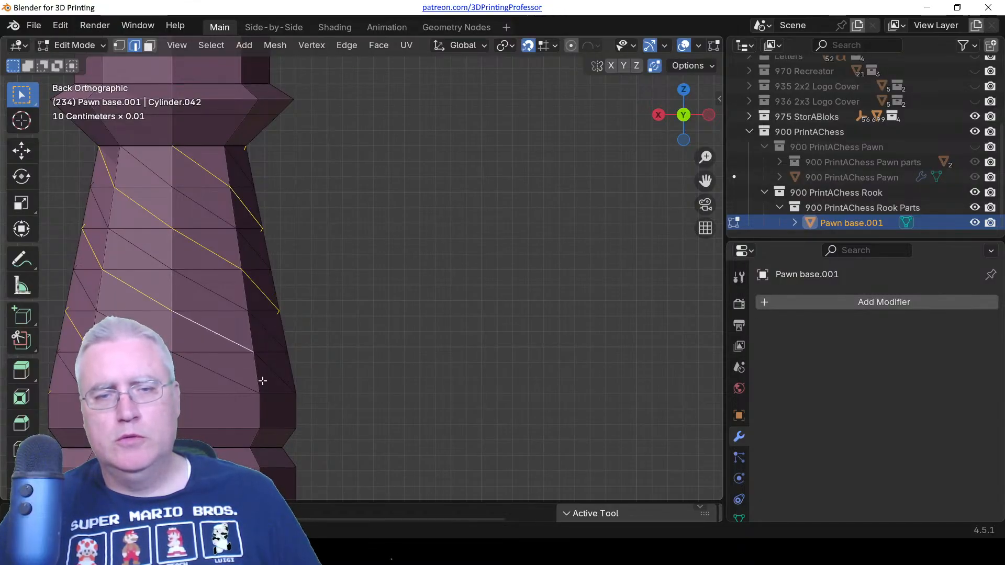
middle_click_drag(300, 376, 491, 378)
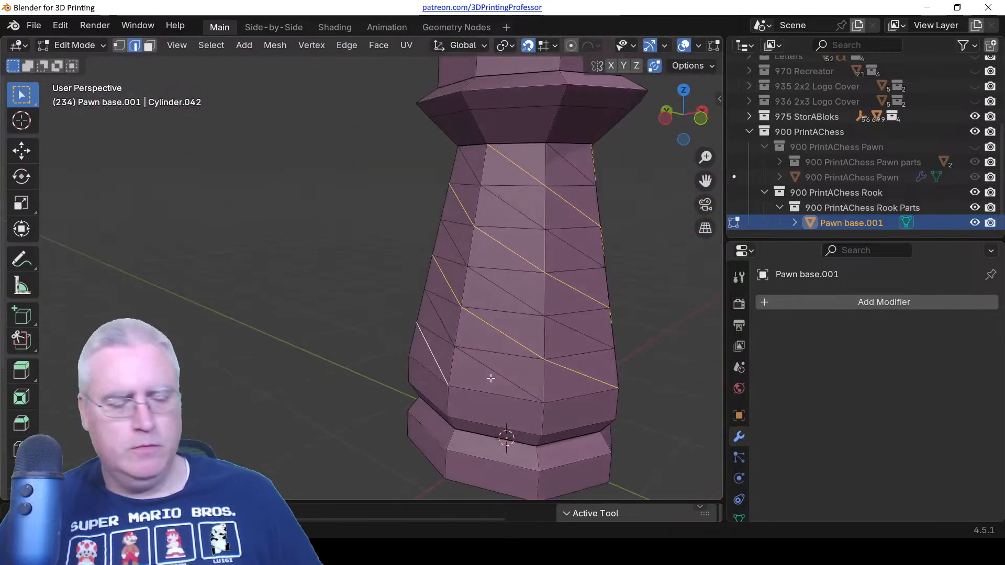
Try to bevel the spiral edges by 1 mm with two segments and scale their centre lines outward by about 1.117, excluding Z.
key("ctrl+b")
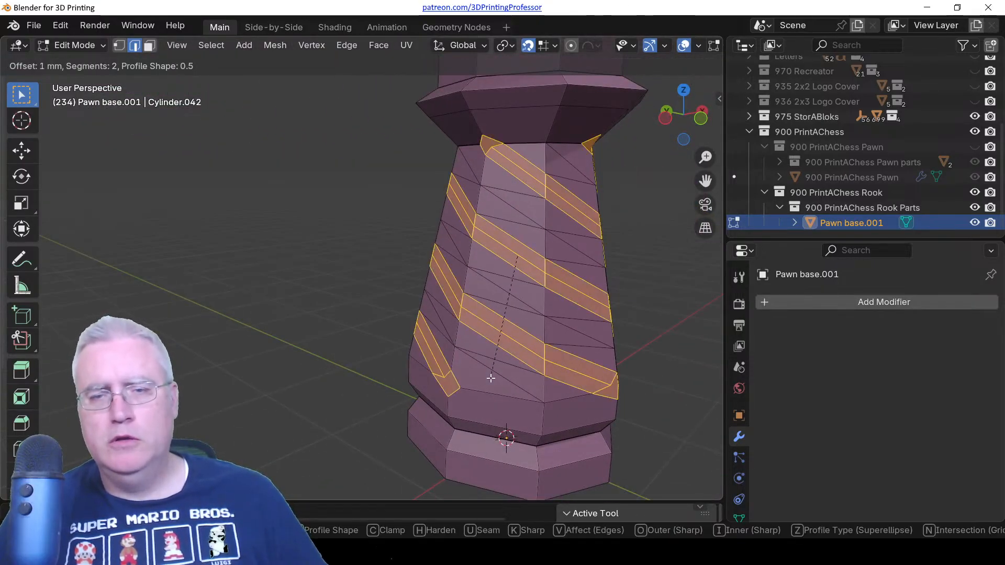
key("Escape")
key("KP_1")
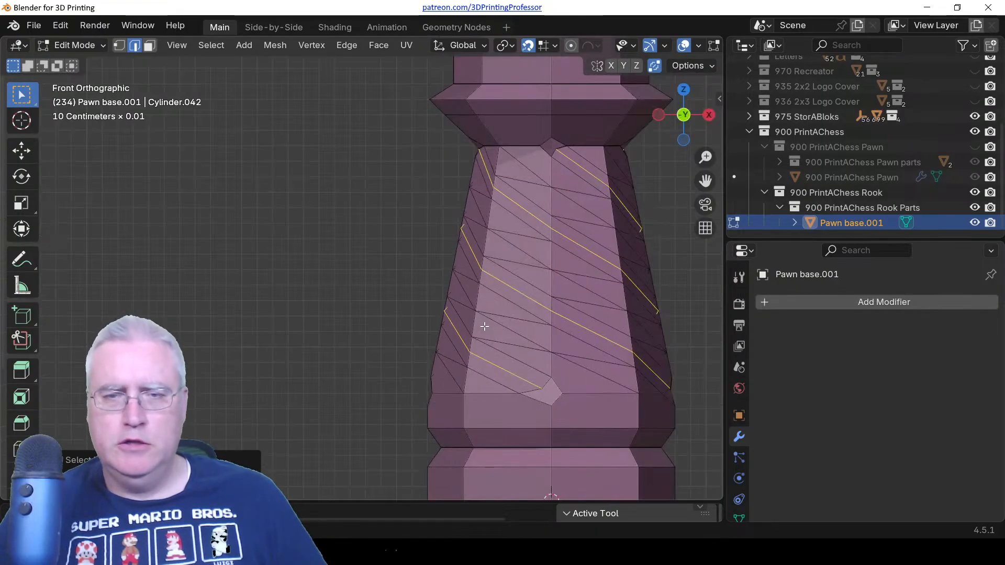
key("s")
key("shift+z")
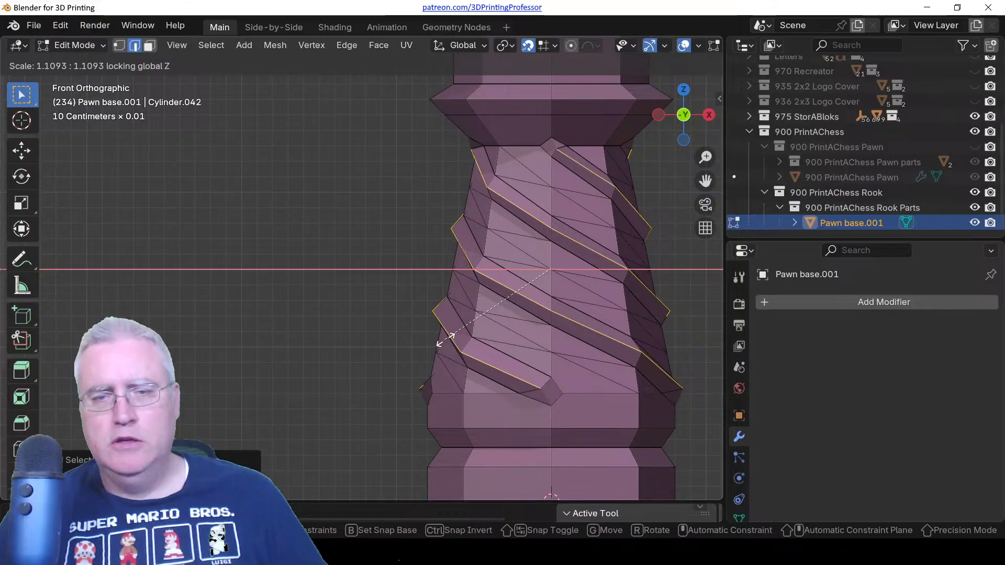
left_click(444, 340)
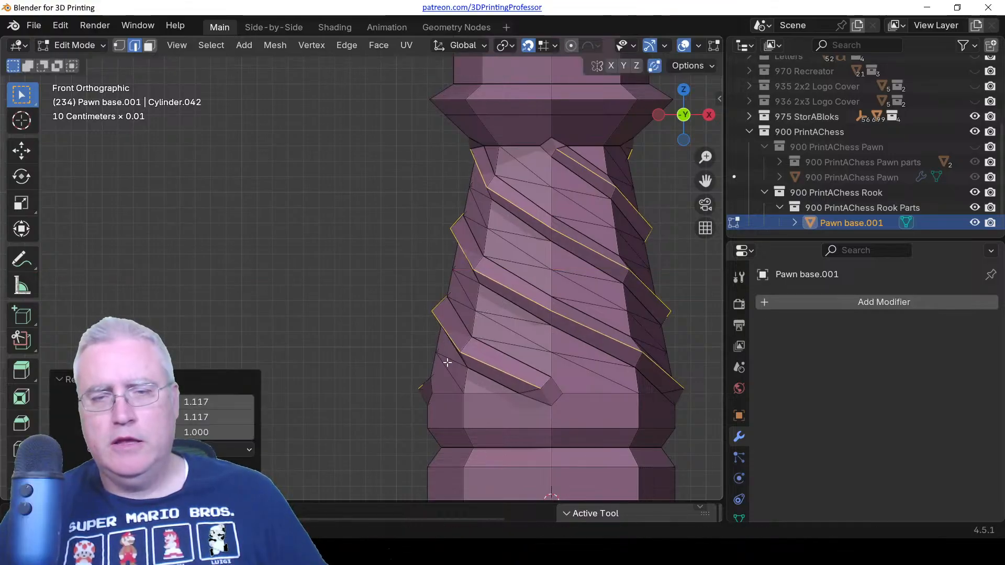
middle_click_drag(444, 359, 298, 256, "shift")
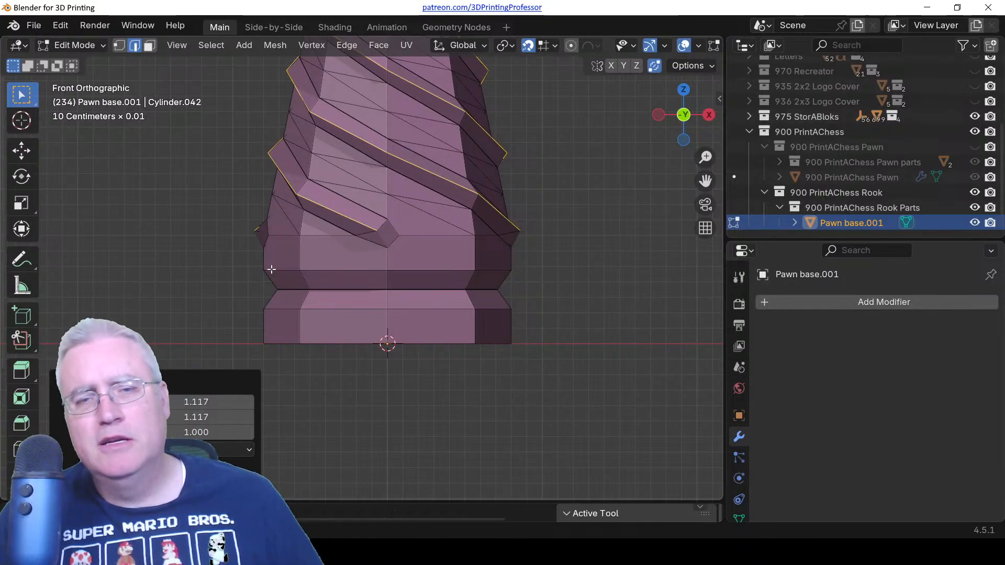
Undo the outward scaling and the bevel of the spiral edges.
key("ctrl+z")
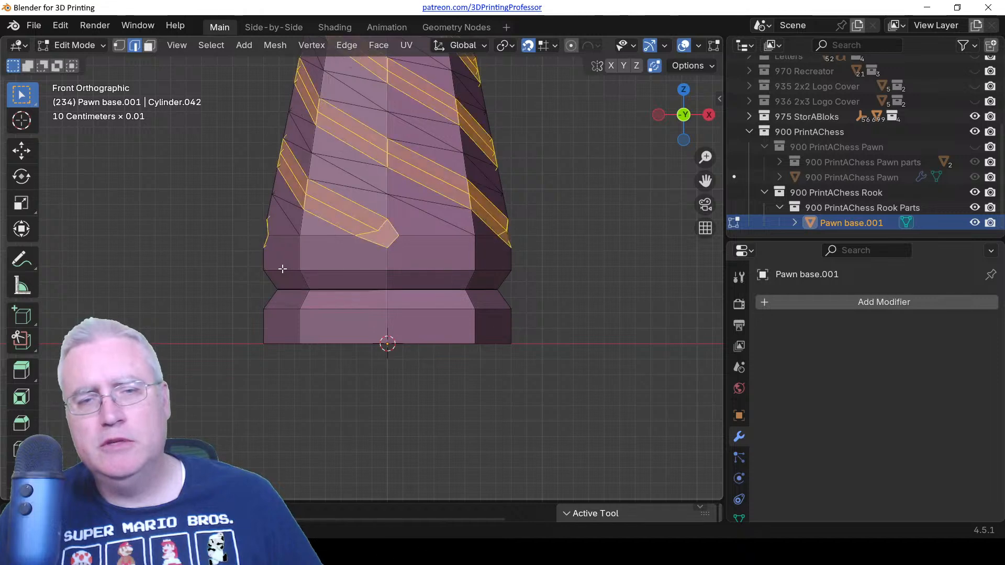
key("ctrl+z")
scroll(288, 262, "down", 4)
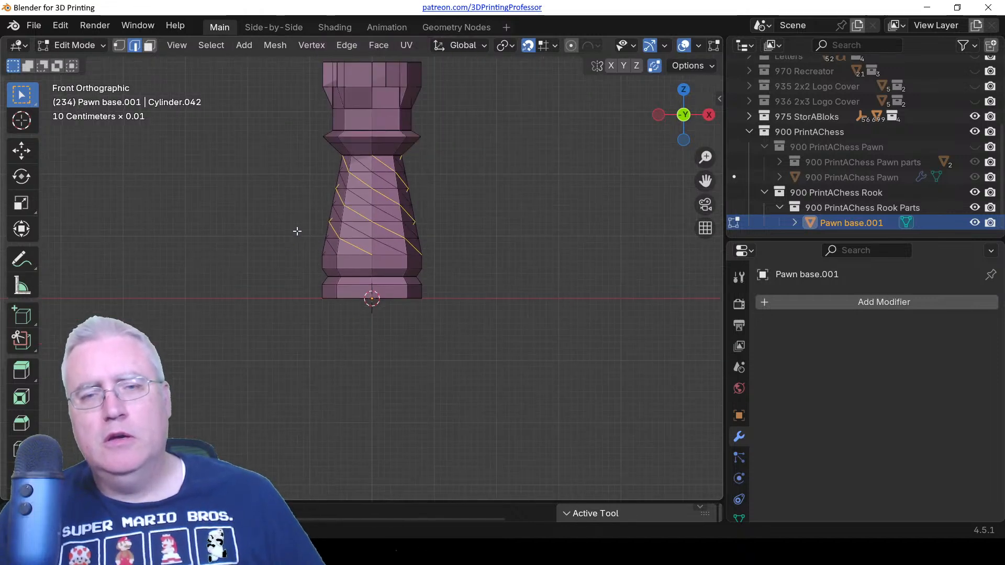
scroll(296, 228, "up", 4)
scroll(325, 264, "down", 2)
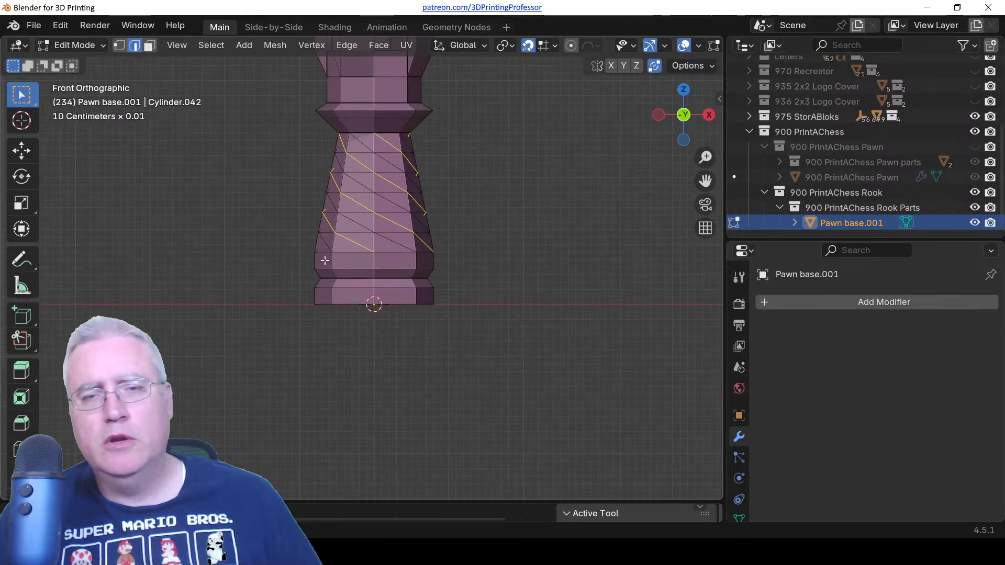
Clear the selection and delete all shaft faces between the collar and the base, selecting through the mesh in wireframe.
key("1")
key("alt+a")
key("z")
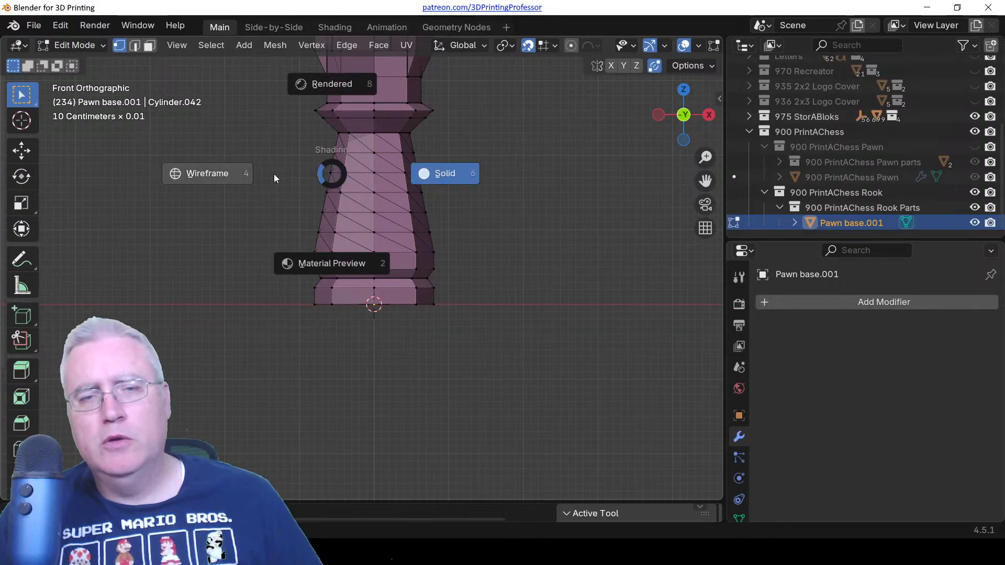
left_click(273, 178)
left_click_drag(314, 126, 467, 259)
key("x")
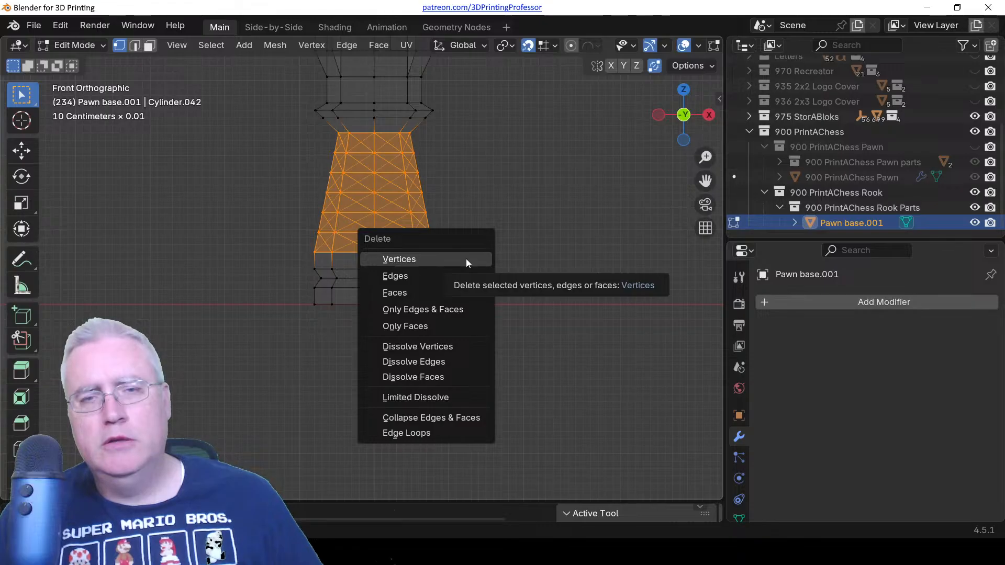
left_click(414, 292)
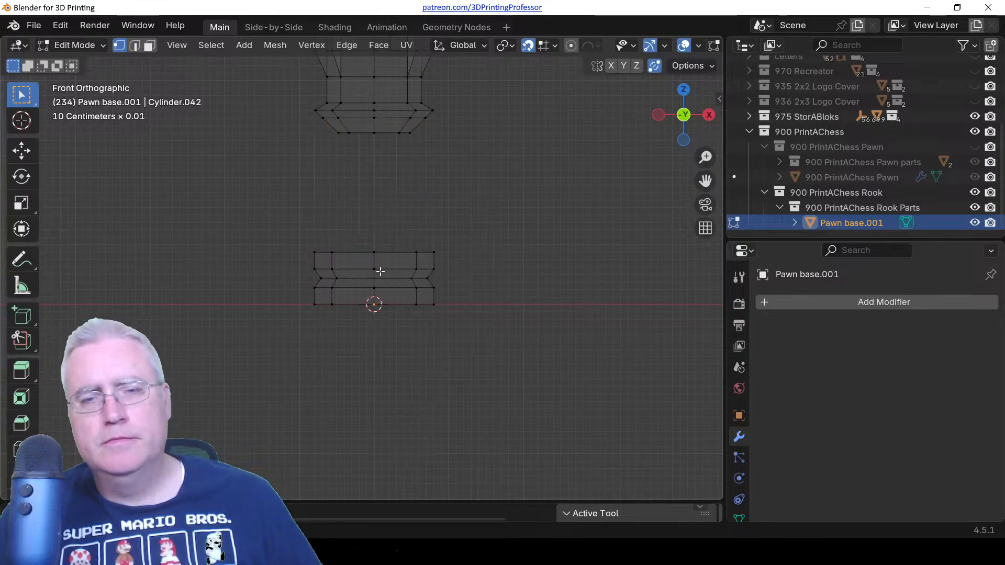
Extrude the upper edge ring of the base inward, scaling it to about 0.868 to form a flat ledge.
scroll(380, 271, "up", 3)
left_click_drag(274, 204, 502, 254)
scroll(571, 257, "up", 2)
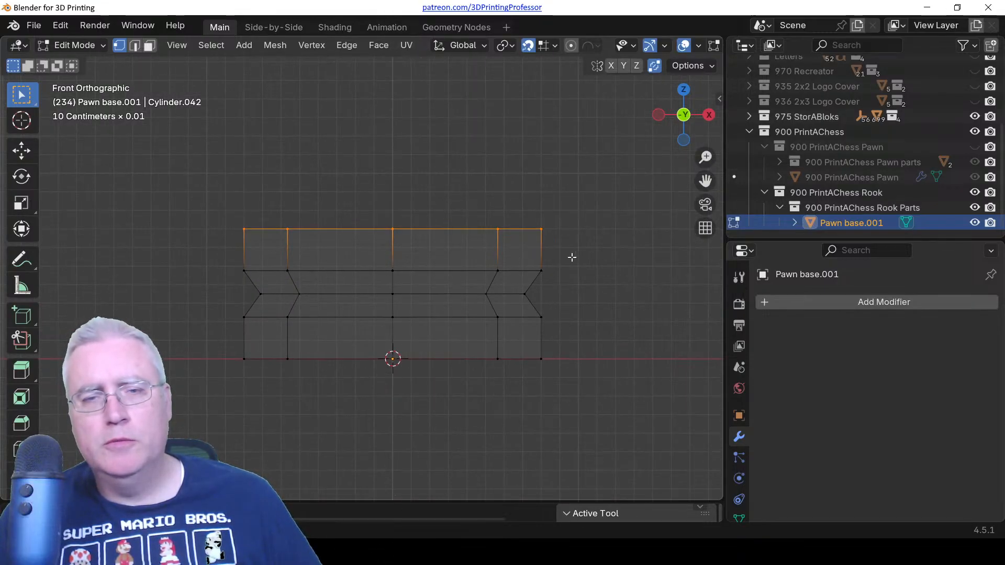
key("e")
key("s")
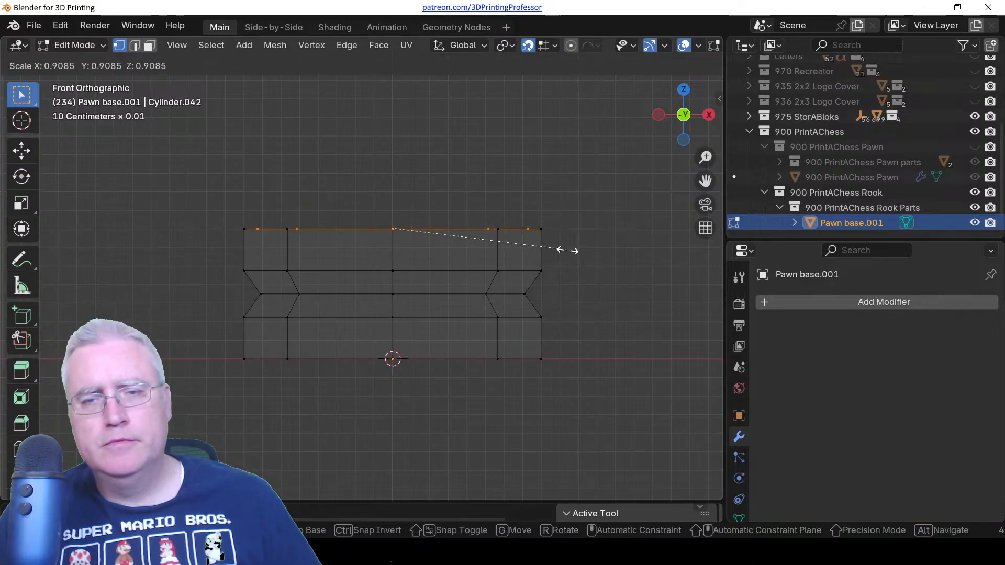
left_click(557, 247)
scroll(475, 142, "down", 3)
Bridge the ledge's inner ring to the collar's lower edge loop to form a narrower shaft.
middle_click_drag(418, 80, 429, 149, "shift")
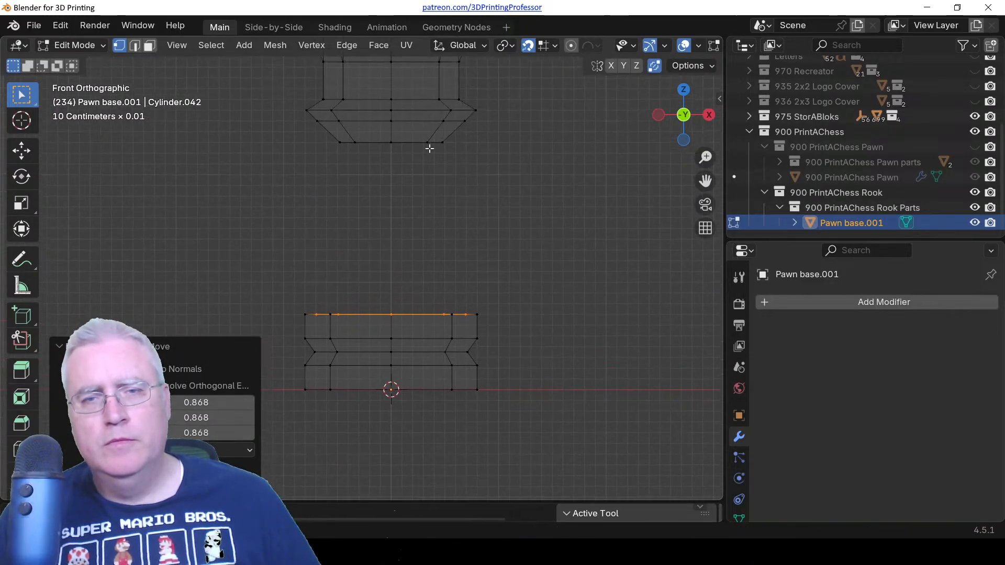
left_click(417, 145, "alt+shift")
key("F3")
key("Return")
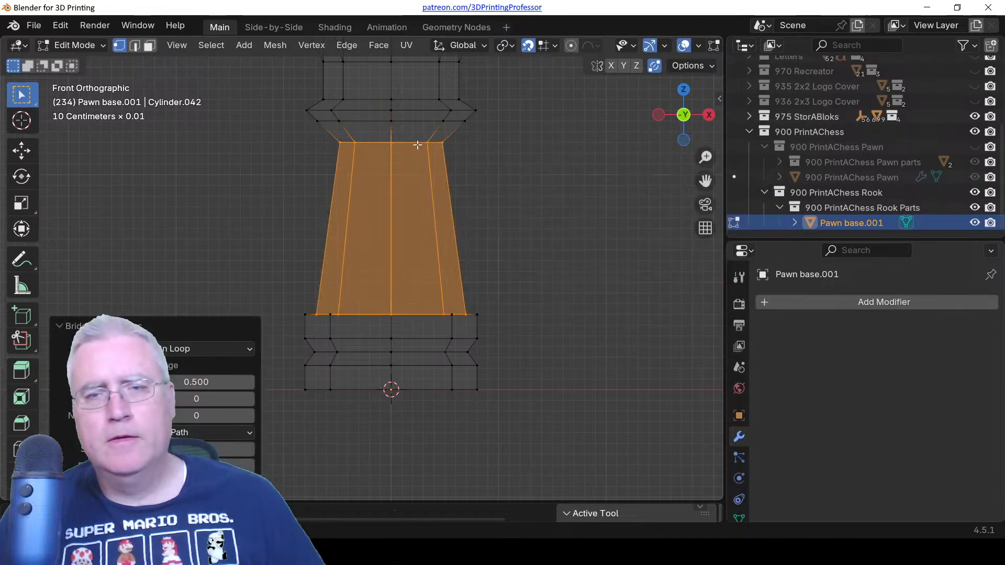
Add five evenly spaced horizontal loop cuts around the new shaft without sliding them.
scroll(380, 253, "up", 6)
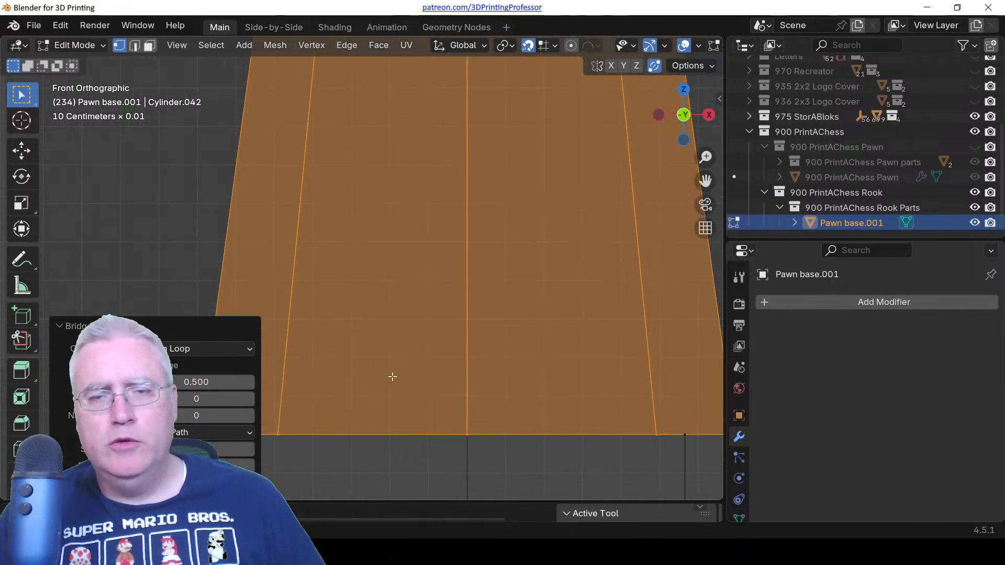
key("ctrl+r")
scroll(430, 298, "up", 7)
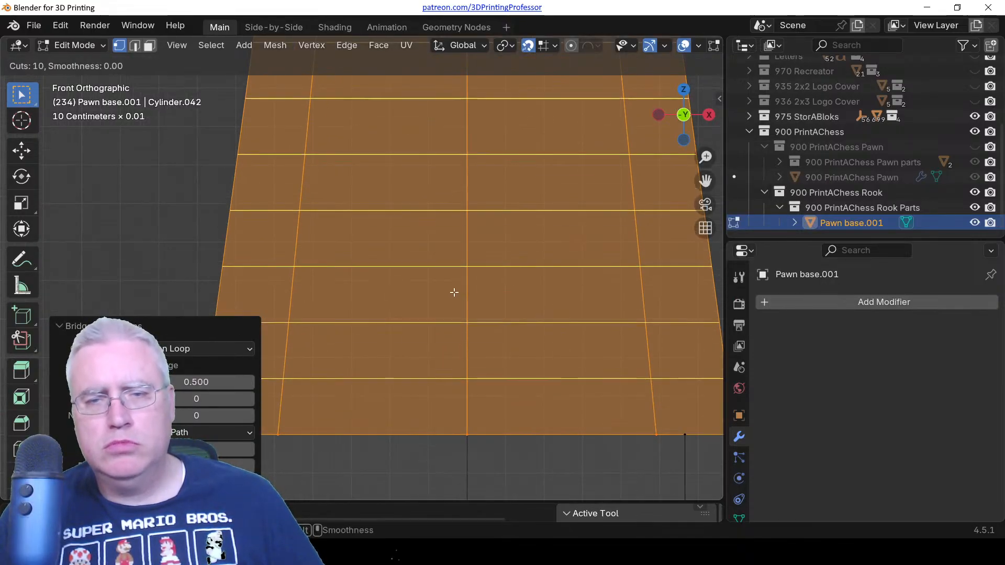
scroll(454, 292, "down", 2)
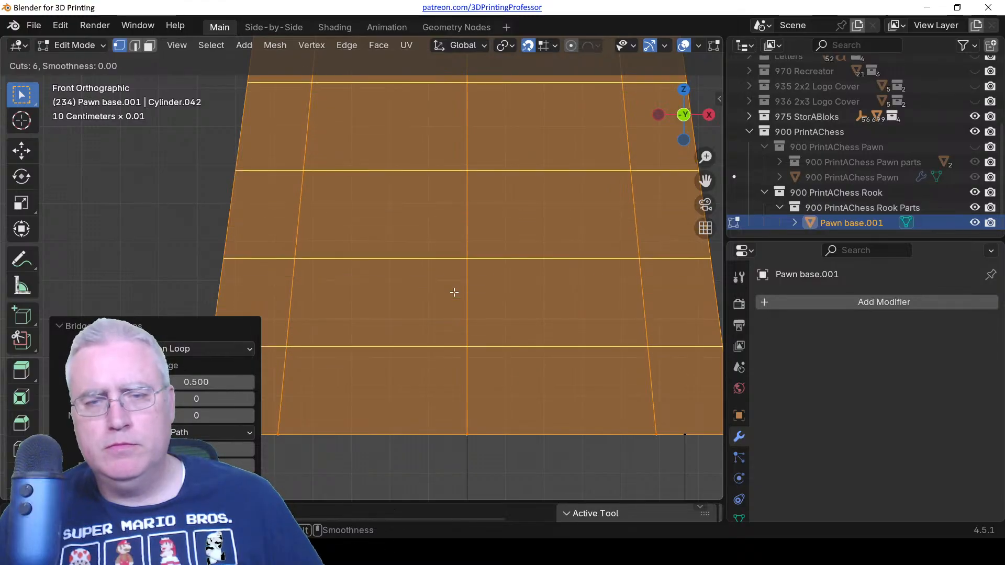
scroll(454, 292, "down", 1)
scroll(453, 292, "up", 1)
scroll(454, 292, "down", 1)
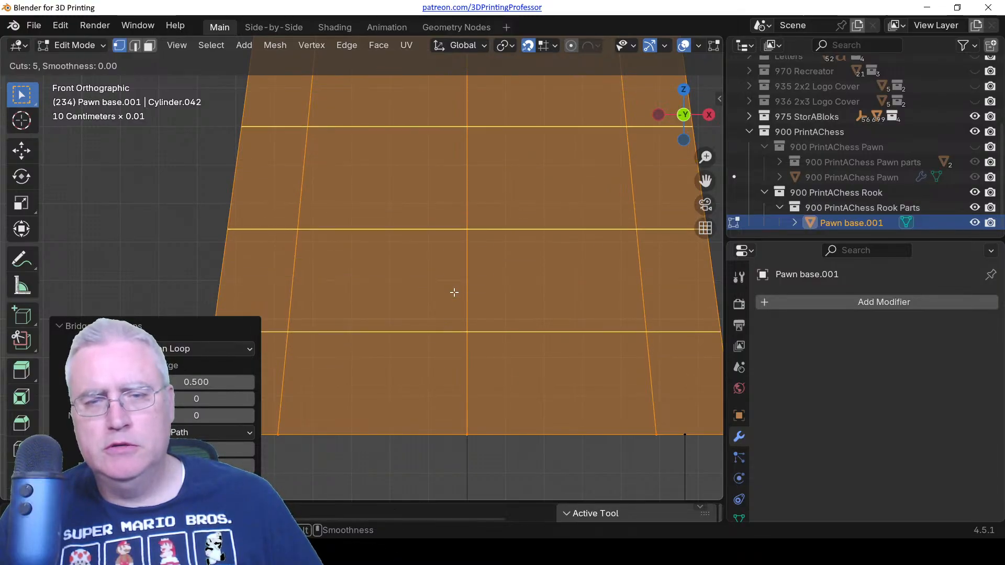
scroll(453, 292, "up", 1)
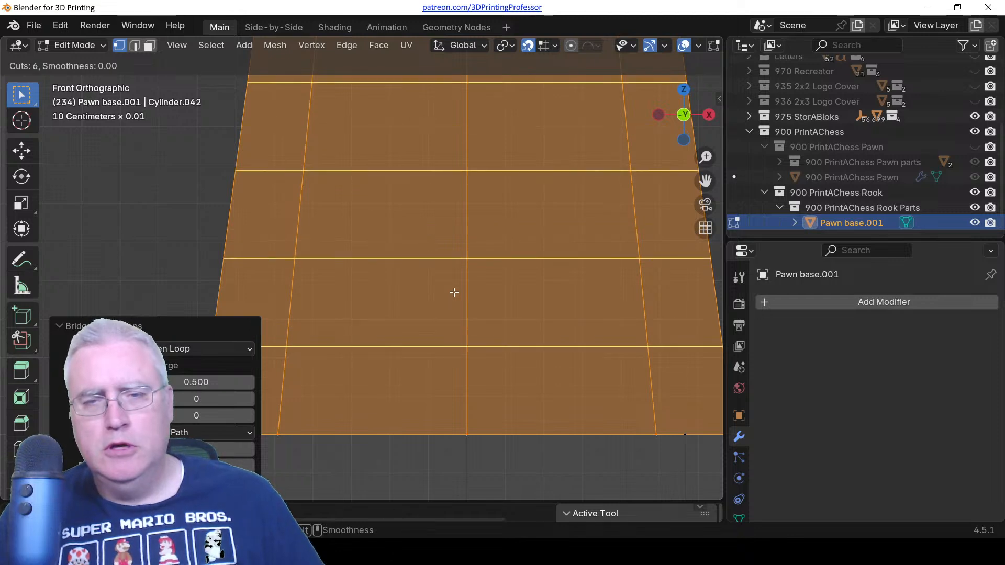
scroll(454, 293, "down", 1)
left_click(454, 292)
right_click(454, 292)
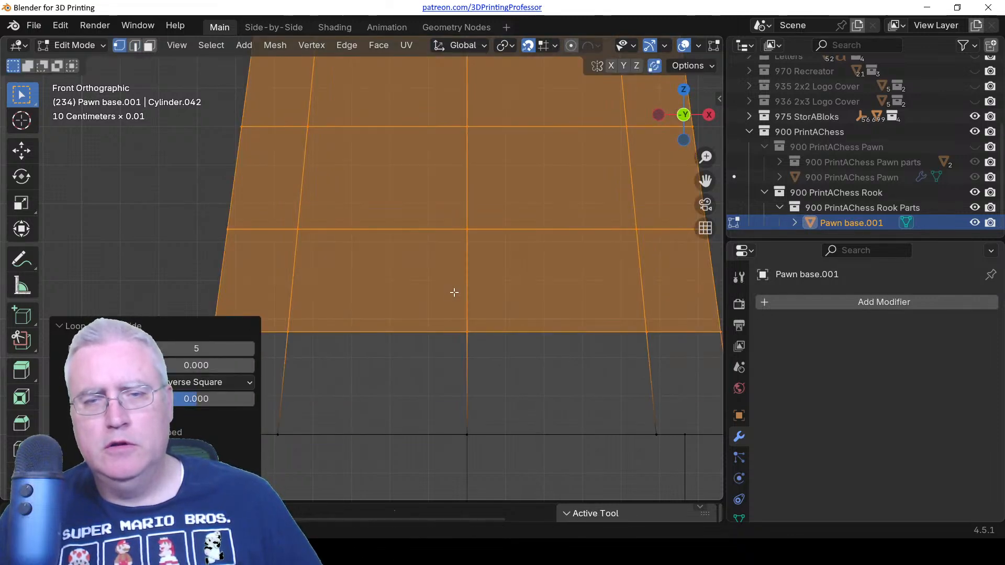
Grow the selection to the whole shaft, triangulate its faces, and return to solid shading.
scroll(454, 292, "down", 5)
middle_click_drag(444, 251, 505, 357, "shift")
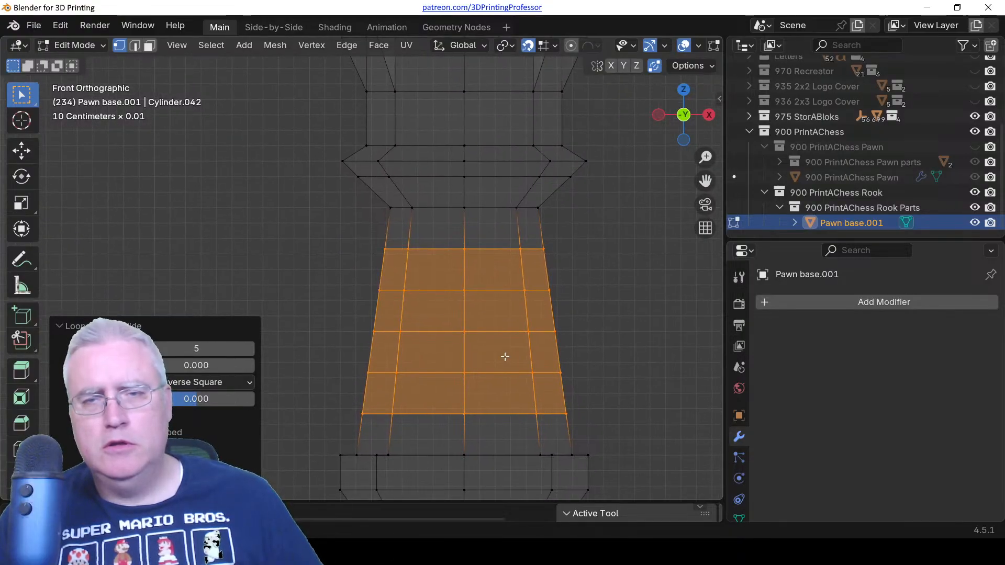
key("ctrl+KP_Add")
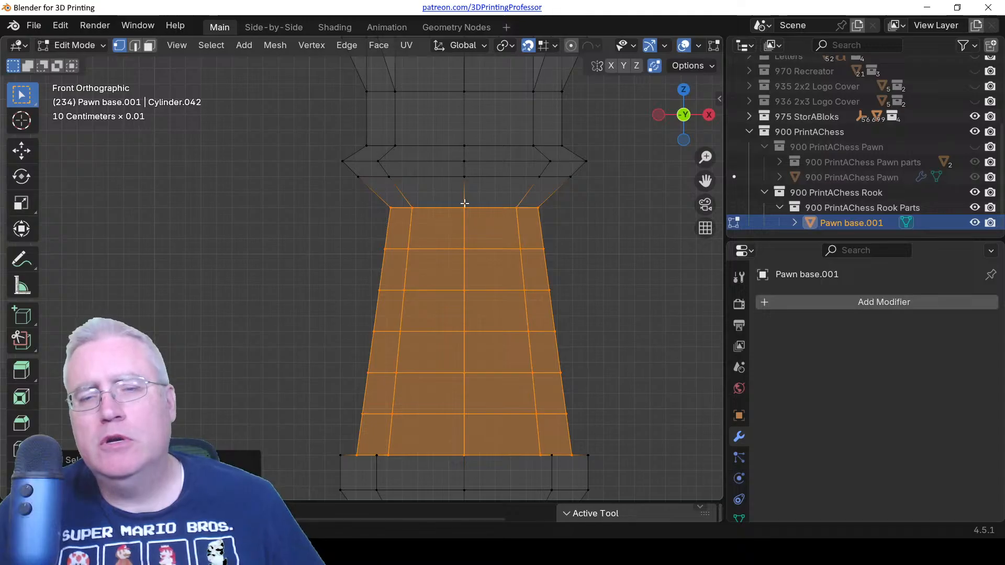
middle_click_drag(473, 328, 482, 195, "shift")
key("ctrl+t")
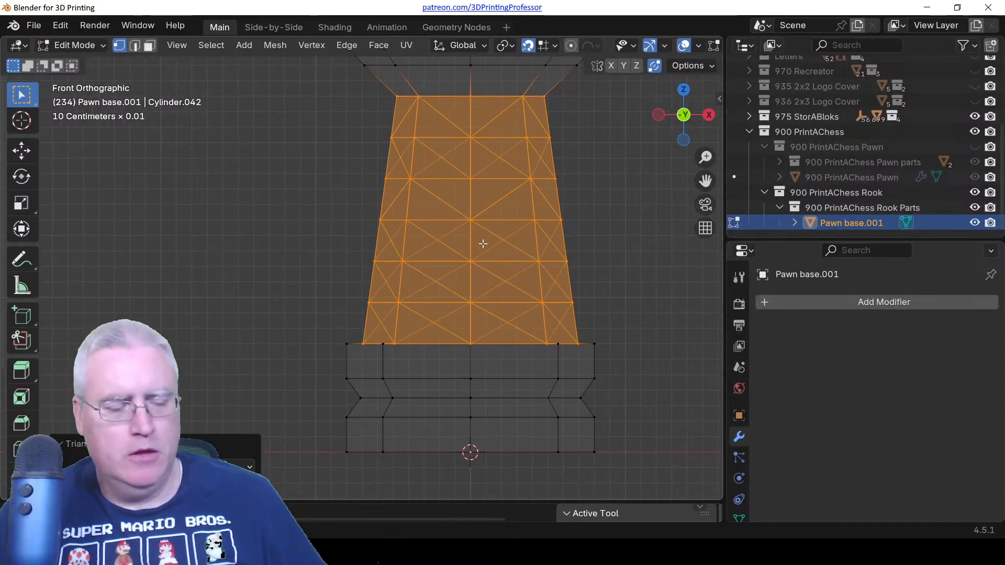
key("z")
left_click(564, 255)
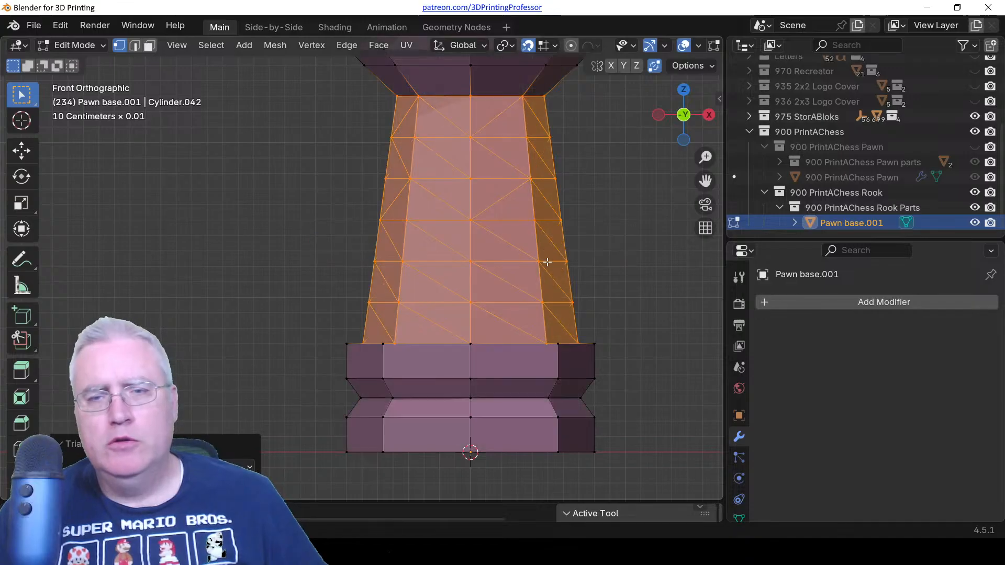
Select the opposite-slanting diagonals in the first and third rows on every side of the shaft and rotate those edges clockwise.
key("2")
left_click(497, 201)
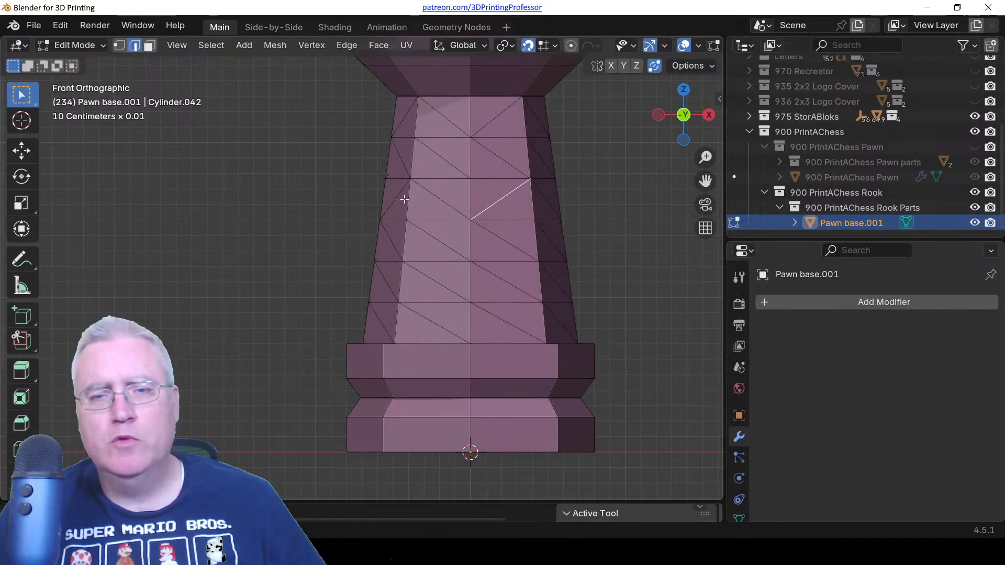
left_click(404, 204, "shift")
left_click(402, 204, "shift")
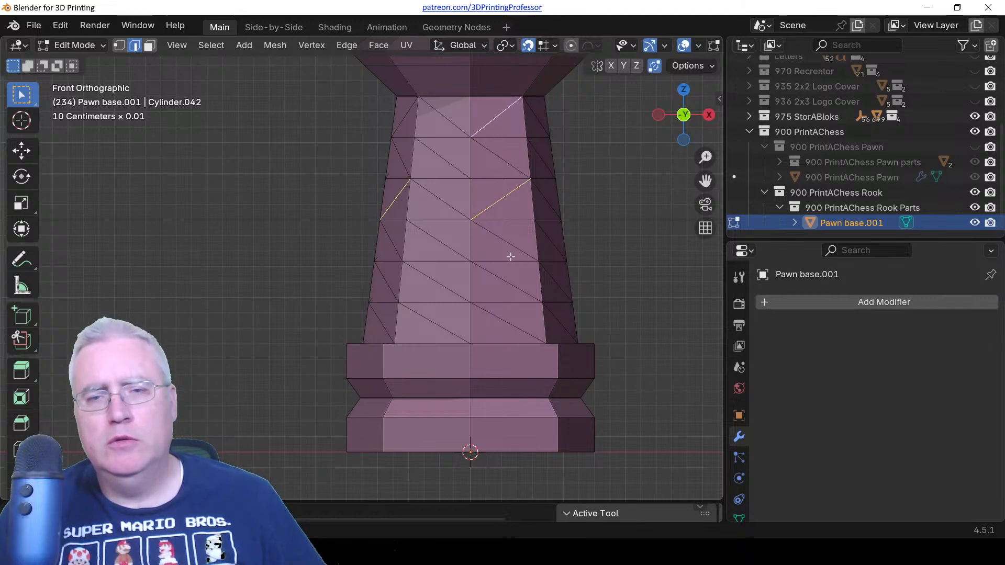
key("KP_3")
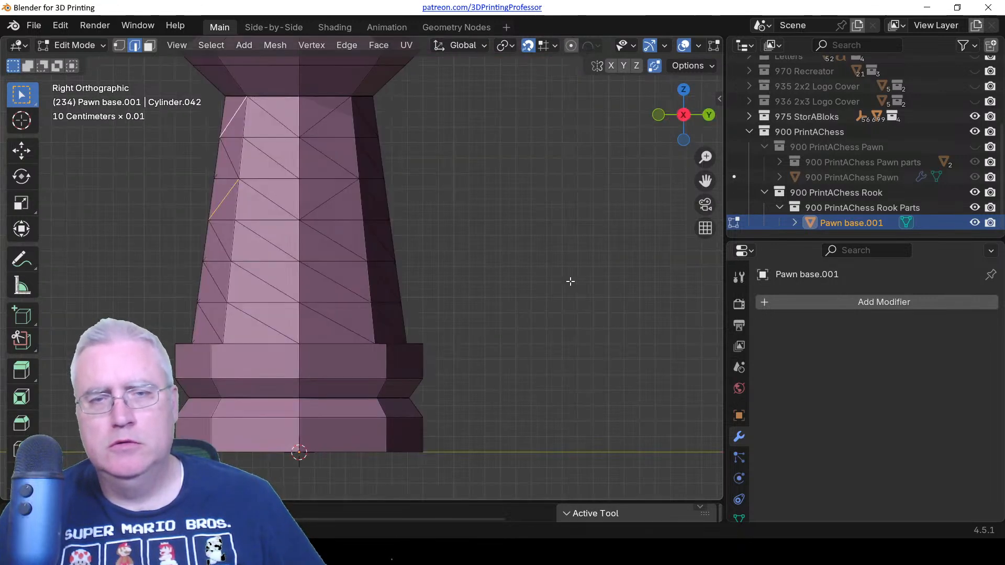
left_click(338, 195, "shift")
left_click(338, 107, "shift")
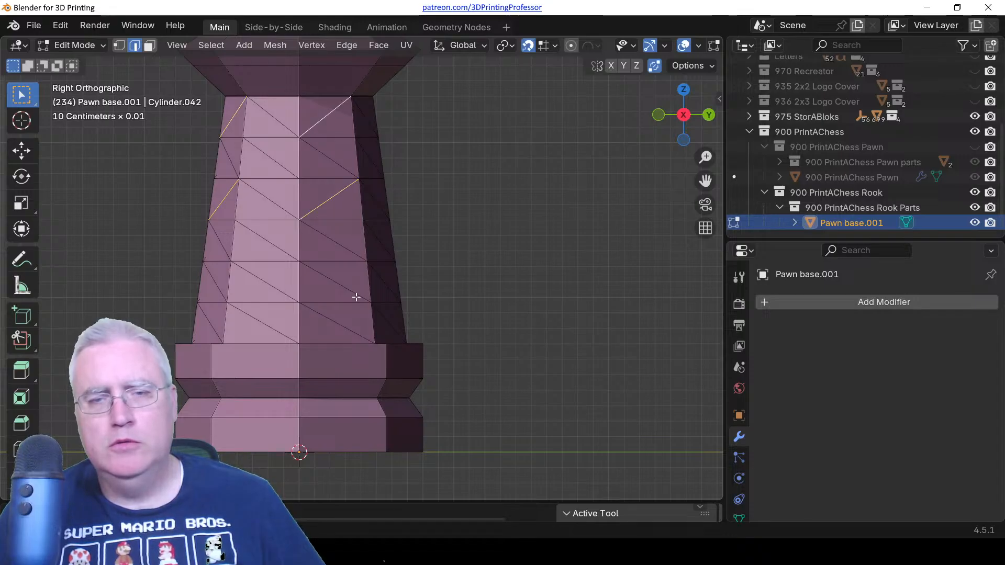
key("ctrl+KP_1")
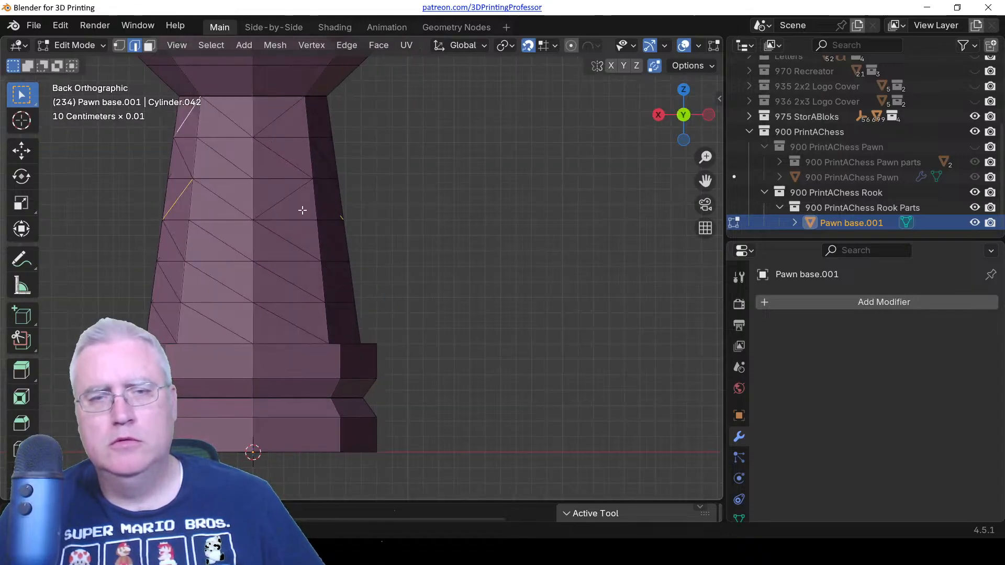
left_click(276, 117, "shift")
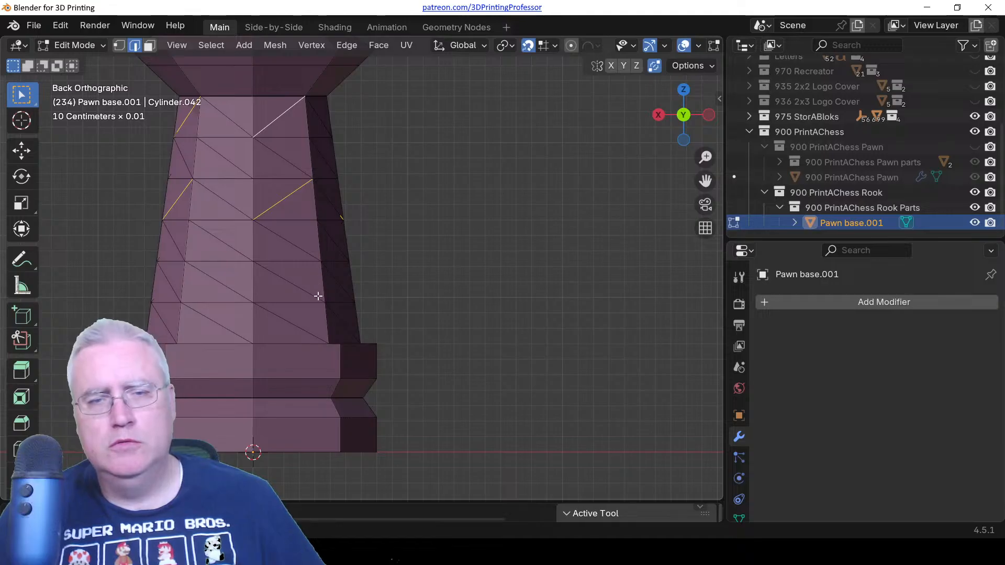
key("ctrl+KP_3")
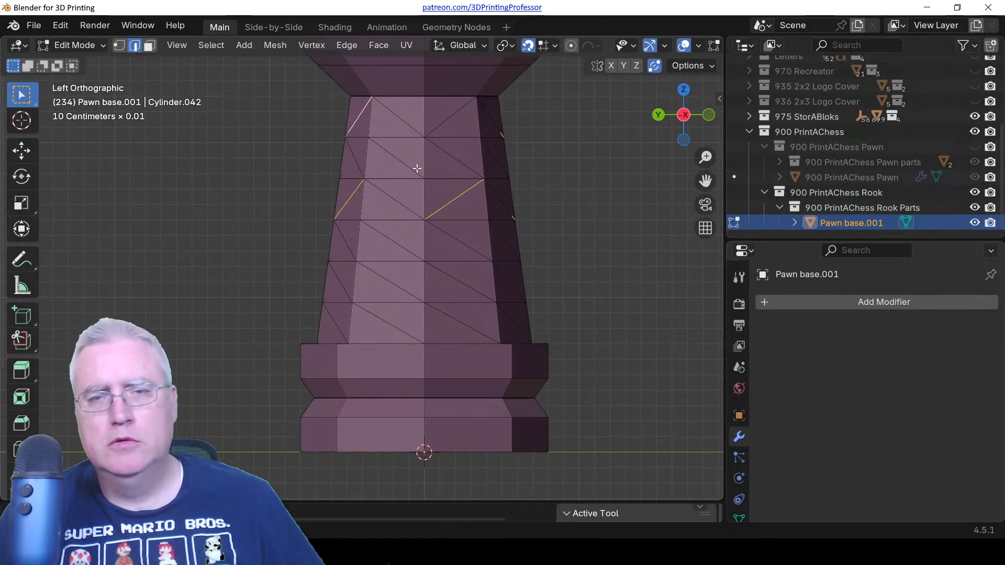
key("ctrl+e")
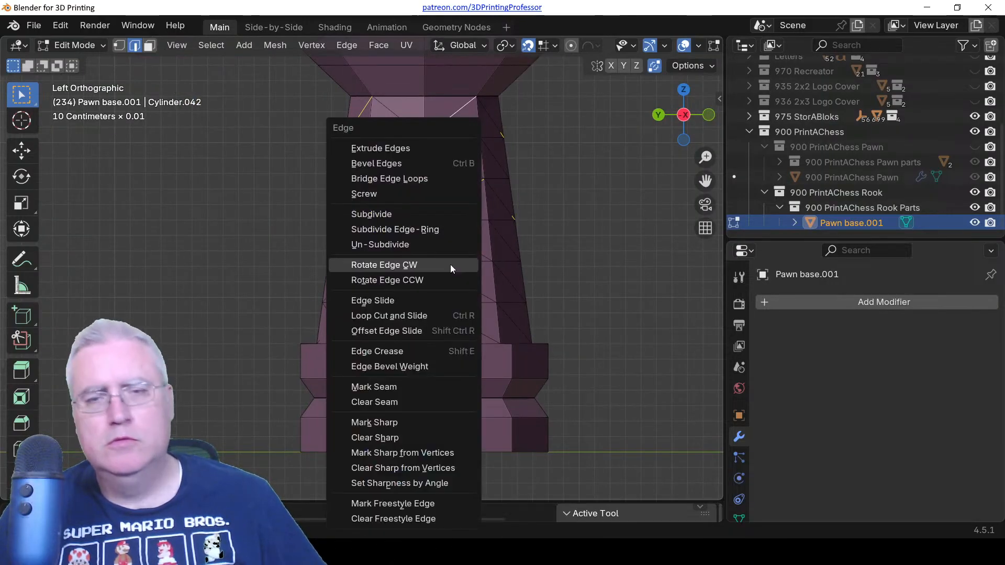
left_click(449, 265)
Add the connecting diagonals on the shaft's front faces to the edge selection, continuing the spiral lines down to the base ledge.
scroll(459, 259, "down", 1)
middle_click_drag(459, 258, 393, 270)
key("KP_1")
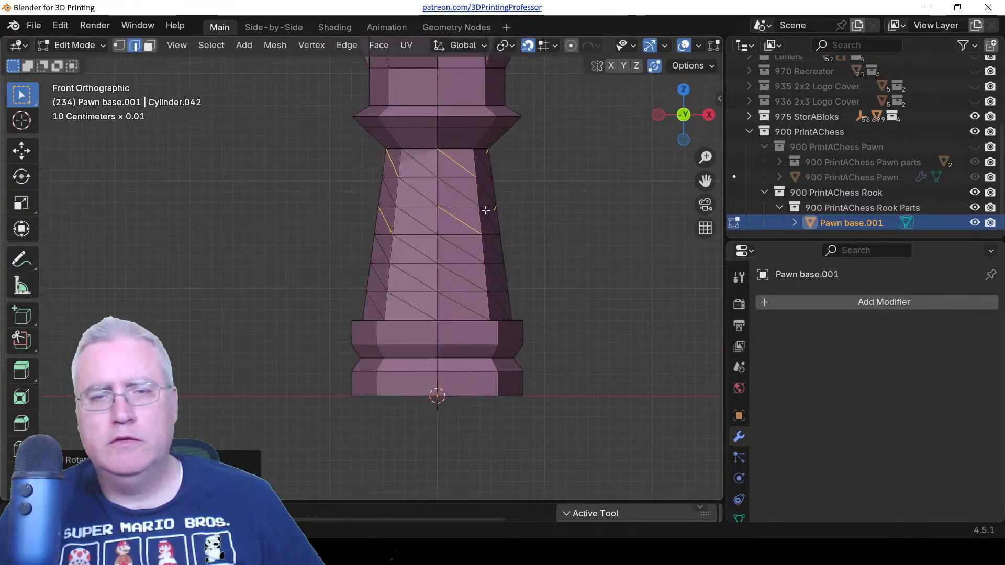
left_click(414, 247, "shift")
left_click(451, 272, "shift")
left_click(380, 278, "shift")
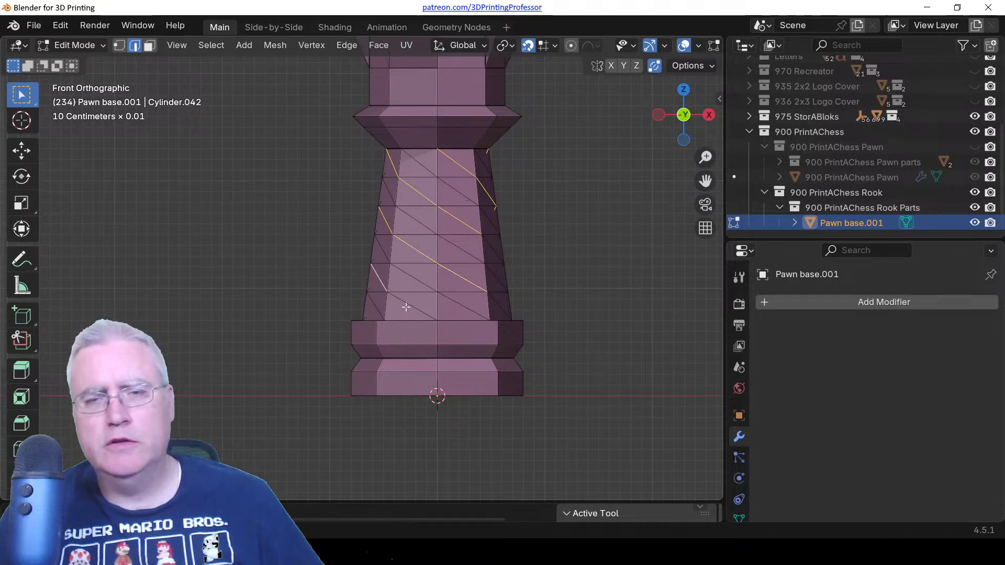
left_click(501, 306, "shift")
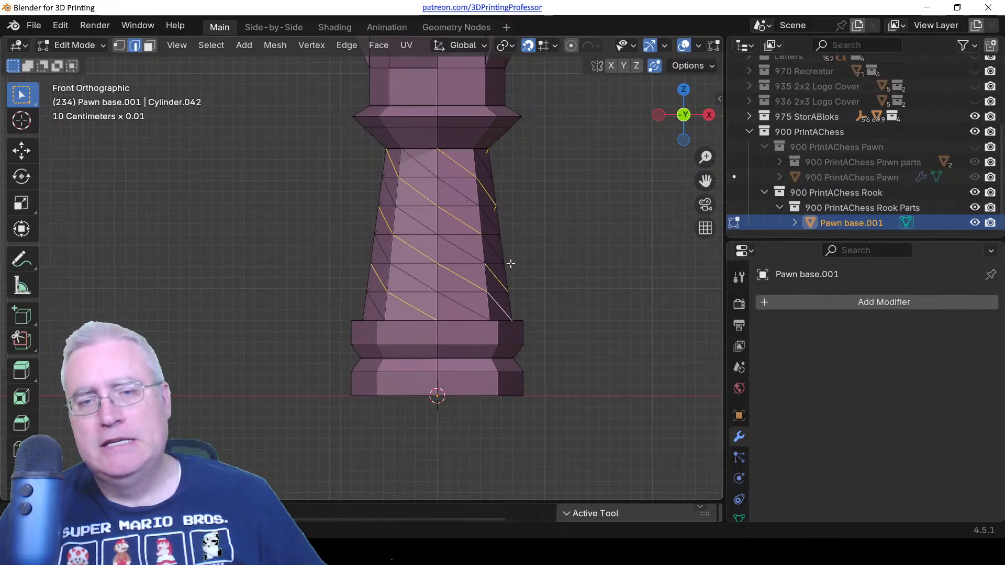
left_click(503, 276, "shift")
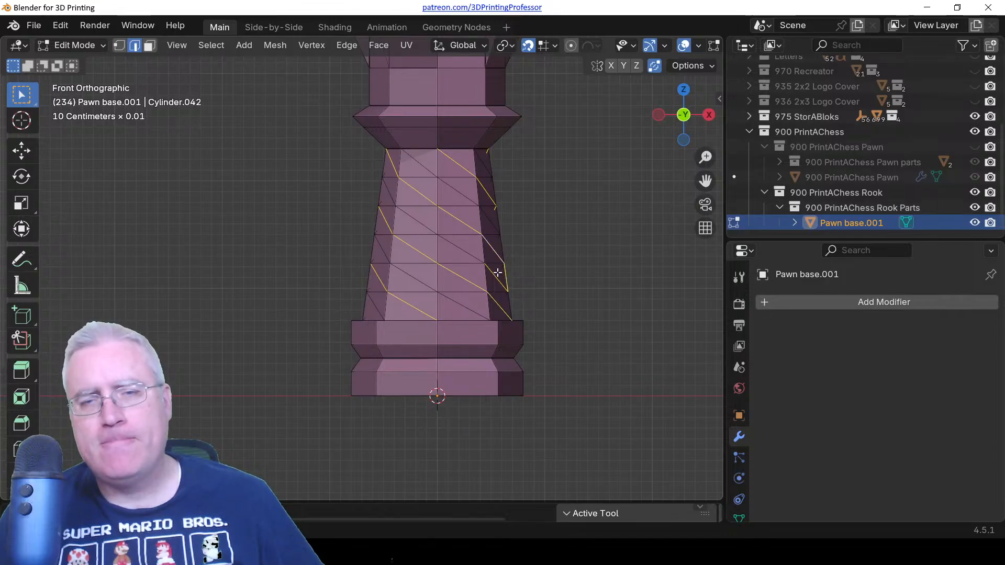
Extend the edge selection across the shaft's back and left faces so that the spiral lines run continuously from collar to ledge.
key("ctrl+KP_1")
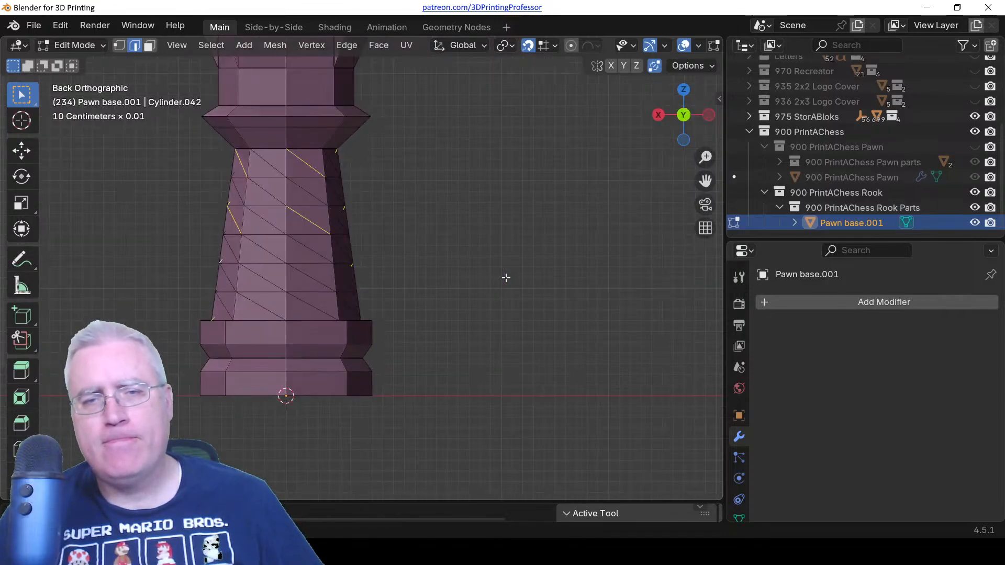
left_click(272, 197, "shift")
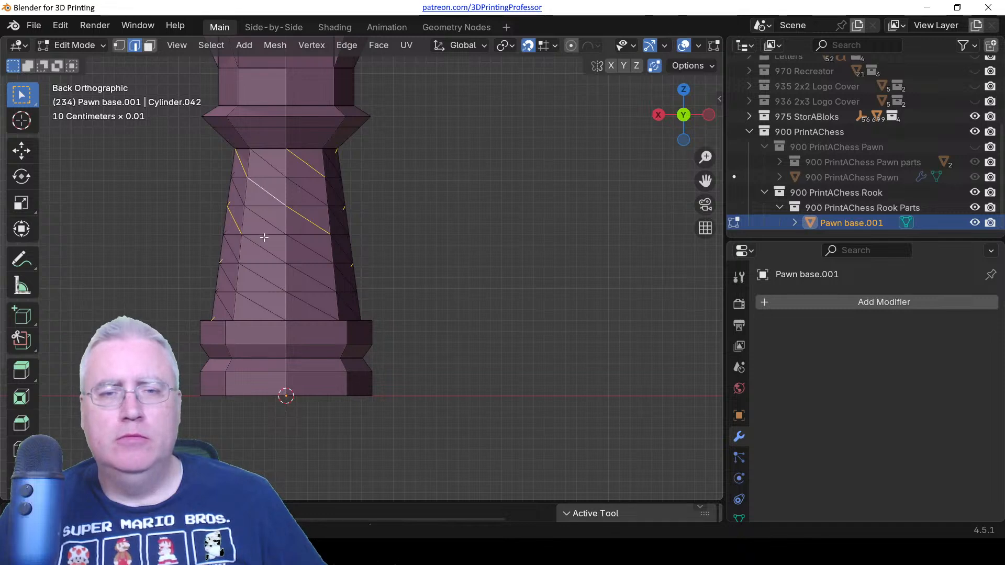
left_click(238, 292, "shift")
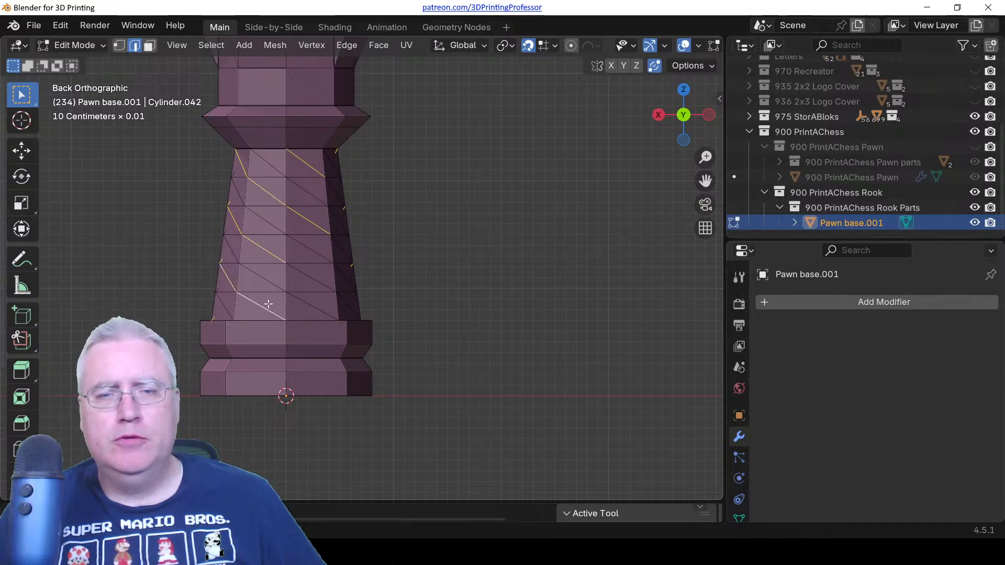
left_click(346, 251, "shift")
key("ctrl+KP_3")
key("KP_1")
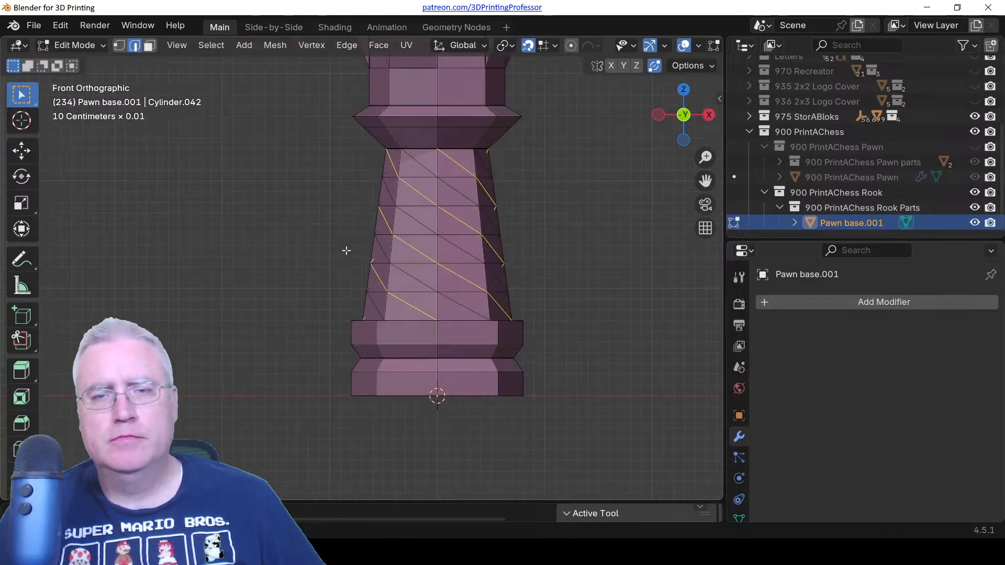
key("ctrl+KP_3")
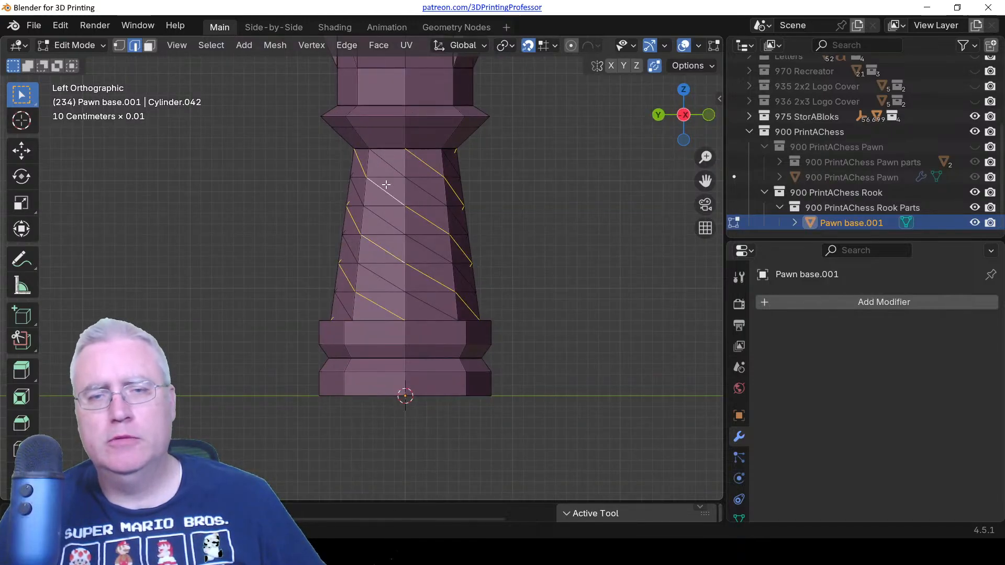
middle_click_drag(386, 184, 191, 309)
middle_click_drag(424, 338, 511, 324)
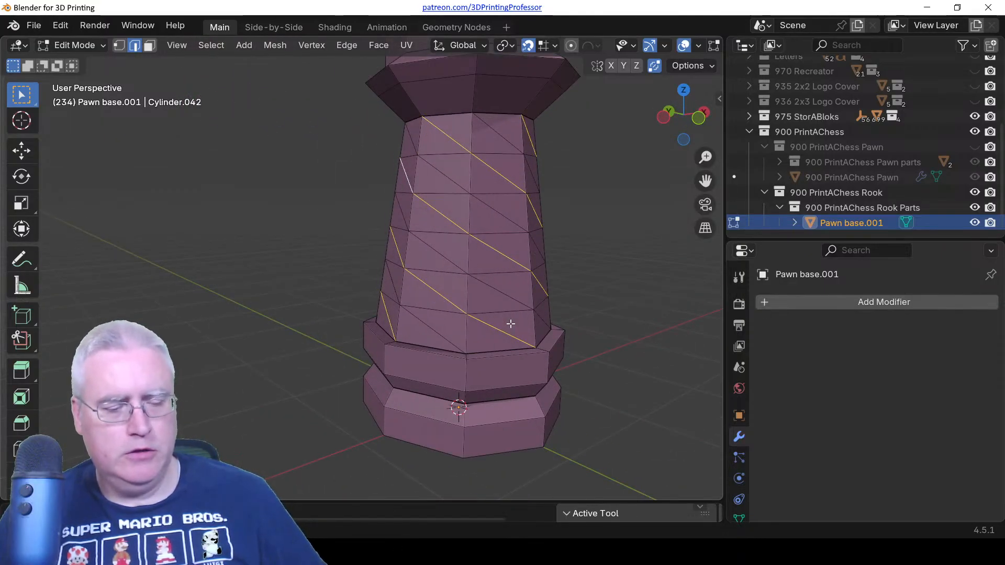
Bevel the selected spiral edges with a 1 mm width and two segments.
key("ctrl+b")
type("1")
key("Return")
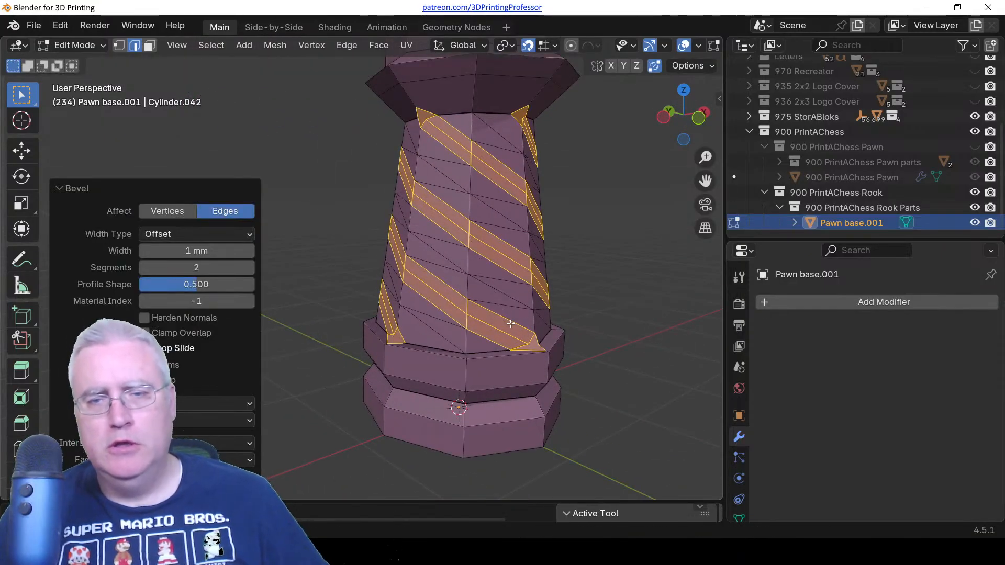
Reduce the selection to the bevels' centre edges and scale them outward to about 1.104 in X and Y only, forming raised ridges.
key("ctrl+z")
key("KP_1")
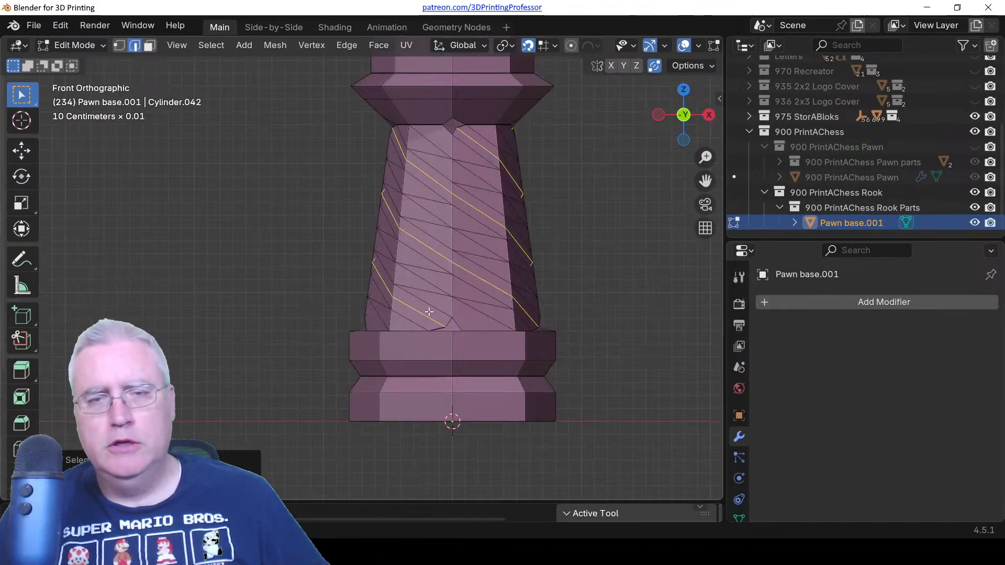
key("s")
key("shift+z")
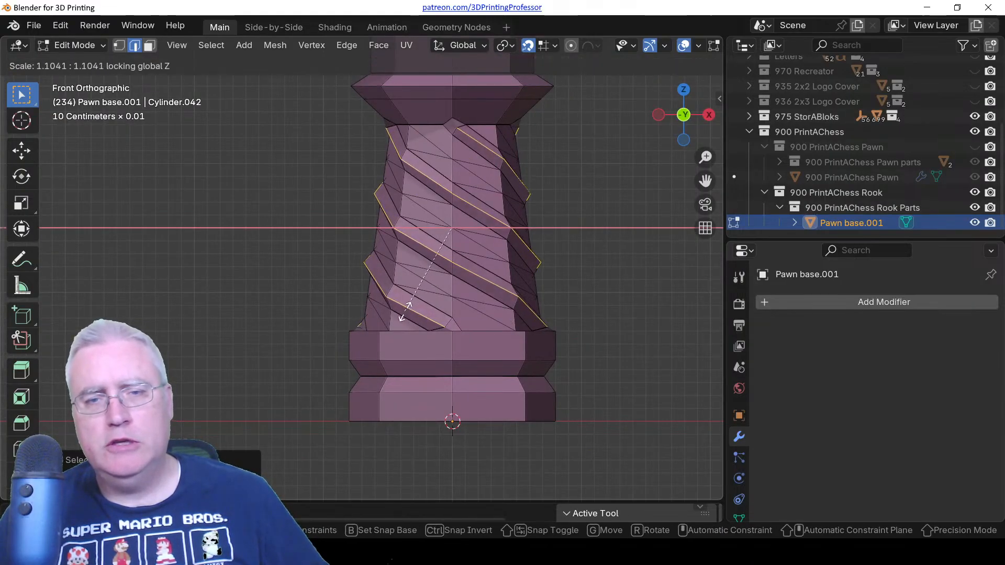
left_click(404, 312)
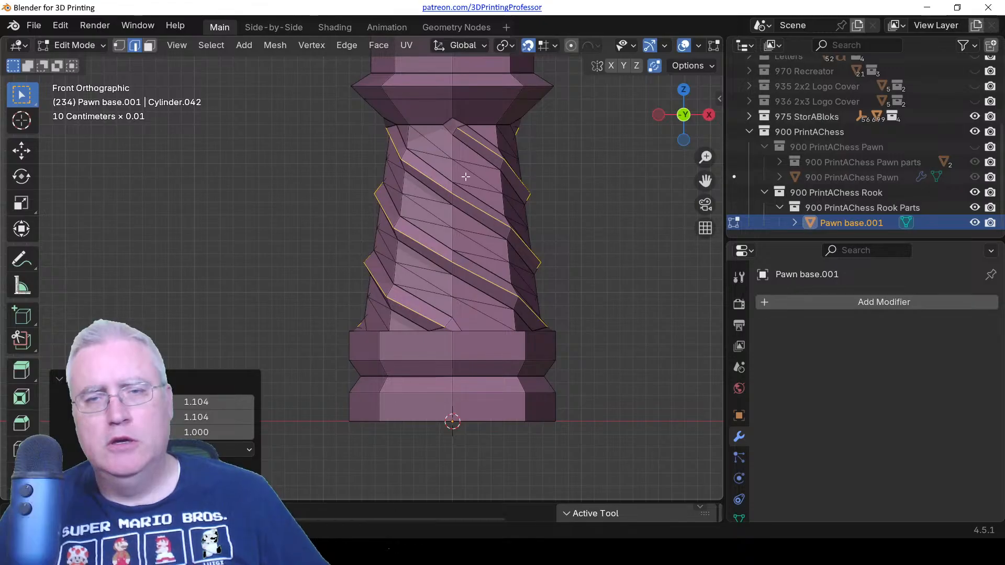
Connect each spiral ridge's top end vertex to the adjacent vertex on the collar's lower edge, working around the shaft.
scroll(466, 177, "up", 3)
middle_click_drag(466, 177, 299, 256)
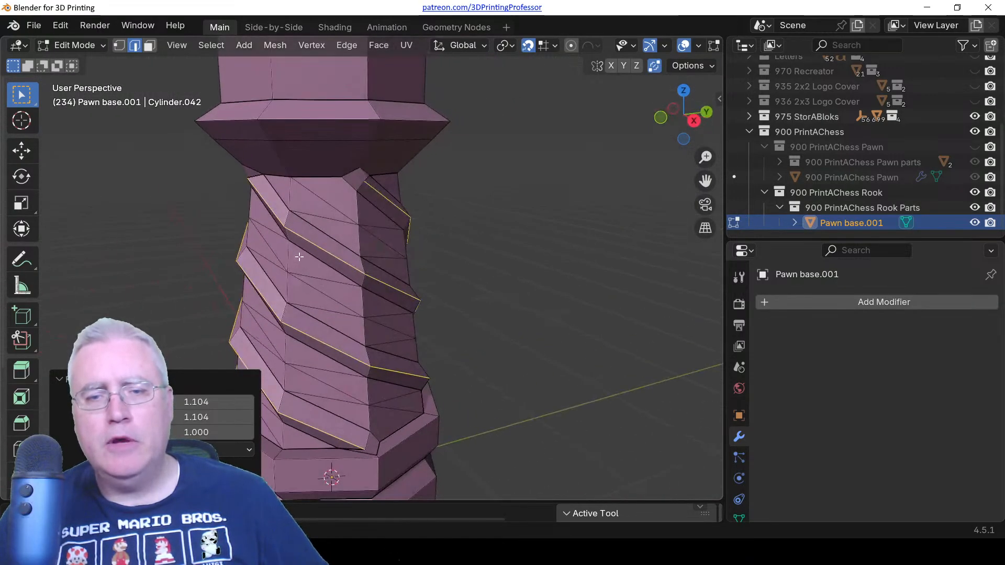
middle_click_drag(420, 287, 249, 239)
key("1")
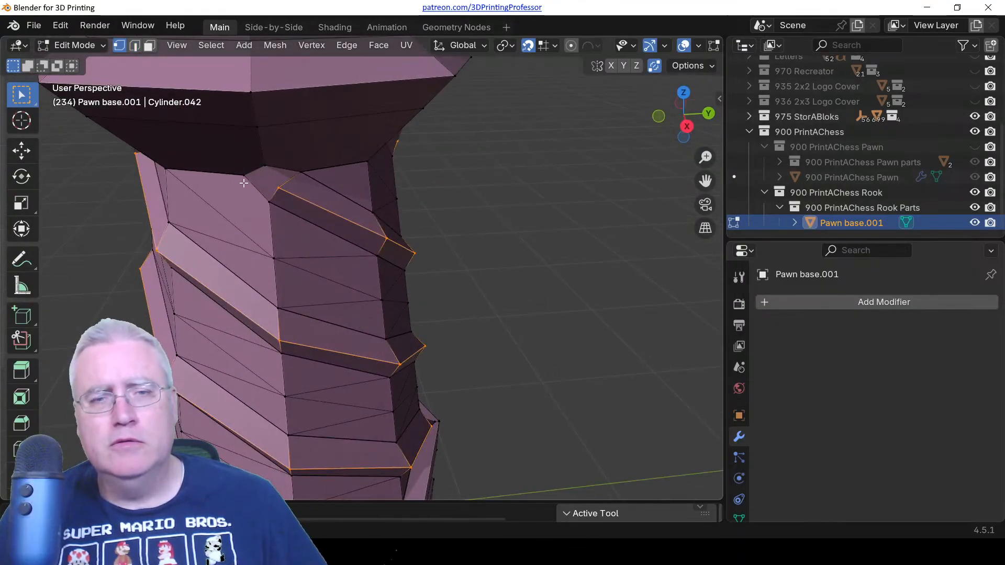
left_click(276, 184)
left_click(265, 166, "shift")
middle_click_drag(227, 206, 298, 209)
left_click(357, 178)
left_click(343, 152, "shift")
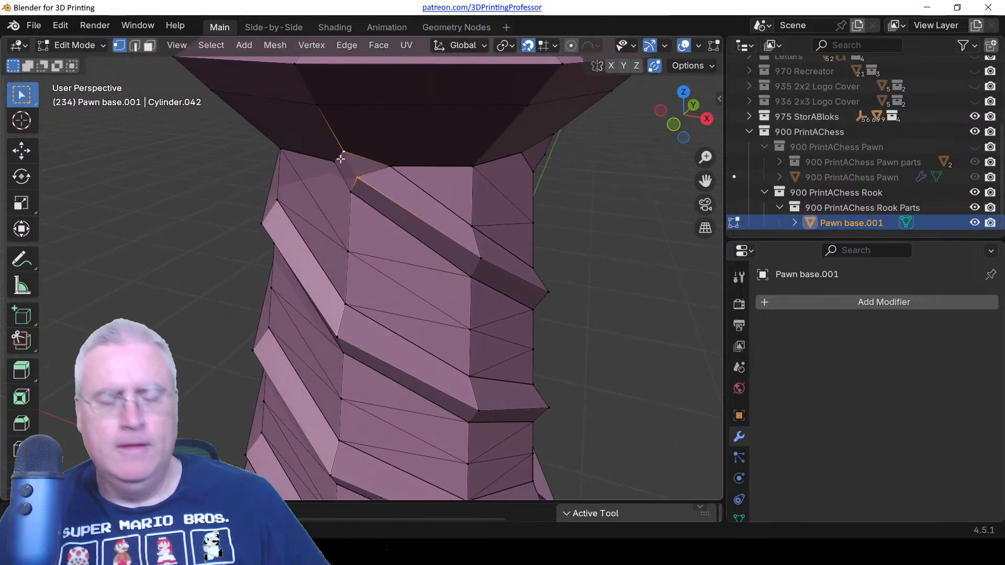
middle_click_drag(267, 241, 359, 242)
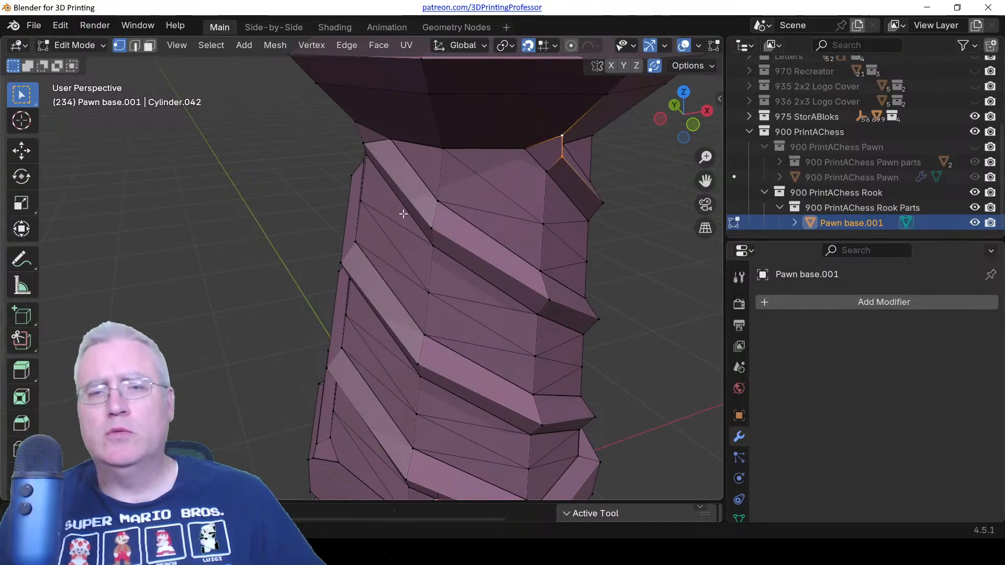
middle_click_drag(405, 214, 465, 213)
left_click(422, 113)
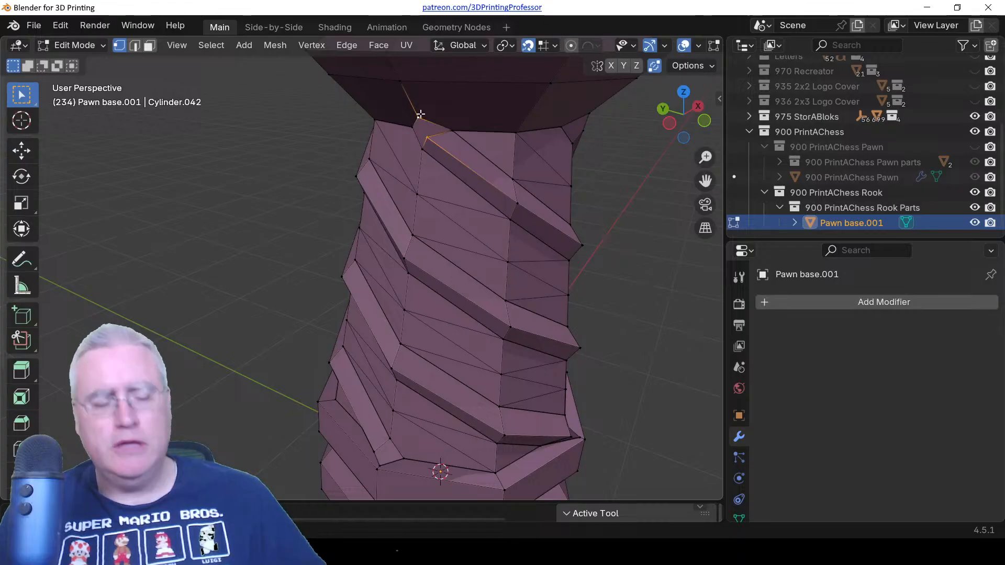
middle_click_drag(412, 143, 399, 169)
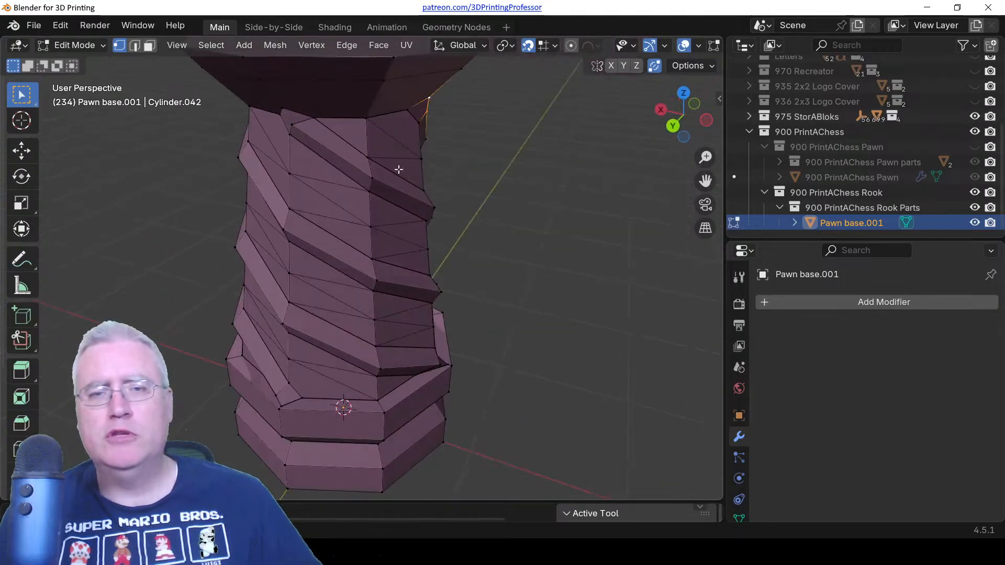
left_click(301, 129)
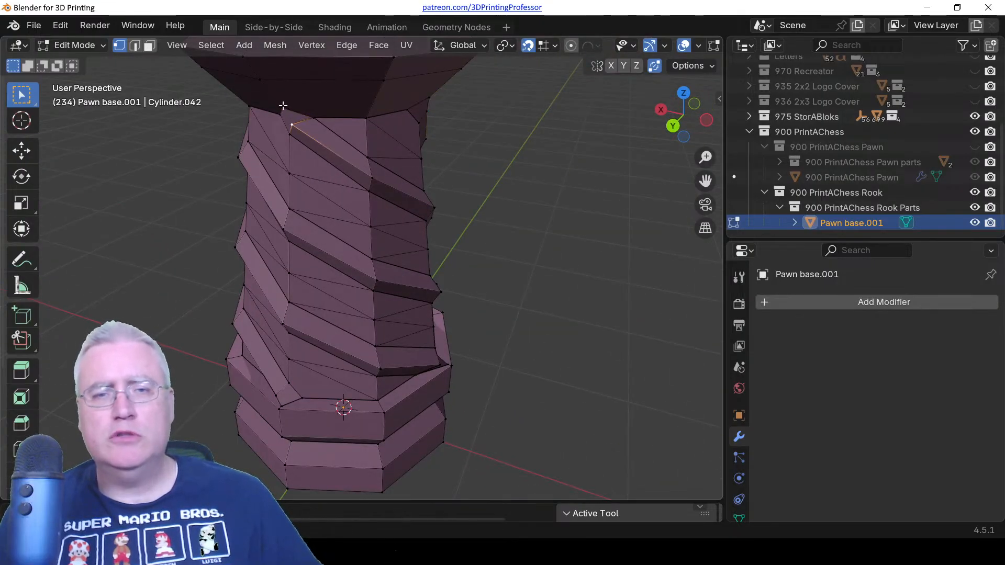
middle_click_drag(286, 112, 292, 170)
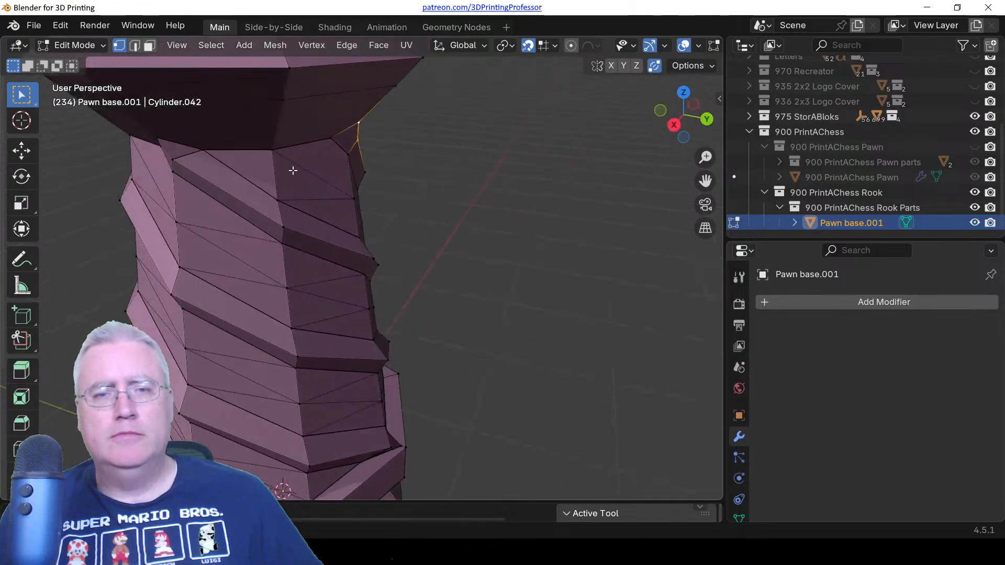
left_click(179, 159)
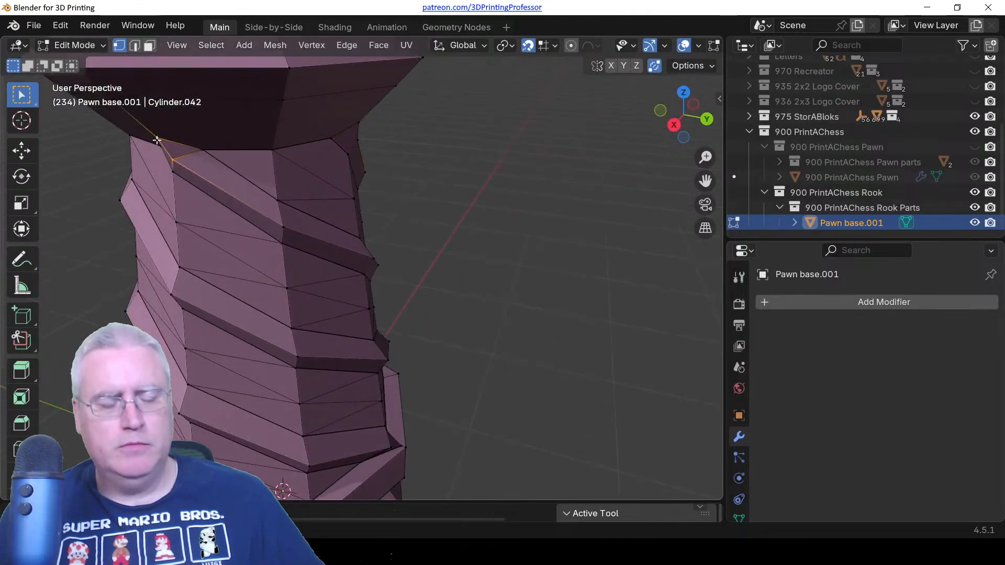
Connect each spiral ridge's bottom end vertex to the adjacent corner vertex of the base ledge, working around the shaft.
middle_click_drag(156, 201, 377, 232)
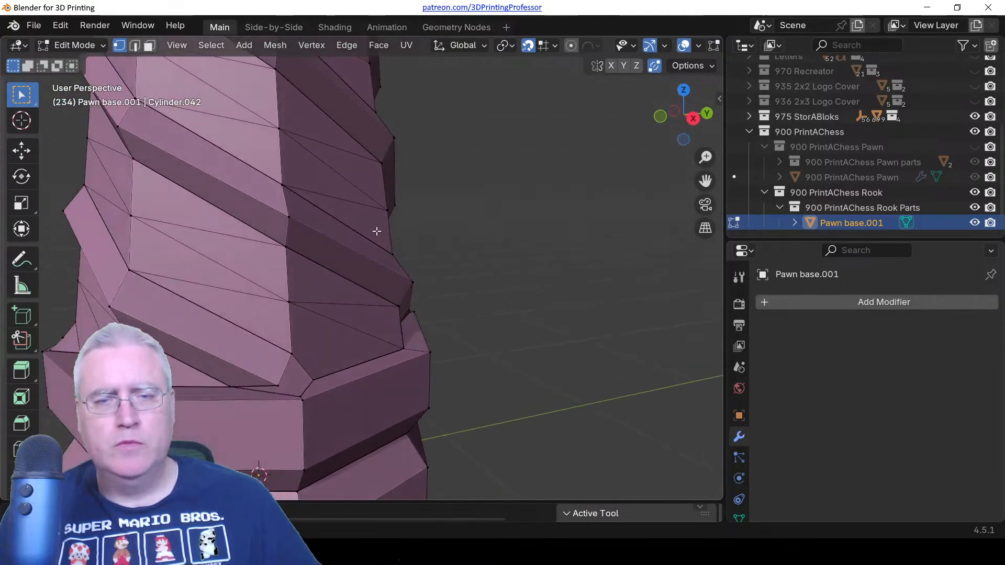
left_click(288, 390)
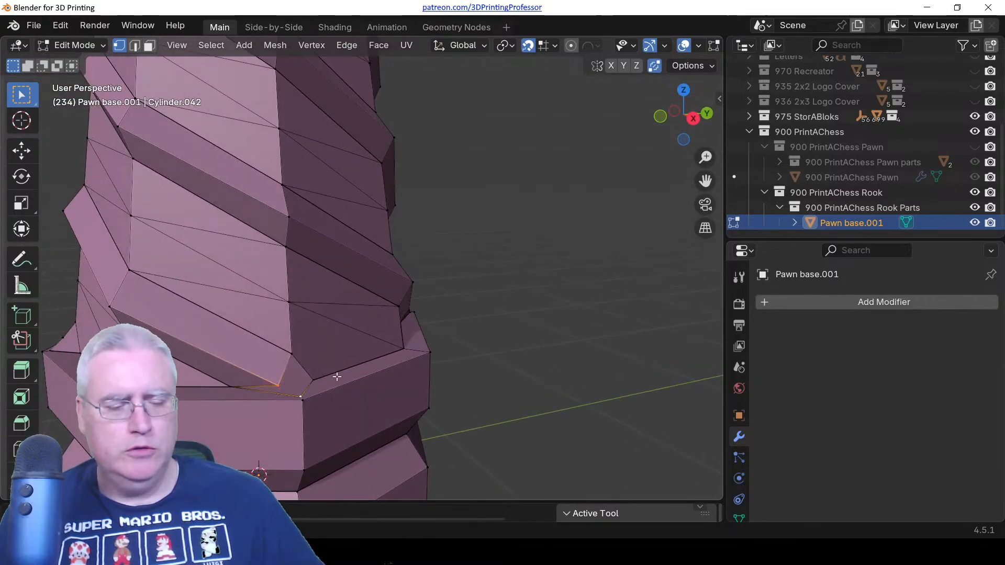
middle_click_drag(297, 395, 485, 394)
left_click(487, 393)
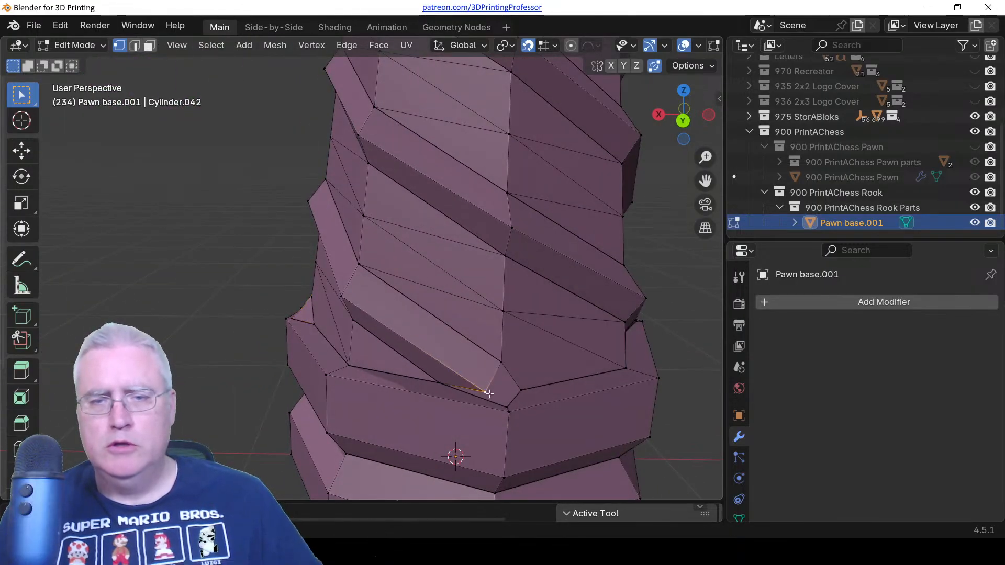
middle_click_drag(605, 395, 325, 331)
left_click(375, 353)
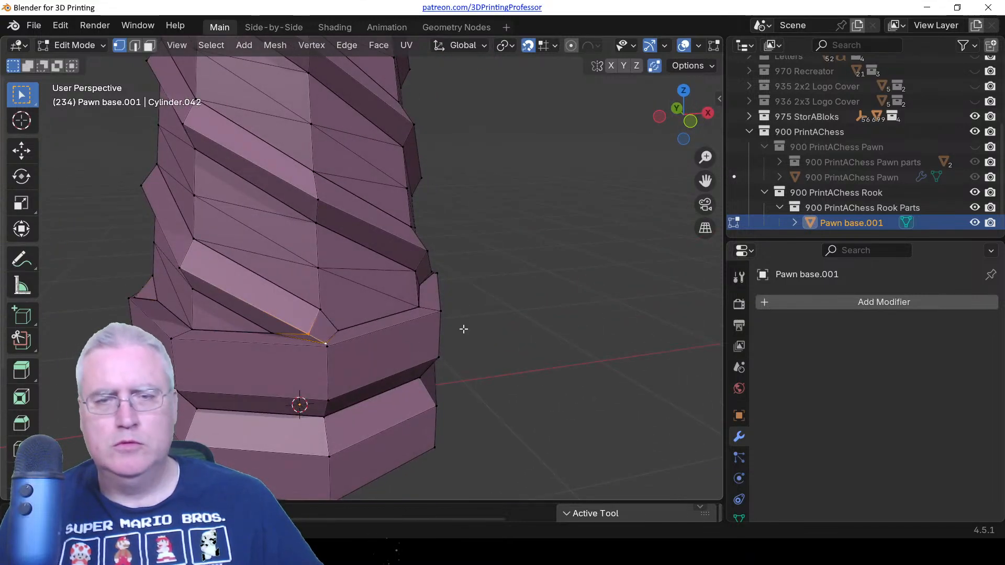
middle_click_drag(463, 330, 347, 320)
left_click(374, 309, "shift")
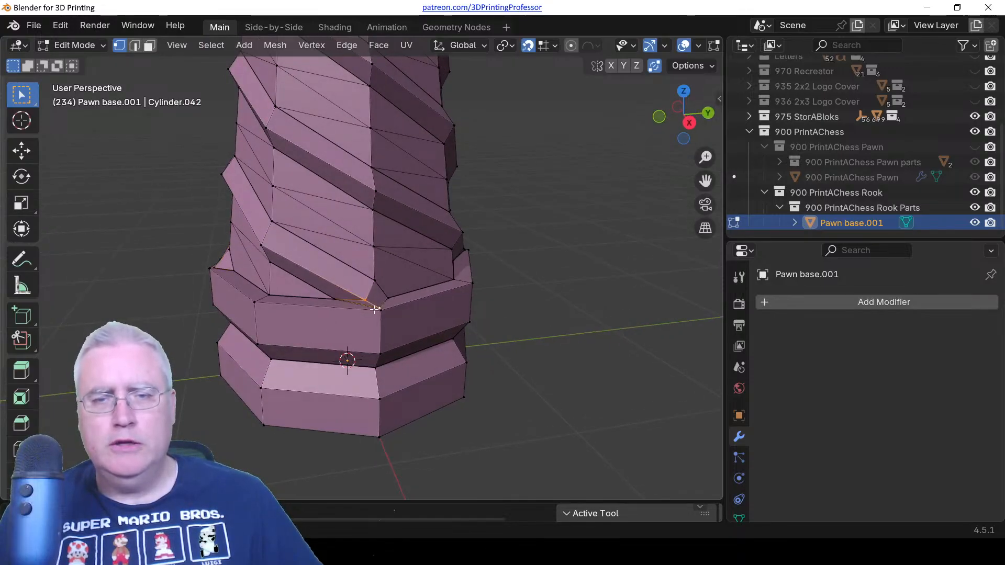
key("h")
key("ctrl+z")
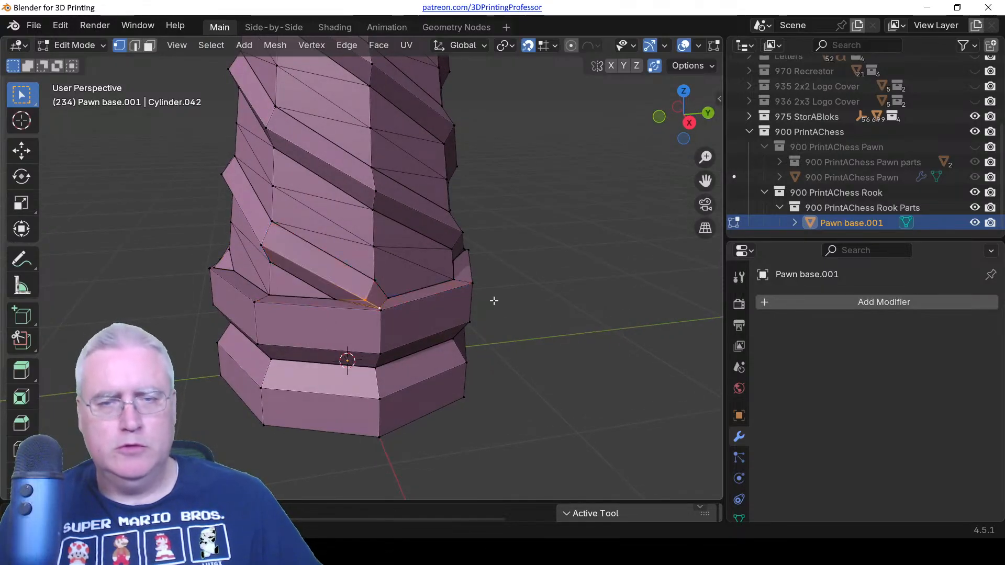
middle_click_drag(492, 300, 279, 302)
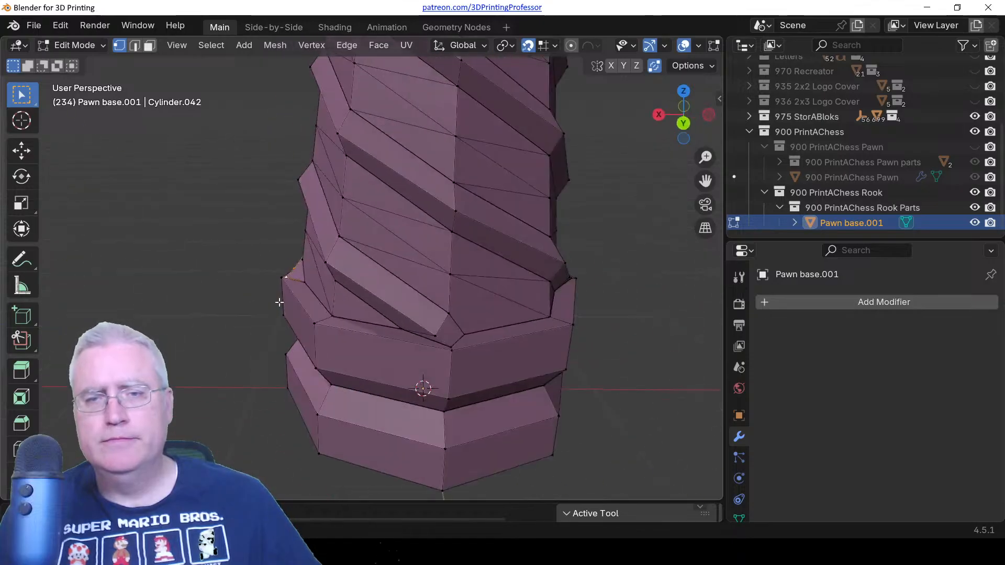
left_click(435, 335)
left_click(452, 346, "shift")
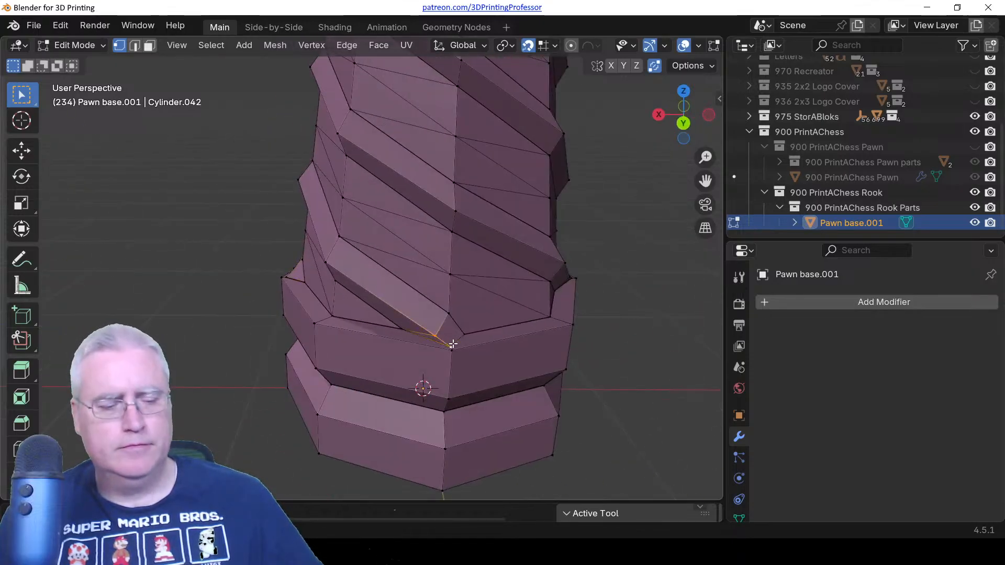
middle_click_drag(450, 341, 309, 358)
left_click(370, 391)
left_click(389, 405, "shift")
scroll(334, 357, "down", 5)
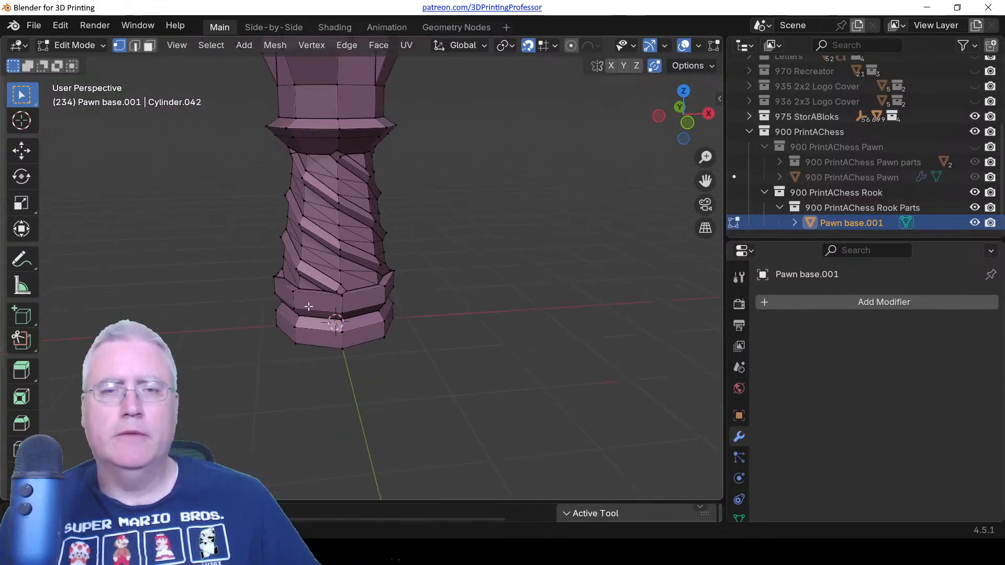
Move Pawn base.001 directly into the 900 PrintAChess Rook collection and delete the emptied 900 PrintAChess Rook Parts collection.
key("KP_1")
scroll(308, 304, "down", 3)
scroll(304, 276, "up", 4)
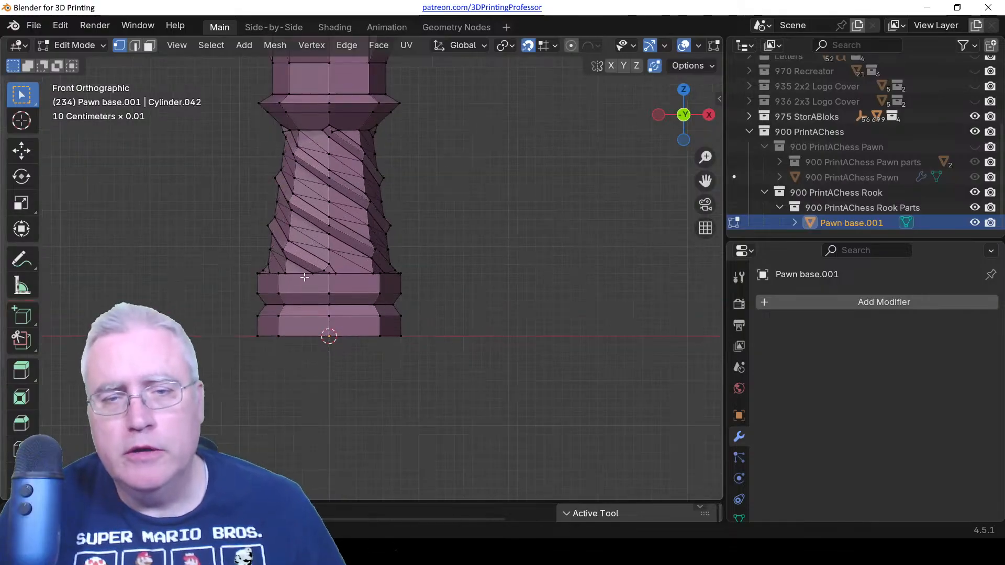
middle_click_drag(304, 277, 389, 319, "shift")
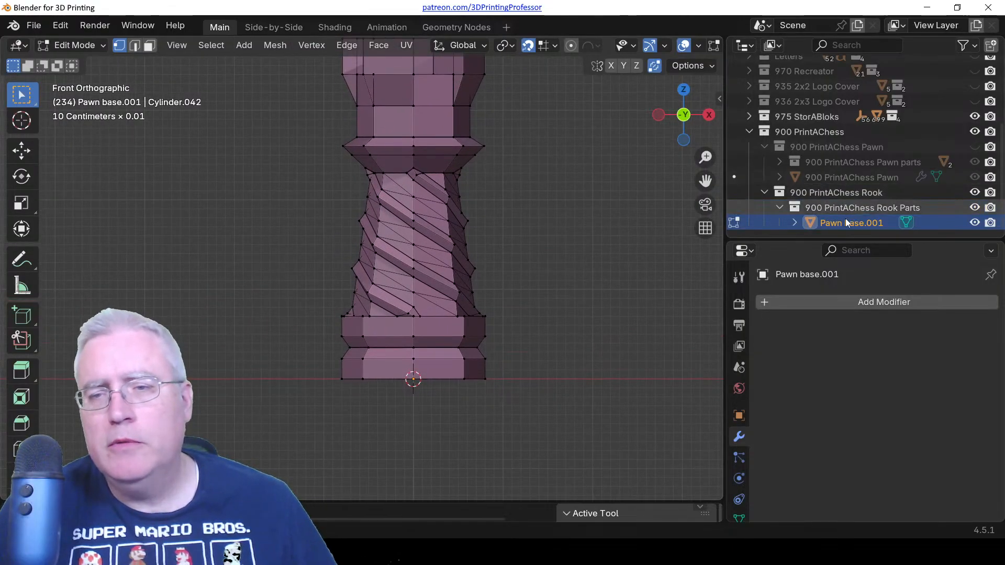
left_click_drag(842, 220, 816, 194)
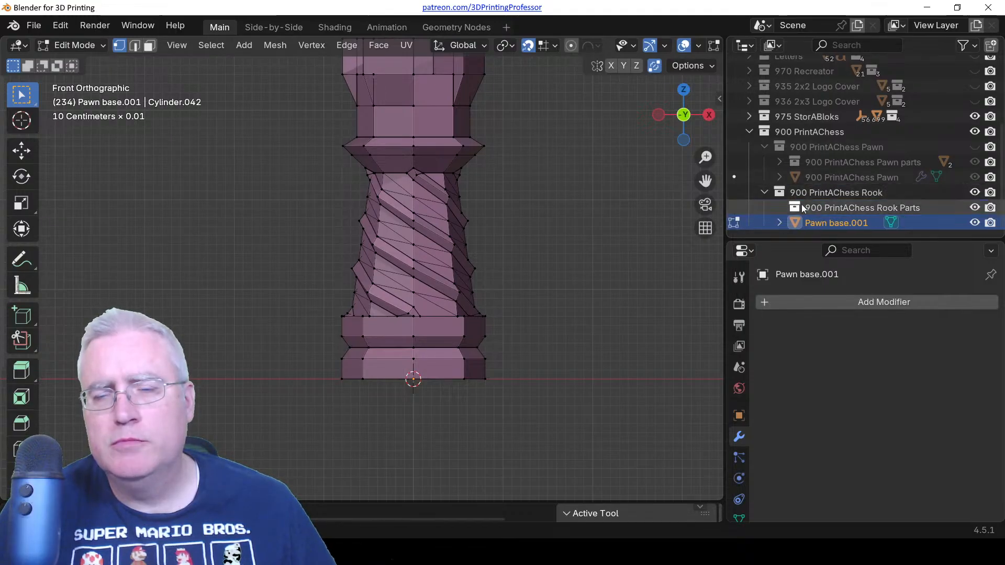
left_click(804, 209)
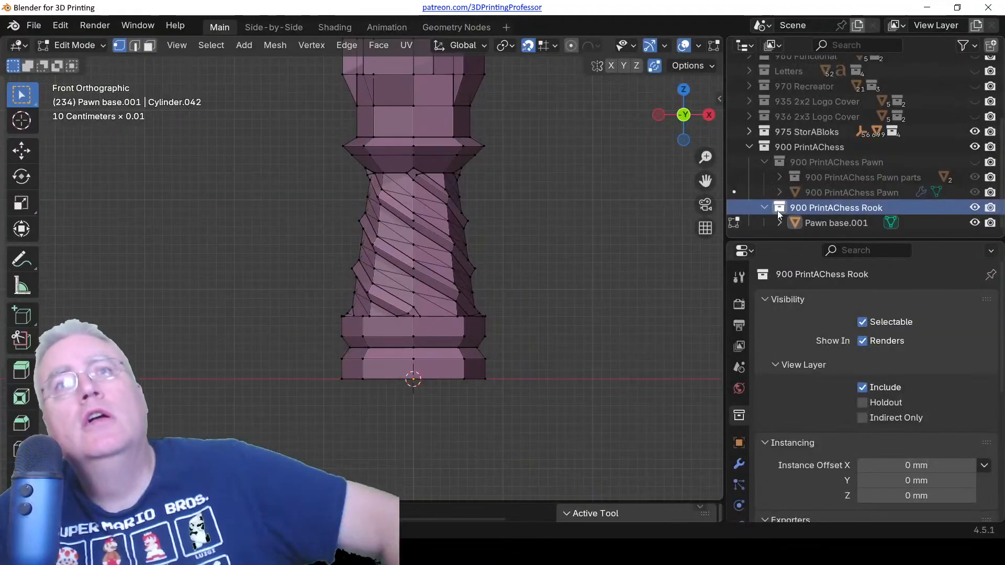
Rename the rook's collection to 900R PrintAChess Rook.
double_click(812, 209)
key("Home")
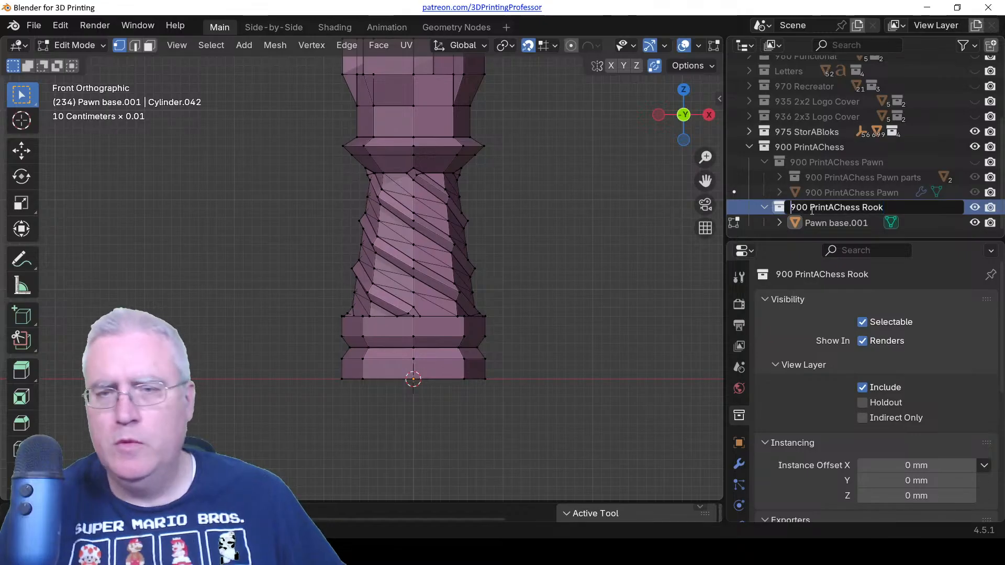
key("Right")
key("Right")
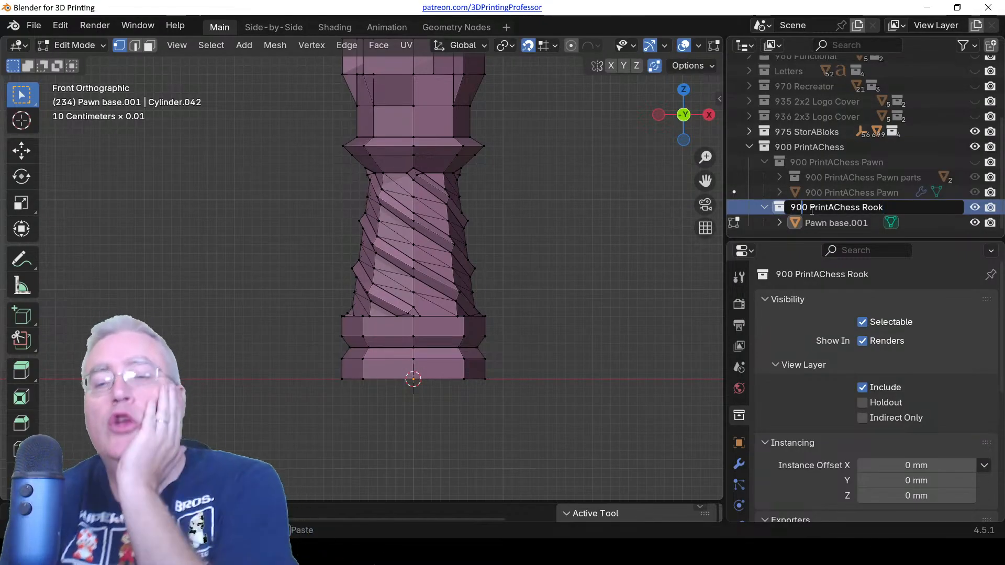
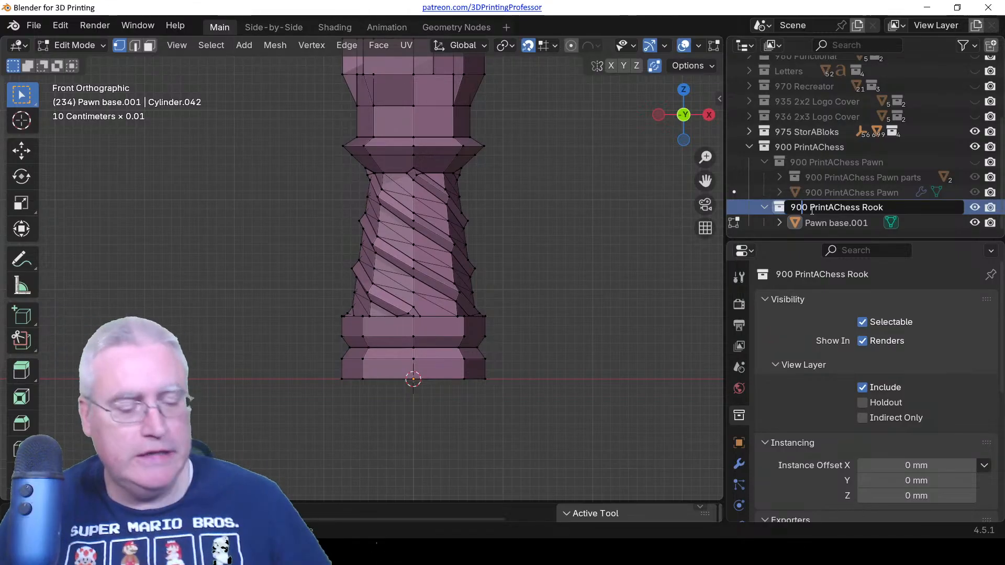
type("R")
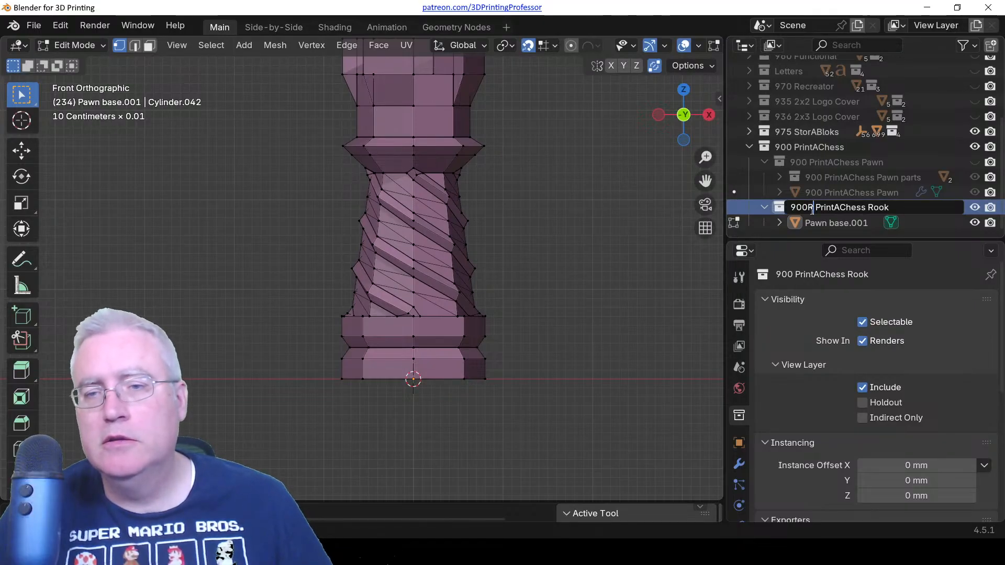
key("Return")
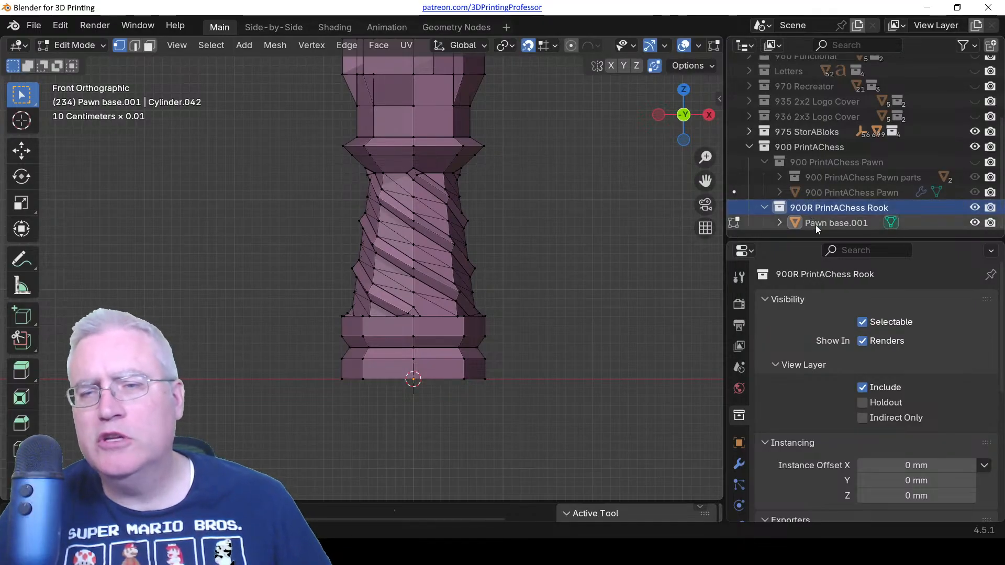
Rename the Pawn base.001 object to 900R PrintAChess Rook.
double_click(816, 225)
type("900")
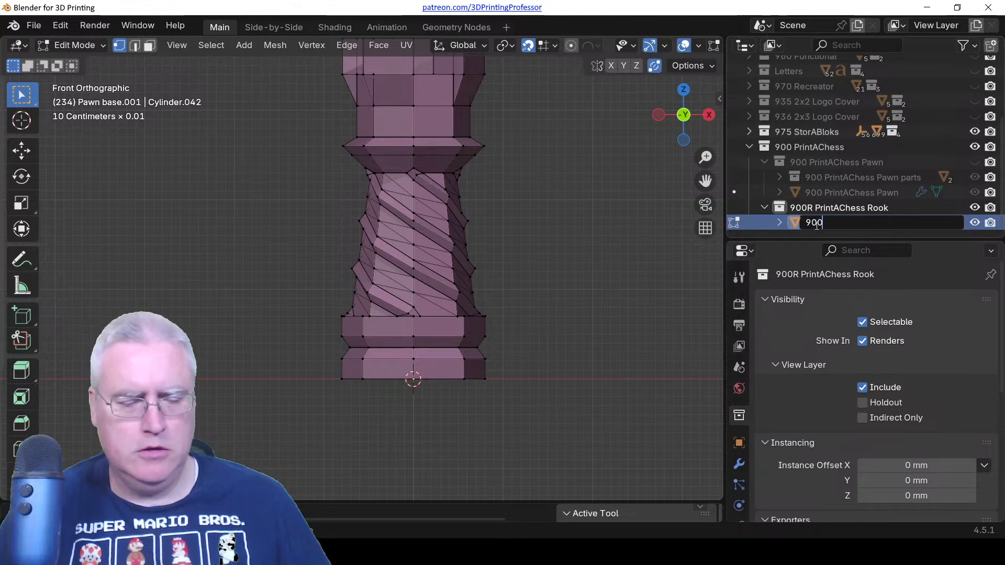
type("R PrintAChe")
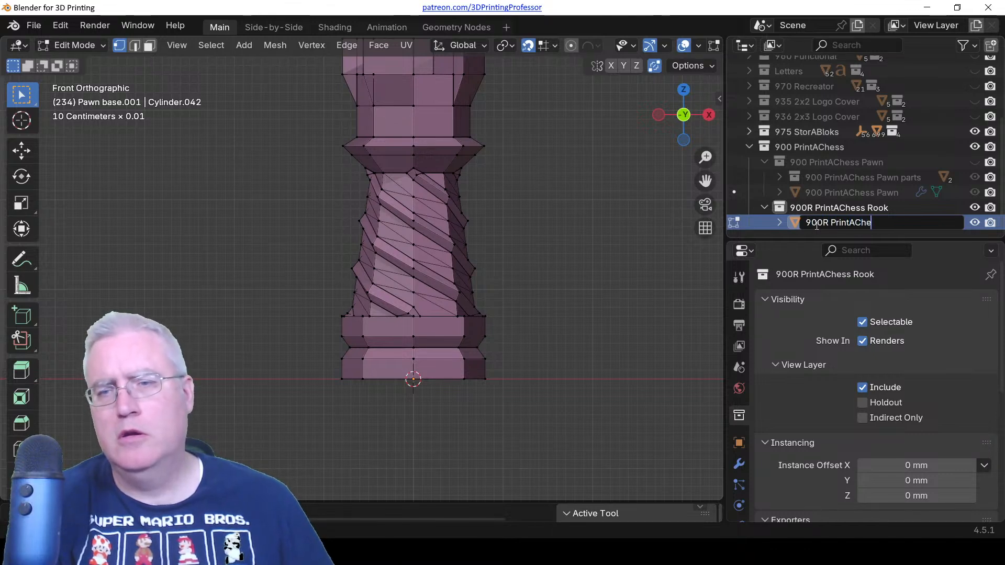
type("ss Rook")
key("Return")
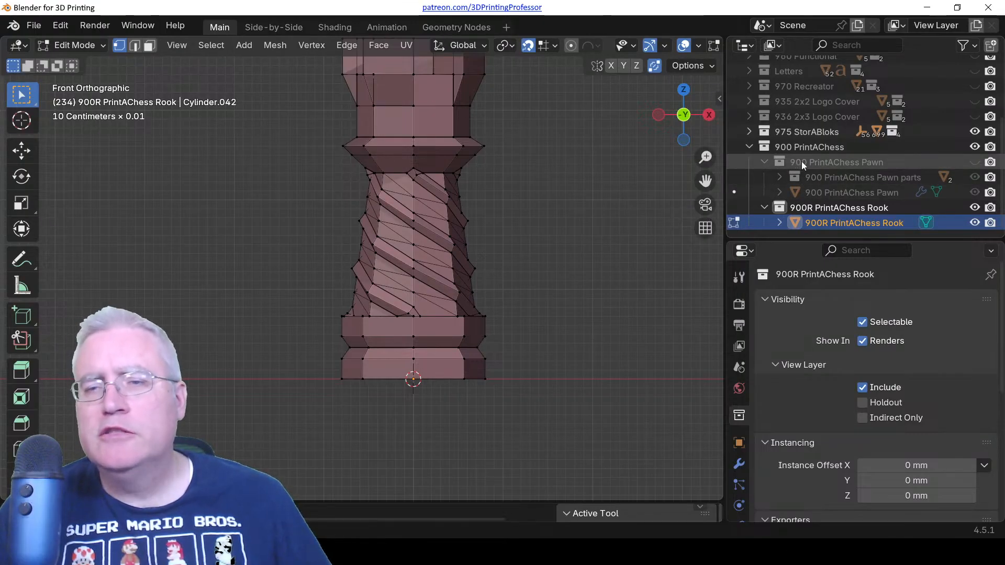
Unhide the pawn's collection and rename it to 900P PrintAChess Pawn.
left_click(765, 161)
left_click(764, 192)
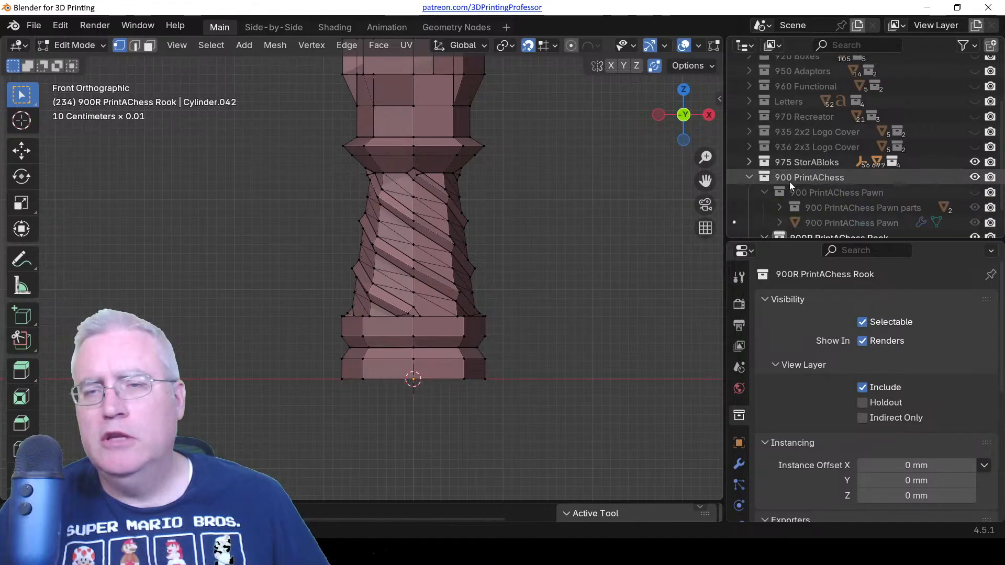
left_click(926, 193)
left_click(974, 193)
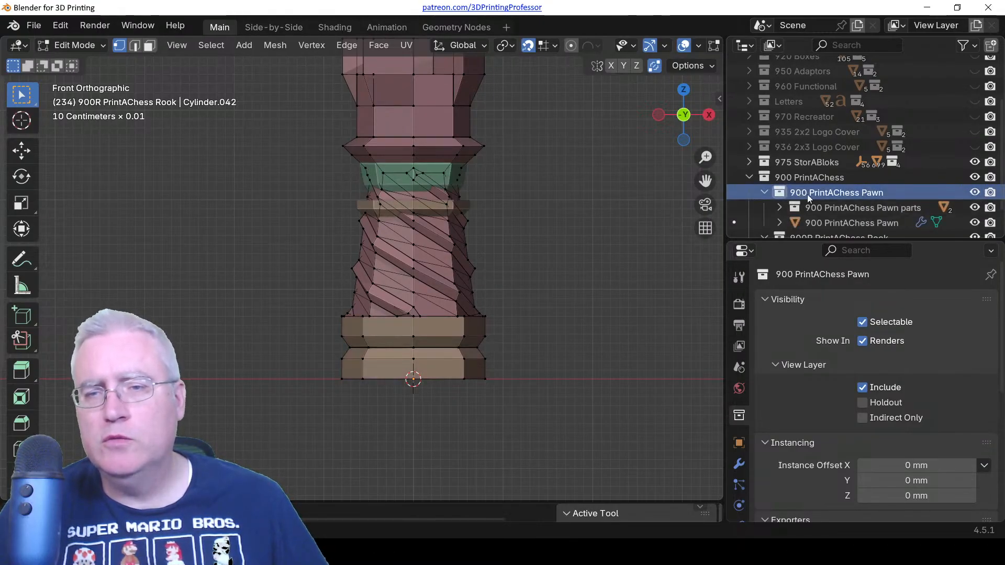
scroll(803, 192, "down", 2)
double_click(827, 176)
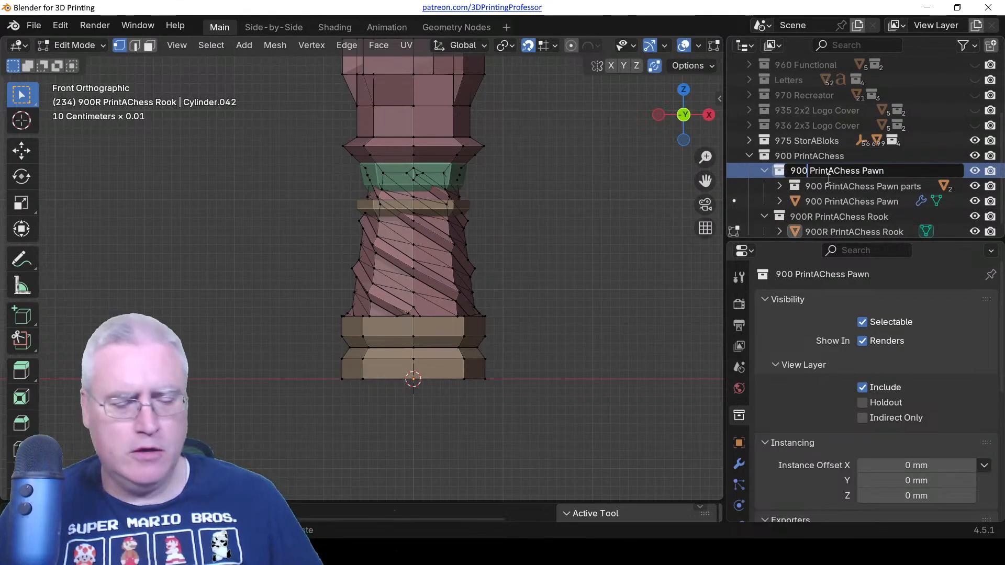
type("P")
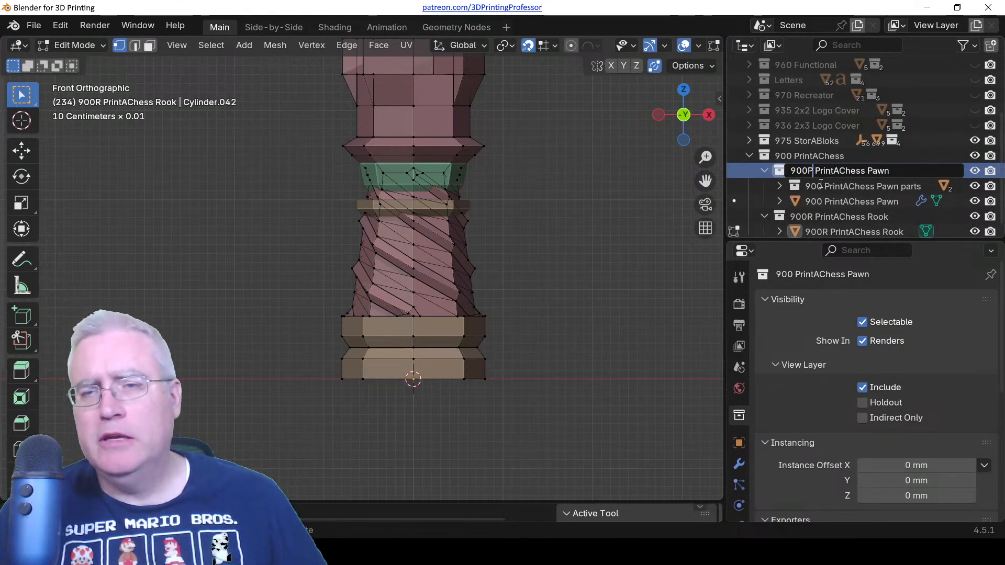
key("Return")
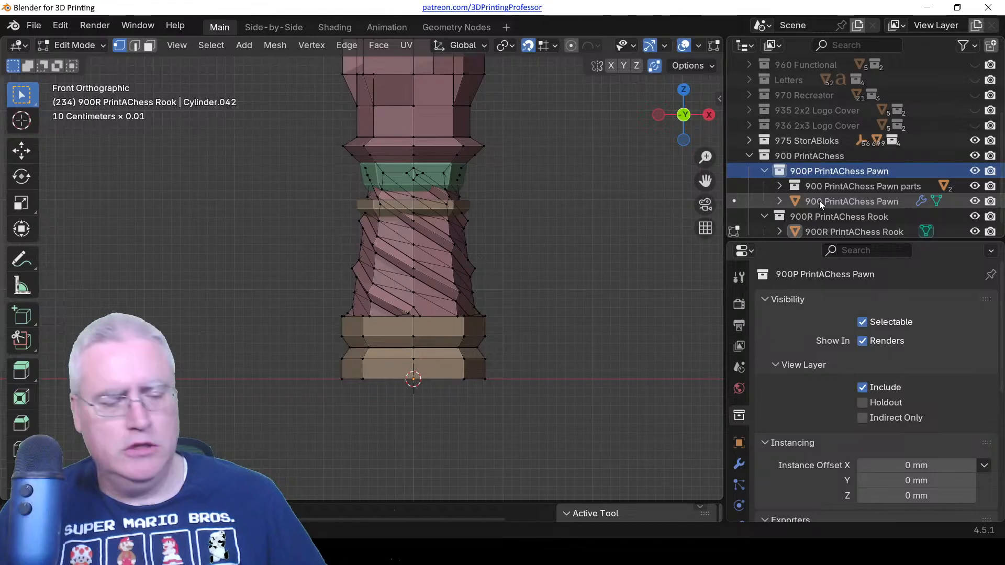
Rename the pawn object inside that collection to 900P PrintAChess Pawn.
left_click(819, 200)
double_click(820, 201)
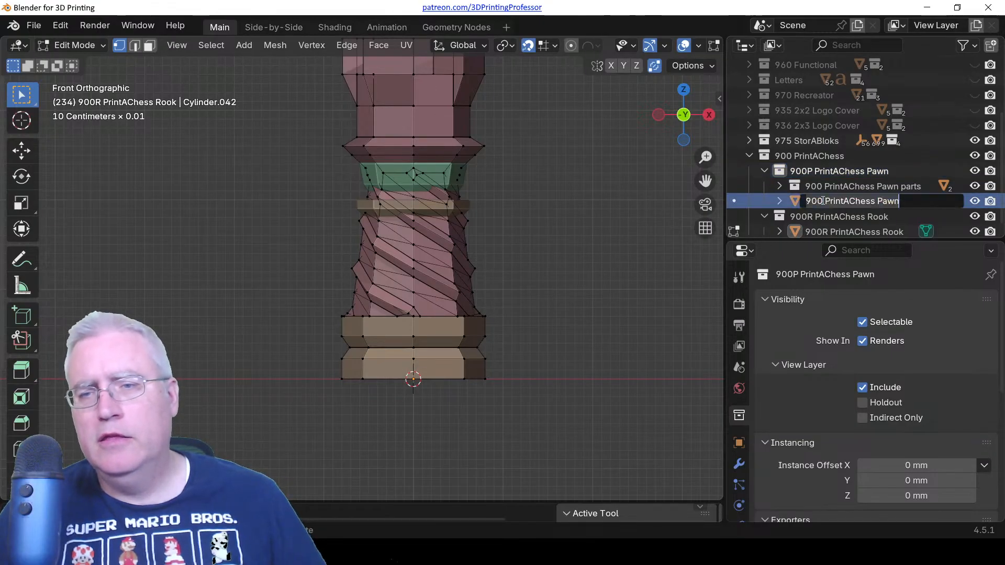
type("P")
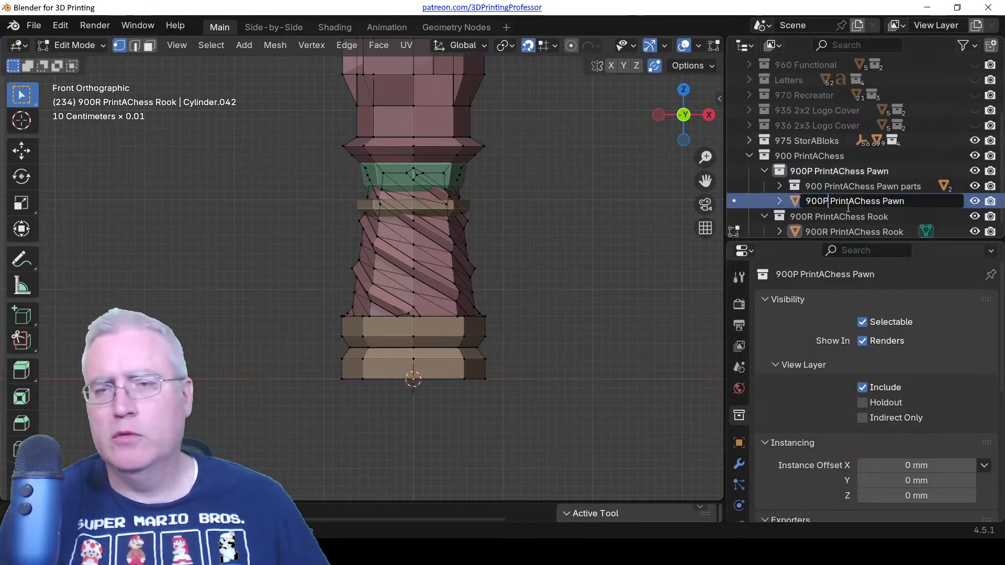
key("Return")
Collapse the 900P PrintAChess Pawn collection and hide it, keeping the 900R PrintAChess Rook collection expanded.
left_click(765, 171)
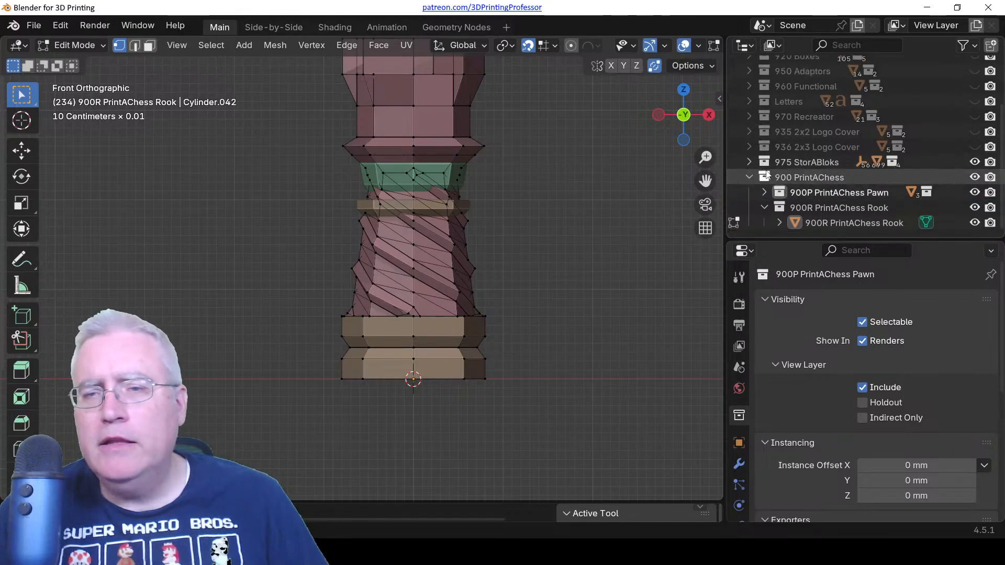
left_click(765, 207)
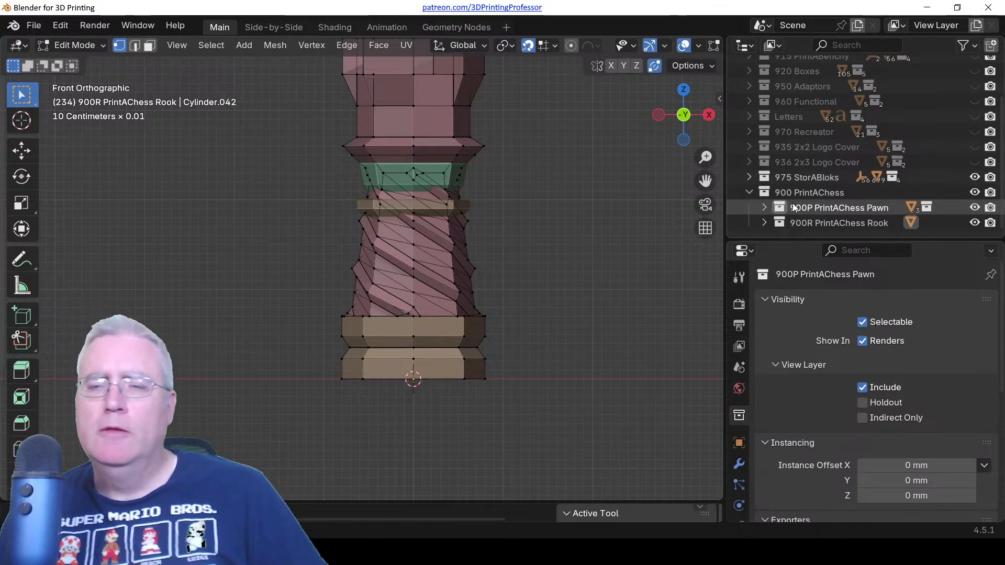
left_click(770, 223)
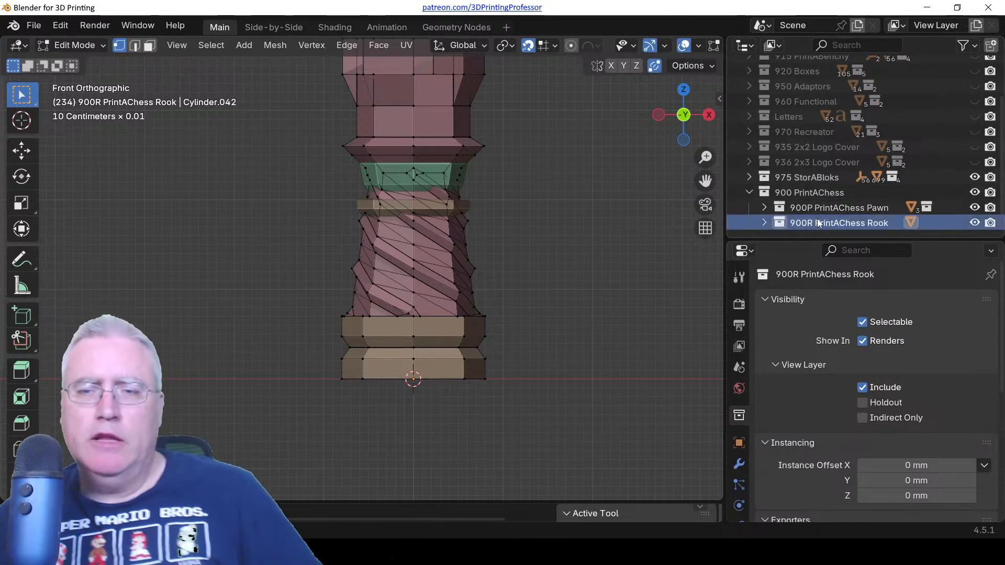
left_click(766, 223)
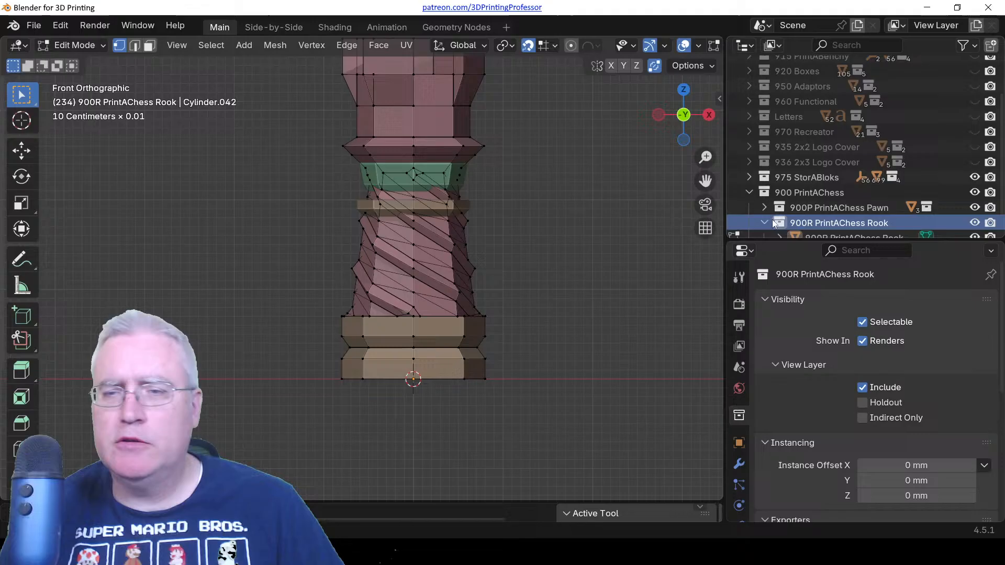
left_click(974, 208)
scroll(831, 209, "down", 1)
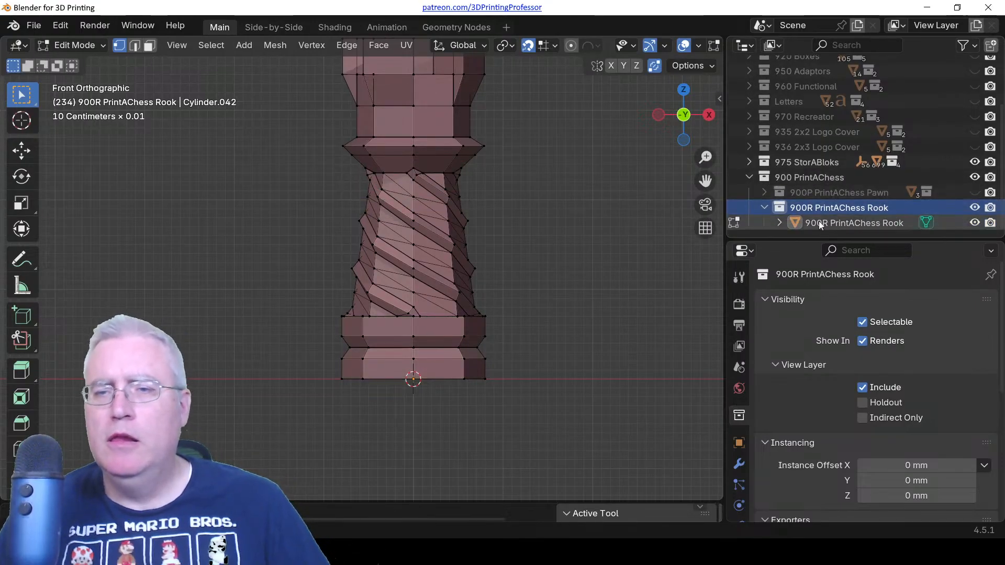
Add a Boolean Difference modifier to the 900R PrintAChess Rook object, using 000 ConnectorNeg as its cutting object.
left_click(818, 220)
left_click(739, 464)
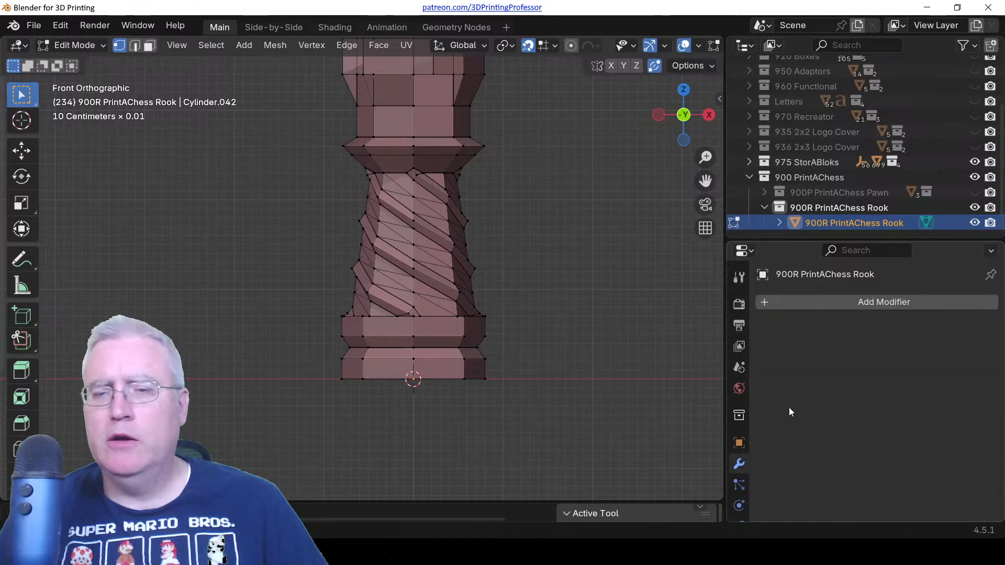
left_click(781, 308)
mouse_move(768, 309)
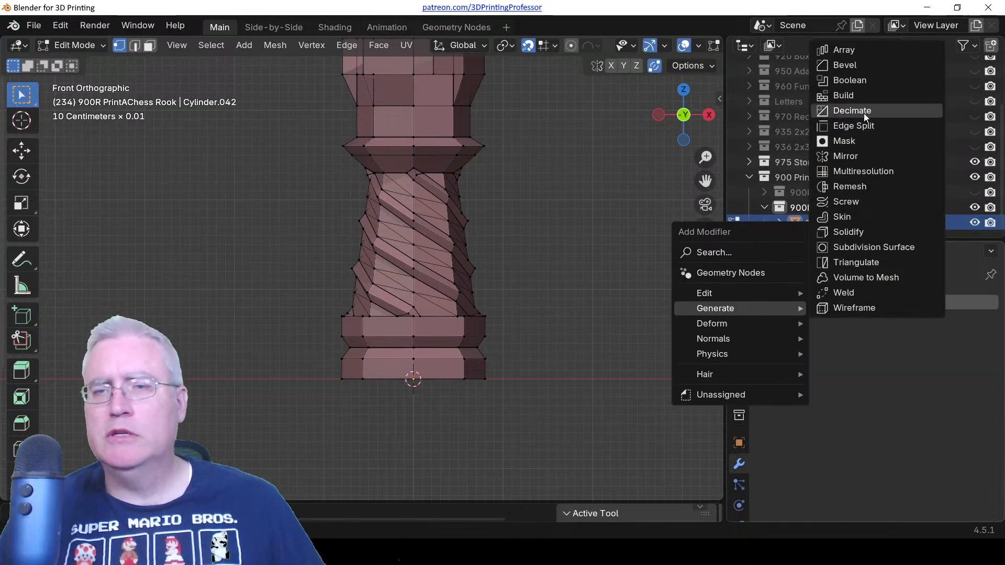
left_click(850, 80)
middle_click_drag(537, 332, 566, 285)
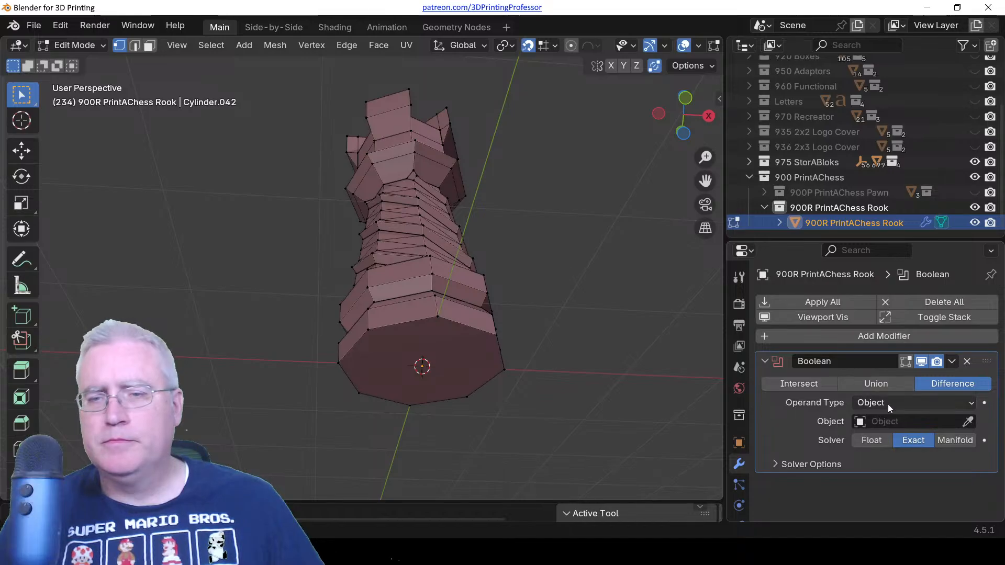
left_click(894, 422)
type("000")
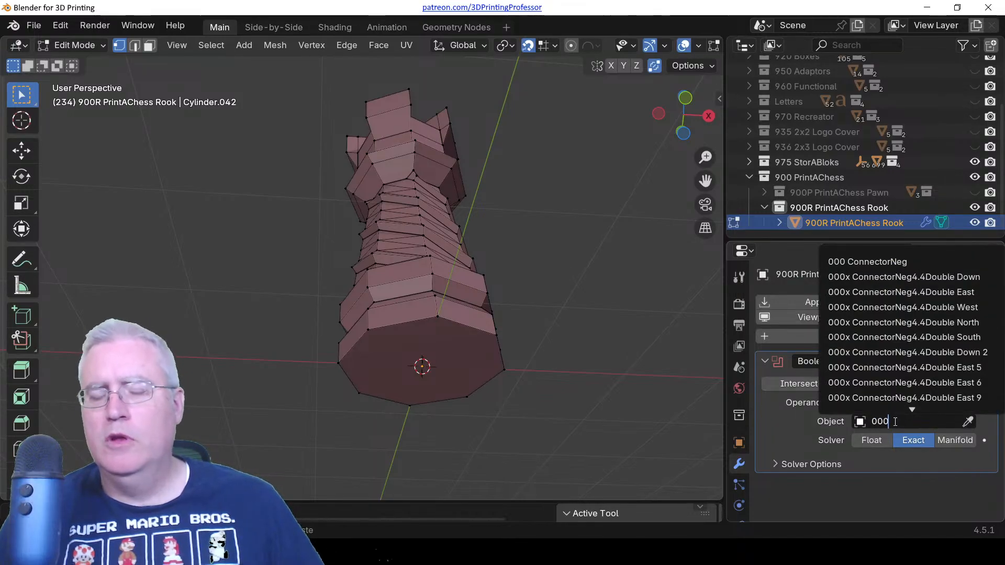
left_click(867, 262)
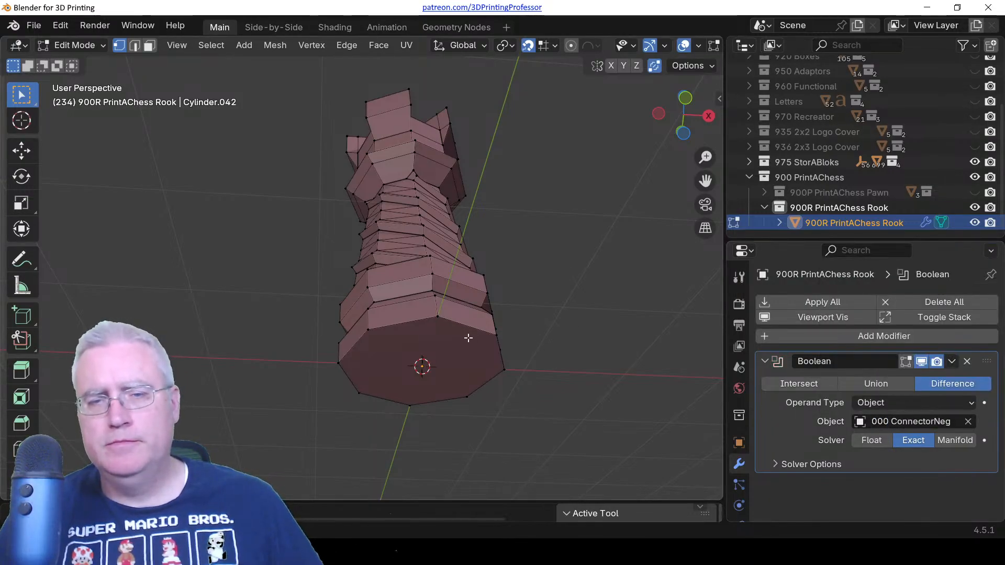
Bevel the edge loop around the rook's underside by 1 mm with one segment.
key("Tab")
middle_click_drag(461, 341, 436, 339)
key("Tab")
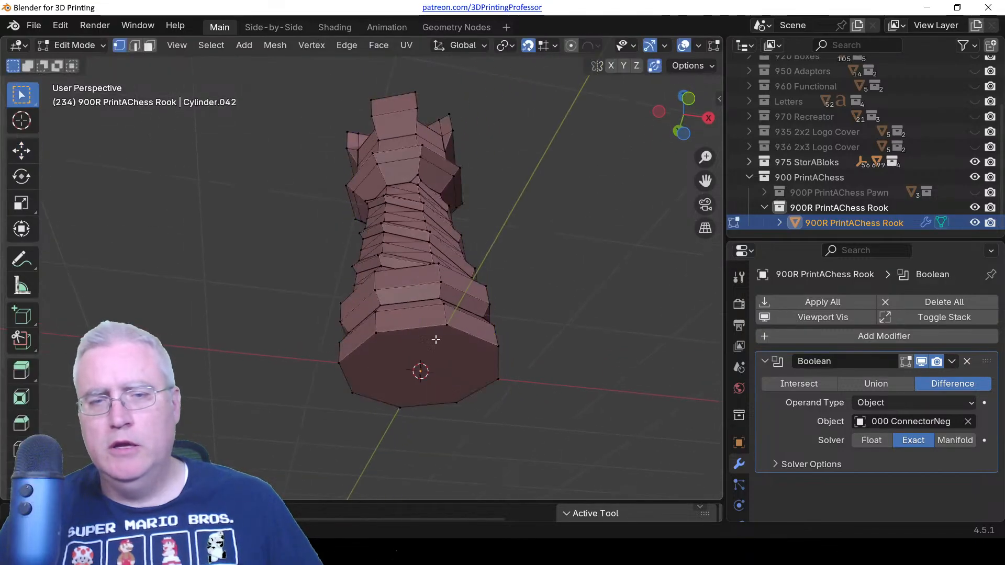
left_click(419, 332, "alt")
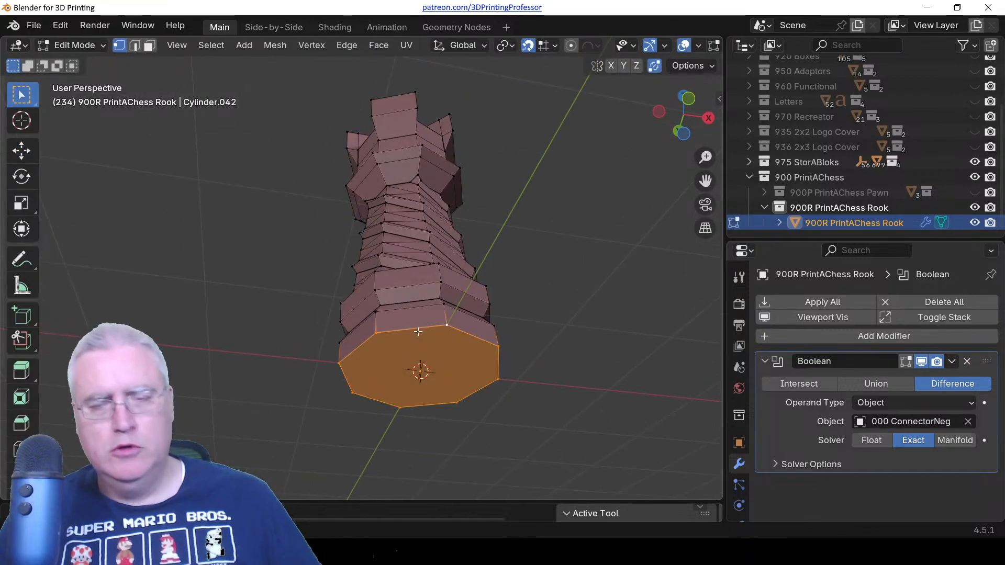
key("ctrl+b")
scroll(418, 332, "down", 1)
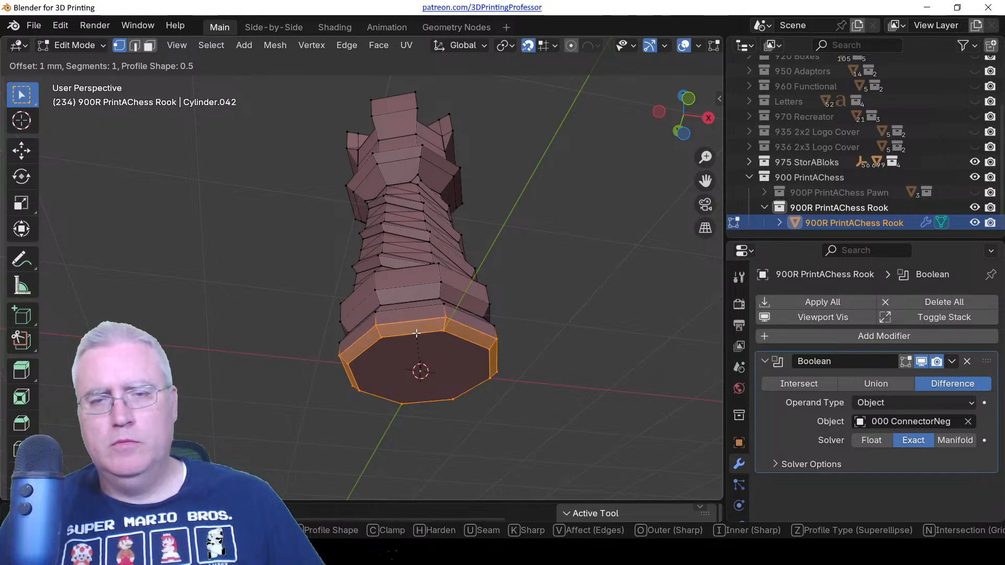
left_click(416, 333)
key("KP_1")
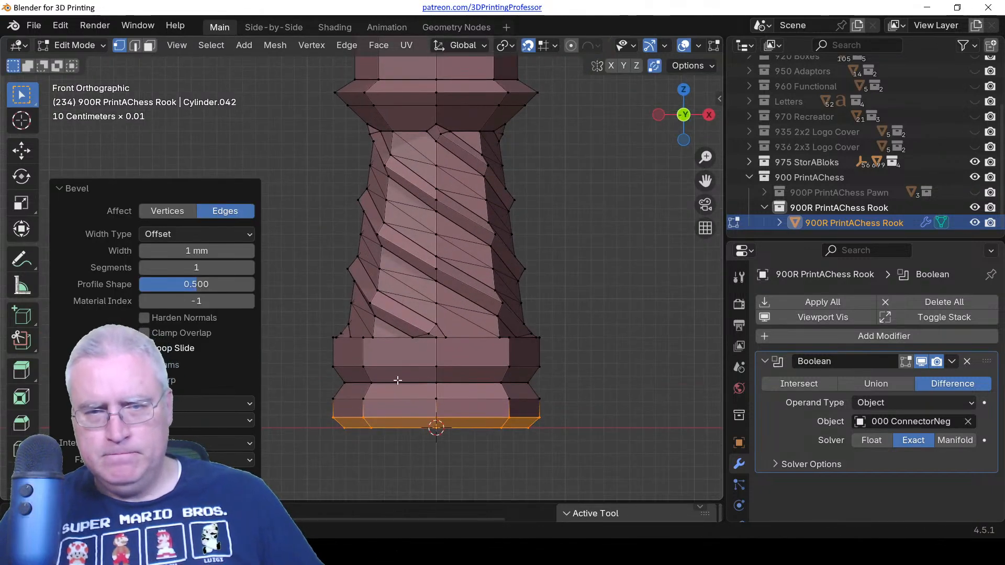
Raise the rook's vertices between the bottom bevel and the crown by 1 mm along Z, and return to solid shading in Object Mode.
scroll(398, 381, "down", 4)
key("z")
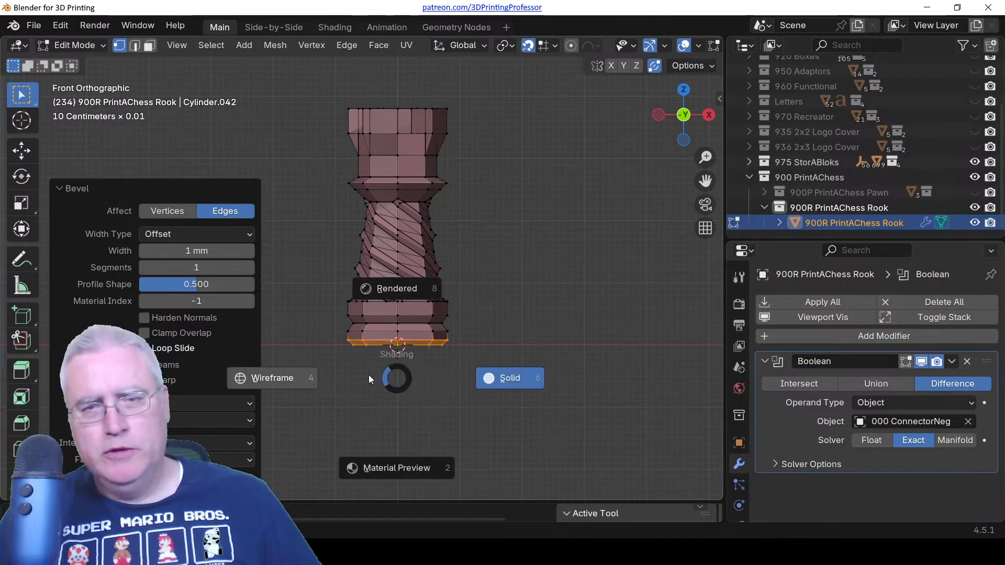
left_click(301, 389)
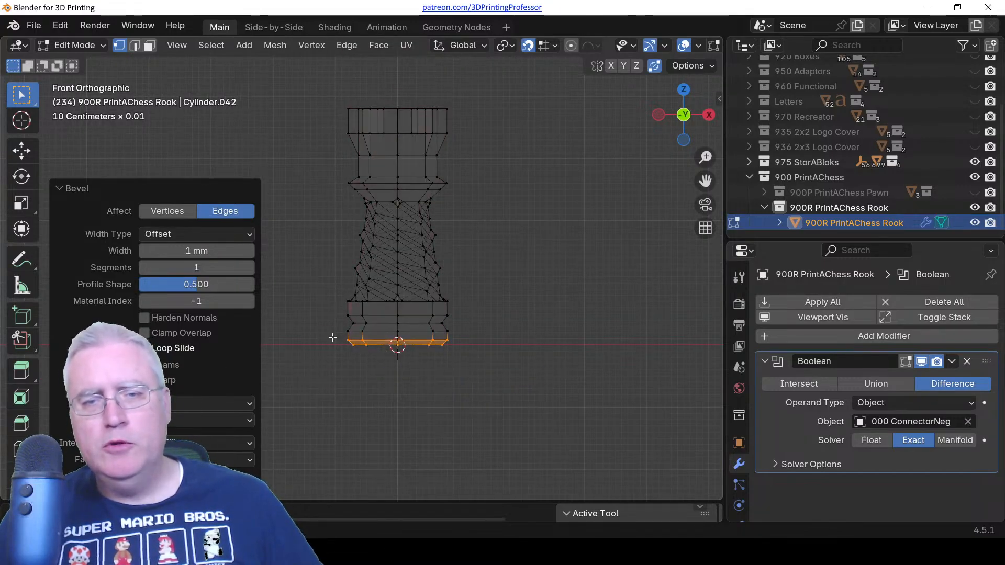
left_click_drag(333, 338, 515, 163)
key("g")
key("z")
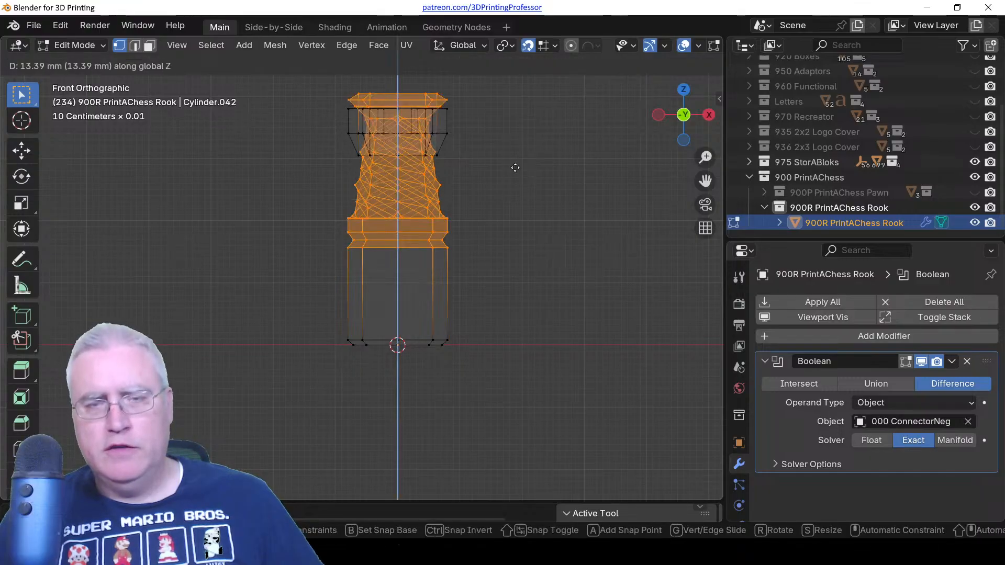
key("1")
key("Return")
key("z")
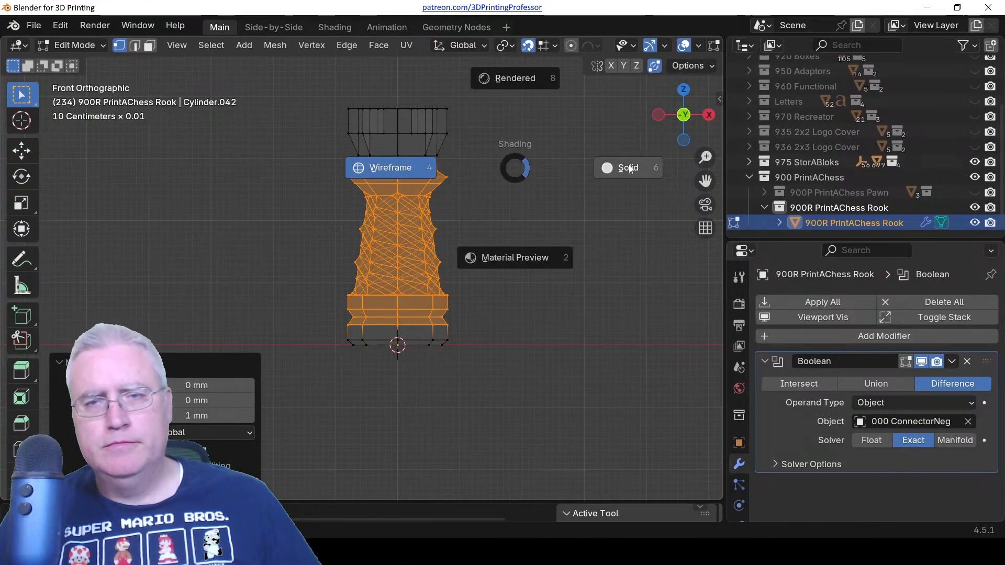
left_click(629, 167)
key("Tab")
mouse_move(438, 241)
middle_mouse_down()
mouse_move(541, 250)
mouse_move(445, 232)
mouse_move(429, 267)
mouse_move(359, 252)
mouse_move(381, 259)
middle_mouse_up()
key("KP_1")
scroll(414, 256, "up", 3)
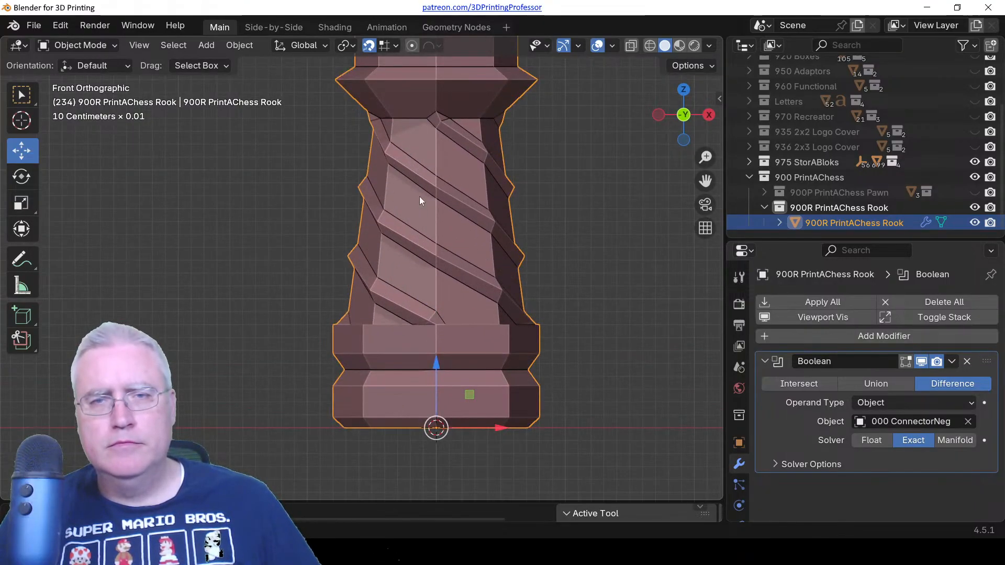
scroll(420, 196, "down", 4)
middle_click_drag(371, 276, 323, 324)
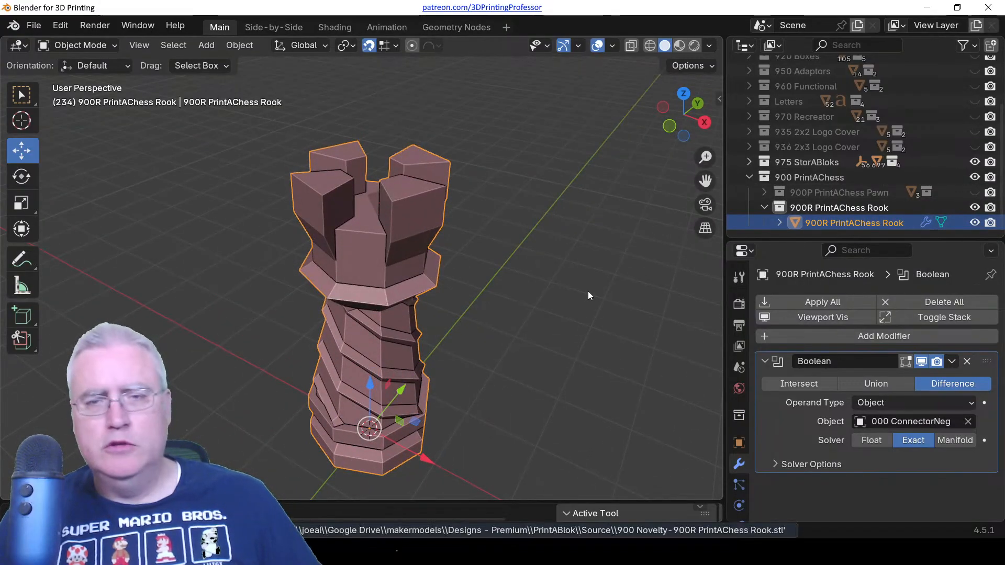
Show the pawn collection instead of the rook's, and raise all Pawn base vertices above the bottom edge by 1 mm along Z.
left_click(975, 207)
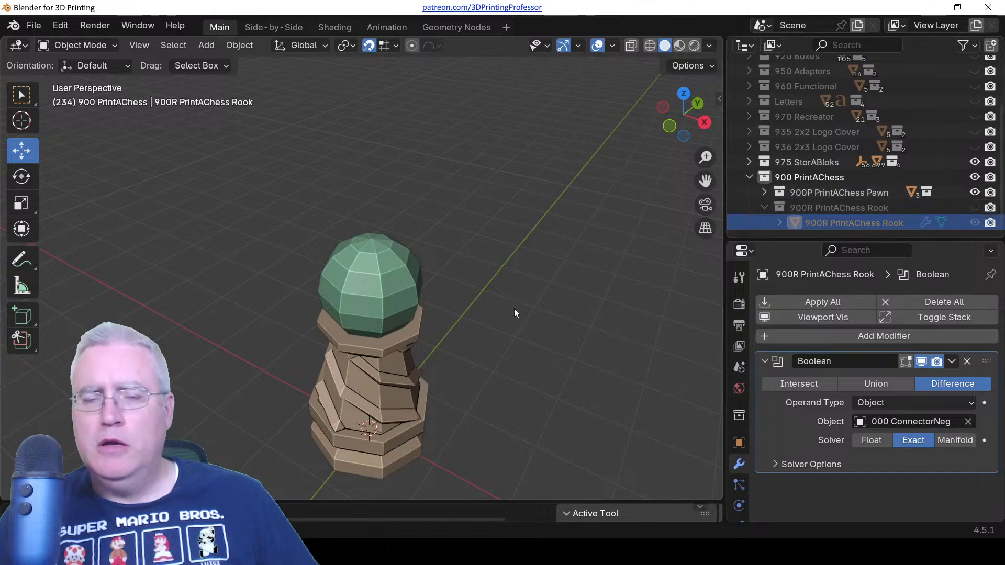
left_click(387, 457)
key("KP_1")
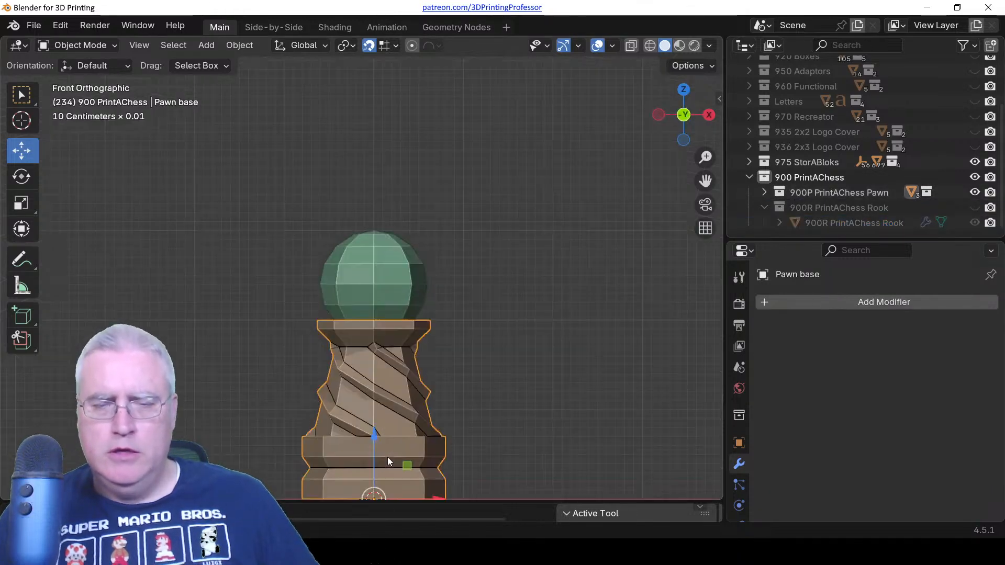
middle_click_drag(392, 455, 393, 258, "shift")
key("Tab")
key("z")
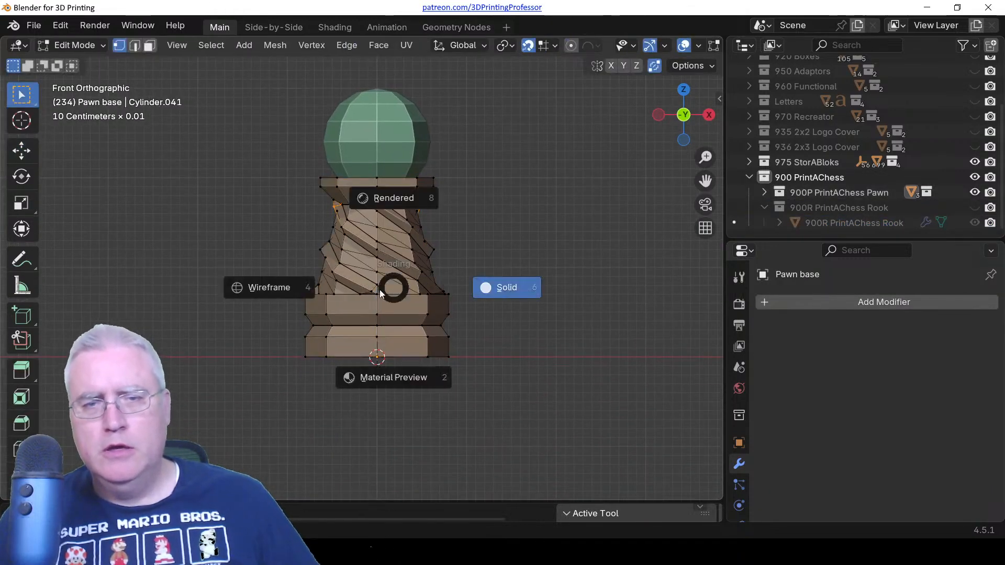
left_click(274, 343)
left_click_drag(273, 343, 498, 135)
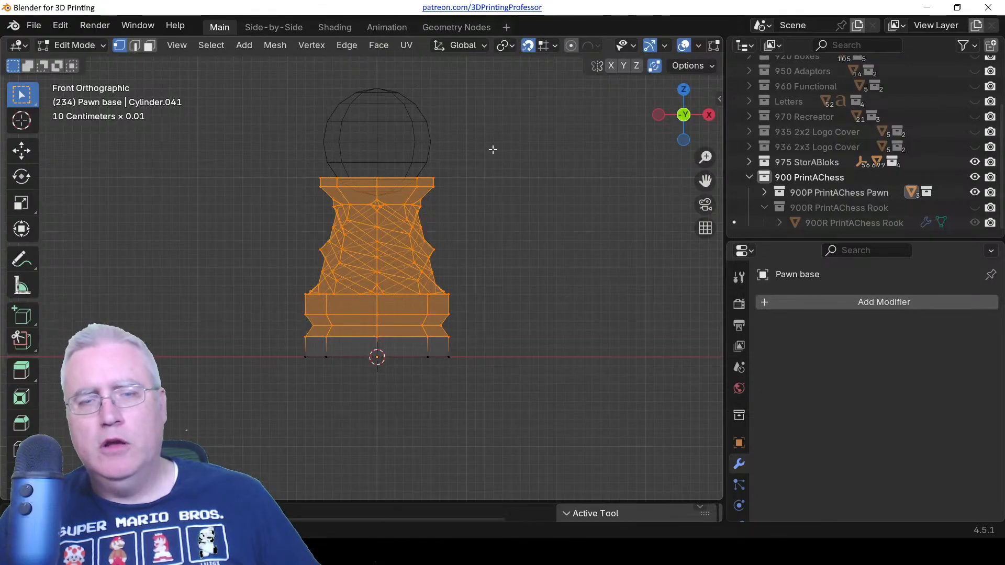
type("gz1")
key("Return")
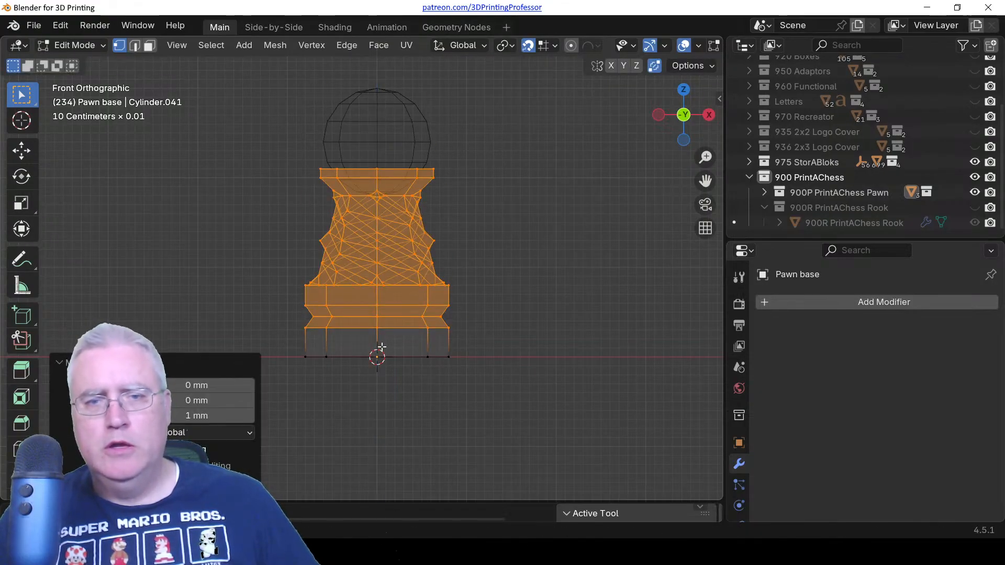
Bevel the bottom edges of the Pawn base by 1 mm and leave Edit Mode.
left_click_drag(270, 341, 563, 407)
key("ctrl+b")
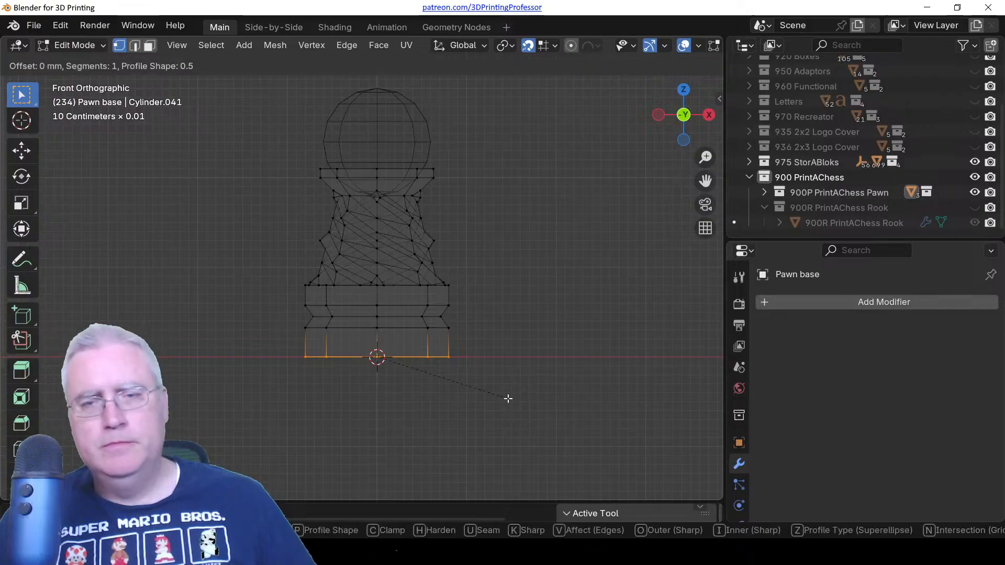
type("1")
key("Return")
key("Tab")
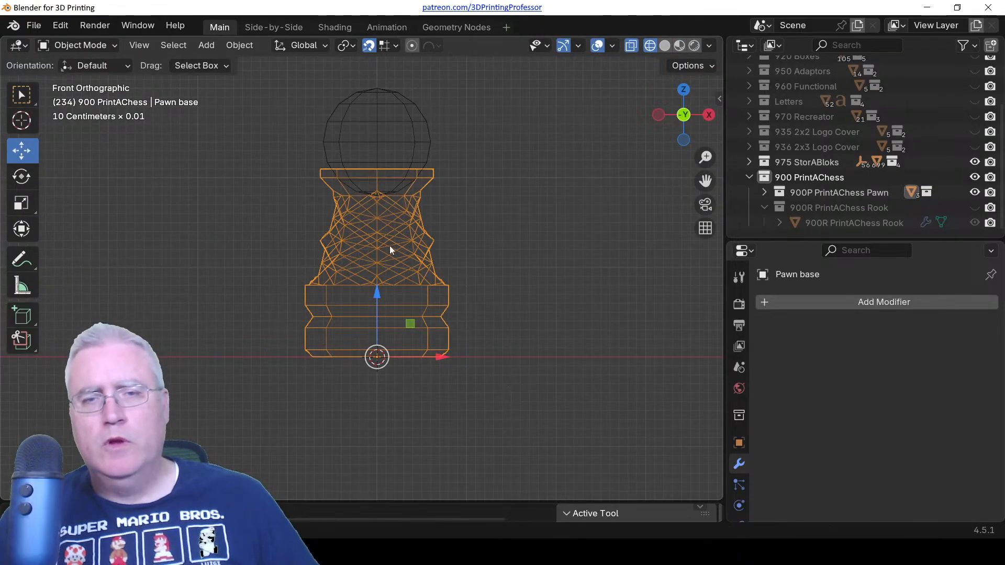
Move the Pawn Top sphere up 1 mm along Z.
left_click(391, 143)
type("gz1")
key("Return")
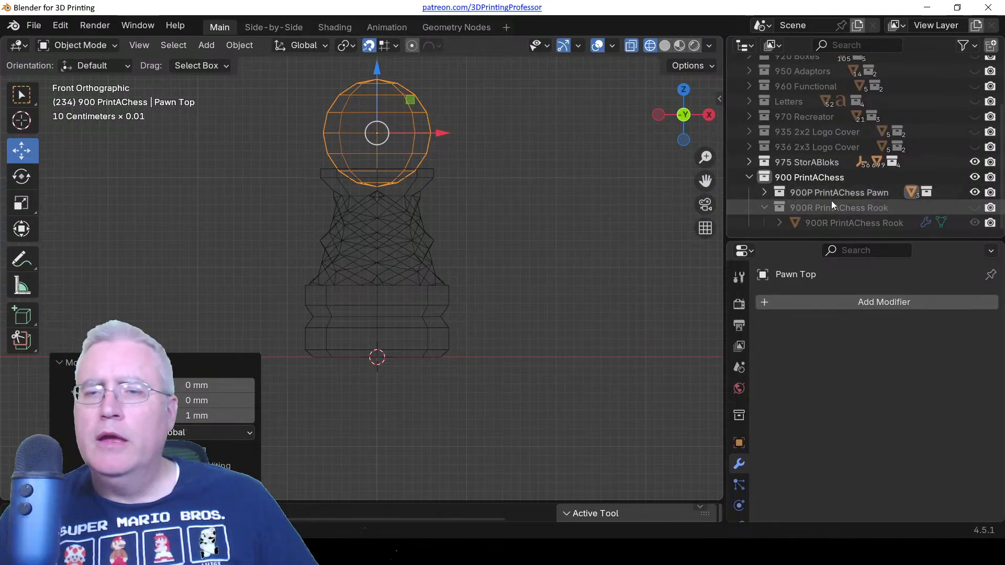
Temporarily display the modifiers of the 900P PrintAChess Pawn object in the viewport to inspect the combined pawn and its connector cutout.
left_click(764, 193)
scroll(855, 205, "down", 1)
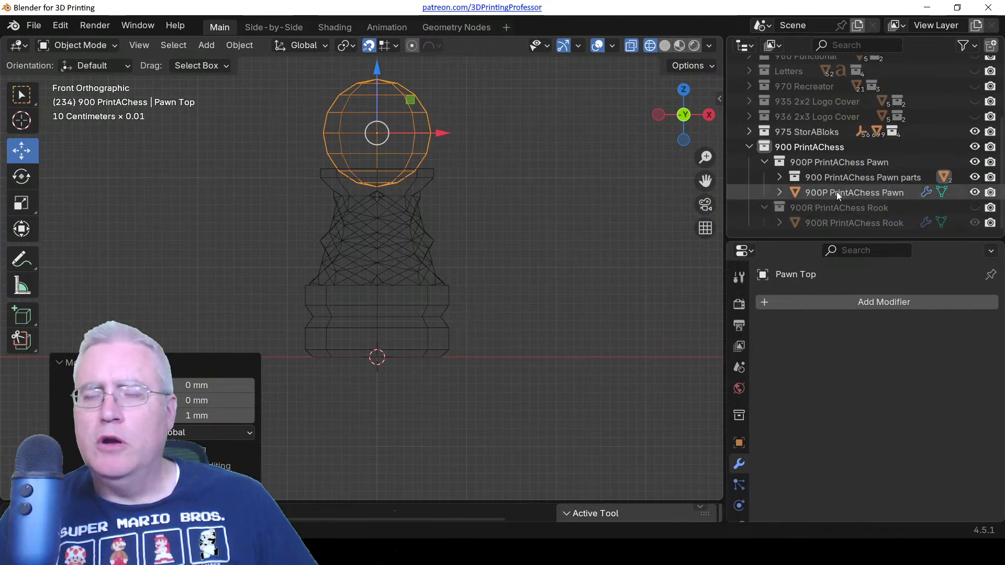
left_click(837, 192)
left_click(832, 316)
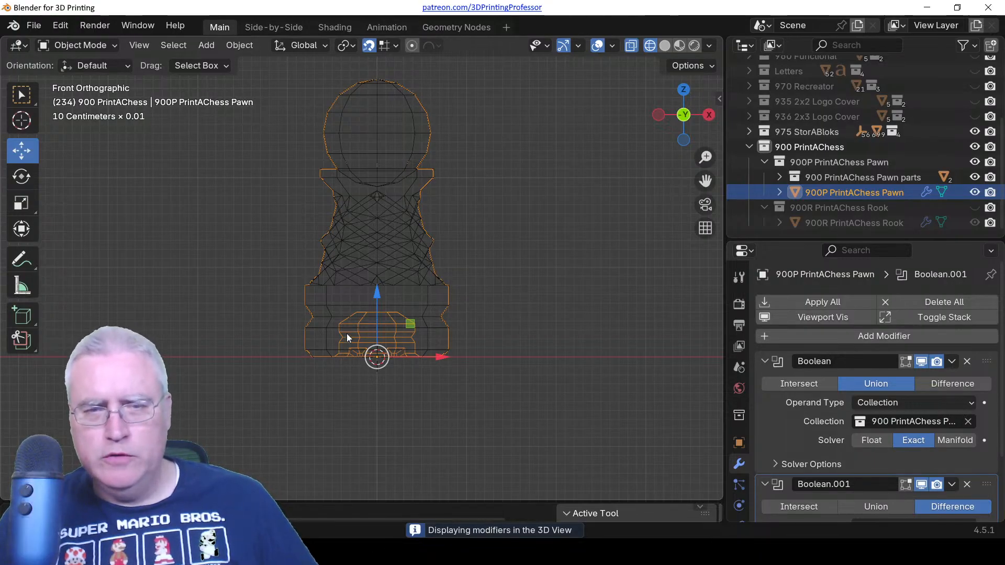
middle_click_drag(346, 334, 366, 389)
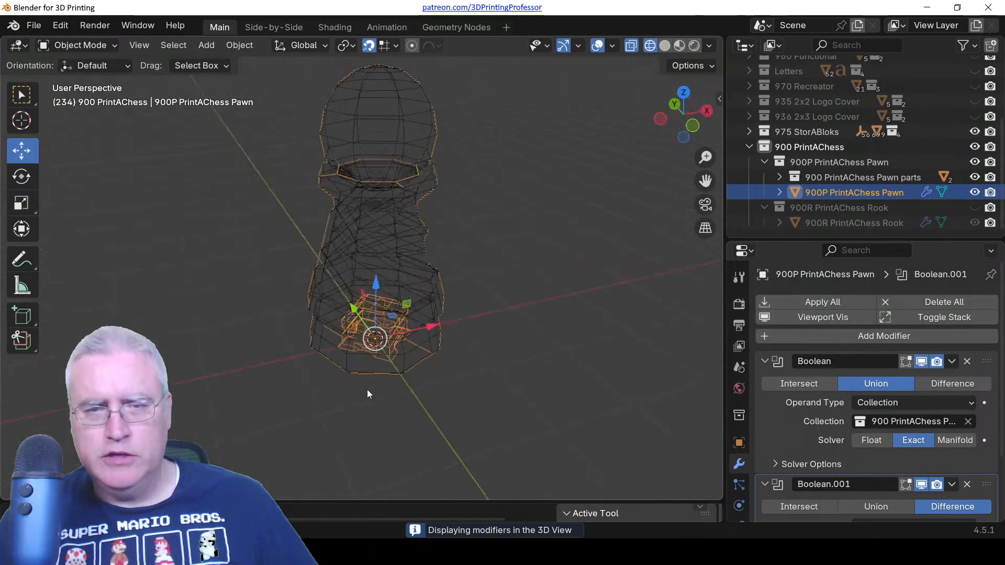
left_click(793, 327)
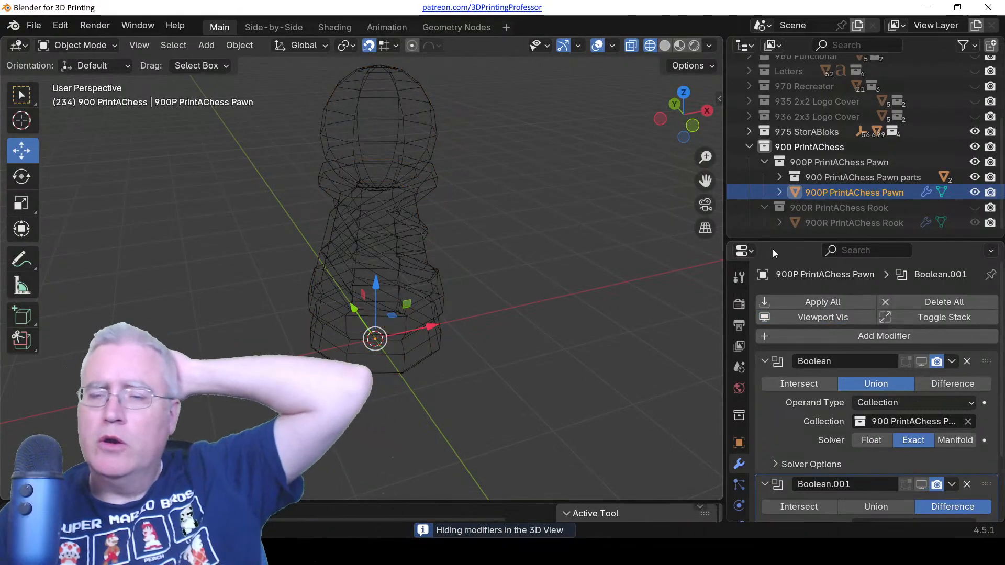
Collapse and hide the 900P PrintAChess Pawn collection, and create a new collection inside 900 PrintAChess.
left_click(764, 162)
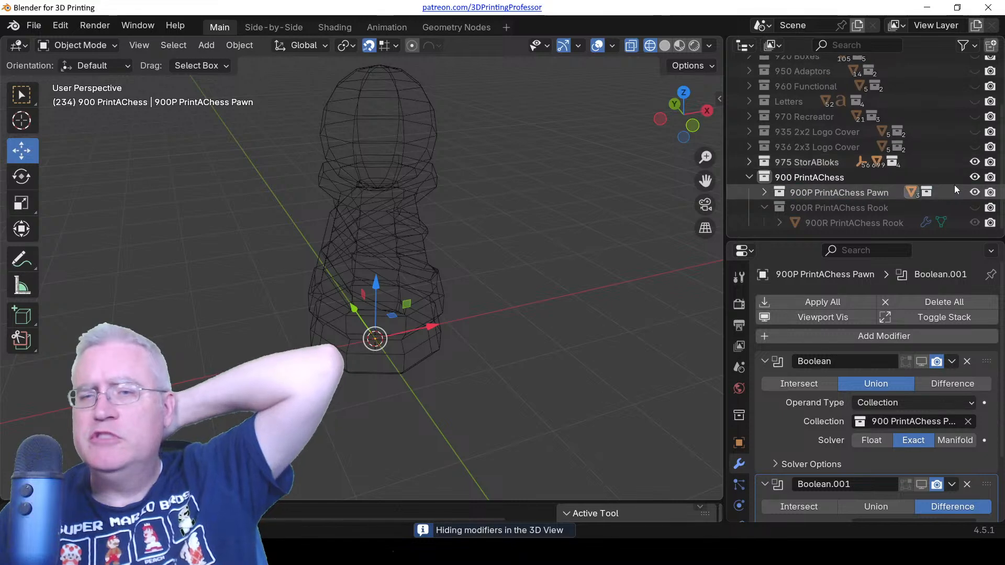
left_click(975, 192)
left_click(819, 180)
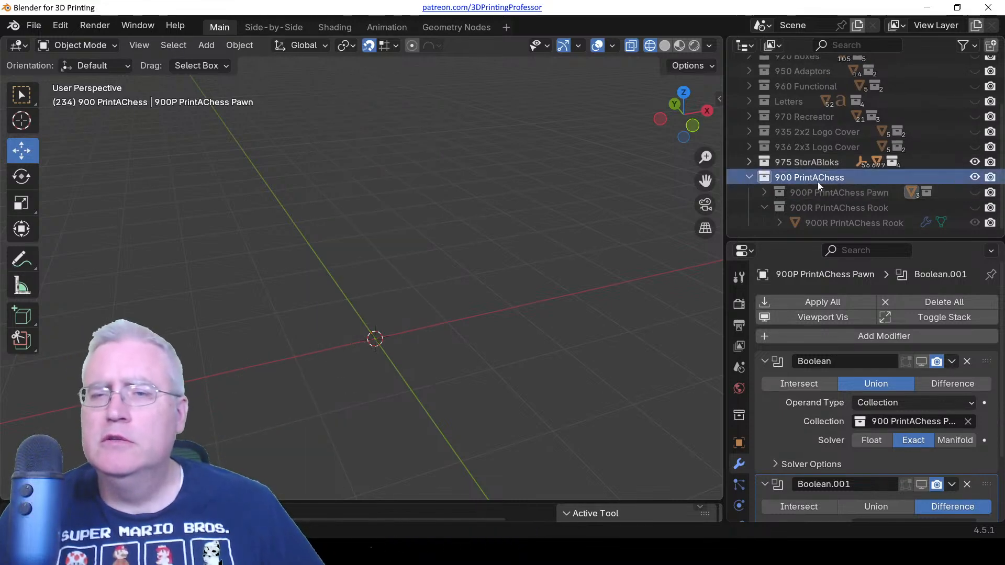
right_click(786, 178)
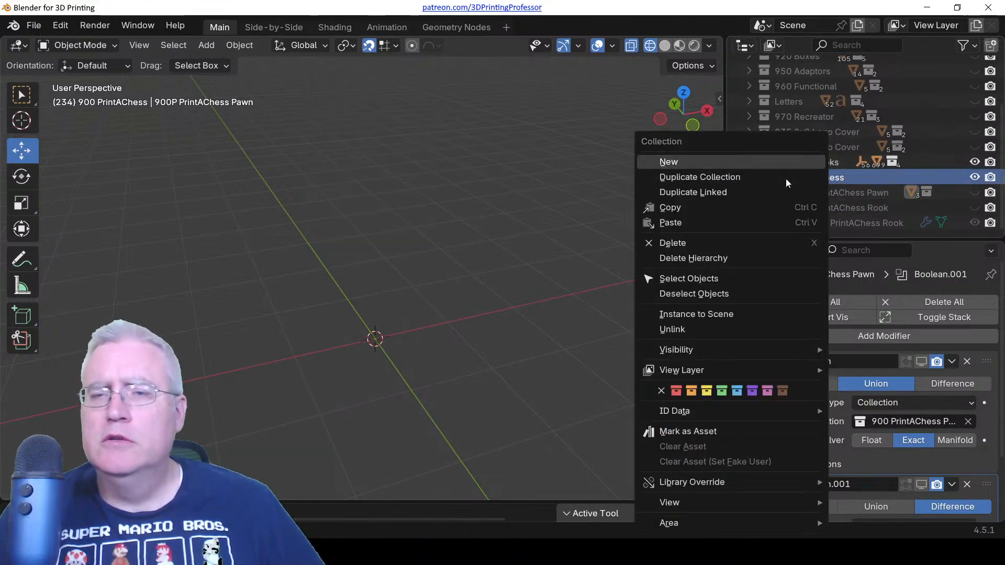
left_click(712, 163)
scroll(816, 205, "down", 1)
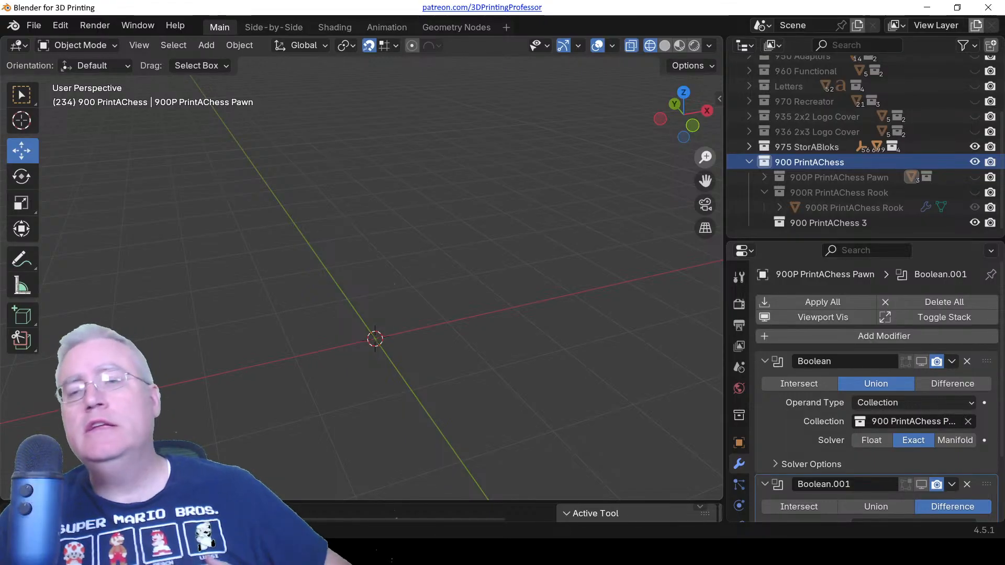
Rename the new 900 PrintAChess 3 collection to 900K PrintAChess Knight.
left_click(824, 223)
double_click(823, 222)
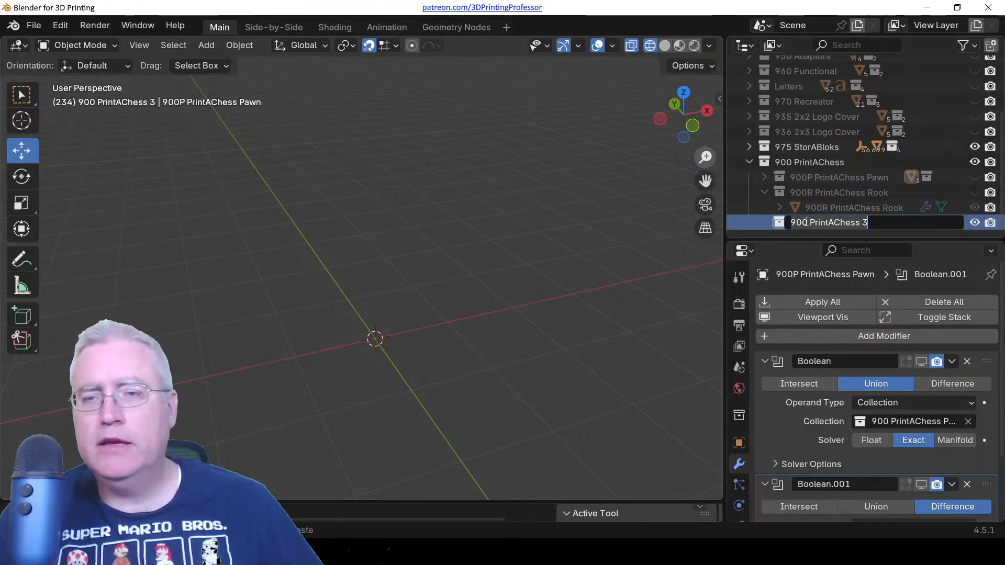
left_click(803, 222)
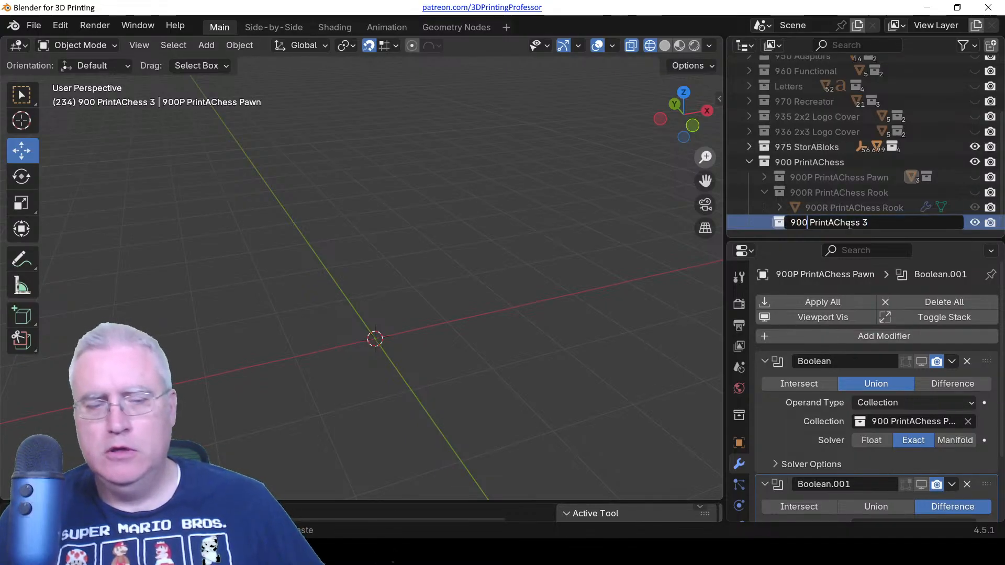
type("K")
key("End")
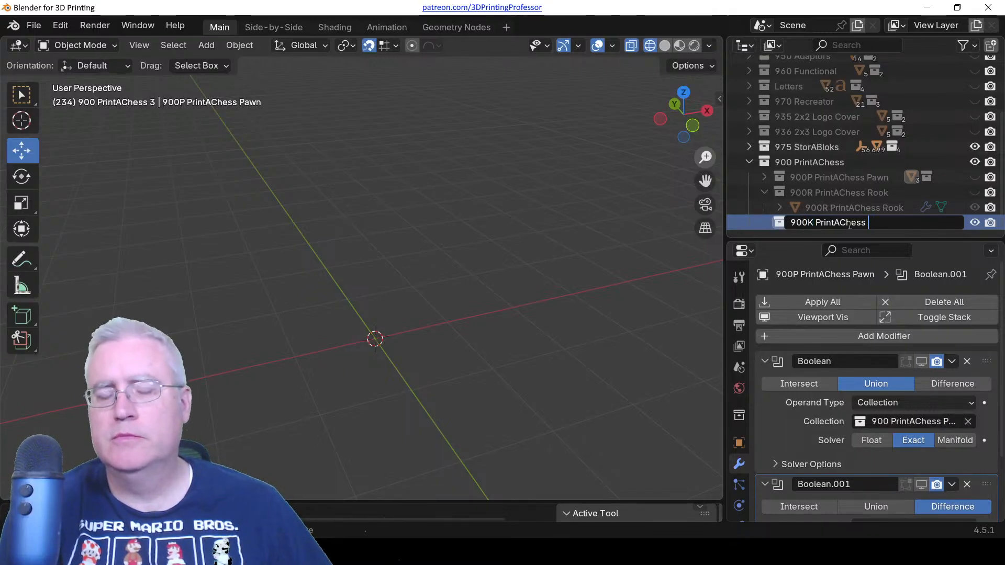
type("Knight")
key("Return")
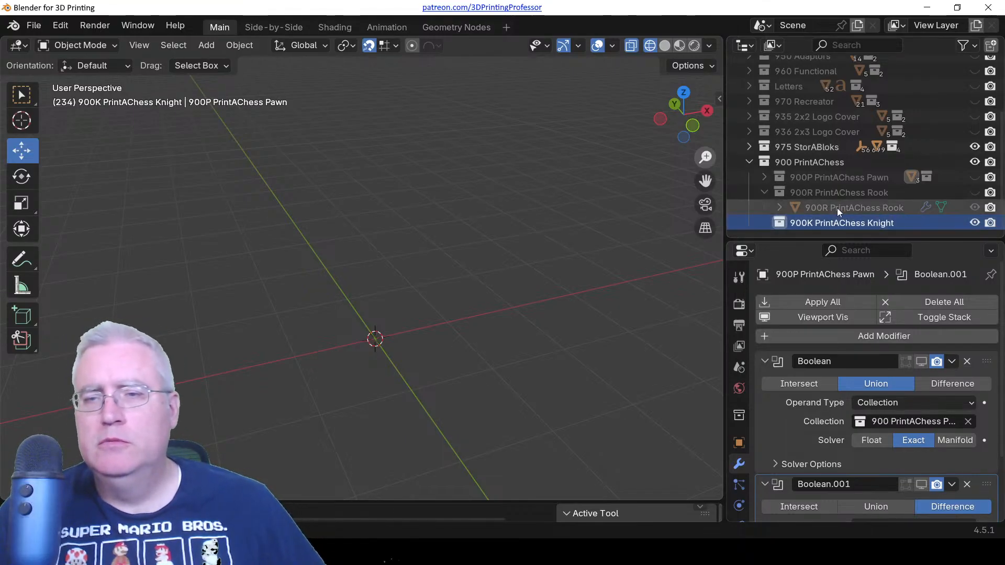
Show the 900P PrintAChess Pawn collection, duplicate the Pawn base in place, and move the copy to the 900K PrintAChess Knight collection.
left_click(975, 177)
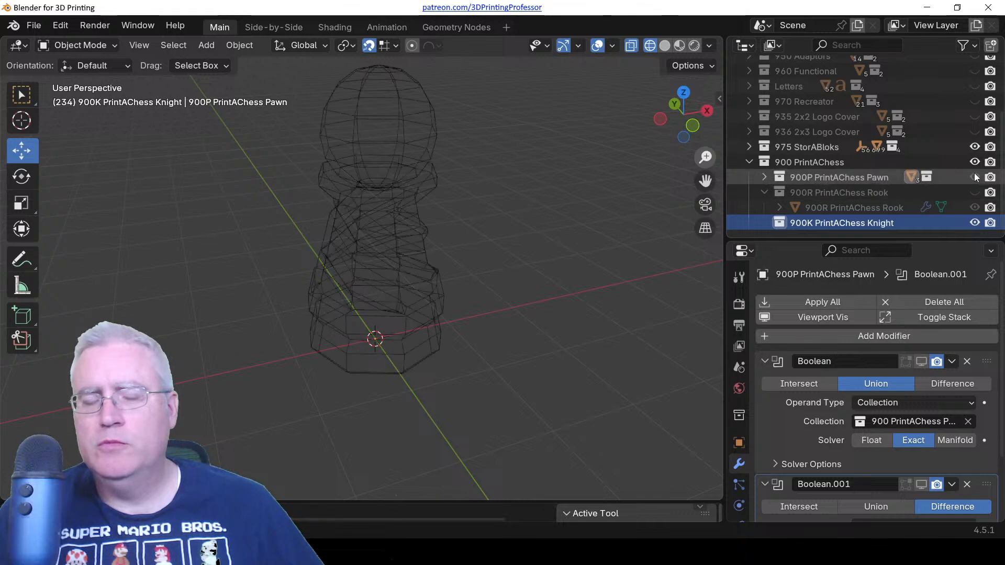
left_click(417, 344)
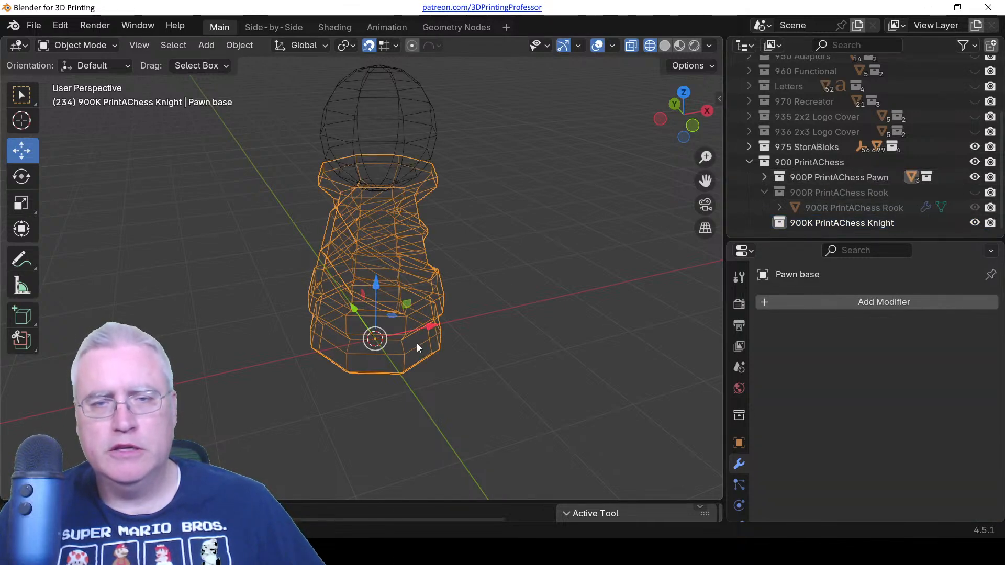
key("shift+d")
right_click(417, 343)
key("m")
mouse_move(417, 344)
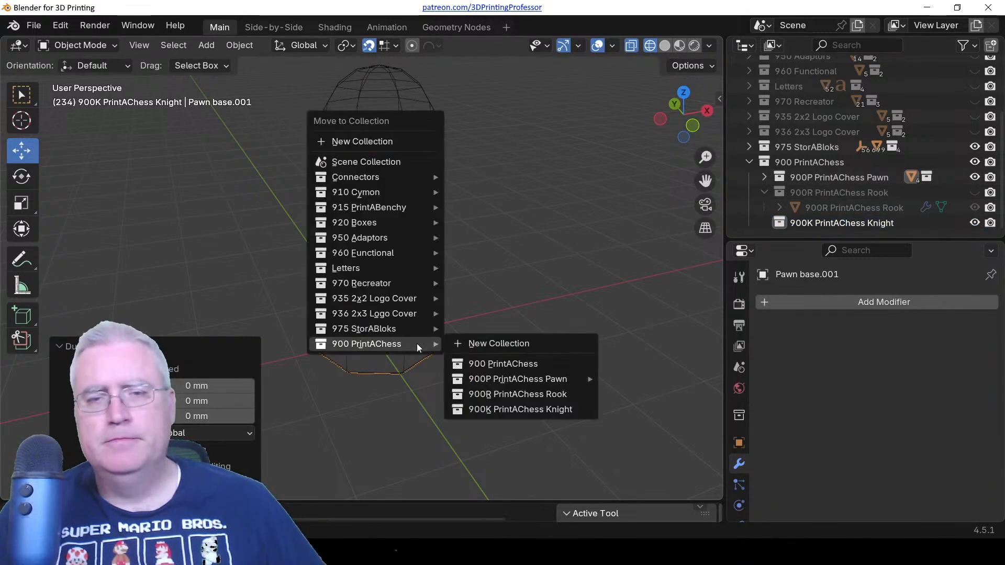
left_click(516, 410)
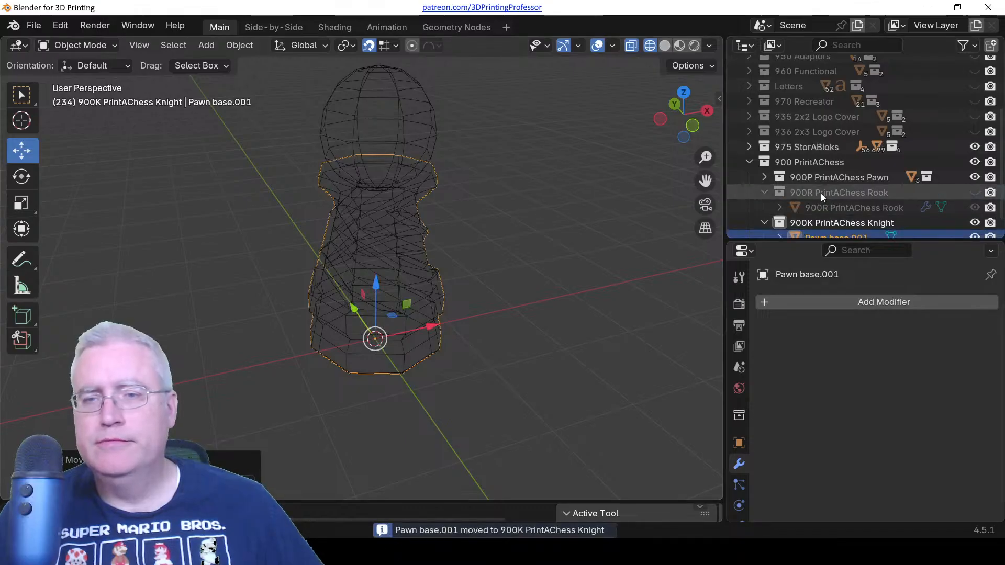
Create a new collection inside the 900K PrintAChess Knight collection.
key("KP_Decimal")
key("KP_1")
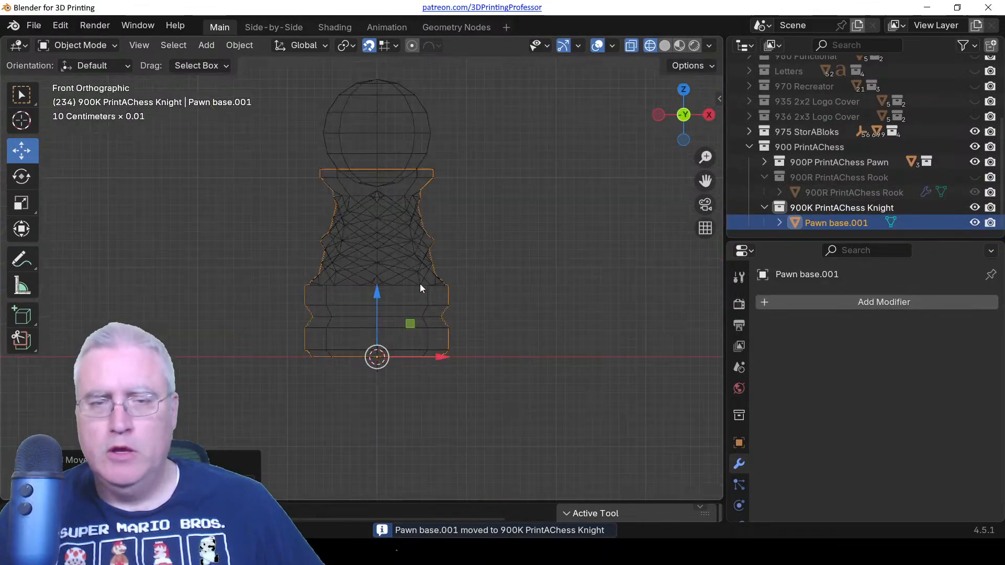
right_click(804, 208)
left_click(730, 160)
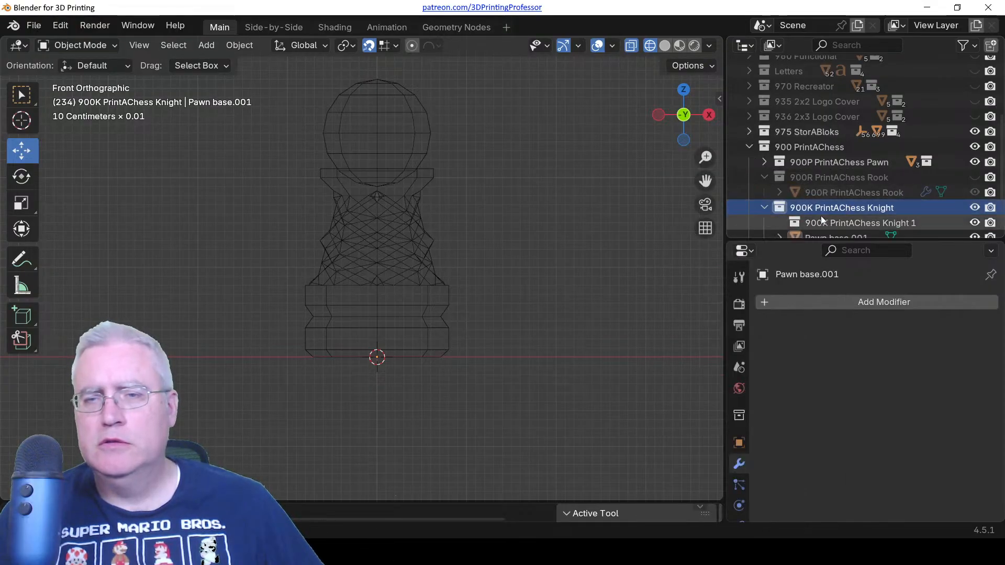
scroll(821, 217, "down", 1)
Dissolve the faces of the duplicated pawn base above its beveled foot, leaving only the lower base for the knight.
left_click(821, 220)
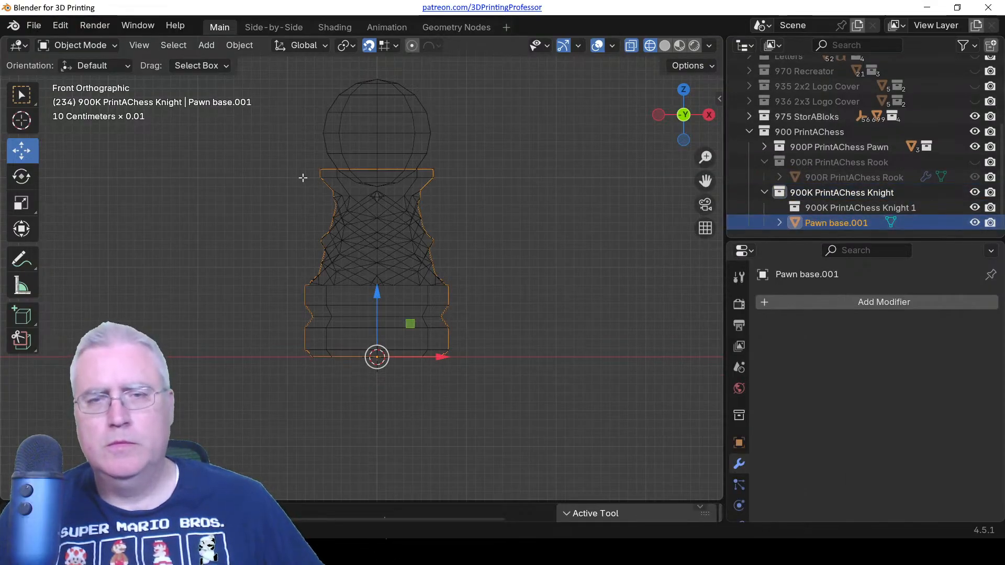
key("Tab")
left_click_drag(259, 135, 503, 289)
key("x")
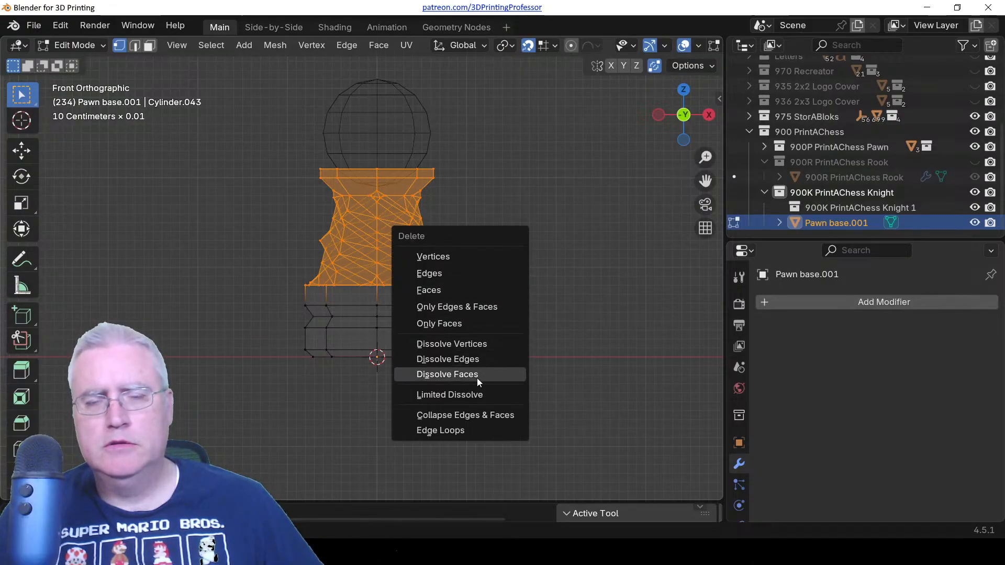
left_click(477, 377)
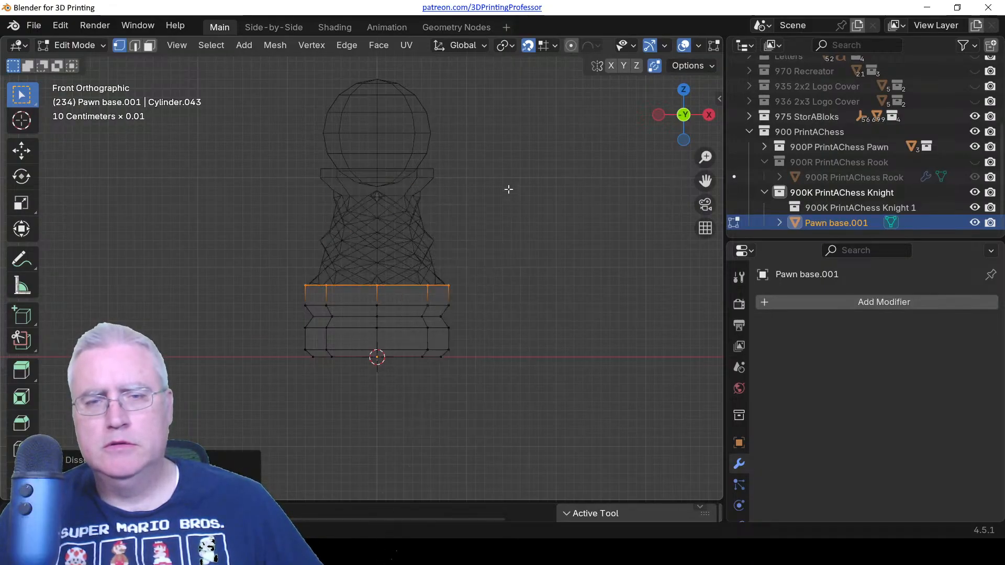
key("Tab")
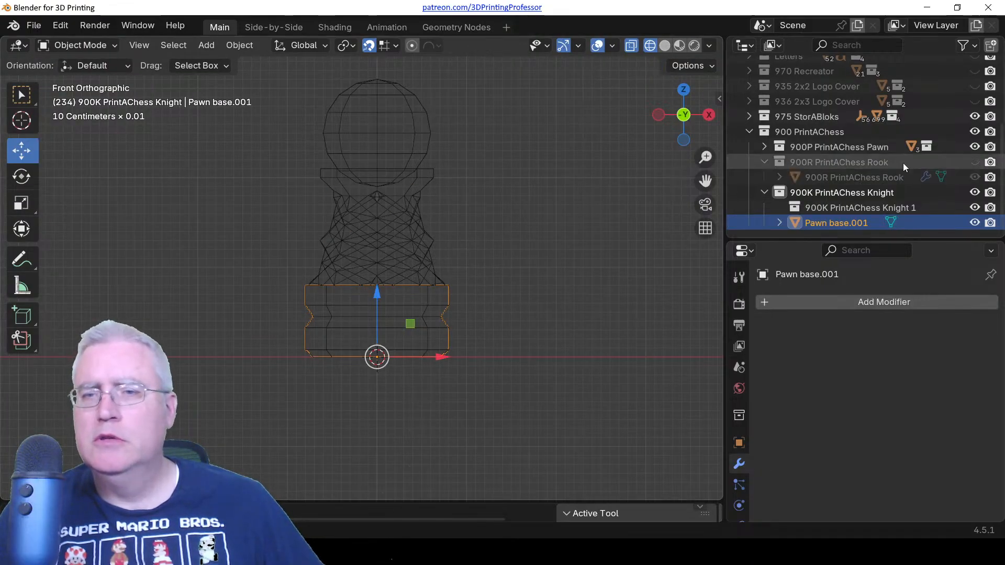
Hide the 900P PrintAChess Pawn collection and switch the viewport to solid shading.
left_click(976, 147)
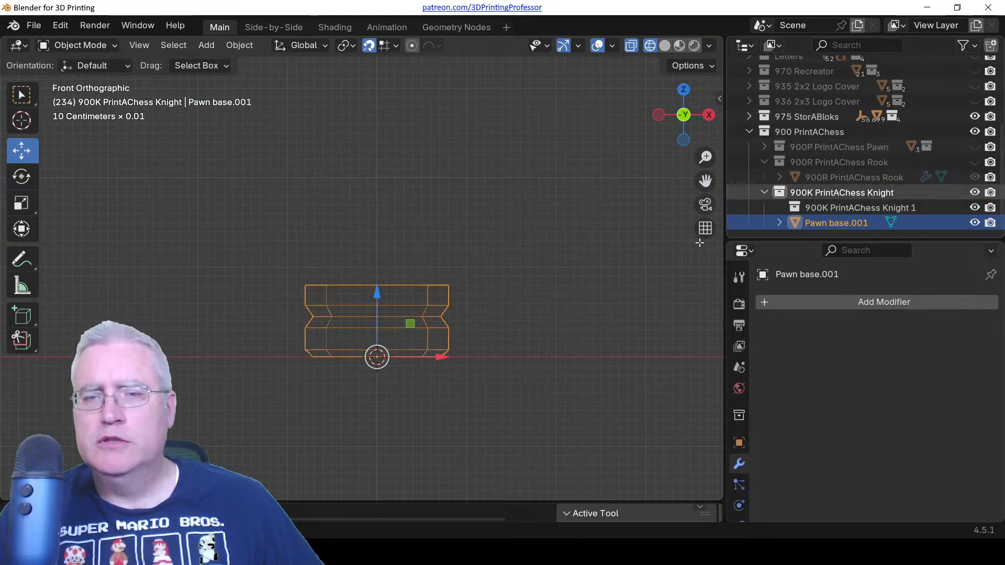
key("z")
left_click(601, 262)
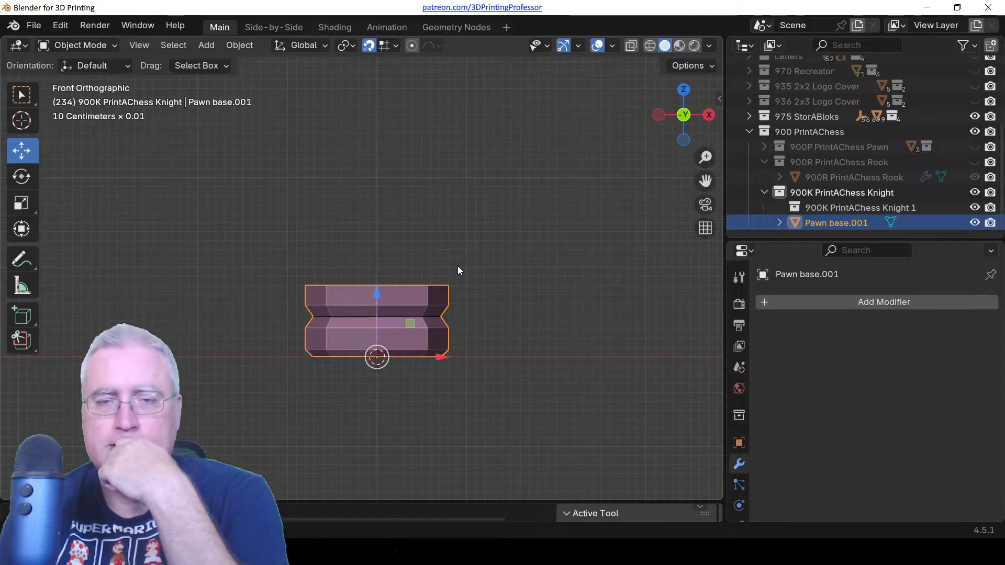
Add a 20 mm cube and move it up 17 mm along Z so it sits over the knight base.
key("shift+a")
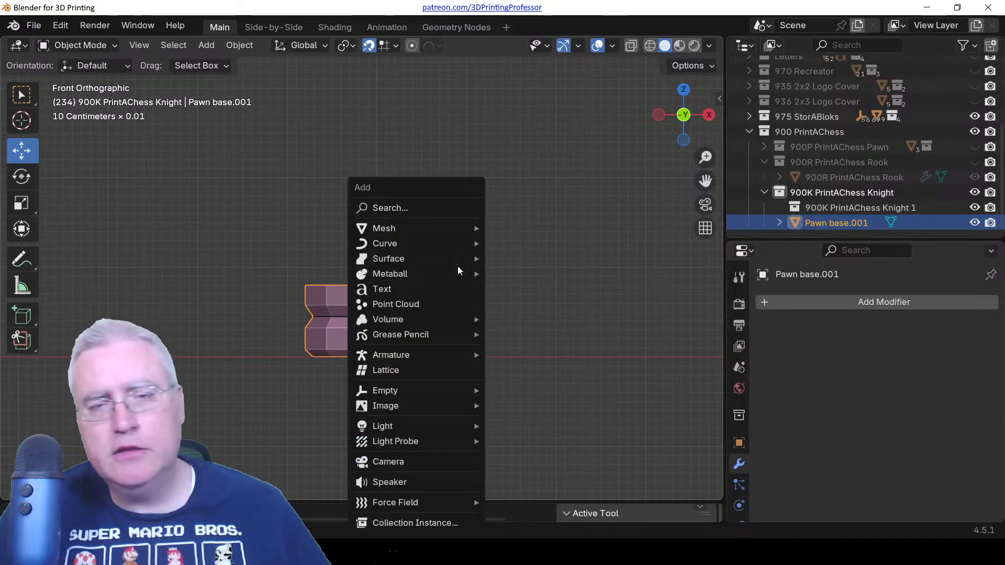
mouse_move(442, 228)
left_click(522, 241)
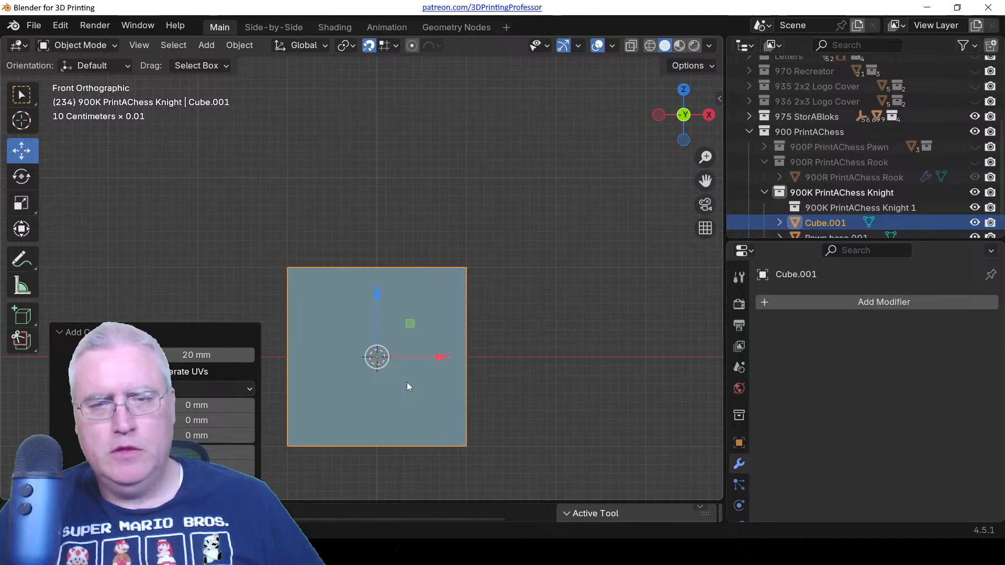
key("g")
key("z")
left_click(418, 206)
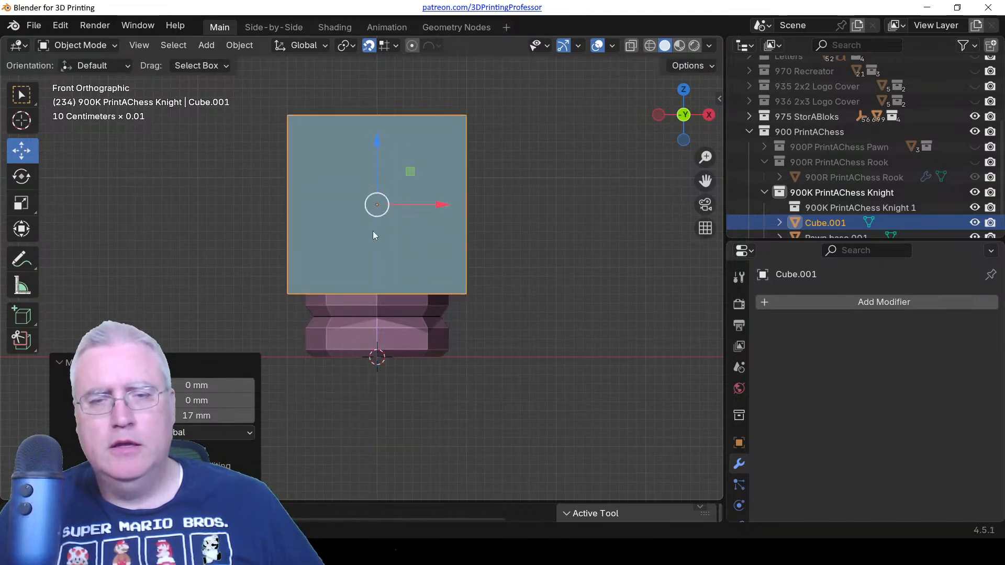
Flatten the cube's mesh to a plane by scaling it to 0 along Y.
key("Tab")
key("KP_7")
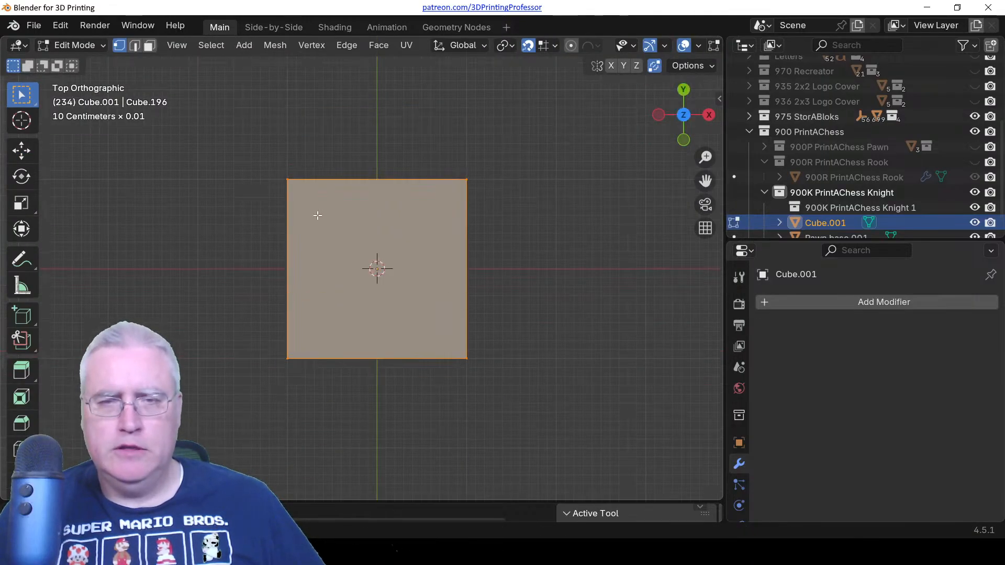
type("sy")
type("0")
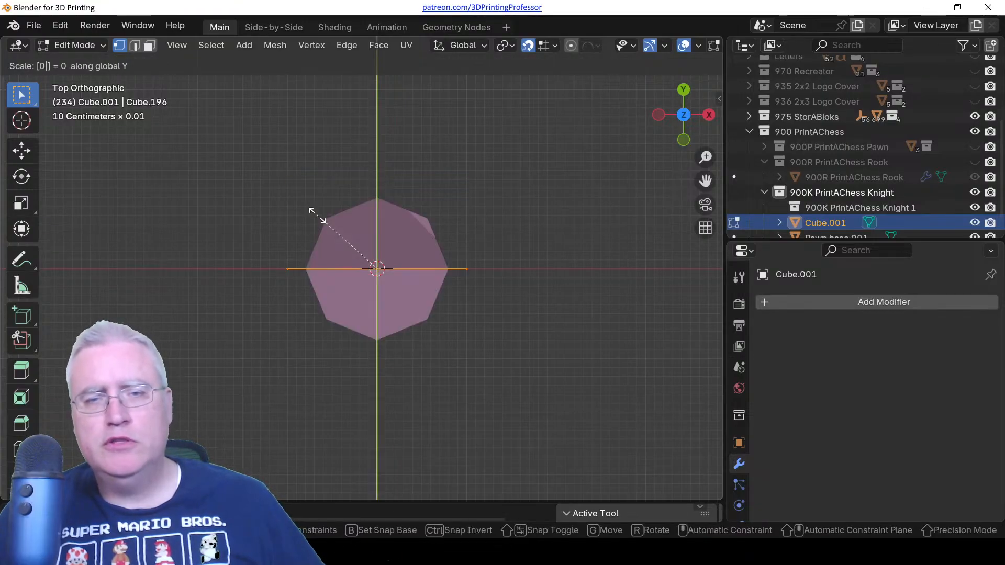
key("Return")
key("KP_1")
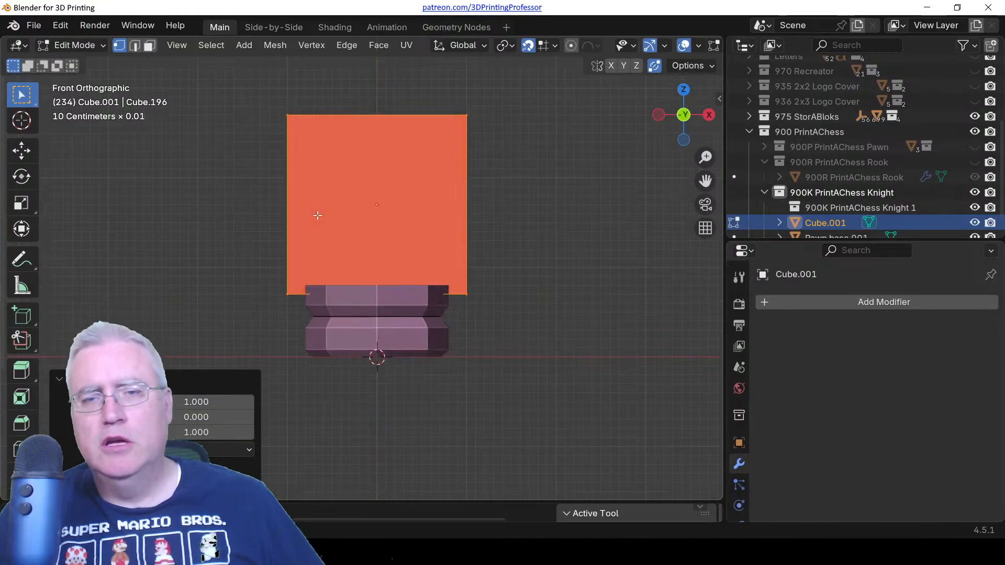
Taper the flat profile's bottom by moving its lower-right corner -5 mm along X and its lower-left corner inward onto the base.
left_click(290, 294)
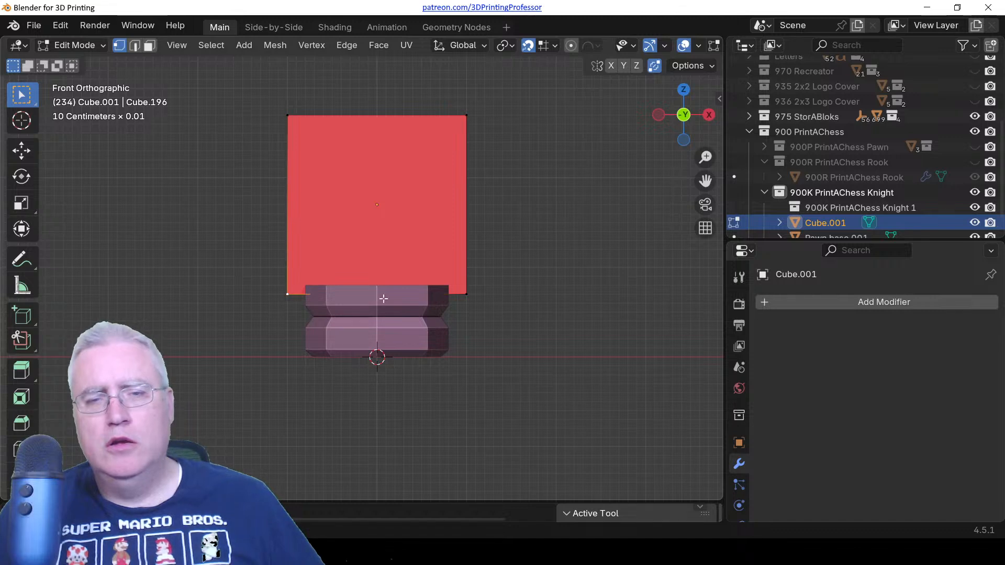
left_click(477, 295, "shift")
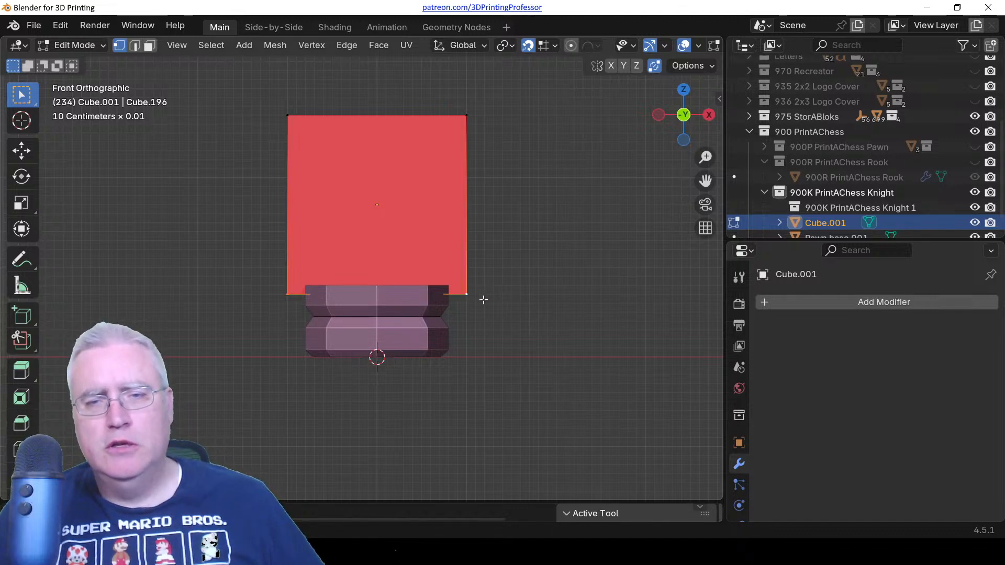
key("g")
left_click(414, 295)
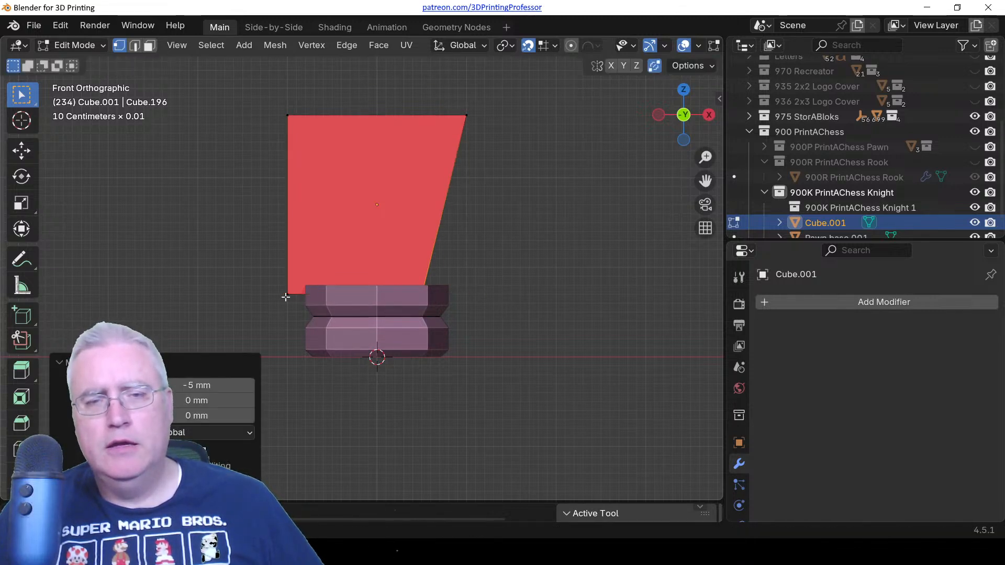
left_click(286, 296)
key("g")
left_click(327, 294)
Move the profile's upper-left corner down to the base's centerline, and its upper-right corner -3 mm in X and -4 mm in Z.
left_click(278, 103)
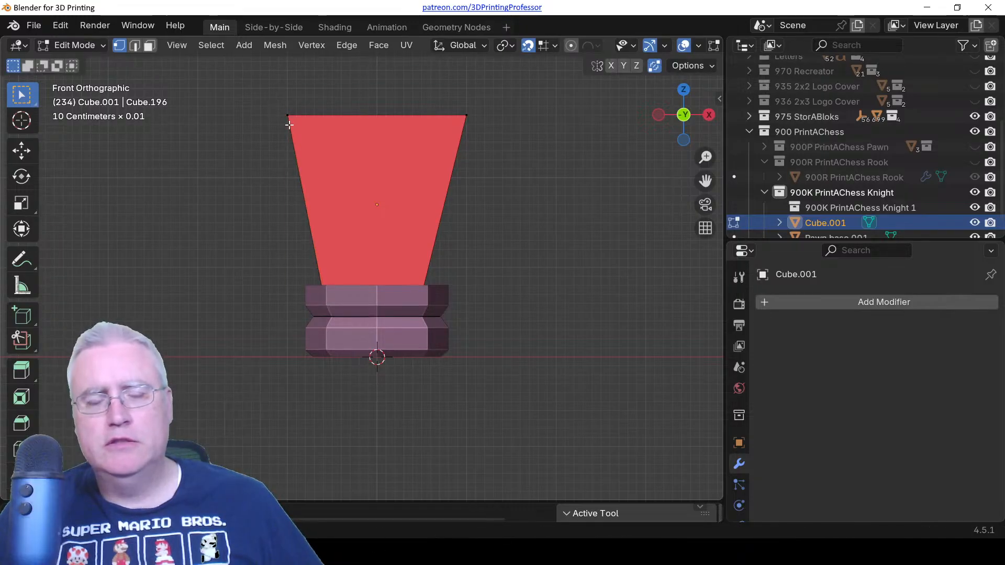
left_click(289, 125)
key("g")
left_click(378, 195)
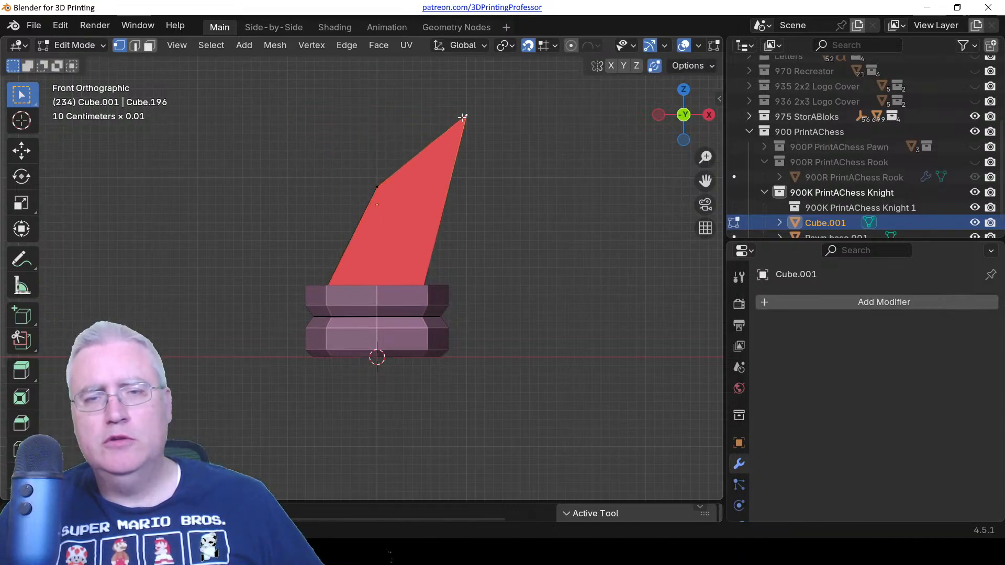
left_click(463, 118)
key("g")
left_click(439, 151)
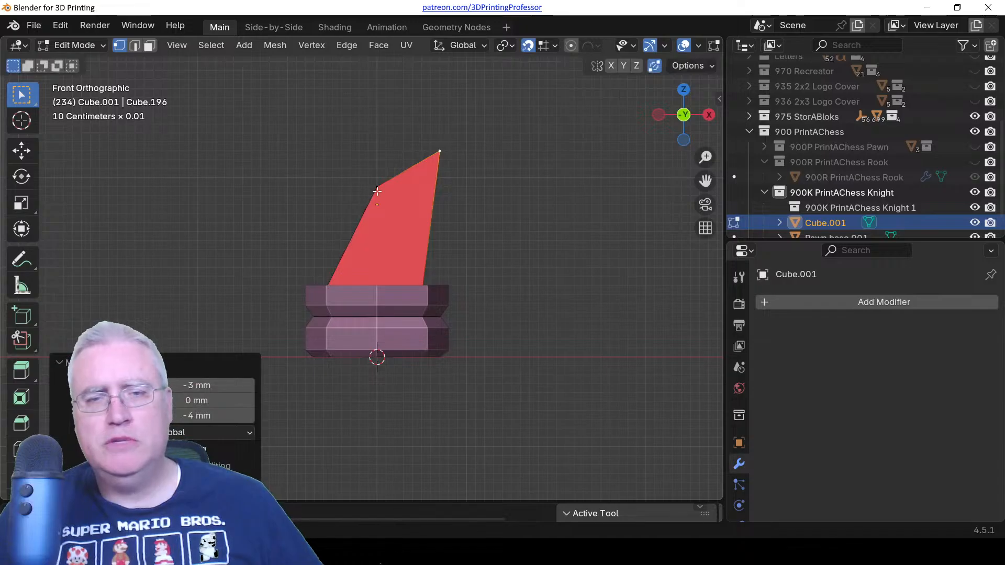
Add a centered horizontal loop cut across the profile and move its right vertex 1 mm in X and -2 mm in Z.
key("ctrl+r")
left_click(437, 224)
right_click(438, 224)
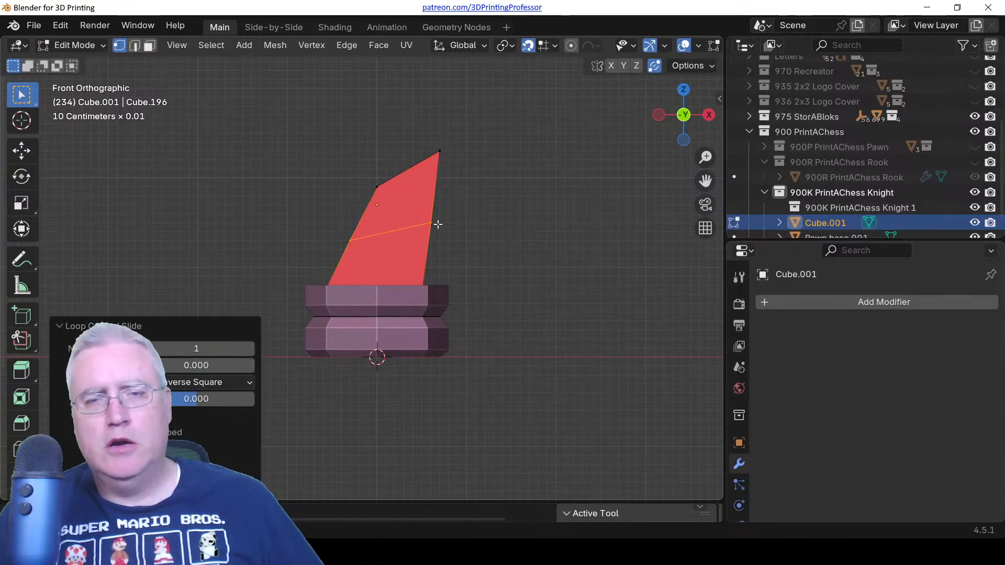
scroll(454, 256, "up", 3)
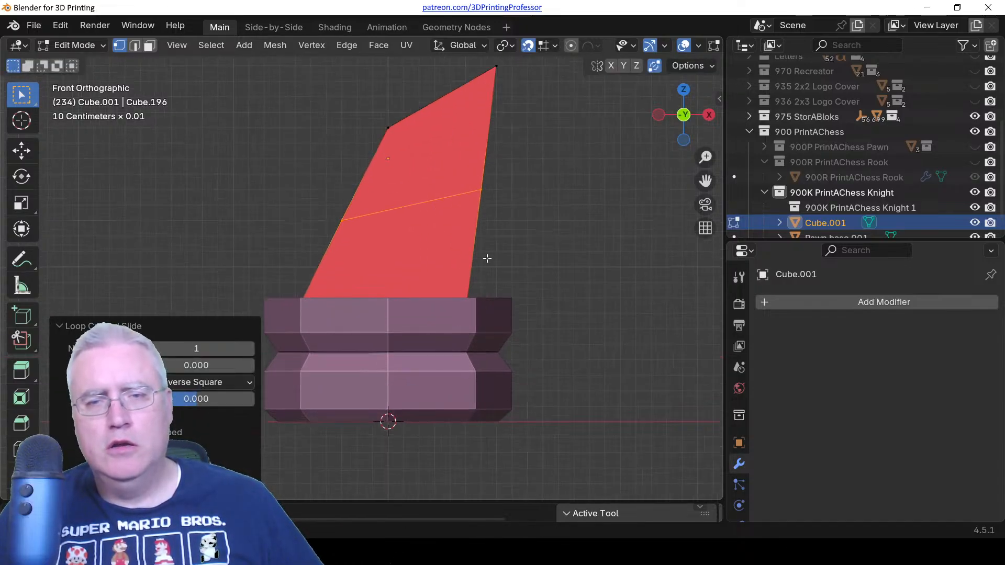
left_click(483, 192)
key("g")
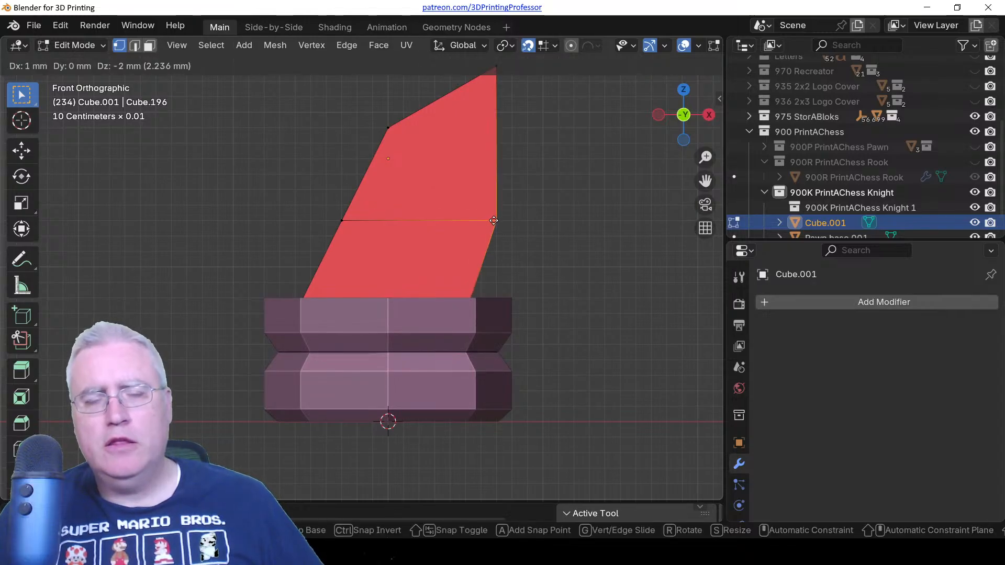
left_click(494, 220)
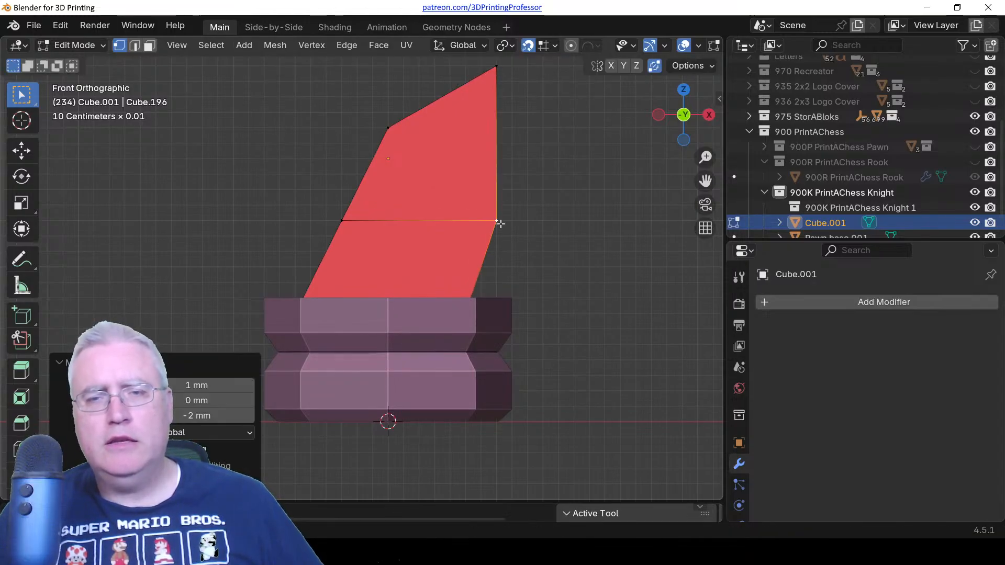
Move the upper right edge's two vertices -1 mm along X, and move the loop cut's left vertex -1 mm along X.
left_click(496, 67, "shift")
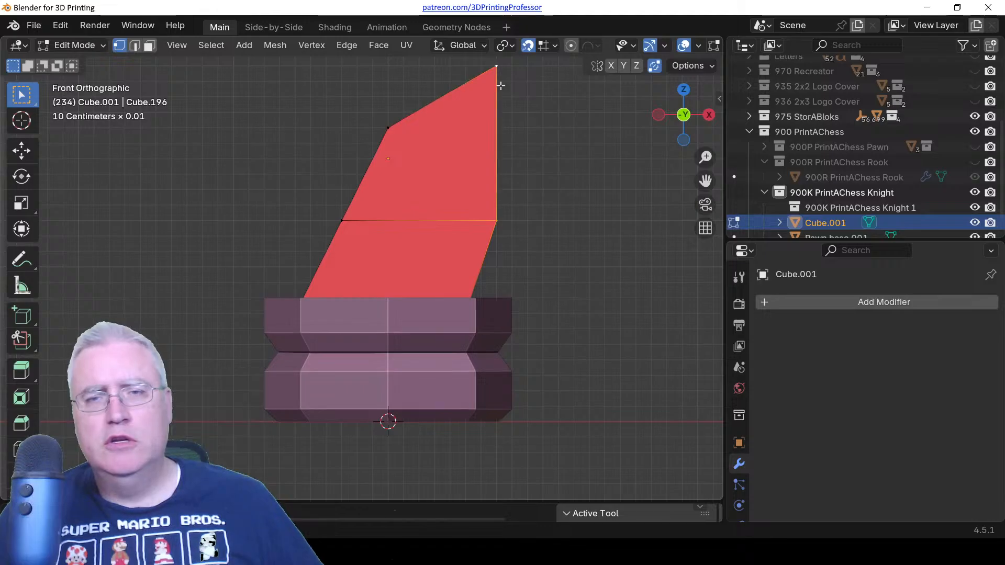
key("g")
left_click(476, 144)
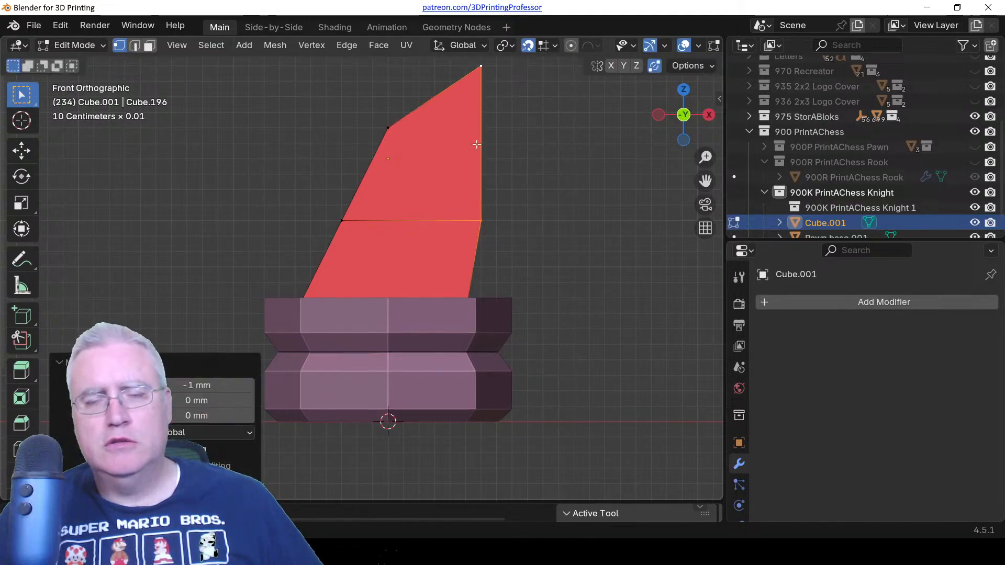
left_click(340, 220)
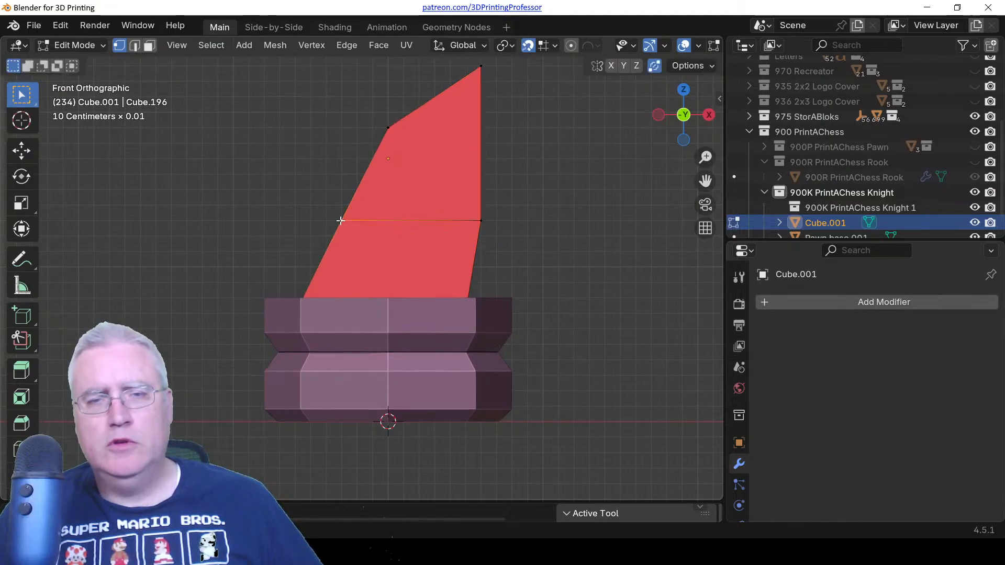
key("g")
left_click(327, 222)
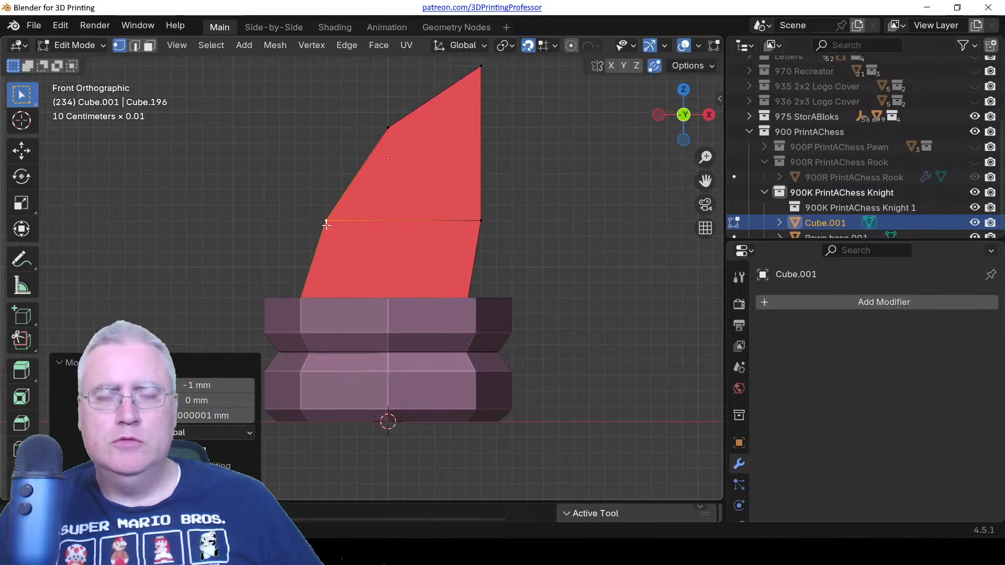
Extrude the entire flat neck profile 4 mm along Y.
scroll(326, 224, "down", 1)
key("shift+a")
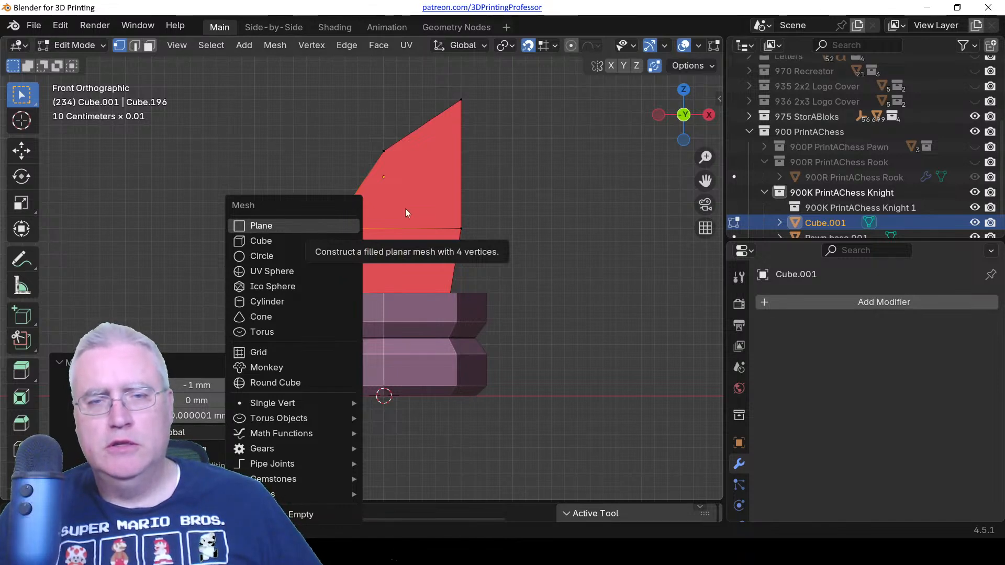
key("a")
key("KP_7")
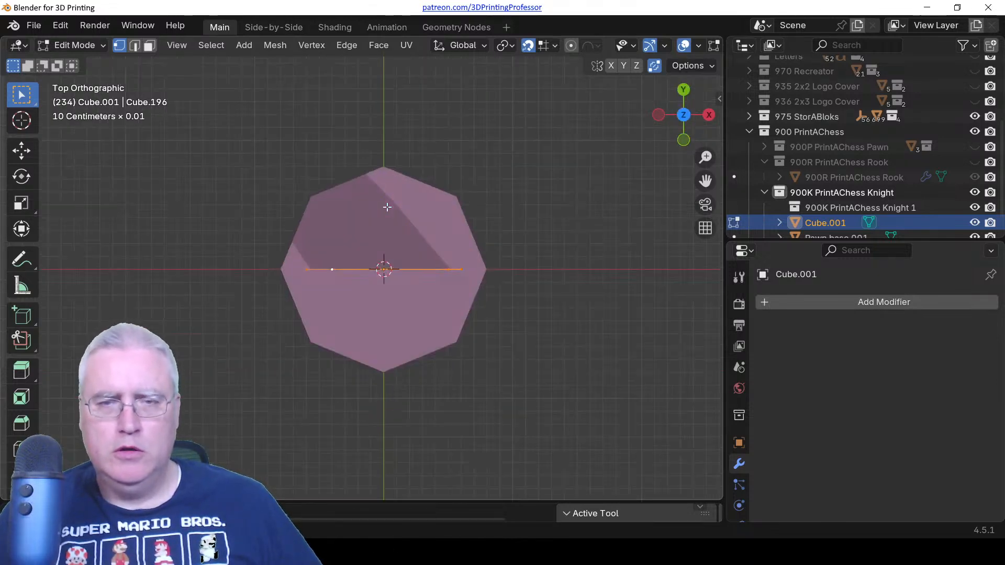
key("g")
key("y")
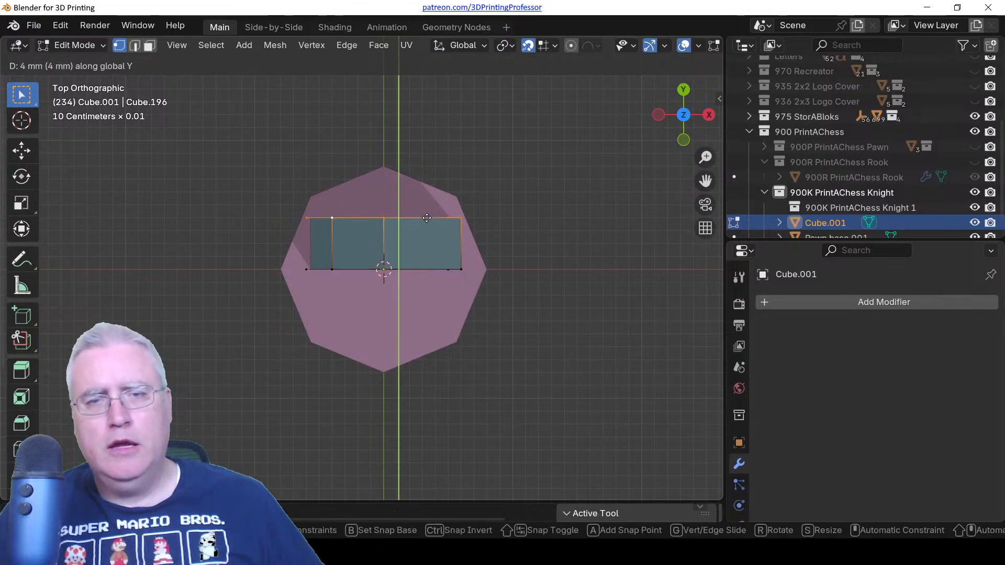
left_click(427, 220)
Center the extruded neck on the base by moving the whole mesh -2 mm along Y.
key("a")
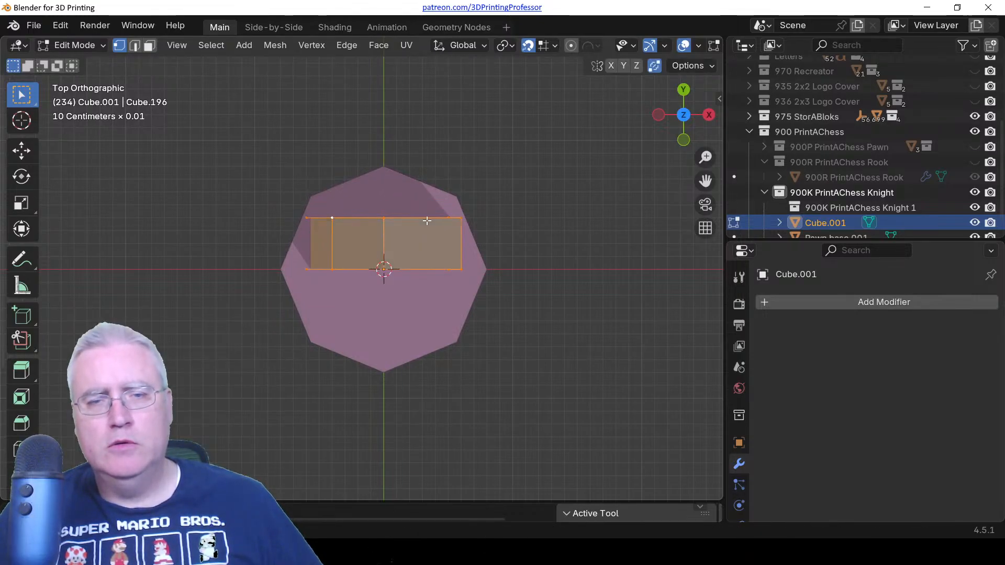
key("g")
key("y")
left_click(425, 267)
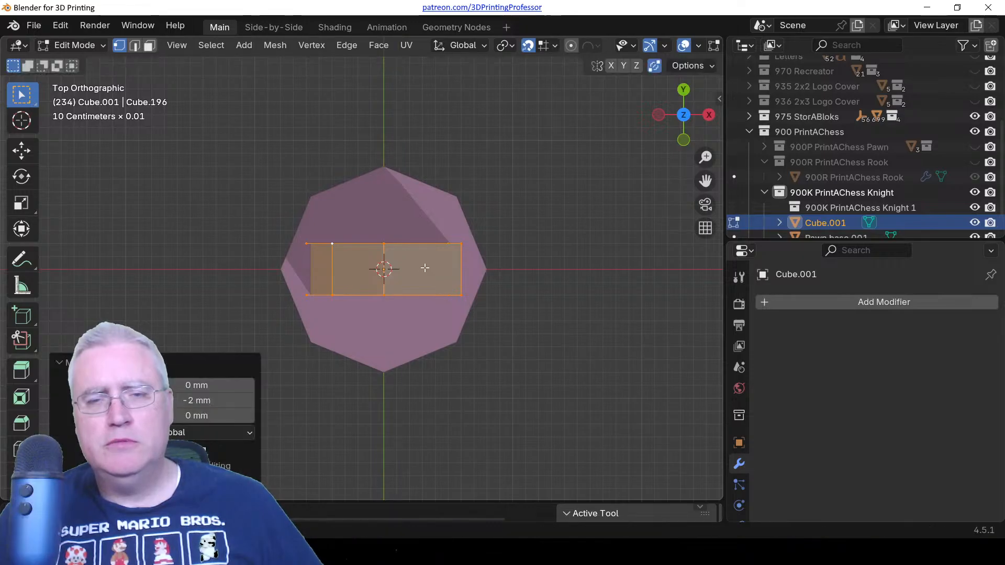
Add a centered vertical loop cut around the neck and scale it by 2.364 along Y.
middle_click_drag(425, 267, 431, 202)
key("ctrl+r")
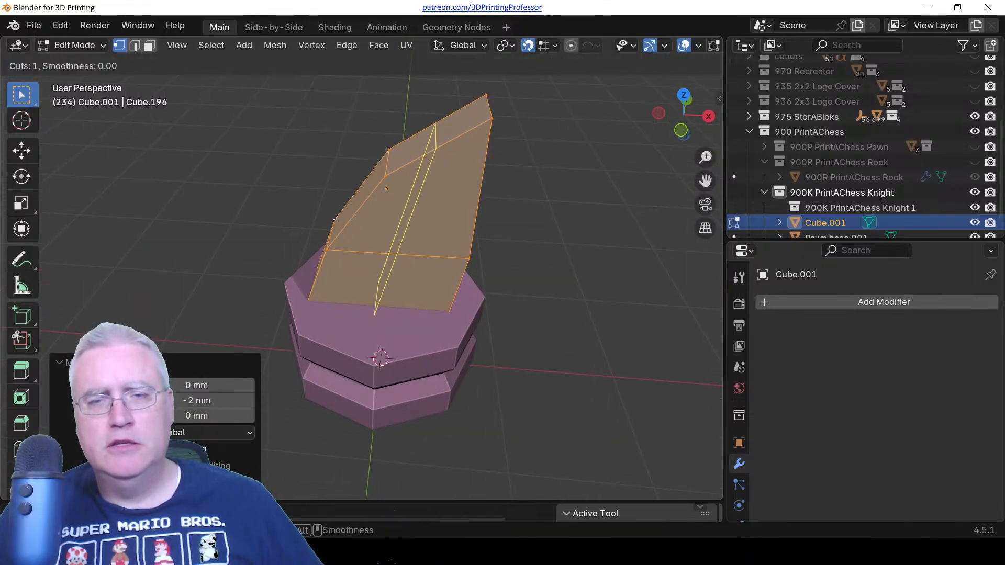
left_click(437, 162)
right_click(437, 161)
key("KP_7")
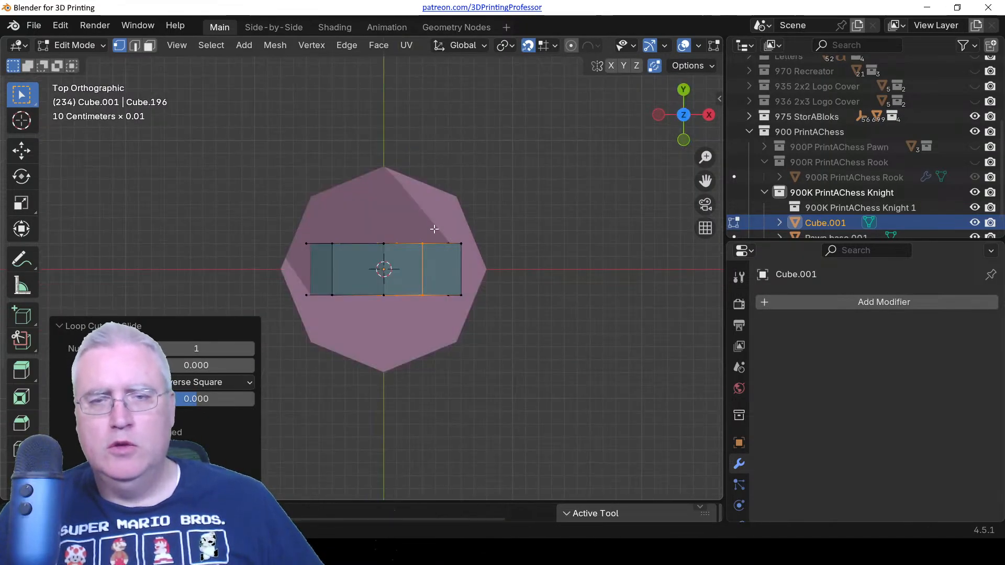
key("s")
key("y")
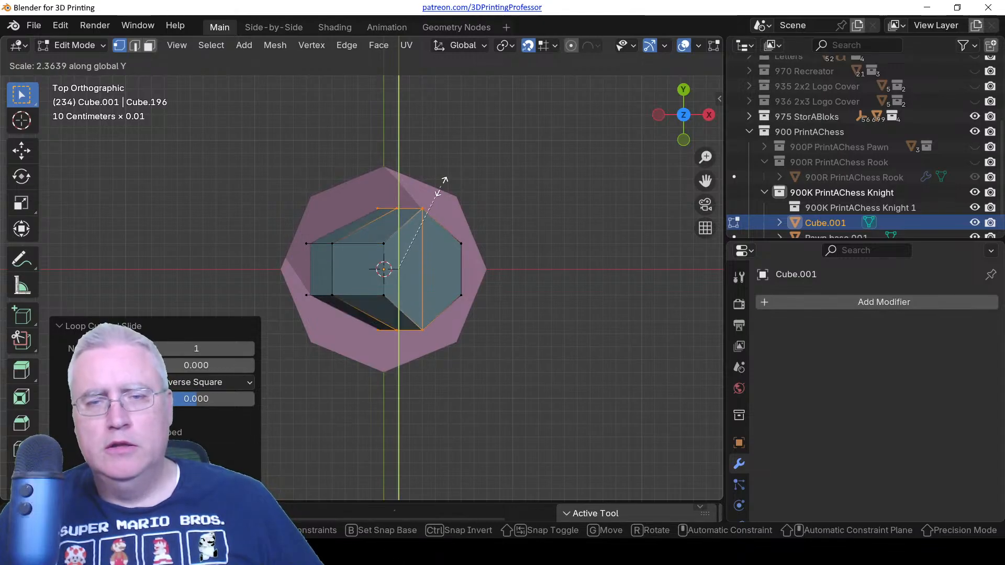
left_click(441, 186)
Scale the vertical loop's two top vertices toward each other by 0.597.
middle_click_drag(458, 273, 440, 130)
left_click(388, 110)
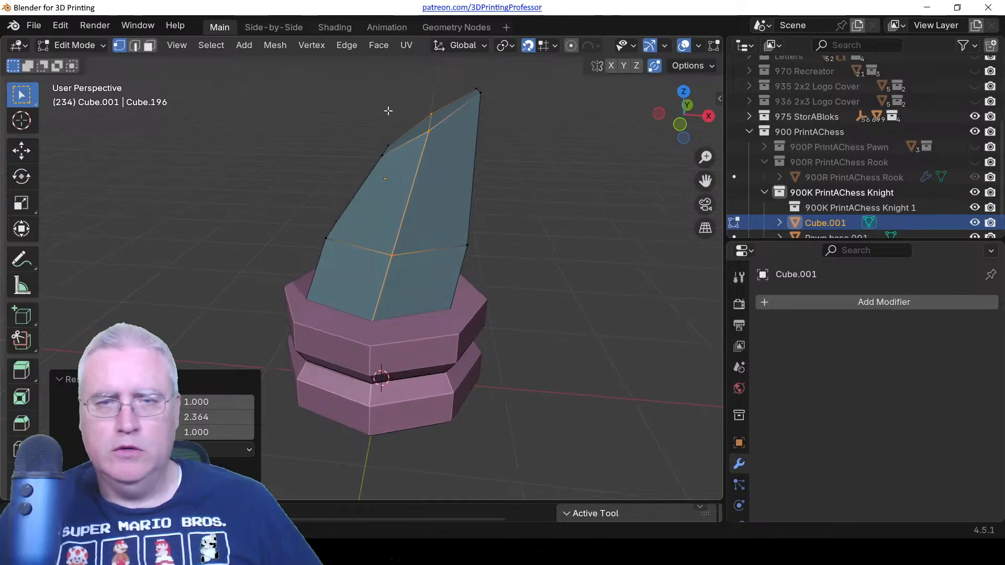
middle_click_drag(387, 109, 450, 144)
left_click(460, 160)
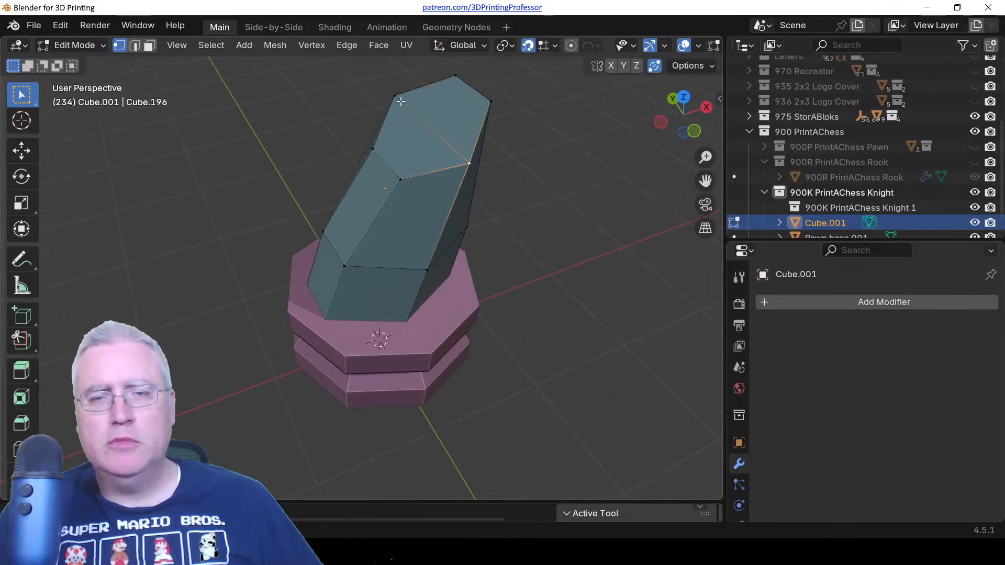
key("s")
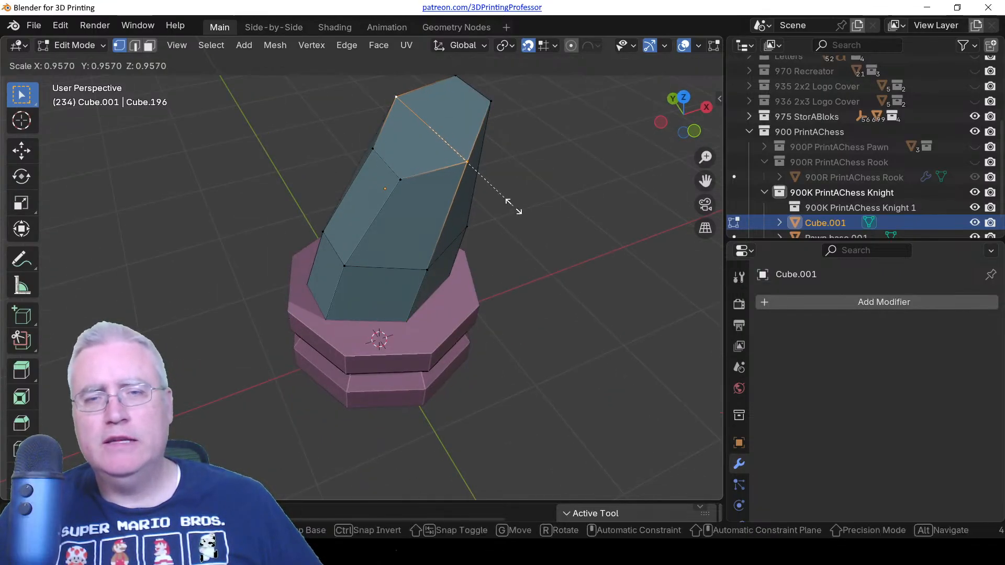
left_click(482, 168)
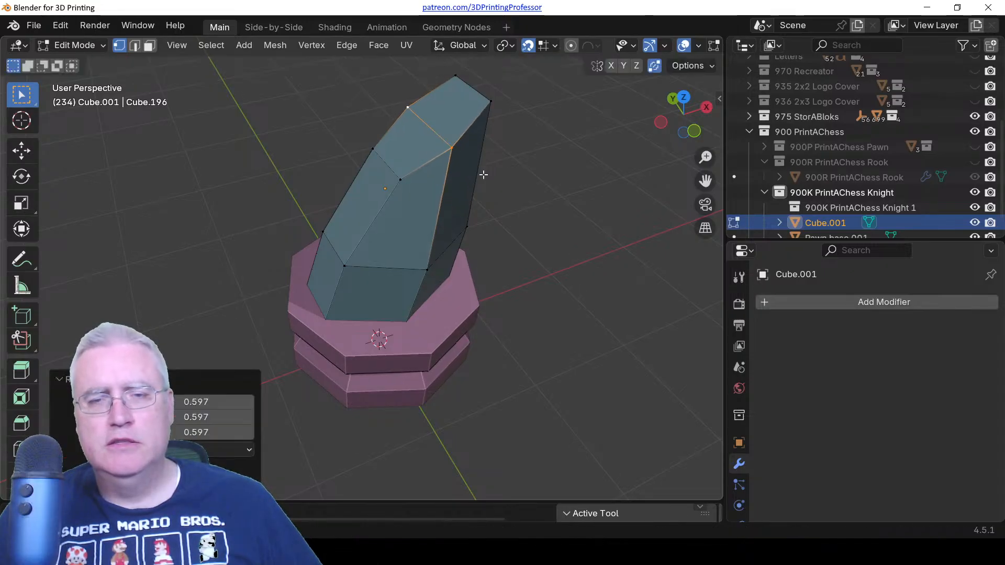
Scale the vertical loop's lowest edges on both sides of the neck by 1.181.
middle_click_drag(482, 168, 417, 260)
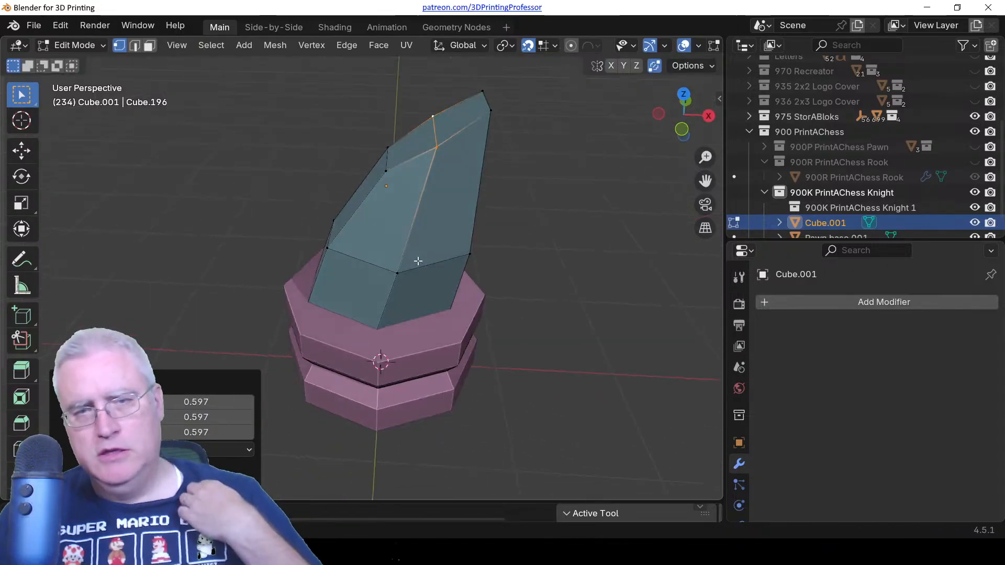
left_click(395, 304)
key("2")
left_click(386, 302)
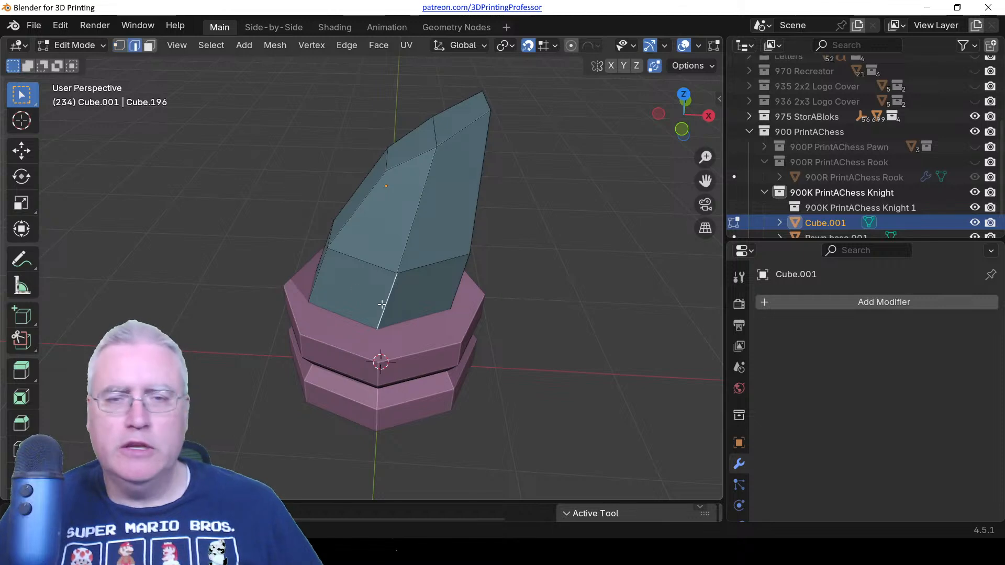
middle_click_drag(387, 302, 341, 323)
left_click(324, 296)
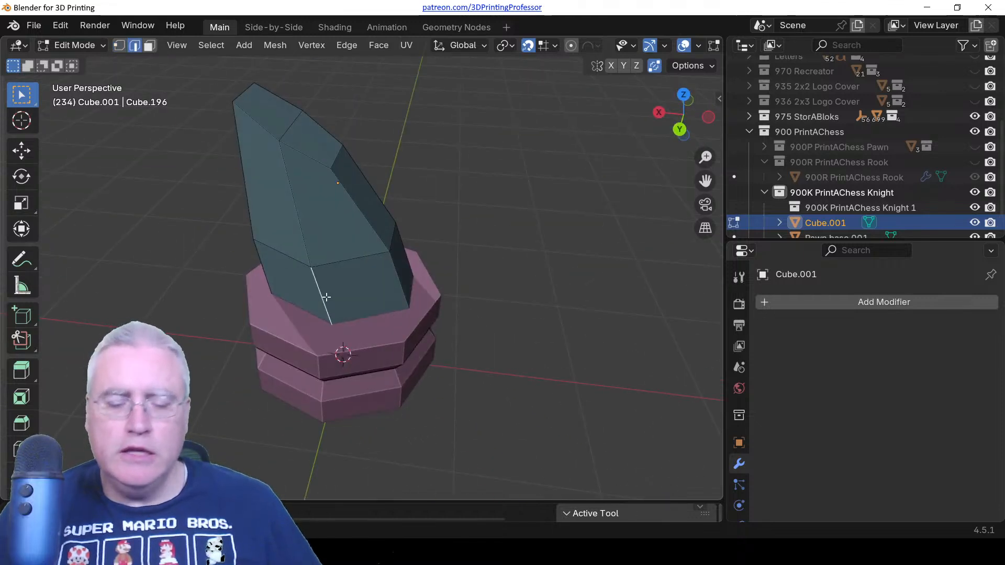
key("KP_7")
key("s")
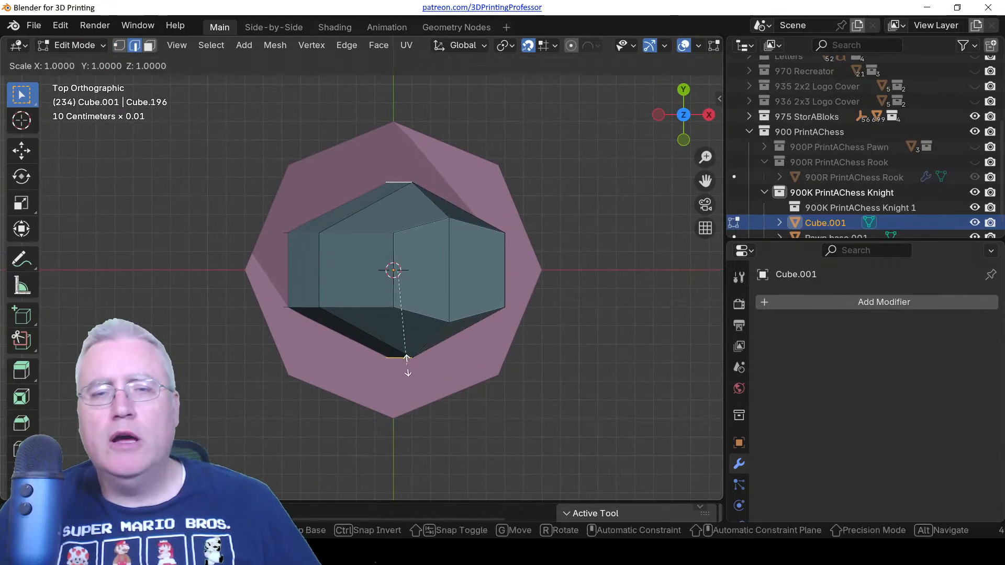
left_click(410, 384)
Move the two lowest side edges of the vertical loop -1.25 mm along X.
key("KP_1")
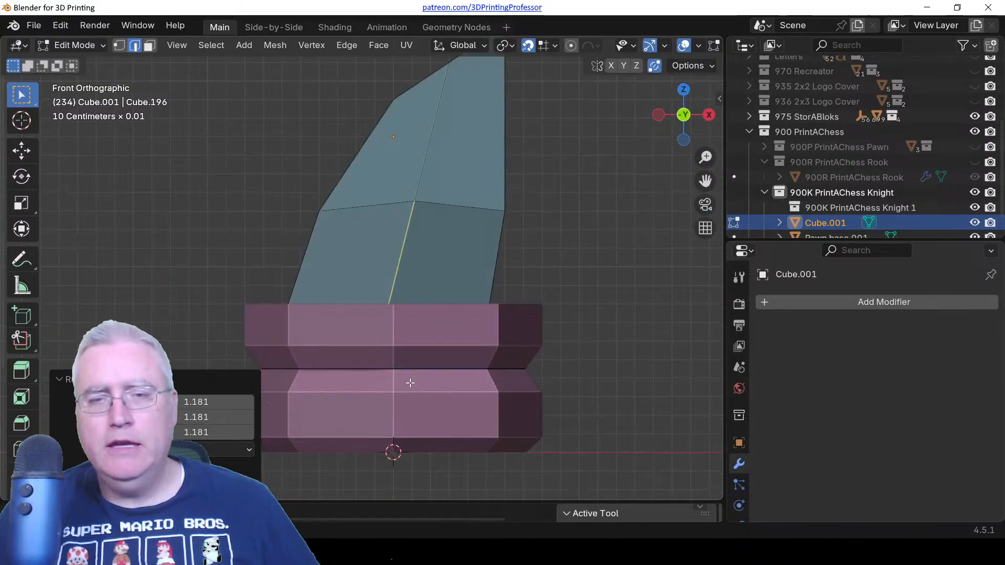
key("g")
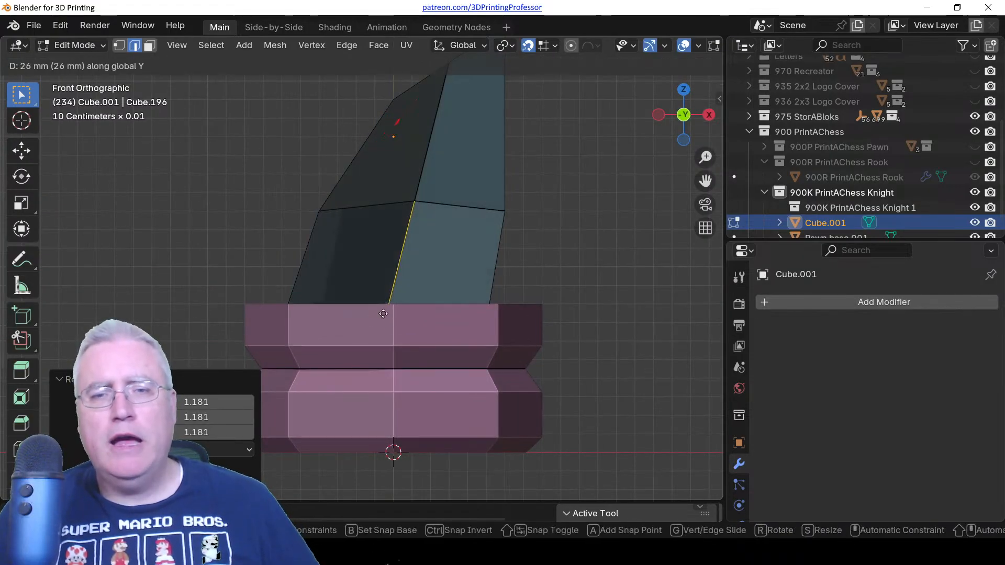
key("x")
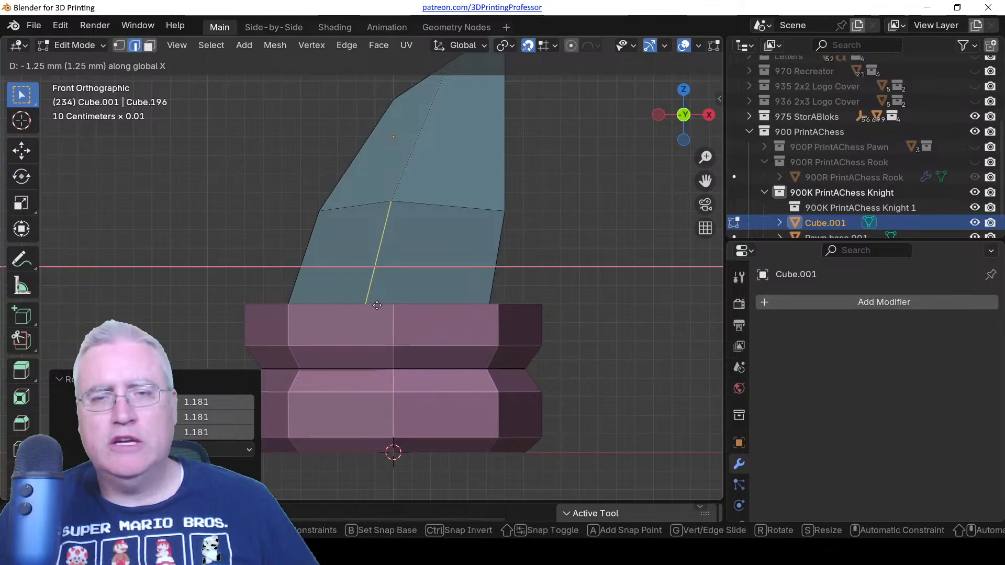
left_click(393, 232)
Narrow the vertical loop's top edge along Y, finishing by moving both vertices 0.37778 mm inward in line with the neighboring top corners.
middle_click_drag(423, 189, 387, 180)
key("KP_7")
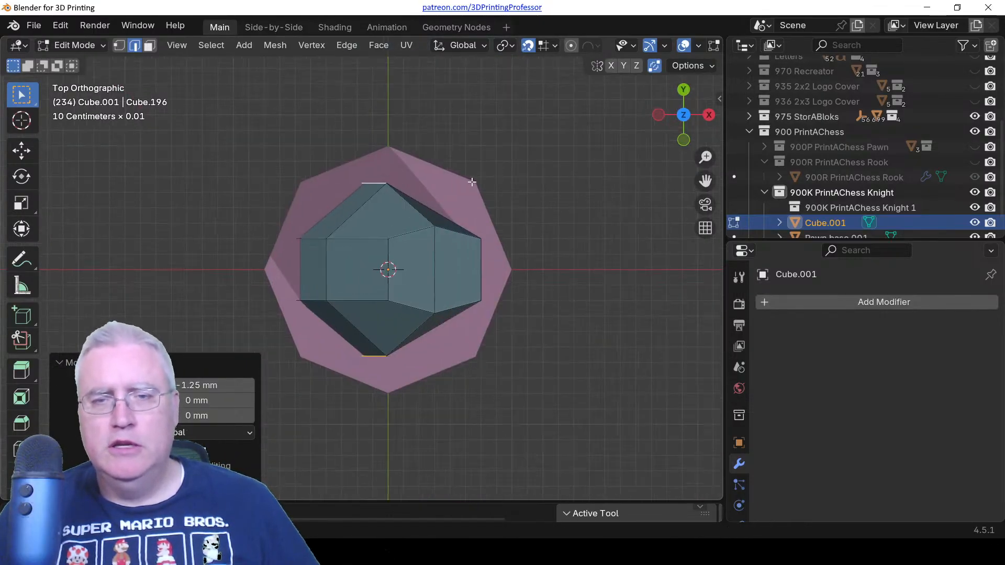
left_click(449, 246)
key("s")
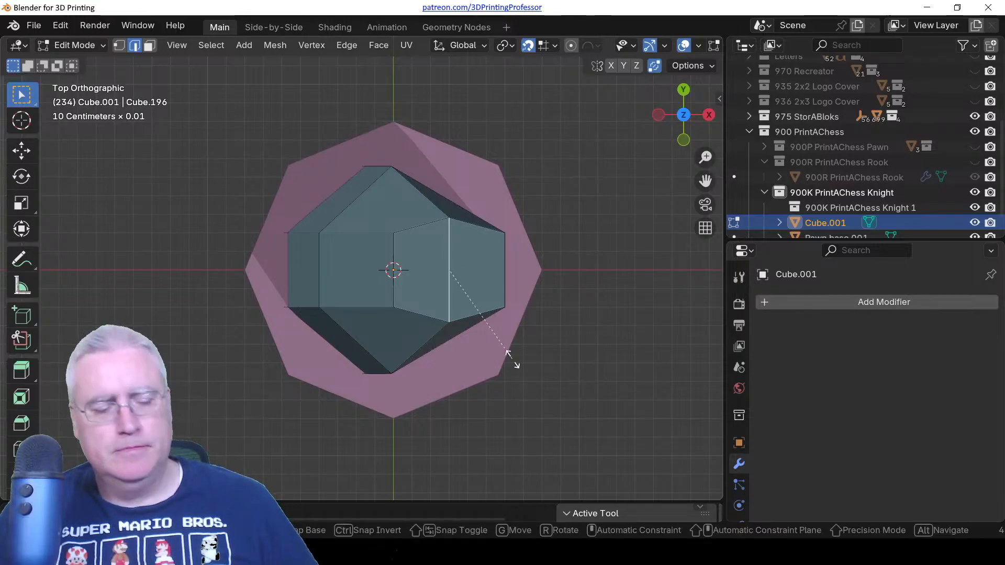
key("y")
left_click(504, 352)
left_click(449, 234)
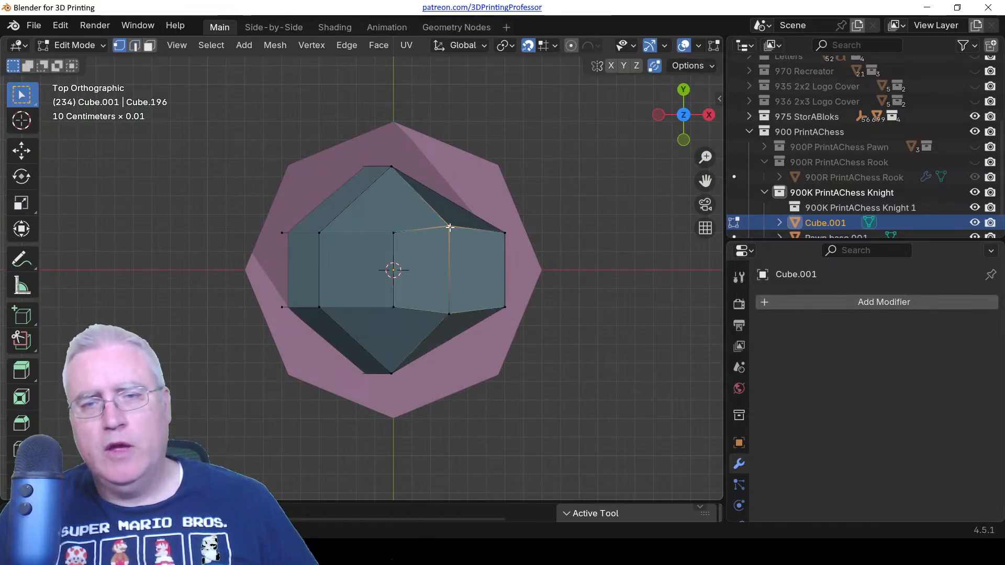
key("g")
left_click(449, 234)
left_click(448, 306)
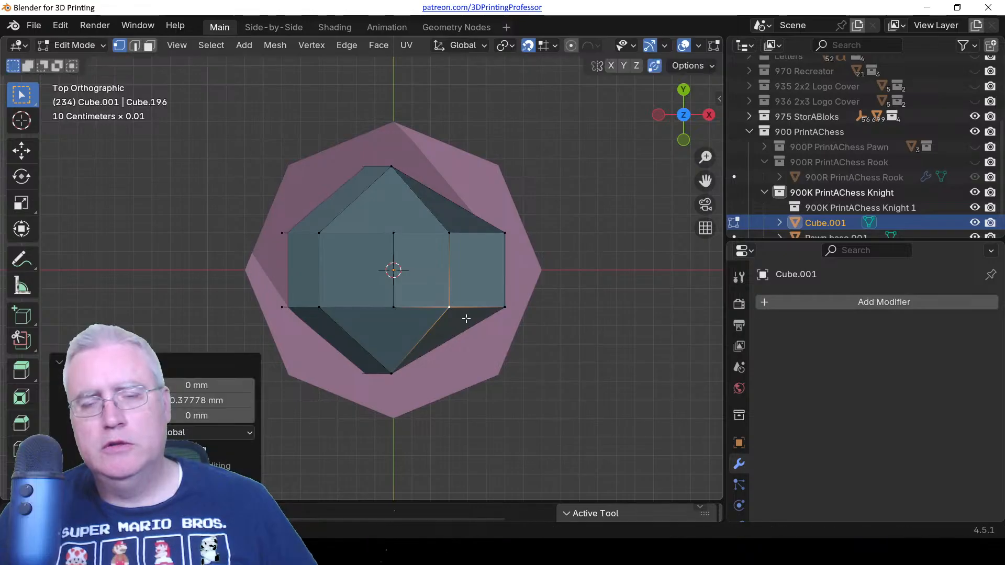
Rename the neck object as Knight Neck.
middle_click_drag(461, 314, 471, 206)
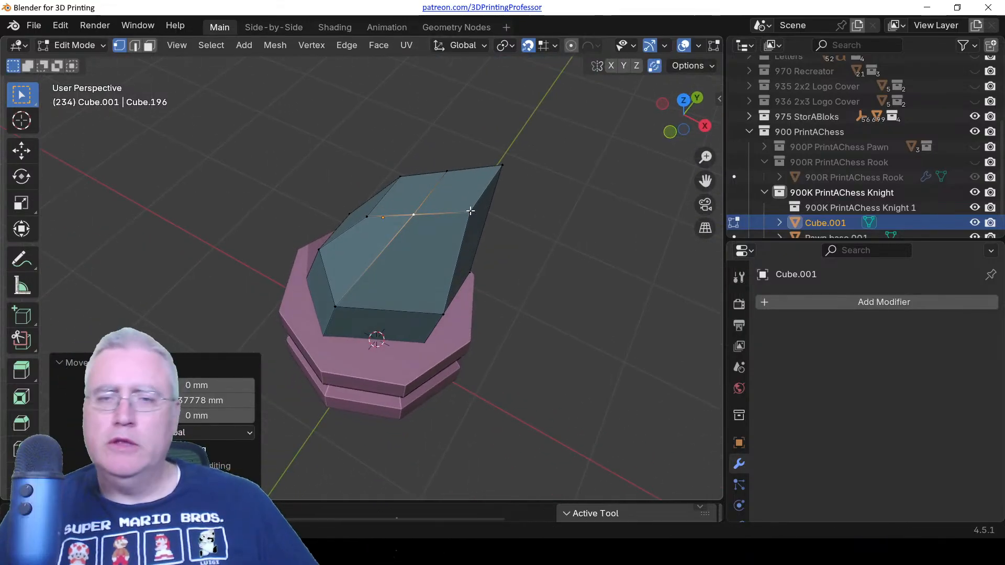
middle_click_drag(330, 229, 401, 233)
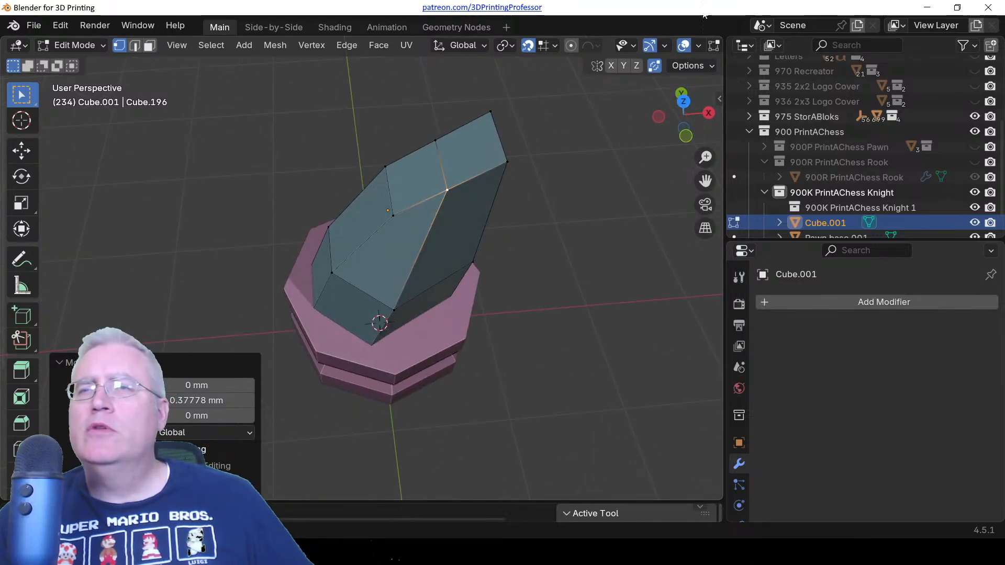
scroll(431, 227, "up", 1)
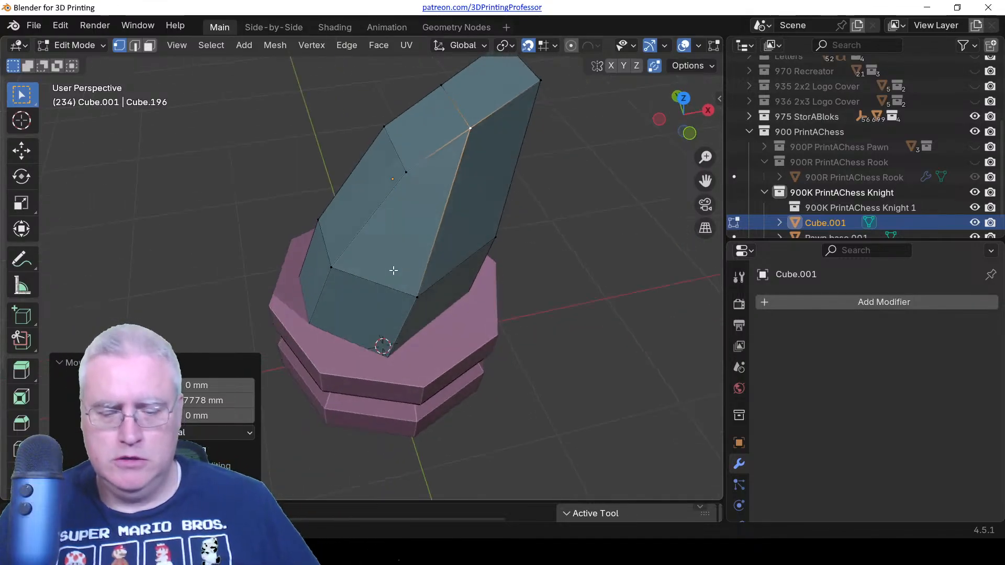
key("KP_1")
key("shift+a")
key("Escape")
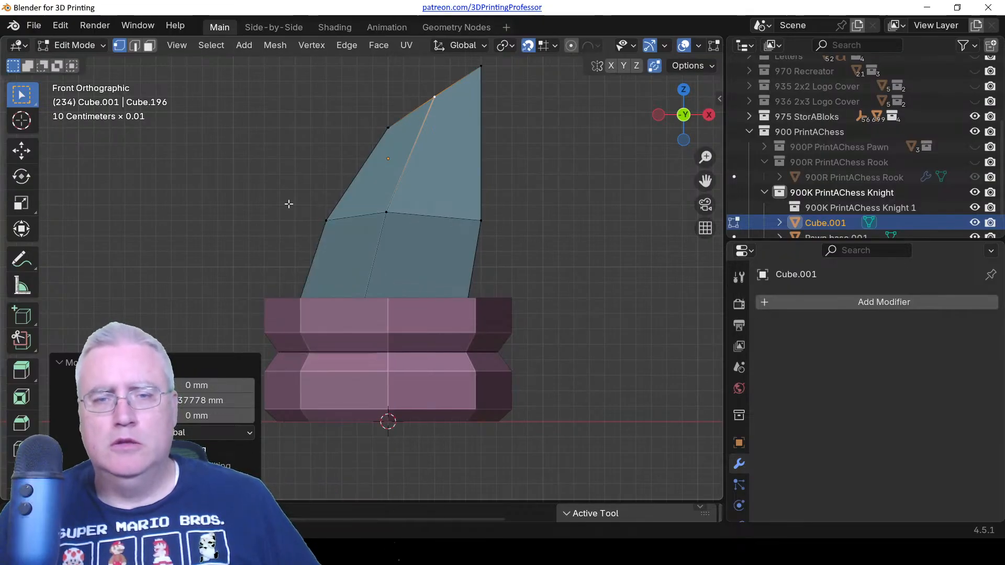
key("F2")
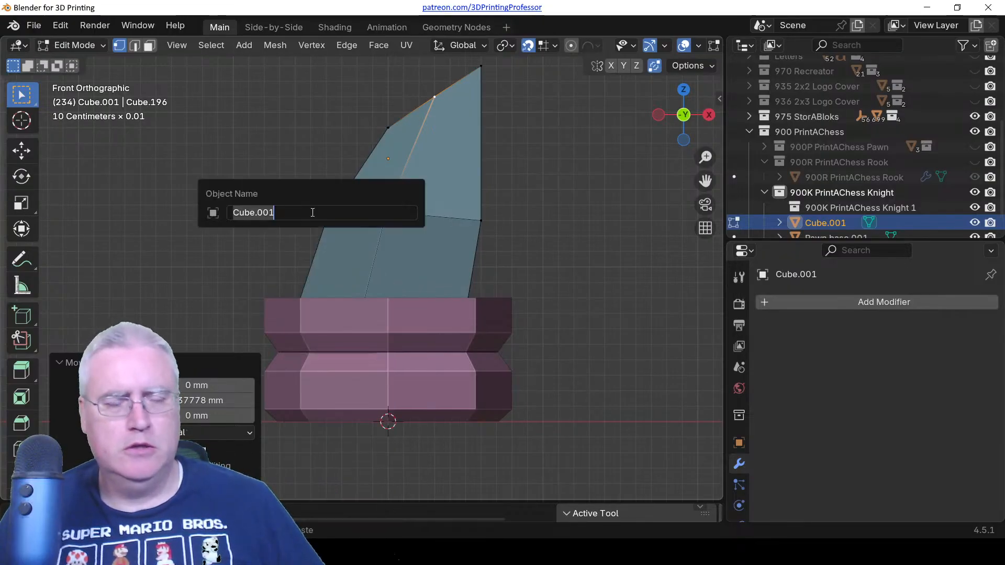
type("Kni")
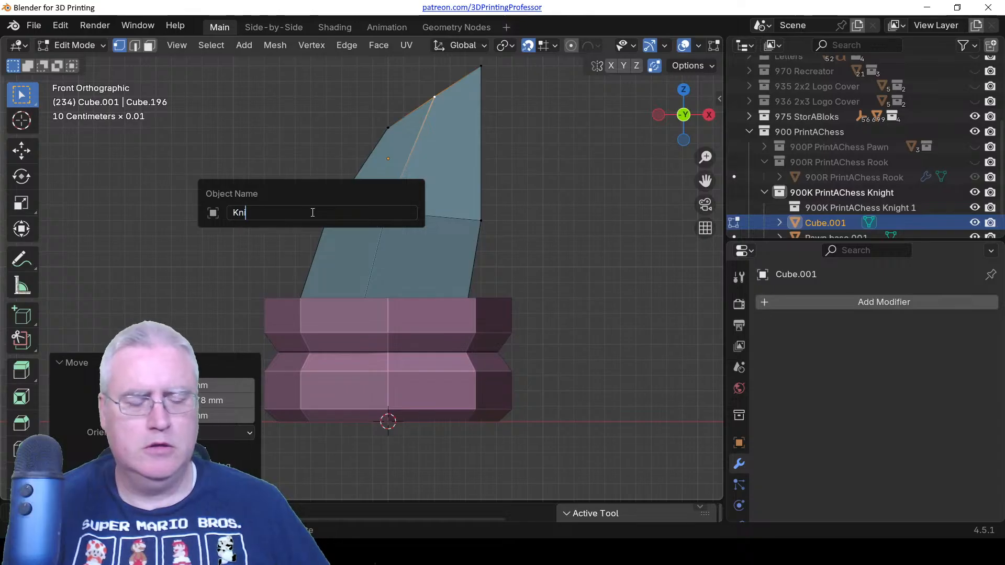
type("ght Neck")
key("Return")
Try a separate 20 mm cube over the neck, moved -1 mm in X and 19 mm in Z, and delete it.
key("shift+a")
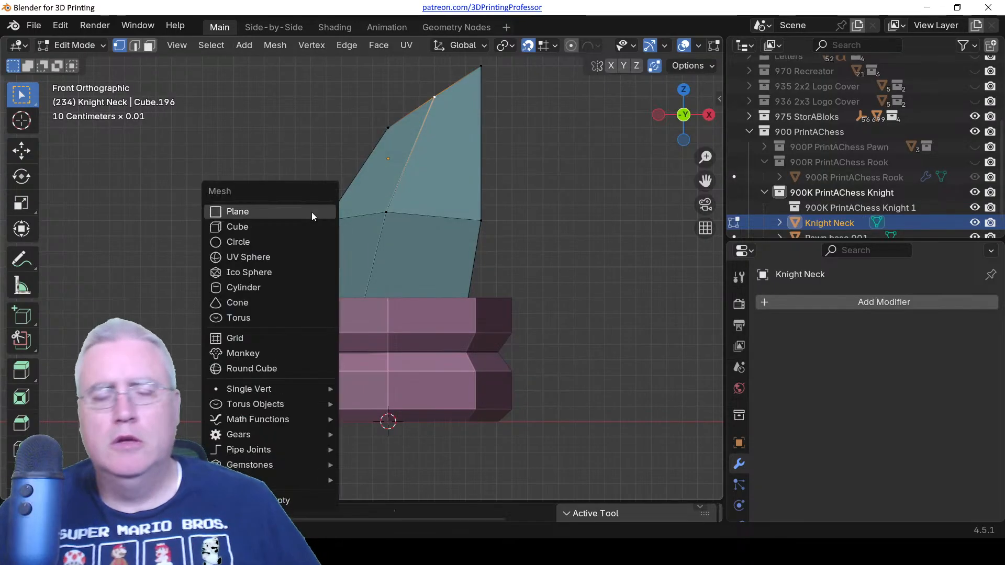
key("Tab")
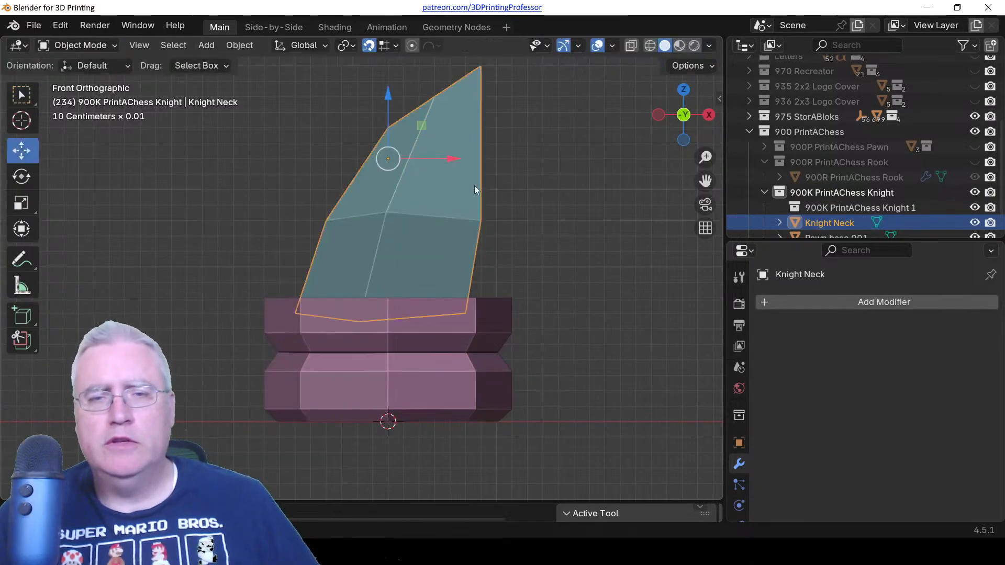
key("shift+a")
mouse_move(398, 192)
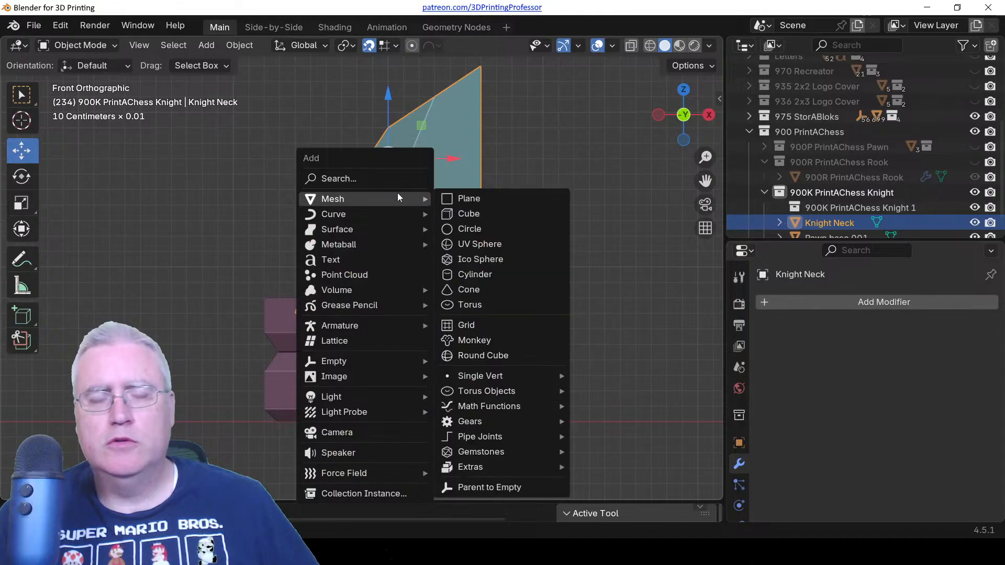
left_click(474, 215)
scroll(421, 304, "down", 3)
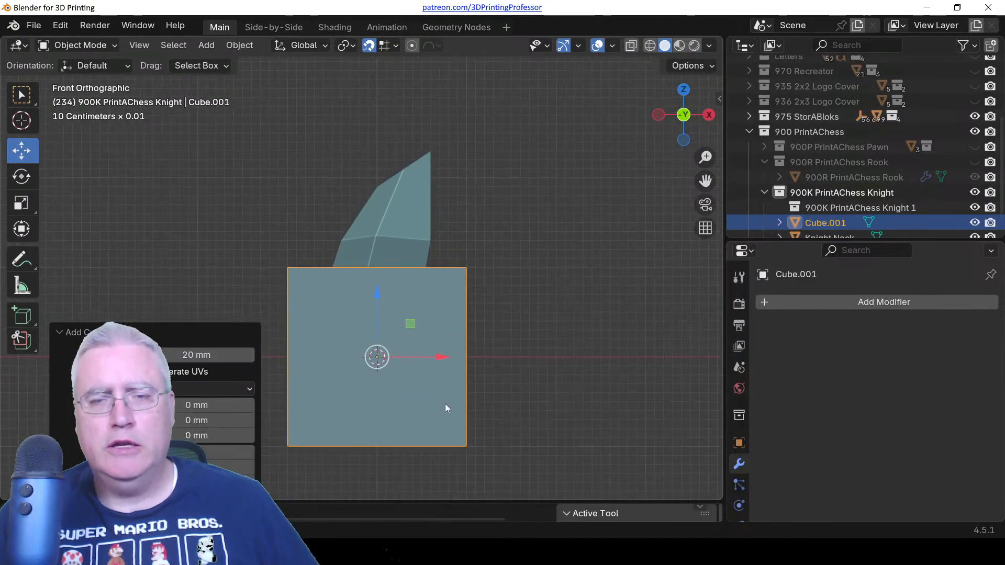
left_click_drag(377, 357, 372, 187)
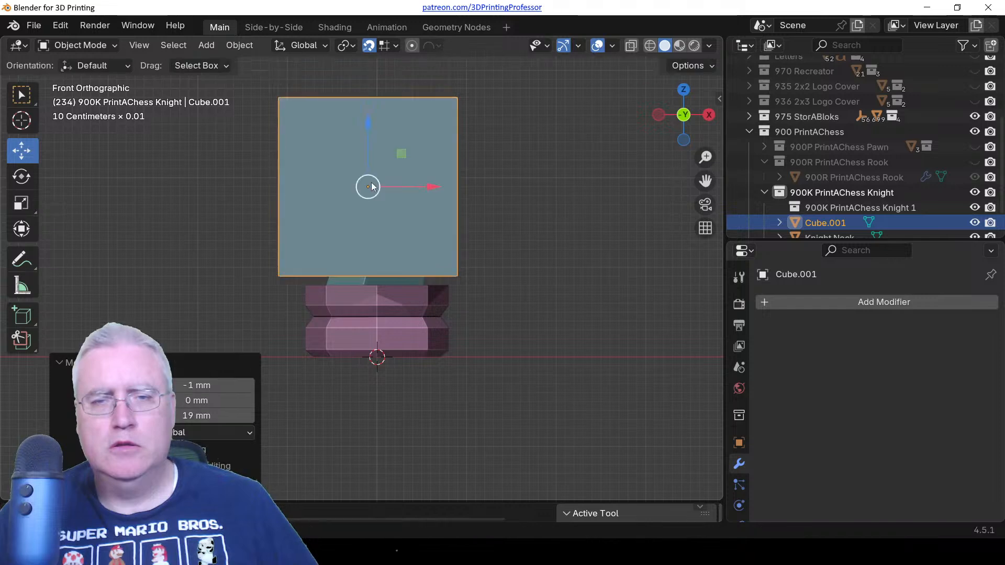
key("x")
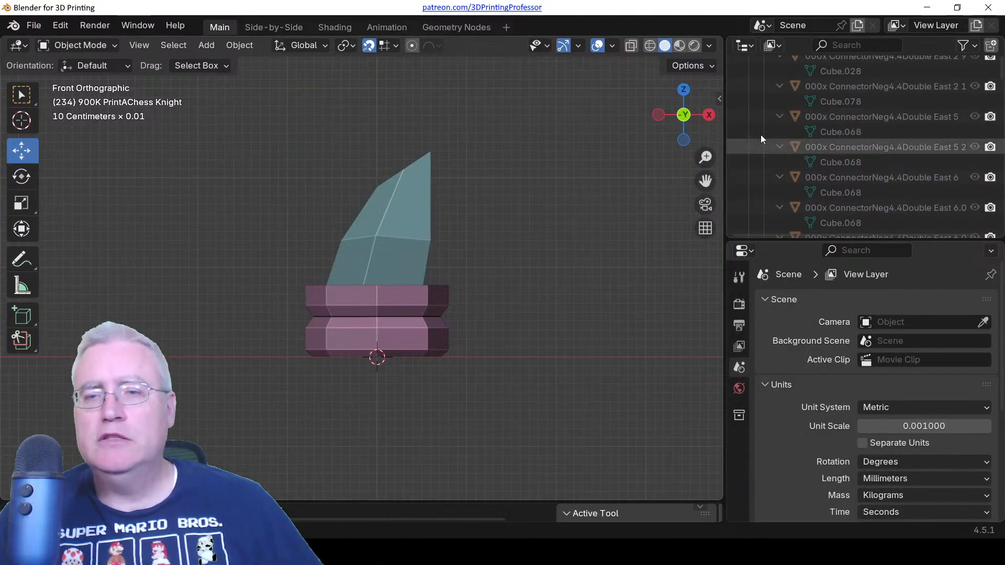
Collapse the top-level collections from Connectors through 936 2x3 Logo Cover in the scene hierarchy.
scroll(764, 125, "up", 5)
left_click(764, 95)
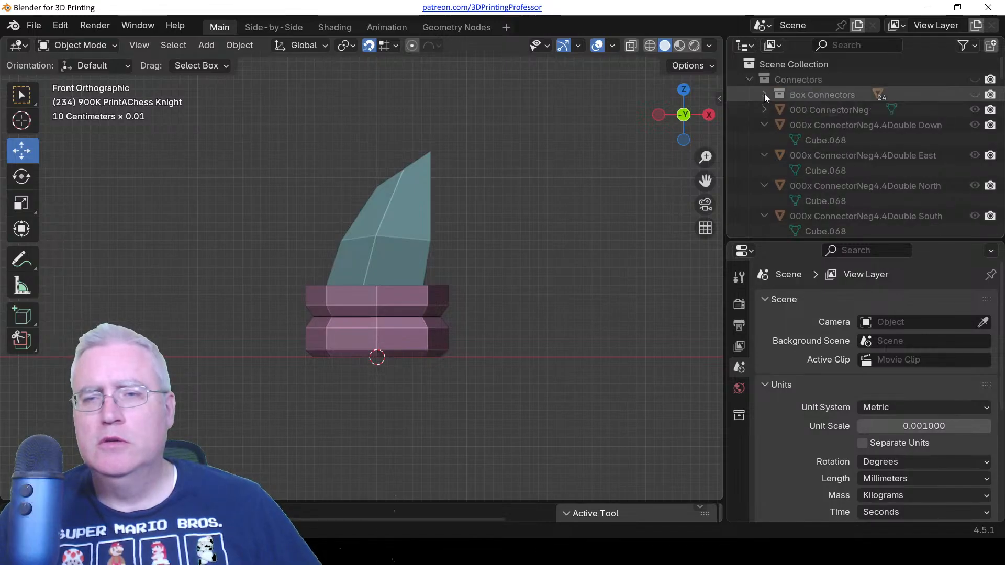
left_click(745, 78)
left_click(748, 79)
left_click(749, 94)
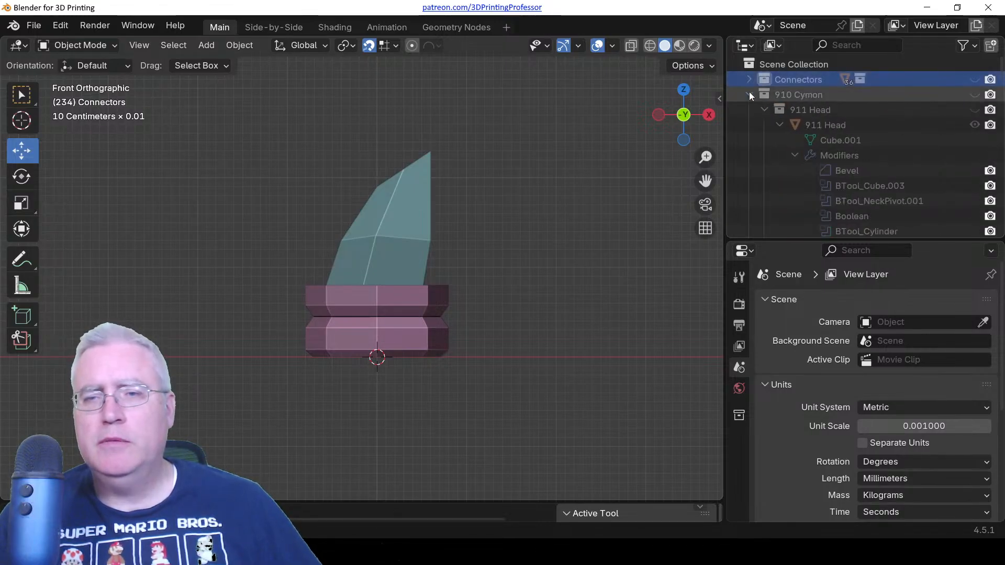
left_click(749, 110)
left_click(749, 124)
left_click(749, 140)
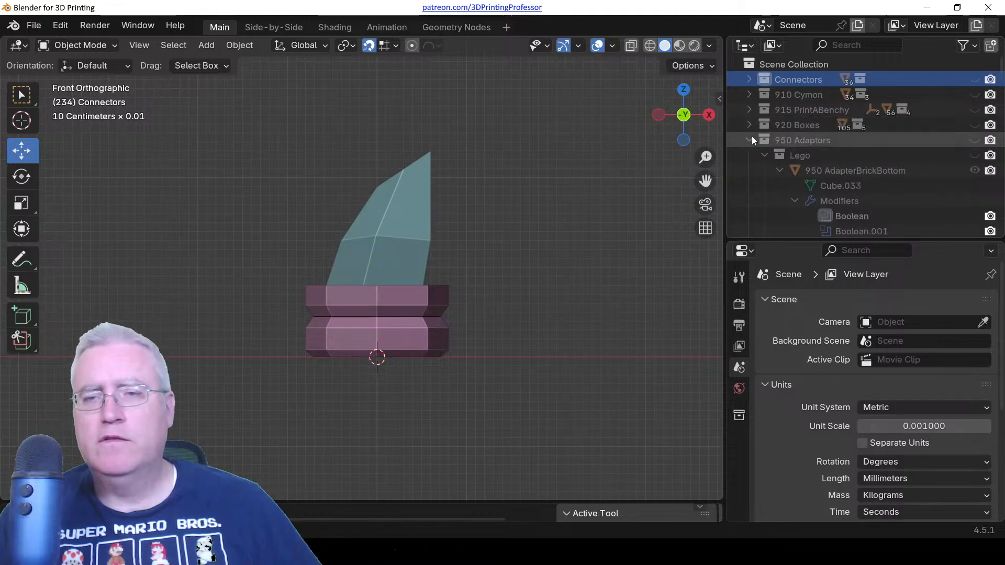
left_click(750, 155)
left_click(749, 170)
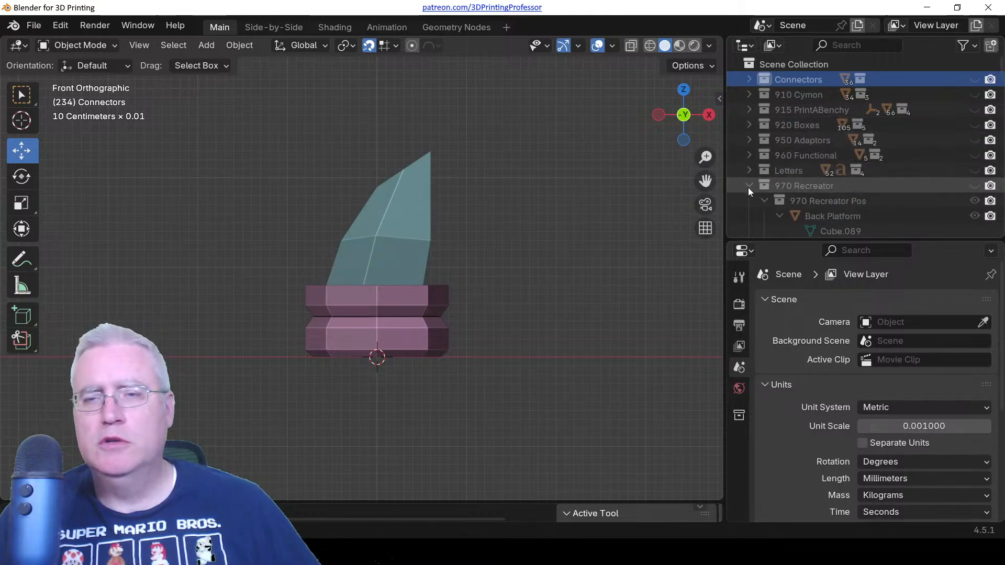
left_click(748, 186)
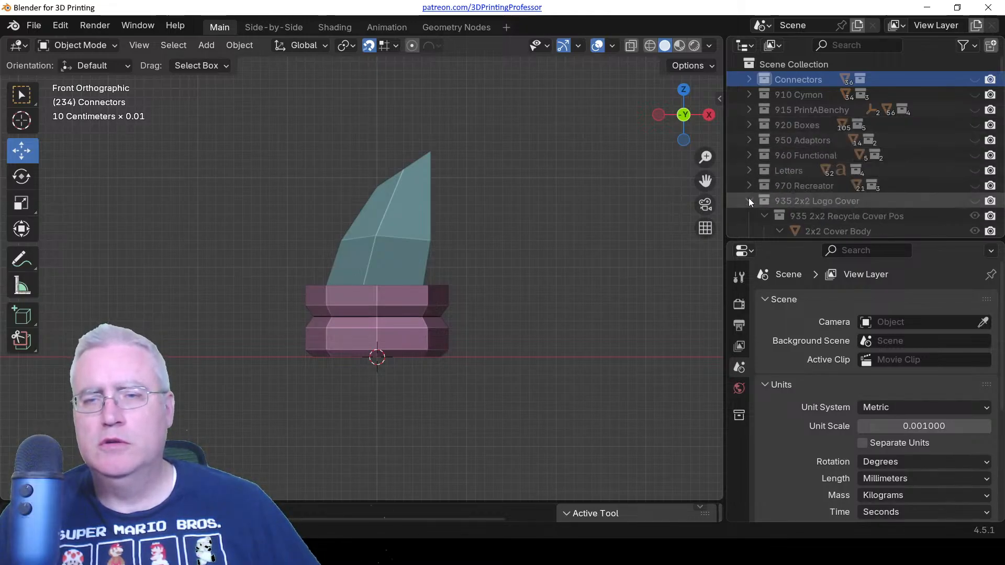
left_click(748, 201)
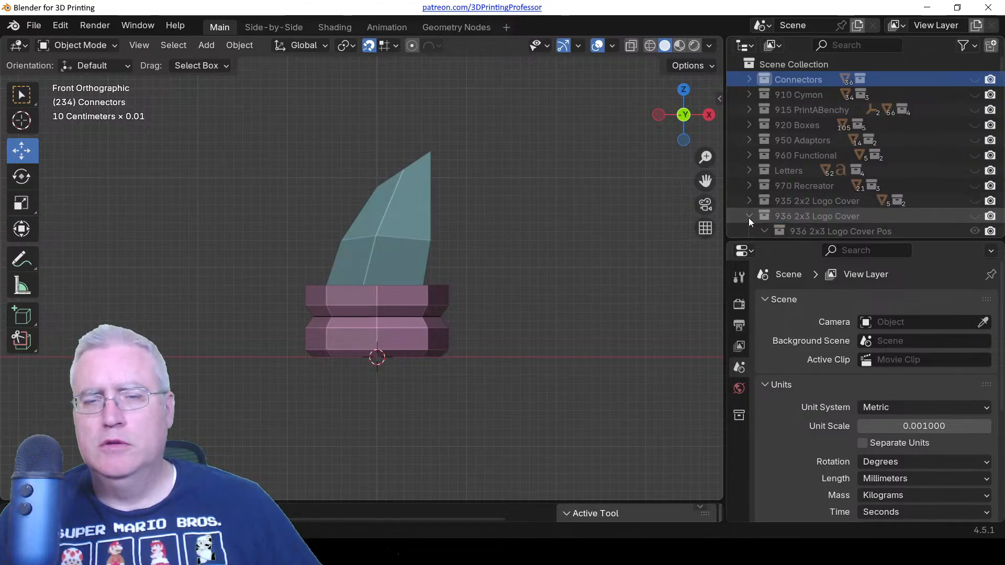
left_click(749, 217)
Collapse 975 StorABloks and the PrintAChess Pawn and Rook collections, leaving 900K PrintAChess Knight expanded.
scroll(765, 214, "down", 5)
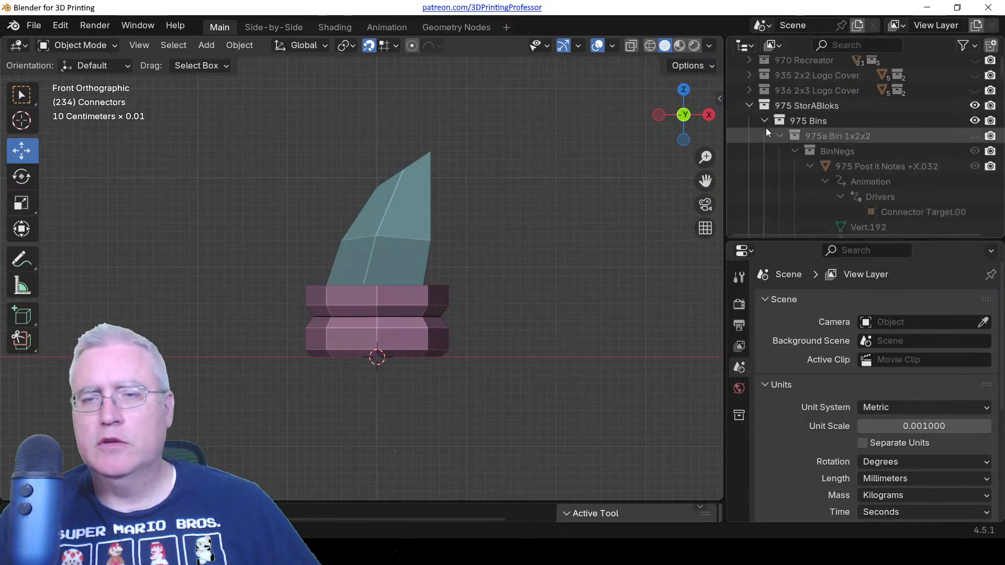
left_click(749, 105)
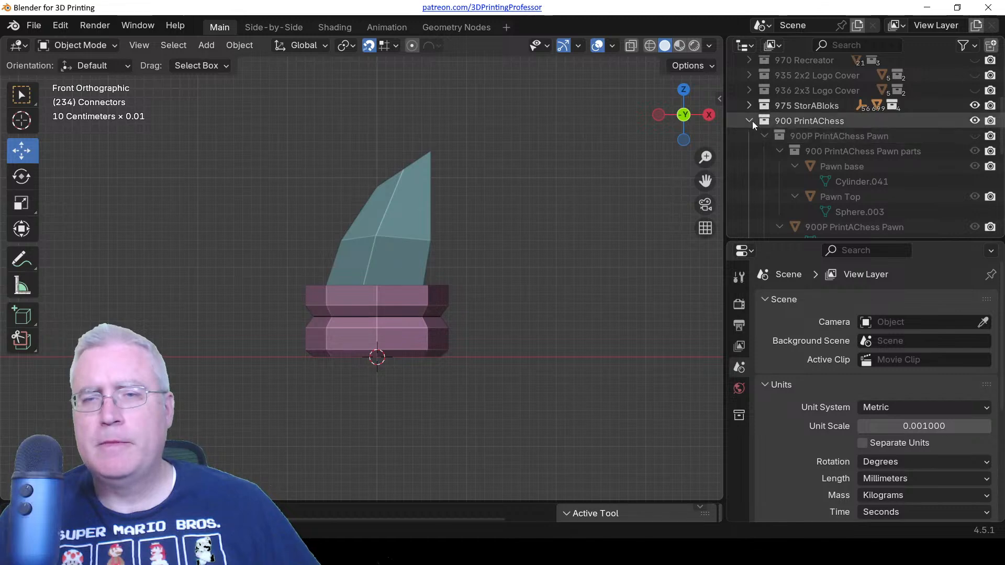
left_click(749, 121)
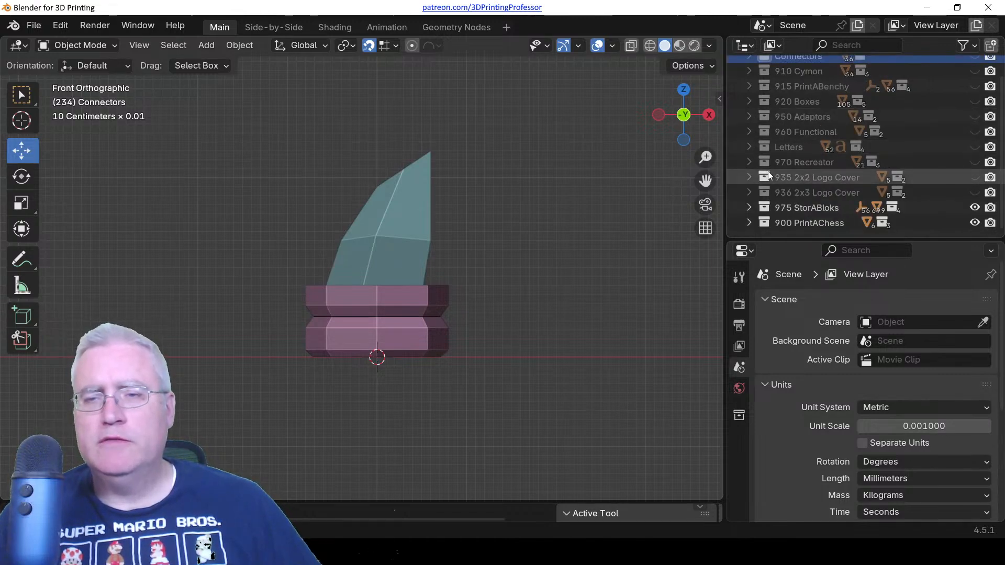
left_click(749, 223)
scroll(799, 166, "down", 5)
scroll(798, 162, "up", 3)
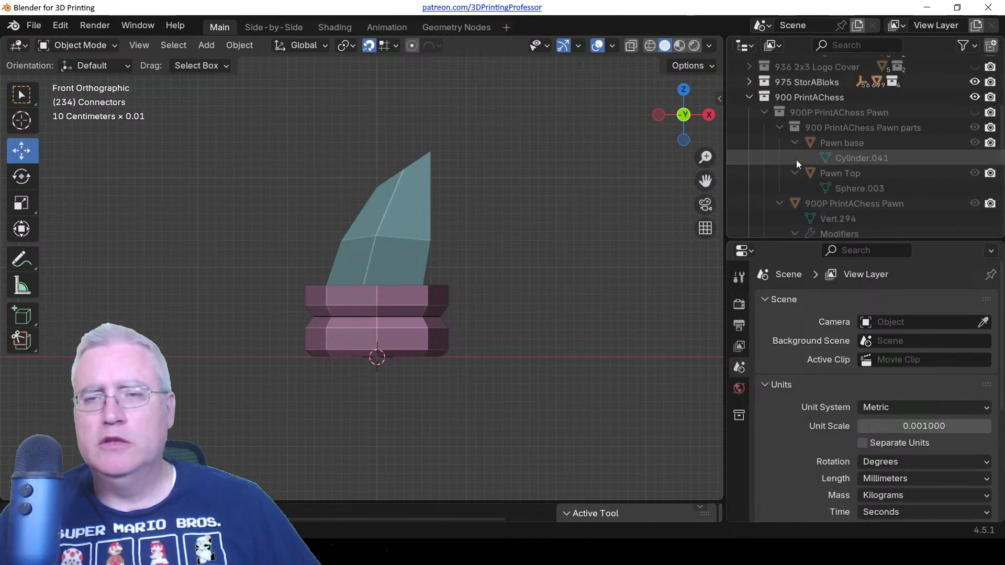
left_click(765, 113)
left_click(764, 128)
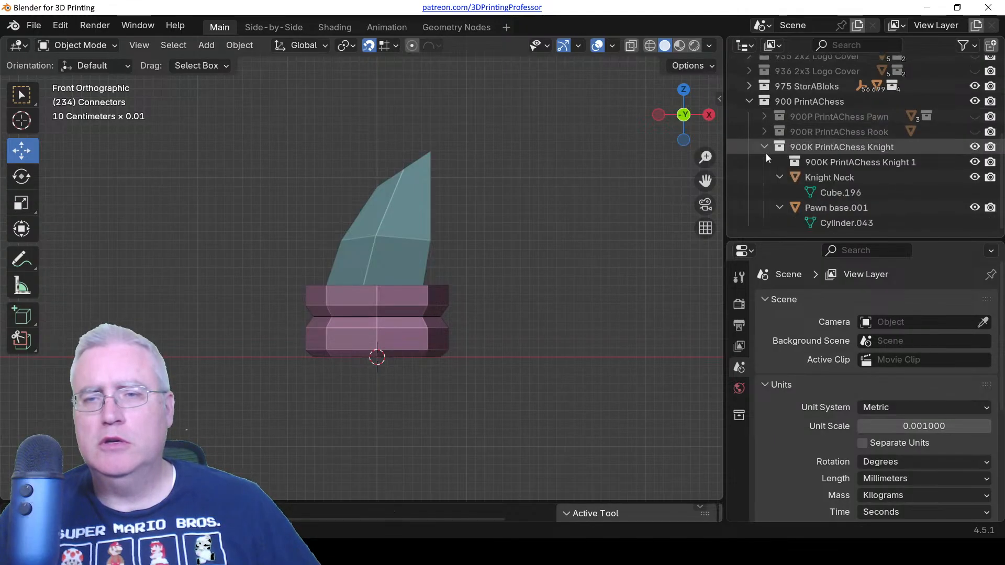
left_click(765, 149)
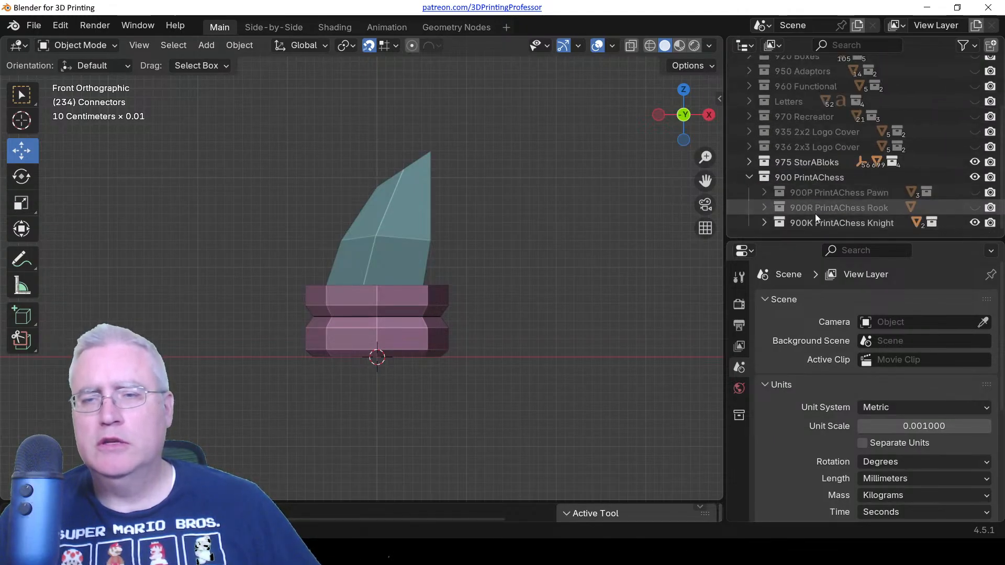
left_click(765, 224)
scroll(412, 233, "down", 1)
scroll(412, 238, "up", 2)
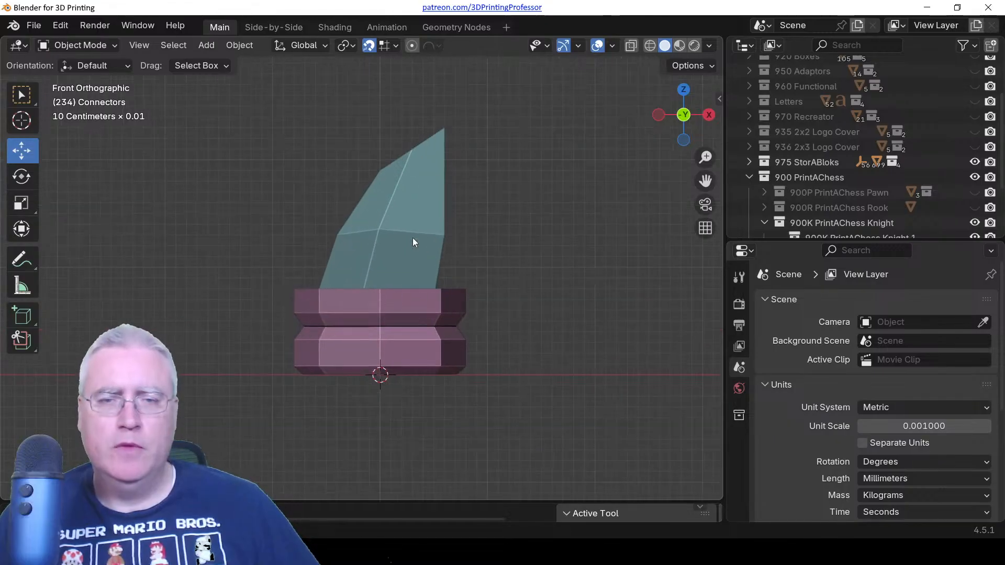
Try to add a 20 mm plane for the knight's head and edit its mesh from the side.
key("shift+a")
mouse_move(413, 239)
left_click(469, 225)
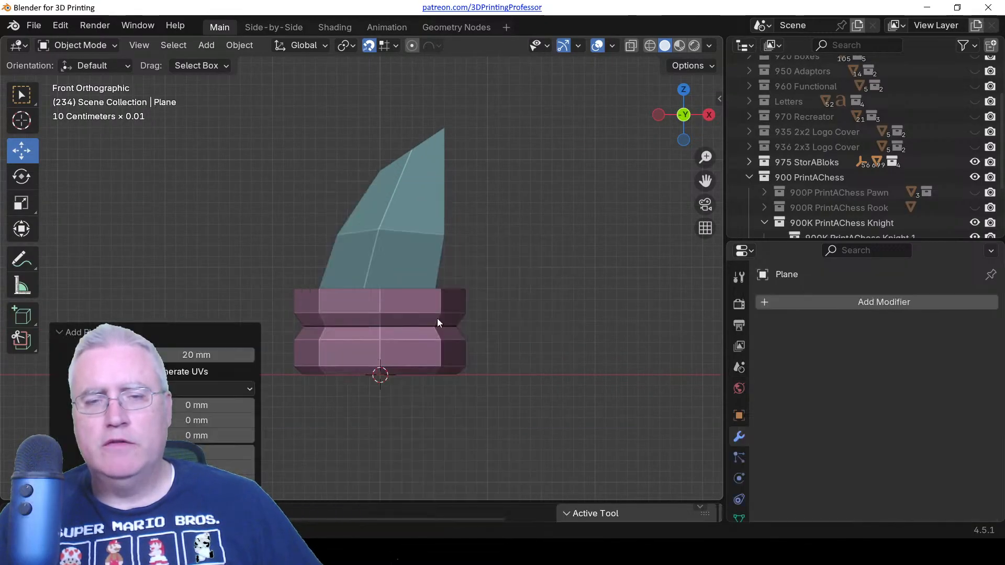
scroll(460, 319, "down", 1)
key("ctrl+KP_3")
key("Tab")
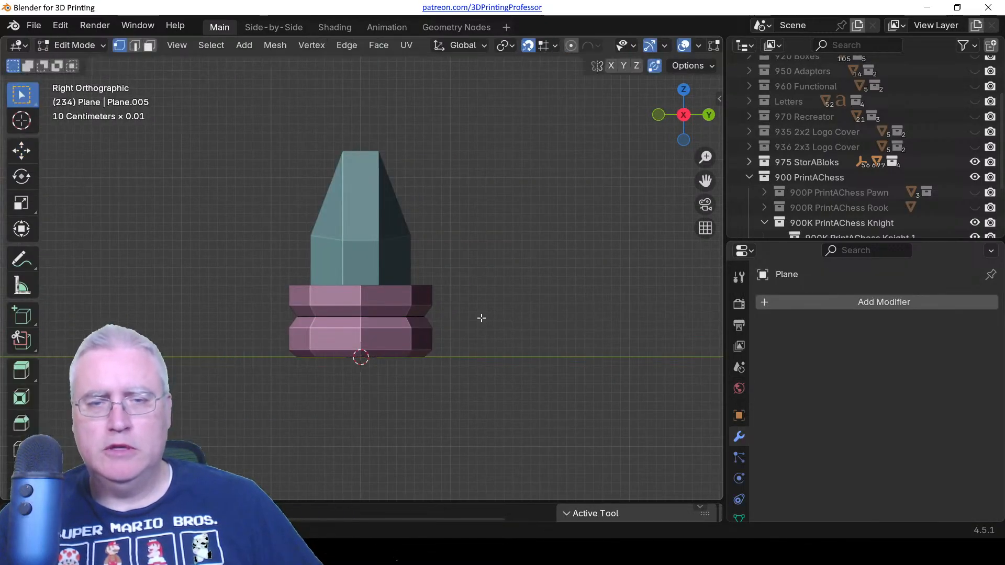
key("KP_1")
key("Tab")
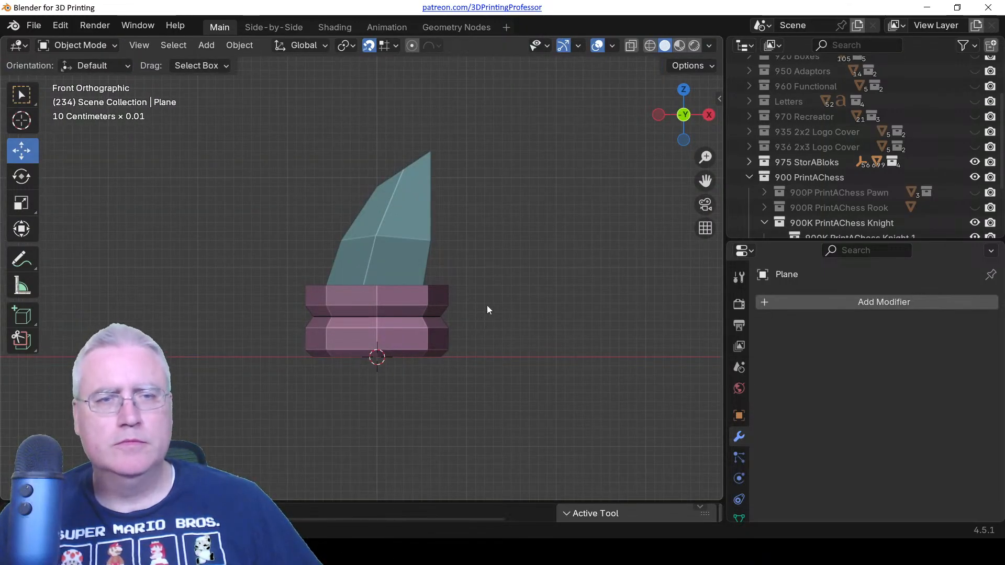
Display the knight model in wireframe shading.
key("z")
left_click(379, 313)
middle_click_drag(291, 202, 385, 281)
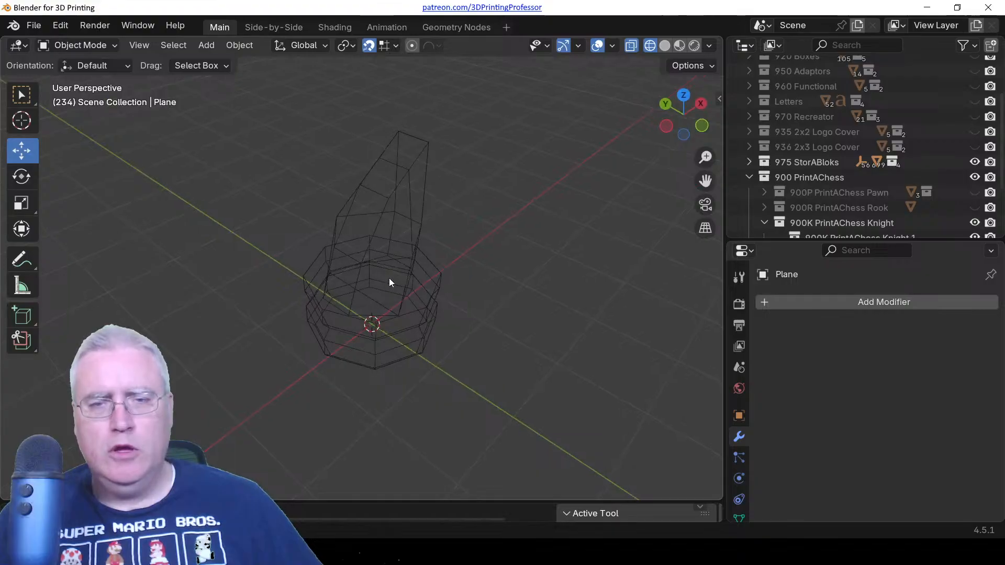
Collapse the Knight Neck and Pawn base.001 entries and rename the knight's empty subcollection as 900K PrintAChess Knight Parts.
scroll(827, 199, "down", 3)
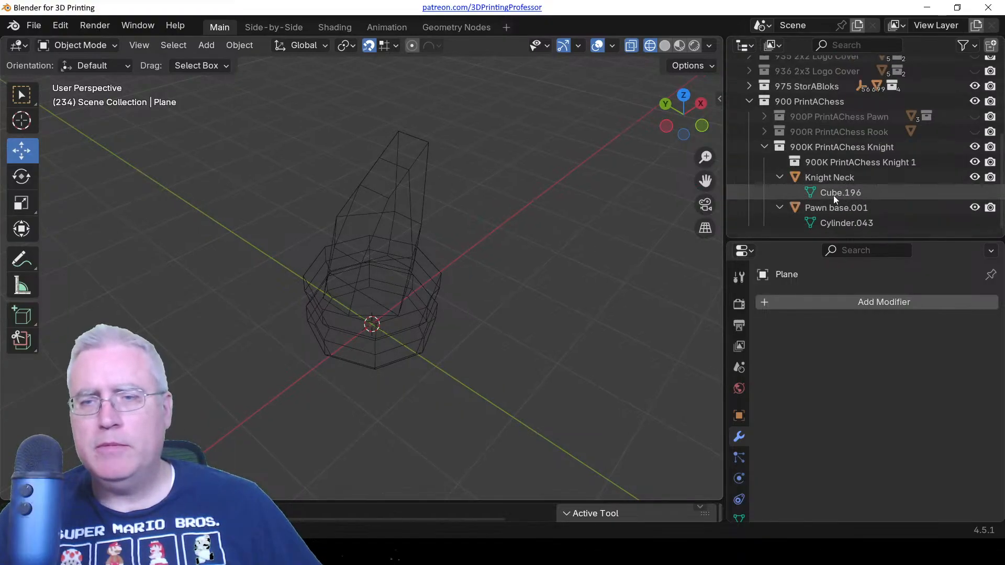
left_click(780, 178)
left_click(779, 208)
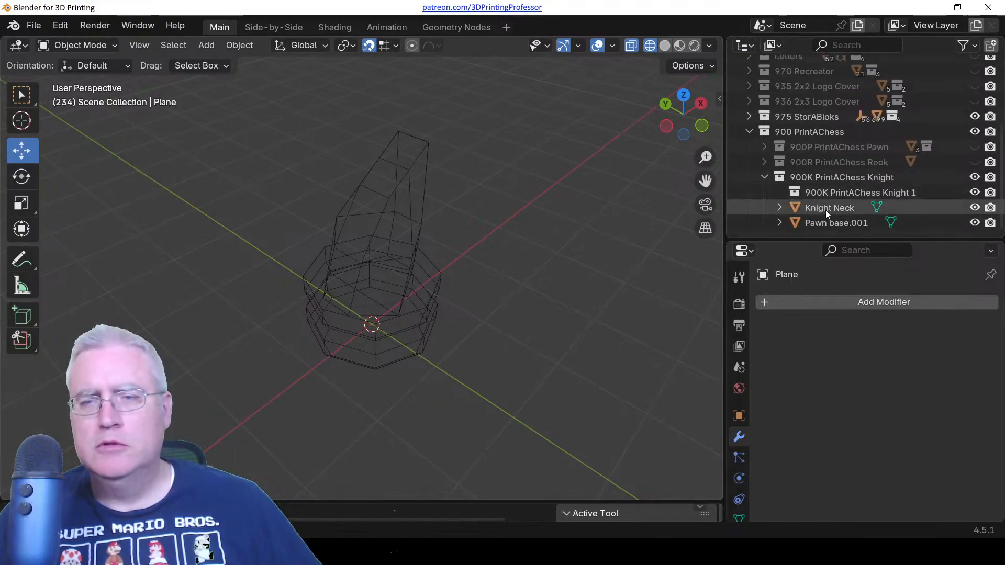
double_click(841, 194)
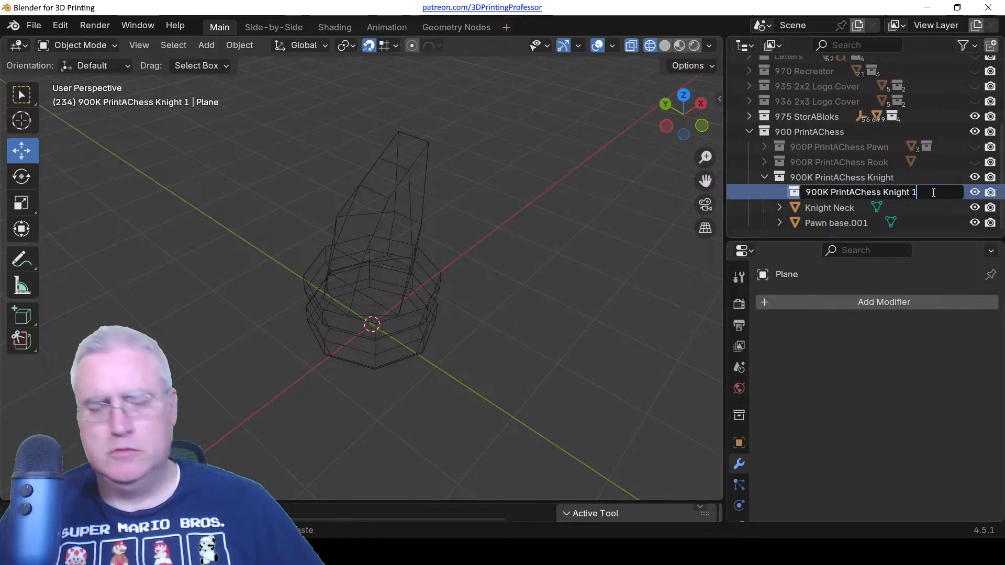
type("Parts")
key("Return")
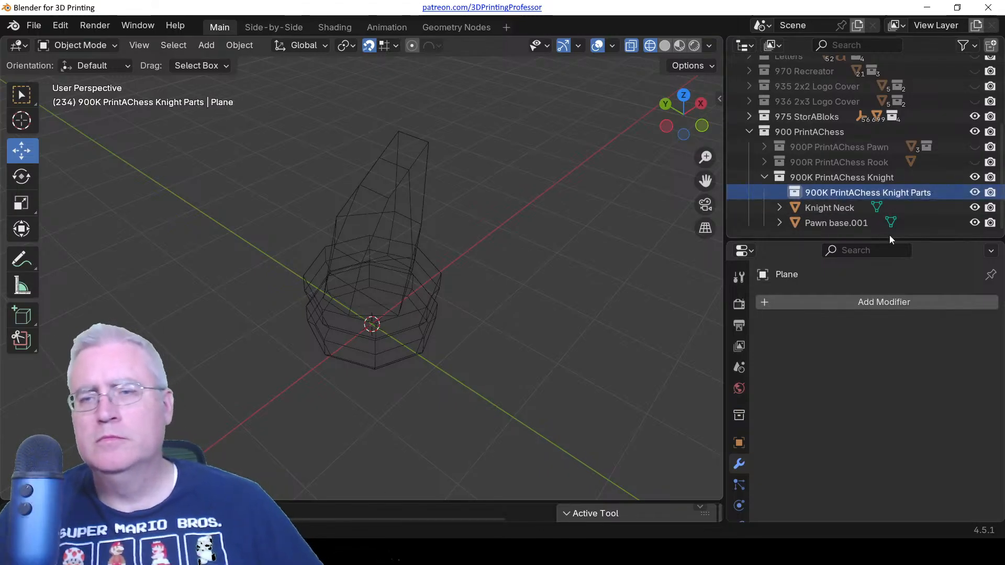
Move Pawn base.001 and Knight Neck into the 900K PrintAChess Knight Parts collection.
left_click(853, 223)
left_click(837, 210, "ctrl")
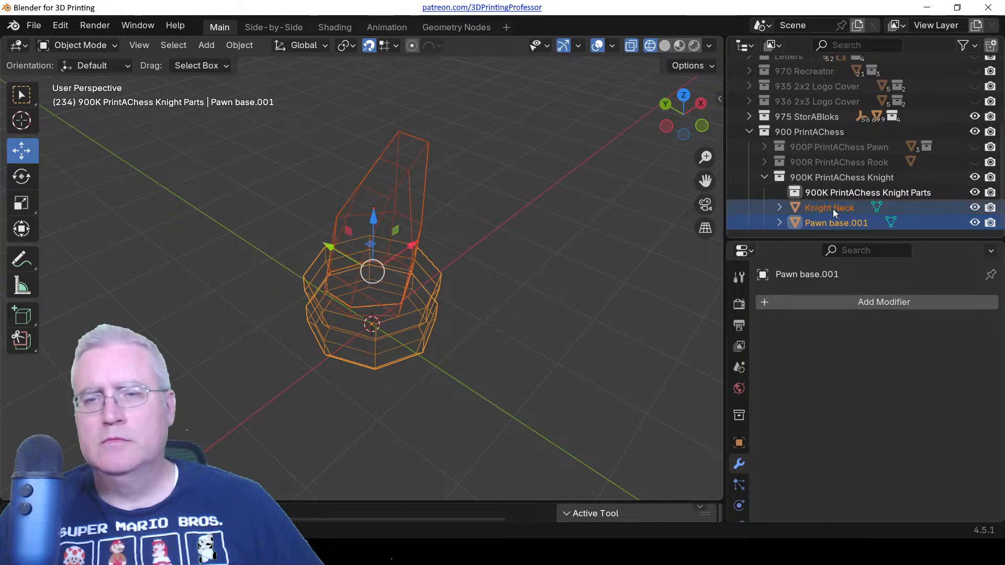
mouse_move(833, 209)
left_mouse_down()
mouse_move(854, 197)
mouse_move(820, 195)
left_mouse_up()
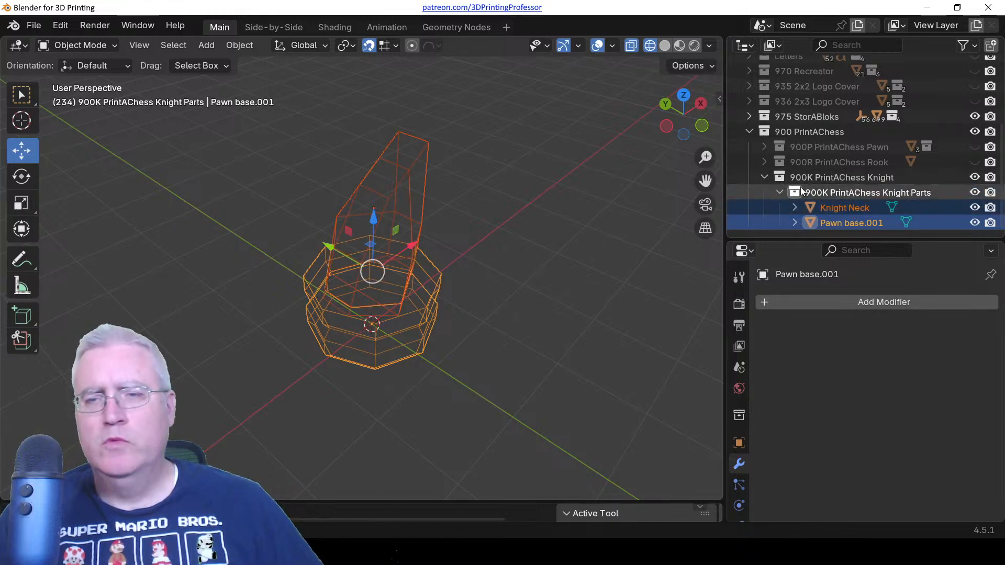
Add a 20 mm plane to the 900K PrintAChess Knight Parts collection.
left_click(801, 190)
key("shift+a")
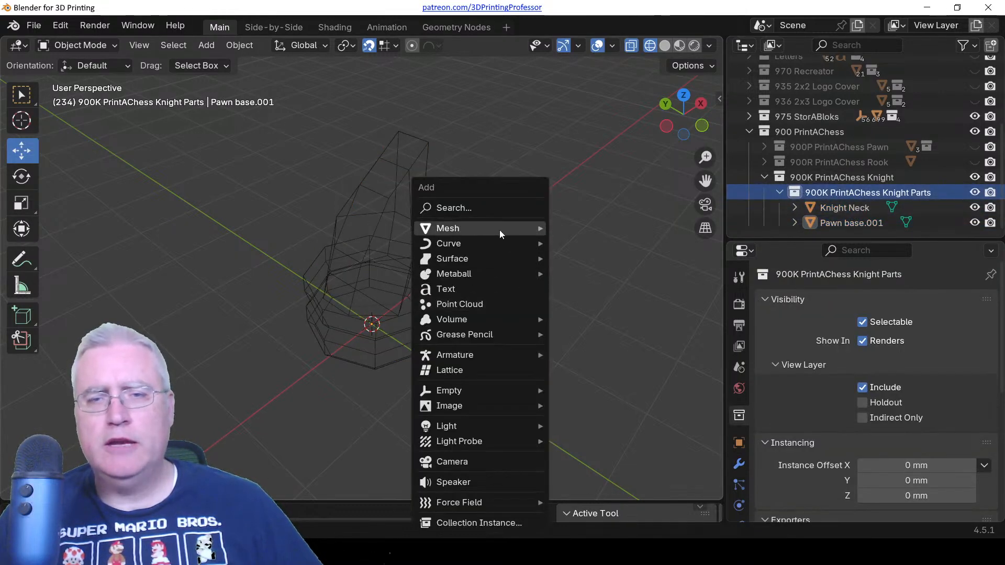
mouse_move(499, 231)
left_click(570, 230)
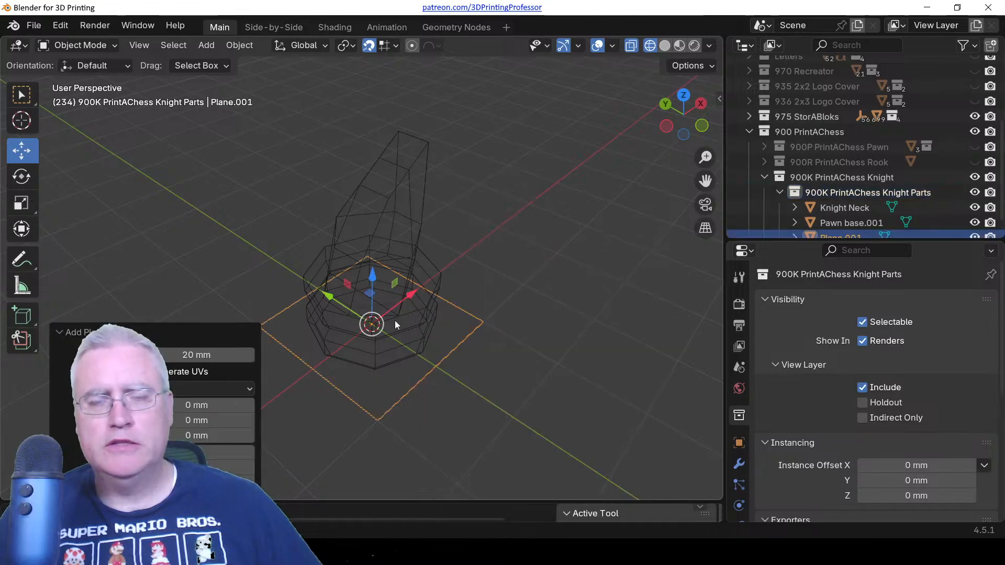
Rotate the new plane's mesh 90° about the X axis so it stands upright facing the front view.
key("KP_1")
key("KP_3")
key("Tab")
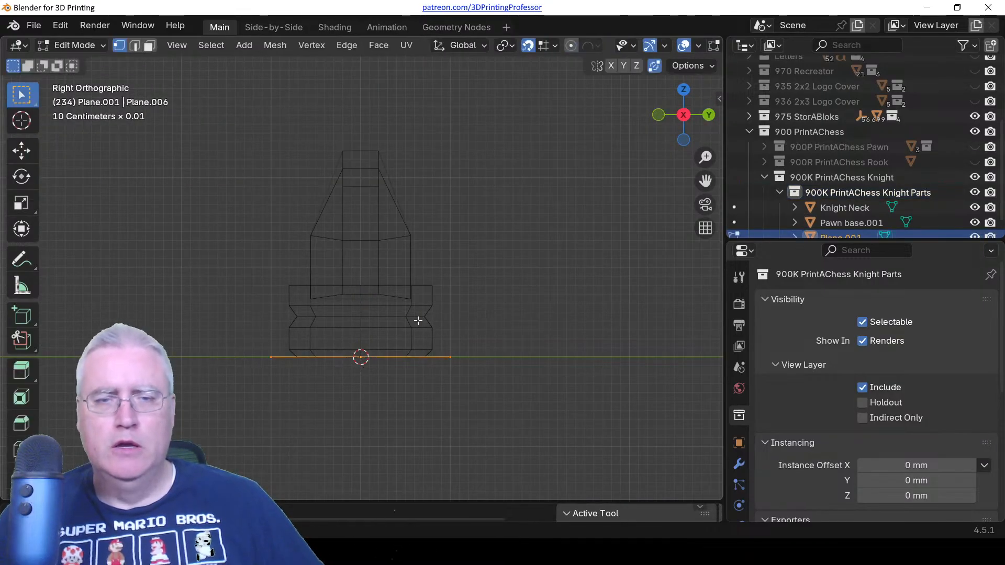
type("r90")
key("Return")
key("KP_1")
key("Tab")
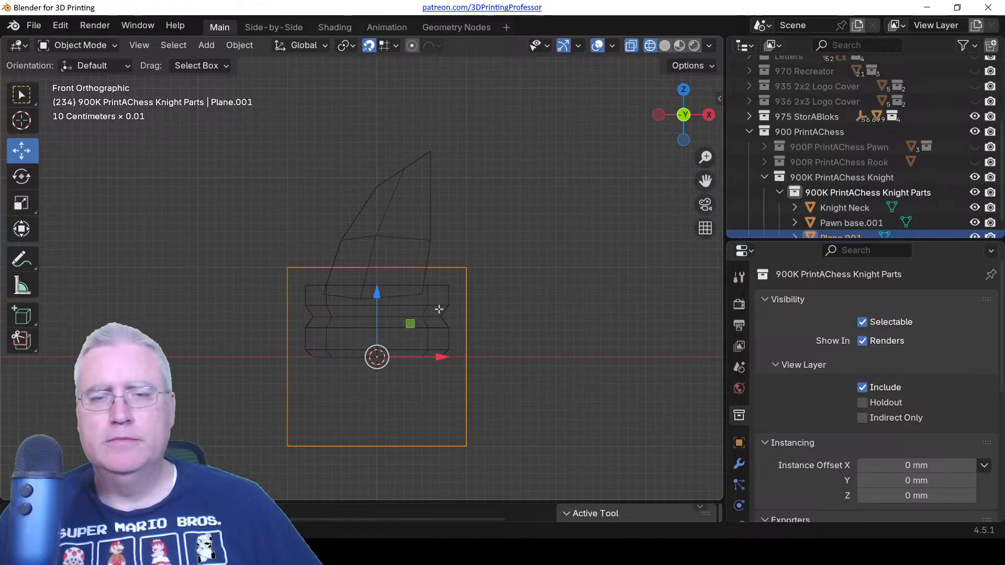
Raise the plane's two upper corners above the neck, moving the right one -3 mm in X and 16 mm in Z.
key("Tab")
left_click(477, 274)
key("g")
left_click(437, 120)
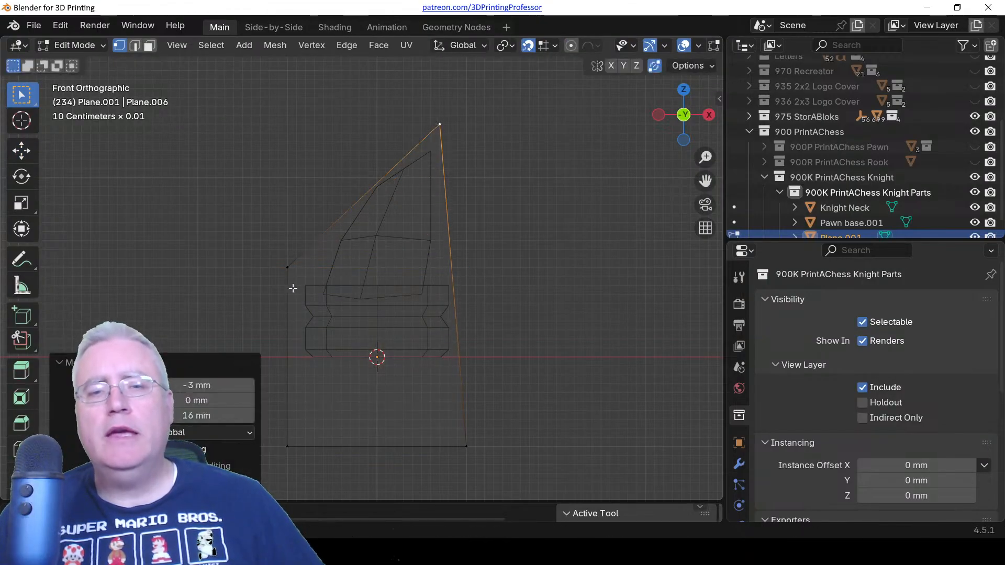
left_click(285, 281)
key("g")
left_click(333, 131)
Raise the plane's two lower corners into the neck, placing the left one just above the neck's middle edge loop.
left_click(469, 446)
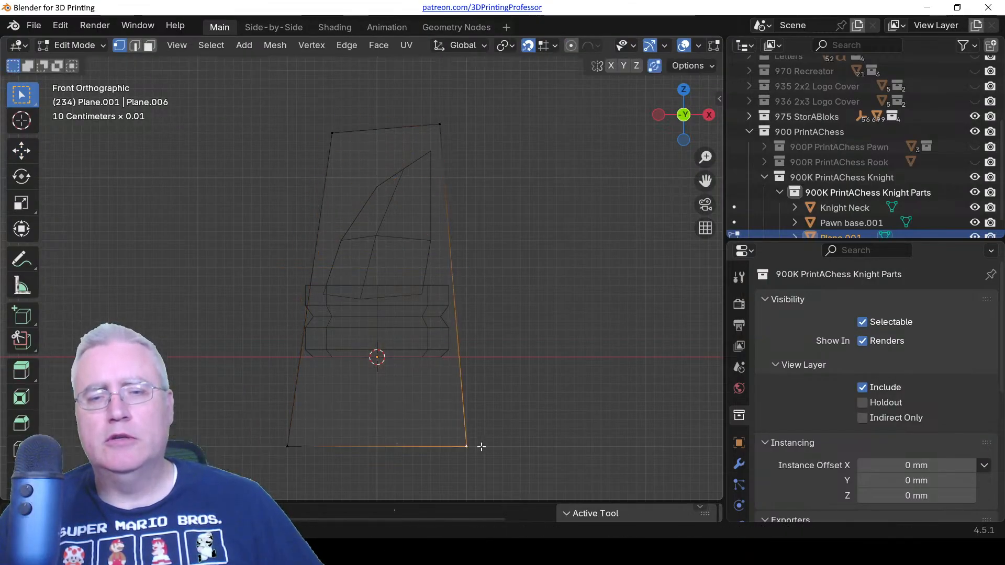
key("g")
left_click(403, 212)
left_click(290, 442)
key("g")
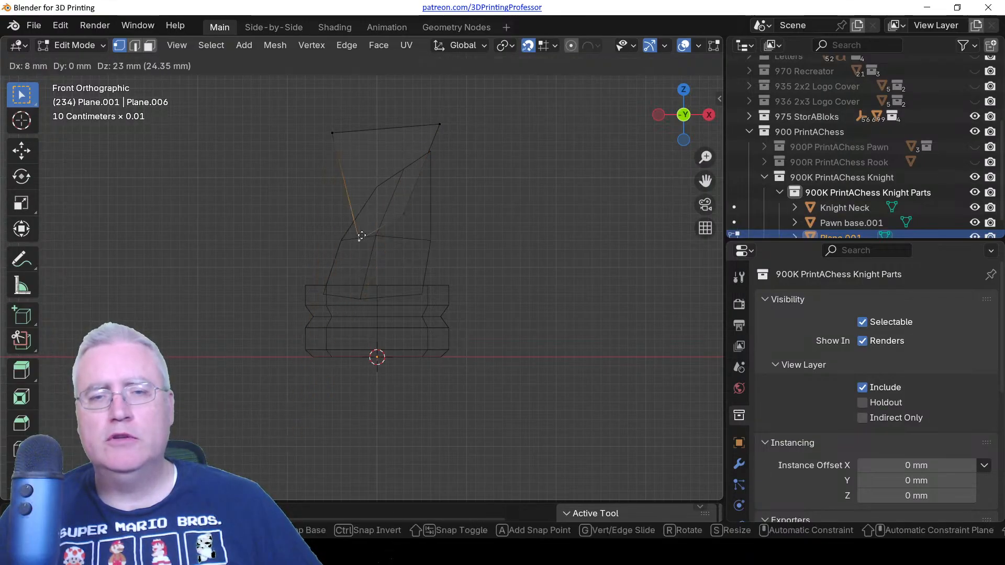
left_click(376, 231)
Adjust the head outline's right side, moving its top corner -1 mm in X and Z and its lower corner 2 mm in X.
left_click(332, 136, "shift")
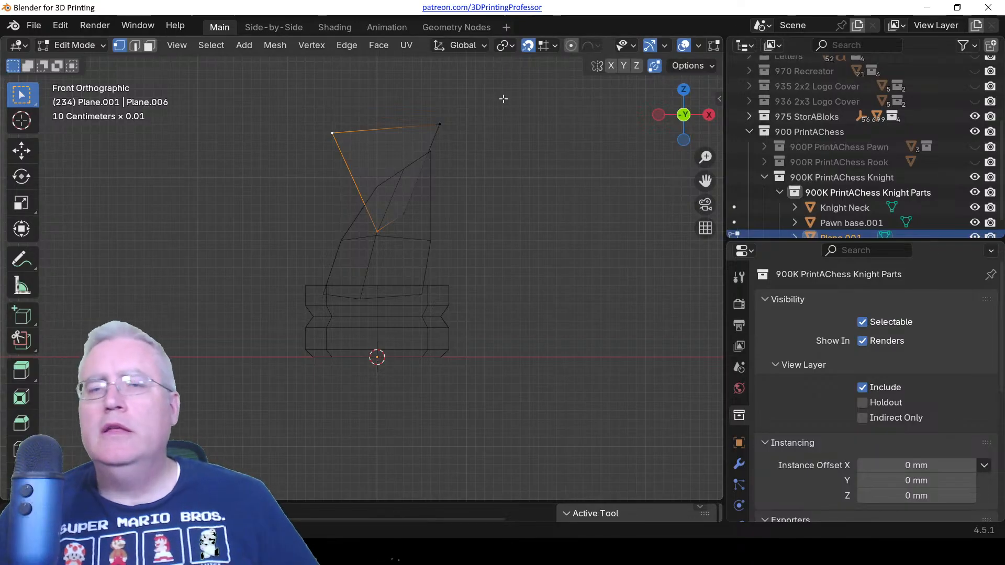
left_click(448, 132)
key("g")
left_click(431, 132)
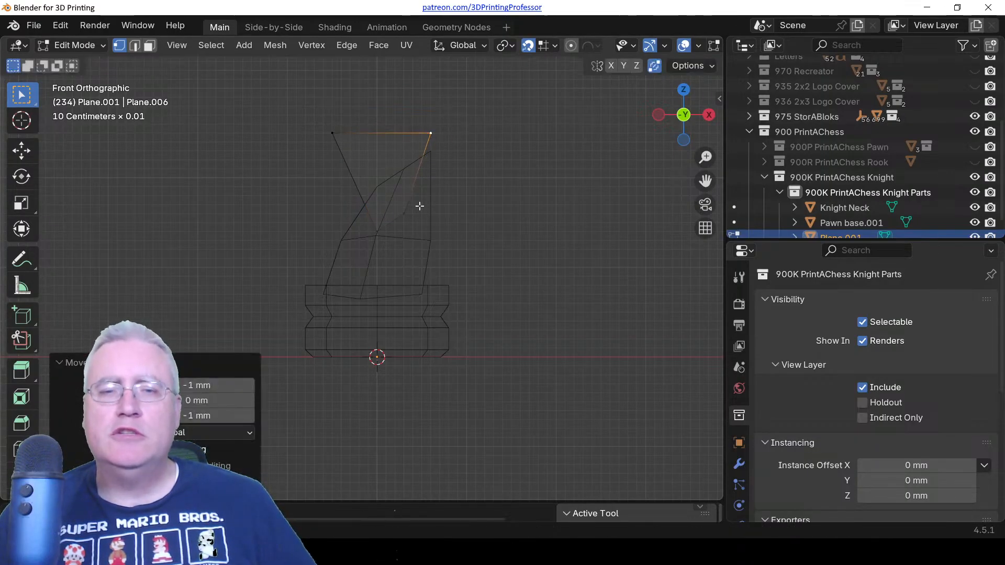
left_click(413, 217)
key("g")
left_click(423, 198)
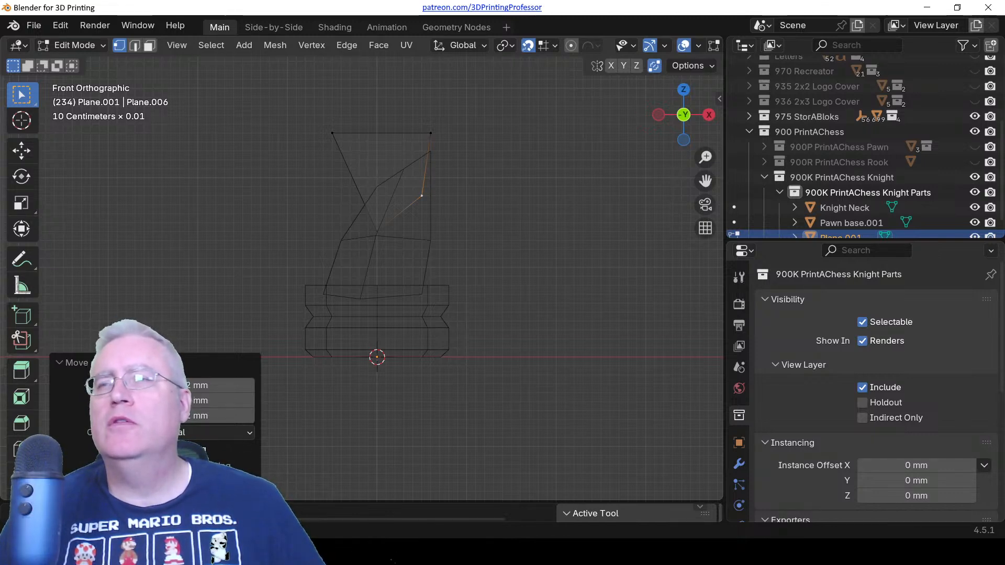
Extrude the head outline's left edge outward by -4.5 mm in X and -1.5 mm in Z.
left_click(333, 149)
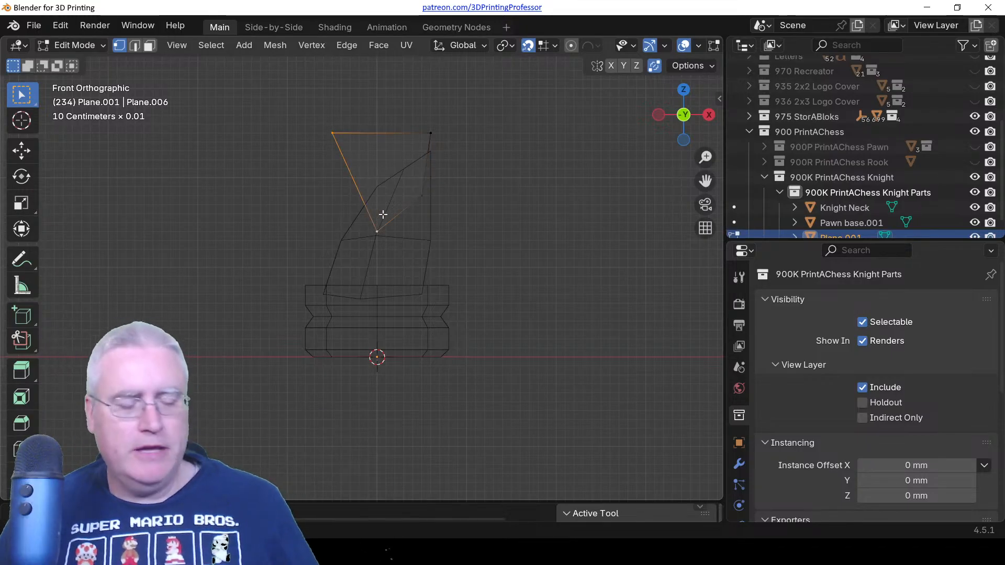
key("e")
left_click(293, 157)
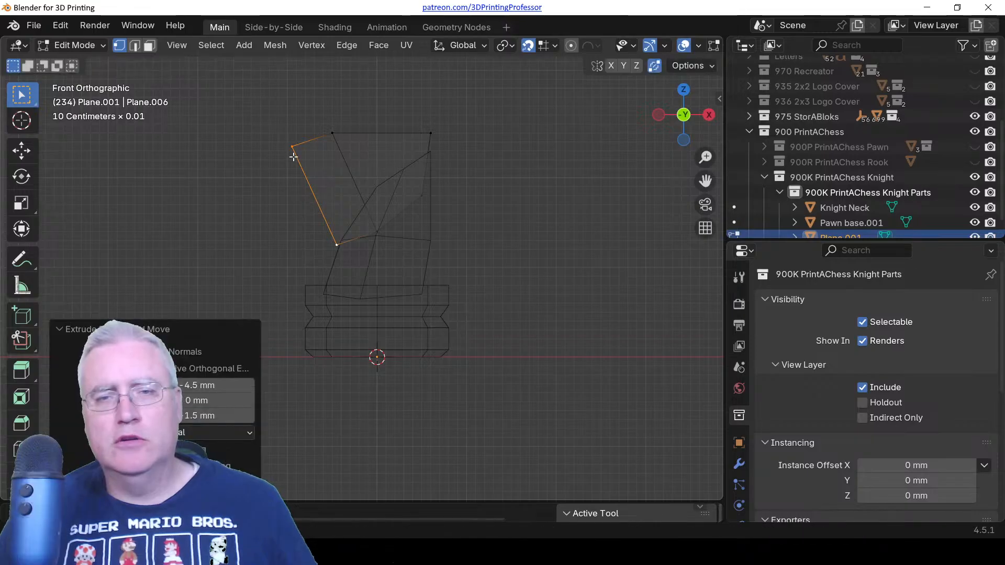
Pull the newly extruded edge's two vertices in toward the neck, moving the lower one 2.5 mm in X and -1.5 mm in Z.
left_click(294, 154)
key("g")
left_click(308, 166)
left_click(340, 246)
key("g")
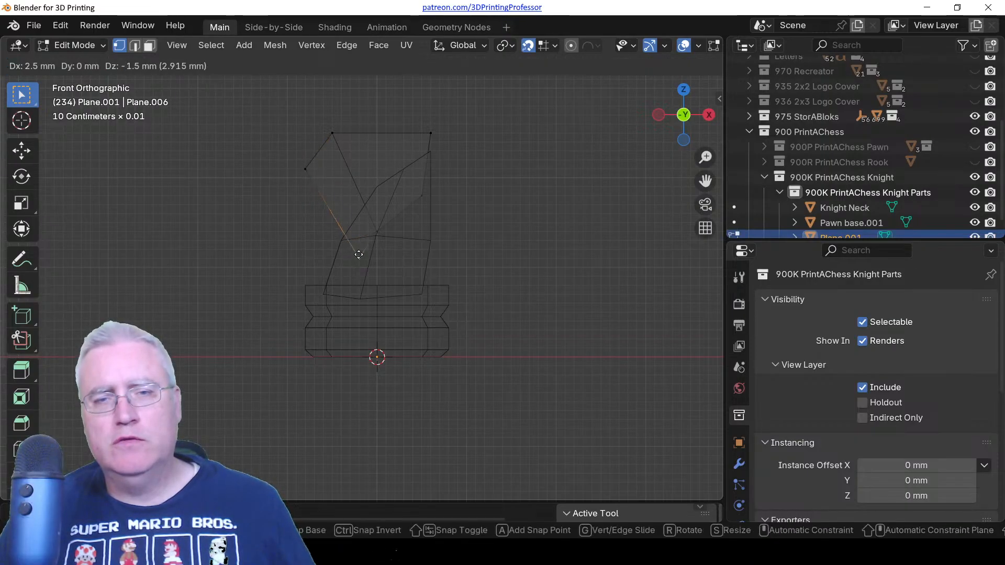
left_click(359, 255)
Move the head outline's lower middle vertex 2 mm in X and -2 mm in Z, and nudge the lower vertex beside it slightly up and outward.
left_click(376, 231)
key("g")
left_click(394, 246)
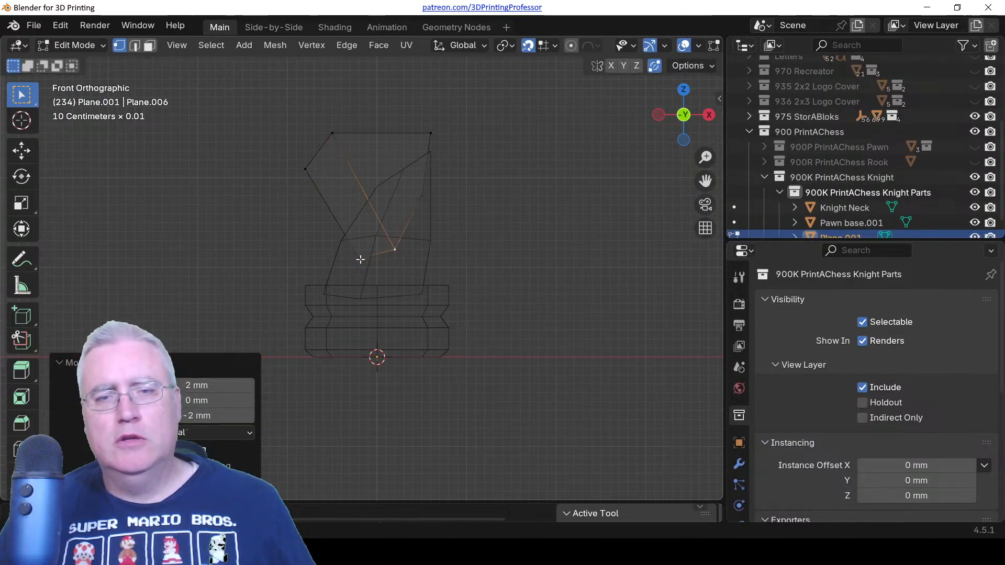
left_click(360, 259)
key("g")
left_click(355, 247)
Extrude the outline's left edge outward and pull its two new vertices inward, the lower one 3.5 mm in X and 1.5 mm in Z.
left_click(307, 173, "shift")
key("e")
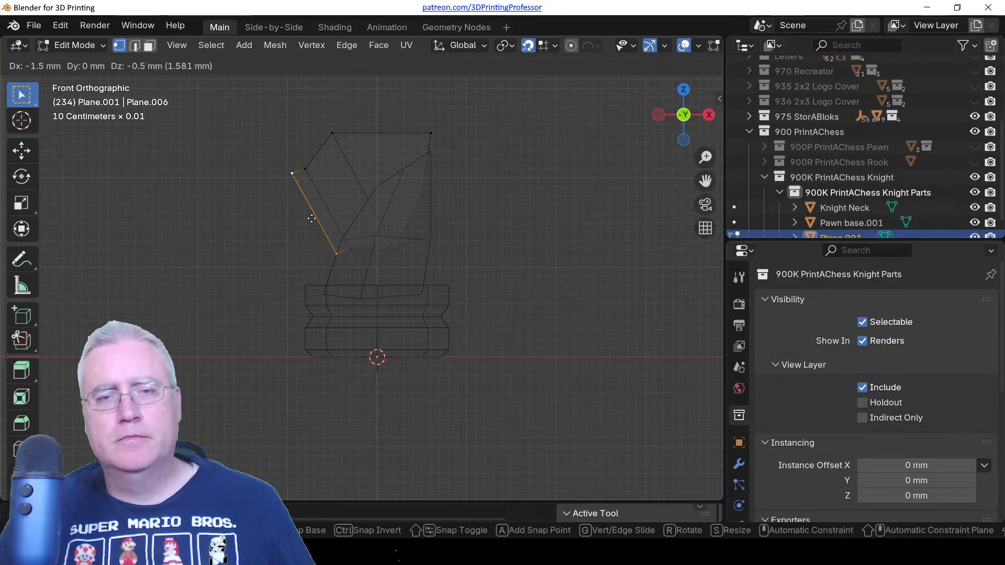
left_click(254, 249)
left_click(230, 208)
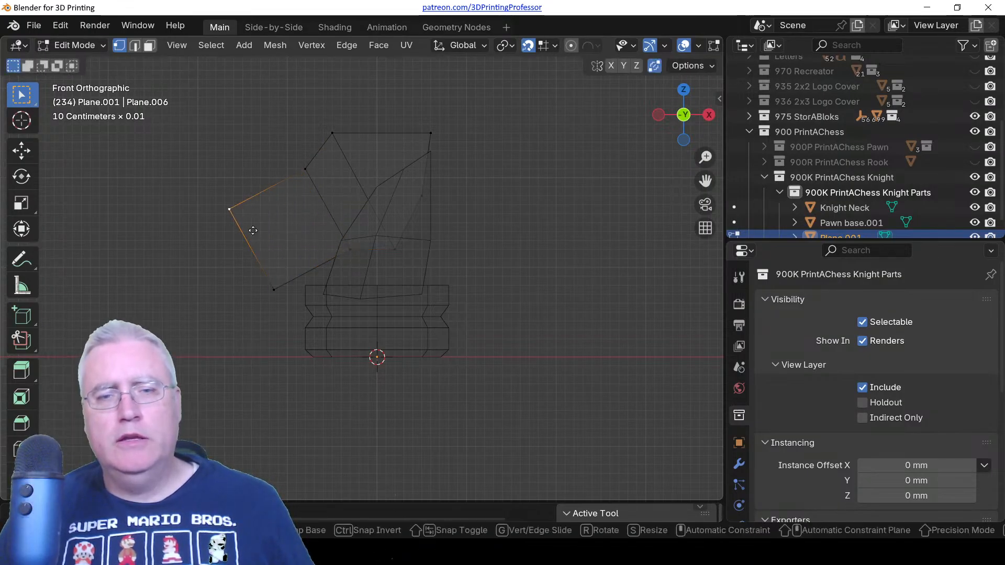
key("g")
left_click(292, 261)
left_click(273, 288)
key("g")
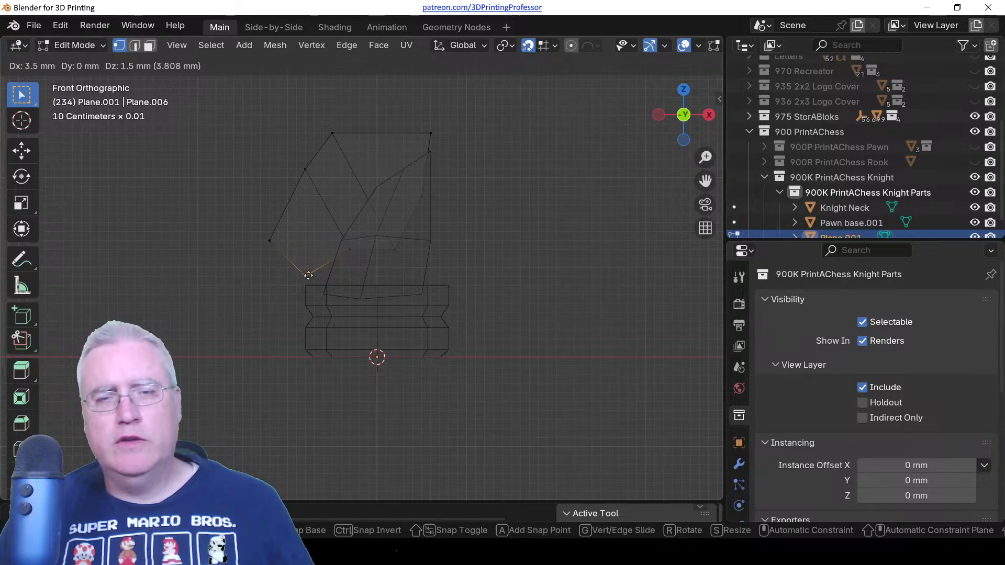
left_click(308, 276)
Extrude the left edge into a muzzle section and pull in its end vertices, moving the upper one 3 mm in X and -1 mm in Z.
left_click(282, 250, "shift")
key("e")
left_click(239, 282)
left_click(267, 318)
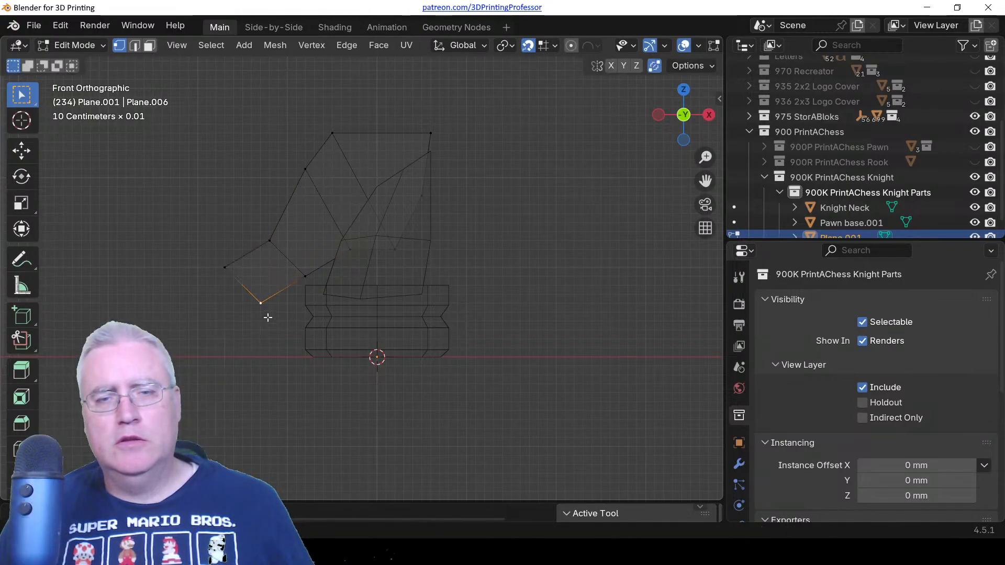
key("g")
left_click(301, 318)
left_click(224, 270)
key("g")
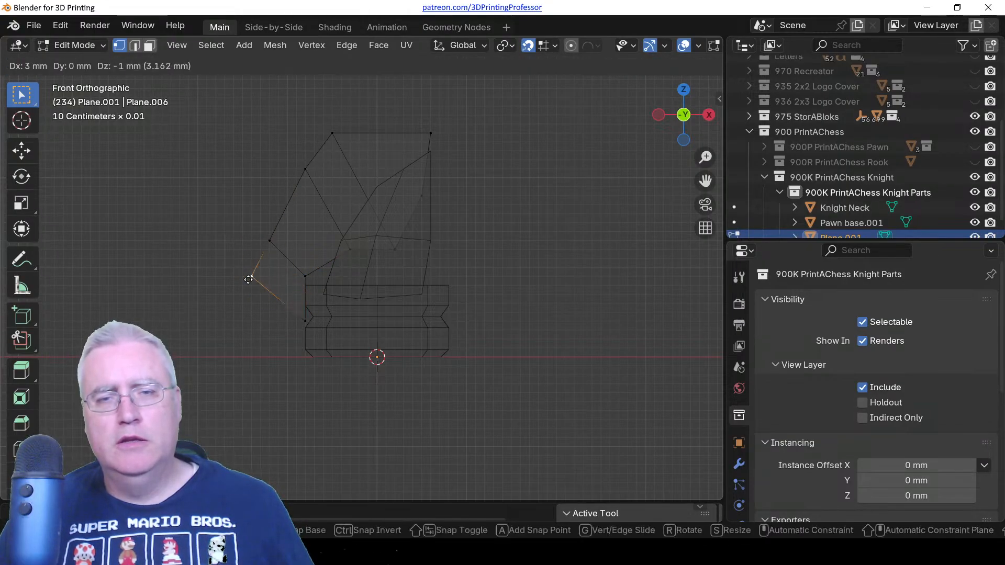
left_click(251, 276)
Refine the muzzle's underside, raising its lower end vertex and shifting the throat vertex 1 mm in X.
left_click(306, 319)
key("g")
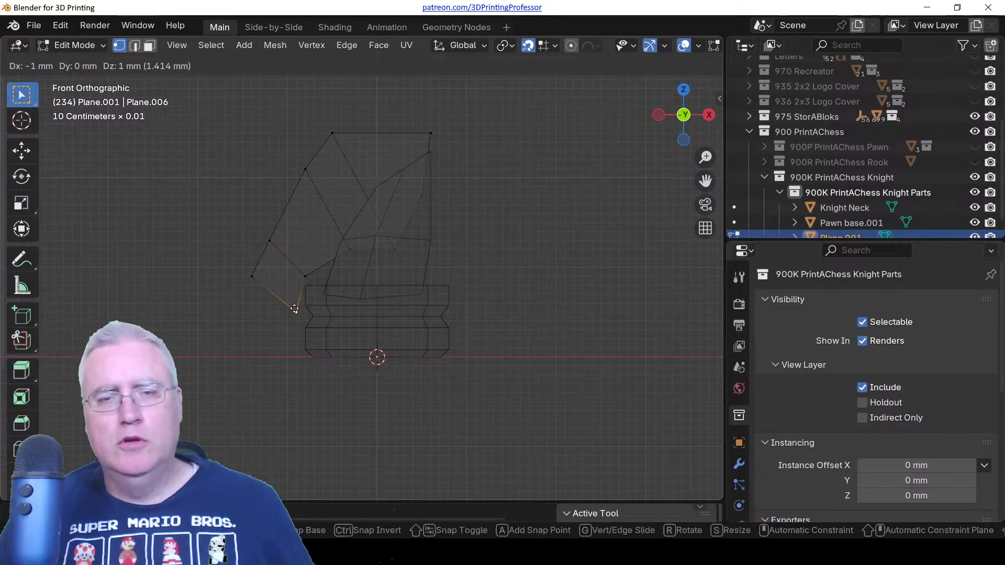
left_click(296, 304)
left_click(306, 276)
key("g")
left_click(314, 275)
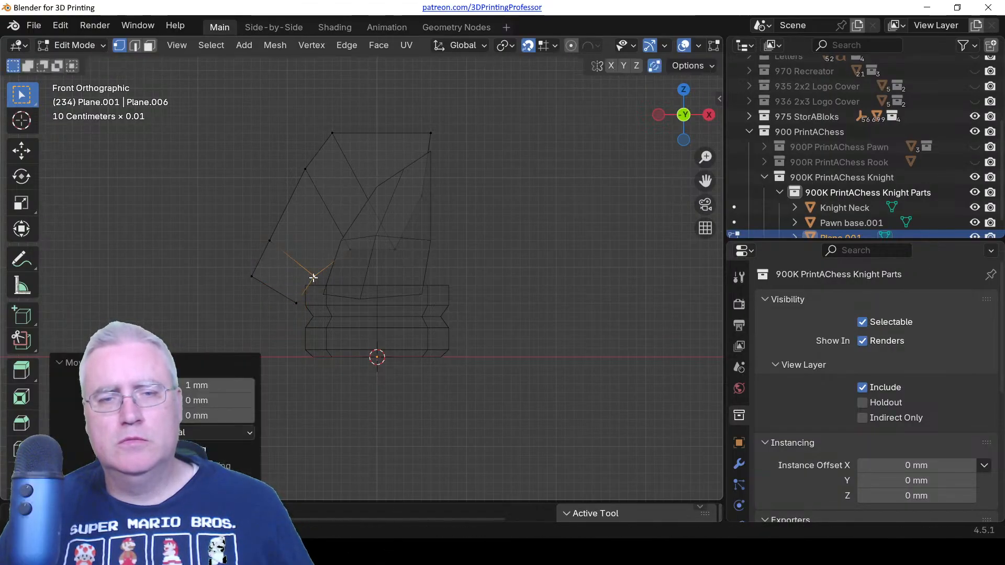
left_click(296, 302)
key("g")
left_click(307, 298)
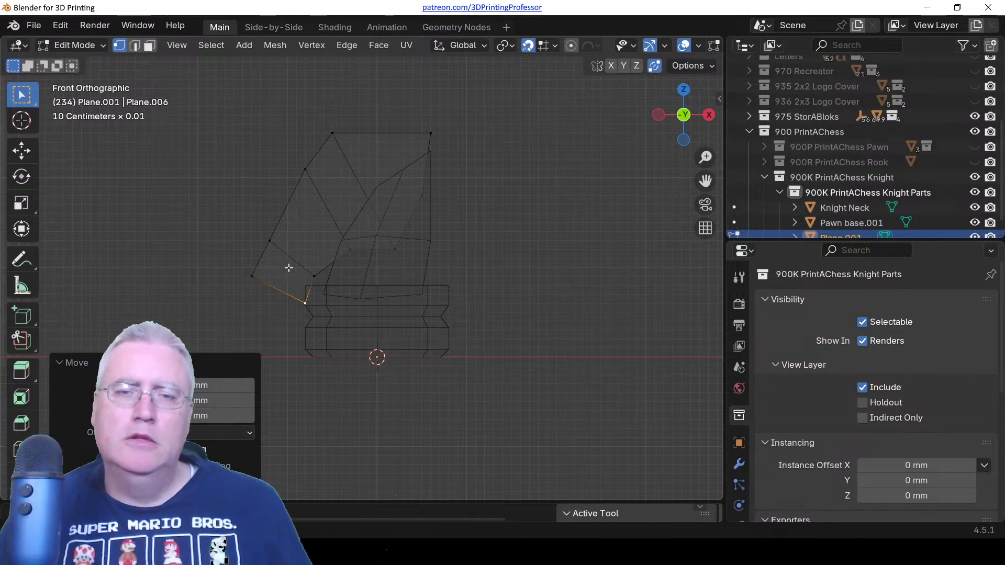
Move the head's crown vertex back and slightly up, and the forehead vertex 2 mm in X and 2 mm in Z.
left_click(322, 132)
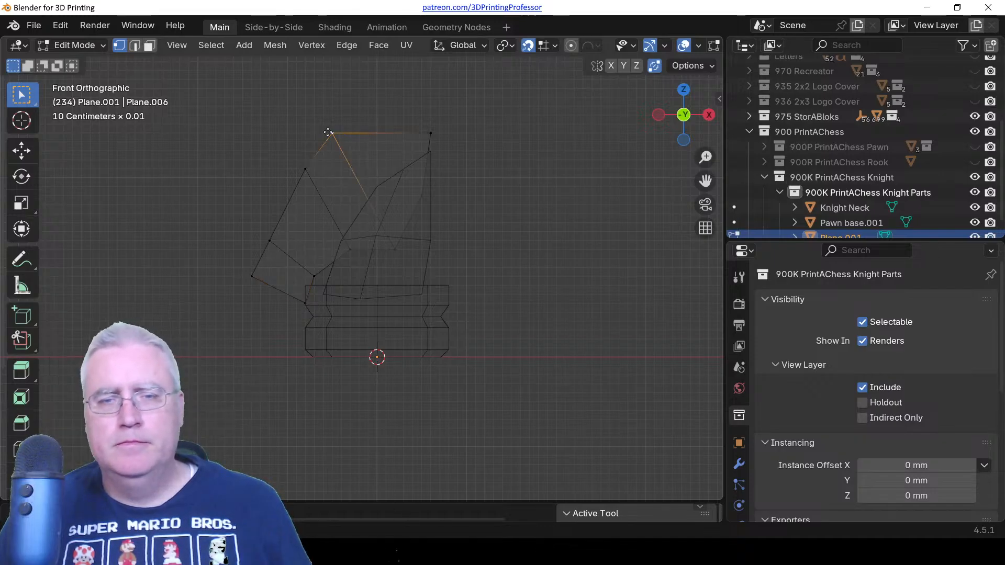
key("g")
left_click(367, 123)
left_click(311, 173)
key("g")
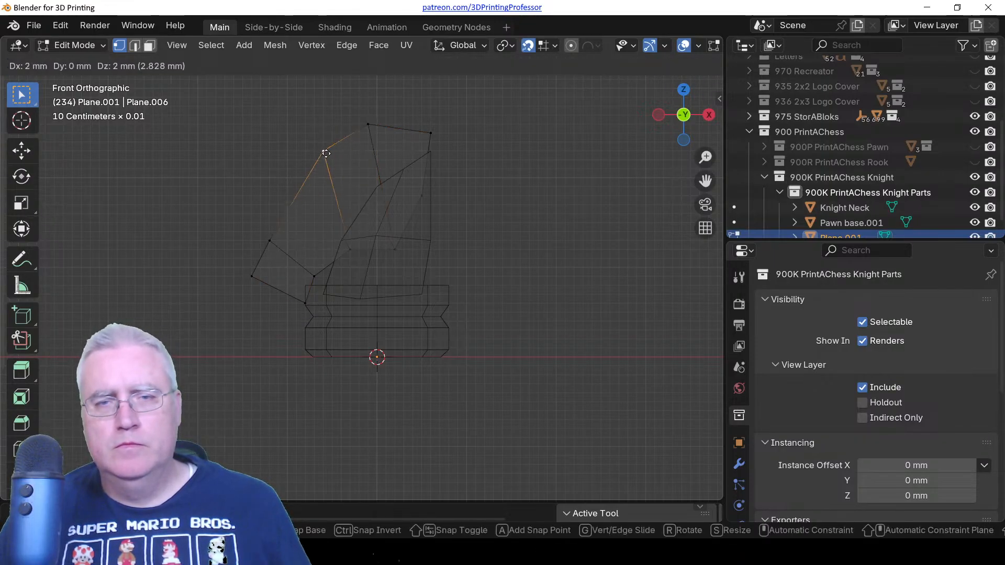
left_click(319, 169)
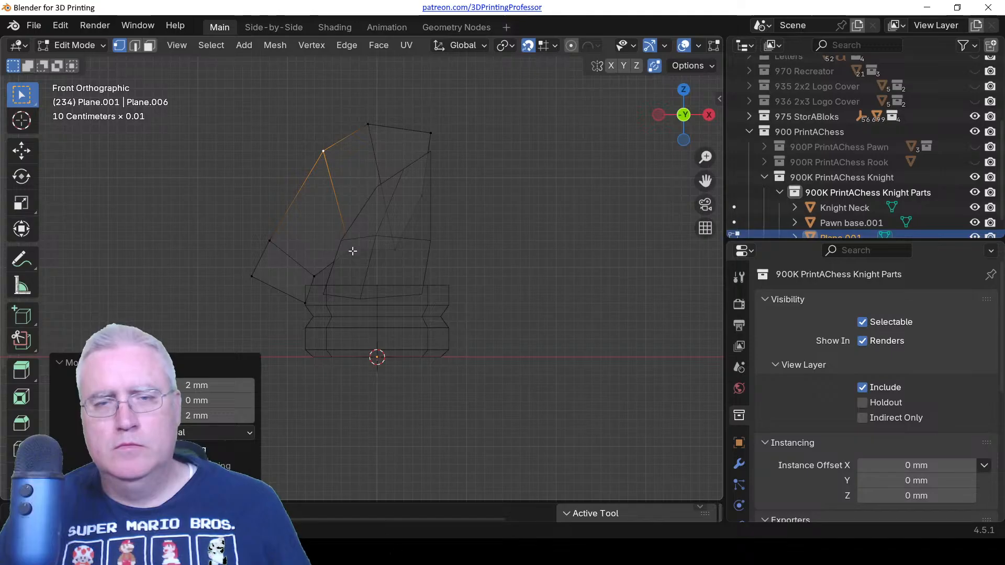
Raise the head's two lower middle vertices inside the neck, moving the right one 1 mm in X and 1 mm in Z.
left_click(348, 240)
key("g")
left_click(353, 243)
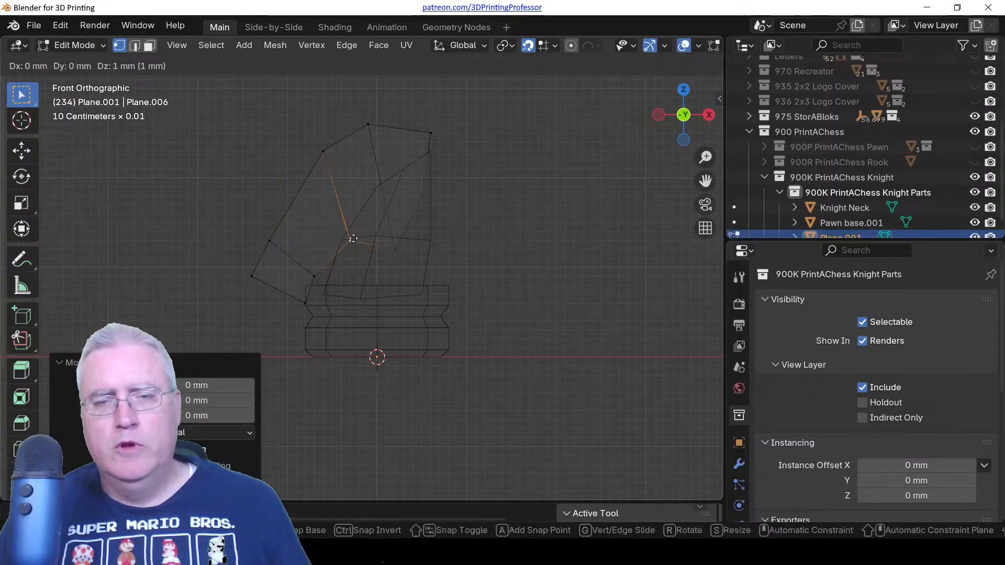
left_click(392, 250)
key("g")
left_click(402, 239)
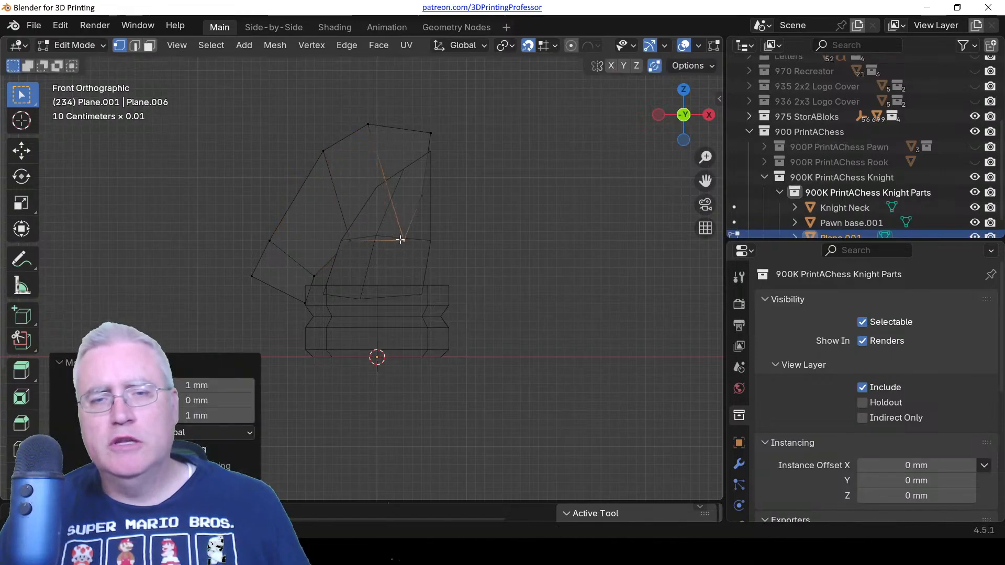
Shorten the muzzle by raising the edge between nose bridge and throat and moving the end edge 1 mm in X and 2.5 mm in Z.
left_click(280, 242)
left_click(314, 276, "shift")
key("g")
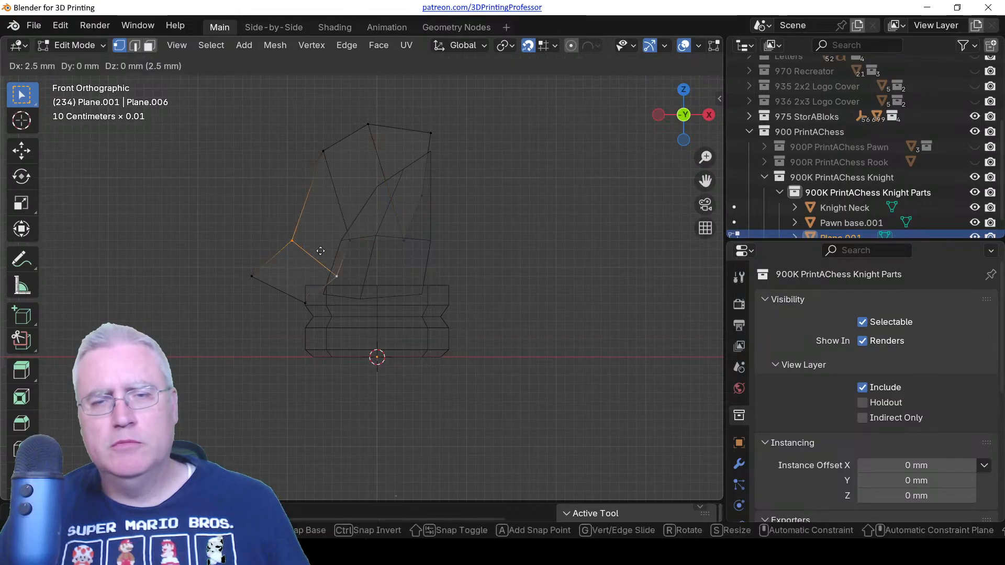
left_click(303, 228)
left_click(261, 281)
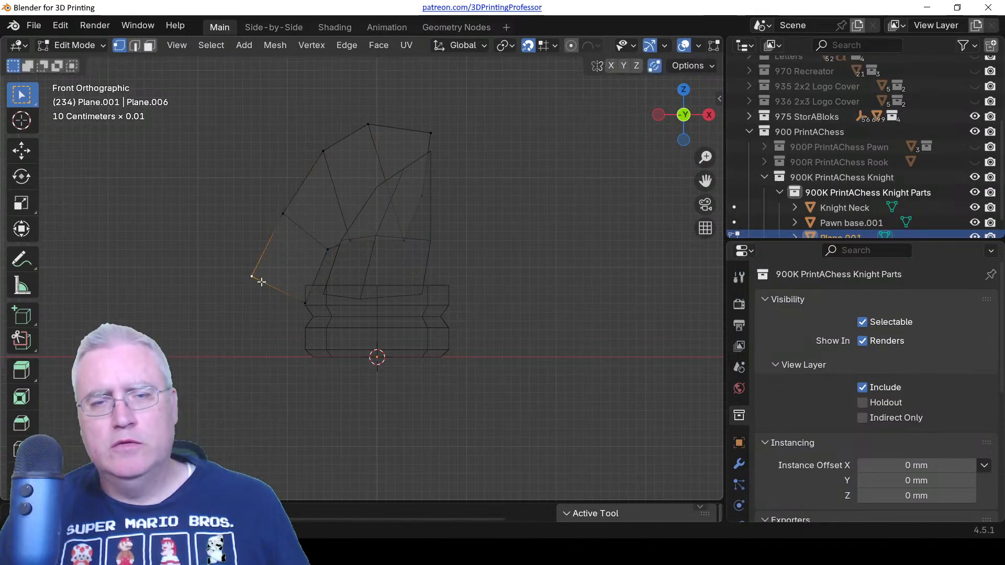
key("g")
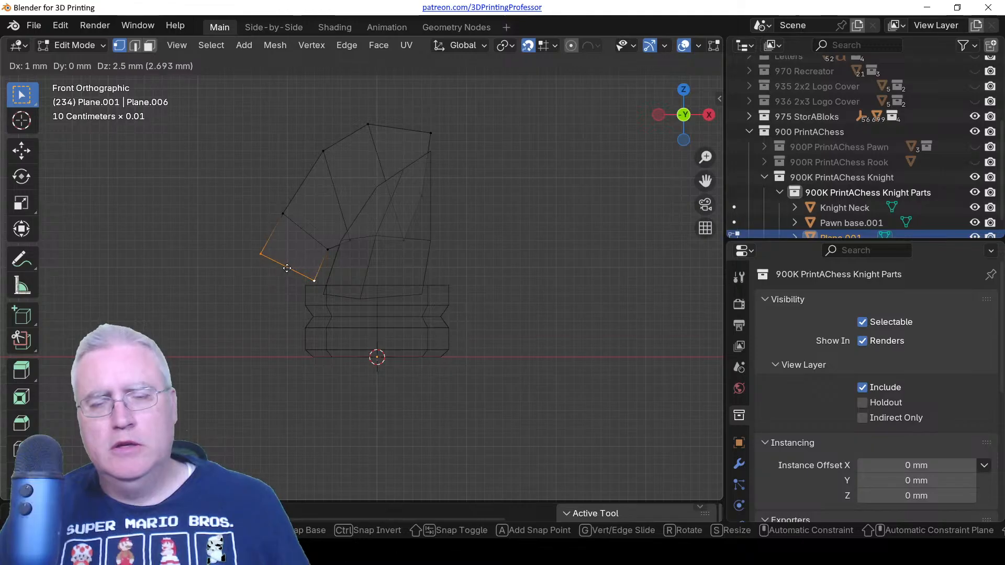
left_click(287, 268)
Reshape the top profile, shifting the nose bridge inward, the forehead 1 mm in X and -1 mm in Z, and the crown 2 mm and -1 mm.
left_click(294, 213)
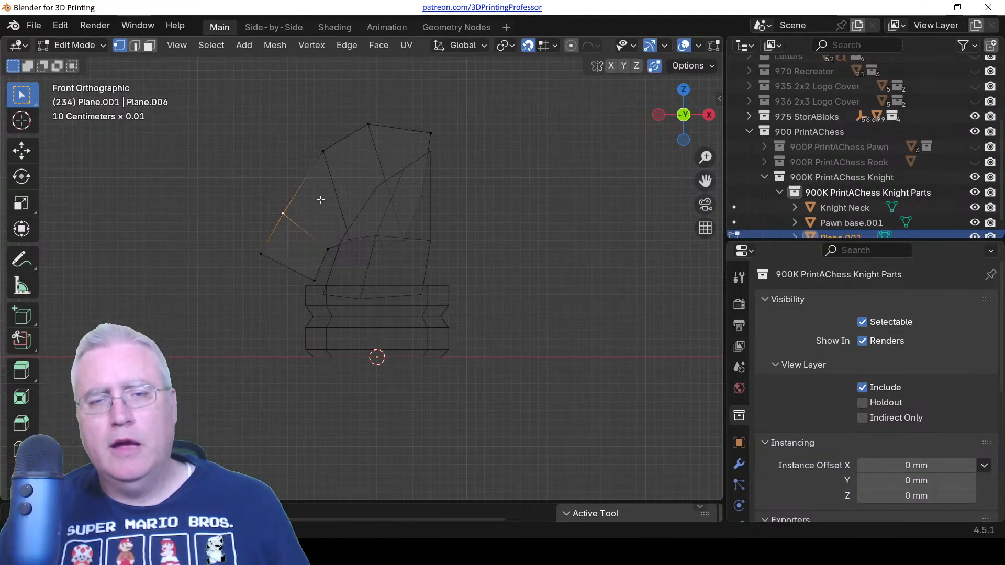
key("g")
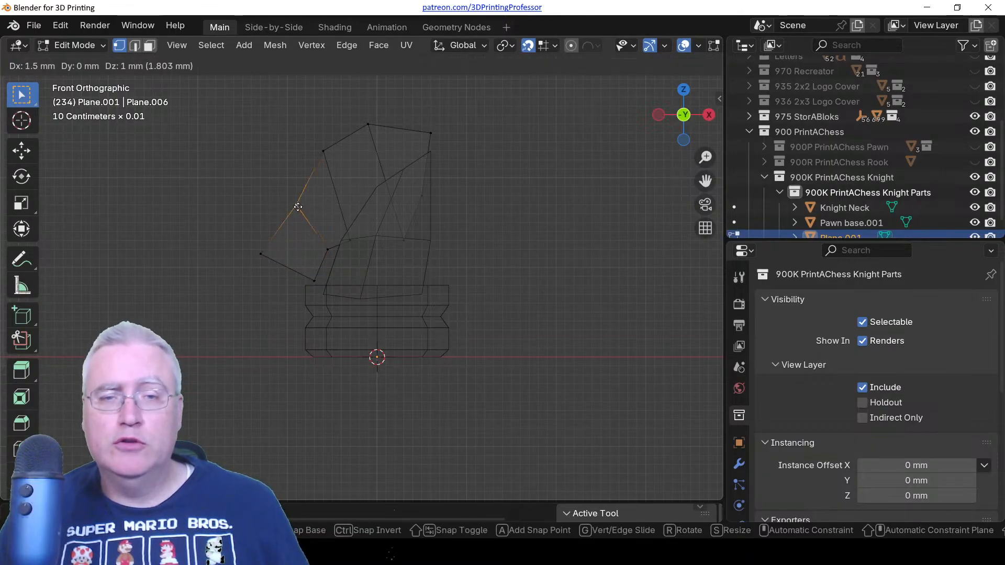
left_click(298, 210)
left_click(321, 153)
key("g")
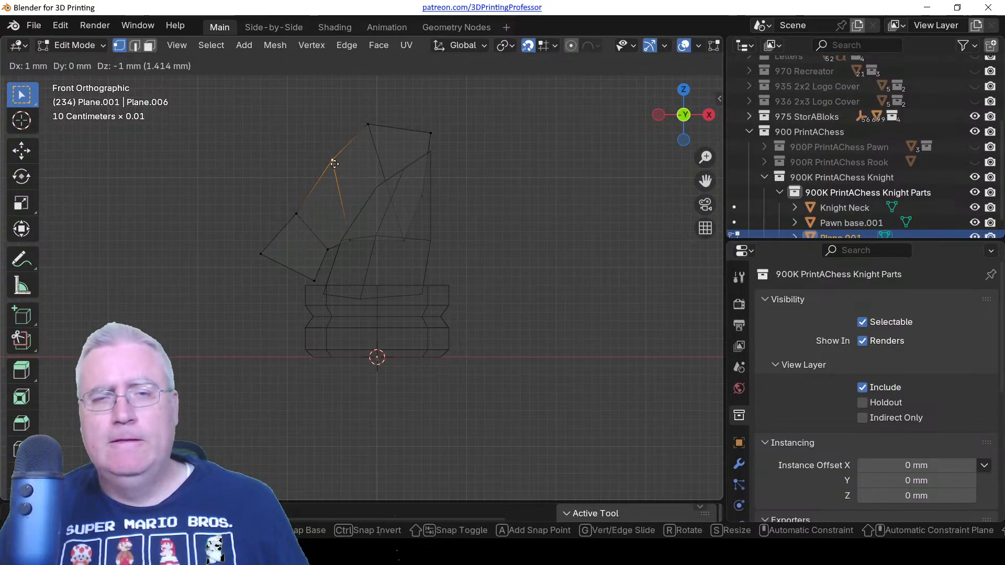
left_click(358, 136)
left_click(366, 132)
key("g")
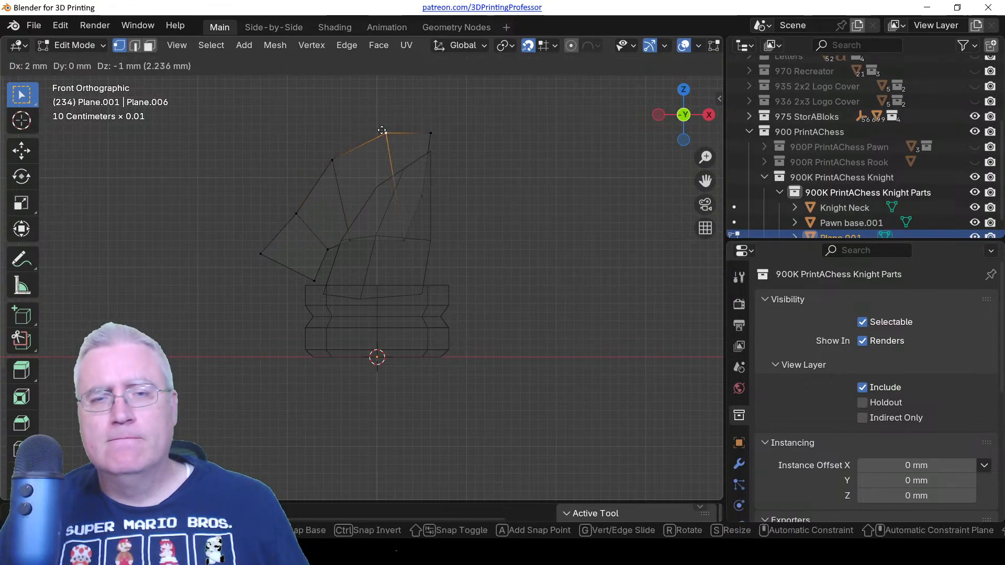
left_click(382, 130)
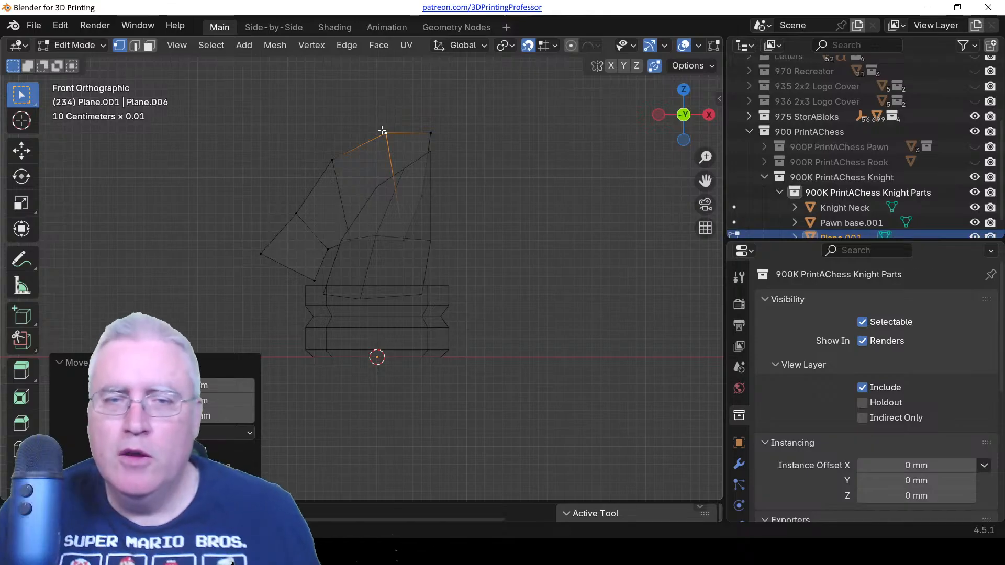
Move the muzzle's upper end vertex 3 mm in X and 0.5 mm in Z, and shift it back -1 mm in X.
left_click(264, 254)
key("g")
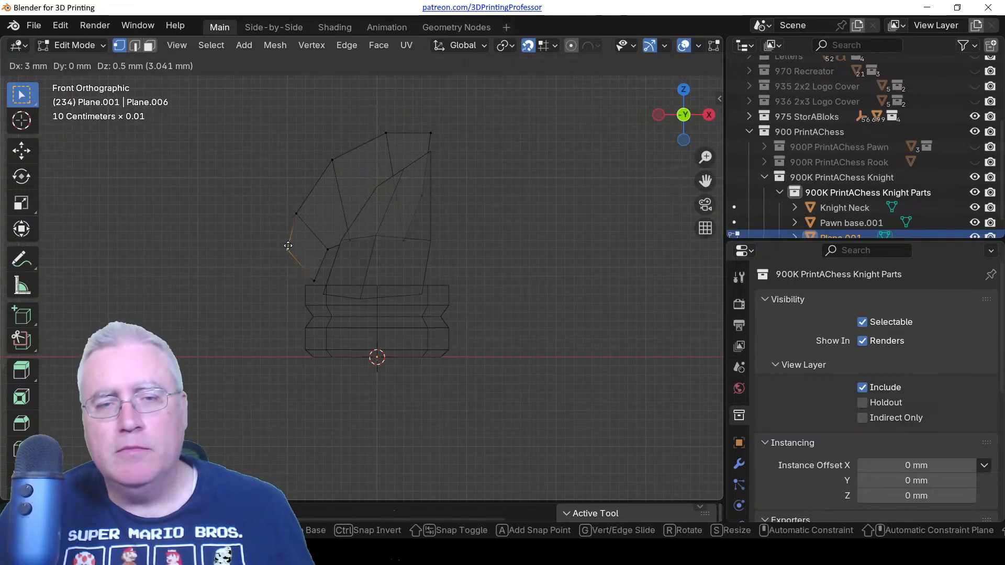
left_click(288, 247)
key("g")
left_click(280, 250)
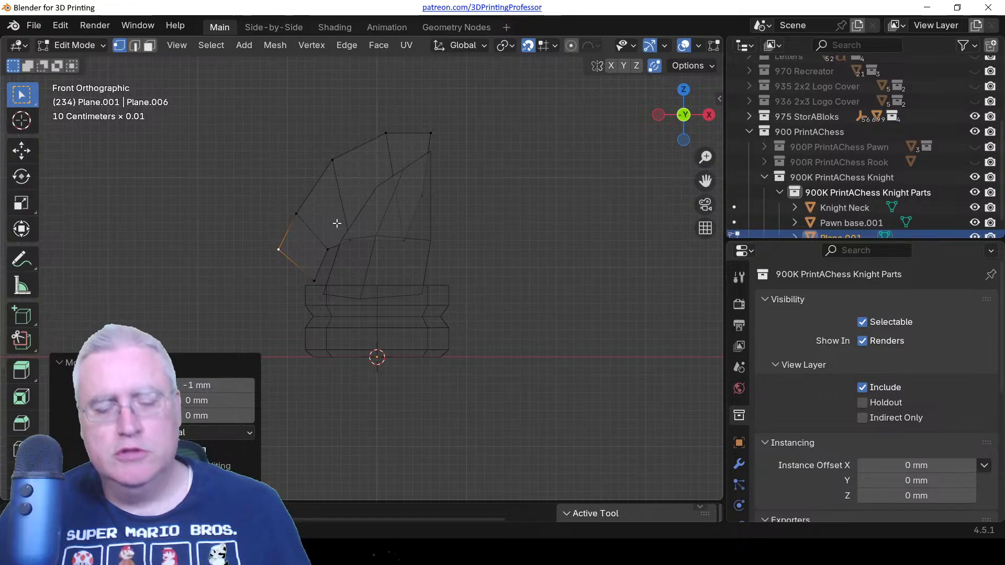
Extrude the whole head outline 3 mm in Y and move the opposite side -3 mm in Y to centre it on the neck.
key("a")
key("KP_7")
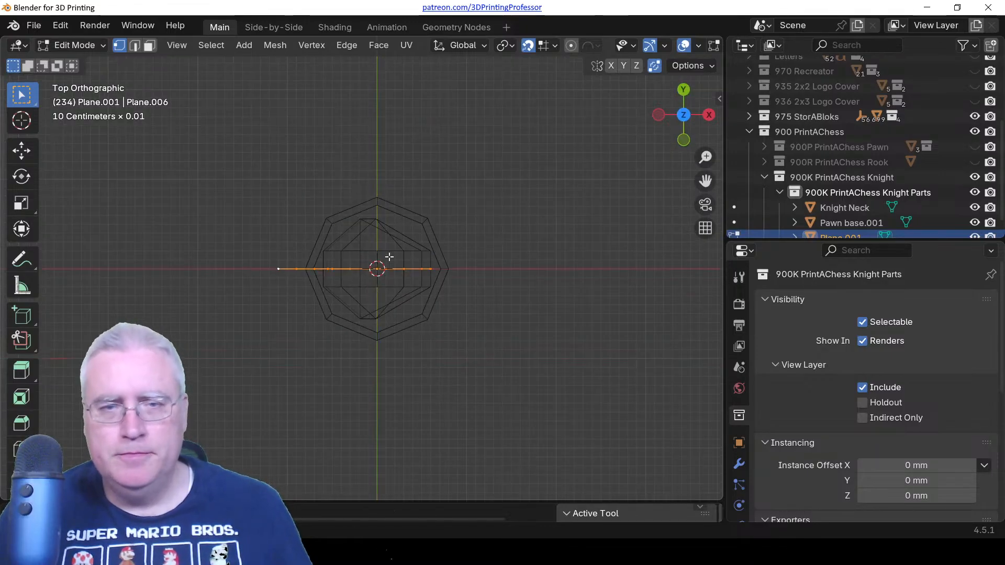
type("e3")
key("Return")
left_click_drag(246, 258, 467, 303)
key("g")
key("y")
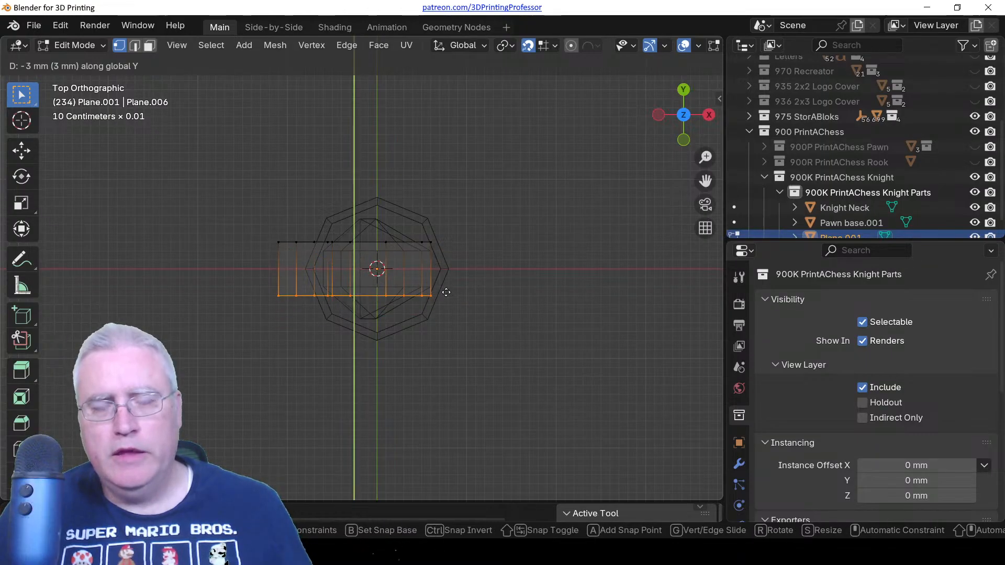
key("Return")
Add a centred loop cut along the length of the head's sides and scale it 1.674 in Y to bulge the cheeks.
key("KP_1")
key("ctrl+r")
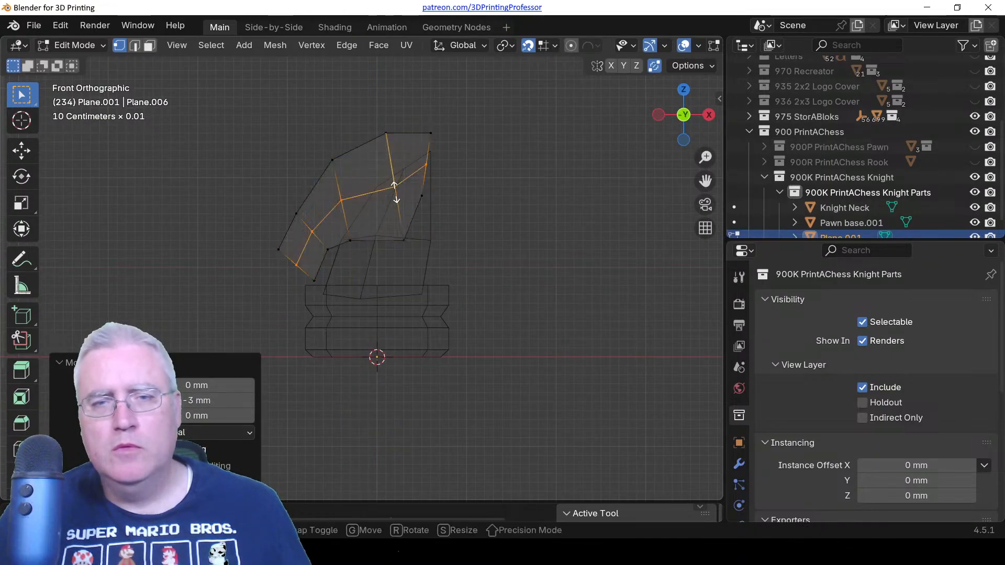
left_click(388, 184)
right_click(387, 183)
key("KP_7")
key("s")
key("y")
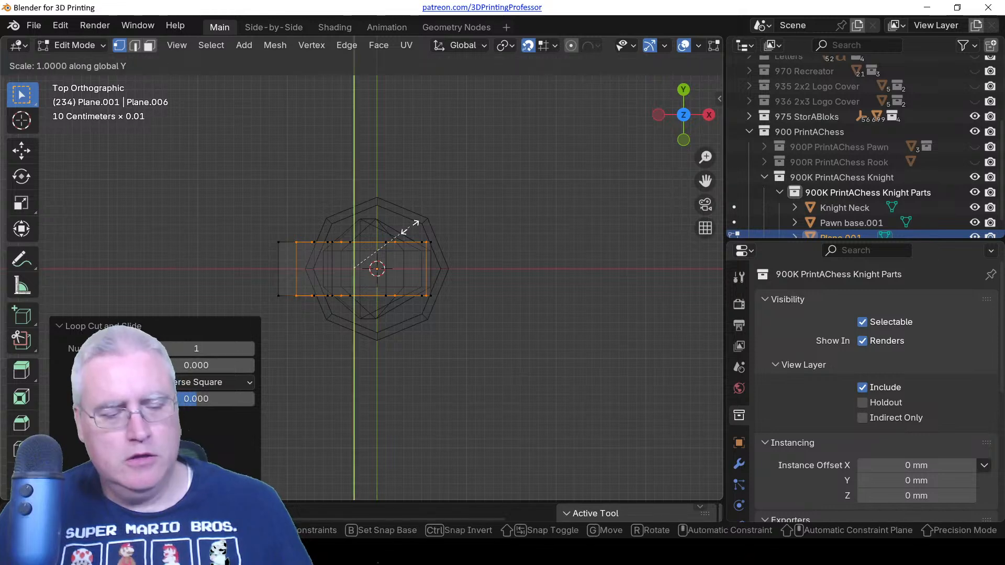
key("Return")
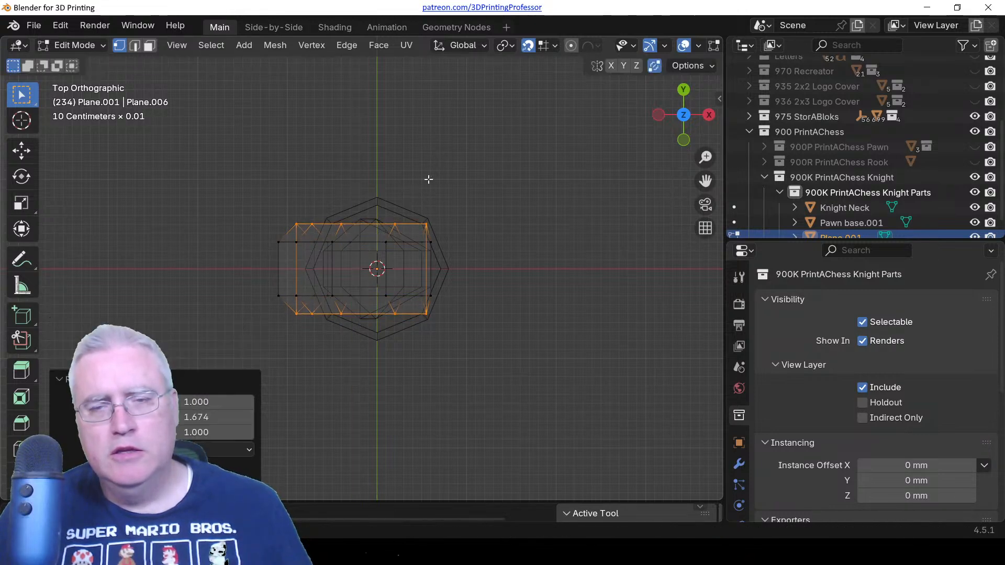
Switch the viewport to solid shading and check the bulged knight head from the front and the muzzle end.
key("KP_1")
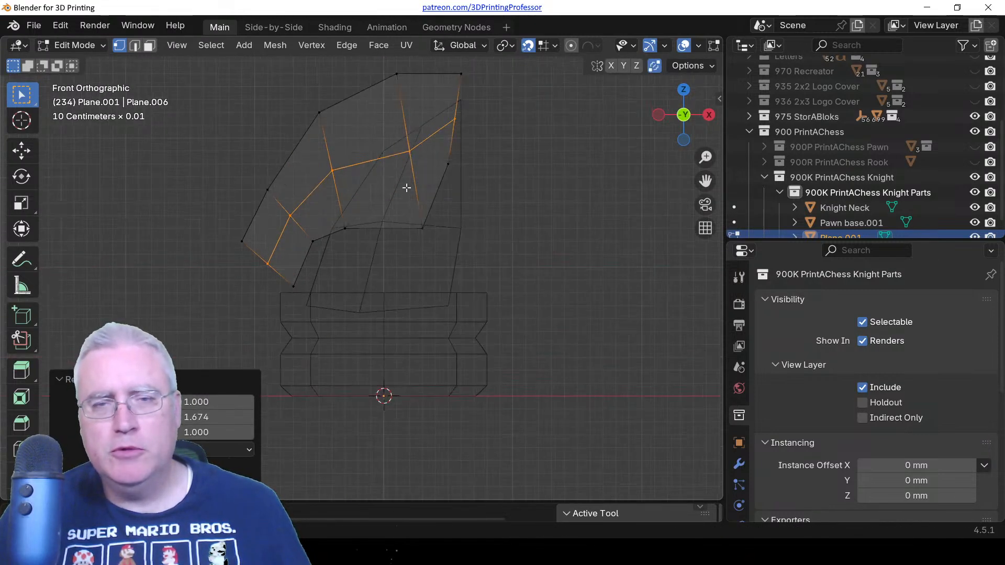
middle_click_drag(407, 187, 525, 231, "shift")
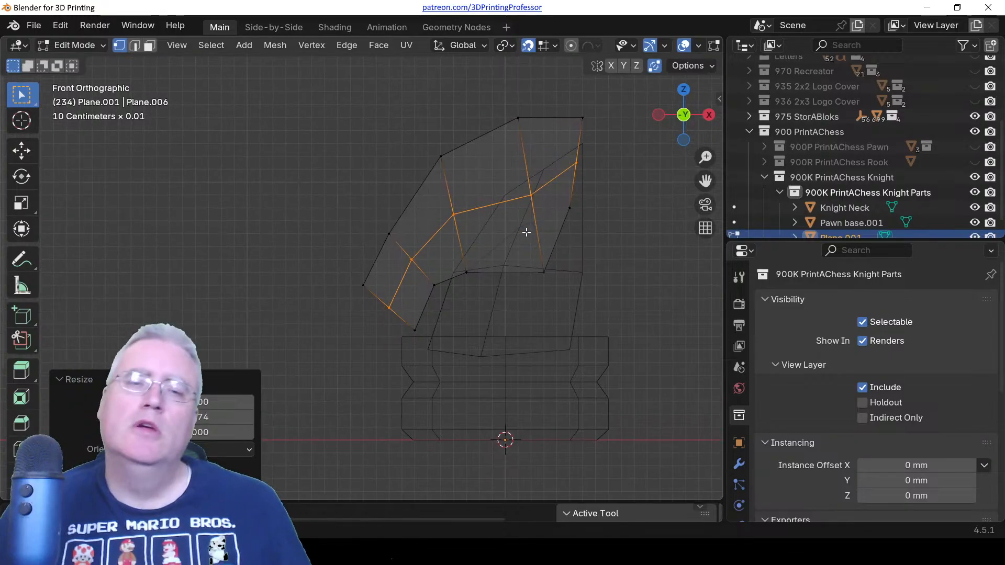
mouse_move(440, 224)
middle_mouse_down()
mouse_move(601, 260)
mouse_move(529, 252)
mouse_move(518, 265)
mouse_move(406, 271)
mouse_move(462, 275)
mouse_move(299, 245)
middle_mouse_up()
key("z")
left_click(563, 266)
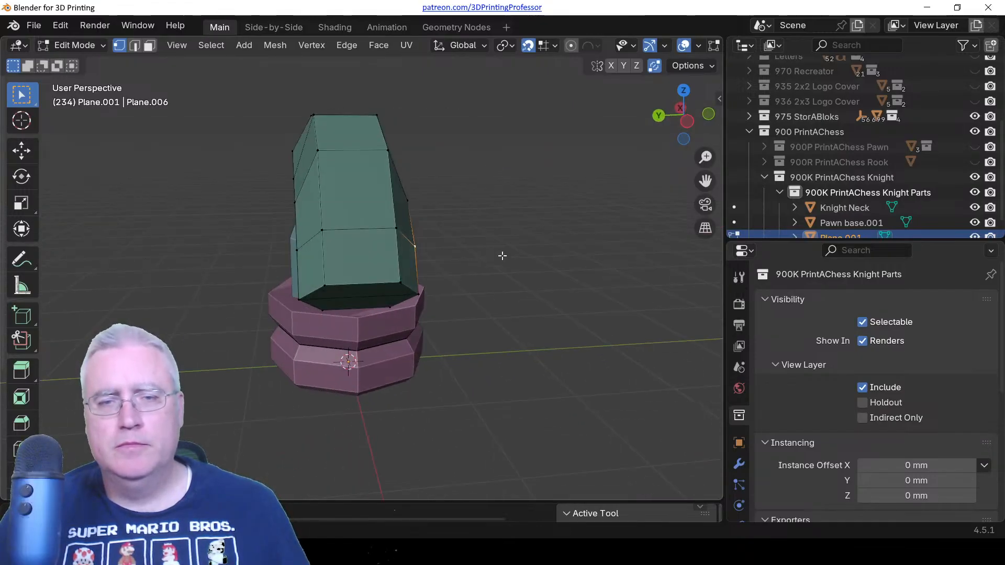
Try scaling the selected lower cheek vertices on both sides of the head to about 0.778, and undo it.
middle_click_drag(382, 250, 418, 239)
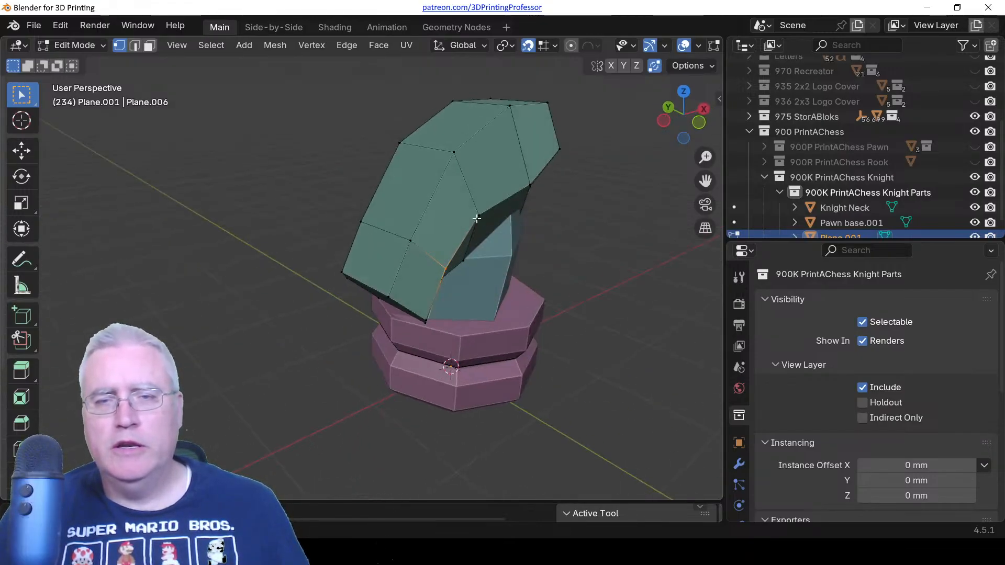
middle_click_drag(487, 220, 204, 187)
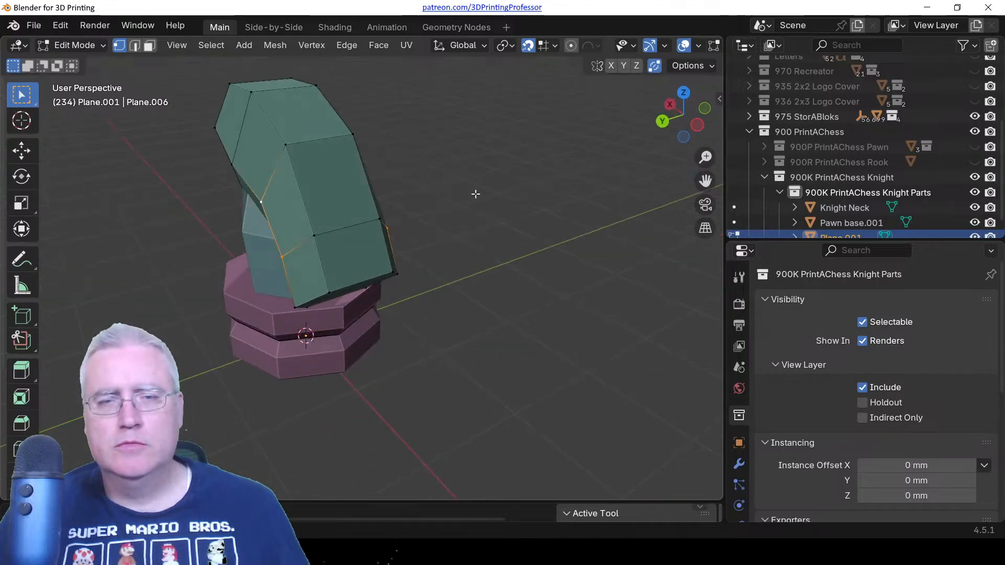
middle_click_drag(264, 200, 564, 245)
key("s")
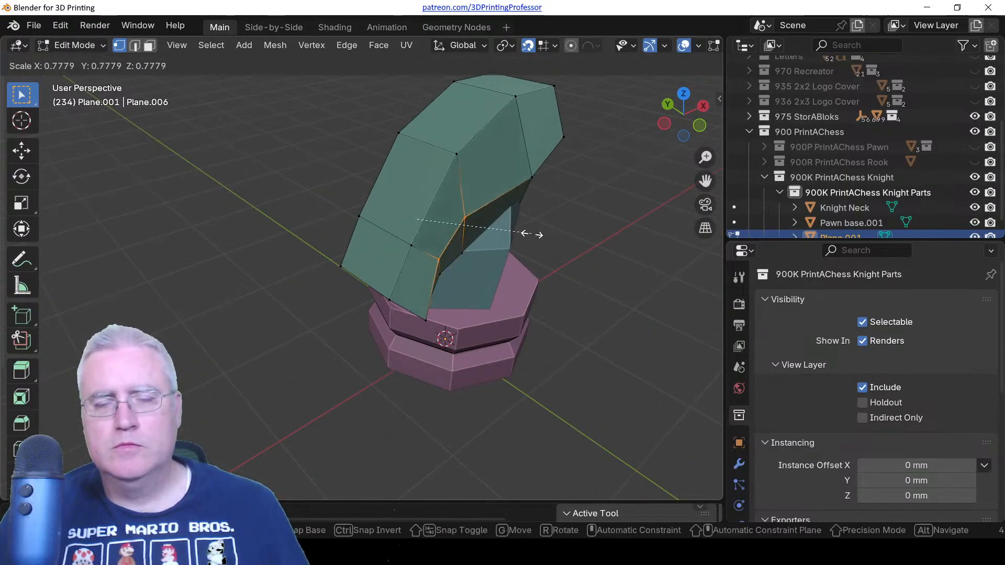
left_click(533, 233)
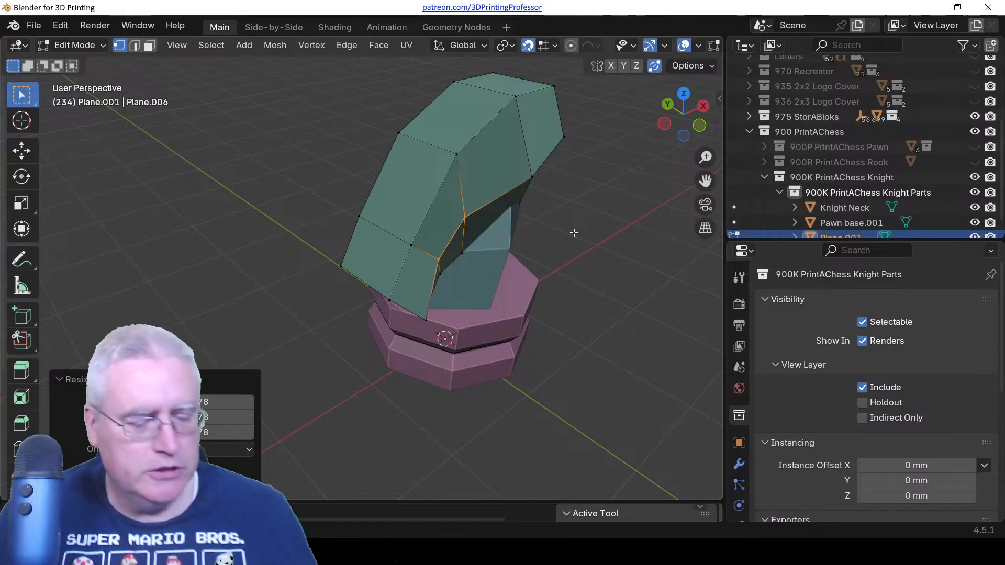
key("ctrl+z")
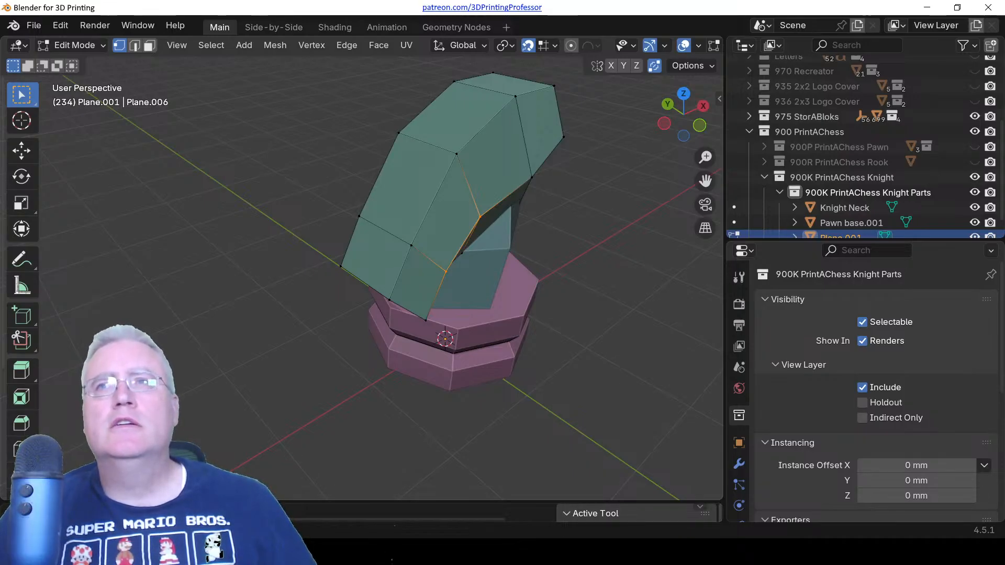
Switch to the browser showing "horse head" image results and resize its window so the knight model stays visible.
left_click_drag(0, 314, 611, 74)
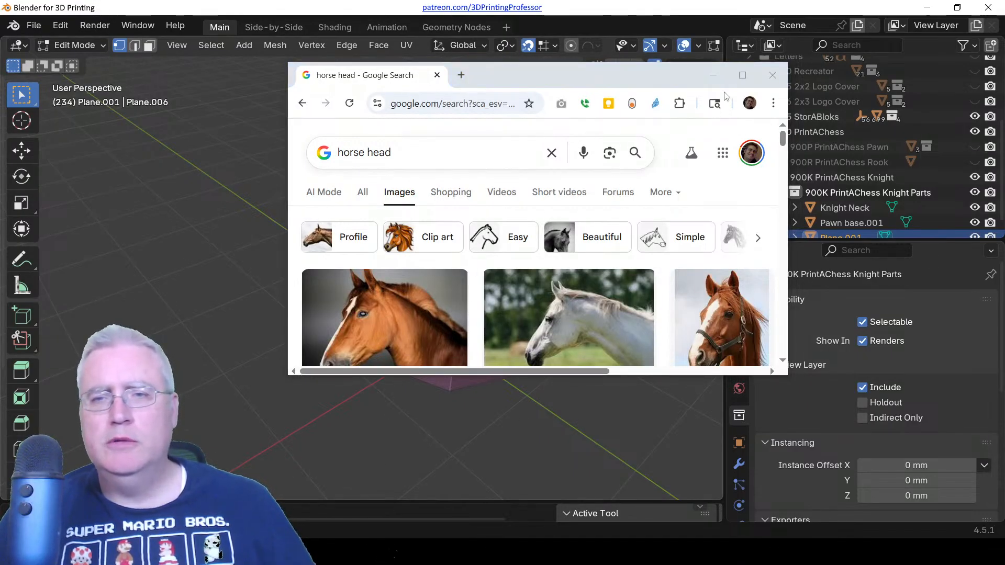
left_click_drag(612, 64, 612, 18)
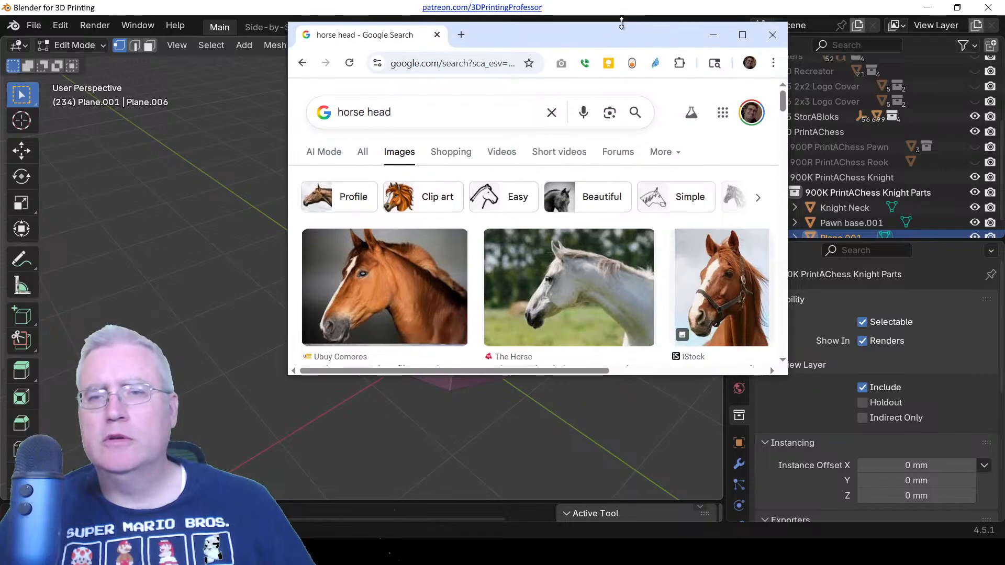
left_click_drag(605, 378, 607, 501)
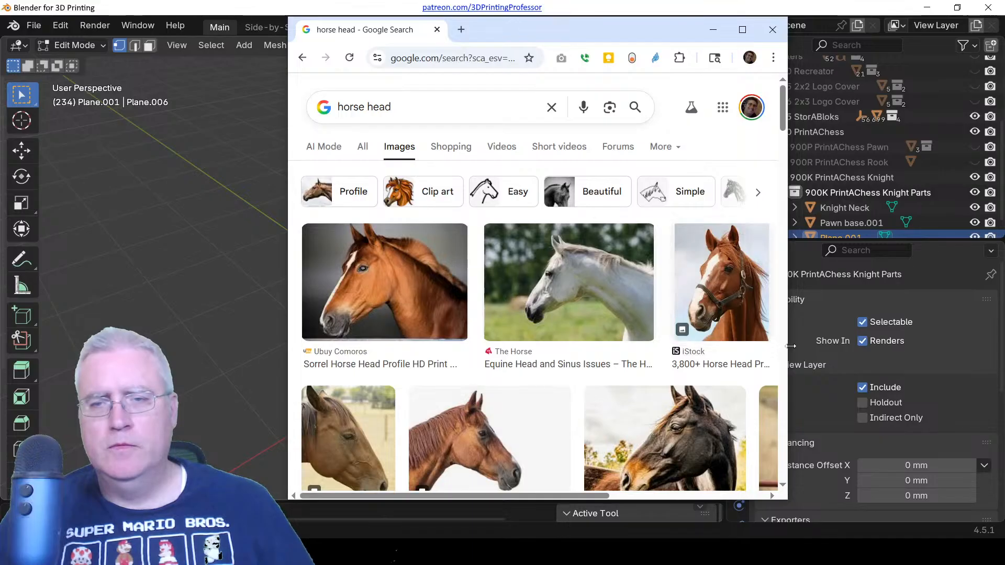
left_click_drag(787, 366, 978, 366)
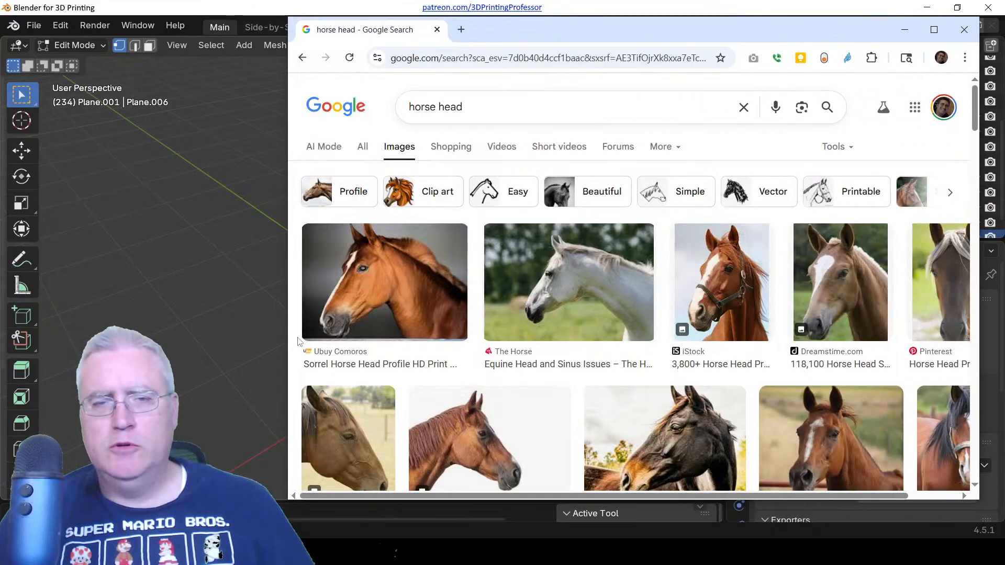
left_click_drag(284, 331, 567, 325)
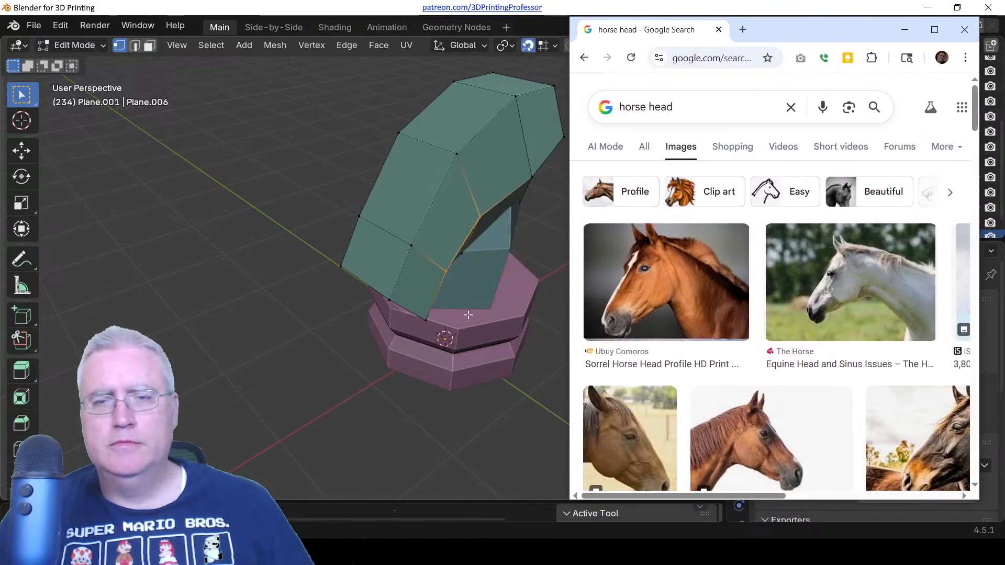
left_click(904, 29)
Shrink the Blender window and arrange it side by side with the horse head reference images.
key("KP_3")
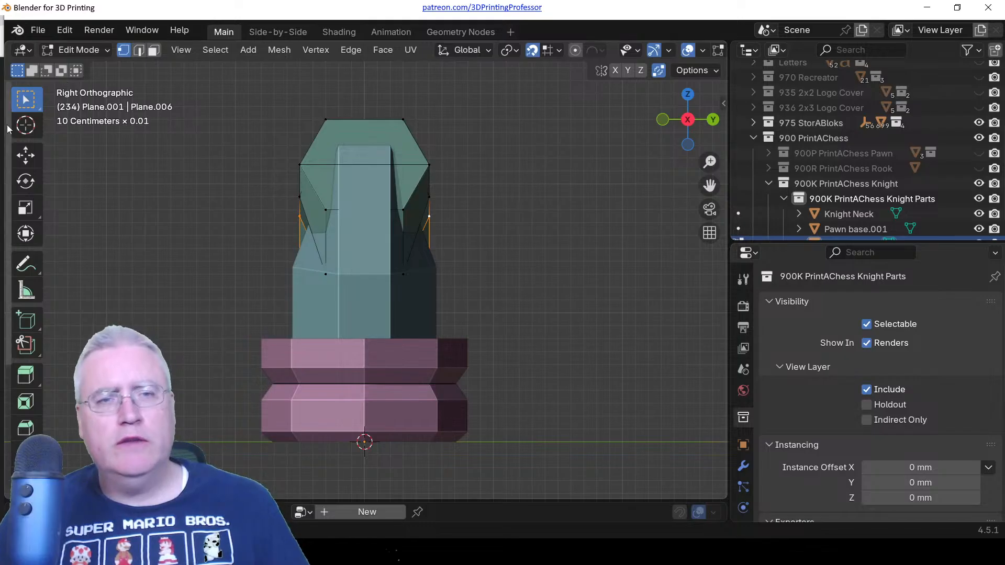
left_click_drag(4, 135, 101, 135)
left_click_drag(220, 19, 115, 17)
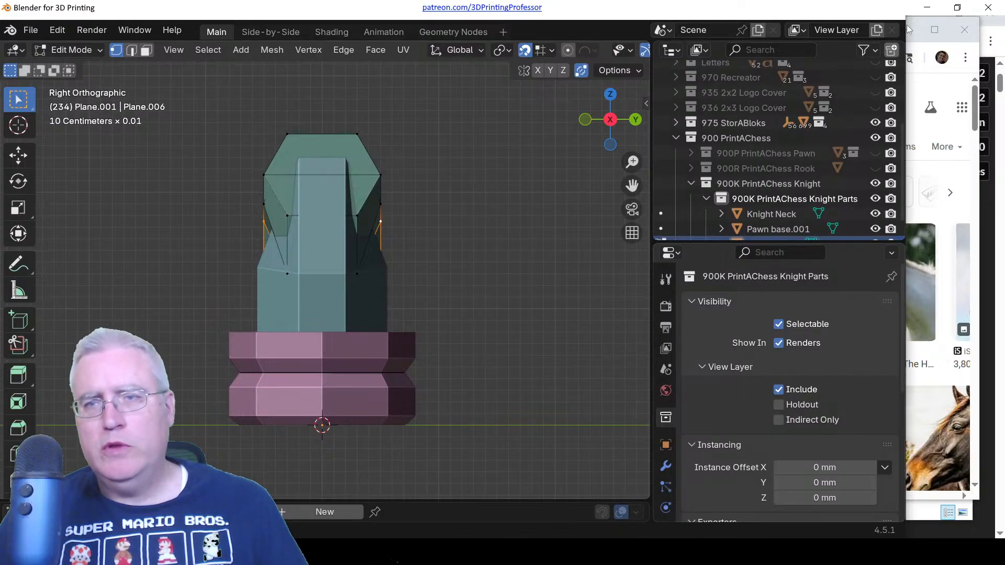
left_click_drag(906, 1, 736, 133)
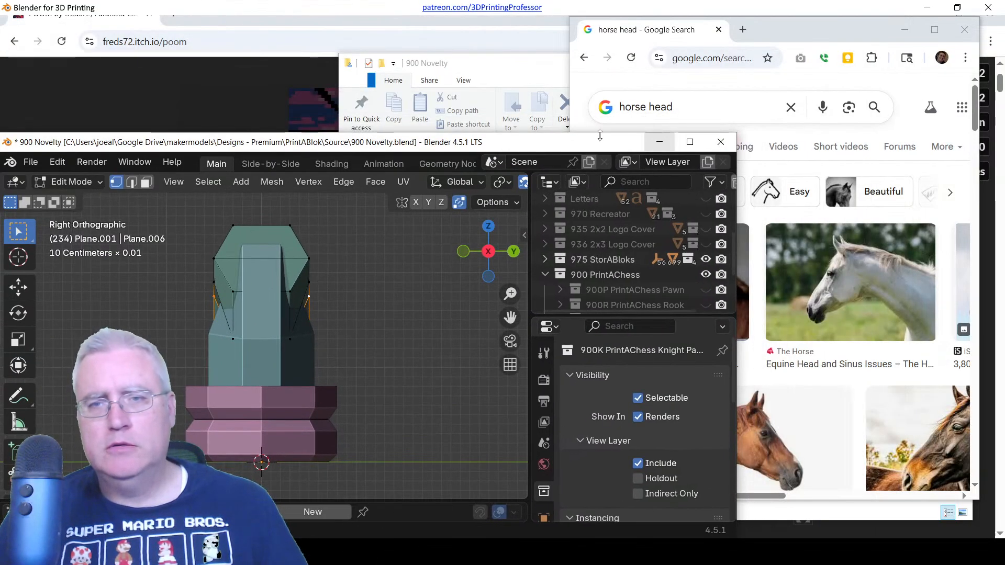
left_click_drag(541, 147, 545, 15)
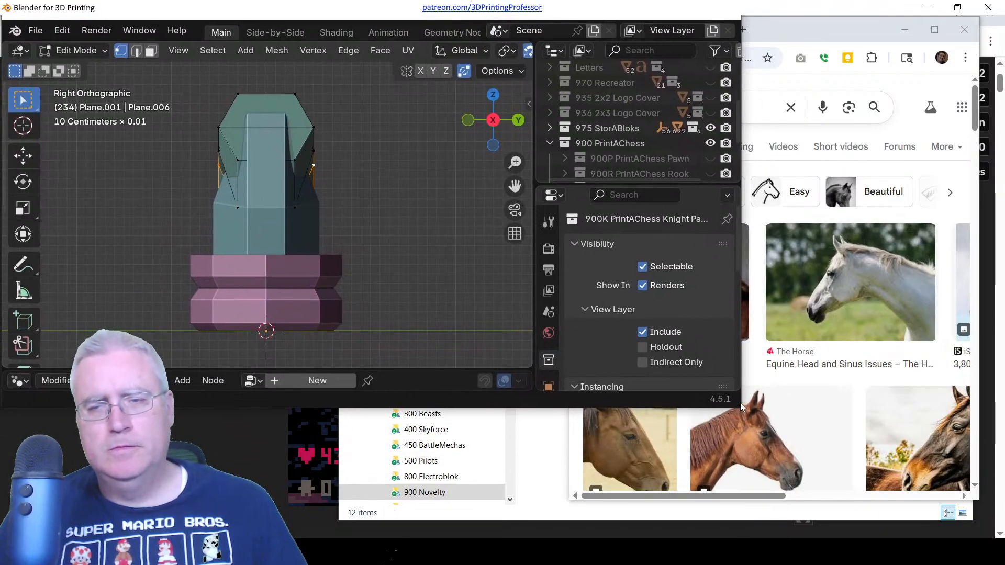
left_click_drag(739, 408, 725, 535)
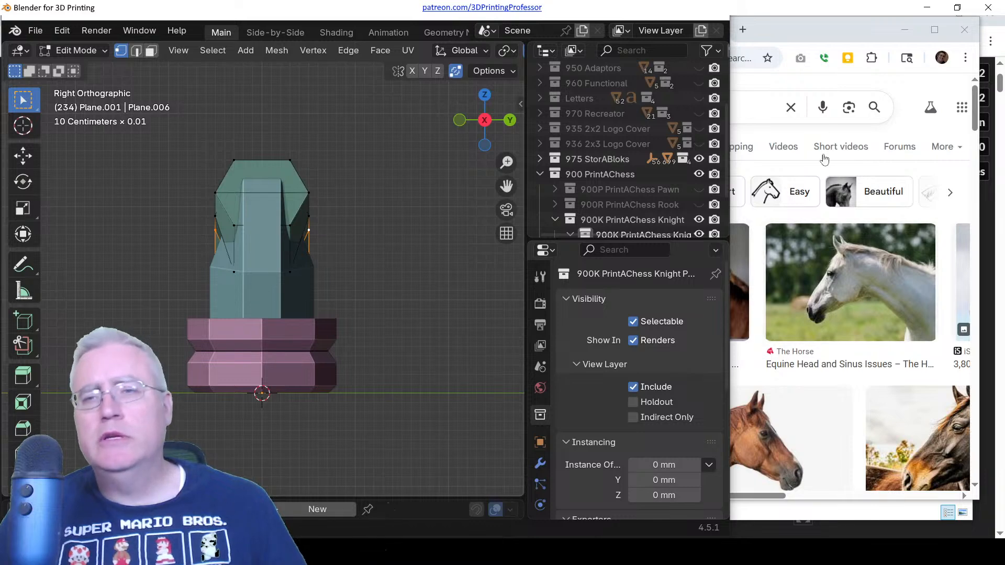
left_click(829, 32)
left_click_drag(828, 31, 850, 27)
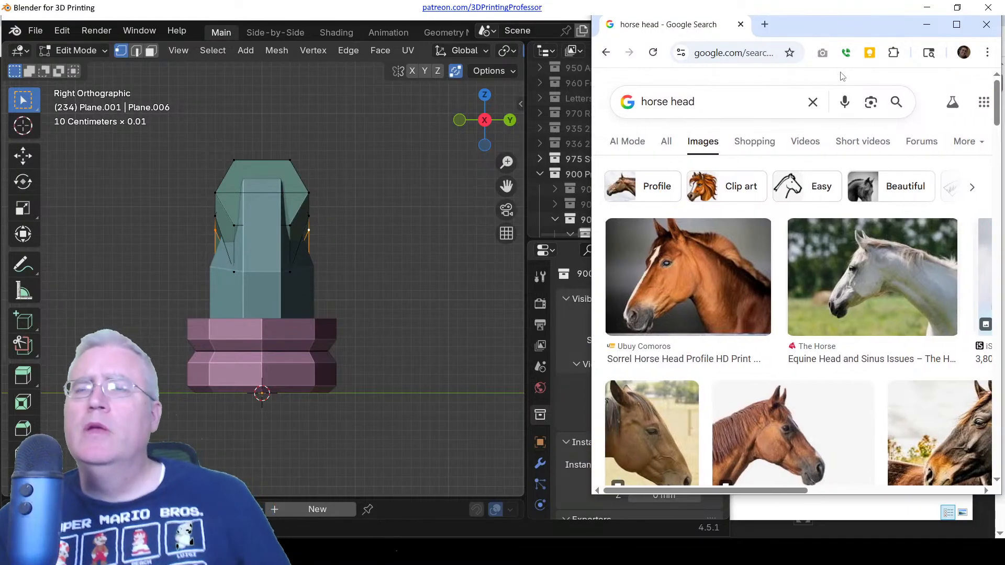
Move the middle edge across the back of the head 1.5 mm in X and -0.5 mm in Z.
middle_click_drag(231, 290, 338, 279)
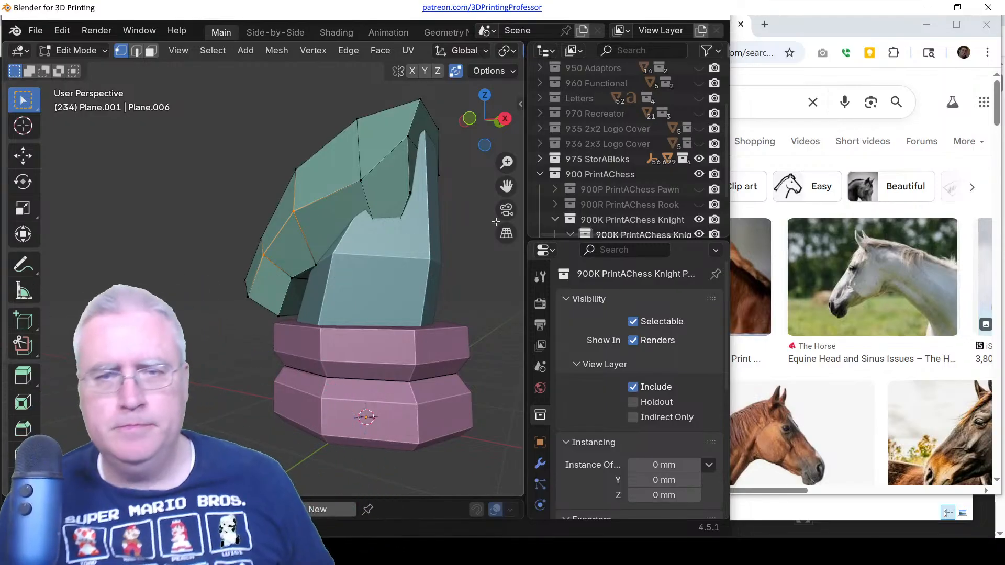
middle_click_drag(474, 216, 415, 262)
key("2")
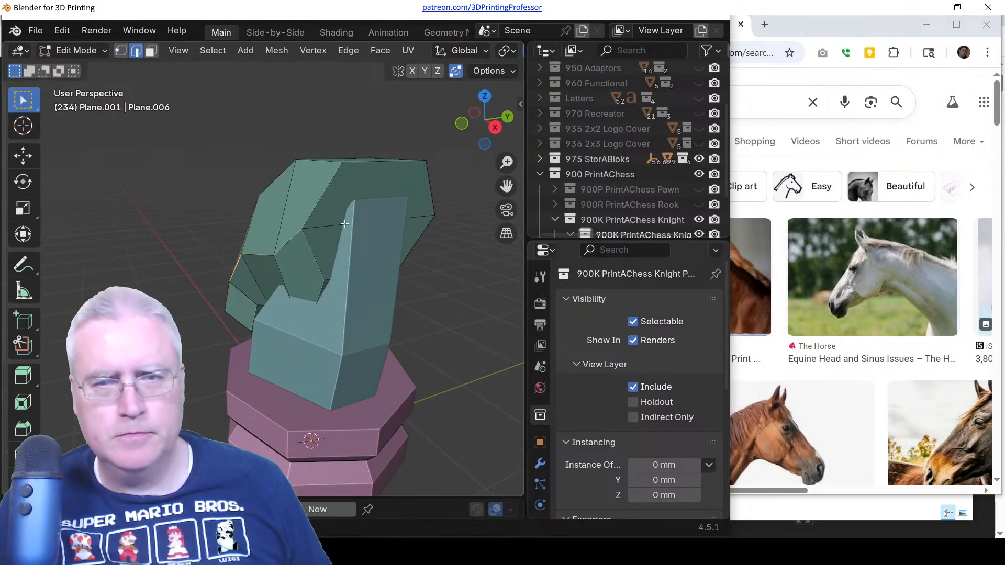
key("KP_1")
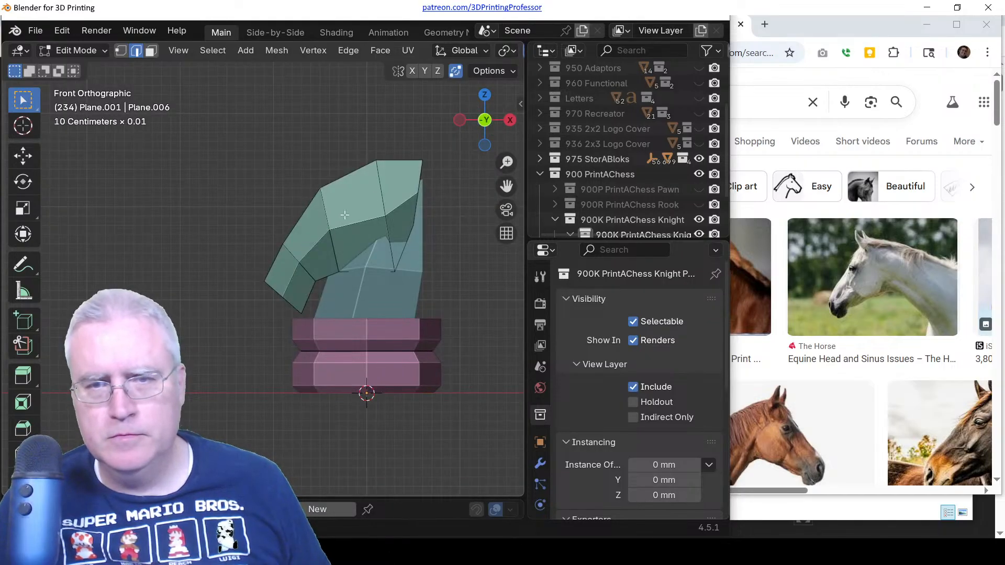
middle_click_drag(345, 214, 261, 259, "shift")
key("g")
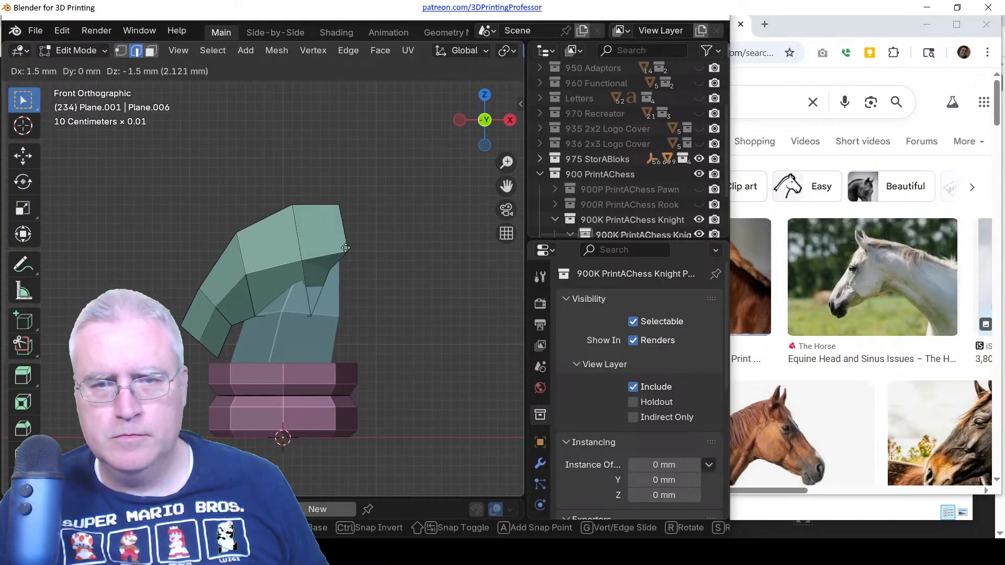
left_click(348, 244)
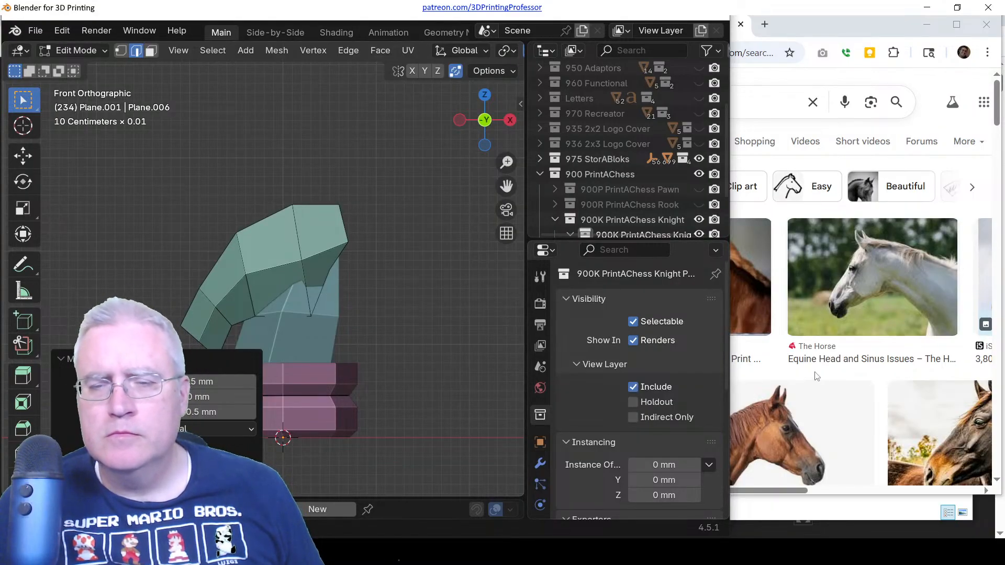
Switch the head to Sculpt Mode and set the Draw brush radius to 68 px.
middle_click_drag(273, 330, 293, 217)
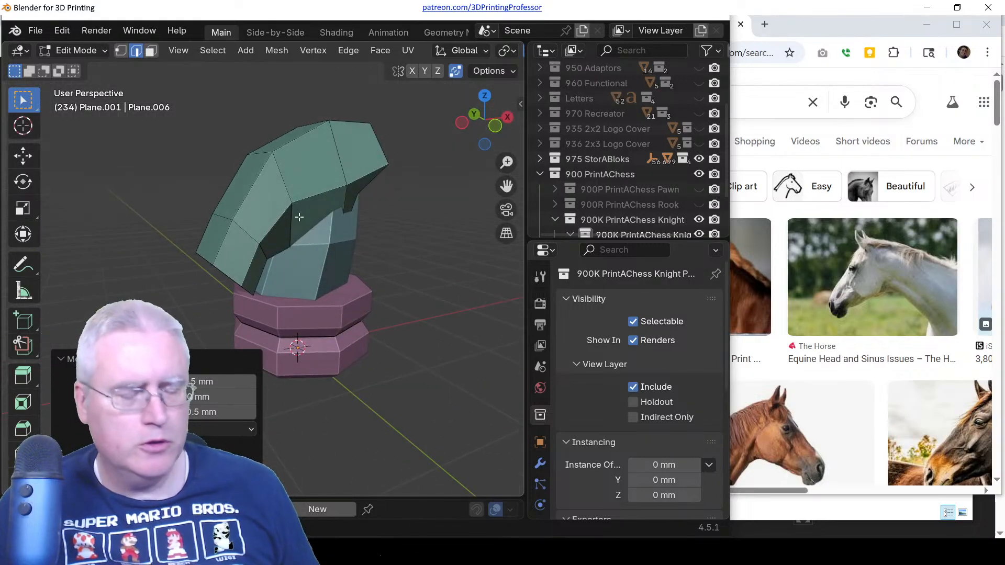
key("ctrl+Tab")
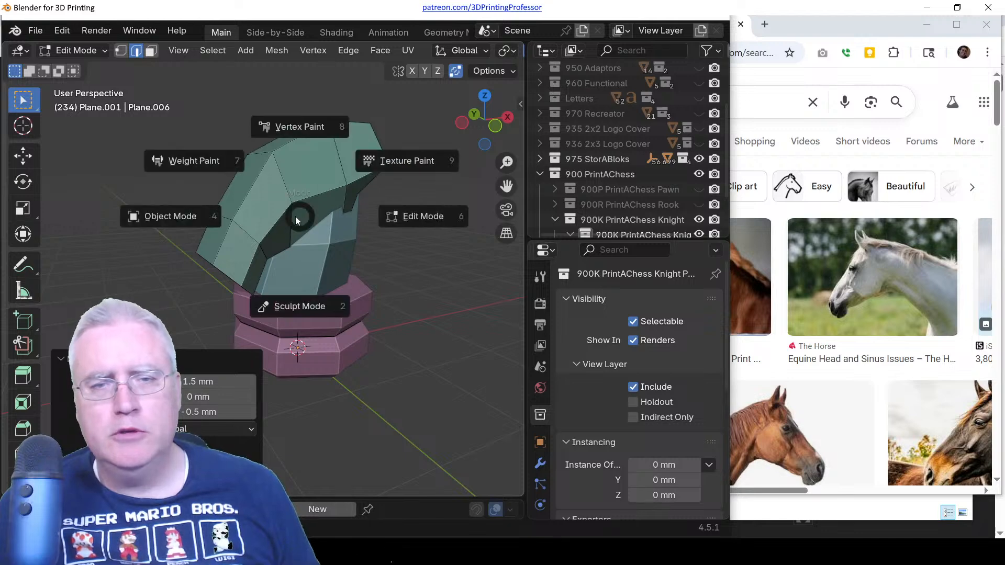
left_click(301, 287)
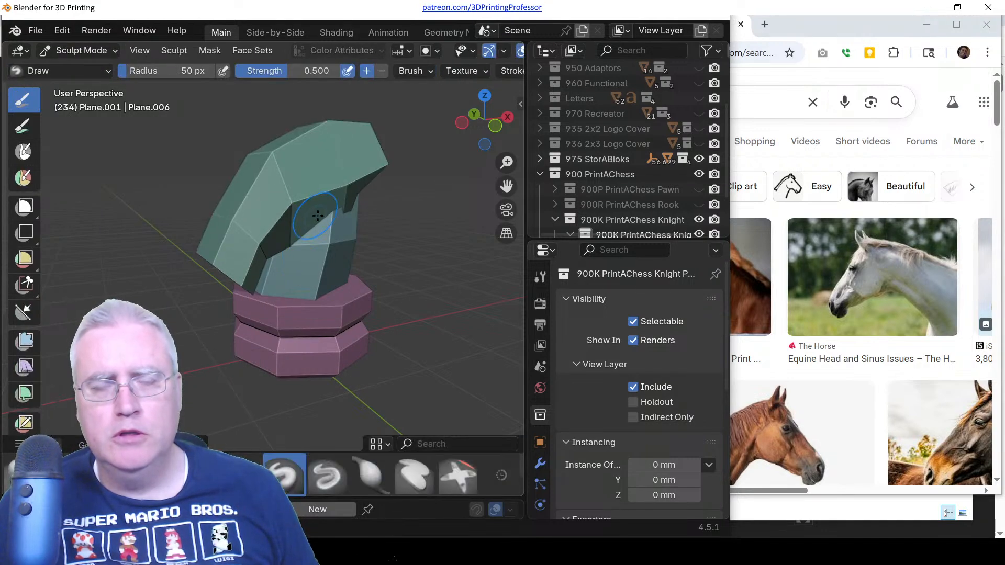
middle_click_drag(301, 288, 301, 243)
key("f")
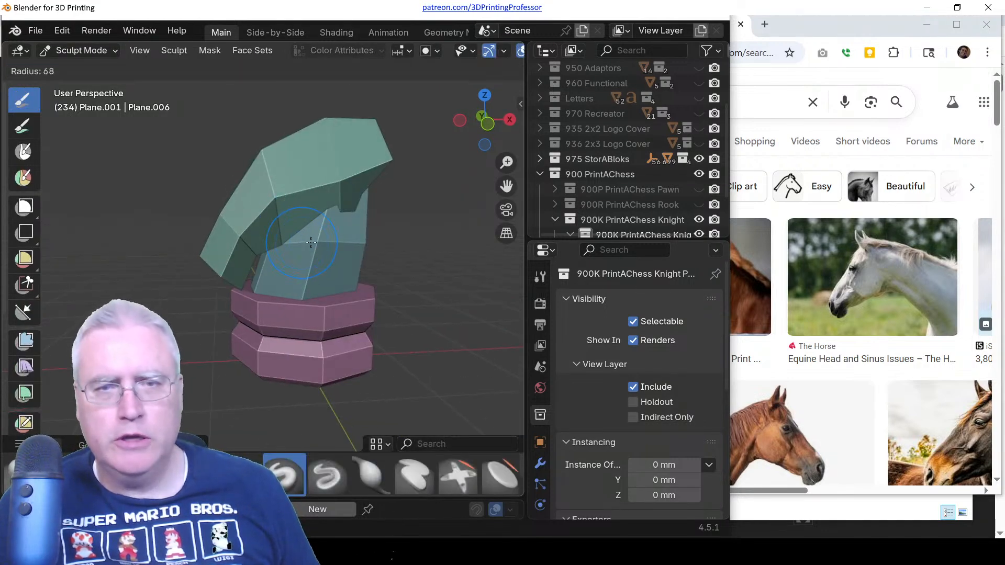
left_click(287, 219)
Maximize the Blender window and enable Dyntopo for the head, accepting the attribute data warning.
scroll(472, 71, "down", 10)
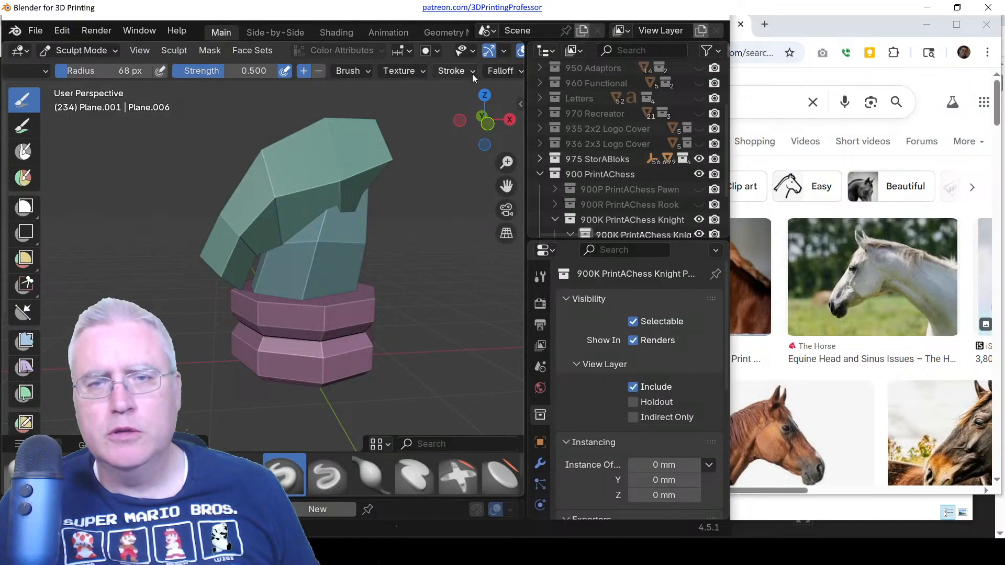
scroll(293, 252, "up", 4)
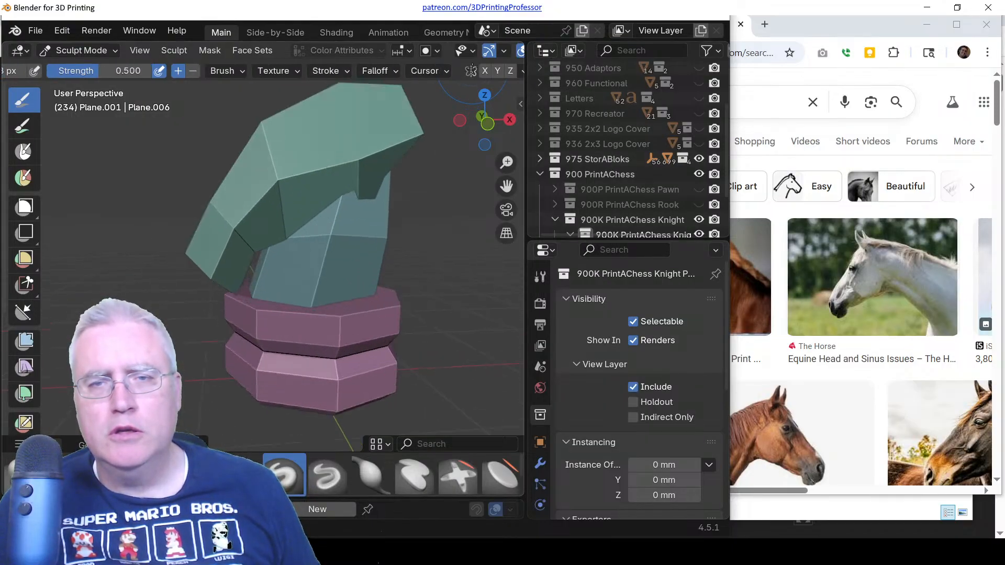
scroll(454, 53, "down", 5)
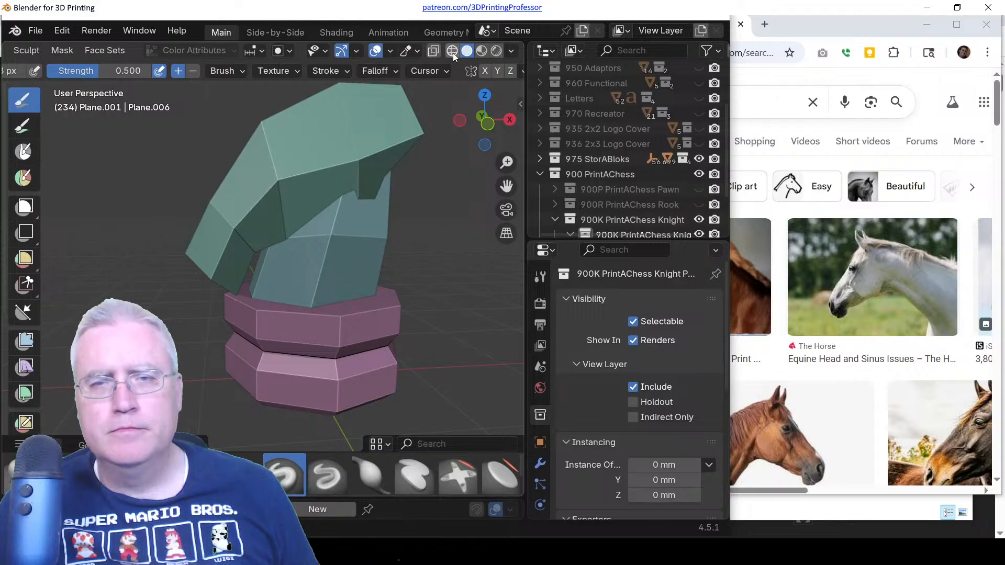
scroll(426, 66, "up", 5)
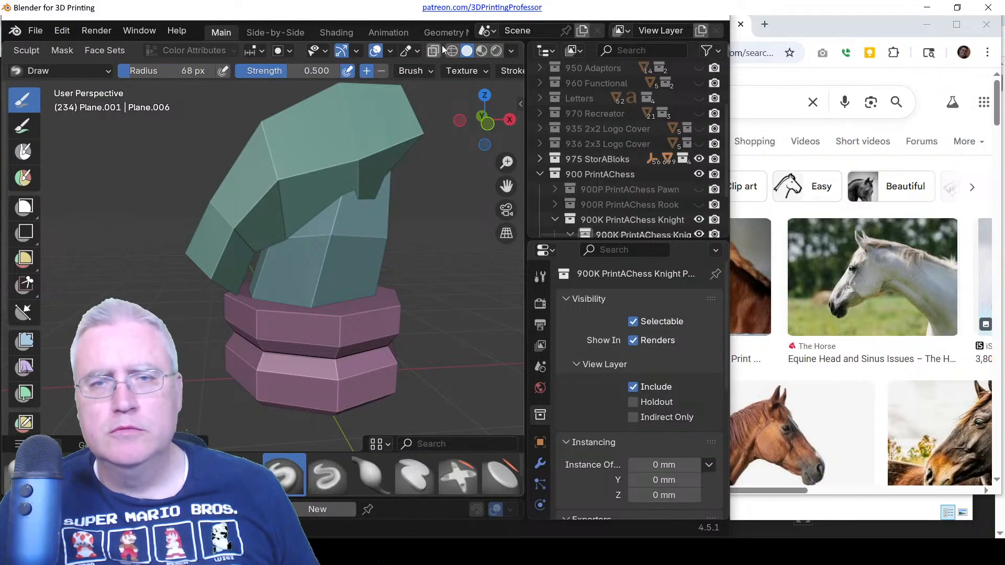
left_click(682, 14)
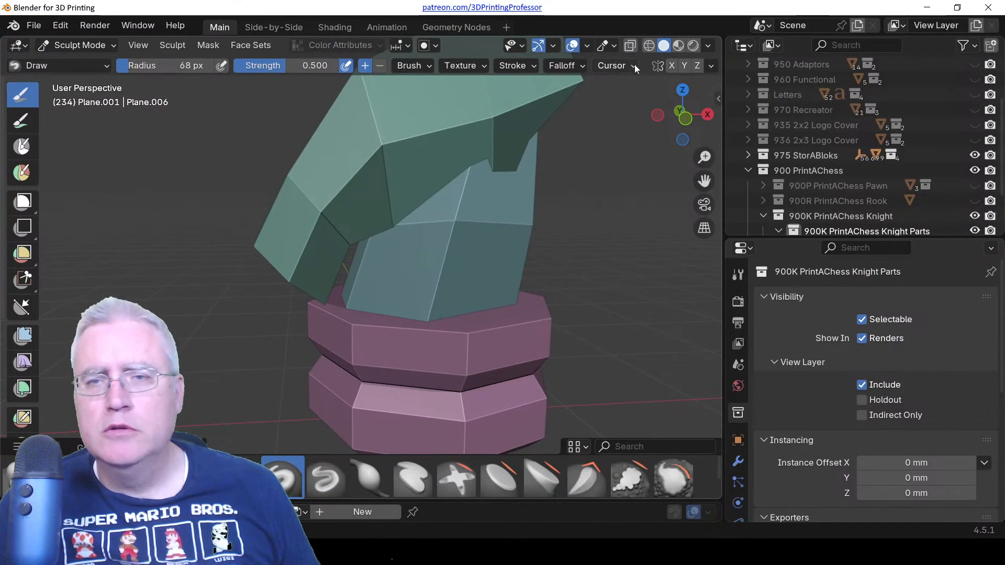
scroll(634, 65, "down", 5)
scroll(635, 65, "down", 3)
left_click(545, 66)
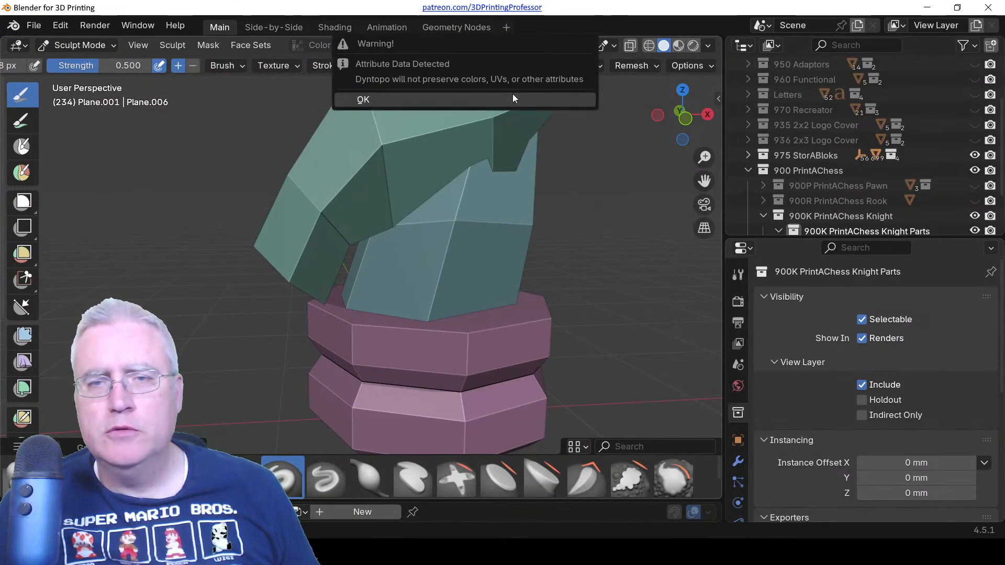
left_click(498, 99)
key("KP_1")
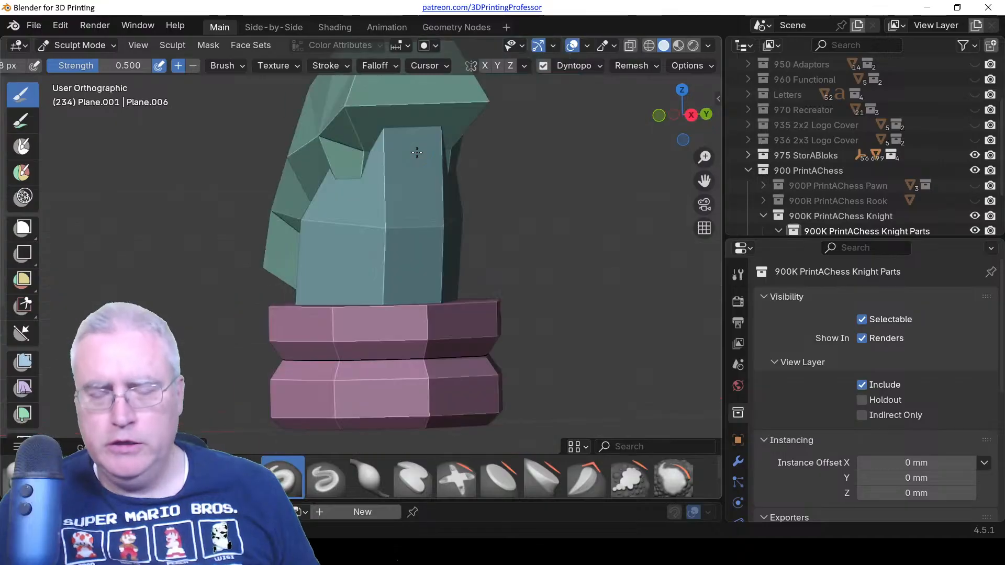
middle_click_drag(417, 152, 360, 194, "shift")
key("f")
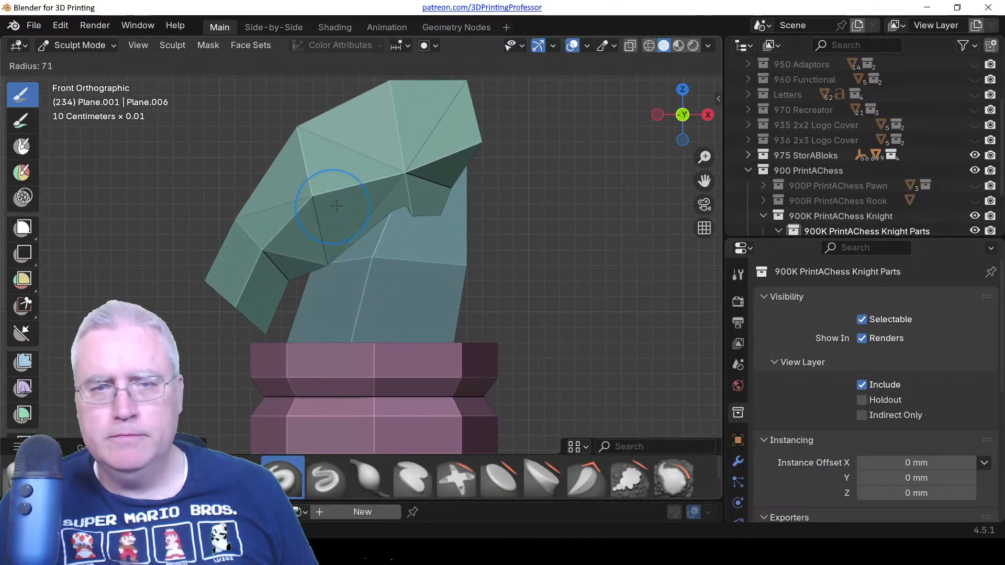
left_click(378, 204)
mouse_move(327, 204)
left_mouse_down()
mouse_move(413, 220)
mouse_move(455, 178)
mouse_move(408, 233)
mouse_move(338, 215)
left_mouse_up()
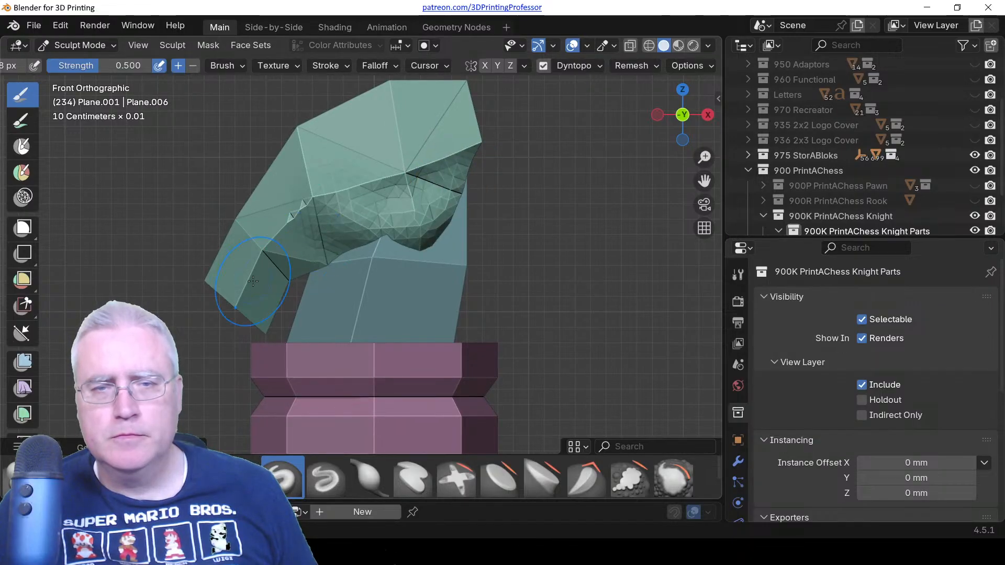
left_click_drag(244, 248, 222, 242)
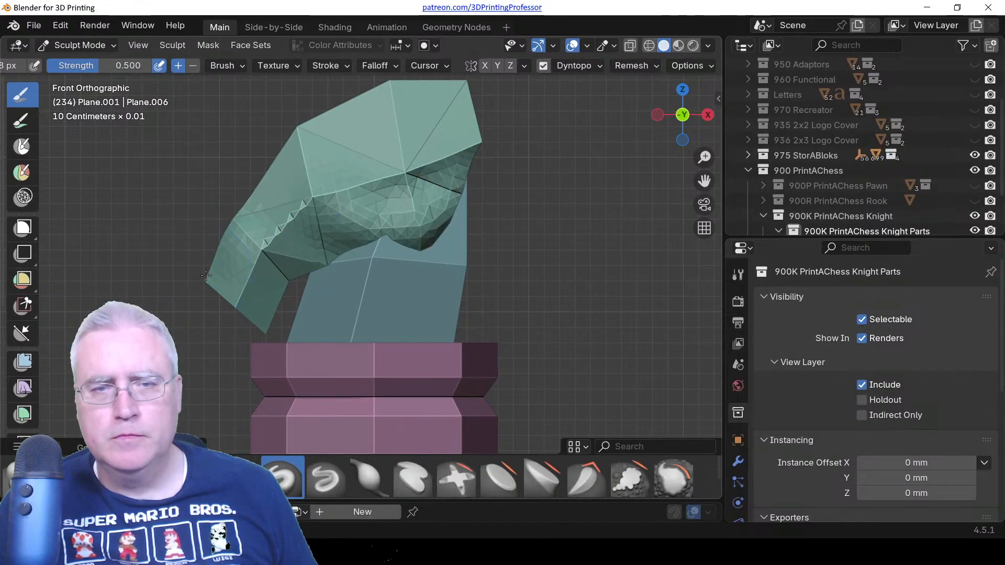
middle_click_drag(206, 275, 427, 253)
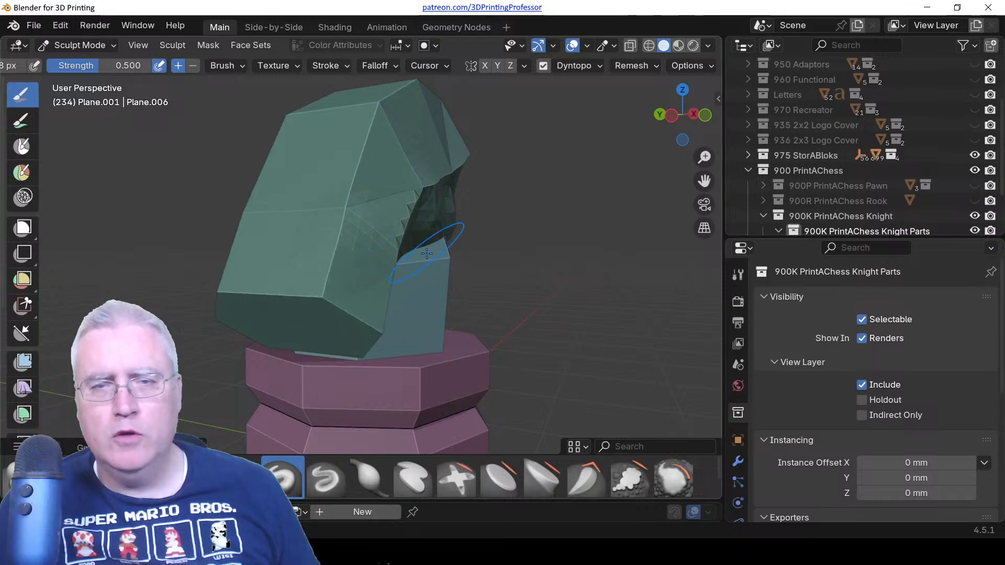
key("ctrl+z")
key("ctrl+z")
Enable Y-axis mirror symmetry for sculpting and build up the cheeks and jaw with Draw strokes.
middle_click_drag(466, 225, 262, 261)
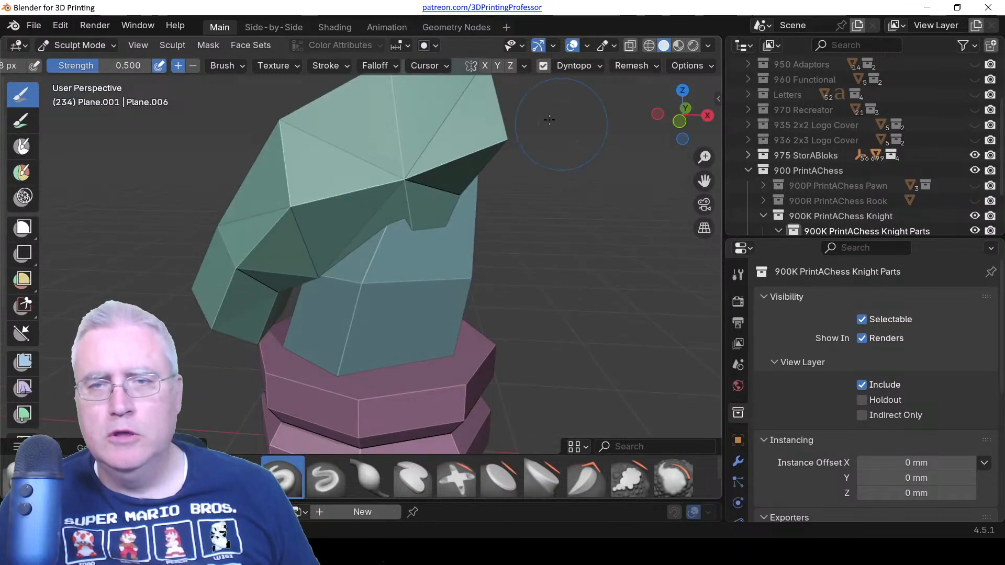
left_click(497, 66)
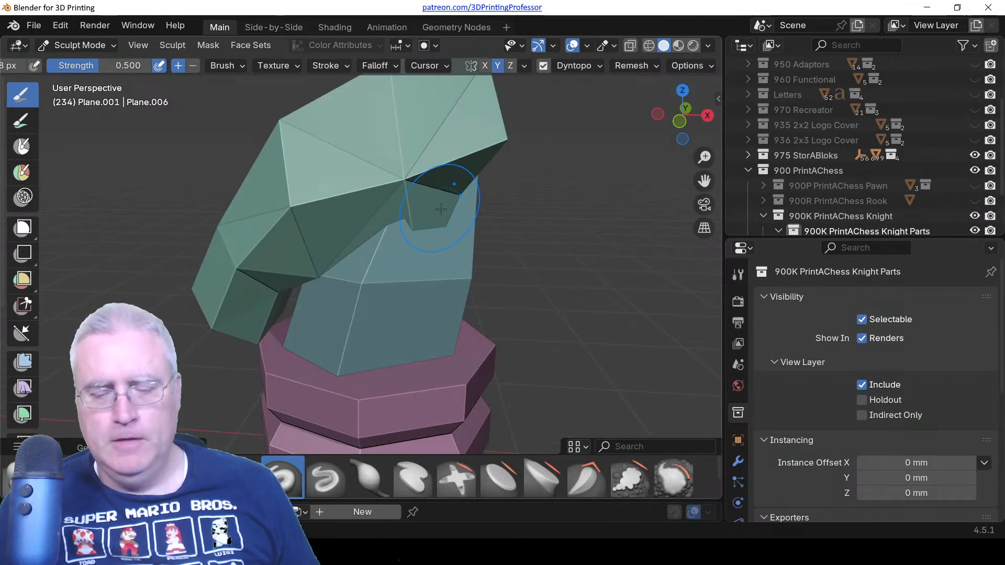
key("KP_3")
key("KP_1")
left_click_drag(430, 190, 411, 177)
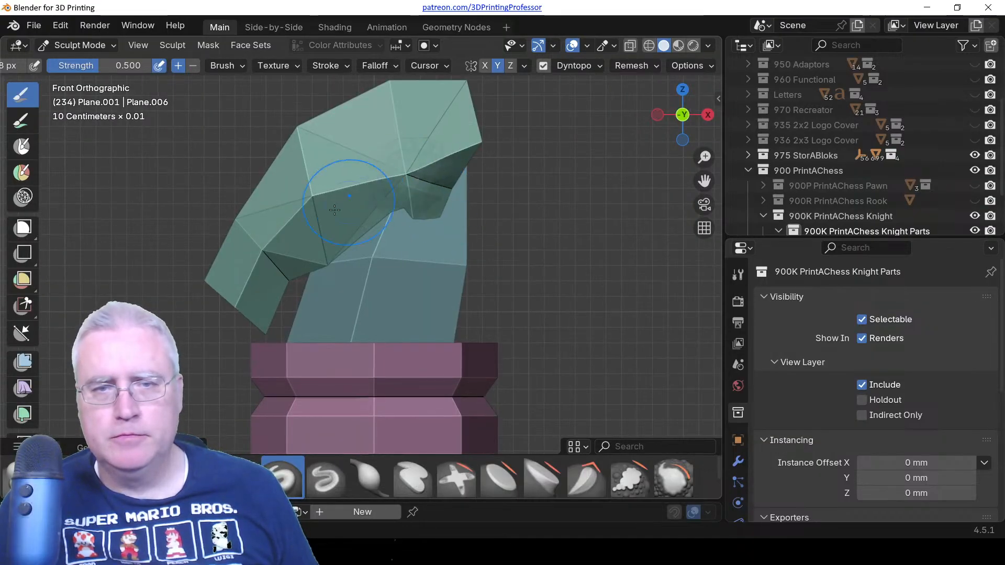
mouse_move(324, 225)
left_mouse_down()
mouse_move(380, 237)
mouse_move(414, 215)
mouse_move(414, 228)
mouse_move(467, 137)
mouse_move(455, 148)
left_mouse_up()
Build up the sides and front of the muzzle with mirrored Draw strokes.
mouse_move(286, 240)
left_mouse_down()
mouse_move(240, 275)
mouse_move(256, 288)
left_mouse_up()
middle_click_drag(272, 281, 310, 289)
left_click_drag(242, 259, 225, 245)
middle_click_drag(242, 257, 291, 268)
mouse_move(257, 268)
left_mouse_down()
mouse_move(306, 296)
mouse_move(293, 306)
mouse_move(242, 291)
mouse_move(244, 316)
left_mouse_up()
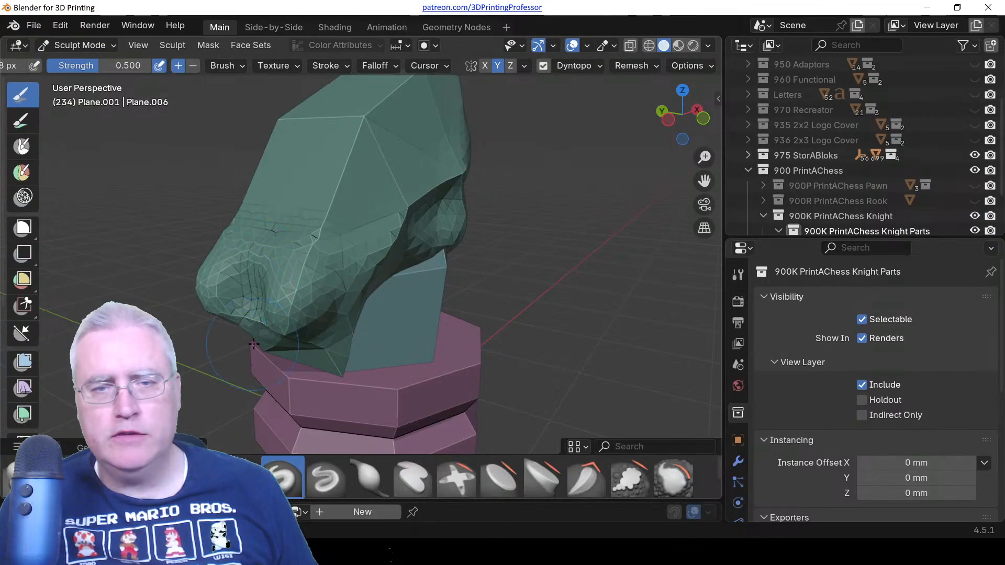
Shape the mouth end of the muzzle and add volume down to the chin with Draw strokes.
middle_click_drag(256, 286, 265, 259)
mouse_move(265, 256)
left_mouse_down()
mouse_move(264, 246)
mouse_move(283, 310)
left_mouse_up()
middle_click_drag(320, 314, 283, 314)
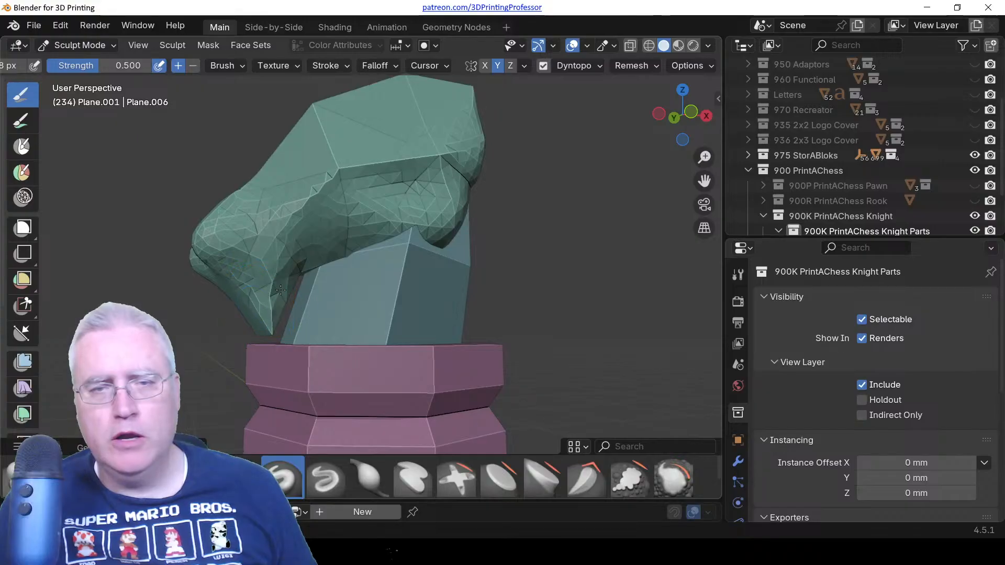
mouse_move(279, 315)
left_mouse_down()
mouse_move(283, 286)
mouse_move(258, 310)
mouse_move(298, 273)
left_mouse_up()
Reduce the brush radius and raise a brow ridge on the flat side of the head.
mouse_move(297, 273)
middle_mouse_down()
mouse_move(314, 168)
mouse_move(327, 213)
middle_mouse_up()
key("f")
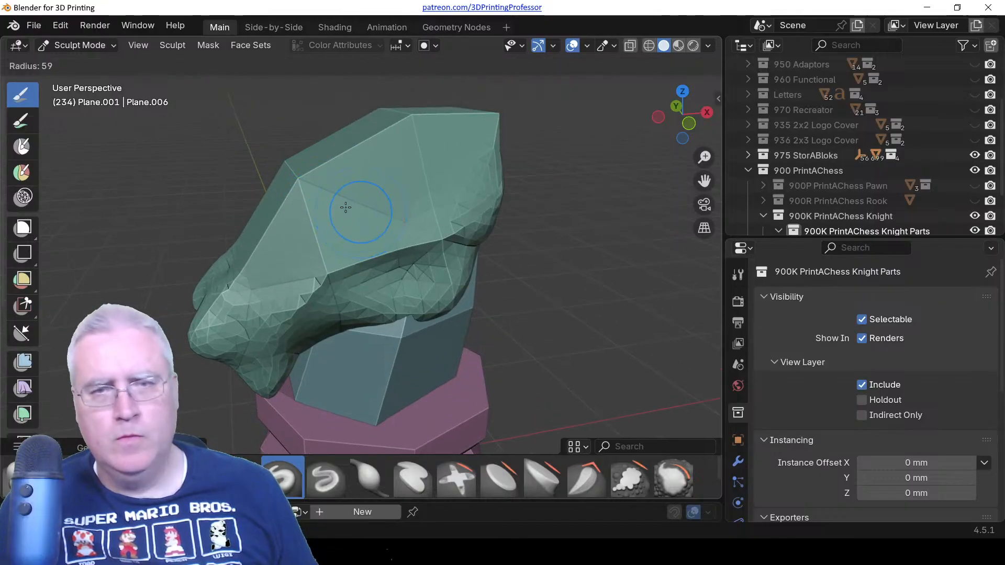
left_click(347, 207)
mouse_move(316, 185)
left_mouse_down()
mouse_move(348, 234)
mouse_move(332, 167)
mouse_move(361, 188)
mouse_move(347, 186)
left_mouse_up()
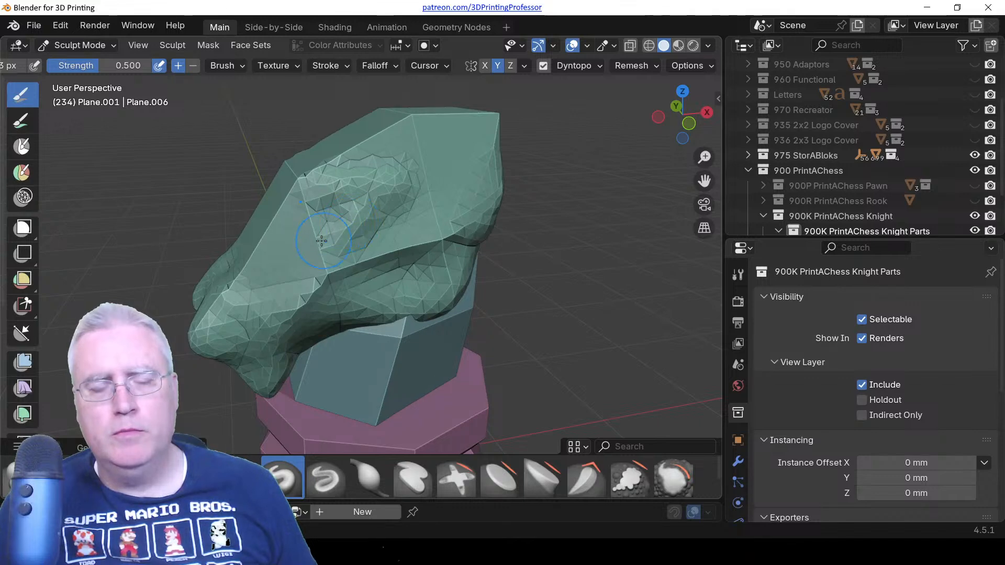
Round off the bridge of the nose and extend the brow up onto the forehead with Draw strokes.
middle_click_drag(321, 241, 314, 230)
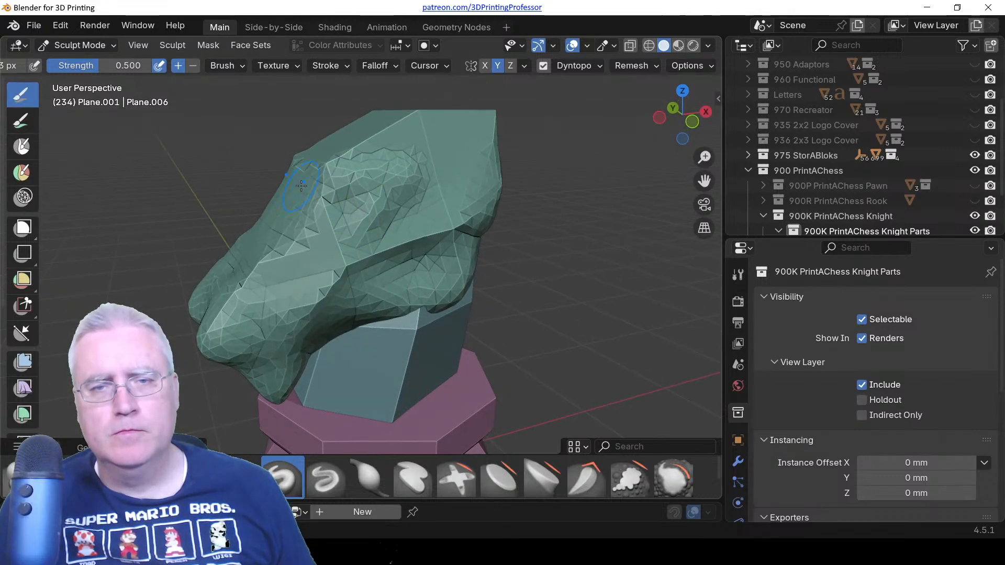
mouse_move(283, 209)
left_mouse_down()
mouse_move(251, 283)
mouse_move(339, 167)
left_mouse_up()
middle_click_drag(350, 170, 314, 259, "shift")
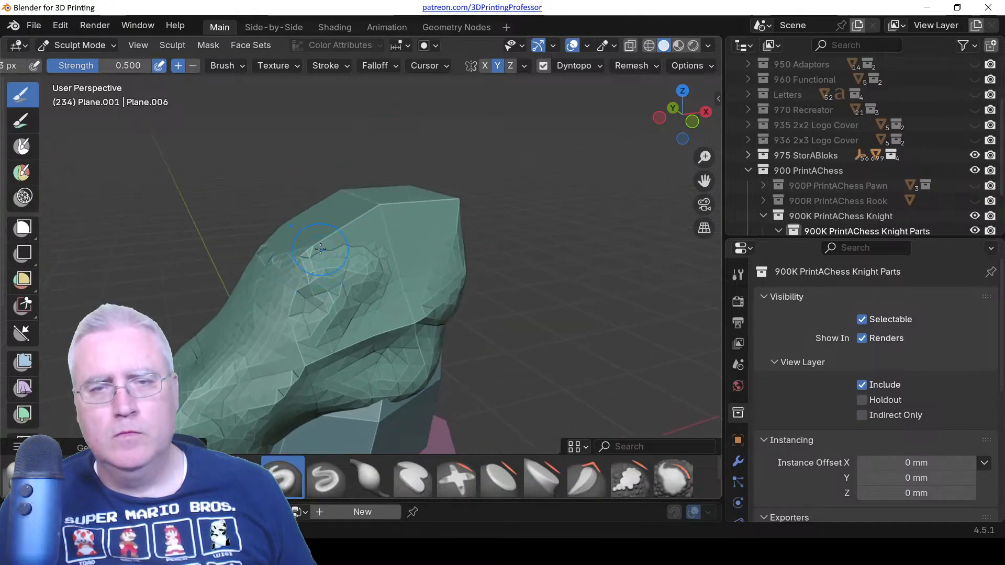
mouse_move(320, 257)
left_mouse_down()
mouse_move(358, 235)
mouse_move(348, 227)
mouse_move(365, 216)
left_mouse_up()
Fill out the cheek and the lower jaw edge with broader Draw strokes to form a rounded jaw.
key("KP_3")
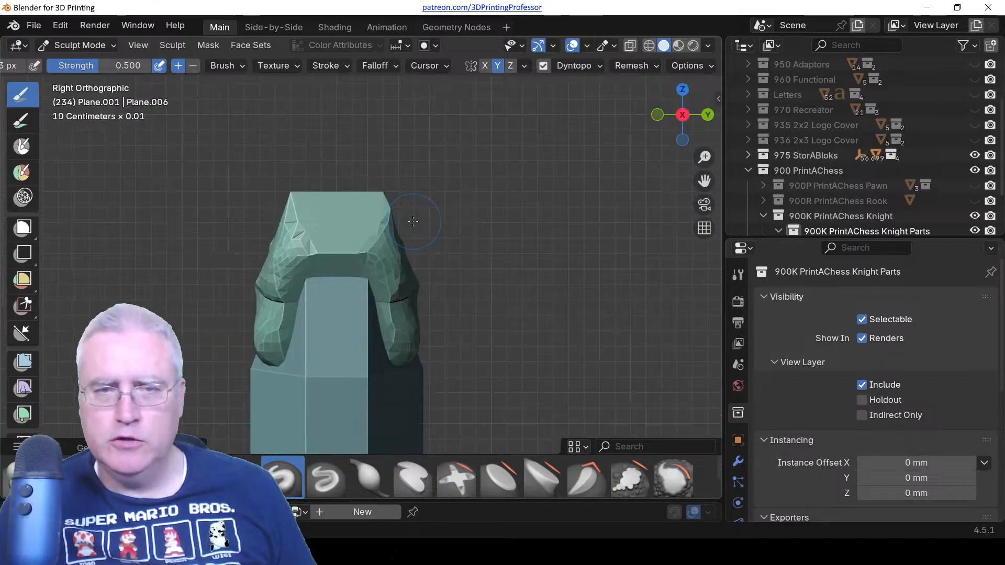
key("KP_1")
middle_click_drag(419, 218, 334, 280)
mouse_move(322, 293)
left_mouse_down()
mouse_move(286, 291)
mouse_move(298, 314)
mouse_move(306, 293)
mouse_move(251, 307)
left_mouse_up()
middle_click_drag(252, 307, 332, 302)
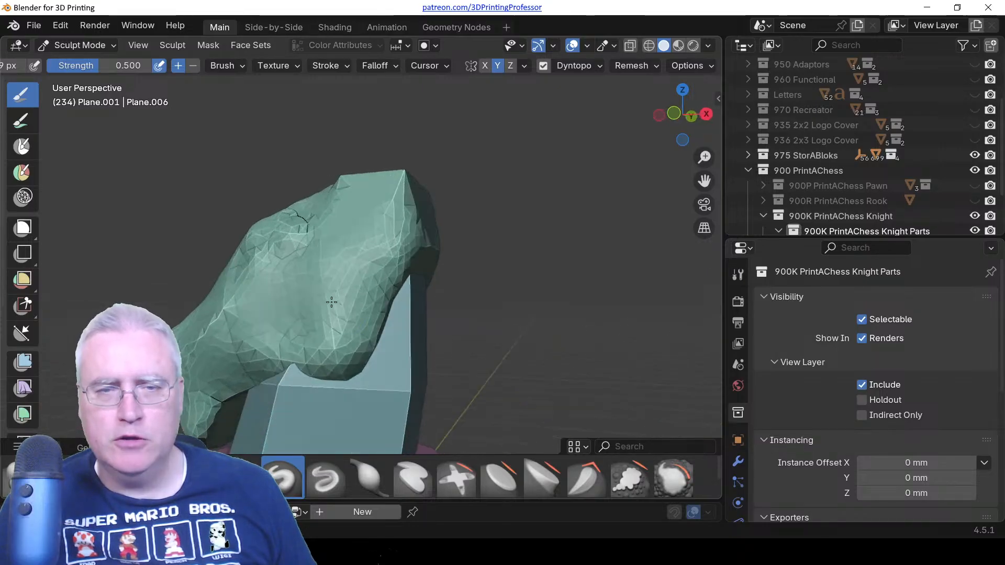
key("KP_1")
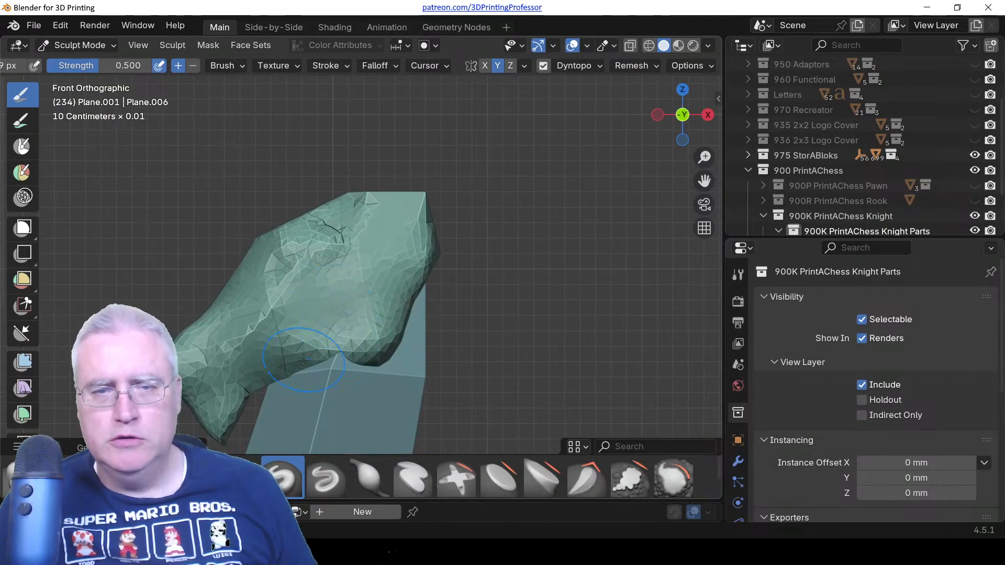
mouse_move(303, 359)
left_mouse_down()
mouse_move(361, 348)
mouse_move(320, 361)
mouse_move(351, 355)
mouse_move(385, 305)
mouse_move(338, 327)
mouse_move(357, 317)
left_mouse_up()
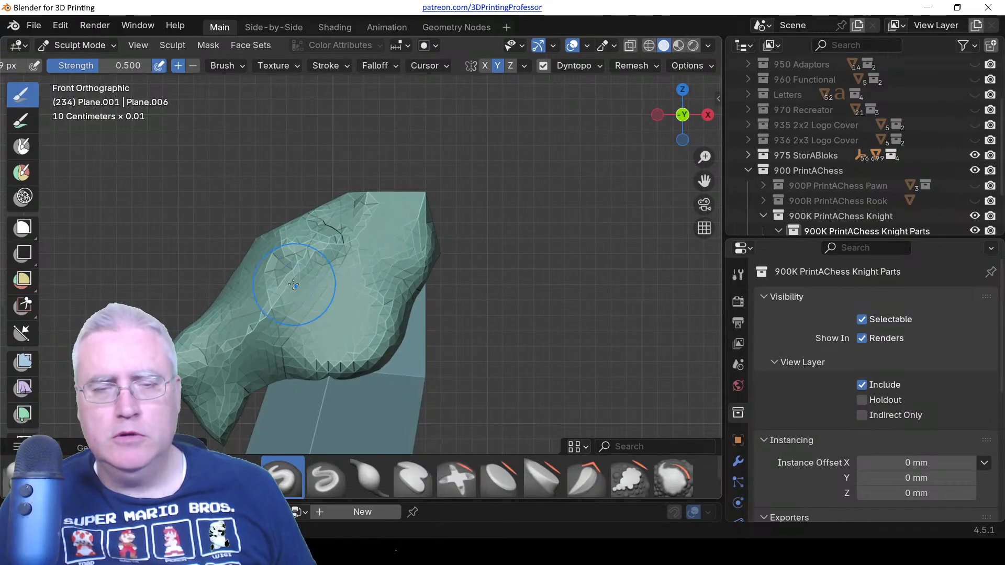
Carve a hollow eye socket into each side of the head, just below and in front of the brow.
middle_click_drag(303, 279, 364, 315)
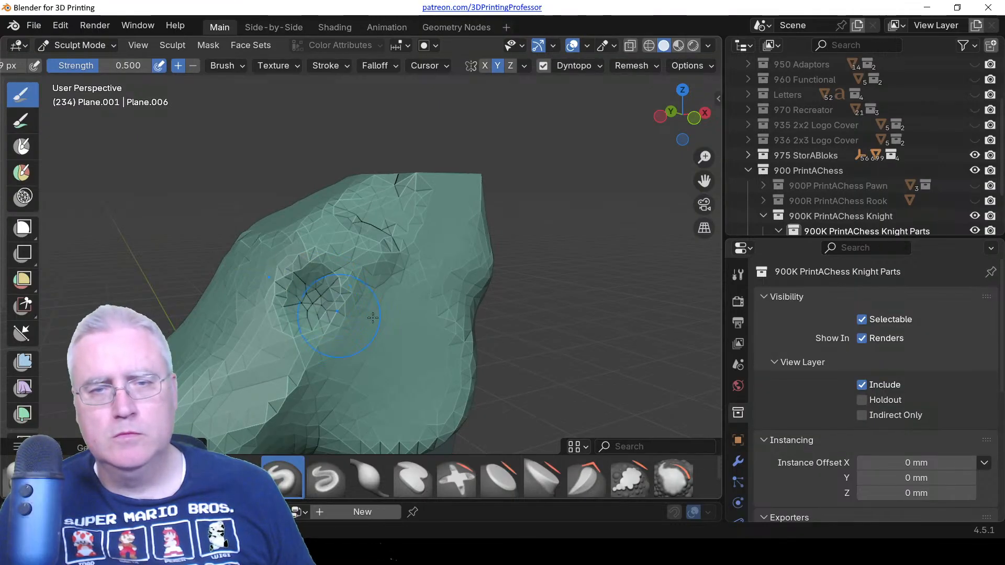
scroll(373, 318, "down", 2)
middle_click_drag(372, 329, 344, 326)
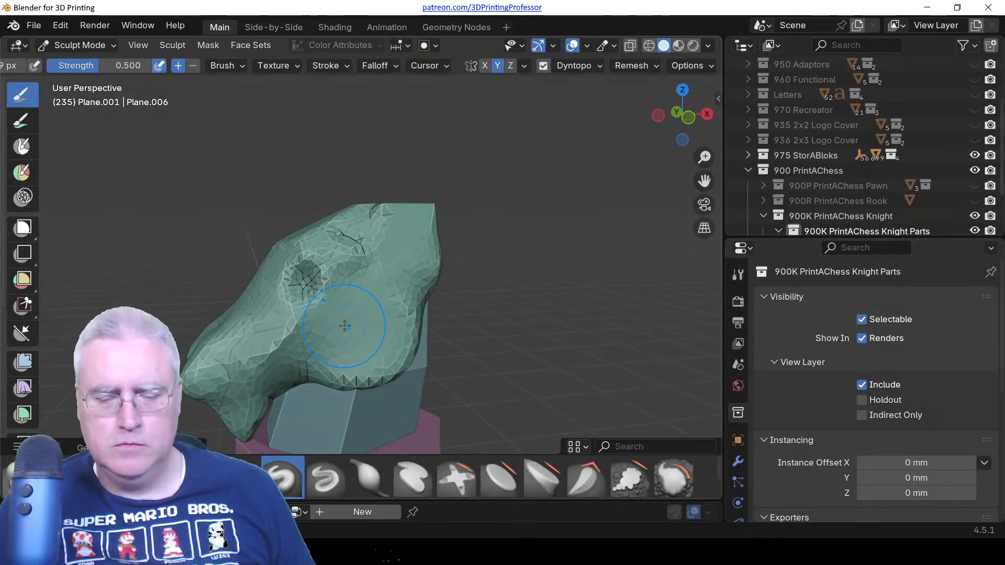
key("KP_1")
scroll(338, 325, "up", 2)
left_click_drag(277, 257, 285, 259)
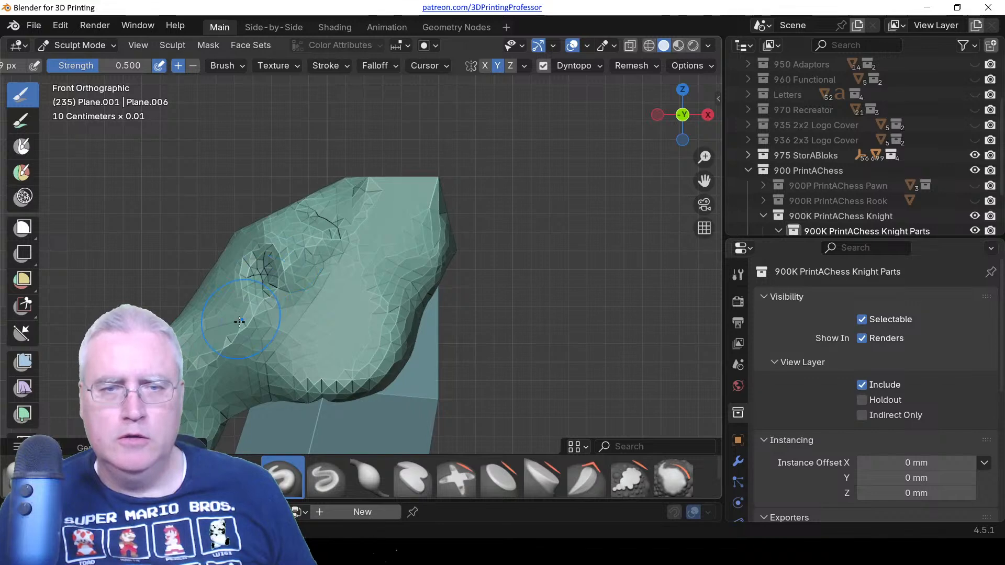
Slim the bulging sides of the snout in front of the eyes, working from the top view.
scroll(239, 321, "down", 3)
middle_click_drag(239, 321, 381, 381)
key("KP_7")
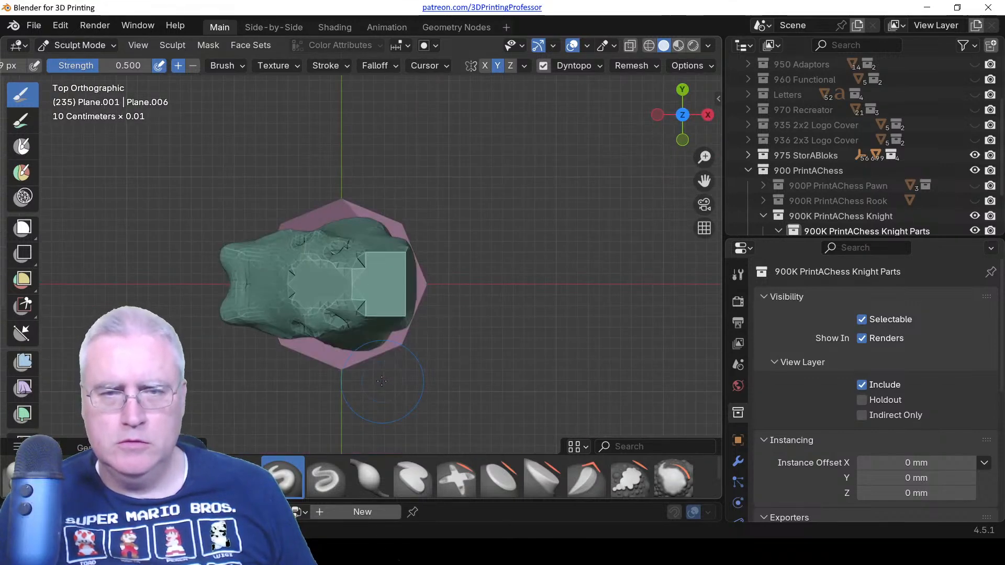
scroll(381, 381, "up", 3)
middle_click_drag(311, 281, 383, 295, "shift")
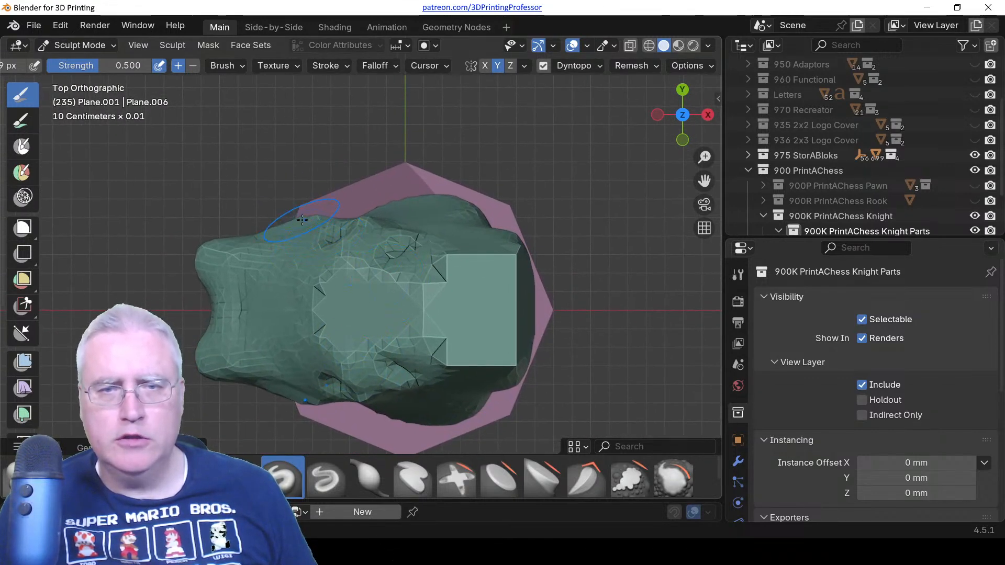
mouse_move(302, 219)
left_mouse_down()
mouse_move(309, 226)
mouse_move(272, 235)
mouse_move(236, 269)
left_mouse_up()
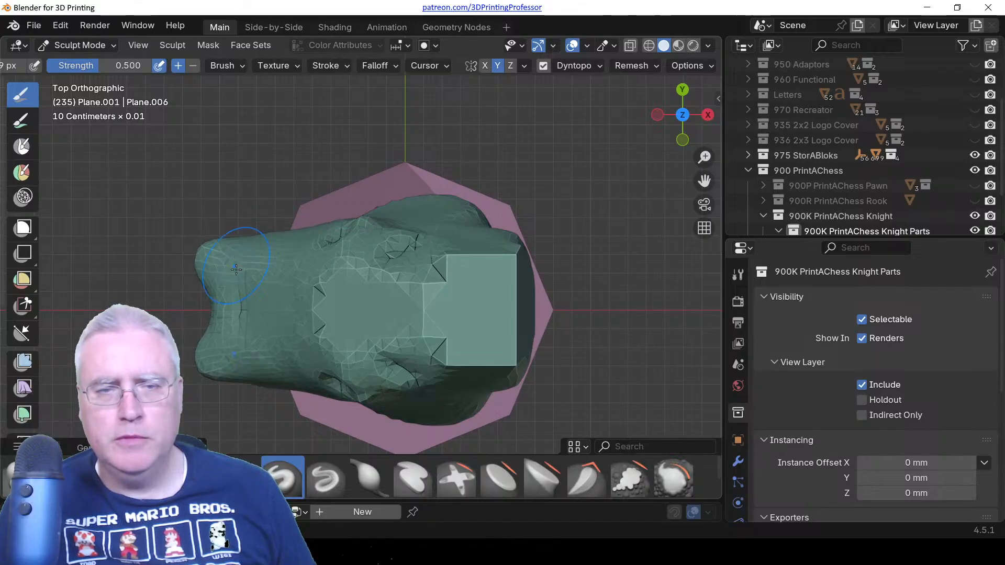
Carve nostril hollows near the tip of the muzzle and smooth the surface around the mouth.
middle_click_drag(203, 315, 317, 286)
mouse_move(335, 262)
left_mouse_down()
mouse_move(349, 277)
mouse_move(388, 272)
left_mouse_up()
middle_click_drag(409, 326, 309, 283)
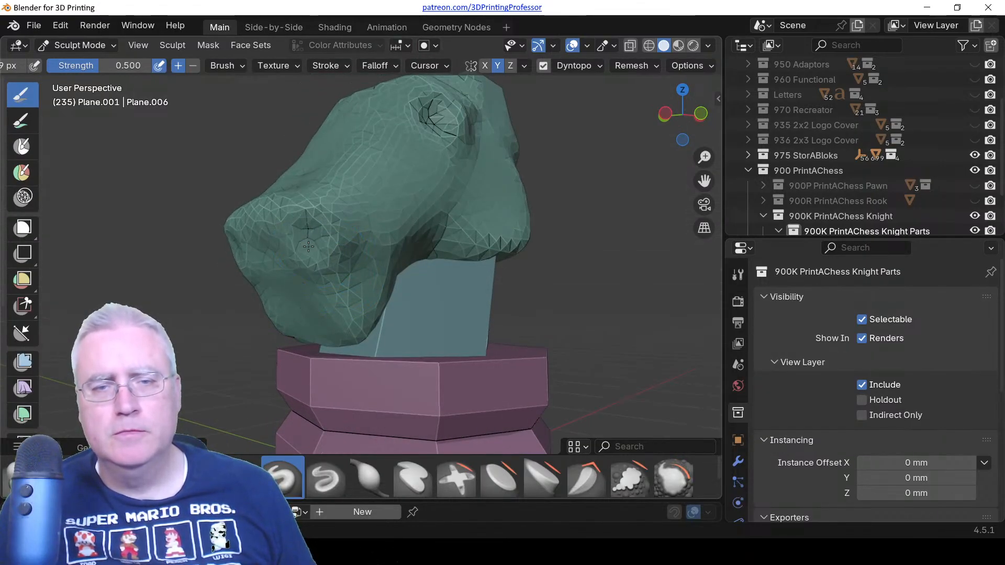
middle_click_drag(308, 246, 304, 229)
left_click_drag(335, 288, 332, 293, "shift")
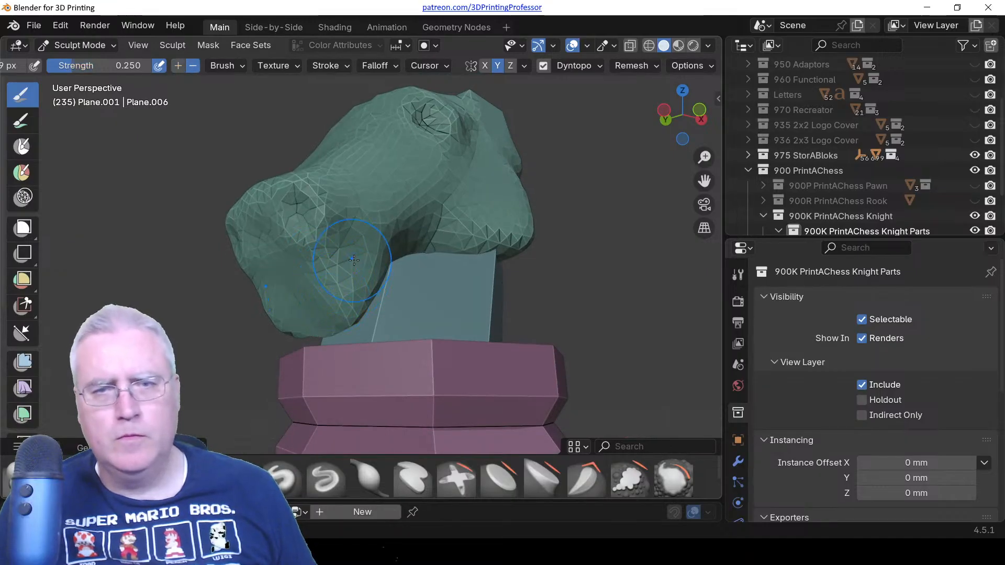
Sculpt the side and underside of the horse head's jaw next to the neck block.
mouse_move(354, 260)
left_mouse_down()
mouse_move(309, 275)
mouse_move(295, 304)
mouse_move(338, 268)
left_mouse_up()
middle_click_drag(345, 321, 340, 293)
left_click_drag(338, 288, 328, 290)
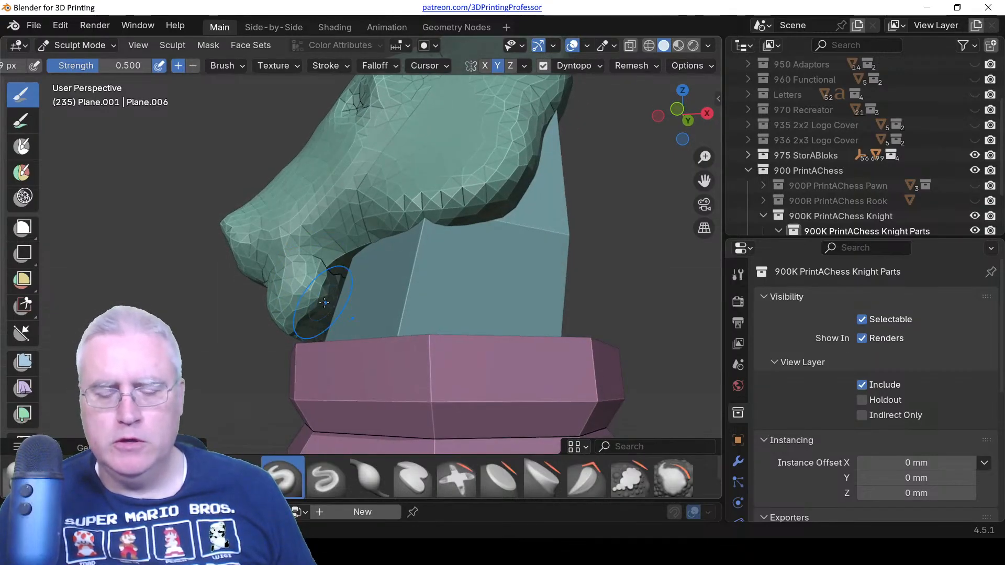
Isolate the horse head in local view, build up the chin's underside and carve a crease behind it.
key("slash")
middle_click_drag(362, 347, 311, 314)
mouse_move(304, 325)
left_mouse_down()
mouse_move(288, 361)
mouse_move(320, 393)
mouse_move(309, 400)
mouse_move(320, 366)
mouse_move(294, 324)
mouse_move(305, 355)
mouse_move(293, 387)
mouse_move(251, 403)
mouse_move(312, 416)
left_mouse_up()
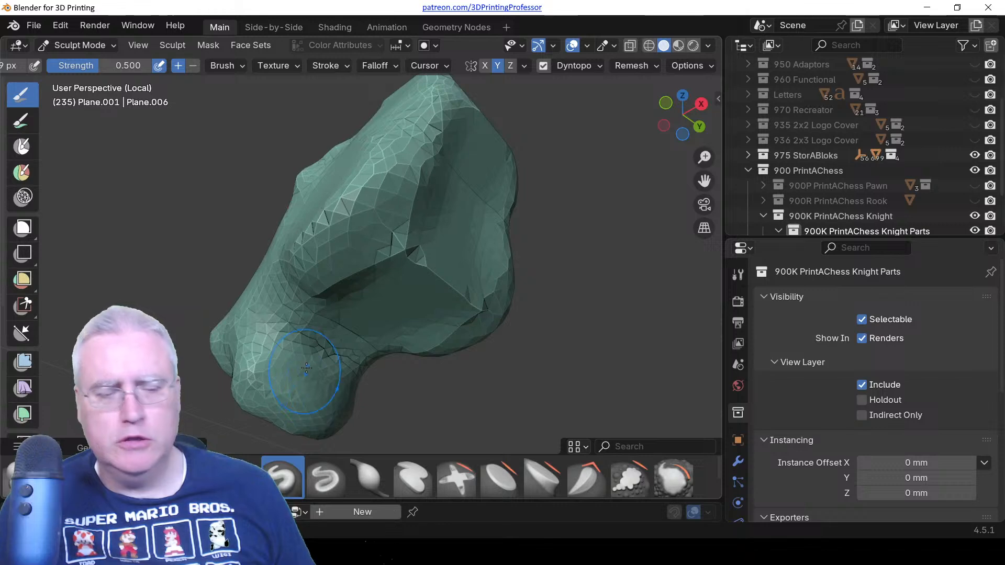
key("shift+c")
mouse_move(280, 333)
left_mouse_down()
mouse_move(343, 358)
mouse_move(320, 363)
left_mouse_up()
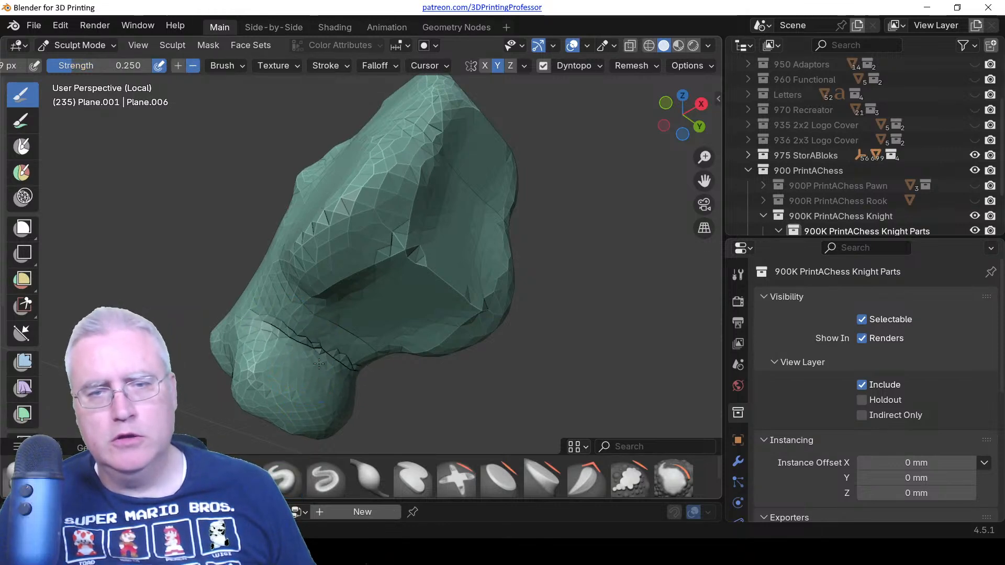
Build up the underside of the jaw behind the chin from the front view at strength 0.500.
middle_click_drag(322, 361, 343, 410)
key("KP_1")
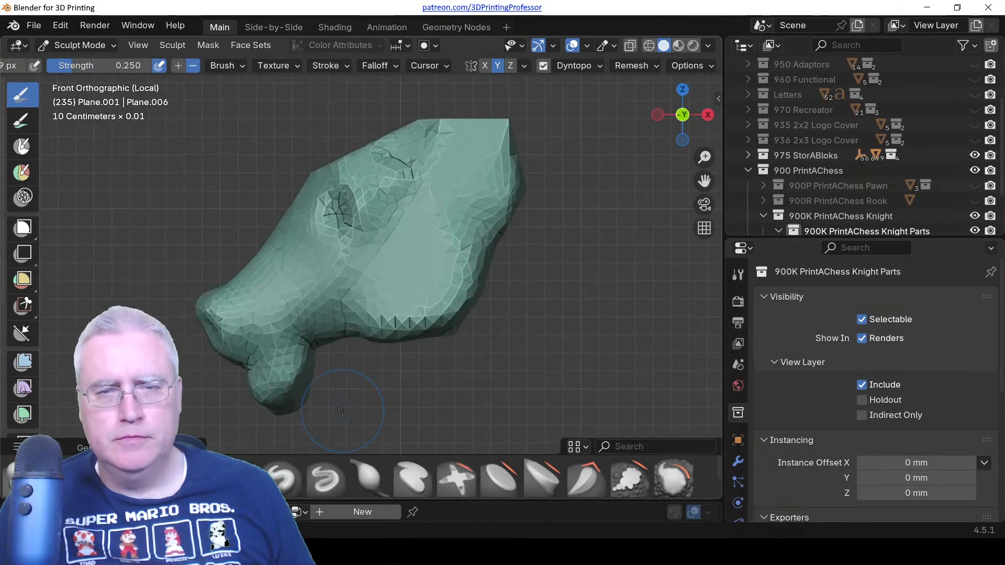
scroll(342, 411, "up", 1)
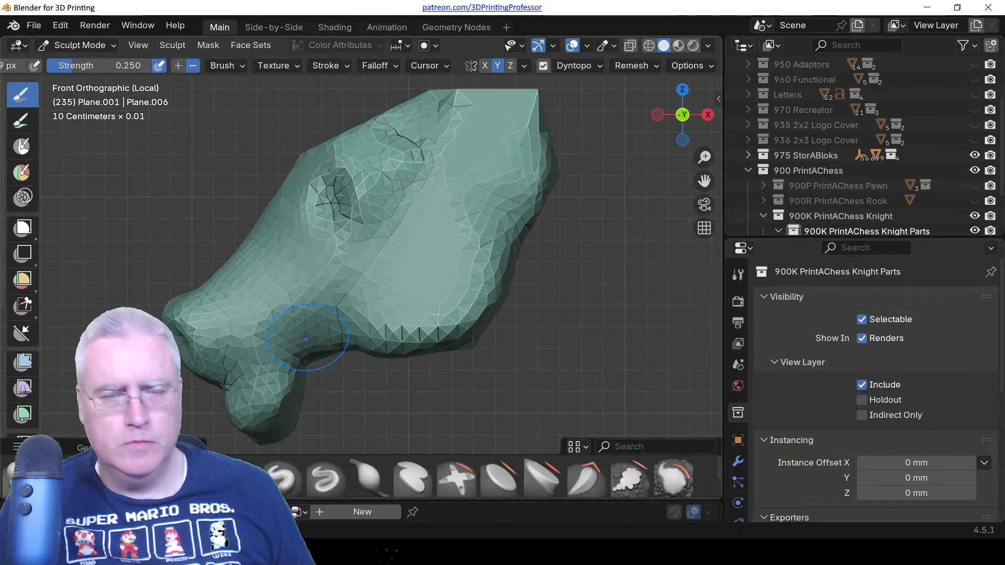
key("x")
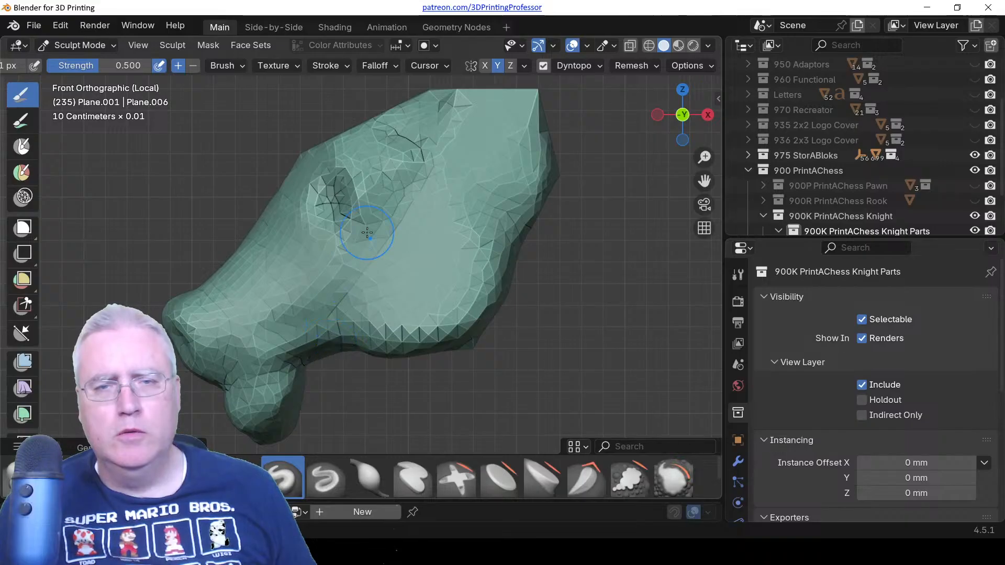
Taper the muzzle inward from the top view with the Grab brush at a 144 px radius.
middle_click_drag(359, 225, 428, 352)
key("KP_7")
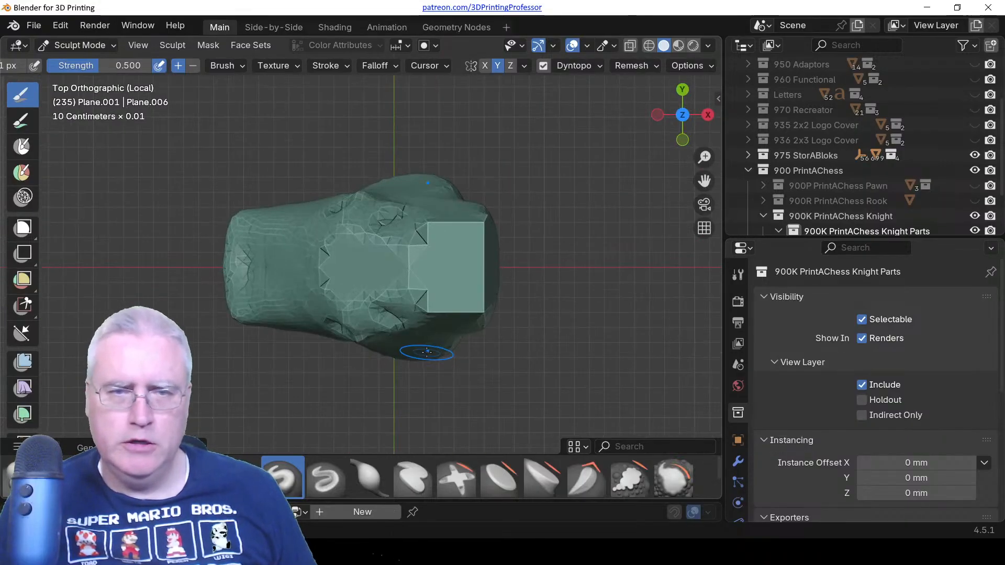
scroll(335, 309, "up", 2)
key("g")
key("f")
left_click(307, 240)
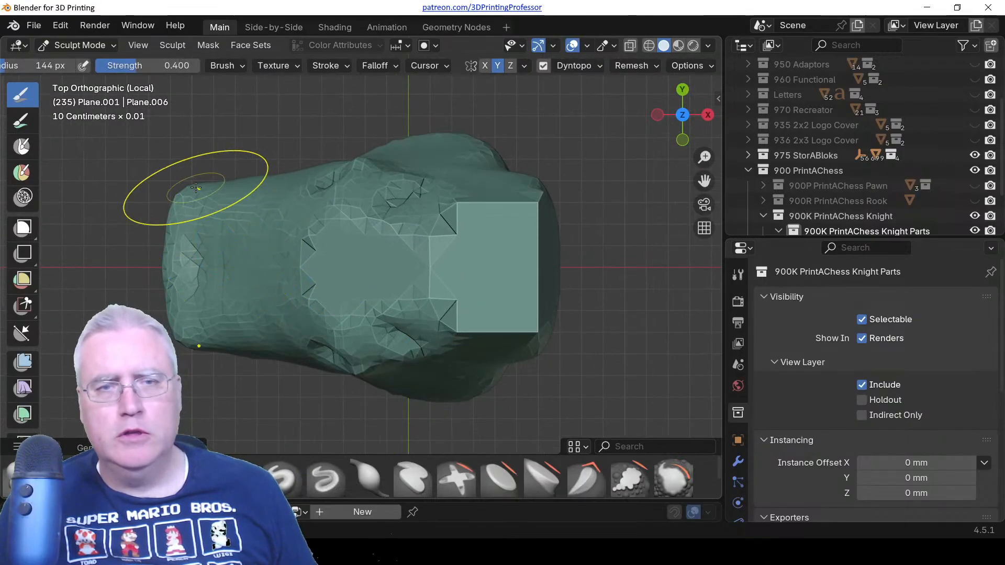
mouse_move(178, 188)
left_mouse_down()
mouse_move(208, 211)
mouse_move(231, 207)
left_mouse_up()
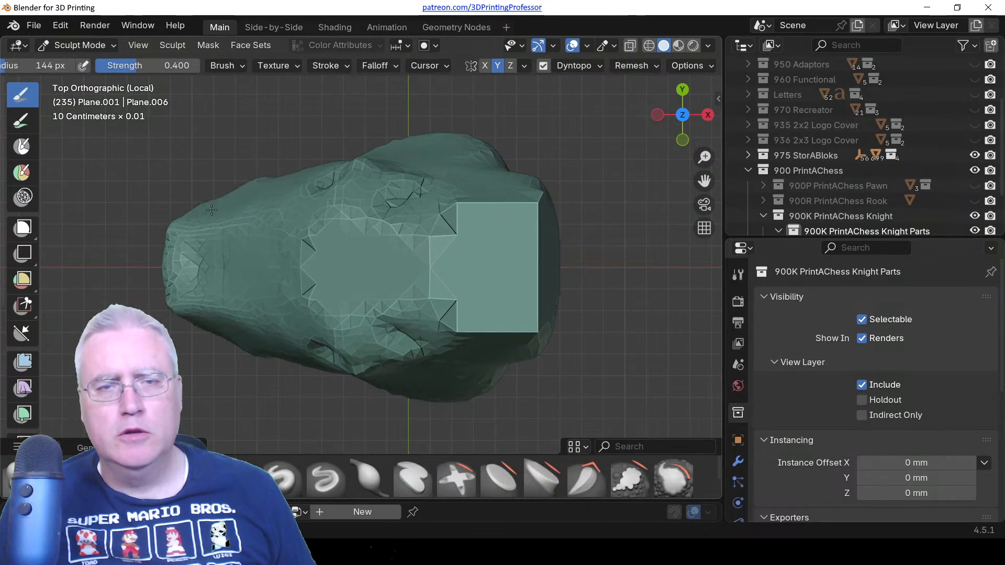
Build up the sides of the nose around the nostrils with a 73 px brush and carve into the muzzle.
middle_click_drag(208, 207, 315, 173)
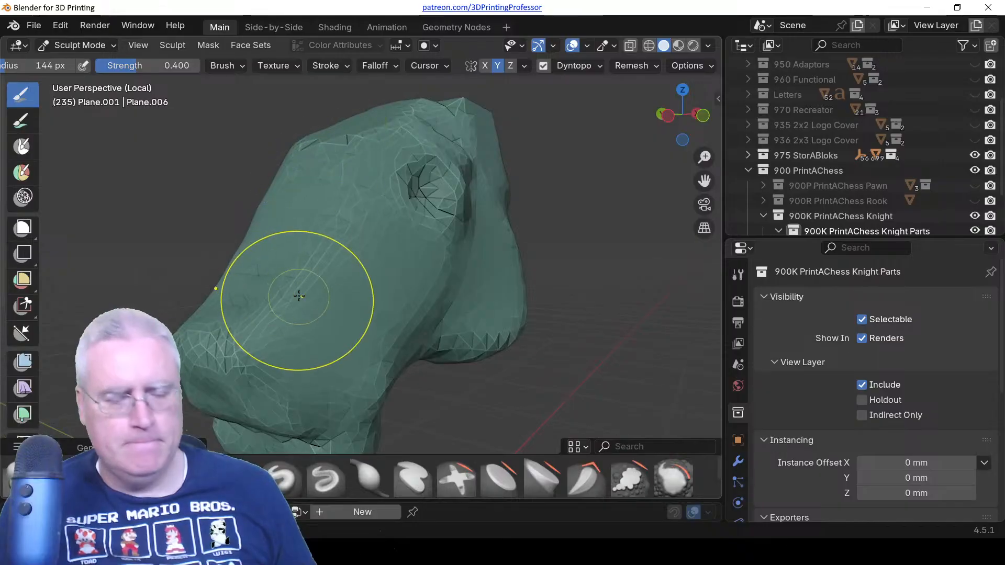
key("v")
key("f")
left_click(243, 314)
left_click_drag(264, 336, 280, 379)
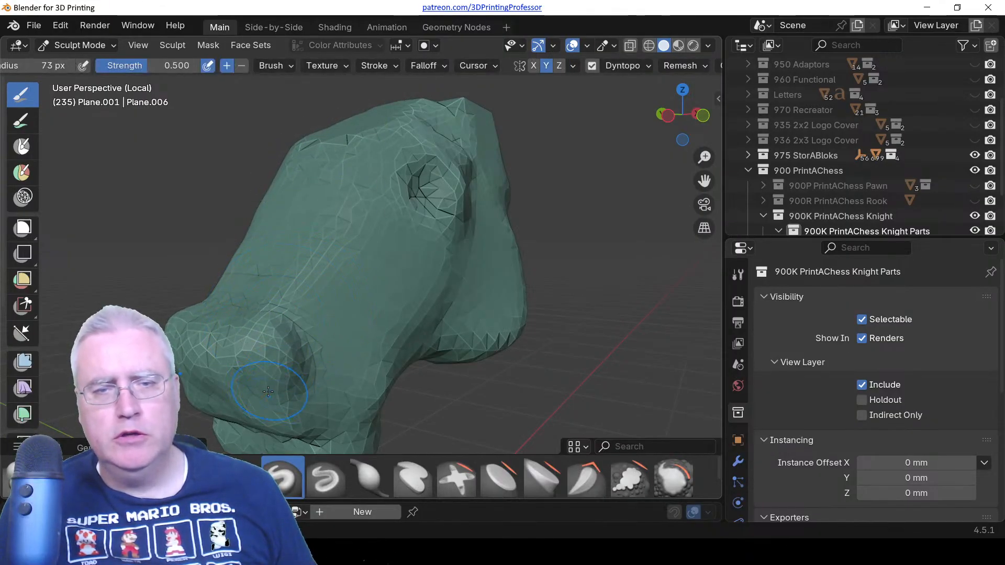
middle_click_drag(268, 392, 316, 333)
left_click_drag(305, 325, 309, 315, "ctrl")
Choose the Snake Hook brush for sculpting the top of the head in front view.
scroll(359, 328, "down", 3)
mouse_move(359, 328)
middle_mouse_down()
mouse_move(301, 323)
mouse_move(305, 294)
mouse_move(319, 293)
middle_mouse_up()
middle_click_drag(439, 202, 374, 316, "shift")
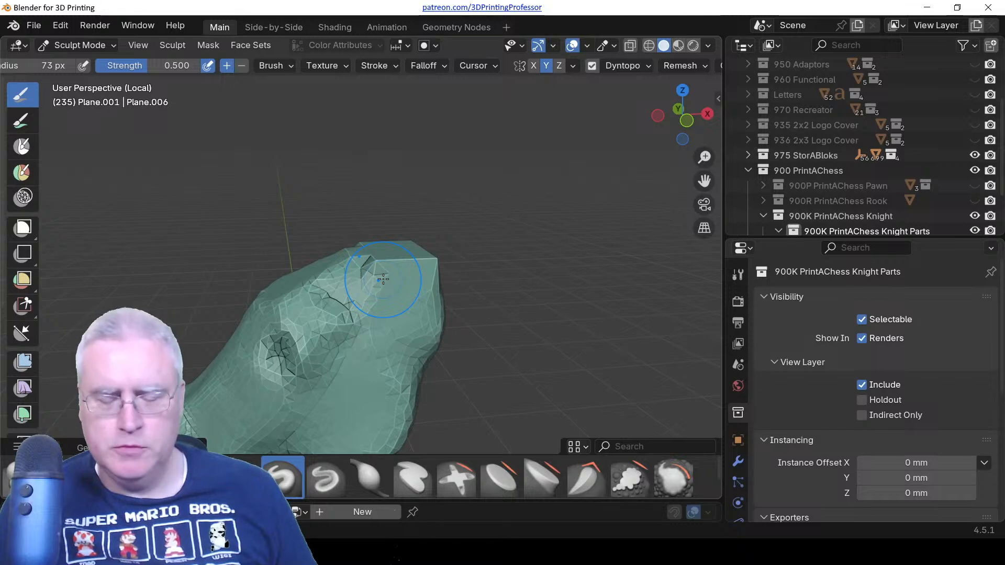
key("KP_3")
key("KP_1")
scroll(369, 477, "down", 2)
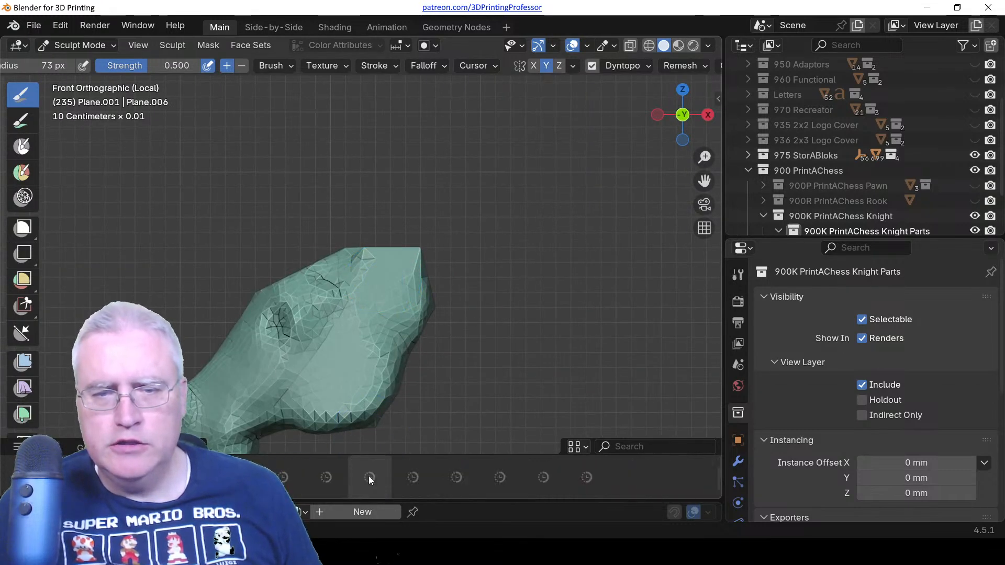
scroll(367, 476, "up", 1)
scroll(367, 477, "up", 1)
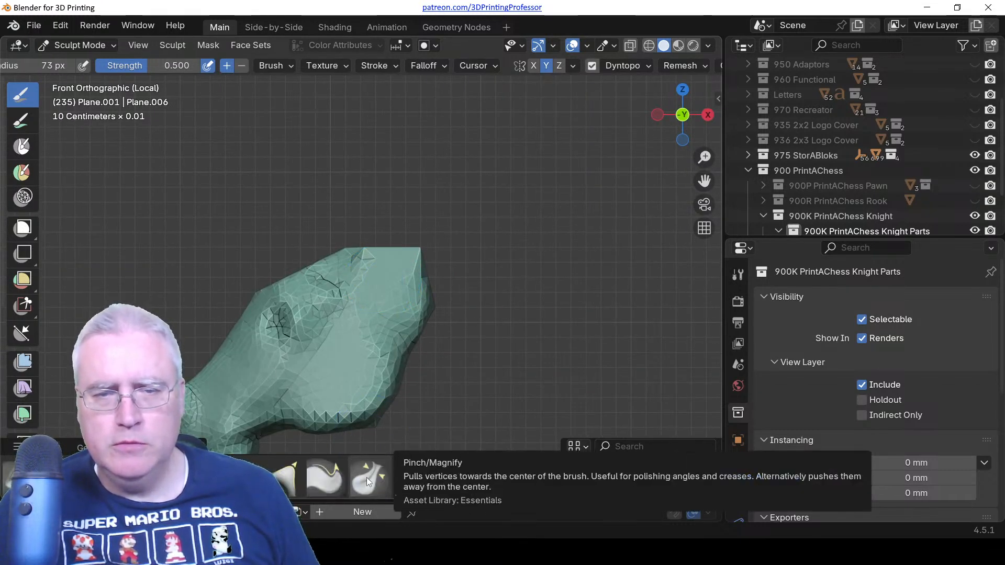
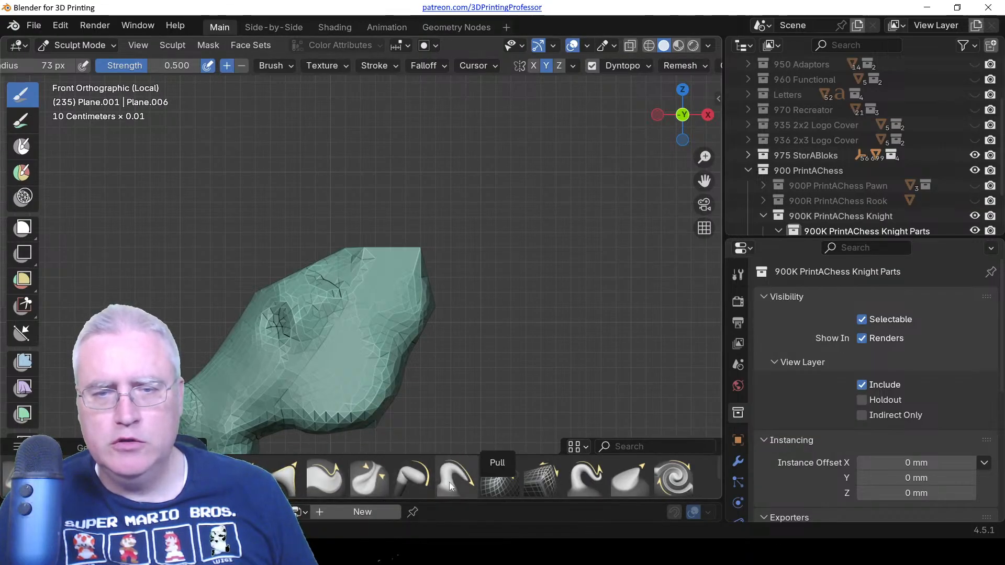
left_click(575, 474)
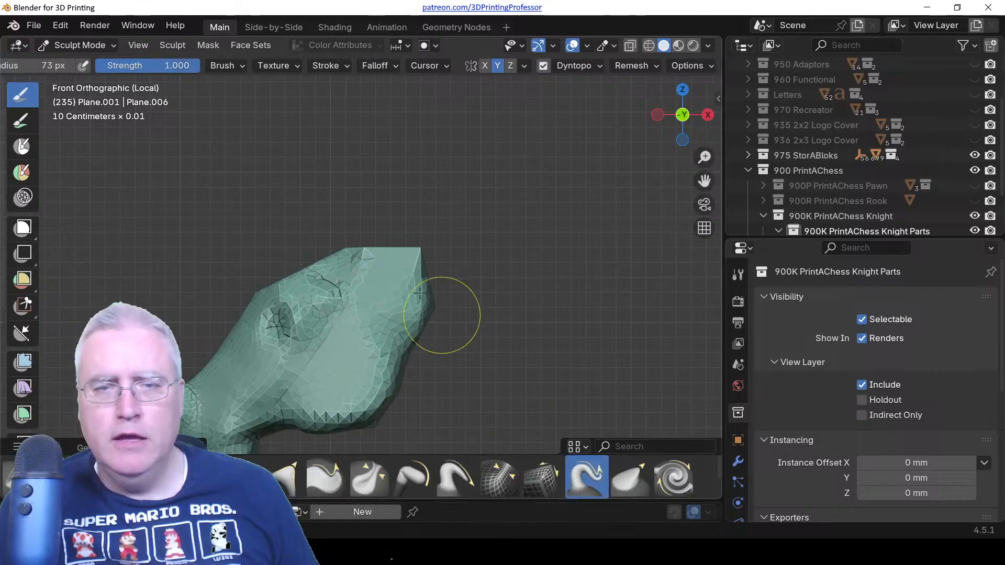
mouse_move(366, 258)
left_mouse_down()
mouse_move(372, 272)
mouse_move(378, 249)
mouse_move(417, 217)
left_mouse_up()
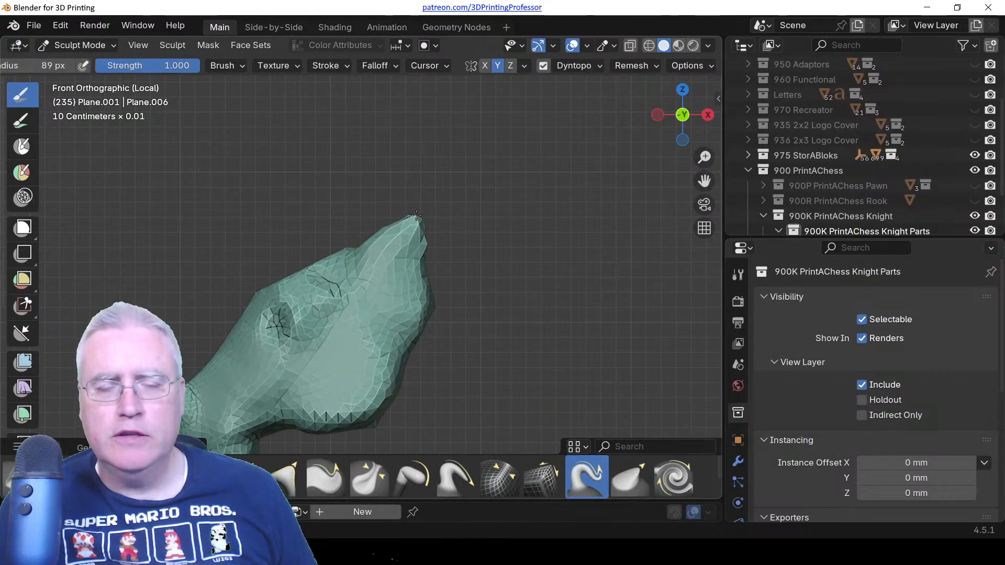
key("ctrl+z")
mouse_move(350, 265)
left_mouse_down()
mouse_move(359, 214)
mouse_move(376, 194)
left_mouse_up()
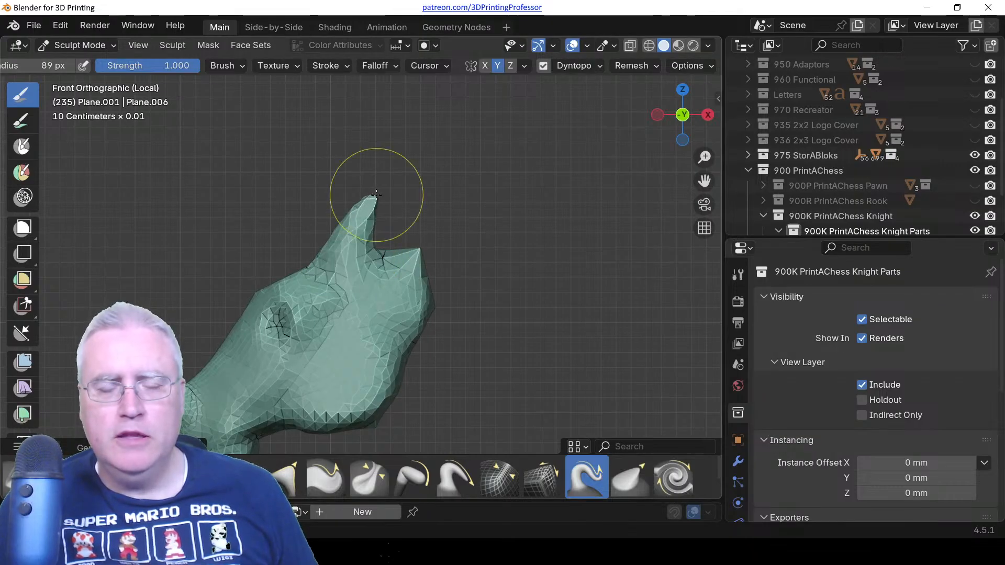
key("ctrl+z")
key("ctrl+z")
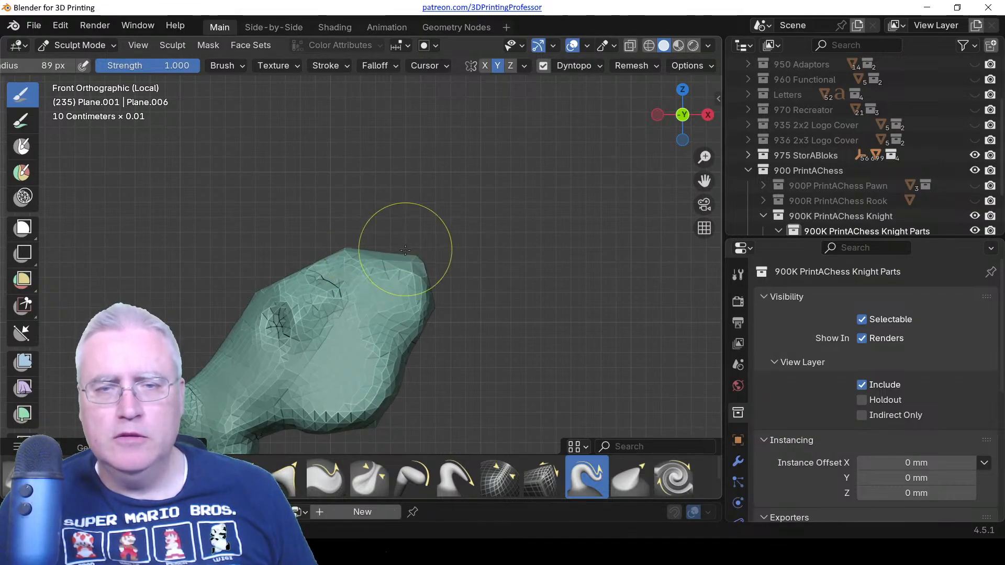
Pull a pair of pointed ears upward from the head's top with the Snake Hook brush at 89 px radius.
mouse_move(374, 264)
left_mouse_down()
mouse_move(402, 246)
mouse_move(395, 193)
left_mouse_up()
middle_click_drag(275, 234, 471, 269)
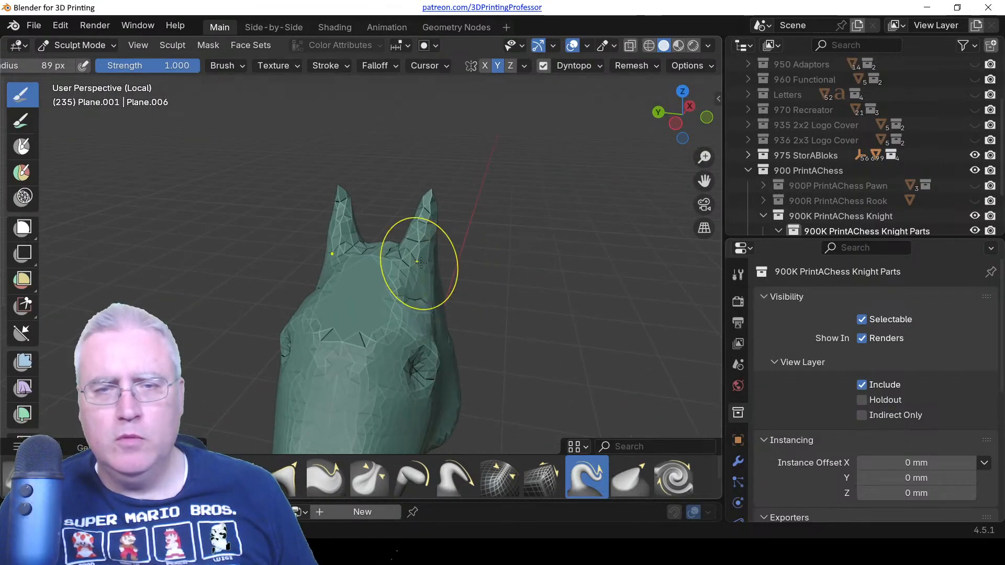
Thicken the ears and their bases with an additive brush at strength 0.500, reducing its radius to 50 px.
key("x")
key("f")
left_click(408, 275)
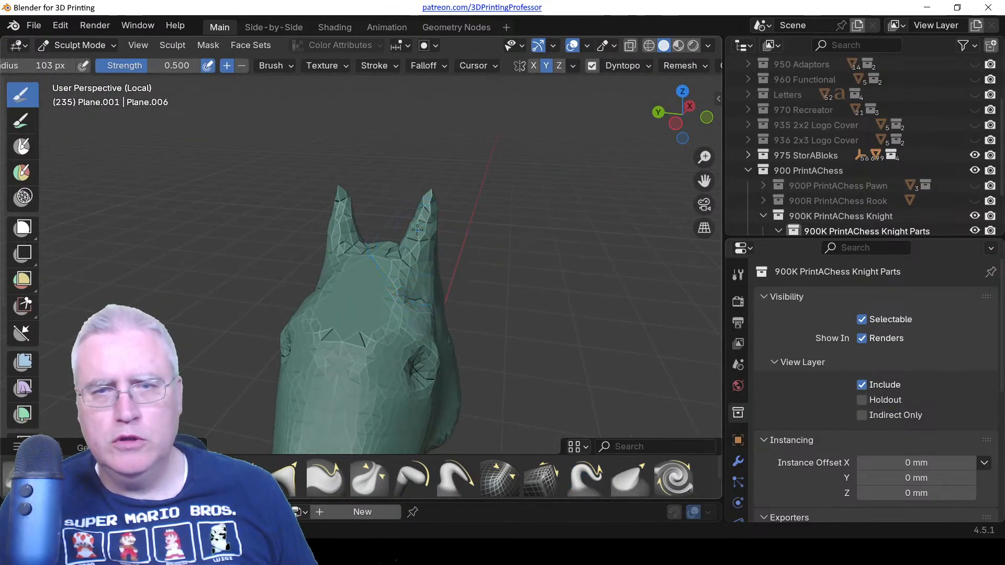
middle_click_drag(483, 302, 368, 295)
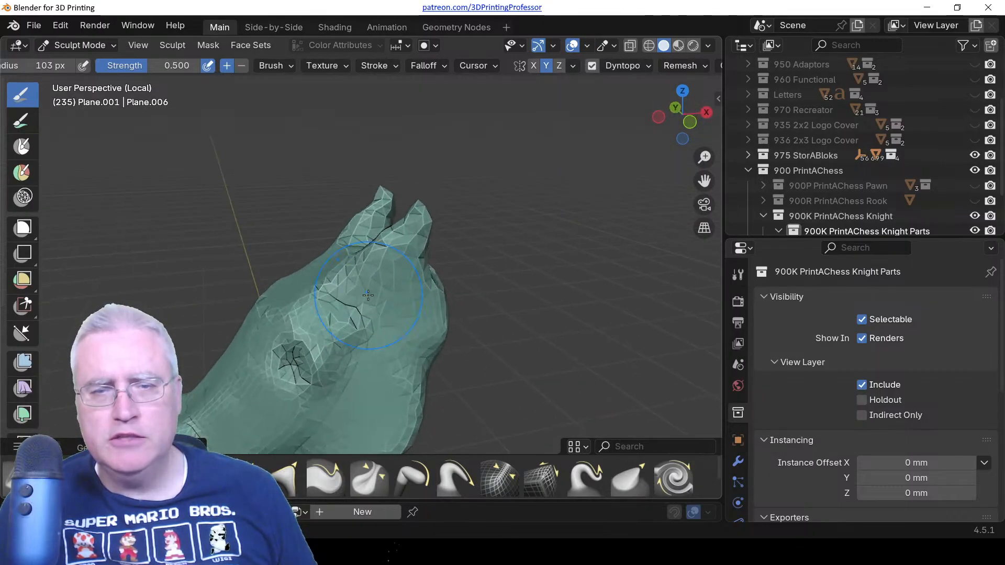
key("f")
left_click(416, 268)
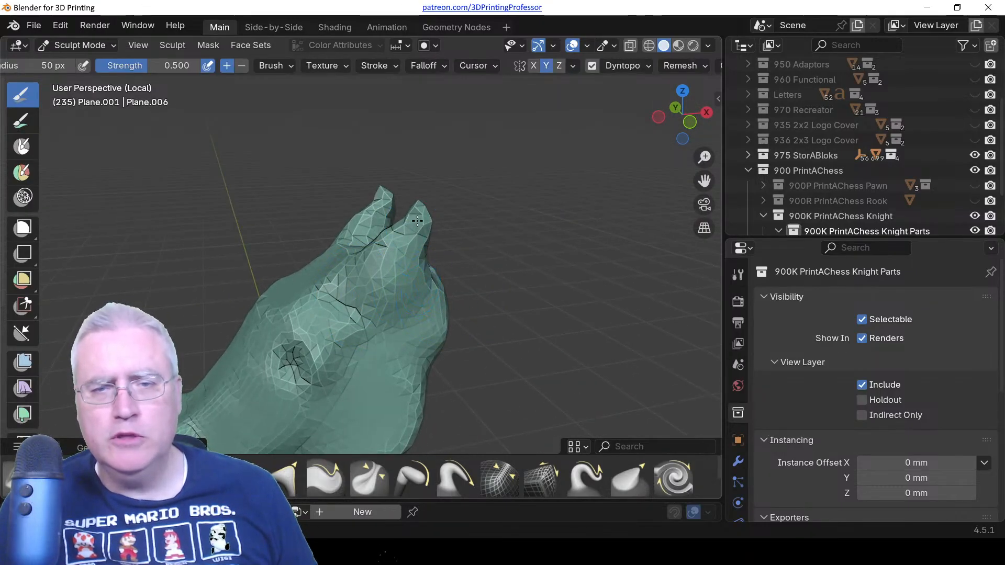
left_click_drag(402, 232, 383, 260)
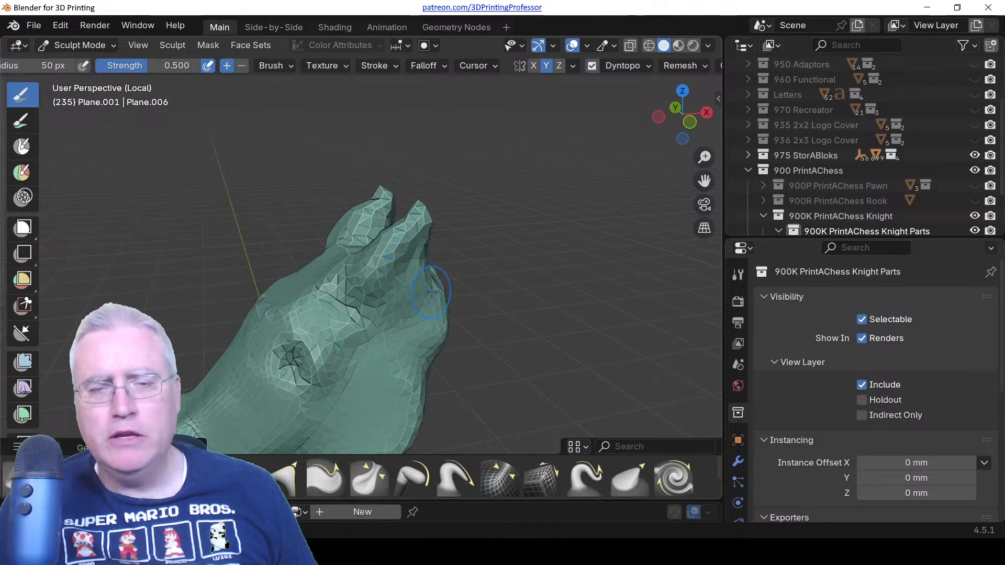
middle_click_drag(432, 292, 366, 232)
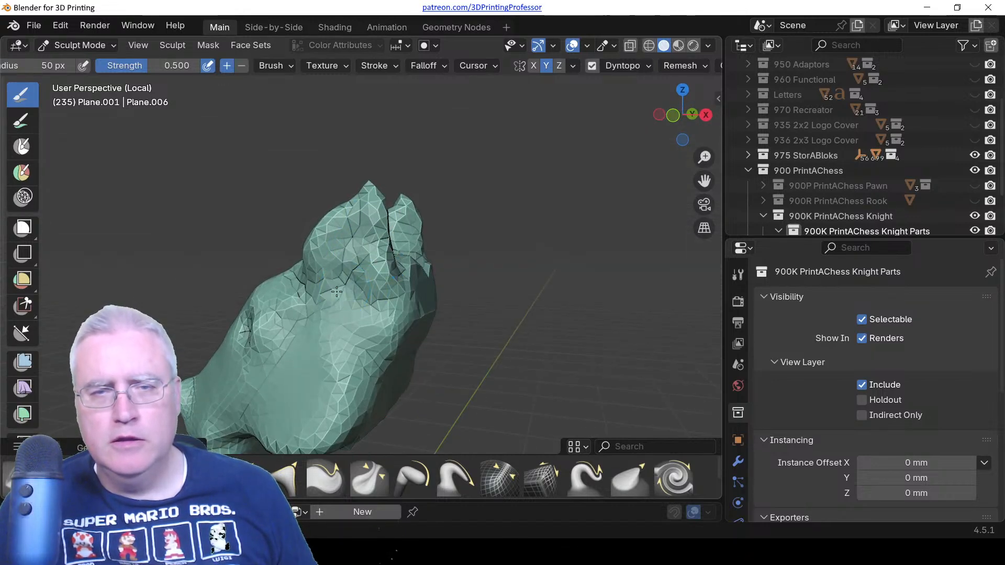
Push the ears outward from the top view with the Grab brush at a 138 px radius.
middle_click_drag(358, 244, 391, 320)
key("KP_7")
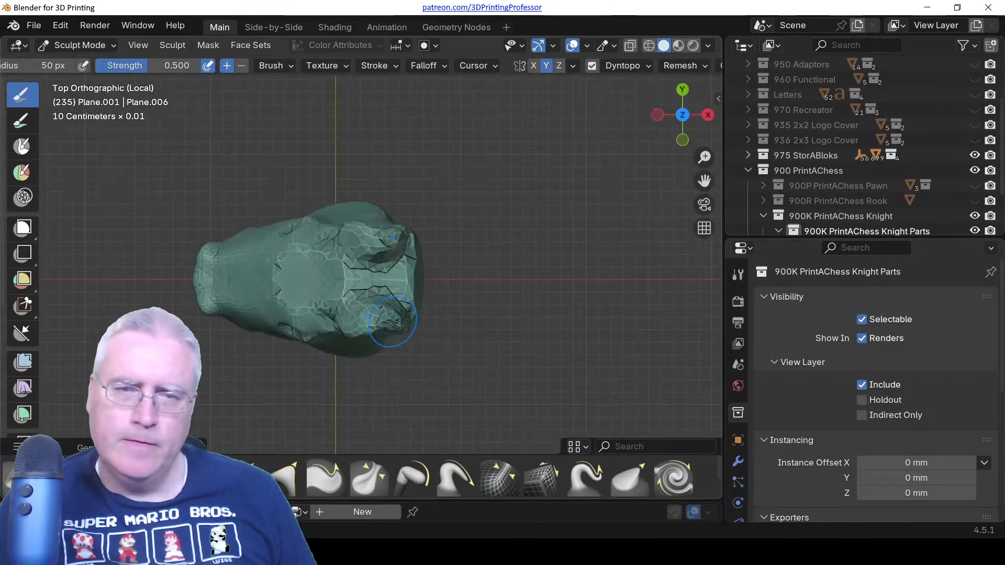
scroll(391, 320, "up", 1)
key("g")
key("f")
left_click(399, 348)
left_click_drag(378, 330, 377, 379)
left_click_drag(365, 326, 369, 352)
scroll(105, 479, "up", 1)
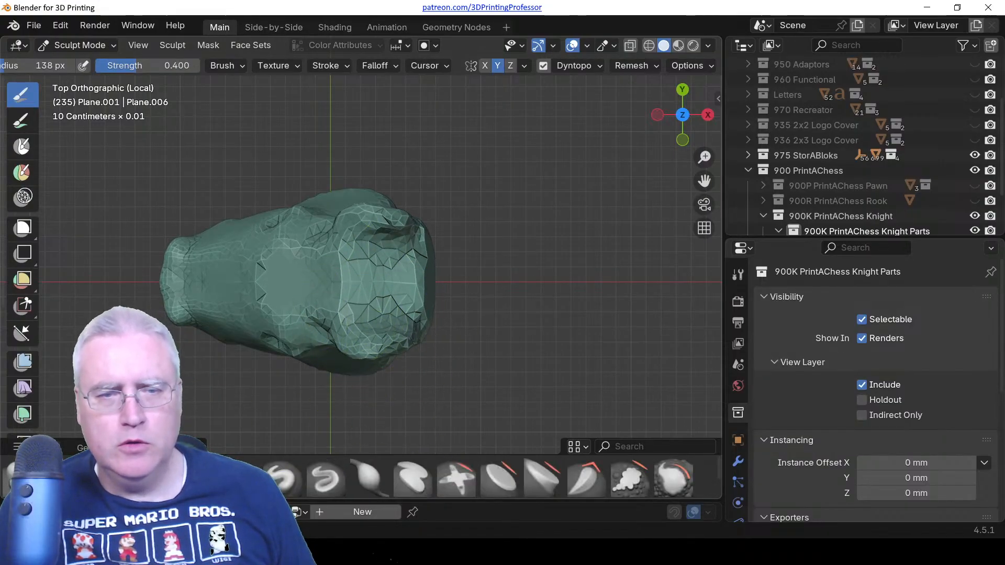
Build up a mane ridge between the ears and down the back with a 39 px brush at strength 0.500.
left_click(107, 479)
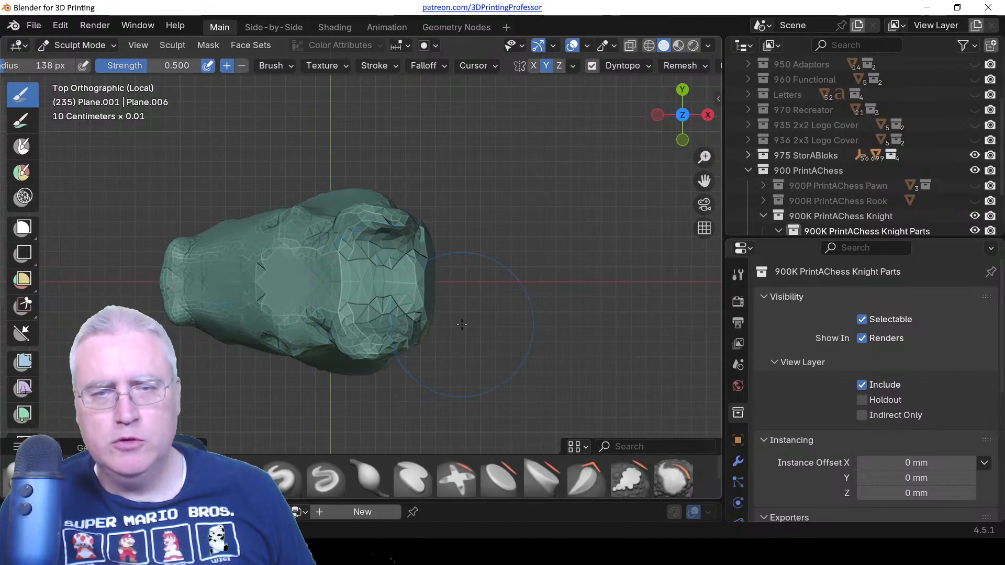
middle_click_drag(462, 325, 332, 275)
key("f")
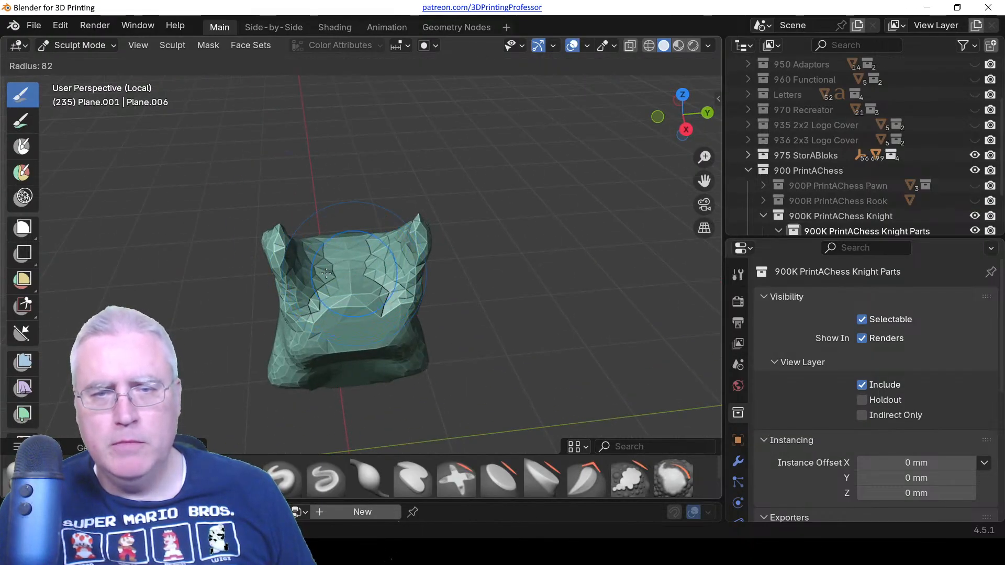
left_click(327, 274)
key("f")
left_click(349, 257)
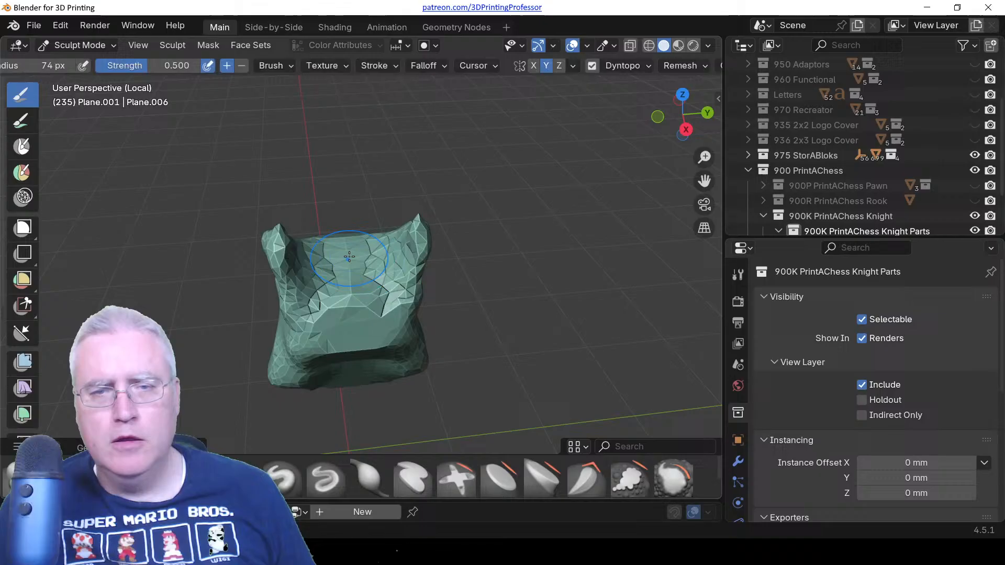
key("f")
left_click(349, 287)
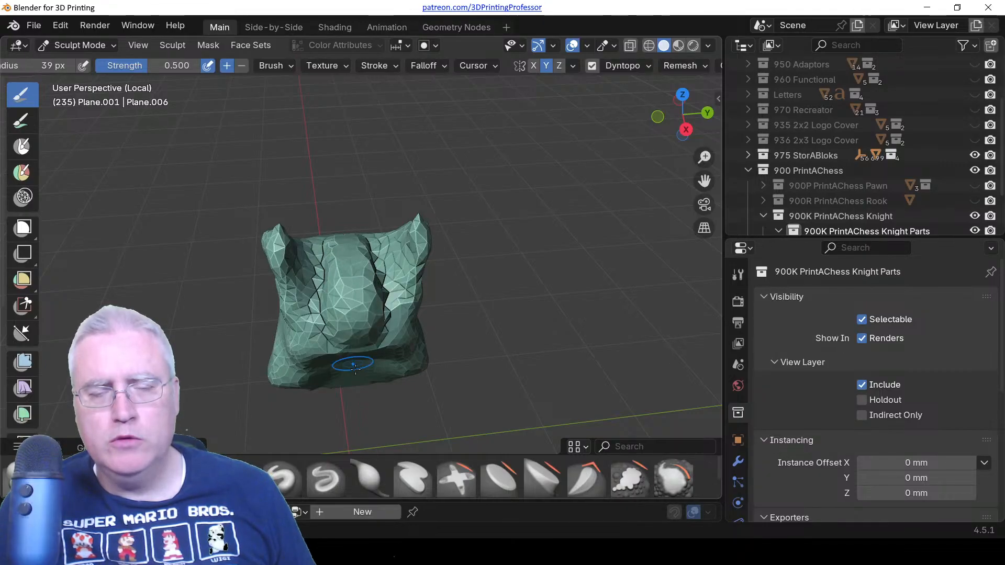
Thicken the mane ridge and extend it forward between the ears and further down the back of the head.
middle_click_drag(355, 369, 343, 256)
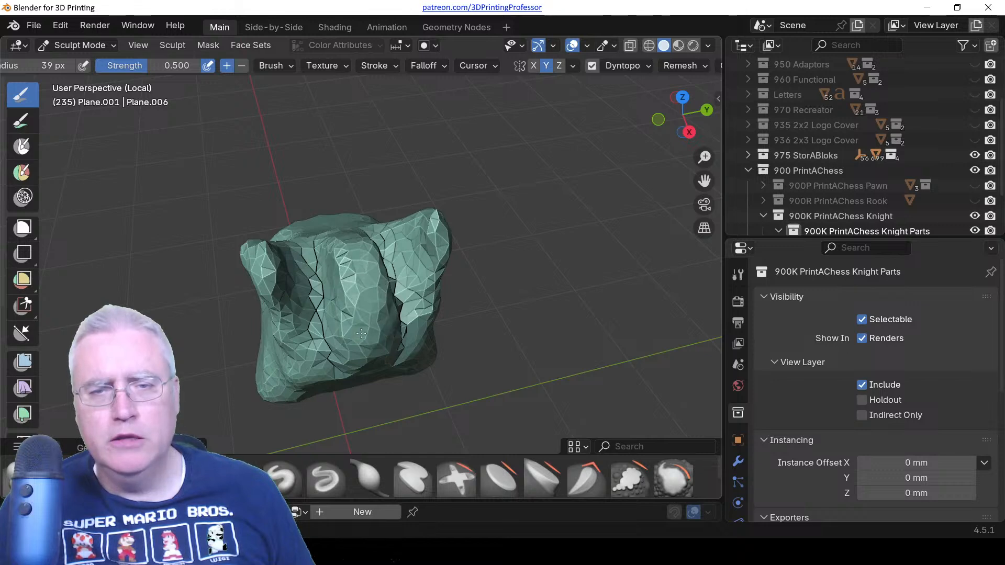
middle_click_drag(355, 371, 483, 292)
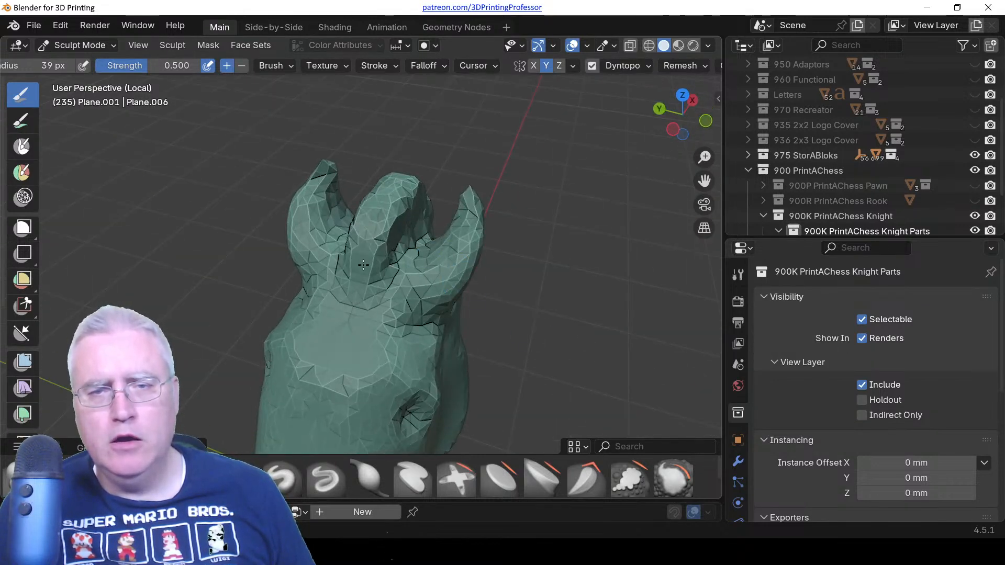
middle_click_drag(363, 265, 366, 218)
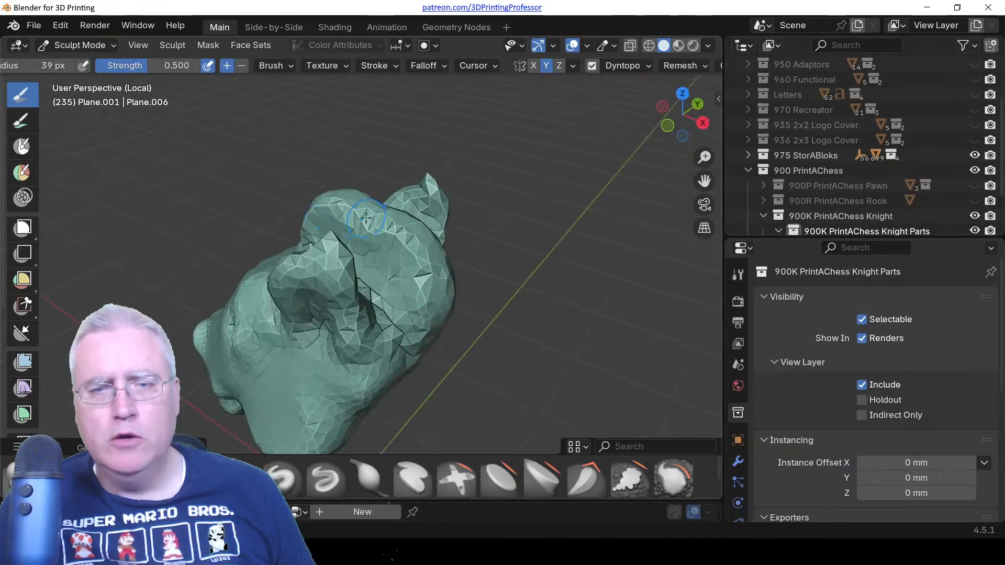
middle_click_drag(435, 331, 355, 264)
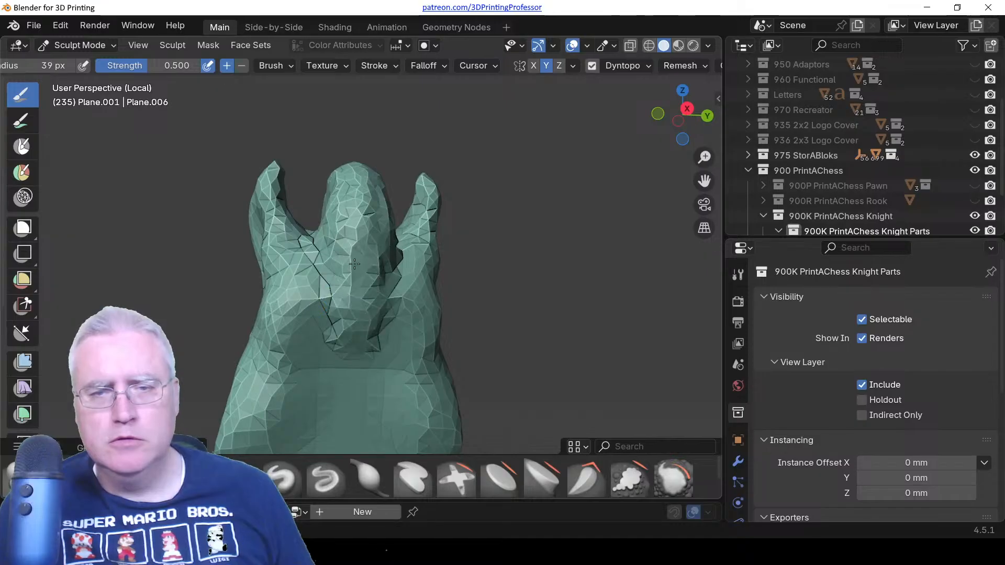
Leave local view and hollow the side of the face between muzzle and jaw, reducing the brush radius to 52 px.
scroll(355, 320, "down", 3)
key("KP_Divide")
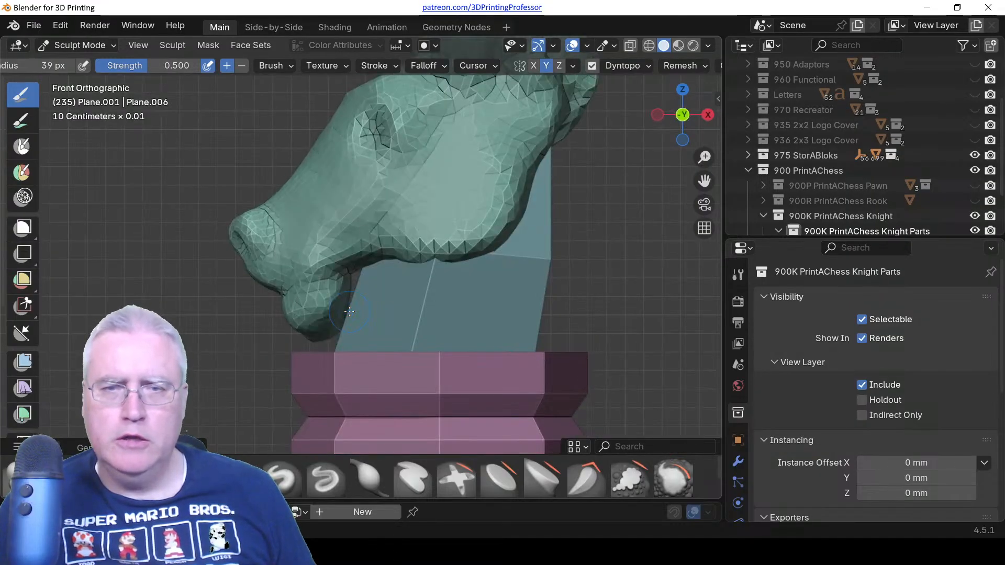
mouse_move(349, 312)
middle_mouse_down()
mouse_move(393, 286)
mouse_move(331, 276)
mouse_move(361, 270)
mouse_move(367, 226)
middle_mouse_up()
key("f")
left_click(421, 269)
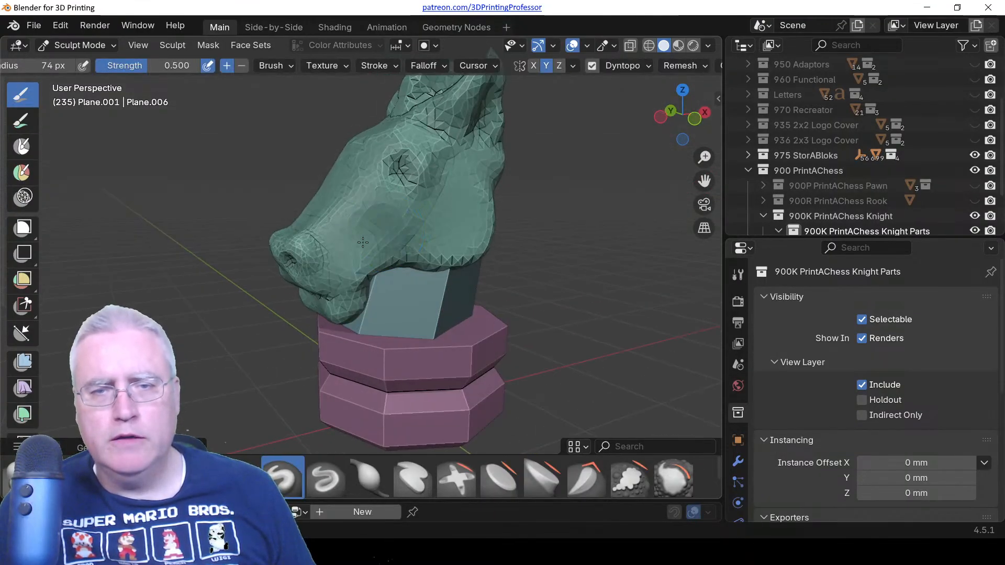
key("f")
left_click(375, 237)
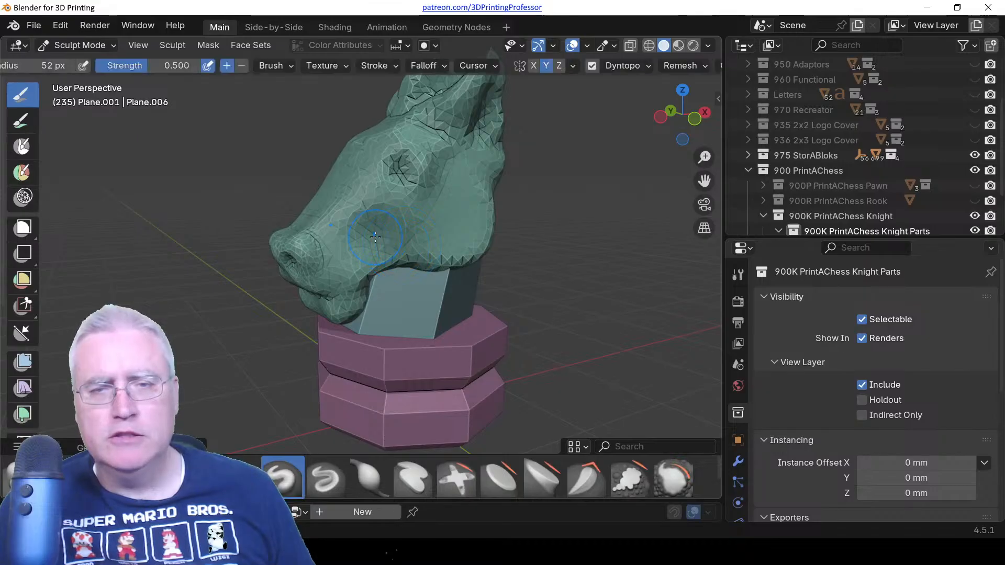
Deepen the hollow on the side of the face with a subtractive 52 px brush at strength 0.250.
key("shift+f")
left_click(387, 243)
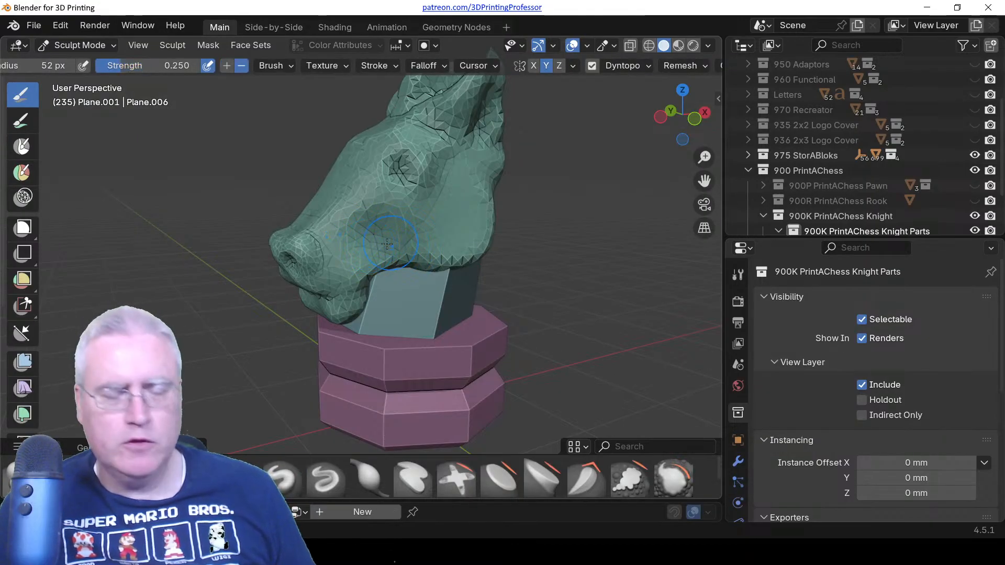
mouse_move(338, 216)
middle_mouse_down()
mouse_move(484, 254)
mouse_move(449, 289)
mouse_move(393, 282)
middle_mouse_up()
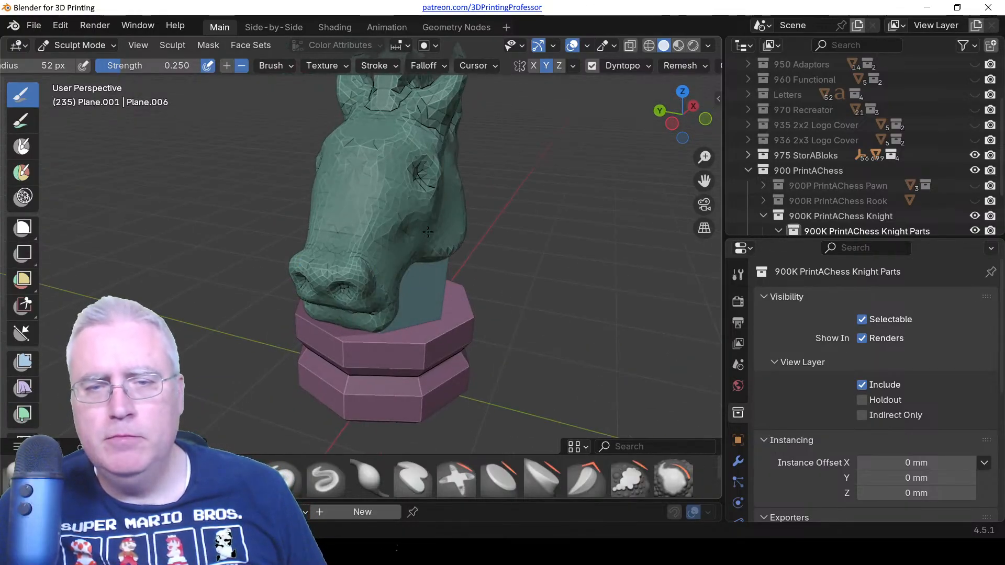
mouse_move(405, 325)
middle_mouse_down()
mouse_move(399, 287)
mouse_move(349, 284)
mouse_move(477, 292)
middle_mouse_up()
Build up a ridge along the bridge of the nose with an additive 54 px brush at strength 0.500.
key("i")
middle_click_drag(442, 230, 396, 267)
key("f")
left_click(371, 223)
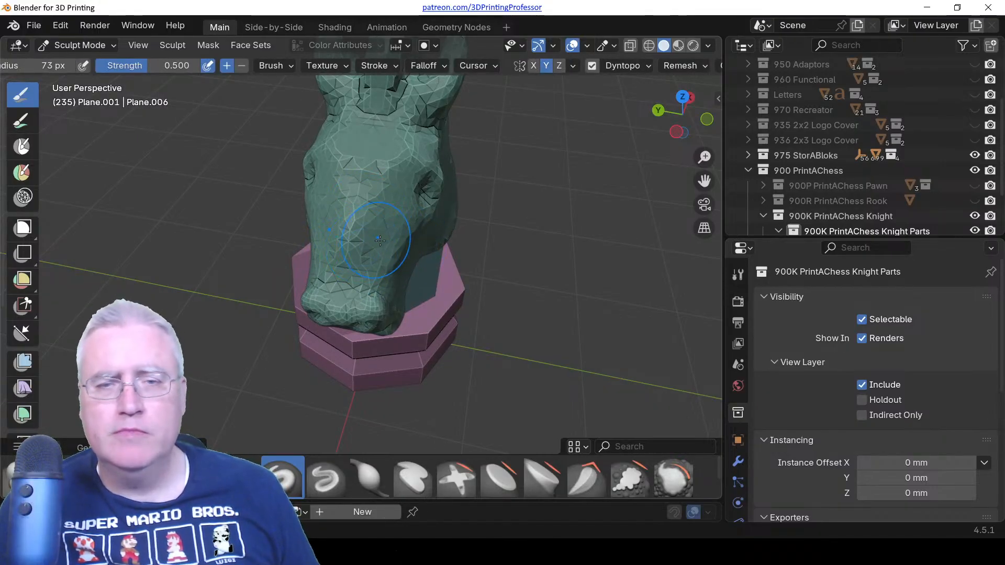
key("f")
left_click(360, 218)
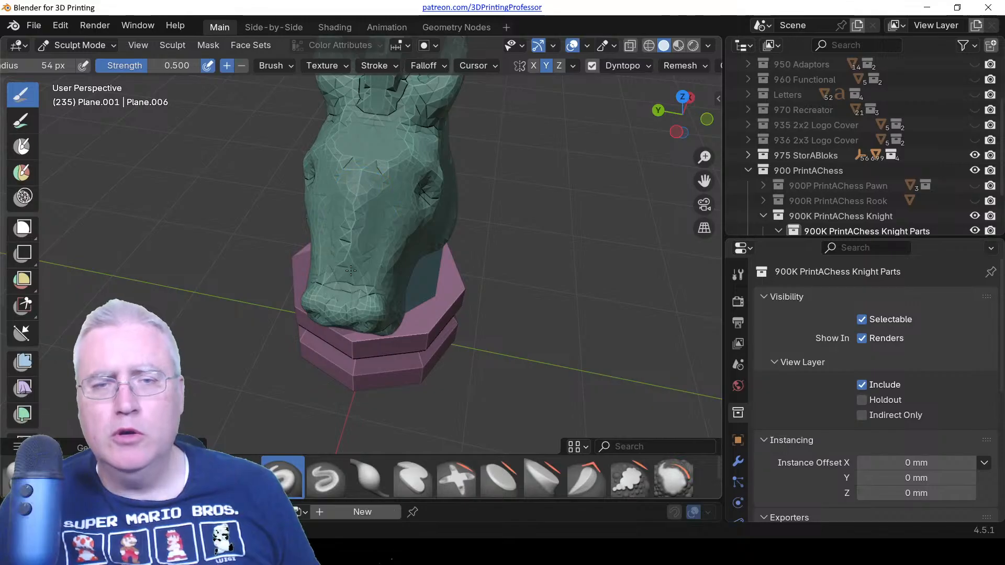
middle_click_drag(411, 253, 351, 193)
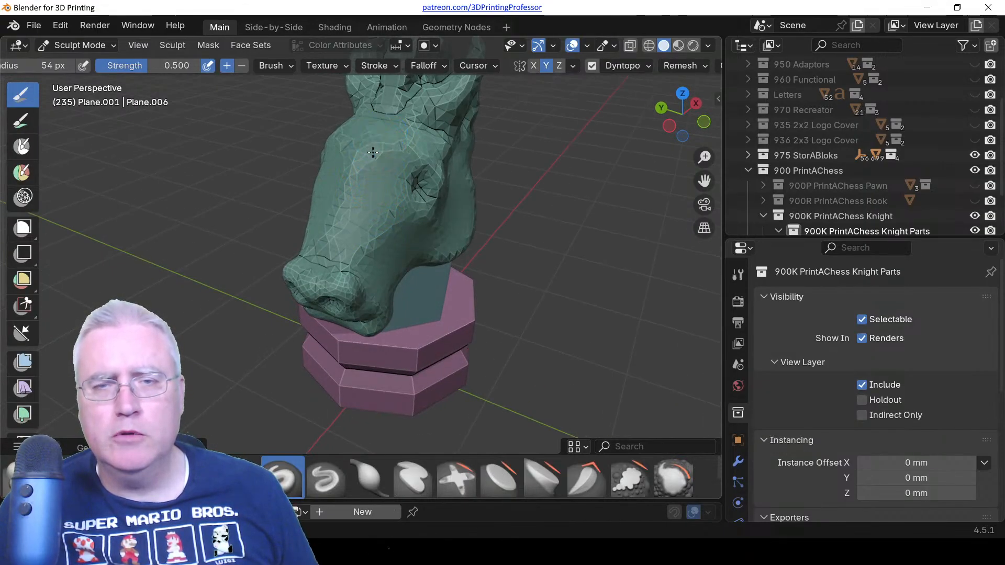
mouse_move(378, 137)
middle_mouse_down()
mouse_move(332, 191)
mouse_move(372, 233)
mouse_move(313, 203)
middle_mouse_up()
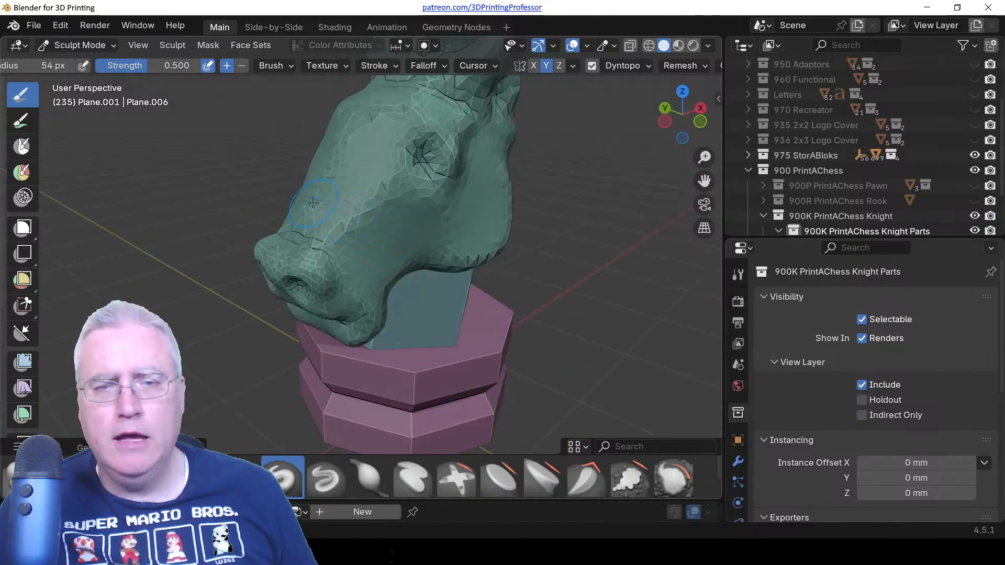
Fill out the cheek and jaw with an additive brush at a 93 px radius and strength 0.500.
middle_click_drag(493, 281, 417, 261)
mouse_move(523, 214)
middle_mouse_down()
mouse_move(474, 254)
mouse_move(494, 187)
mouse_move(561, 247)
mouse_move(479, 276)
middle_mouse_up()
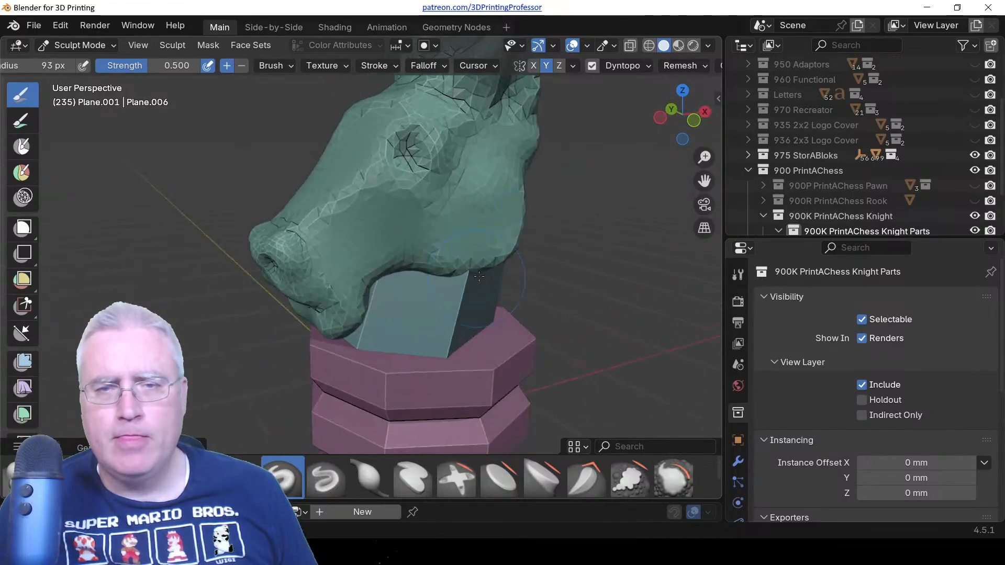
middle_click_drag(426, 248, 386, 265)
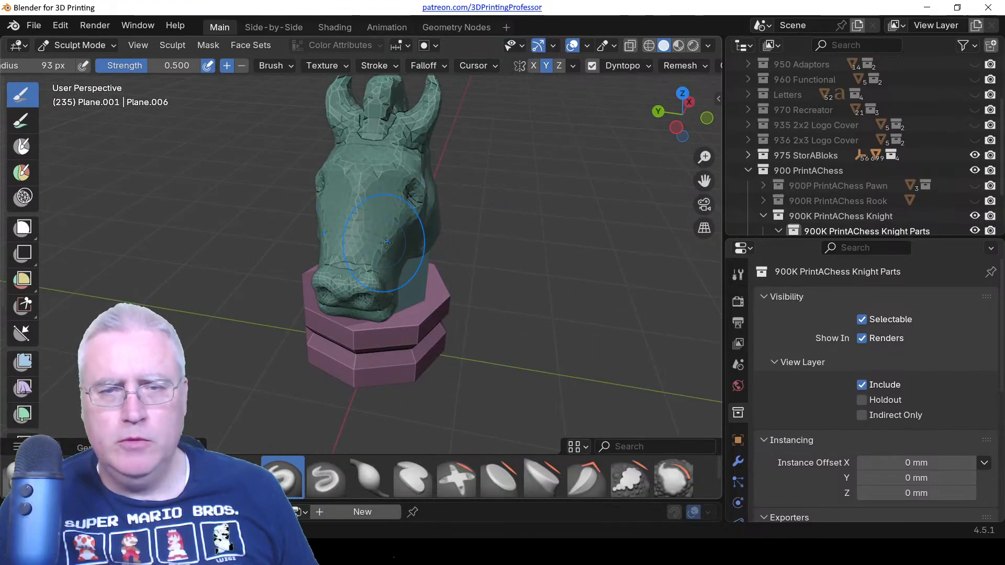
Switch the horse head from Sculpt Mode to Object Mode.
key("ctrl+Tab")
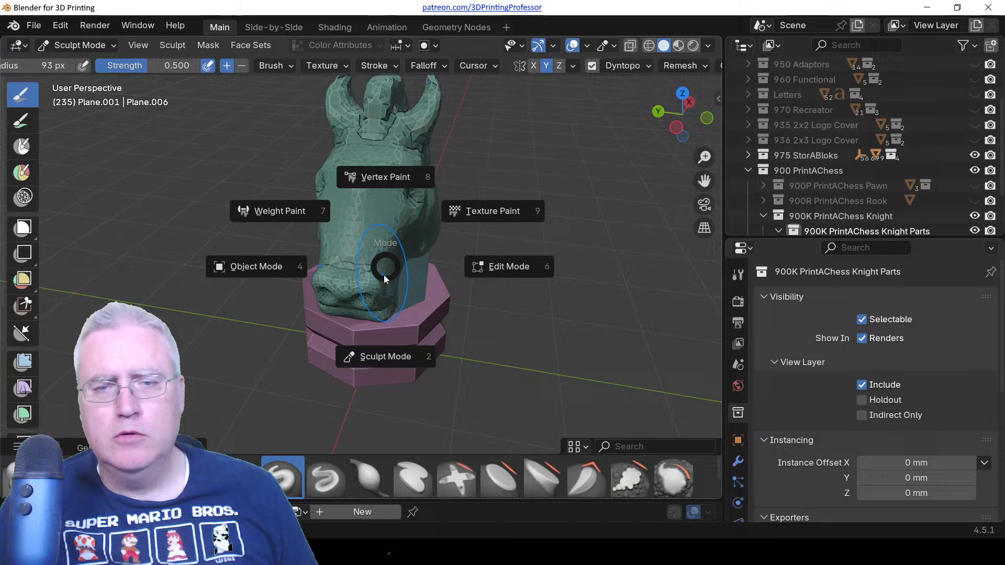
left_click(379, 338)
key("ctrl+Tab")
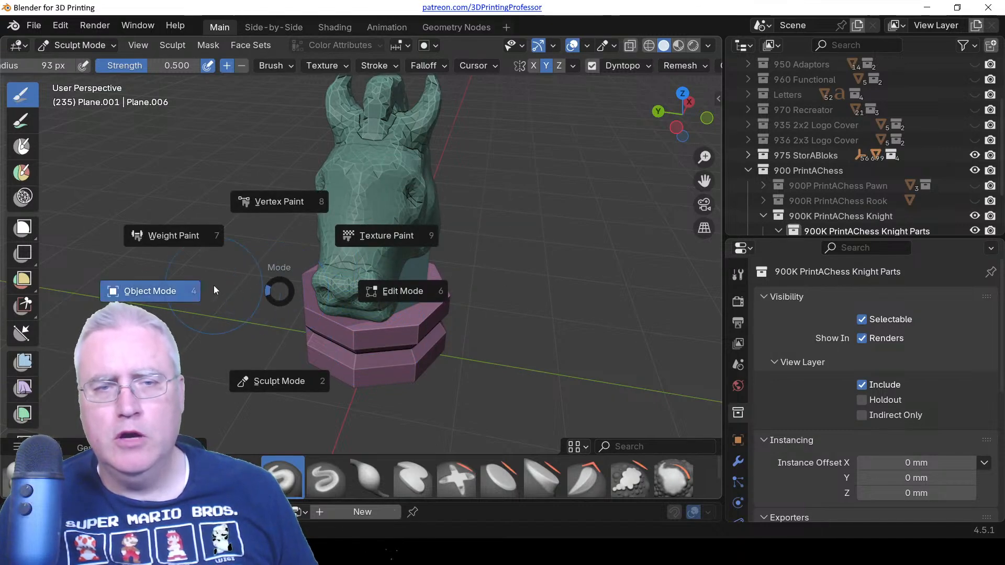
left_click(213, 286)
middle_click_drag(394, 248, 410, 268)
key("s")
key("x")
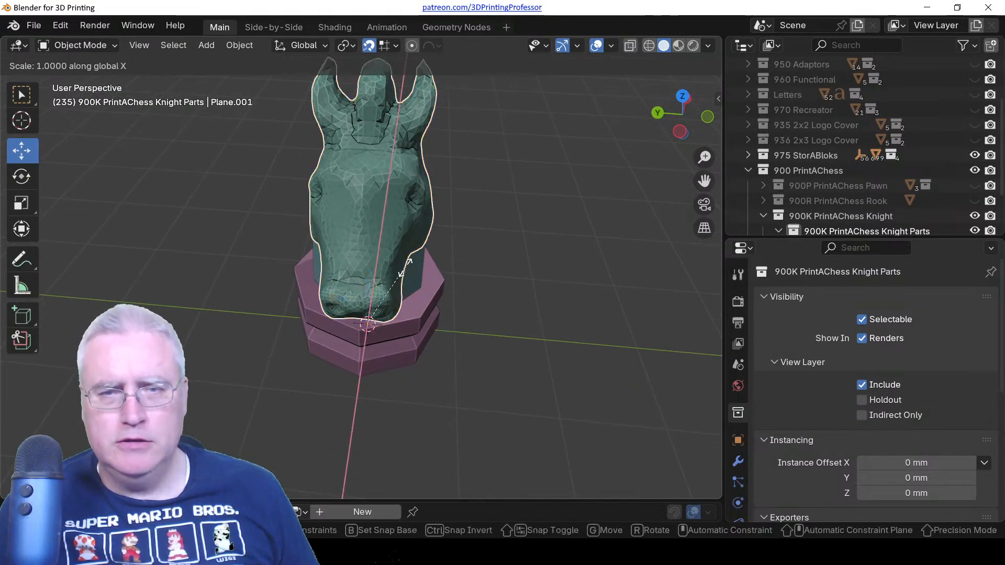
key("Escape")
Widen the horse head by scaling it by 1.129 along the global Y axis and apply its scale.
key("s")
key("y")
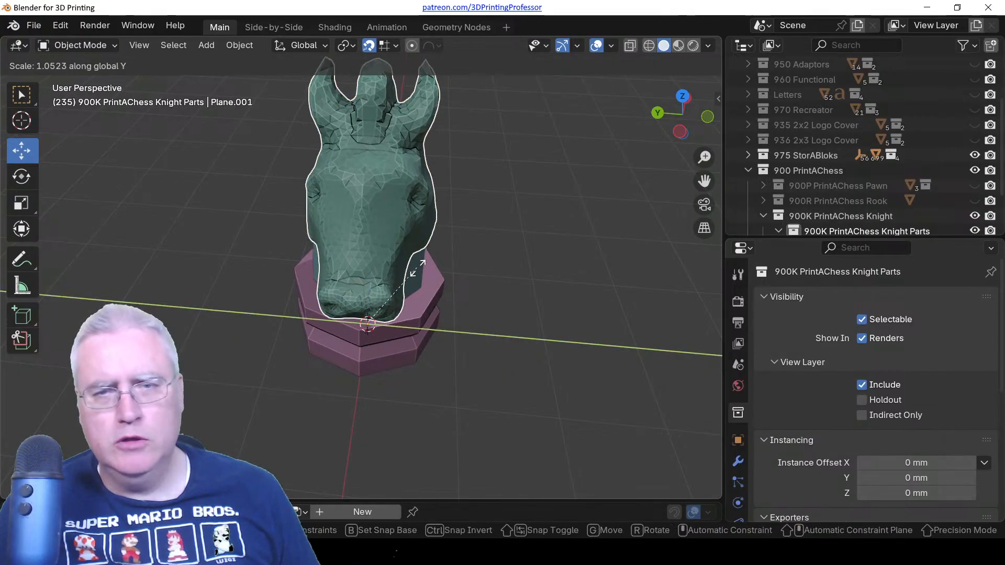
left_click(425, 270)
middle_click_drag(457, 306, 388, 263)
key("ctrl+a")
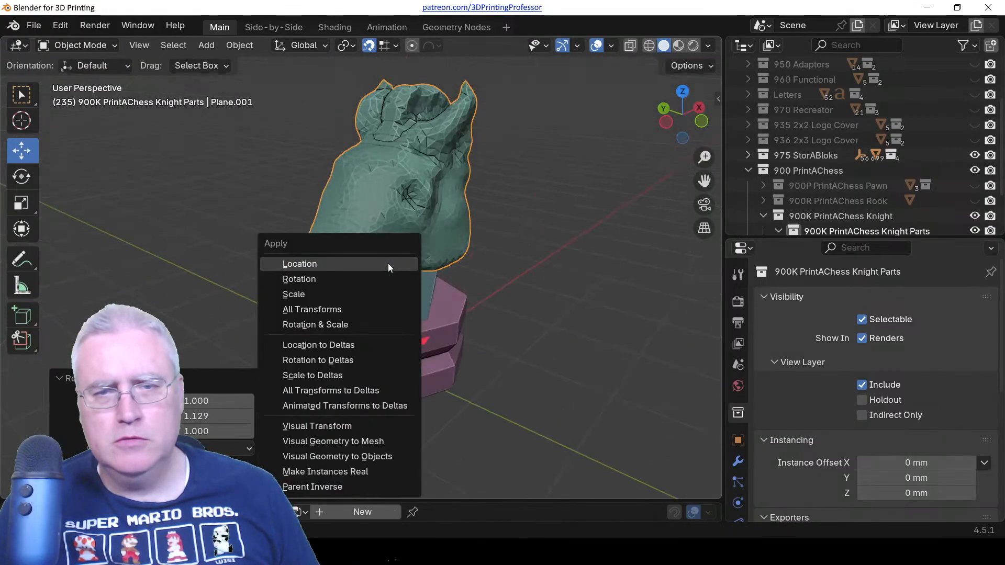
left_click(316, 291)
Return to Sculpt Mode and flatten the cheeks with the Flatten/Contrast brush at a 93 px radius and strength 0.500.
mouse_move(437, 337)
middle_mouse_down()
mouse_move(395, 265)
mouse_move(226, 305)
mouse_move(274, 321)
mouse_move(411, 294)
middle_mouse_up()
key("ctrl+Tab")
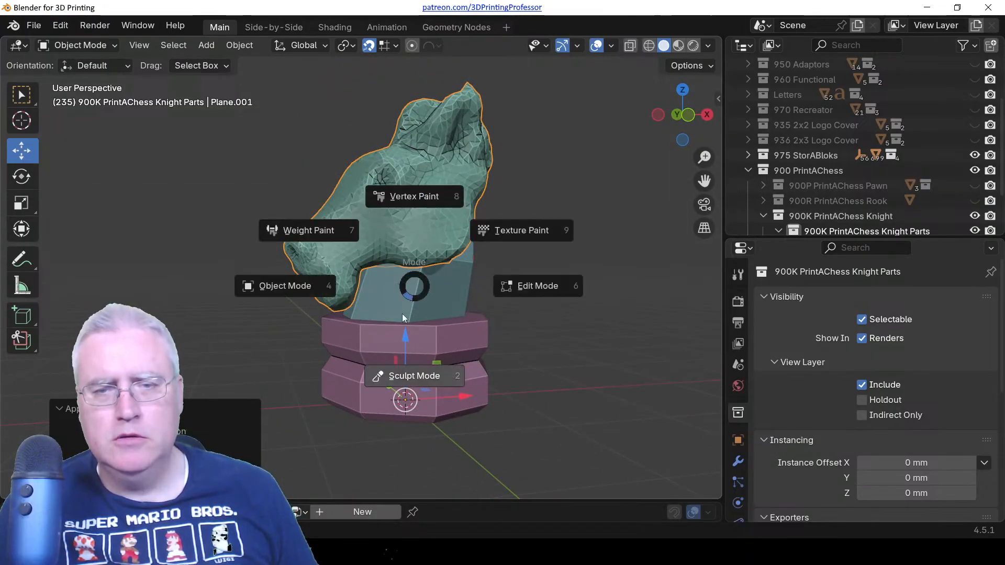
left_click(413, 314)
left_click(503, 479)
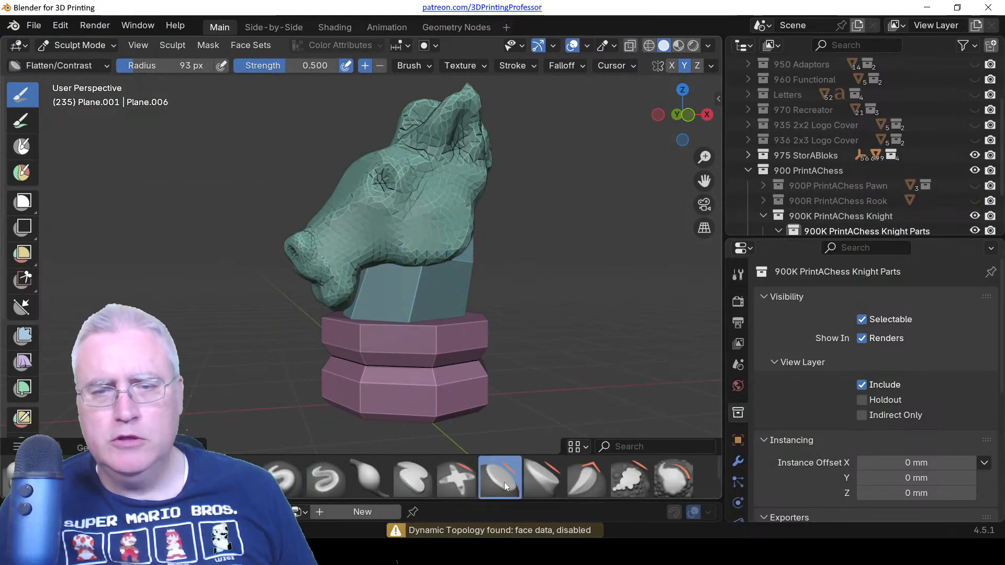
key("KP_3")
key("KP_1")
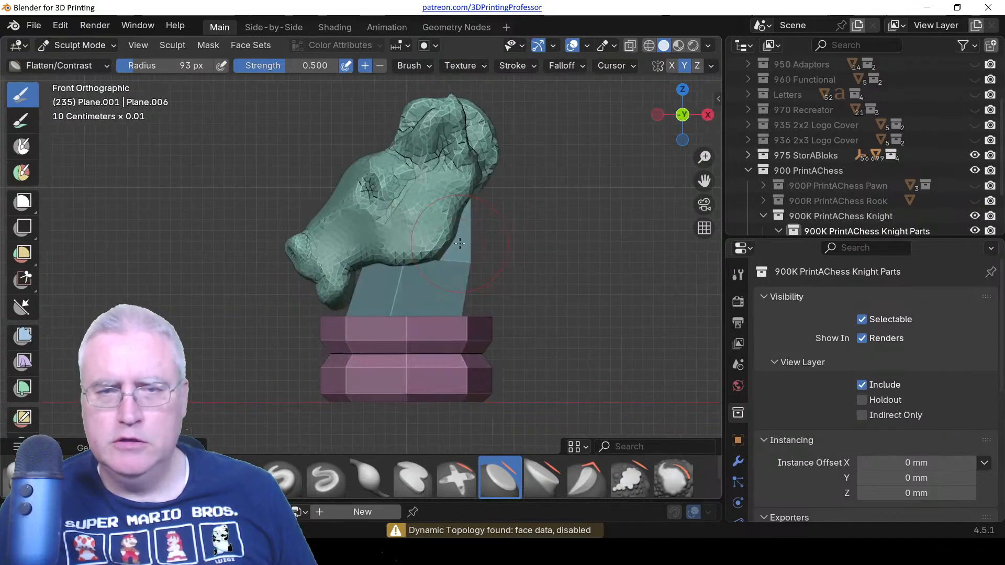
mouse_move(422, 212)
left_mouse_down()
mouse_move(437, 227)
mouse_move(427, 234)
left_mouse_up()
middle_click_drag(492, 266, 356, 248)
scroll(456, 278, "up", 3)
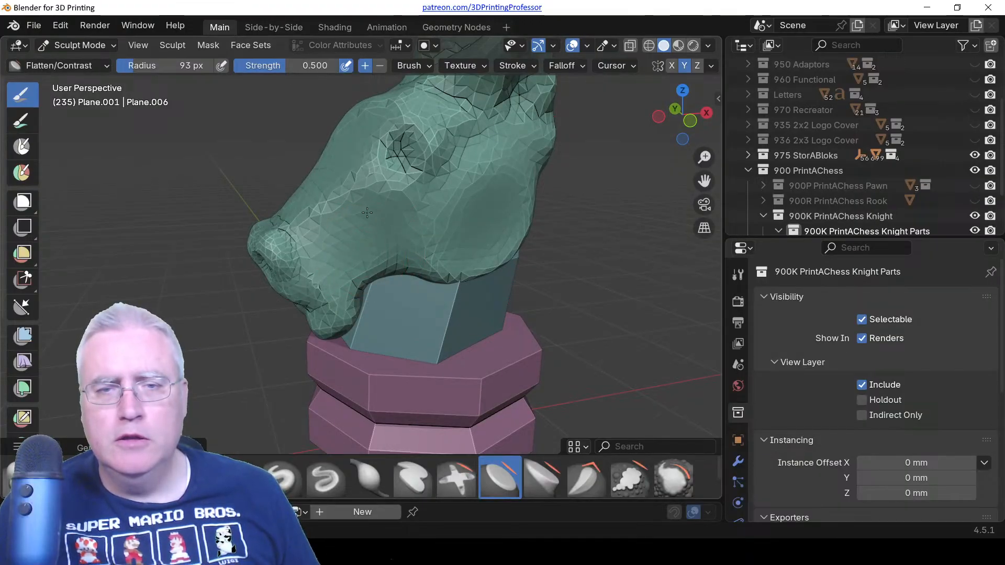
scroll(327, 277, "down", 2)
middle_click_drag(334, 278, 361, 240)
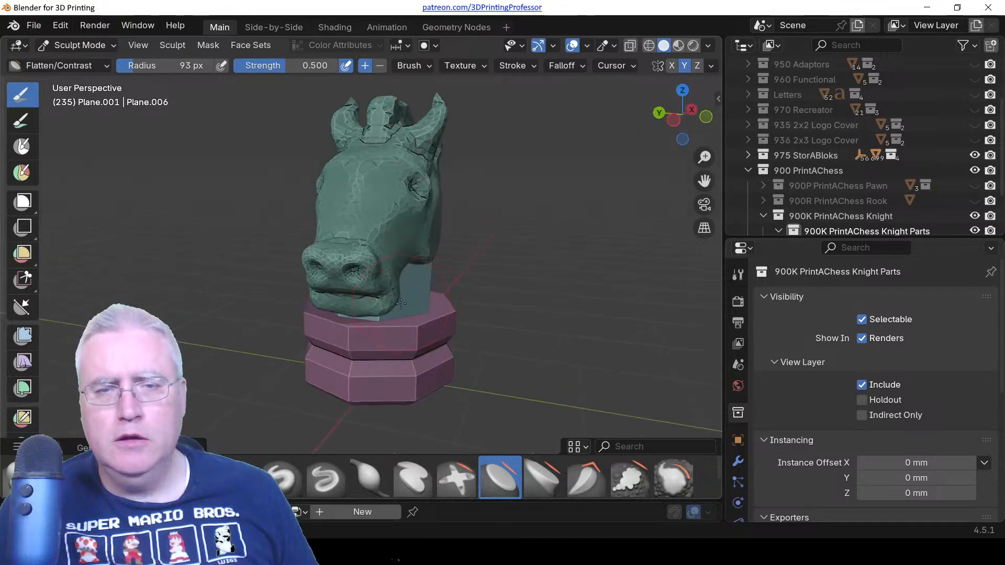
Carve back the upper lip between the nostrils and mouth with the Draw brush, reducing its radius to 80 px.
scroll(355, 237, "up", 3)
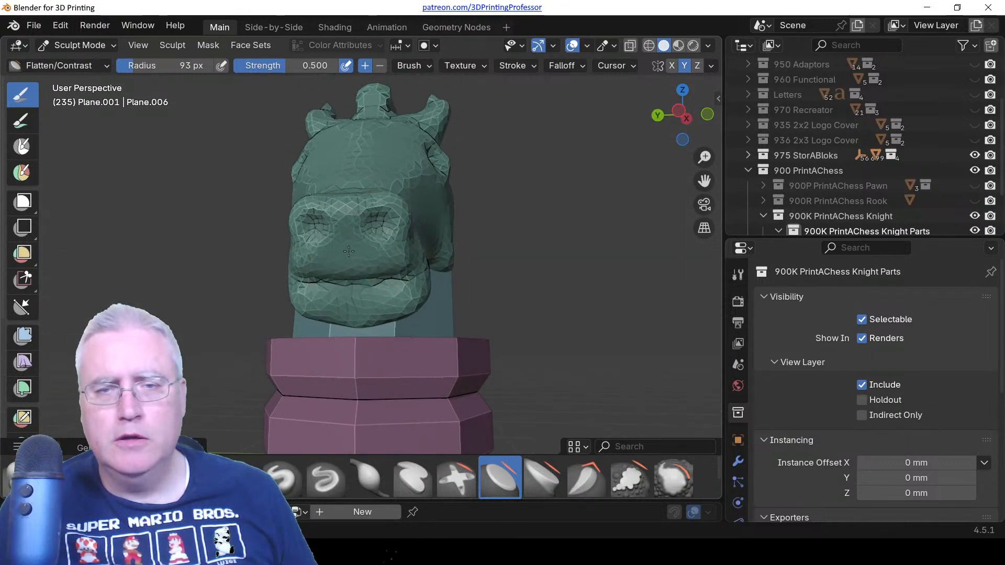
mouse_move(388, 254)
middle_mouse_down()
mouse_move(188, 297)
mouse_move(320, 262)
middle_mouse_up()
key("v")
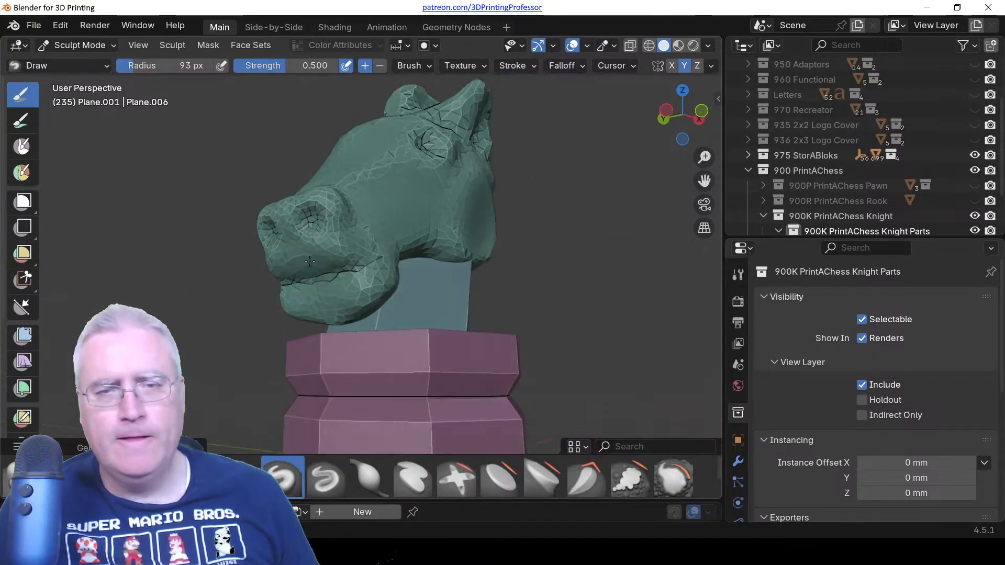
scroll(350, 261, "up", 1)
left_click_drag(361, 256, 348, 262, "ctrl")
key("f")
left_click(341, 259)
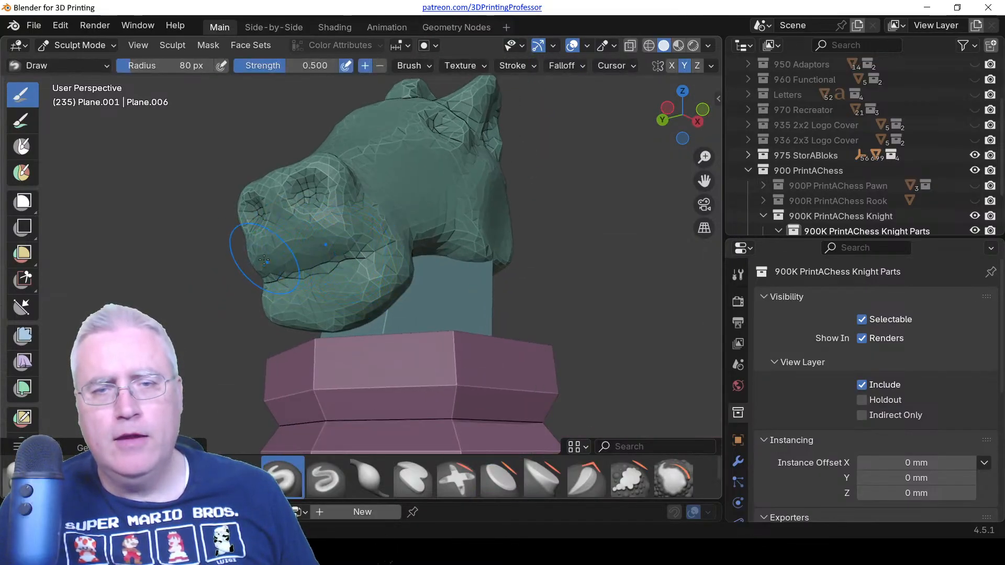
left_click_drag(265, 260, 351, 238, "ctrl")
middle_click_drag(384, 223, 269, 257)
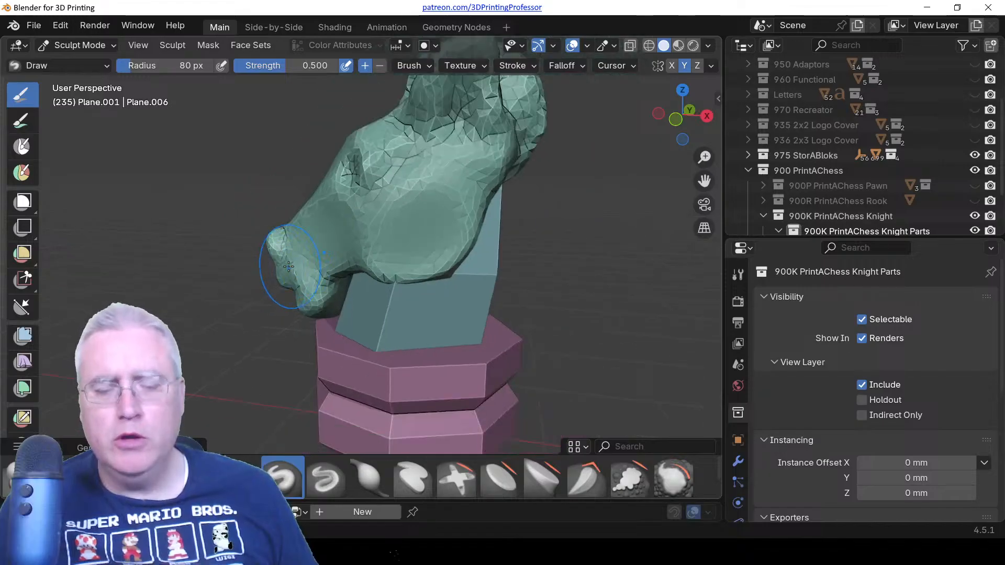
Build up the brow and rim around the eye with the Draw brush at a 66 px radius and strength 0.500.
key("KP_1")
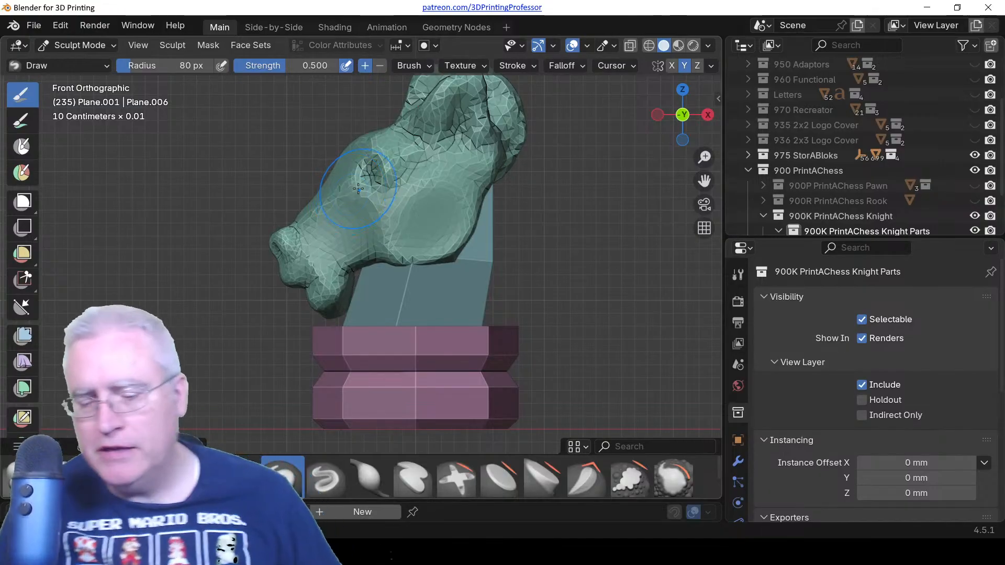
middle_click_drag(326, 193, 339, 229)
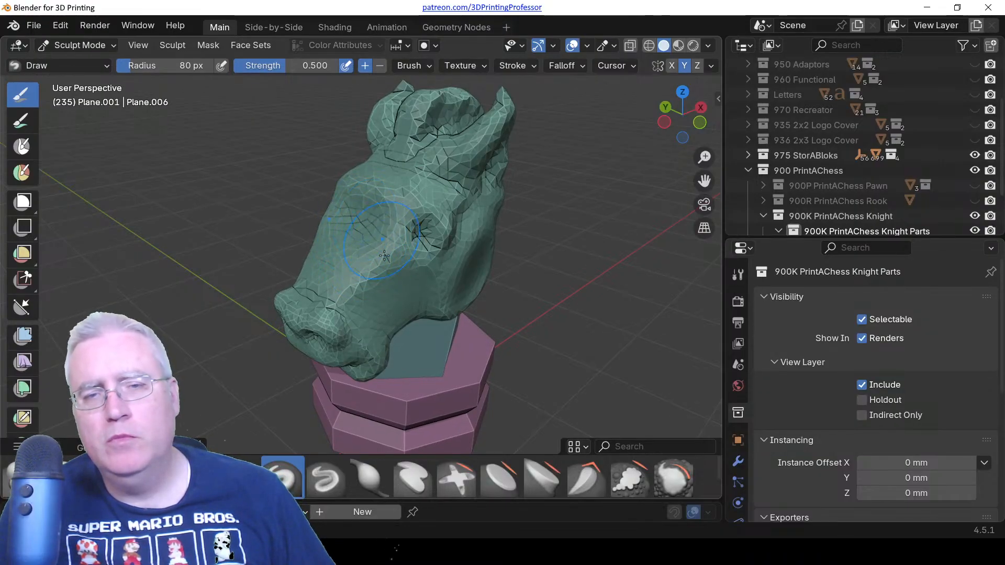
mouse_move(385, 255)
middle_mouse_down()
mouse_move(338, 248)
mouse_move(379, 275)
mouse_move(378, 207)
mouse_move(362, 187)
mouse_move(288, 175)
mouse_move(252, 246)
mouse_move(428, 256)
middle_mouse_up()
key("bracketleft")
key("bracketleft")
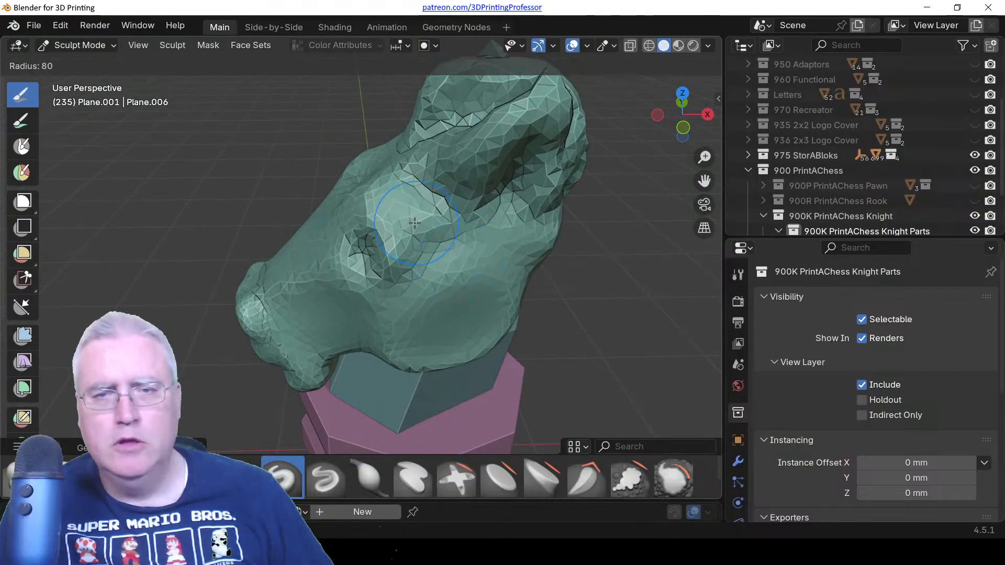
left_click_drag(394, 212, 391, 280)
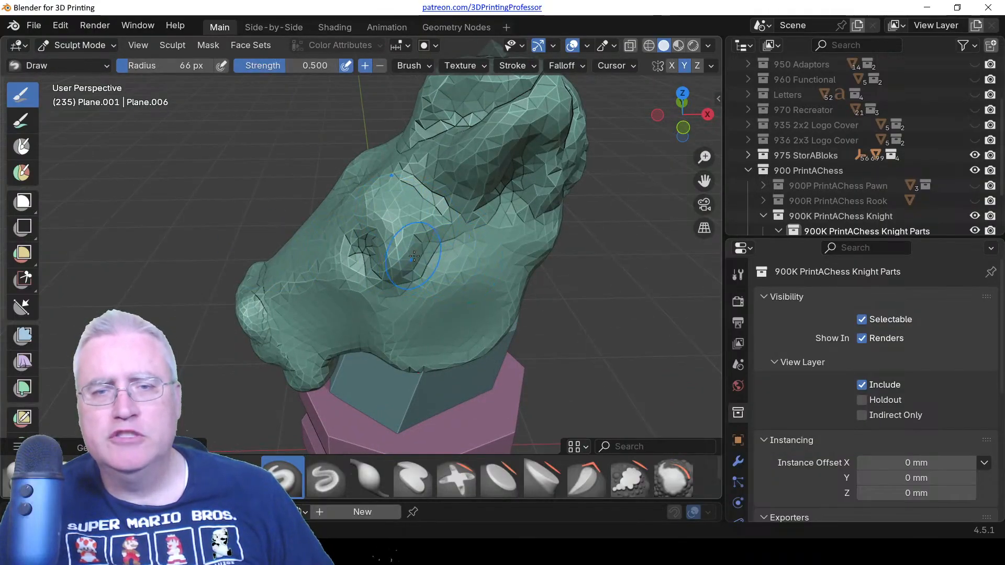
middle_click_drag(401, 209, 421, 189)
middle_click_drag(451, 241, 382, 191)
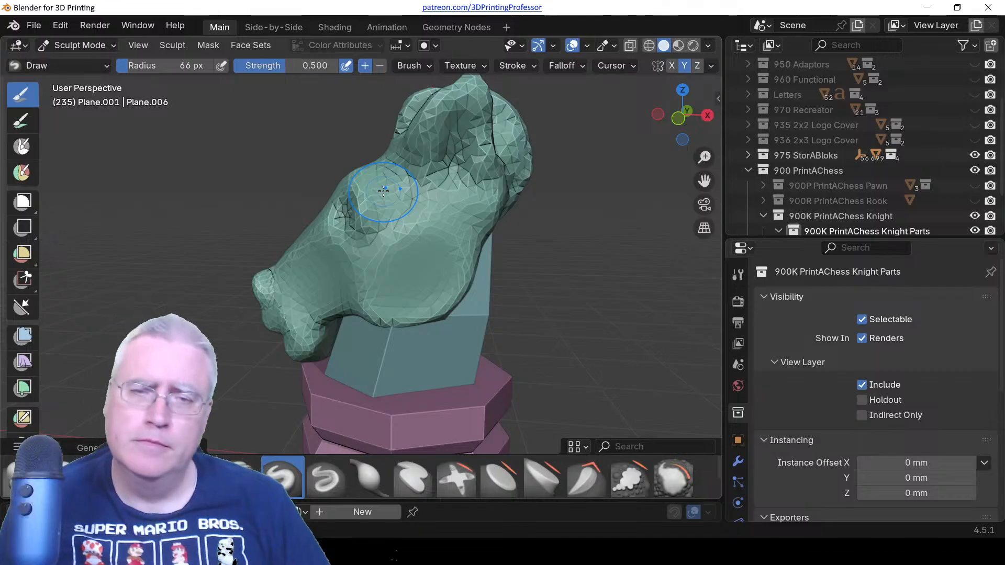
Crease the corner of the mouth above the lower lip with the Crease Polish brush at 69 px and strength 0.250.
mouse_move(370, 282)
middle_mouse_down()
mouse_move(436, 295)
mouse_move(392, 294)
mouse_move(393, 351)
mouse_move(464, 269)
mouse_move(365, 297)
mouse_move(361, 320)
middle_mouse_up()
scroll(430, 290, "up", 2)
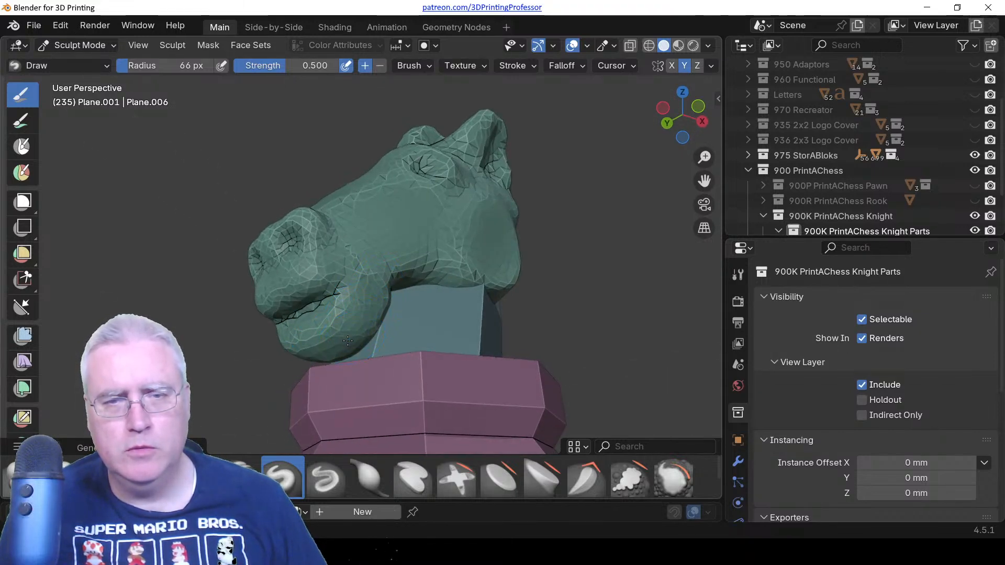
mouse_move(348, 341)
middle_mouse_down()
mouse_move(324, 358)
mouse_move(335, 343)
middle_mouse_up()
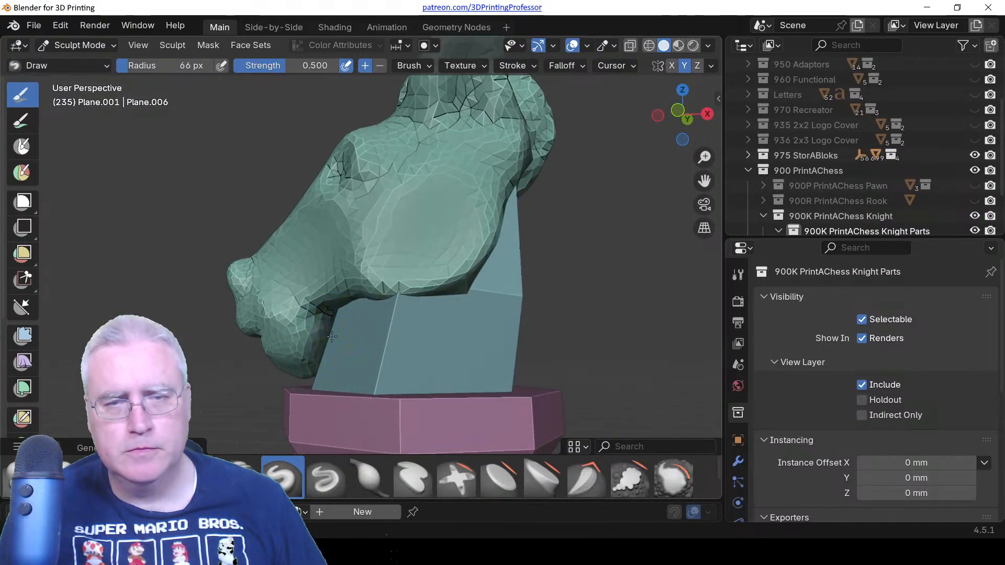
mouse_move(309, 329)
middle_mouse_down()
mouse_move(465, 317)
mouse_move(287, 349)
middle_mouse_up()
key("shift+c")
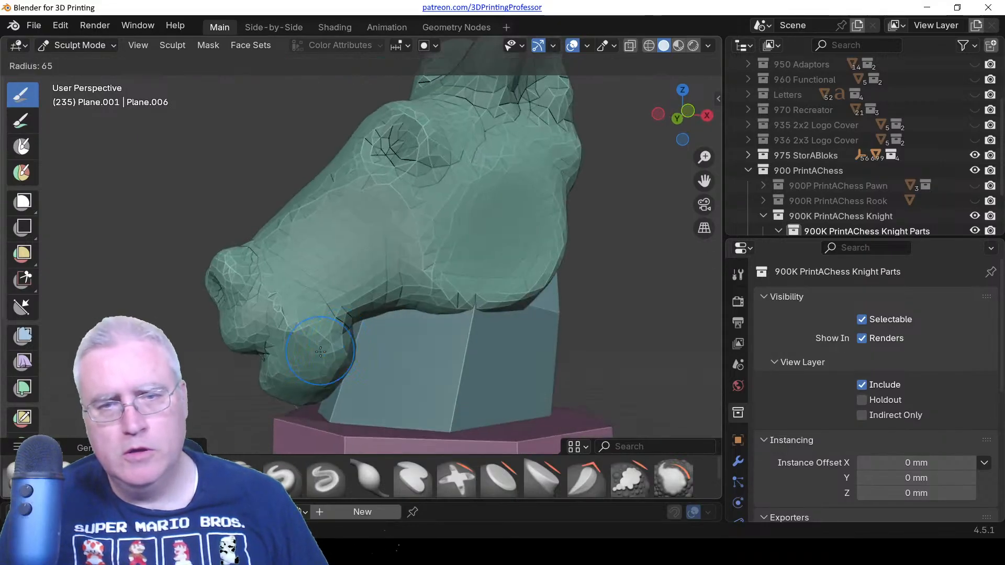
key("f")
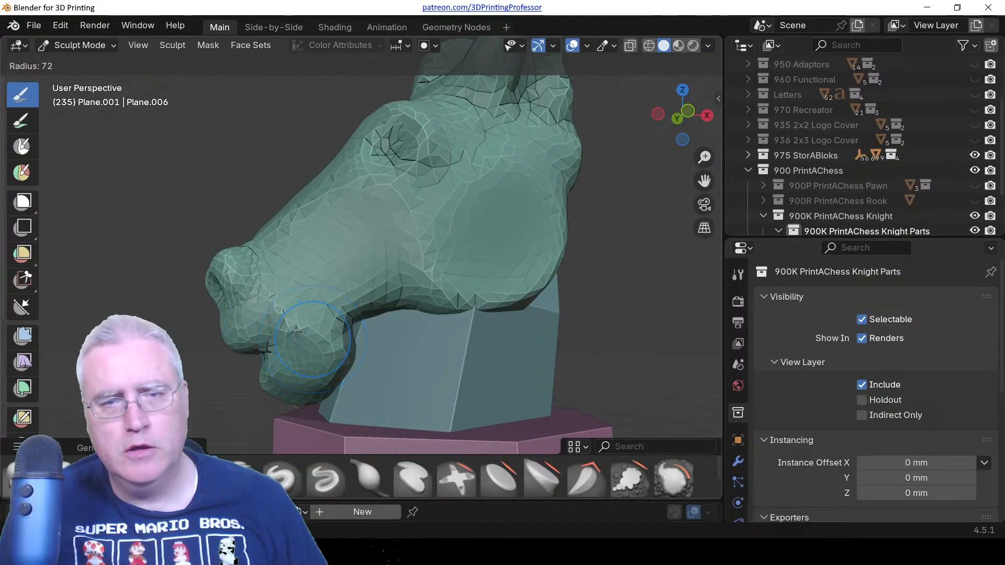
left_click(291, 327)
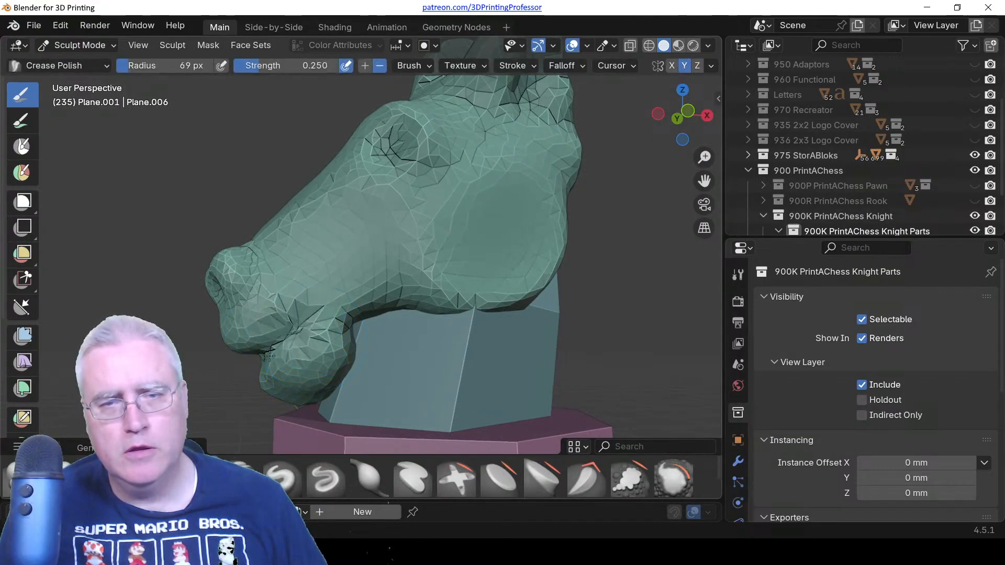
Build up the side of the lower lip with the Draw brush at 87 px and smooth it with the Flatten/Contrast brush at 109 px.
middle_click_drag(258, 360, 296, 340)
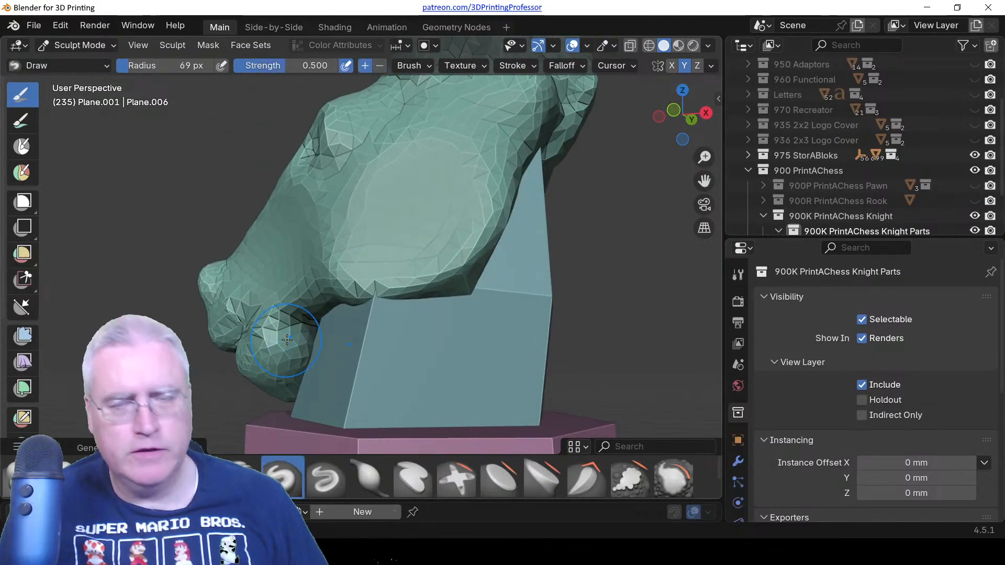
key("f")
left_click(296, 339)
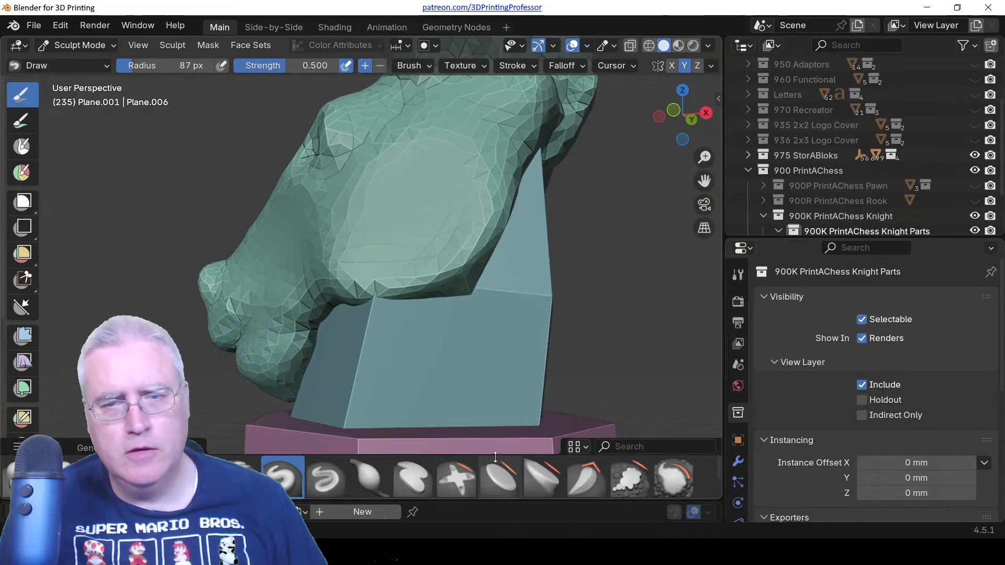
middle_click_drag(231, 324, 289, 338)
key("f")
left_click(277, 349)
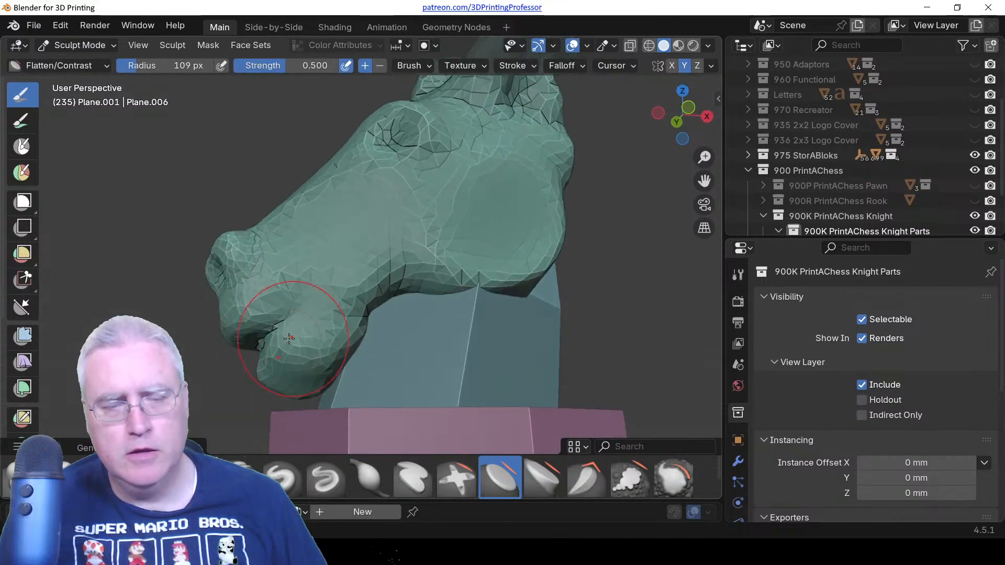
Sharpen the fold above the lower lip with the Crease Polish brush at an 81 px radius and strength 0.250.
key("shift+c")
key("f")
left_click(295, 311)
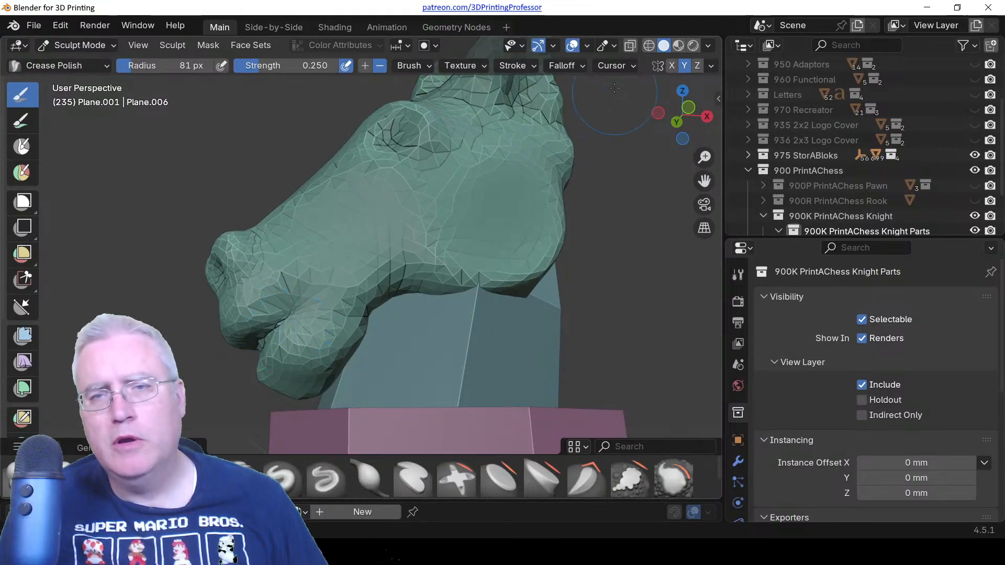
Enable Dyntopo and crease the mouth line at its corner with the Crease Polish brush at 81 px.
scroll(628, 66, "down", 4)
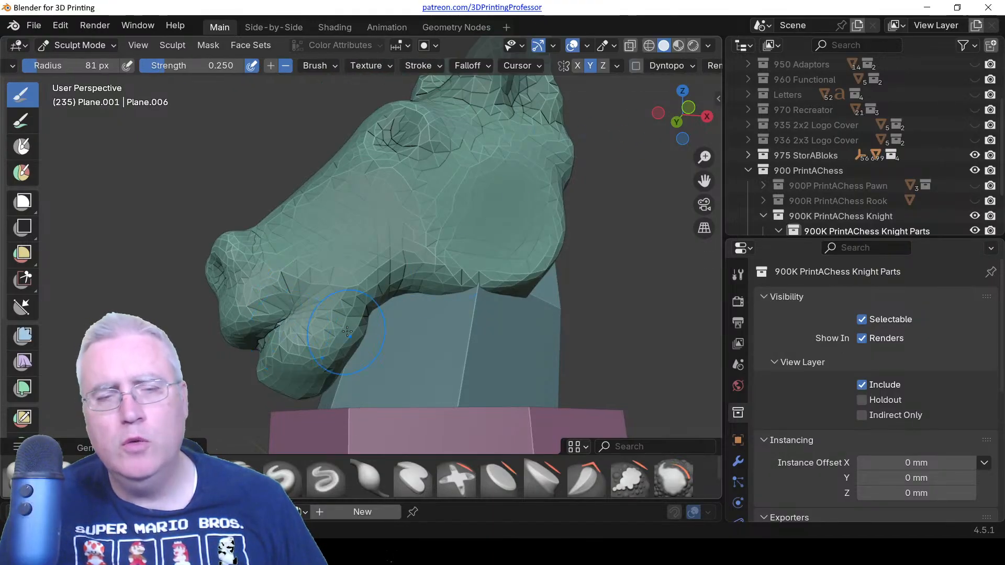
left_click(636, 66)
left_click(623, 87)
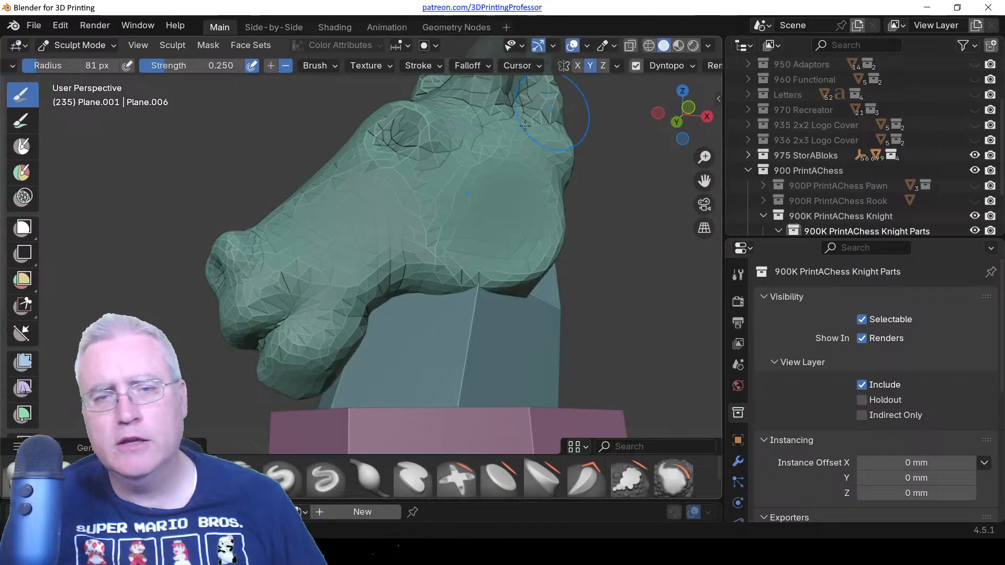
middle_click_drag(337, 264, 324, 294)
scroll(292, 338, "up", 1)
middle_click_drag(292, 340, 312, 314, "shift")
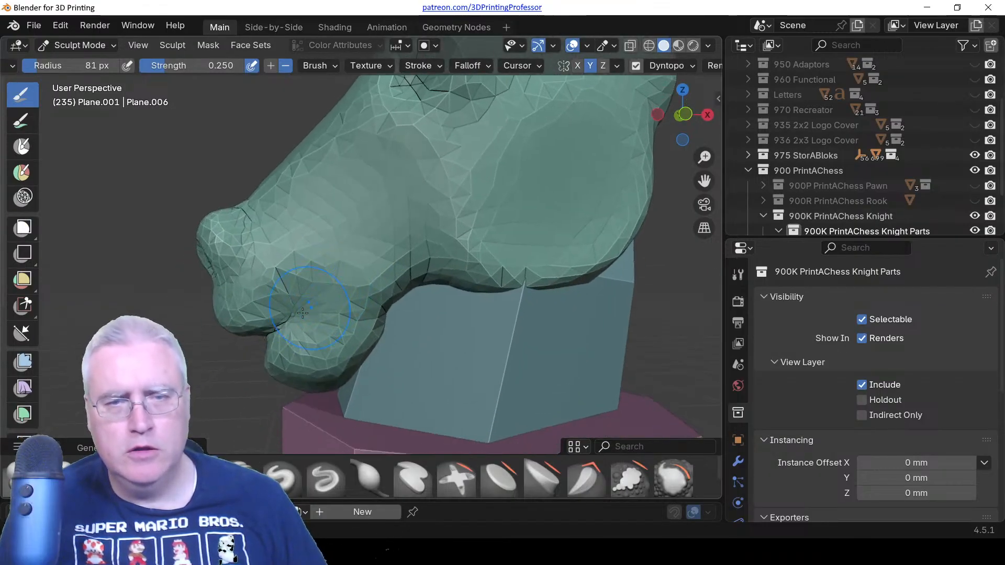
mouse_move(269, 335)
left_mouse_down()
mouse_move(341, 269)
mouse_move(283, 325)
left_mouse_up()
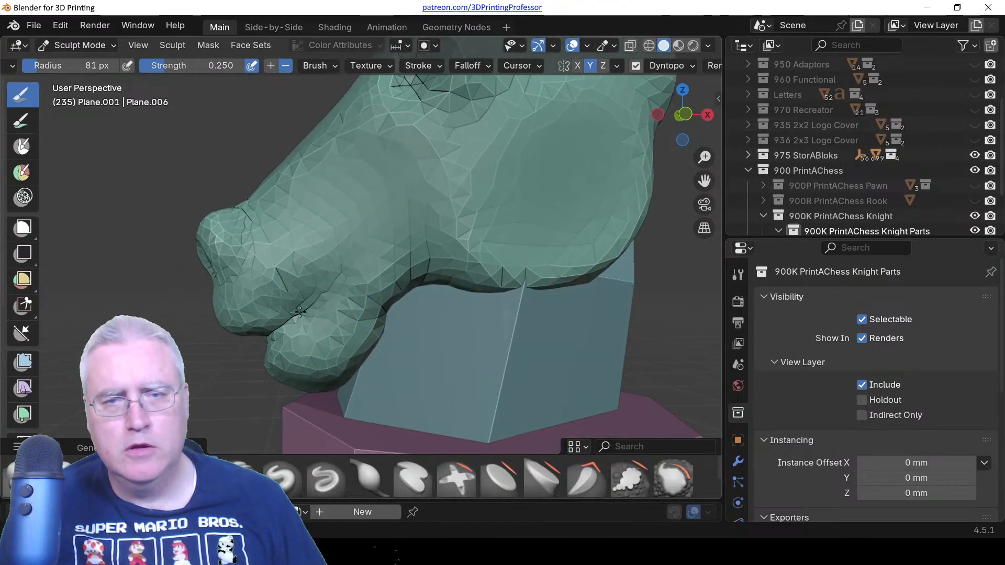
Build up the flesh behind the corner of the mouth with the Draw brush at a 63 px radius and strength 0.500.
scroll(299, 314, "down", 2)
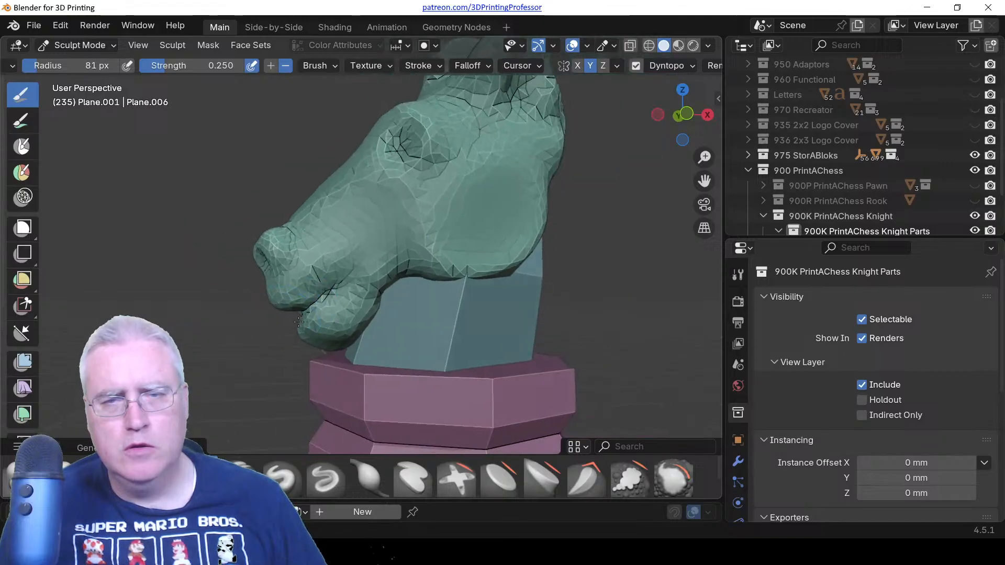
middle_click_drag(298, 322, 288, 321)
scroll(315, 308, "up", 1)
key("v")
key("f")
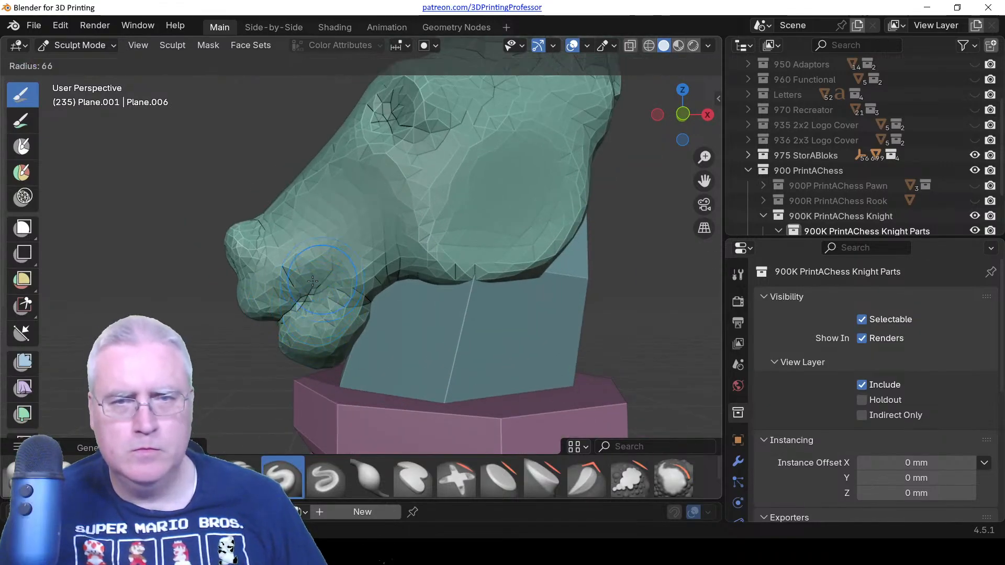
left_click(311, 281)
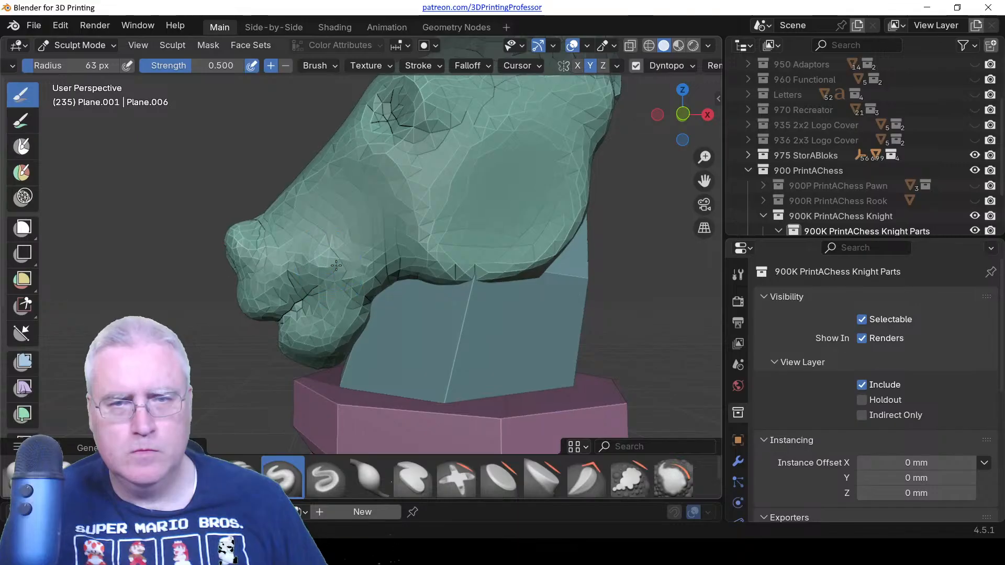
mouse_move(336, 265)
left_mouse_down()
mouse_move(337, 287)
mouse_move(313, 258)
mouse_move(327, 298)
left_mouse_up()
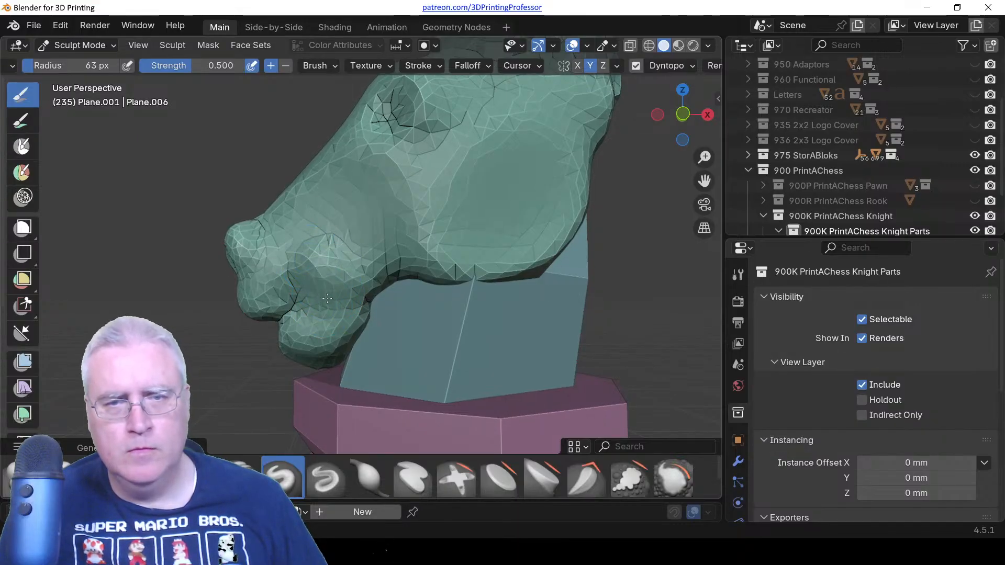
Return to Object Mode and rename the horse head object as Horse Head Shape.
middle_click_drag(311, 311, 386, 249)
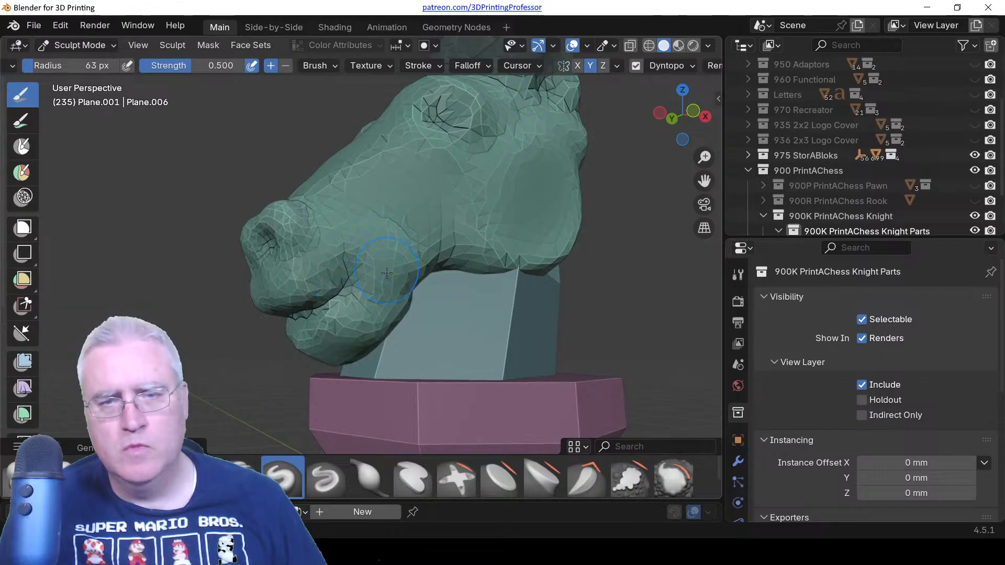
scroll(387, 273, "down", 4)
key("ctrl+Tab")
left_click(335, 317)
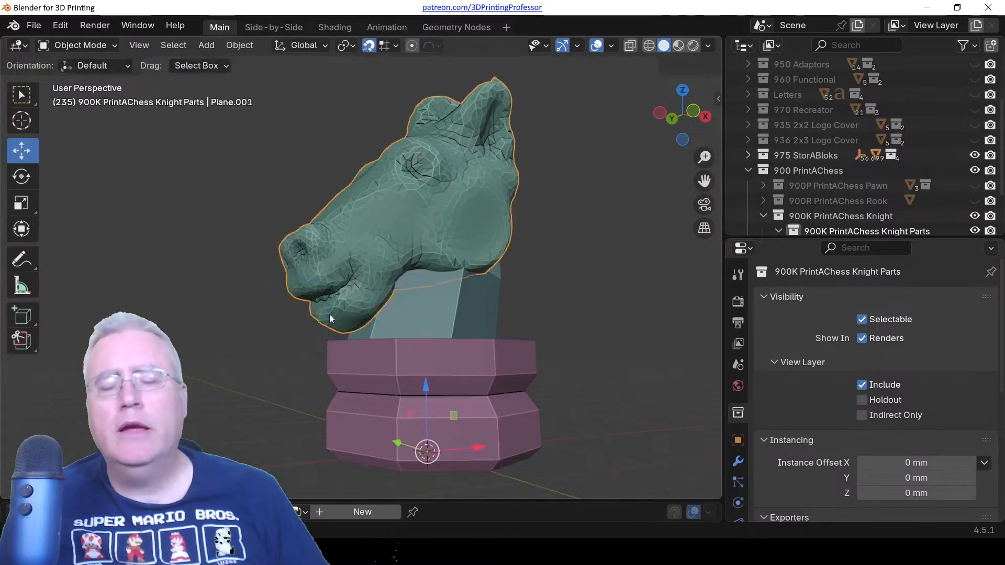
left_click(738, 460)
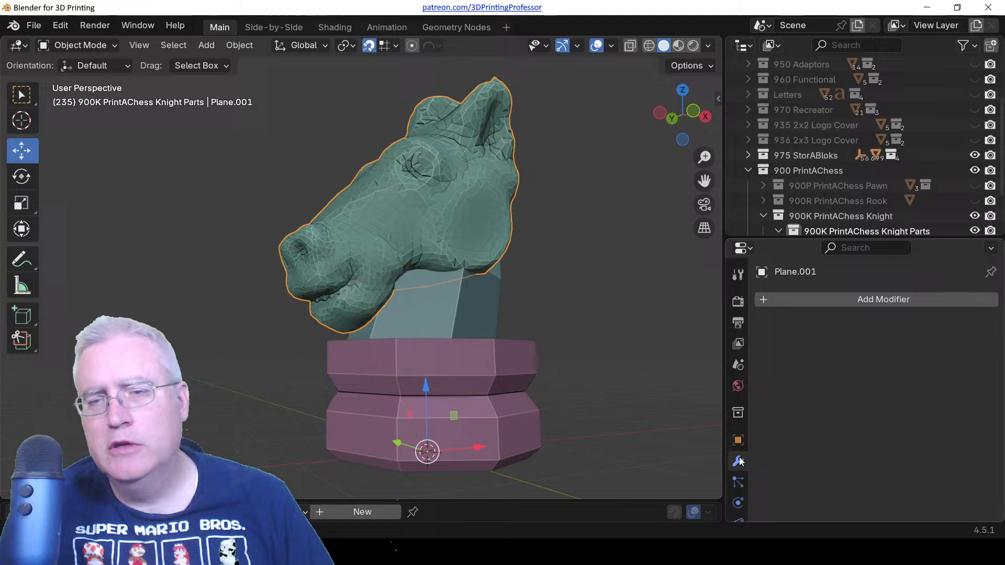
left_click(780, 302)
key("F2")
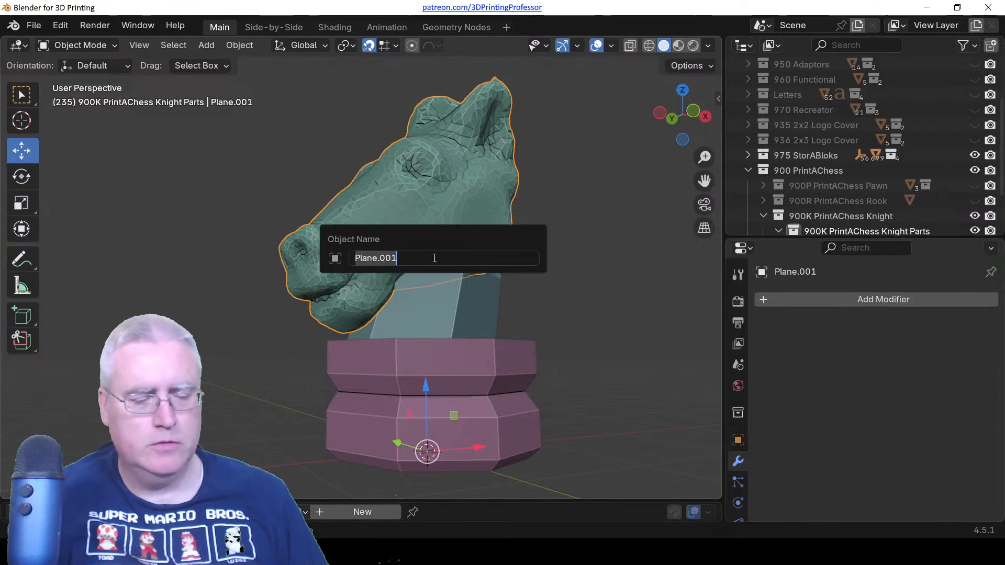
type("Horse Head Sh")
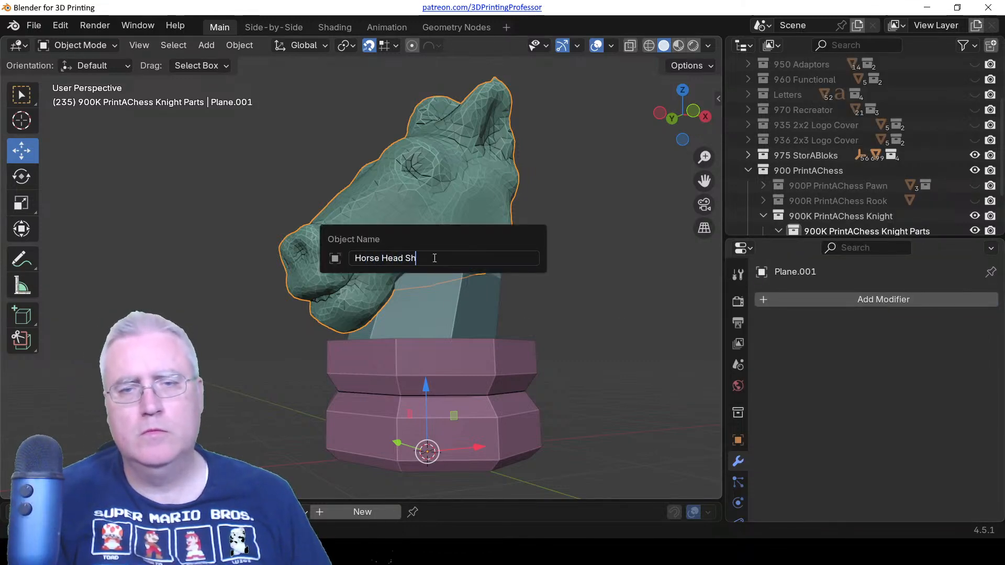
type("ape")
key("Return")
Add a Decimate modifier to the horse head with a Collapse ratio of 0.1.
left_click(773, 301)
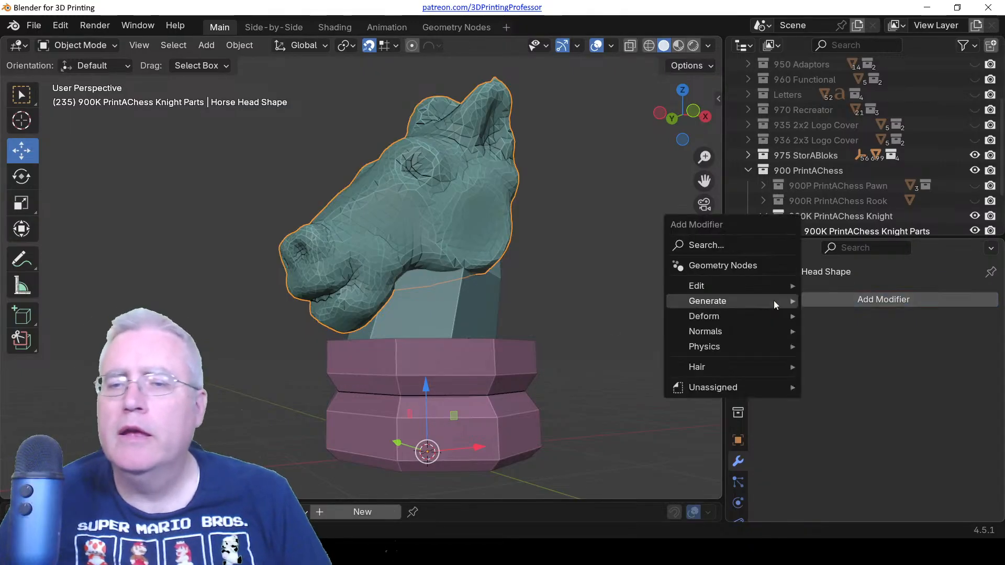
mouse_move(773, 300)
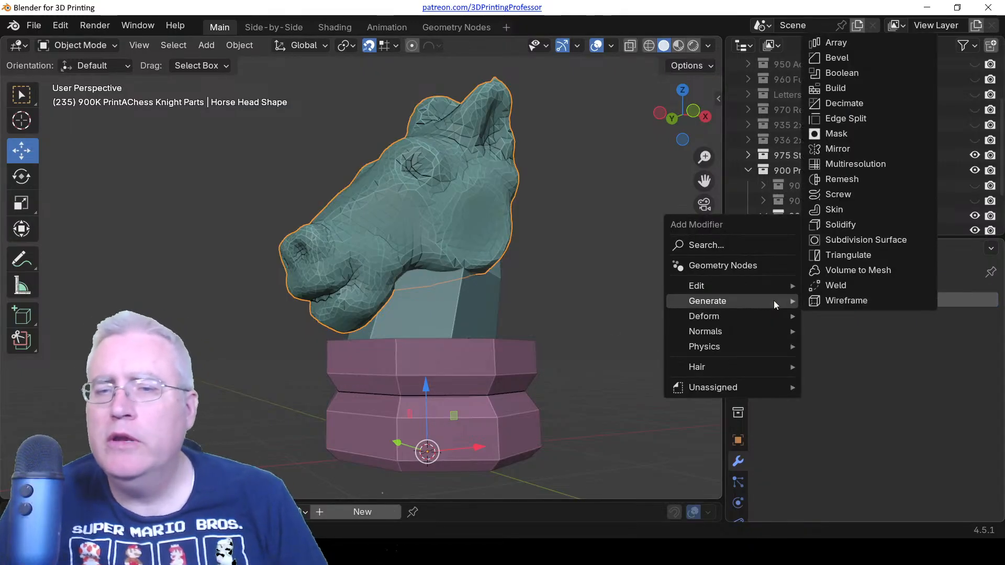
left_click(853, 103)
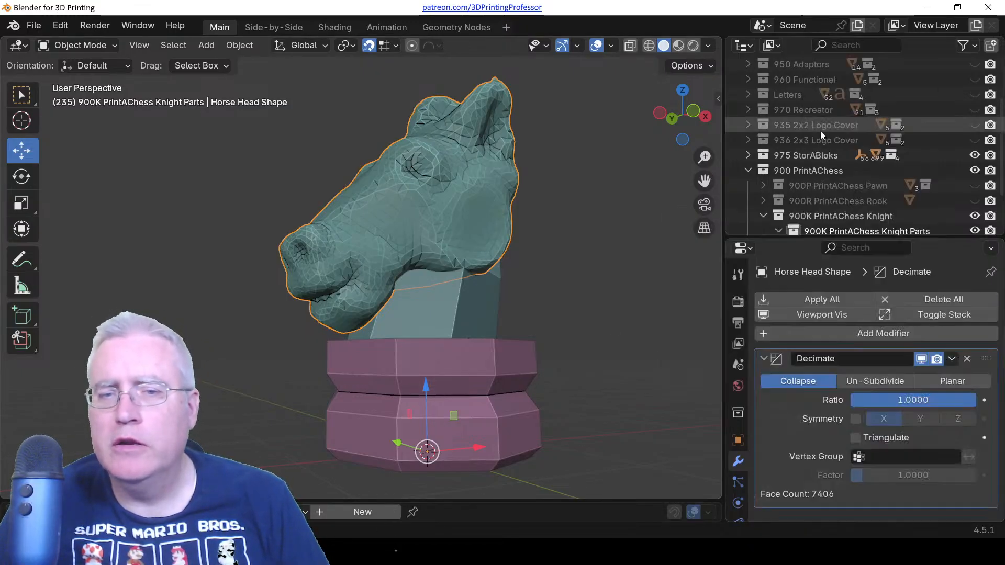
left_click(905, 402)
type(".1")
key("Return")
Set the Decimate ratio to 0.01 and enable its symmetry on the Y axis.
left_click(905, 402)
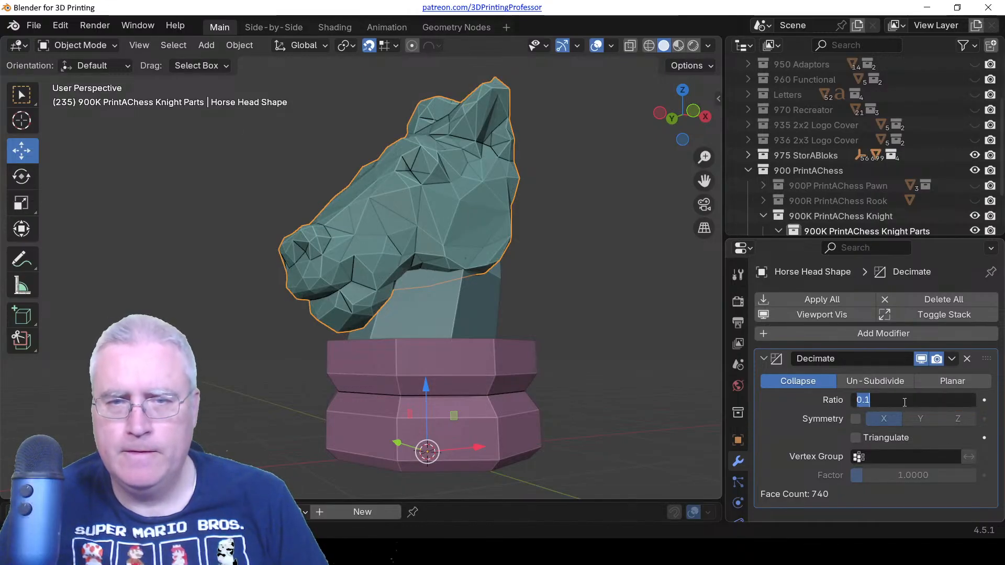
type(".01")
key("Return")
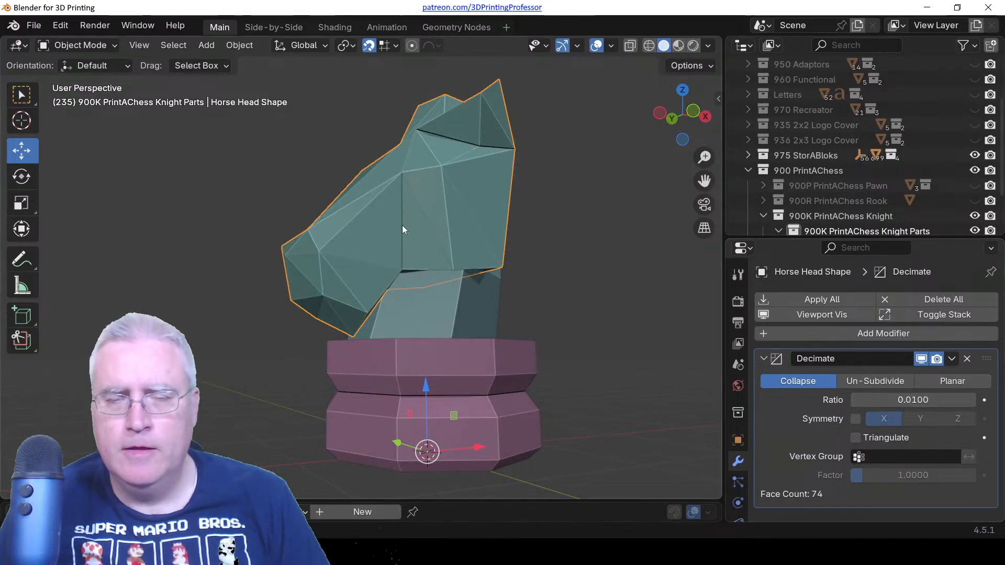
middle_click_drag(402, 225, 469, 294)
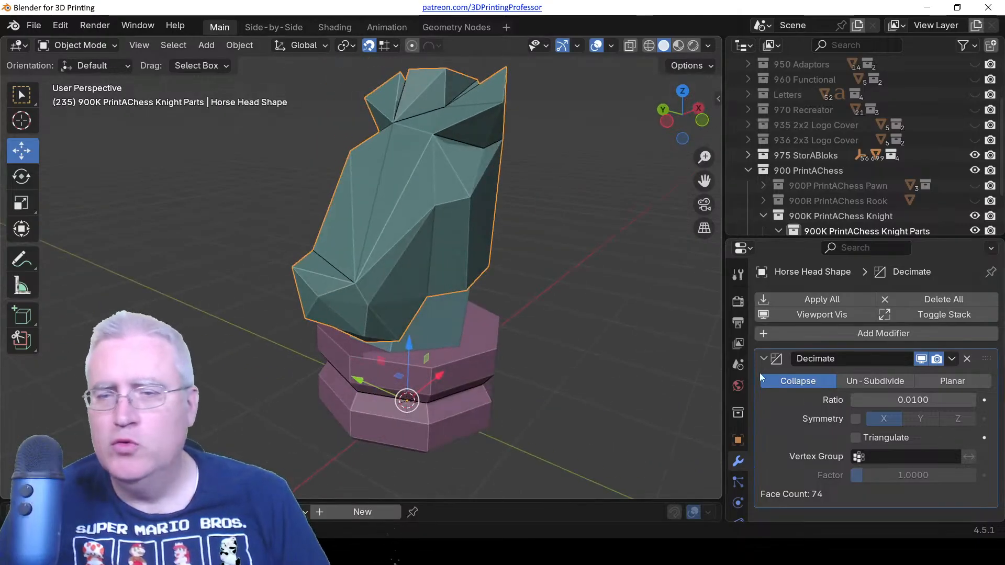
left_click(856, 419)
left_click(901, 421)
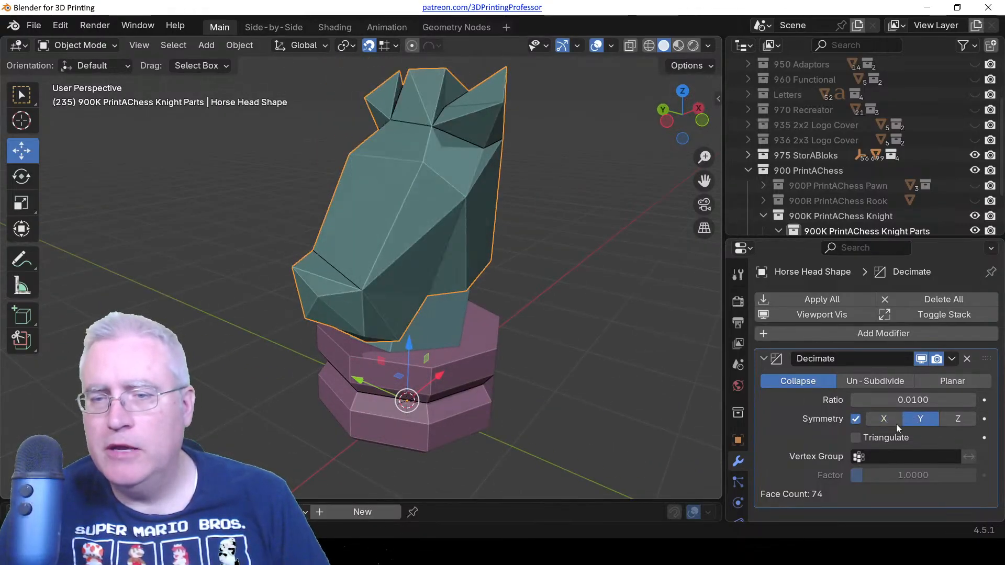
middle_click_drag(498, 294, 531, 278)
Try a Decimate ratio of 0.05 and nudge it slightly higher on the horse head.
double_click(908, 399)
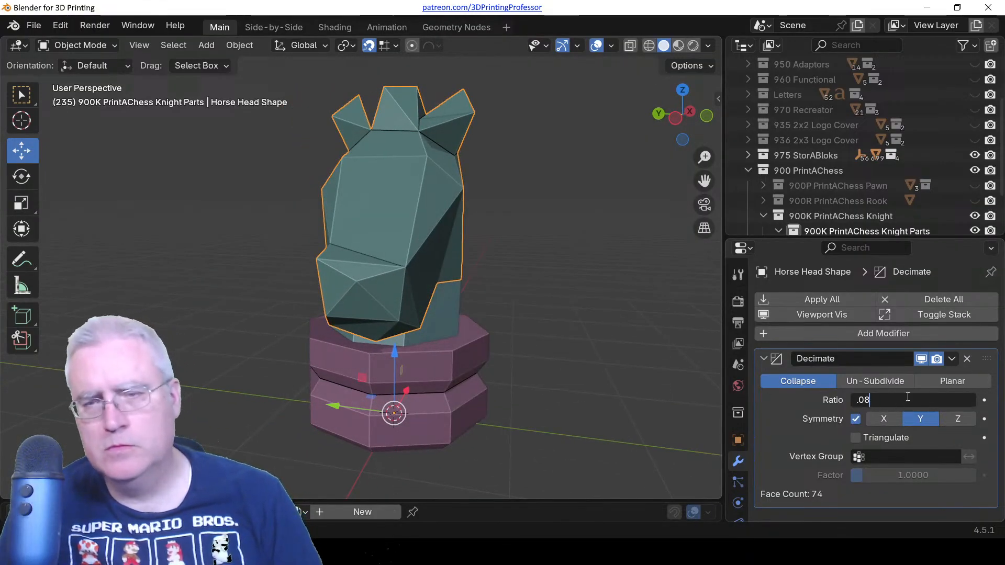
type(".05")
key("Return")
middle_click_drag(539, 346, 468, 340)
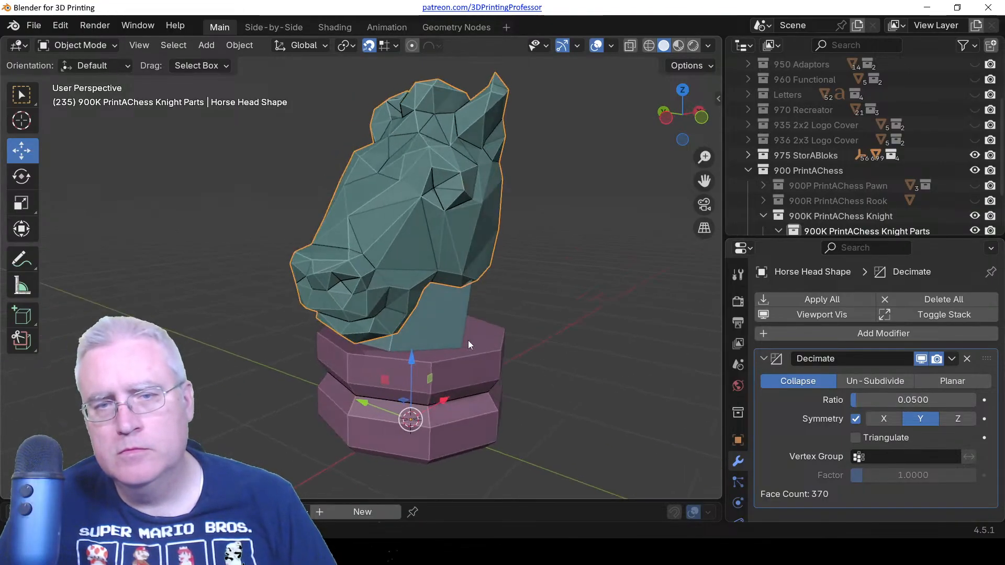
left_click_drag(857, 402, 859, 403)
Set the Decimate ratio of the horse head to 0.02.
left_click(858, 401)
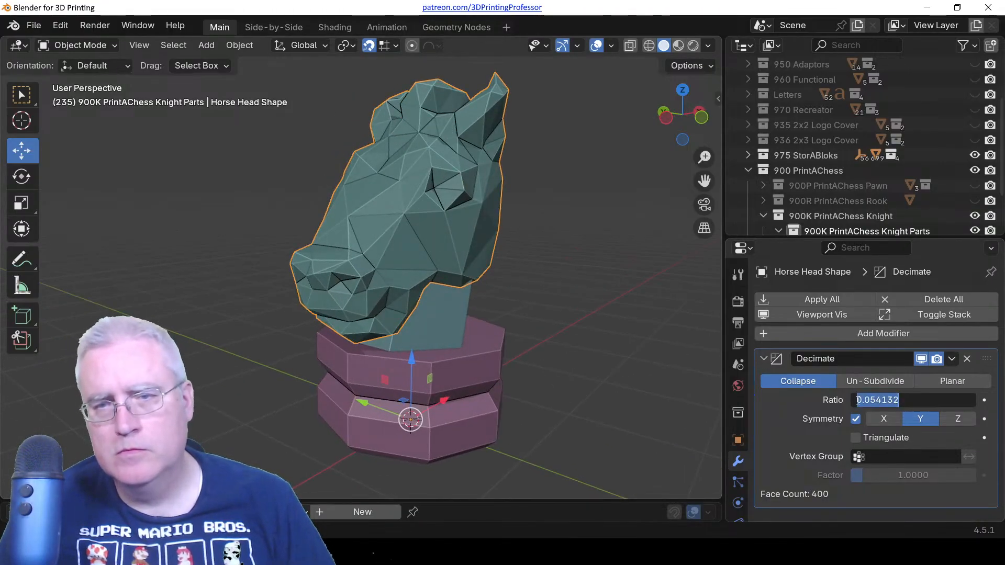
left_click(858, 400)
key("ctrl+a")
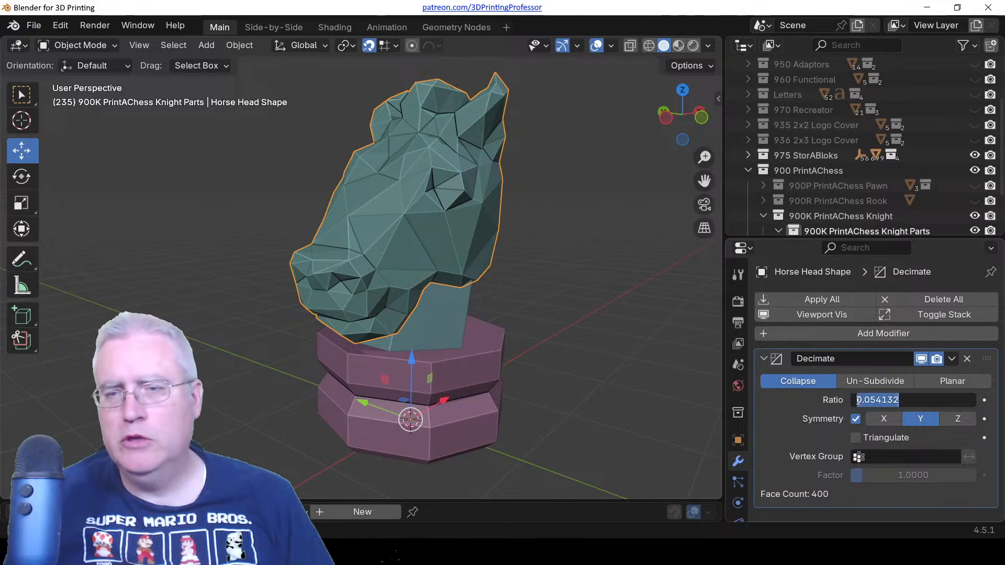
type(".02")
key("Return")
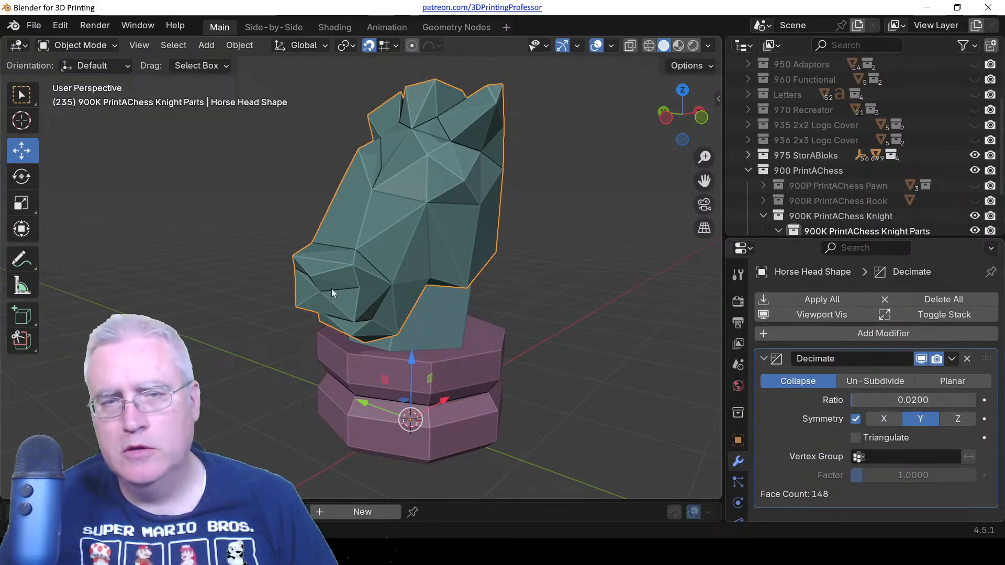
Examine the decimated horse head's facets and symmetry from several angles, ending in the top orthographic view.
middle_click_drag(332, 288, 354, 292)
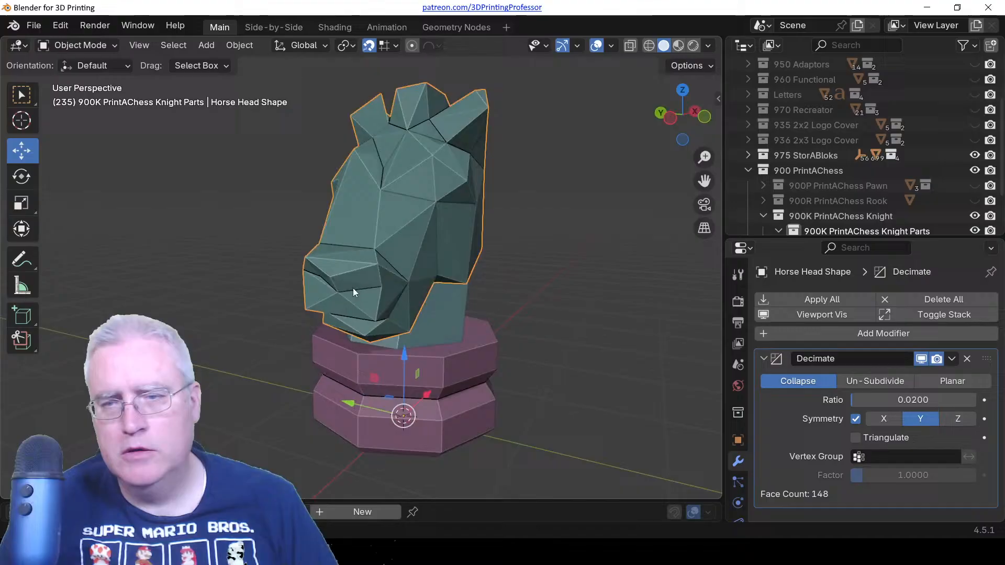
left_click(855, 438)
middle_click_drag(473, 284, 501, 322)
middle_click_drag(447, 300, 199, 259)
key("KP_3")
key("KP_1")
key("KP_5")
key("KP_7")
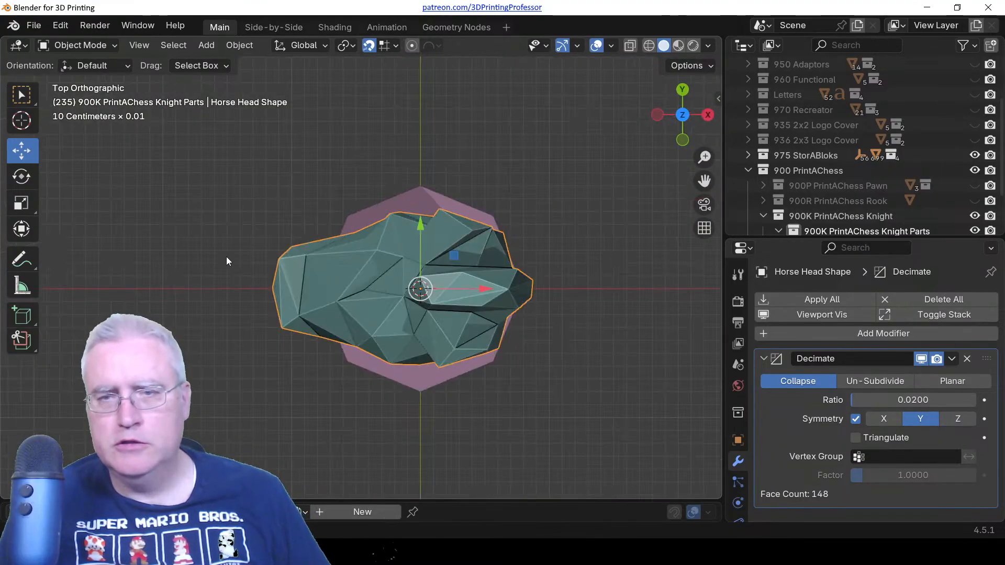
Hide the modifiers in the viewport and put the horse head back into Sculpt Mode.
left_click(819, 315)
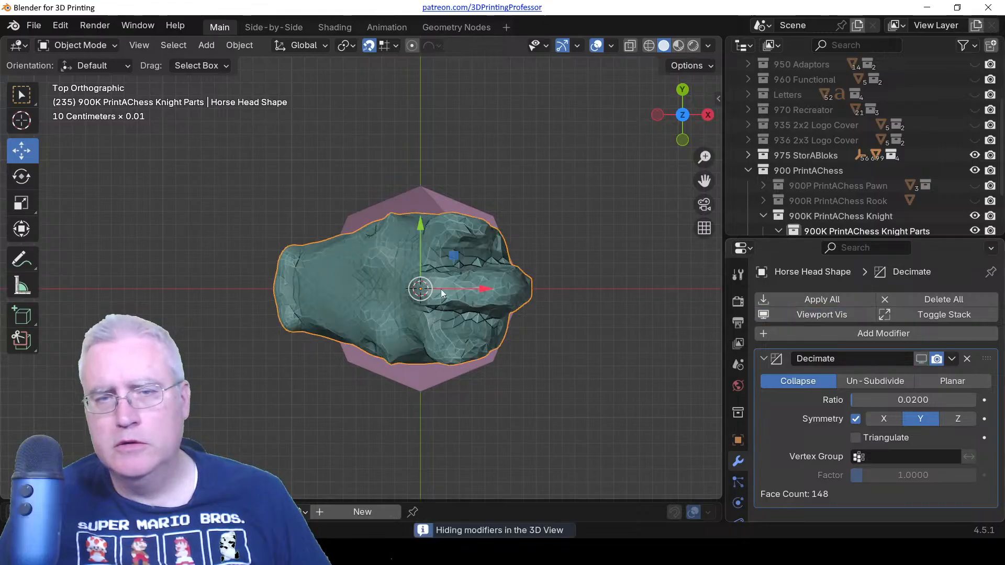
key("ctrl+Tab")
left_click(432, 370)
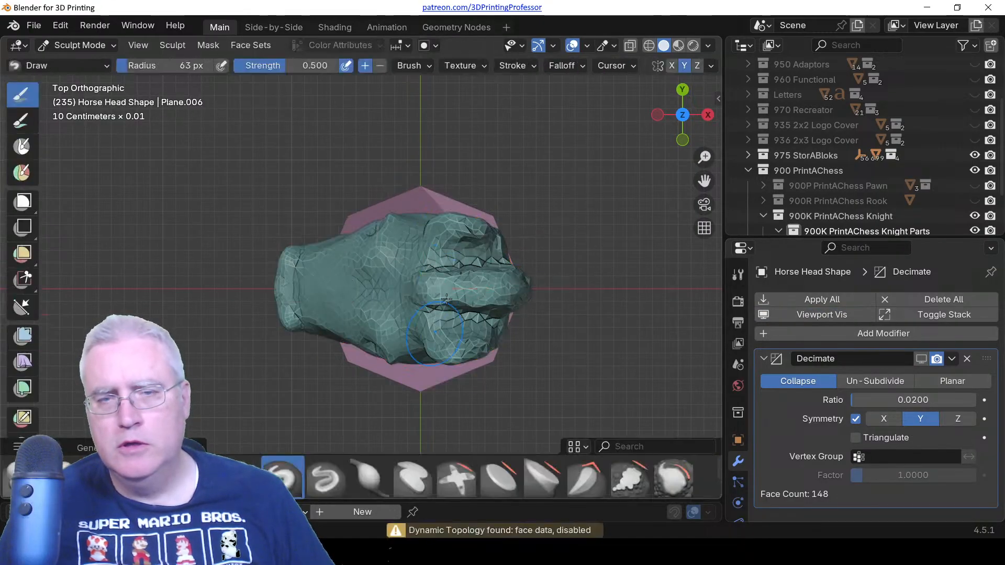
Build up the mane on top of the head between the ears with the Draw brush at 75 px and 106 px radius.
scroll(374, 290, "up", 3)
key("f")
left_click(374, 289)
left_click_drag(374, 288, 496, 267)
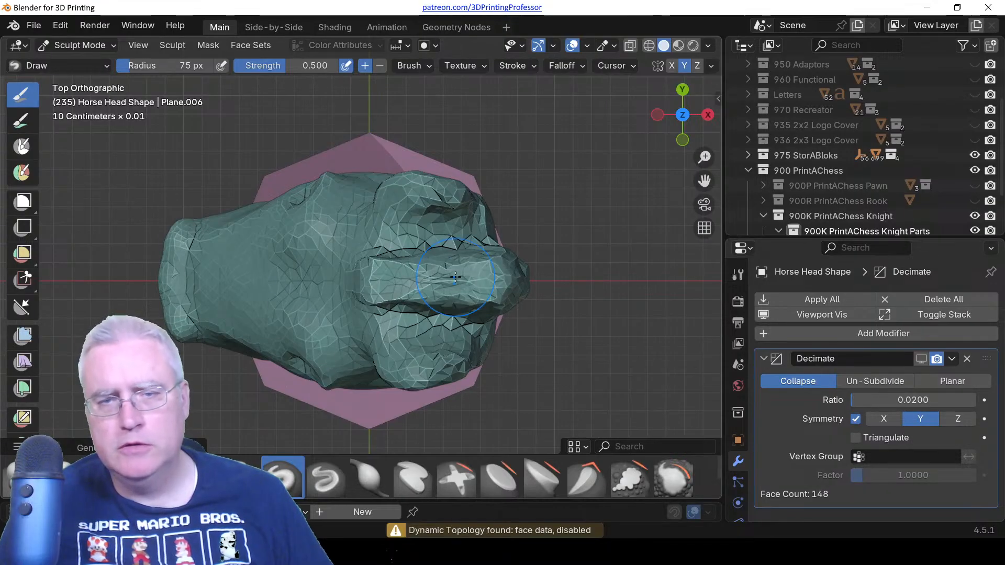
key("f")
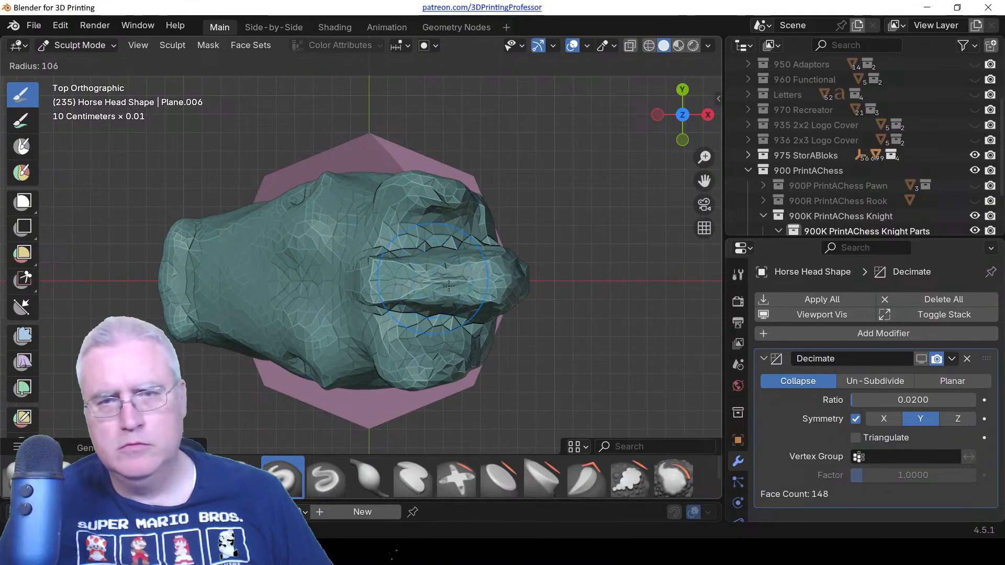
left_click(469, 278)
mouse_move(401, 280)
left_mouse_down()
mouse_move(486, 278)
mouse_move(390, 282)
left_mouse_up()
Smooth the raised mane from the forehead between the ears down to the back of the head.
middle_click_drag(509, 296, 372, 244)
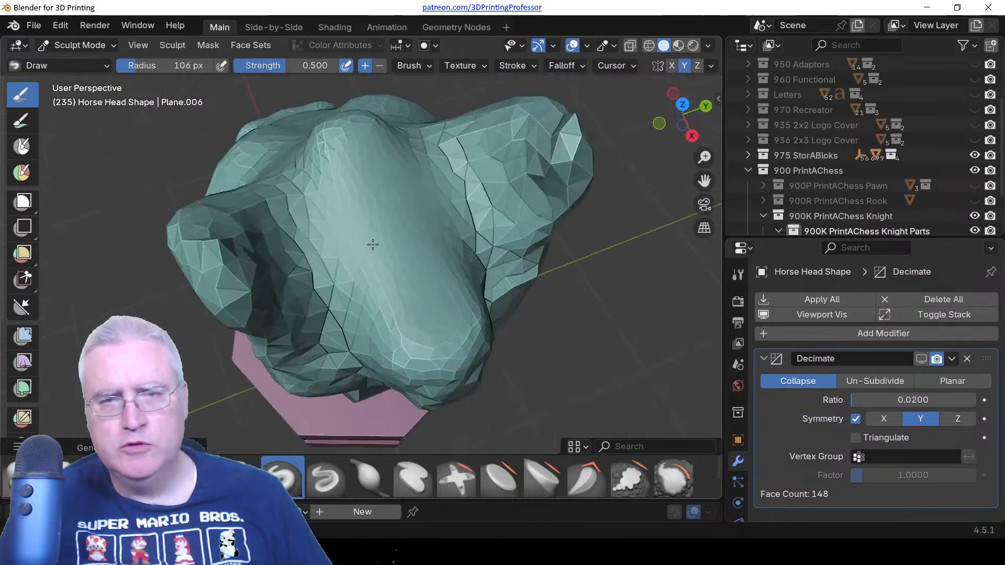
left_click_drag(354, 153, 346, 140, "shift")
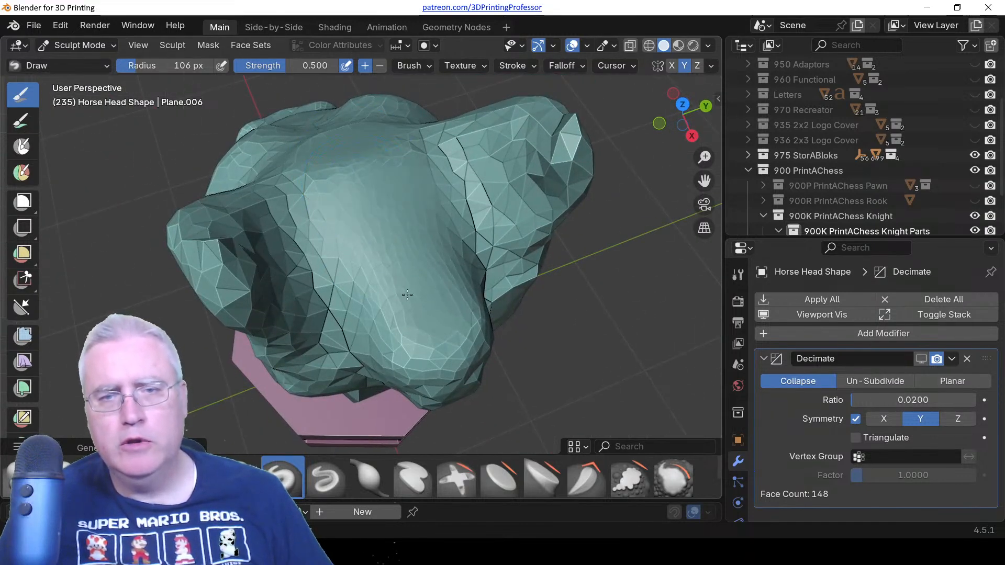
mouse_move(407, 294)
left_mouse_down("shift")
mouse_move(426, 366)
mouse_move(398, 347)
mouse_move(426, 383)
mouse_move(438, 381)
left_mouse_up("shift")
middle_click_drag(438, 381, 401, 301)
mouse_move(369, 256)
left_mouse_down("shift")
mouse_move(363, 277)
mouse_move(377, 209)
mouse_move(414, 220)
mouse_move(367, 146)
mouse_move(331, 154)
left_mouse_up("shift")
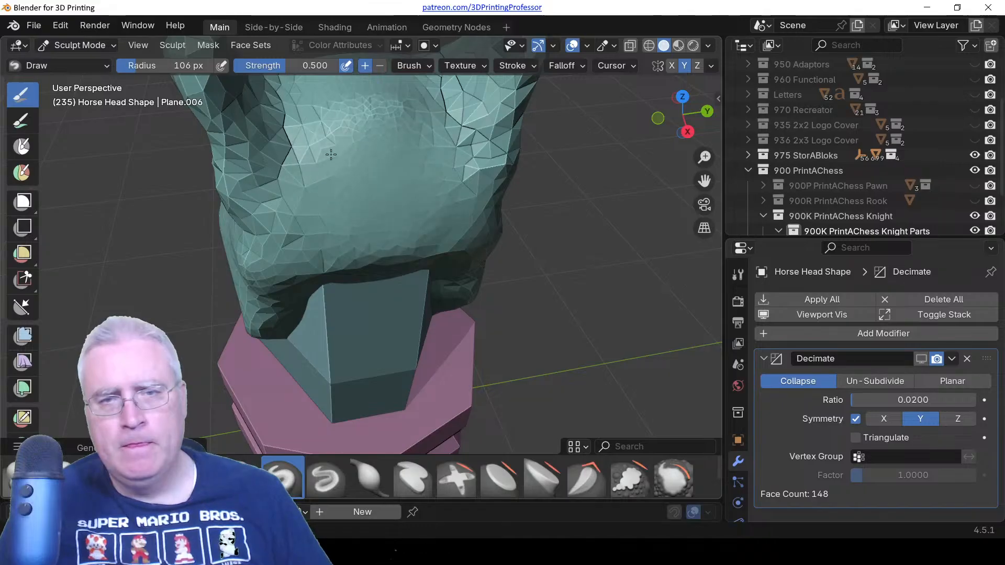
middle_click_drag(392, 173, 386, 132)
scroll(379, 178, "up", 4)
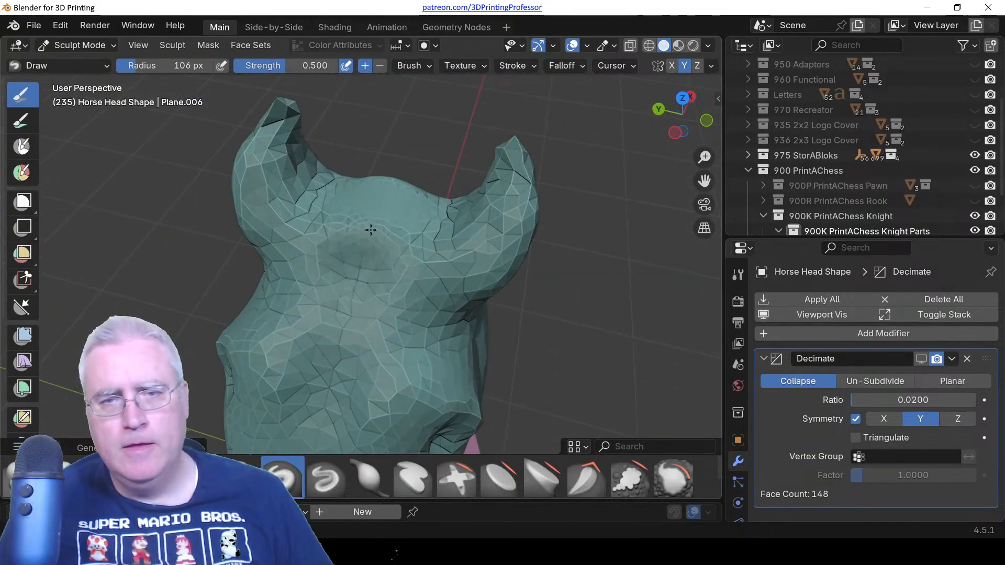
middle_click_drag(392, 199, 393, 225)
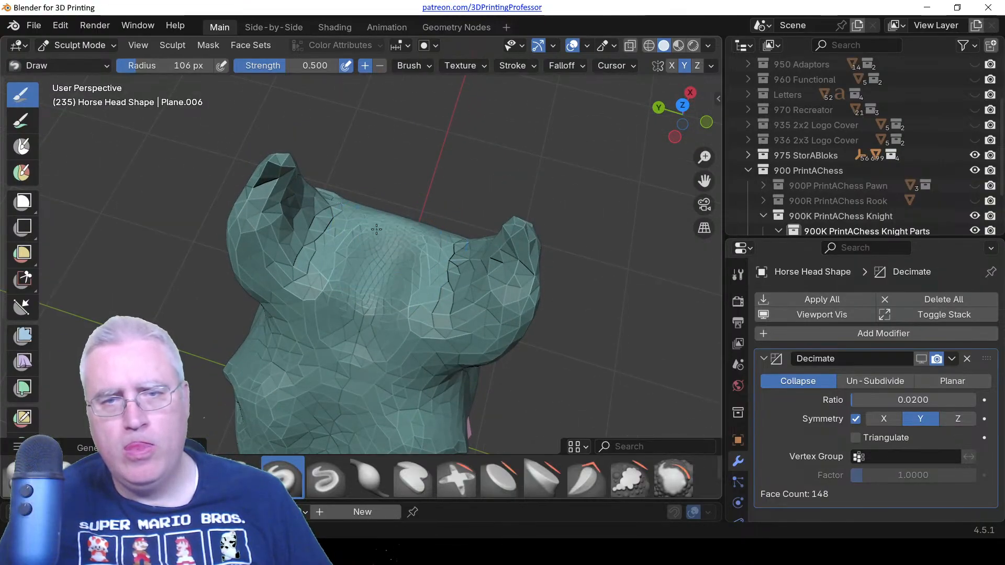
middle_click_drag(431, 282, 339, 200)
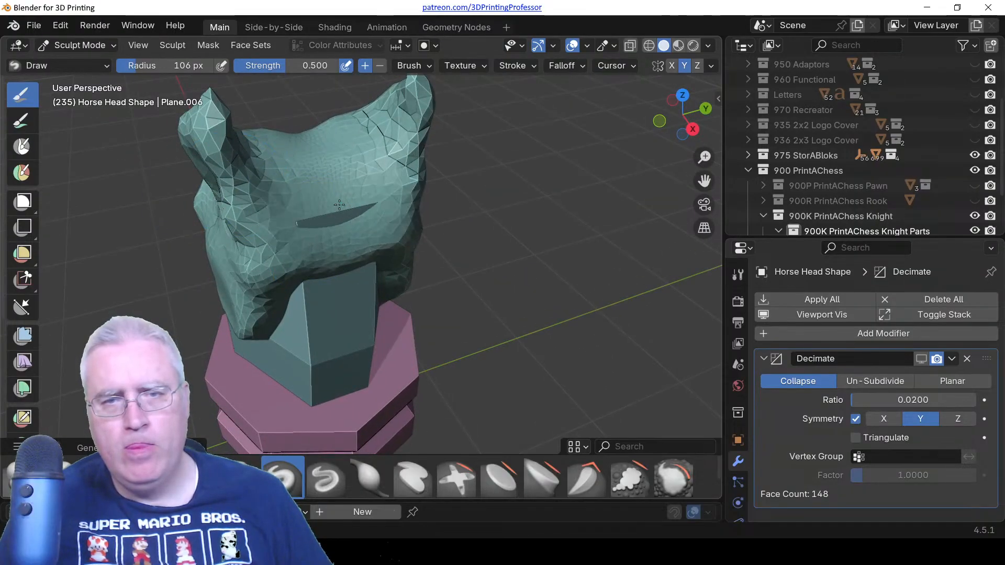
Swell the back of the head over the neck block poking through it, using the Inflate/Deflate brush at 136 px radius.
key("i")
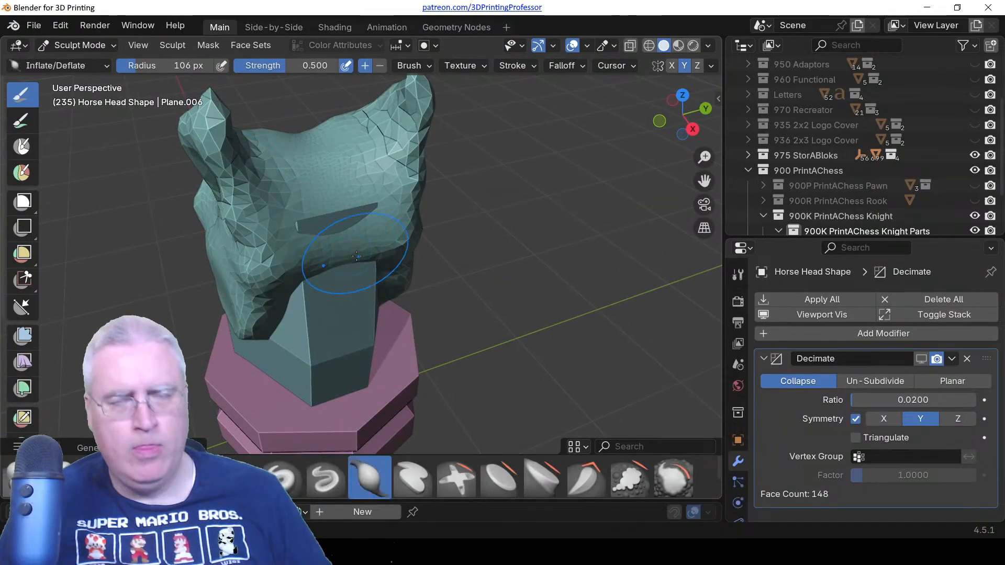
key("f")
left_click(367, 238)
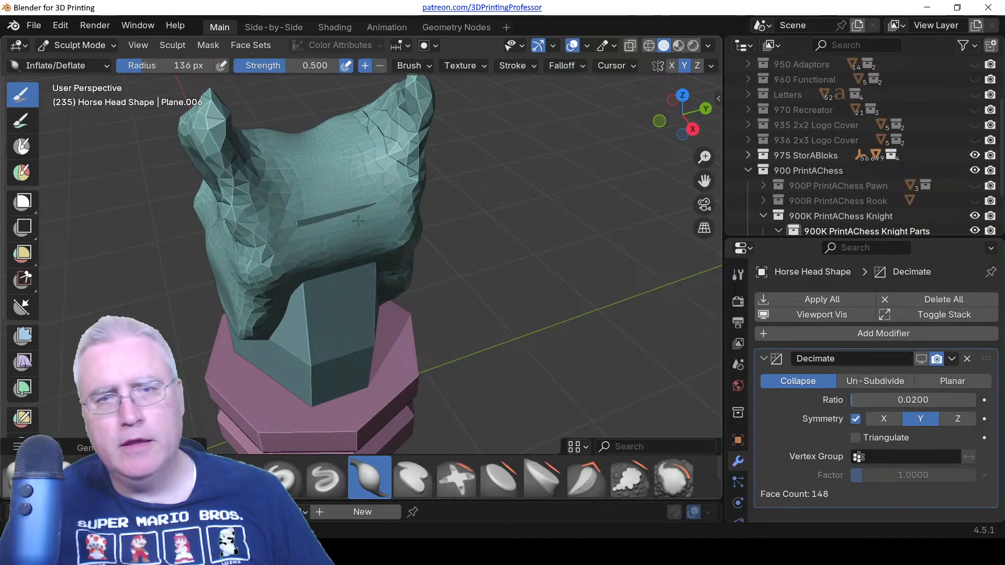
middle_click_drag(329, 298, 318, 254)
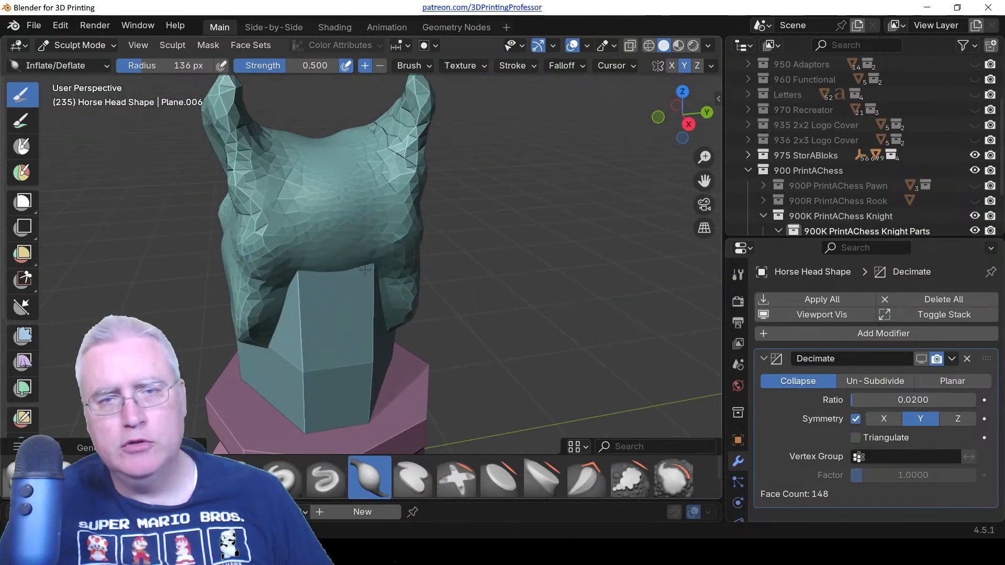
middle_click_drag(279, 300, 213, 302)
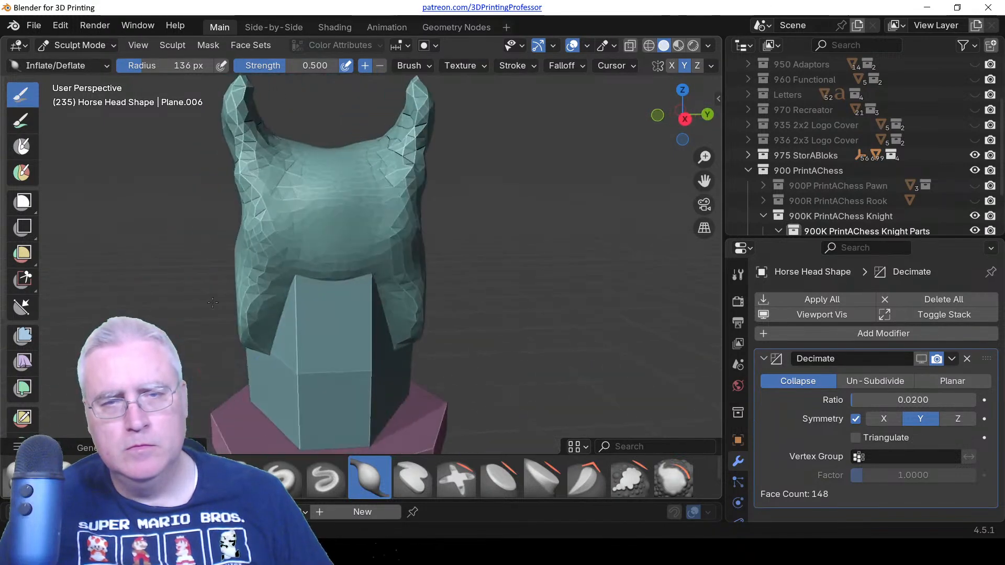
Carve creases along the sides of the mane beside the ears with the Crease Polish brush, reducing its radius to 82 px.
mouse_move(341, 223)
middle_mouse_down()
mouse_move(339, 256)
mouse_move(272, 204)
middle_mouse_up()
key("shift+c")
key("f")
left_click(260, 204)
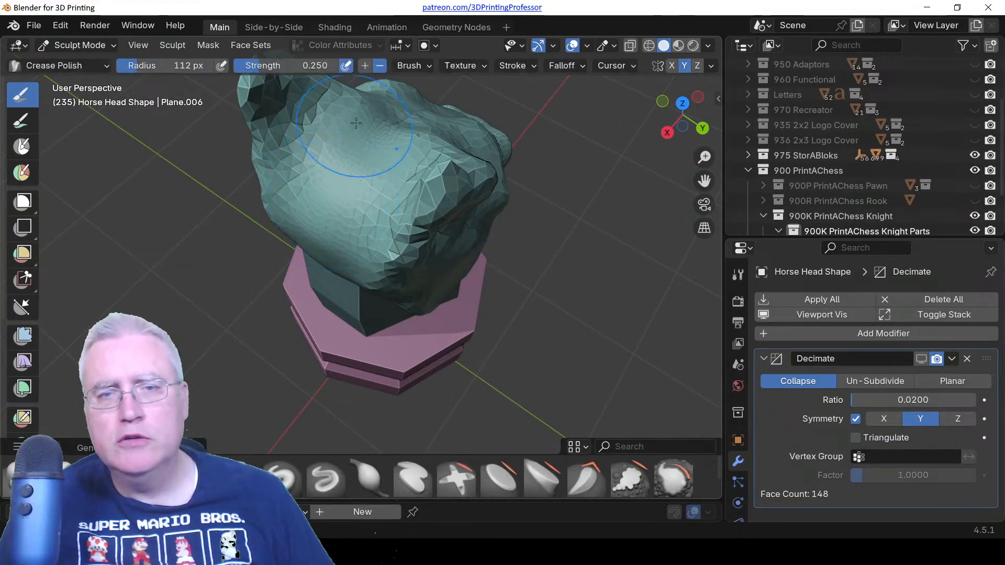
key("f")
left_click(352, 125)
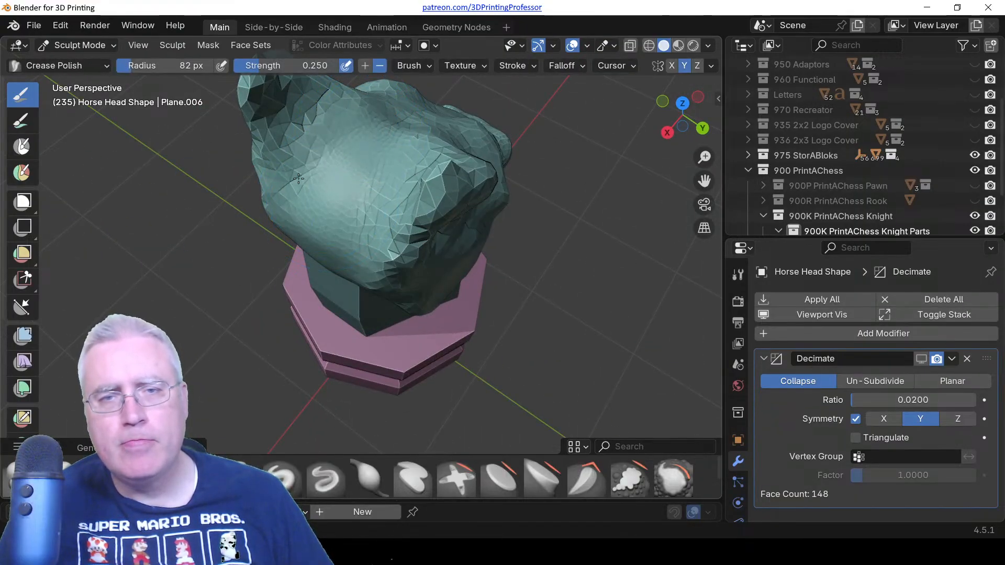
mouse_move(360, 125)
middle_mouse_down()
mouse_move(421, 129)
mouse_move(489, 217)
middle_mouse_up()
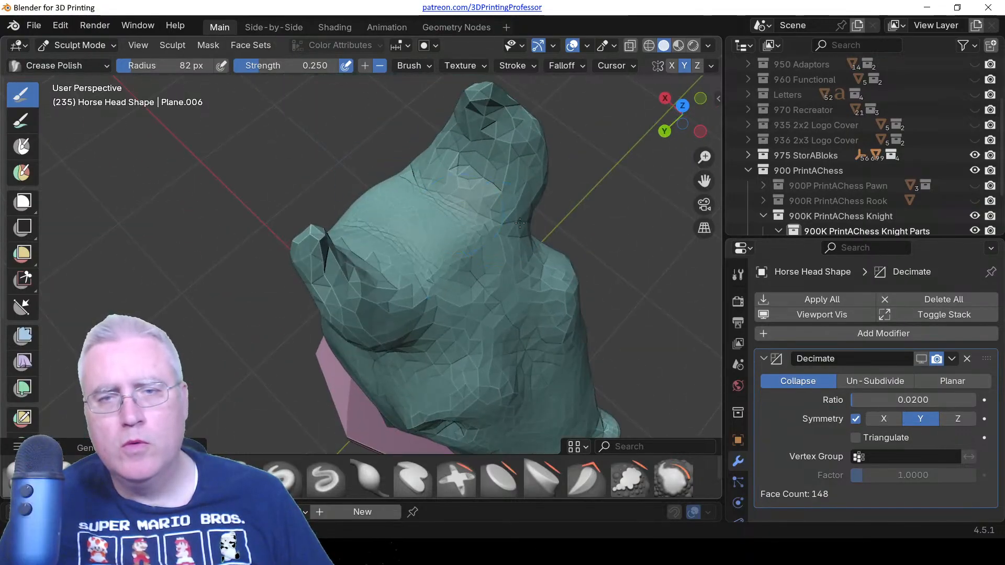
middle_click_drag(419, 192, 280, 196)
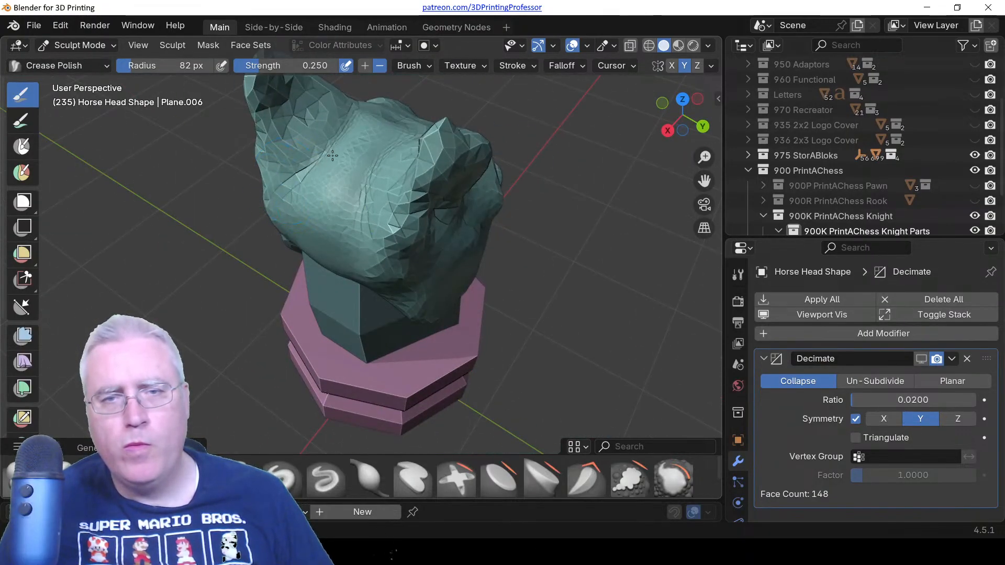
middle_click_drag(332, 156, 330, 201)
key("KP_3")
key("KP_1")
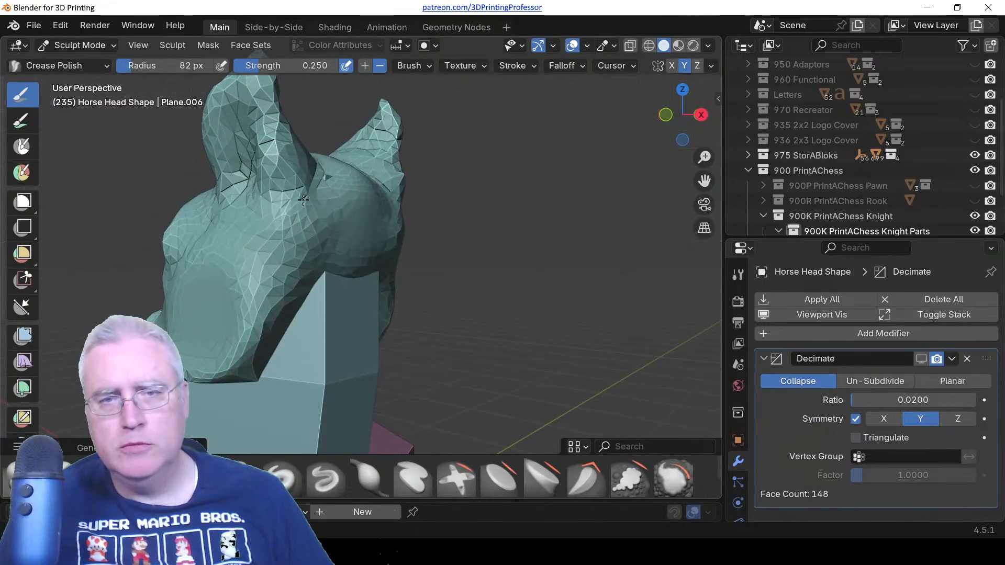
middle_click_drag(345, 133, 327, 191)
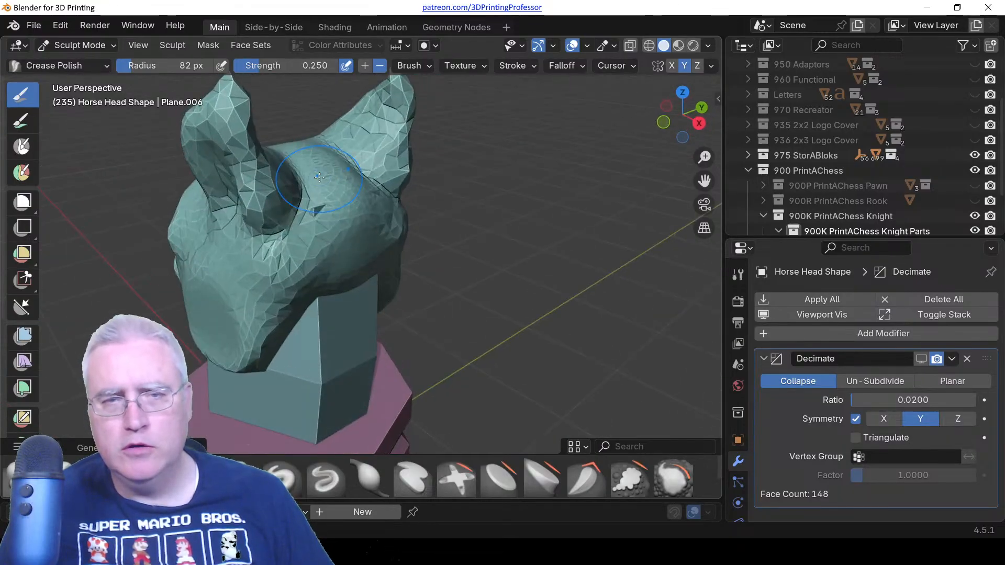
Pull the ears upward and backward in the front orthographic view with the Grab brush at 128 px radius.
key("KP_1")
key("KP_3")
key("KP_1")
key("g")
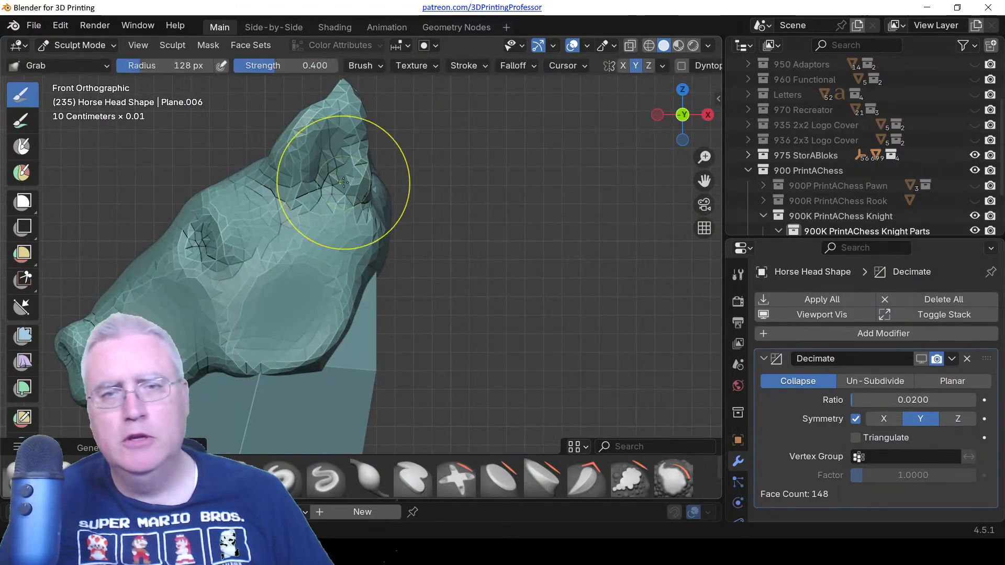
middle_click_drag(389, 149, 303, 225)
key("KP_3")
key("KP_1")
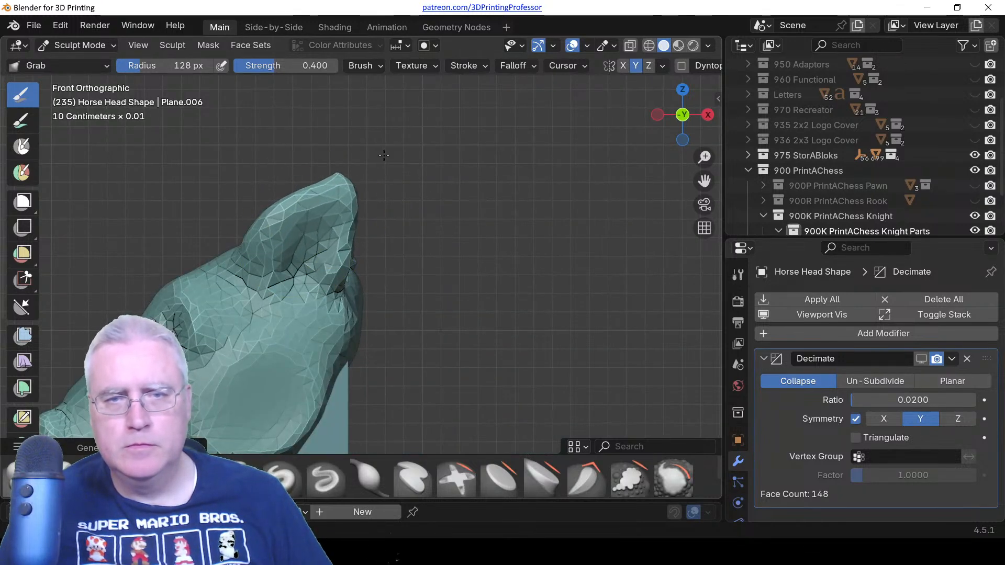
left_click_drag(345, 255, 369, 214)
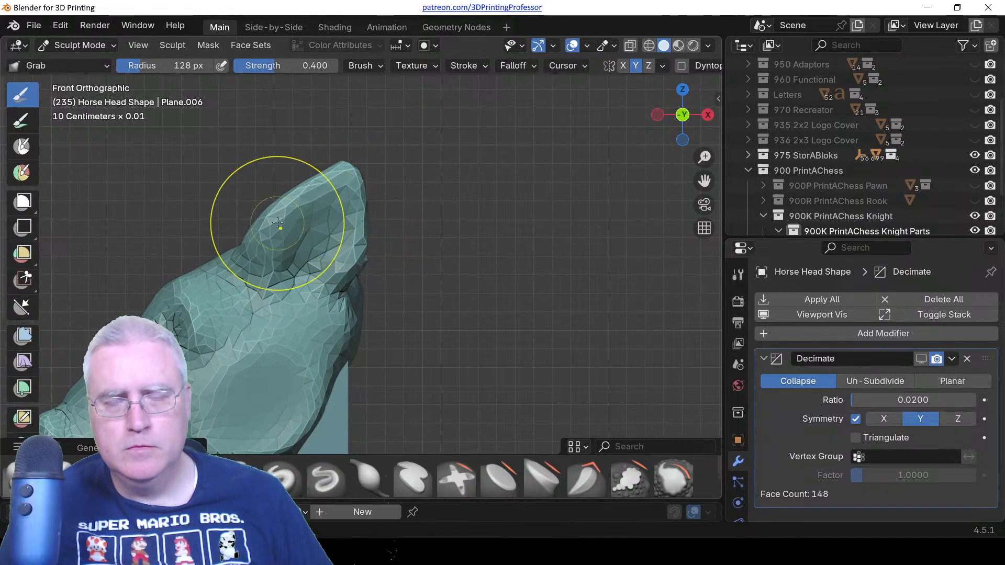
Return the horse head to Object Mode and show its modifiers in the viewport again.
scroll(103, 254, "down", 2)
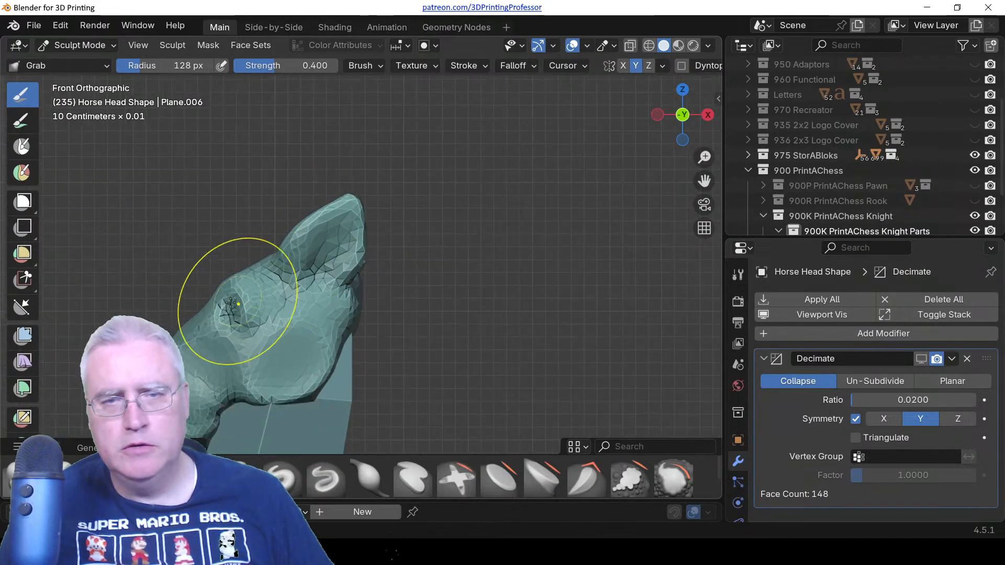
mouse_move(172, 271)
middle_mouse_down()
mouse_move(415, 347)
mouse_move(412, 362)
middle_mouse_up()
key("ctrl+Tab")
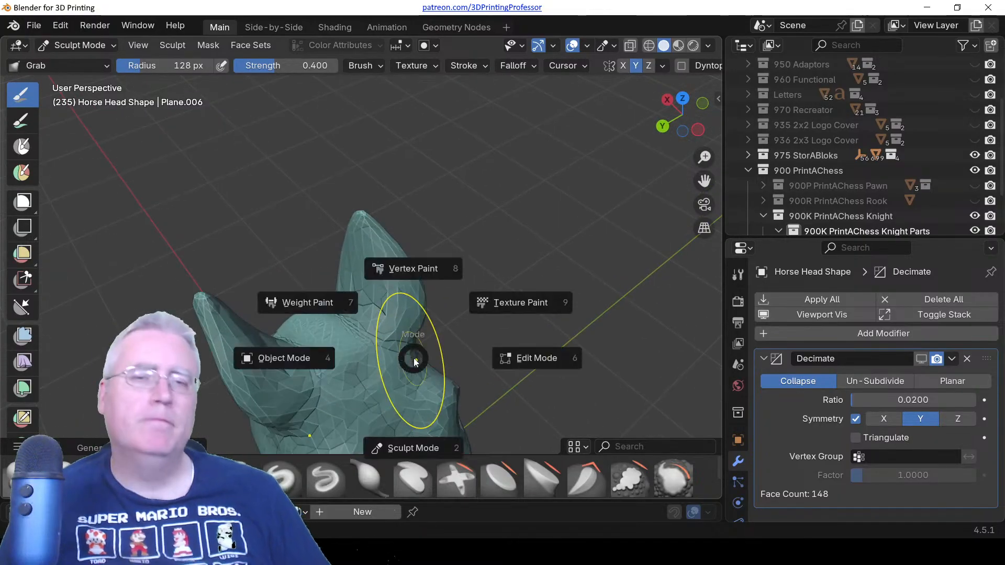
left_click(303, 376)
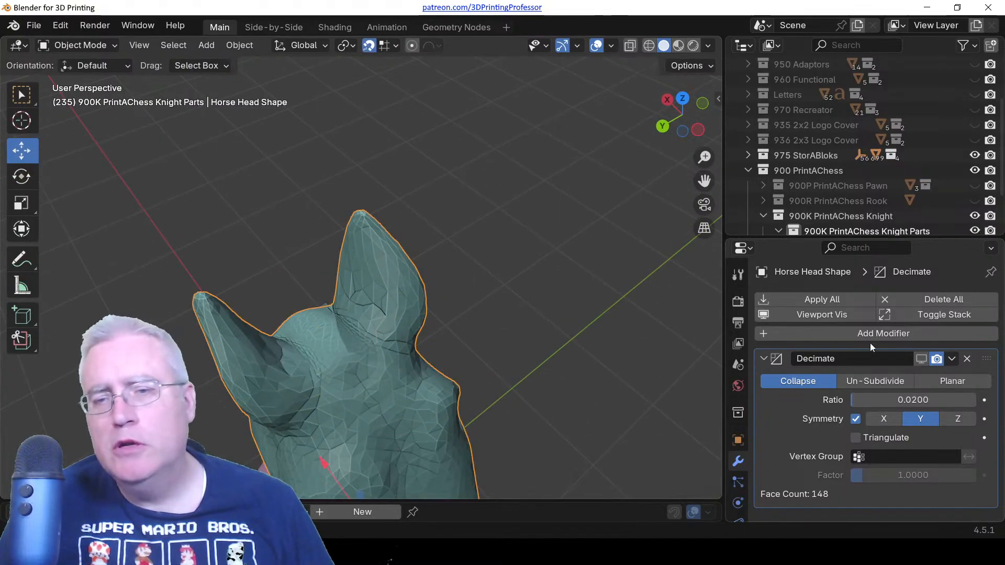
left_click(814, 315)
Check the low-poly result from the side and apply the Decimate modifier to the horse head.
middle_click_drag(449, 373, 398, 293)
key("KP_3")
key("KP_1")
scroll(333, 314, "up", 3)
key("ctrl+a")
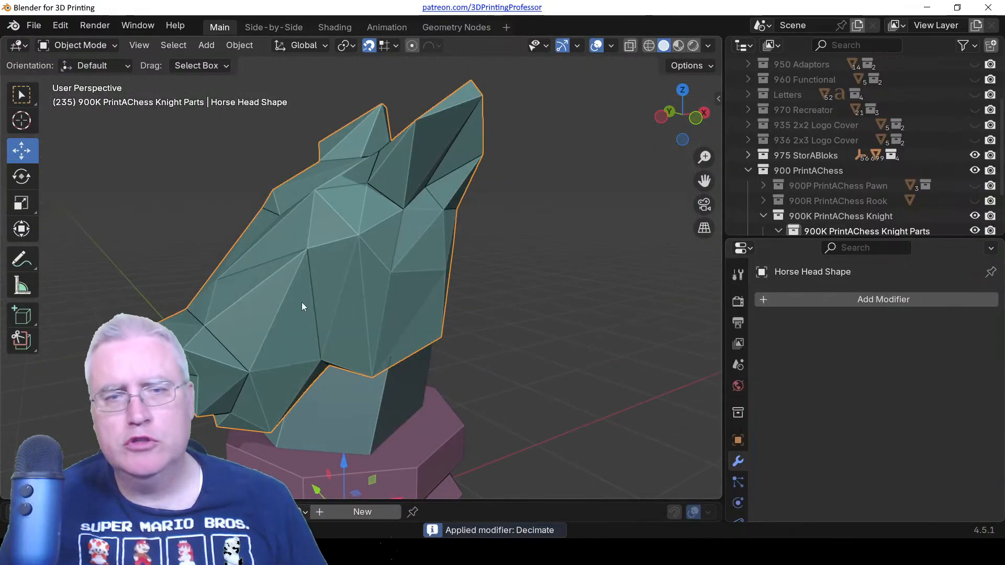
Select the whole head mesh in Edit Mode and symmetrize it across the Y axis, copying the -Y half onto +Y.
key("KP_5")
key("KP_7")
key("Tab")
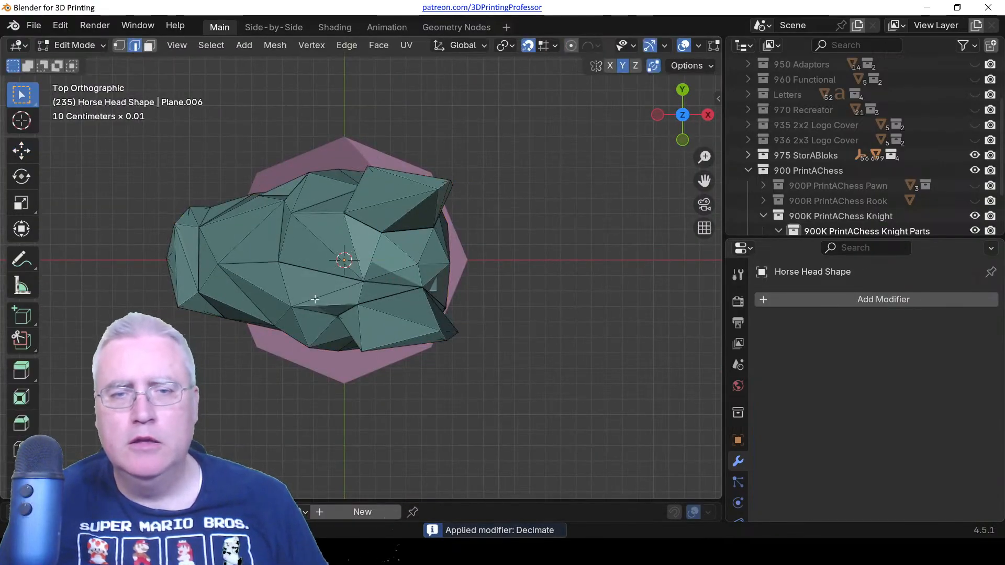
key("a")
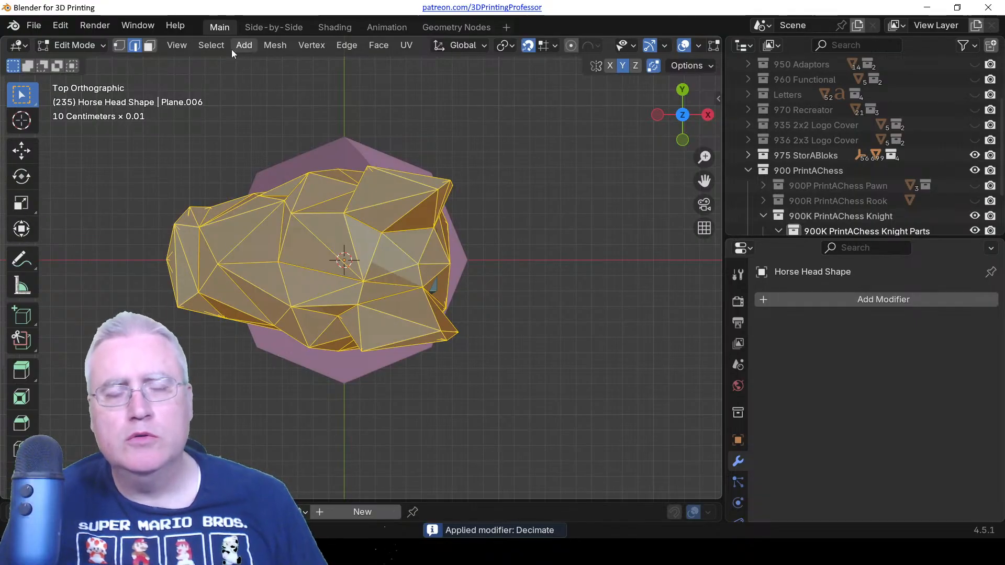
left_click(275, 45)
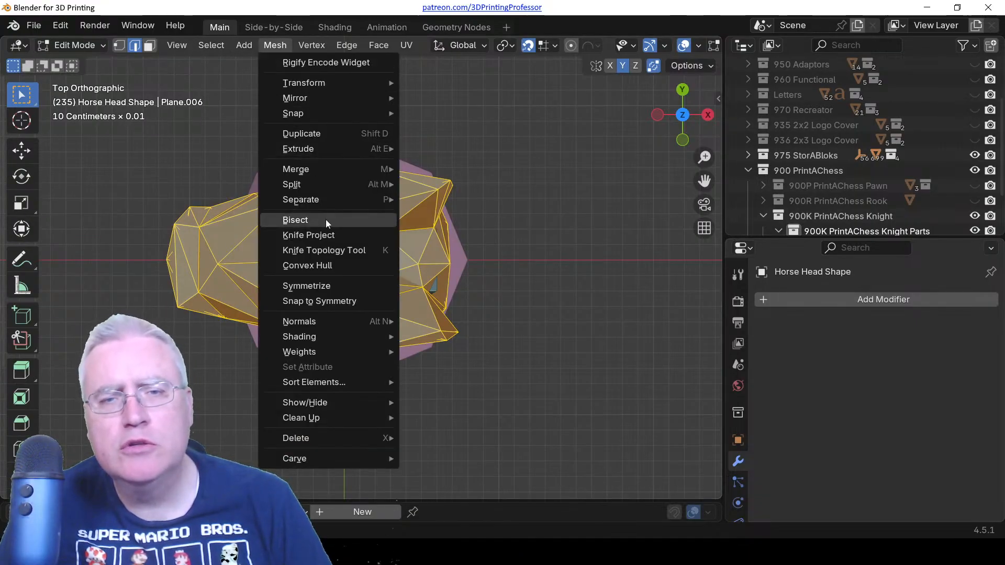
left_click(324, 287)
left_click(195, 465)
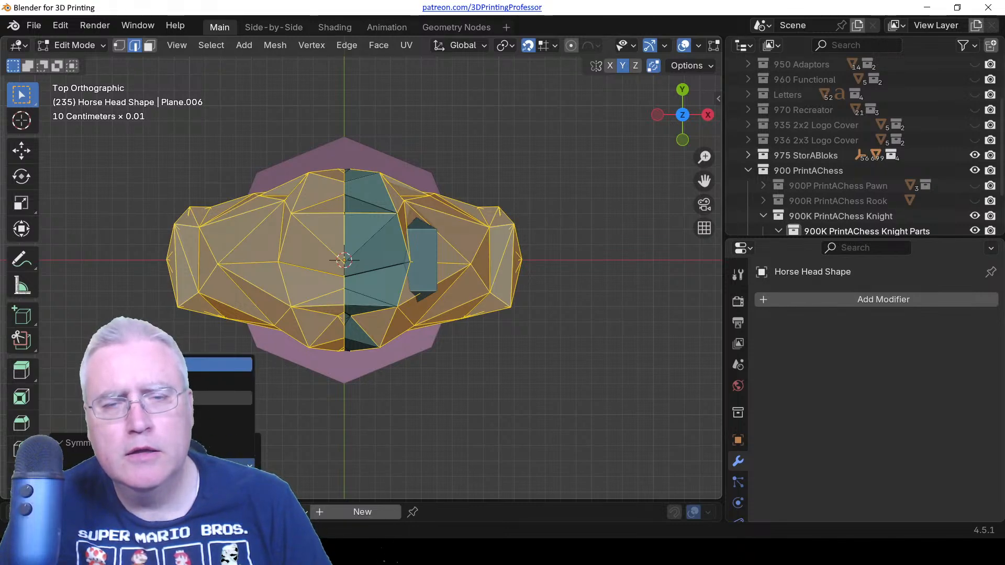
left_click(172, 398)
Compare both Y-axis Symmetrize directions on the head and keep the one copying the +Y half onto -Y.
middle_click_drag(270, 391, 387, 211)
left_click(209, 465)
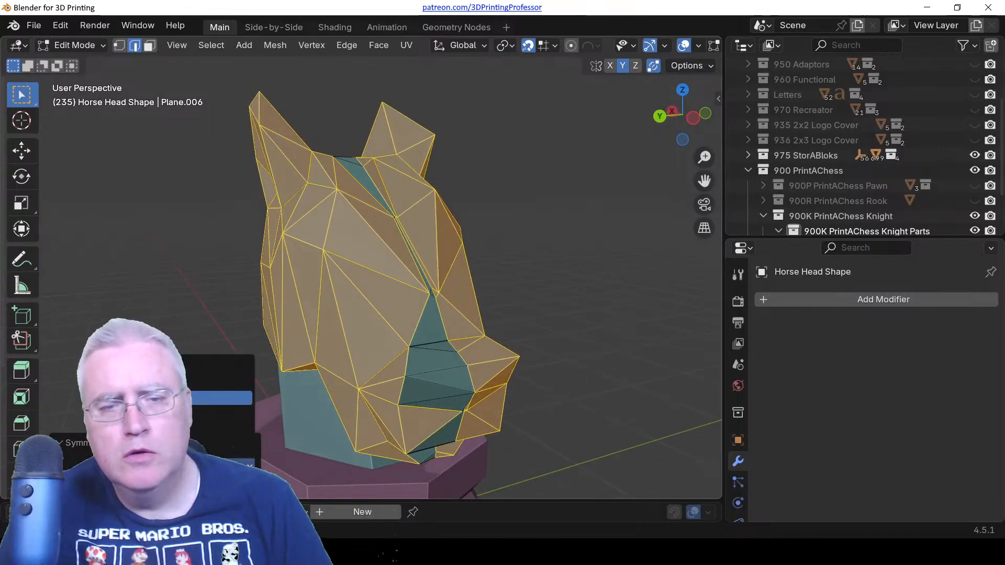
left_click(172, 415)
middle_click_drag(380, 361, 382, 419)
left_click(210, 465)
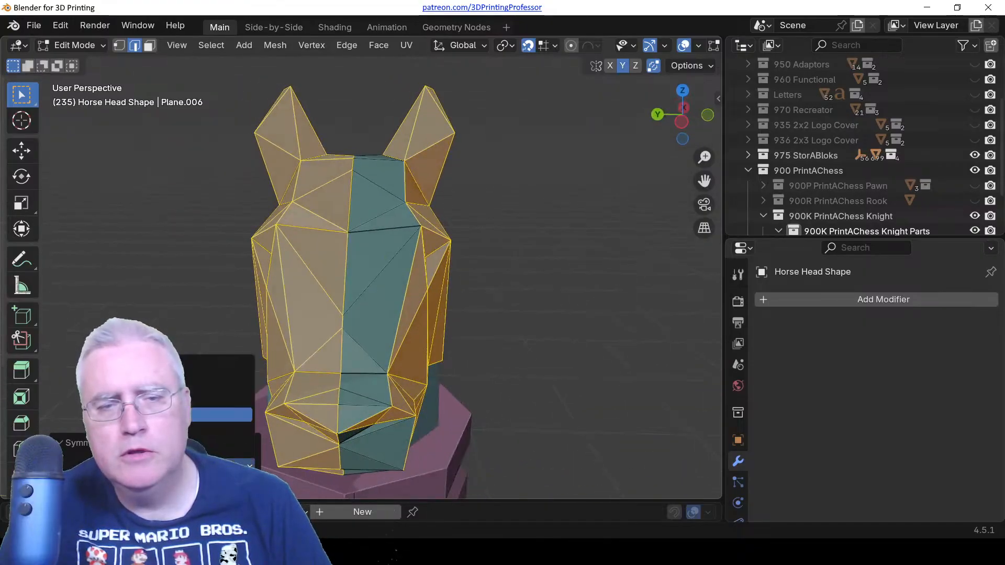
left_click(220, 414)
middle_click_drag(449, 376, 268, 469)
left_click(246, 465)
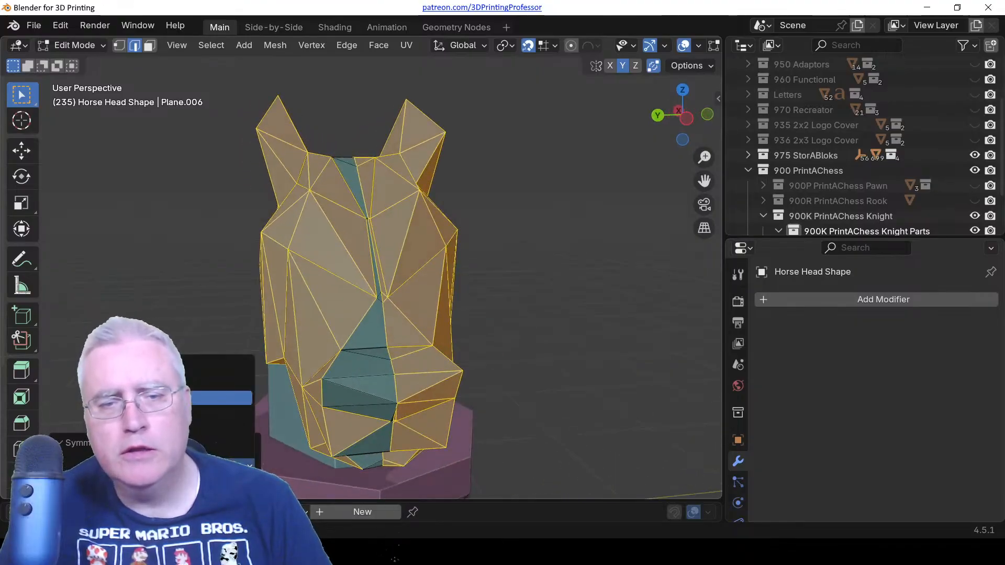
left_click(199, 415)
Slide the upper stray centre-line vertex on the nose bridge up onto the brow vertex above it, by a full factor of 1.
middle_click_drag(422, 375, 359, 325)
left_click(452, 314)
scroll(360, 272, "up", 3)
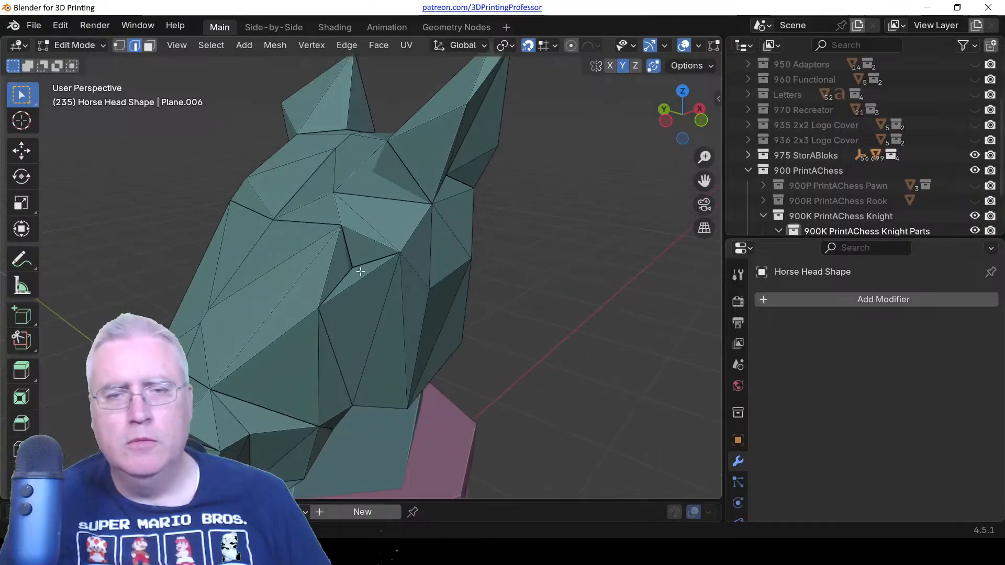
middle_click_drag(349, 278, 397, 270)
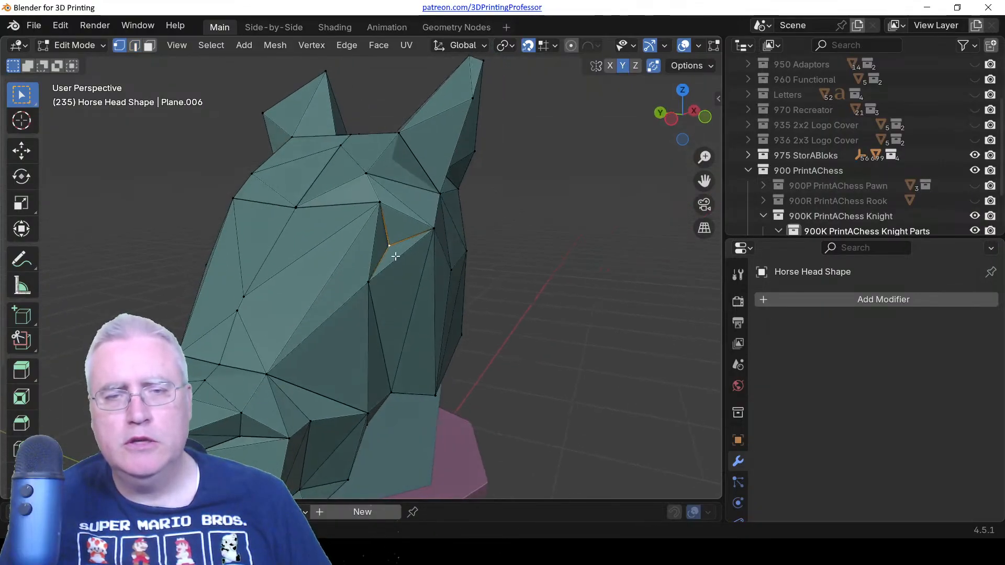
mouse_move(371, 306)
middle_mouse_down()
mouse_move(291, 296)
mouse_move(384, 306)
middle_mouse_up()
left_click(277, 313)
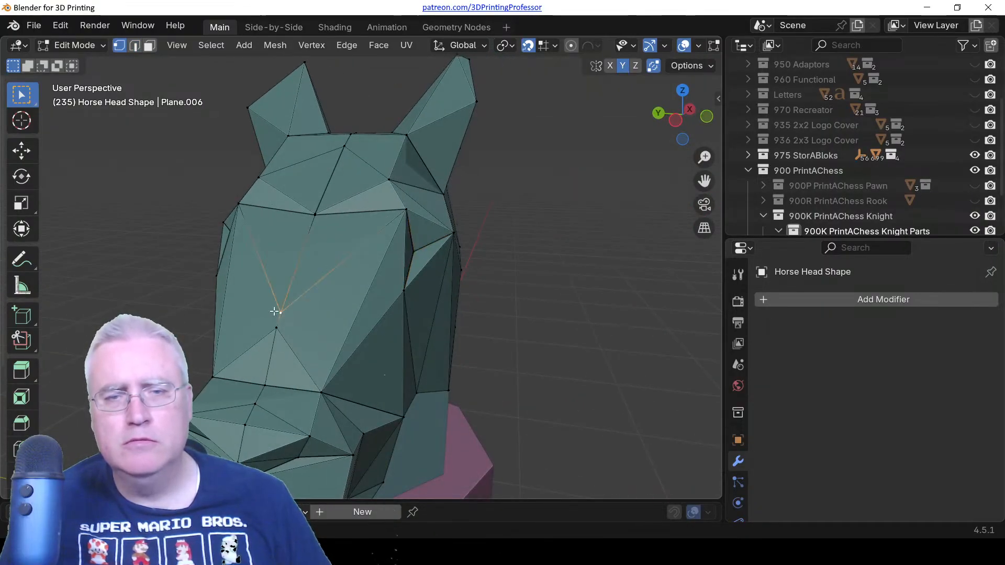
key("g")
key("g")
left_click(323, 169)
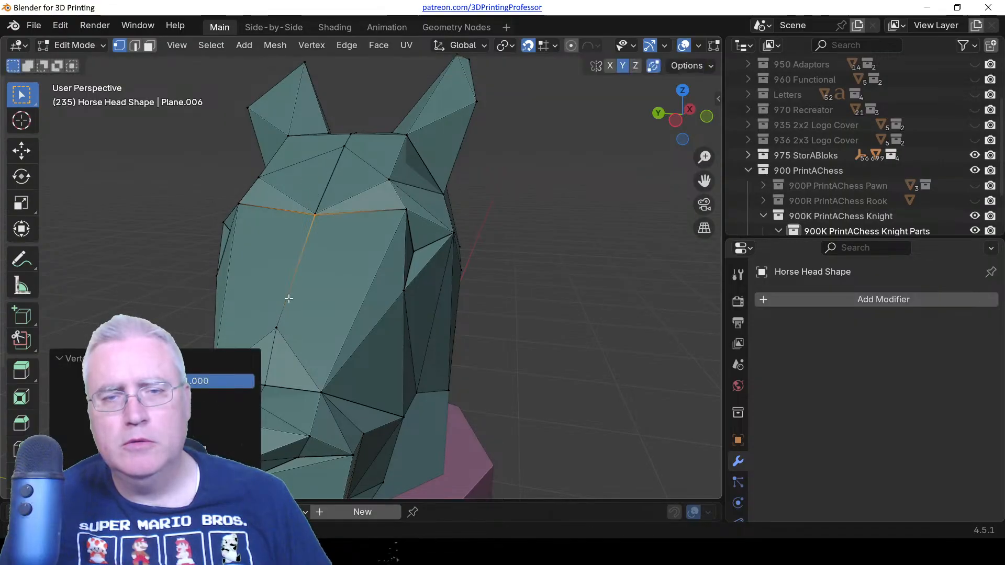
Slide the remaining stray vertex on the nose bridge down onto the muzzle's upper edge, by a full factor of 1.
left_click(276, 330)
key("g")
key("g")
left_click(258, 419)
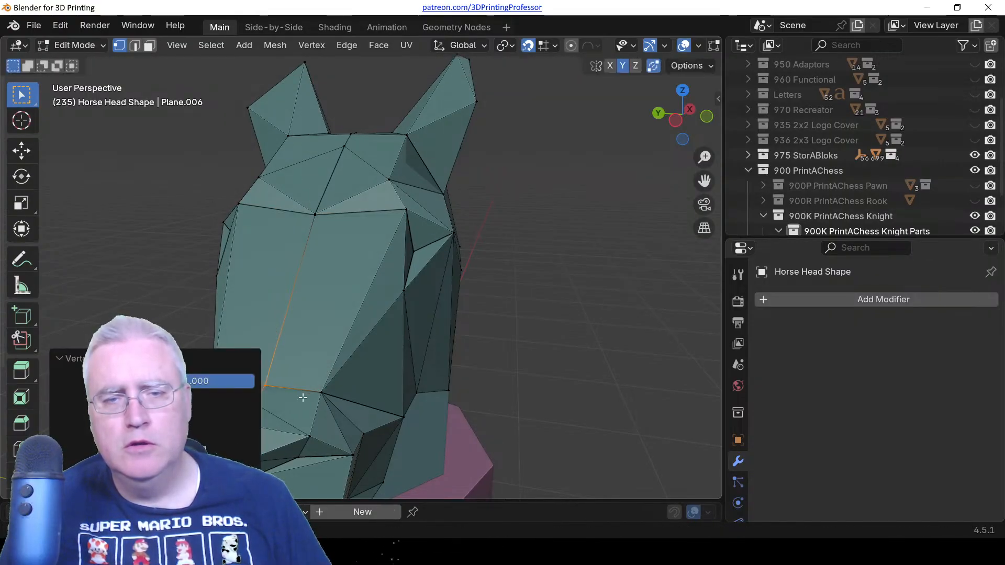
Slide the extra centre vertex on top of the muzzle up onto the nose-bridge vertex above it, by a full factor of 1.
middle_click_drag(302, 398, 412, 334, "shift")
left_click(406, 319)
key("g")
key("g")
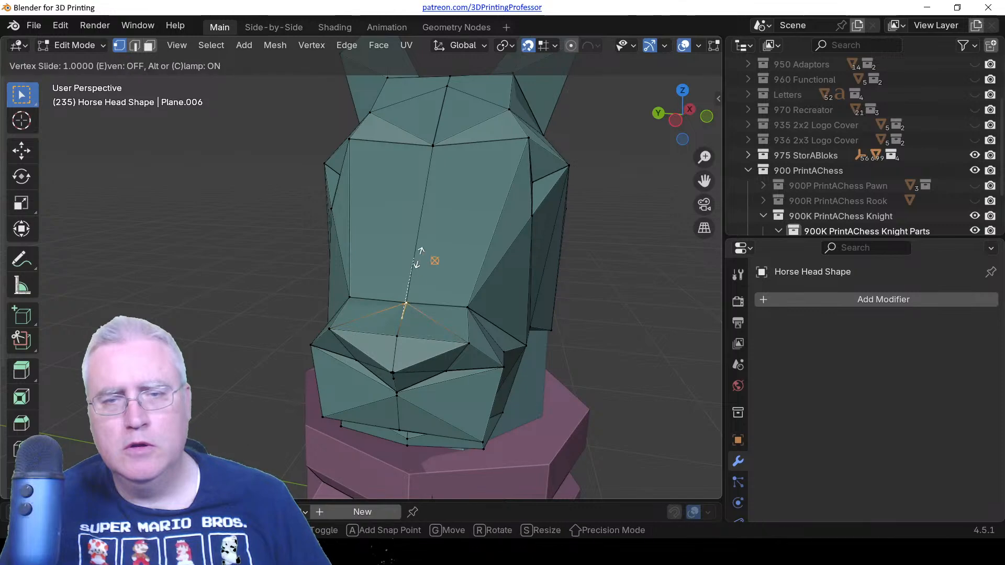
left_click(419, 258)
Move the cheek vertex below the eye inwards along the Y axis, working from the top view.
scroll(466, 282, "down", 1)
middle_click_drag(478, 281, 477, 309)
left_click(343, 277)
key("g")
key("x")
right_click(466, 295)
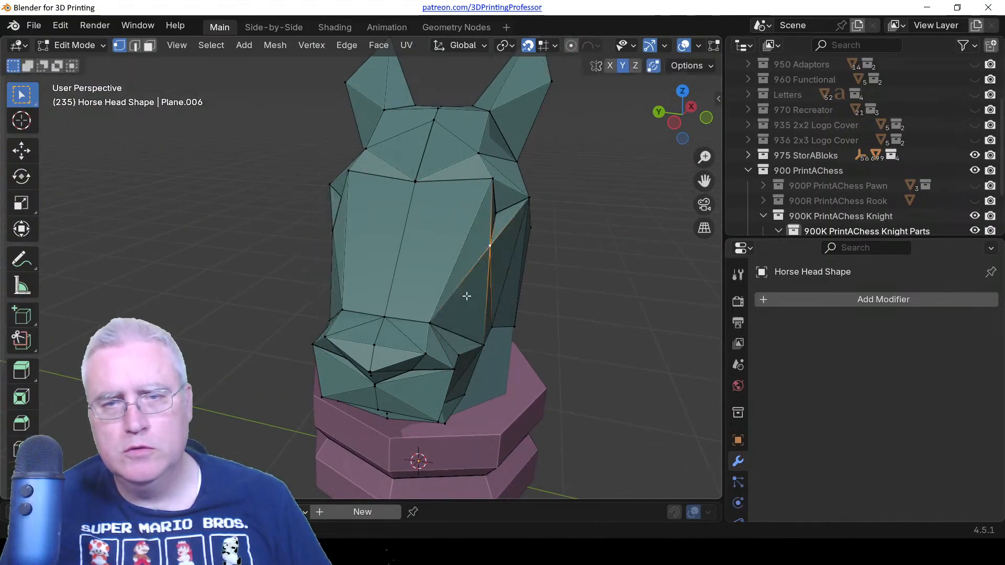
key("KP_7")
scroll(362, 355, "up", 2)
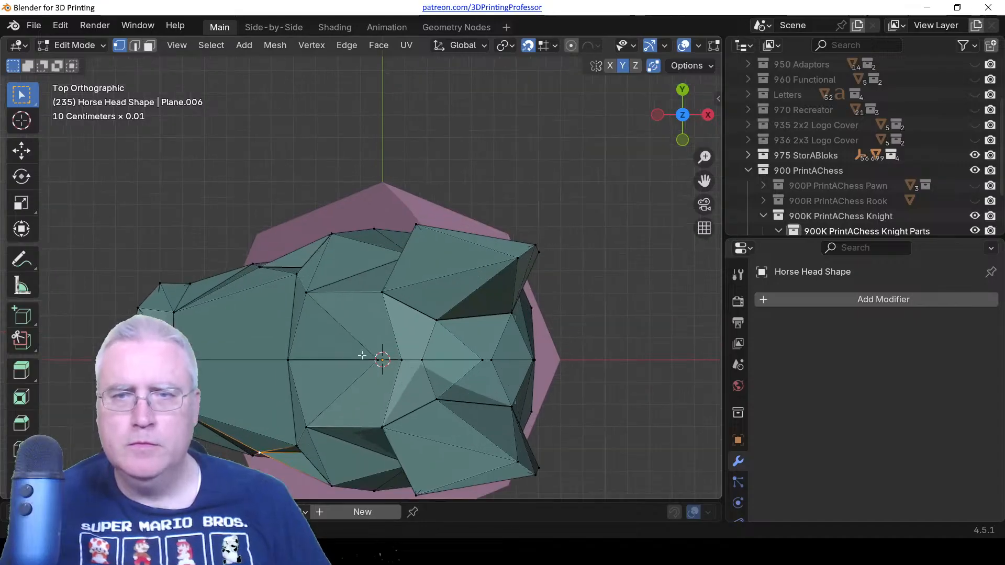
scroll(293, 371, "down", 2)
key("g")
key("y")
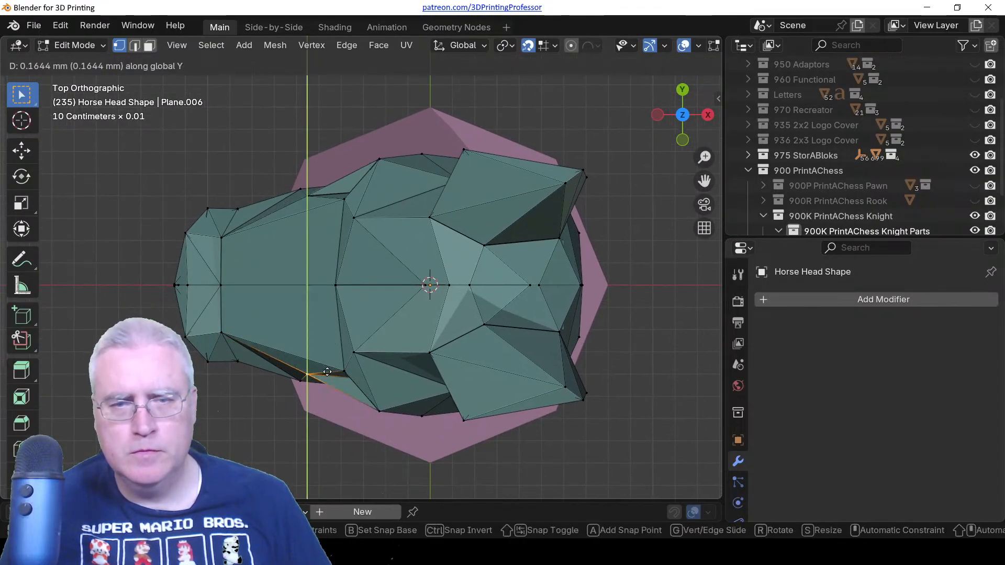
right_click(328, 369)
key("g")
key("y")
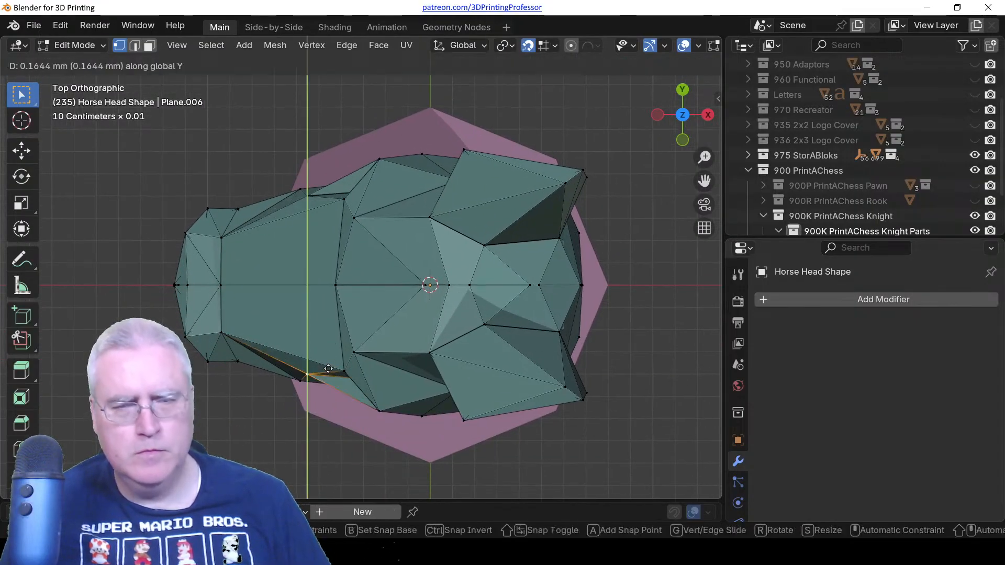
left_click(322, 360)
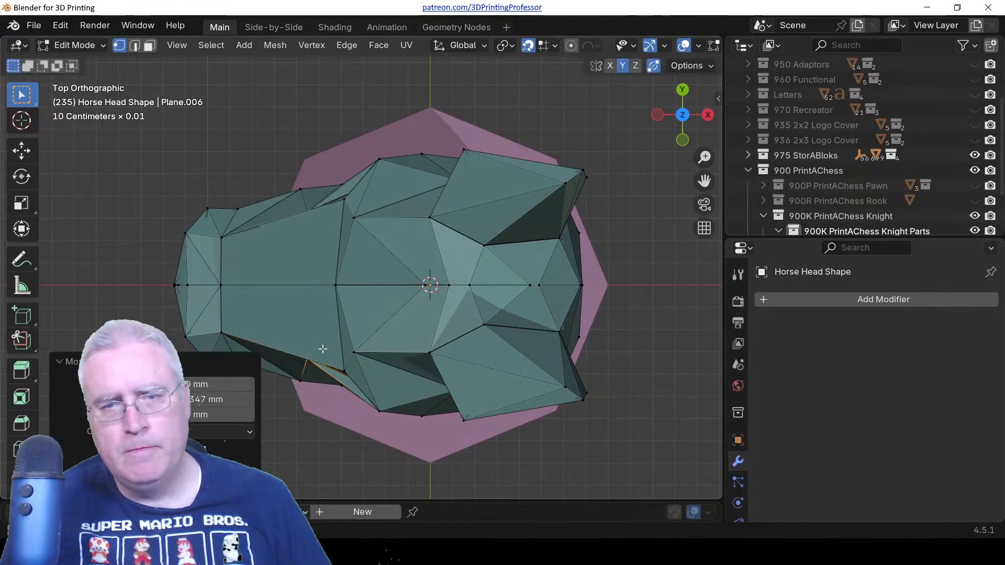
Slide the cheek vertex back along its edge towards the eye, by a factor of about 0.43.
scroll(338, 373, "up", 2)
middle_click_drag(322, 360, 372, 272)
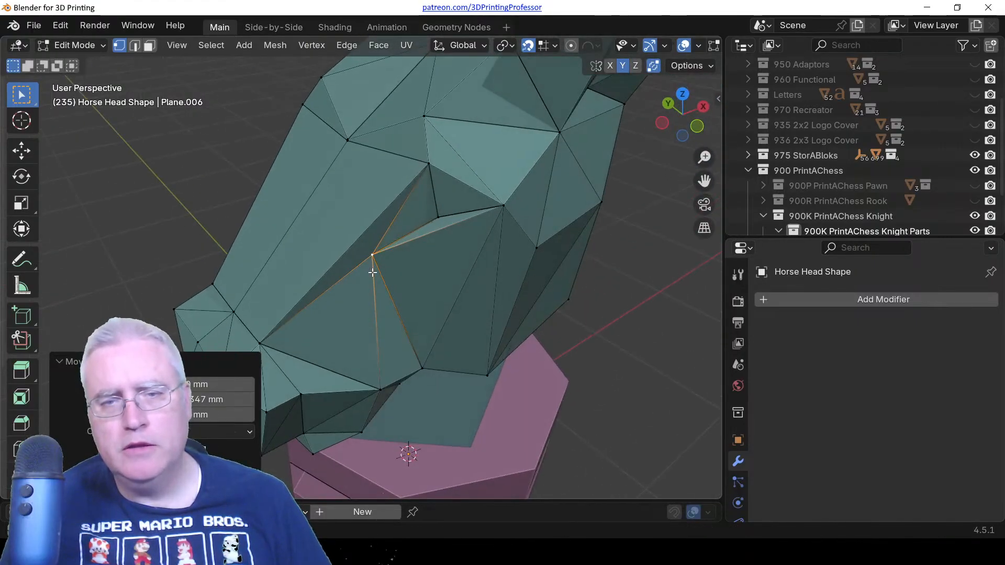
key("g")
key("g")
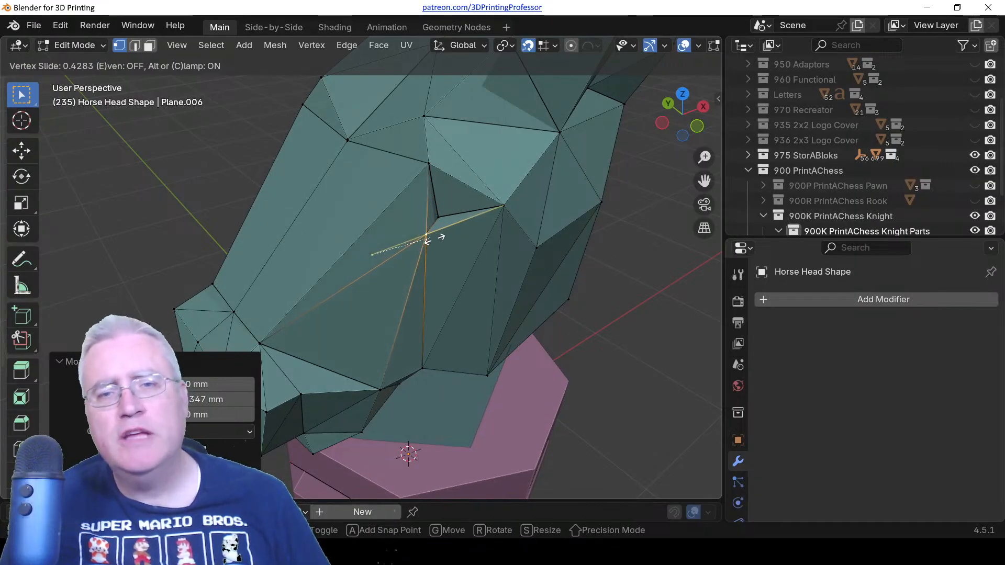
left_click(435, 239)
middle_click_drag(423, 243, 420, 284)
In top view, adjust the cheek vertex along Y and line it up with the brow corner on the -Y side.
key("KP_7")
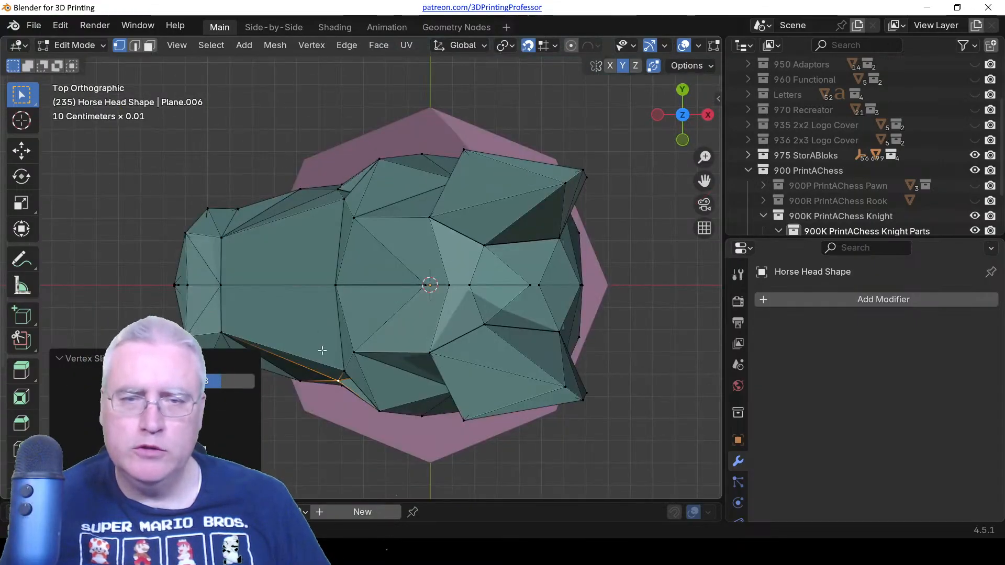
scroll(322, 350, "up", 3)
key("g")
key("y")
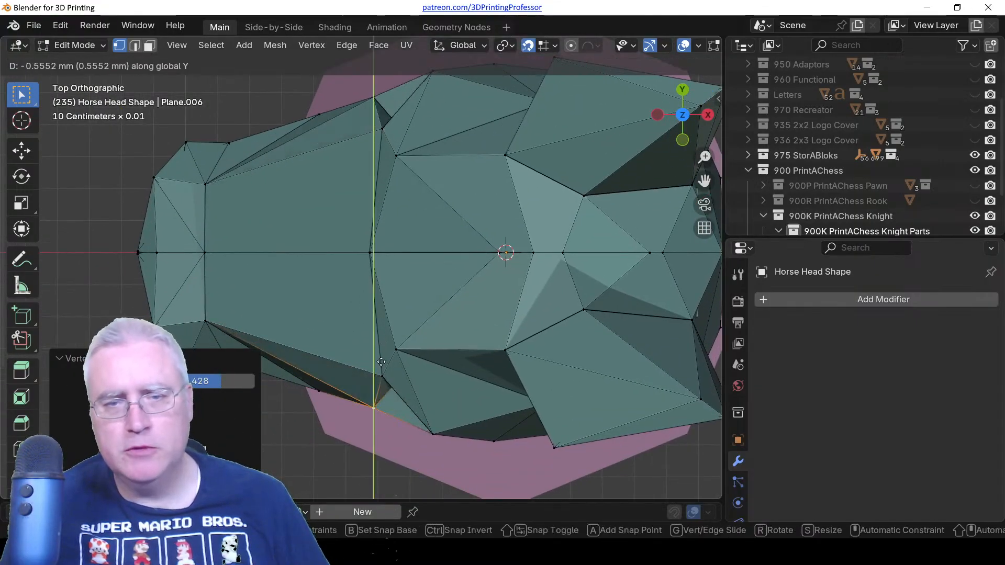
left_click(378, 329)
key("g")
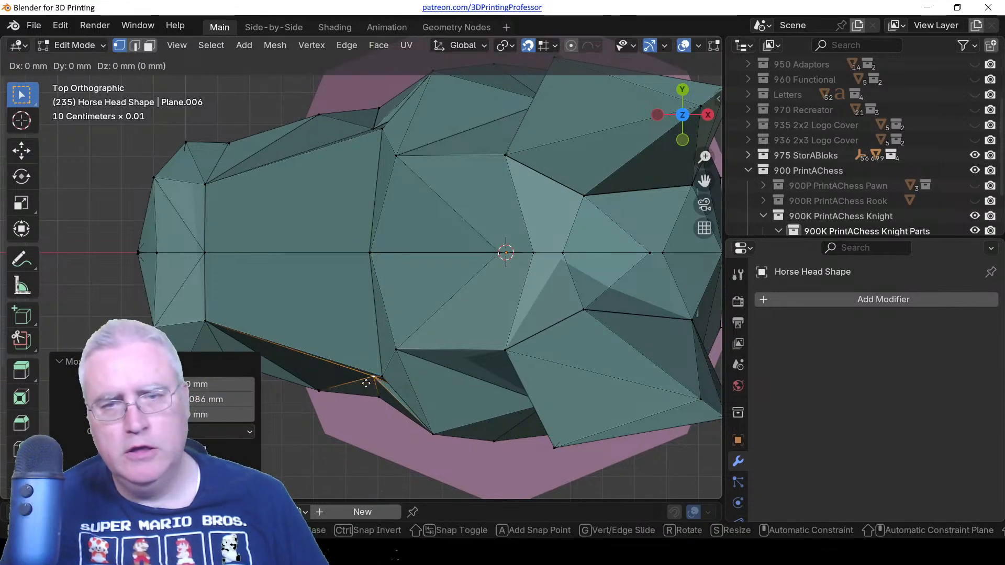
left_click(358, 393)
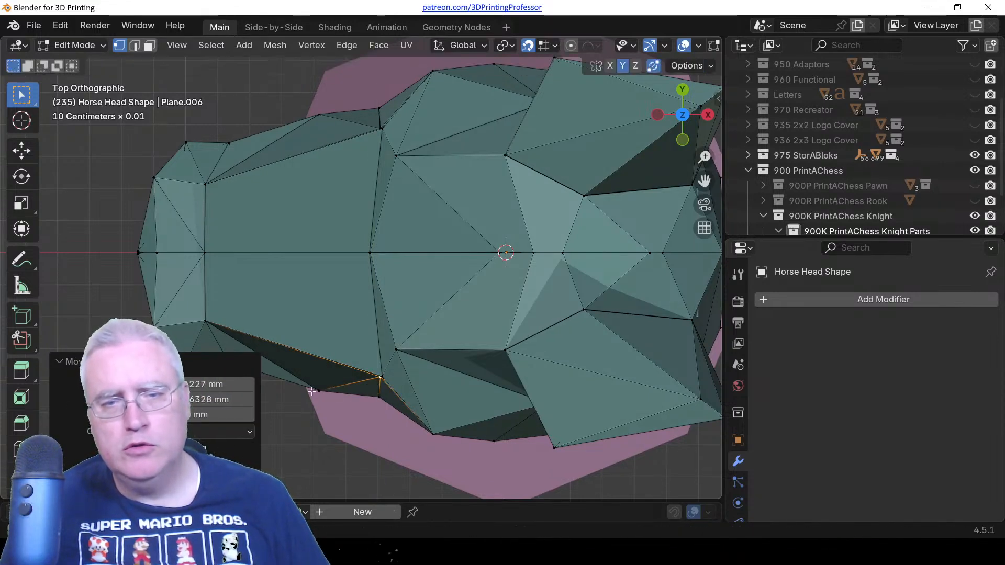
Move the mouth-corner vertex inwards in top view, and raise it along the Z axis in front view.
key("g")
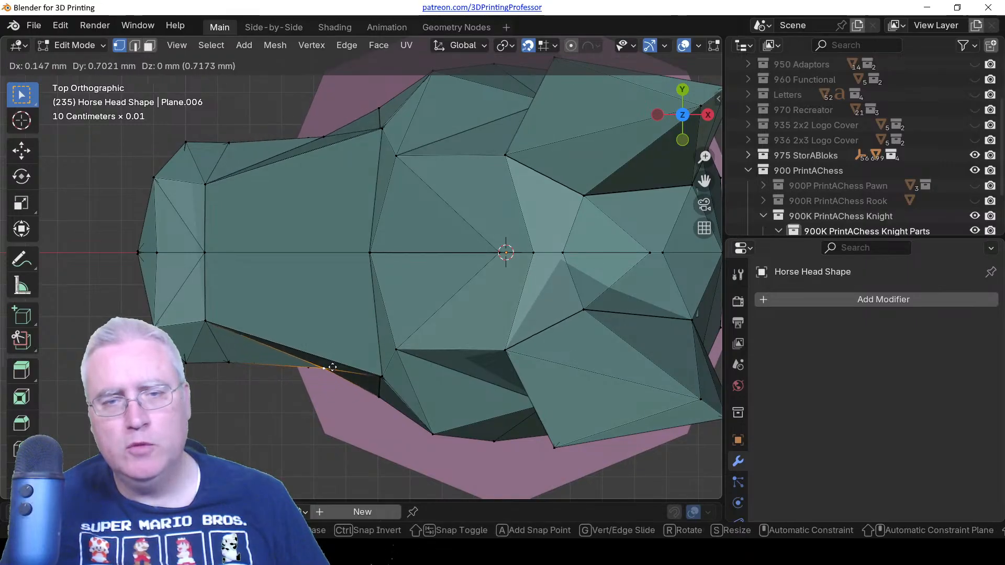
left_click(331, 374)
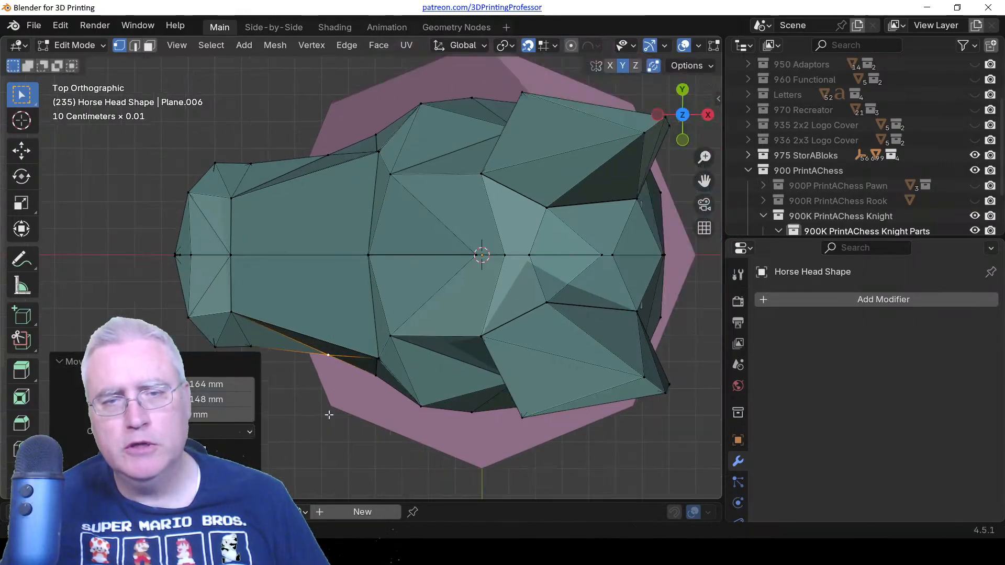
middle_click_drag(479, 253, 338, 270)
key("KP_3")
key("KP_1")
scroll(338, 269, "up", 2)
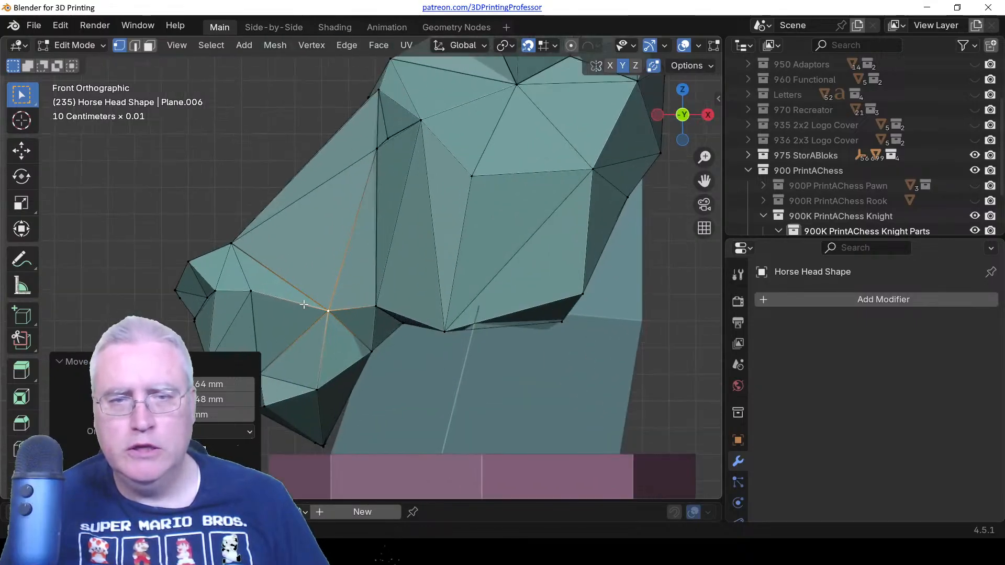
key("g")
key("z")
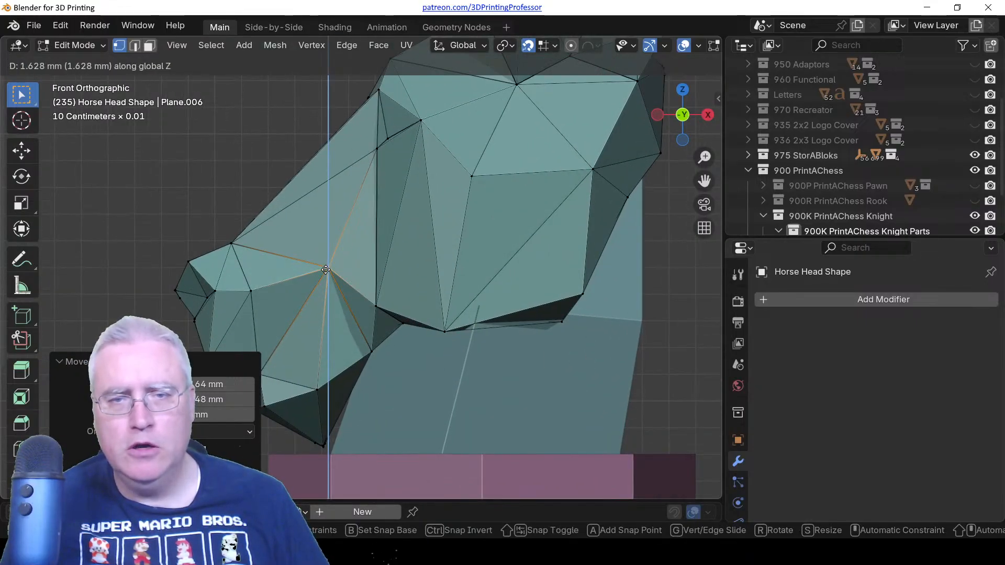
left_click(310, 286)
Isolate the head in local view and move the jaw vertex below the cheek edge inwards along Y by about 0.51 mm.
middle_click_drag(309, 286, 467, 343)
key("KP_Divide")
middle_click_drag(471, 383, 451, 354)
scroll(366, 308, "up", 2)
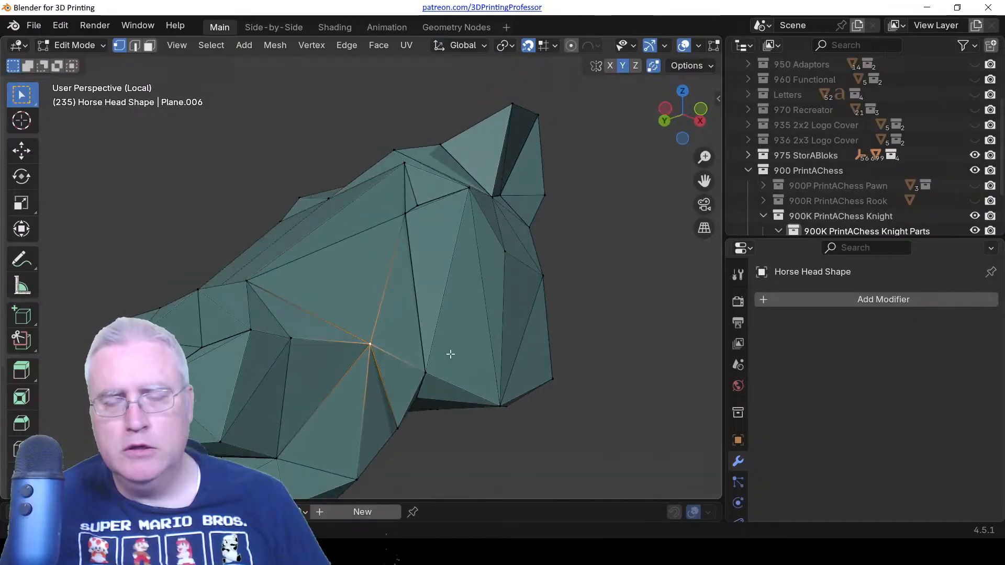
key("KP_7")
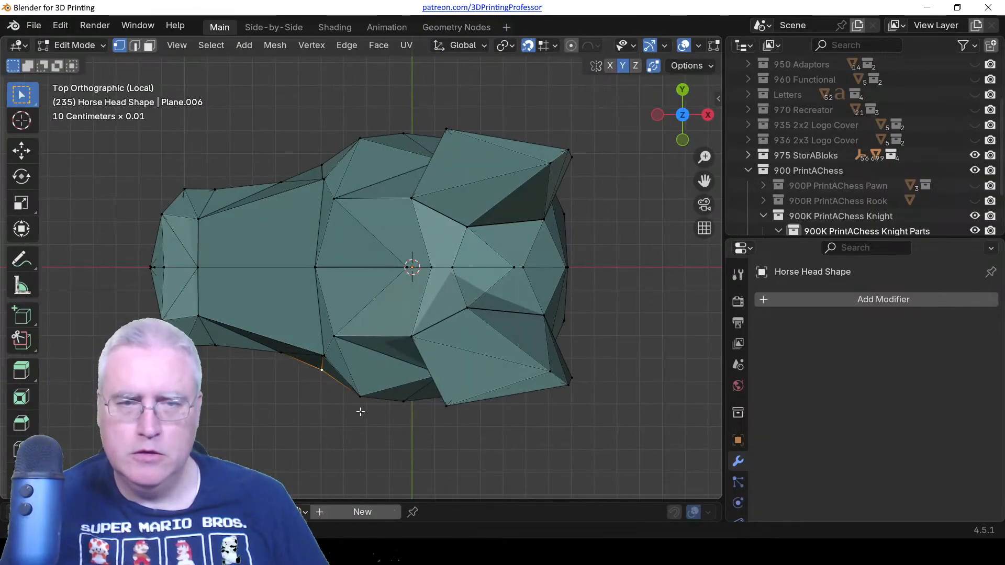
key("g")
key("y")
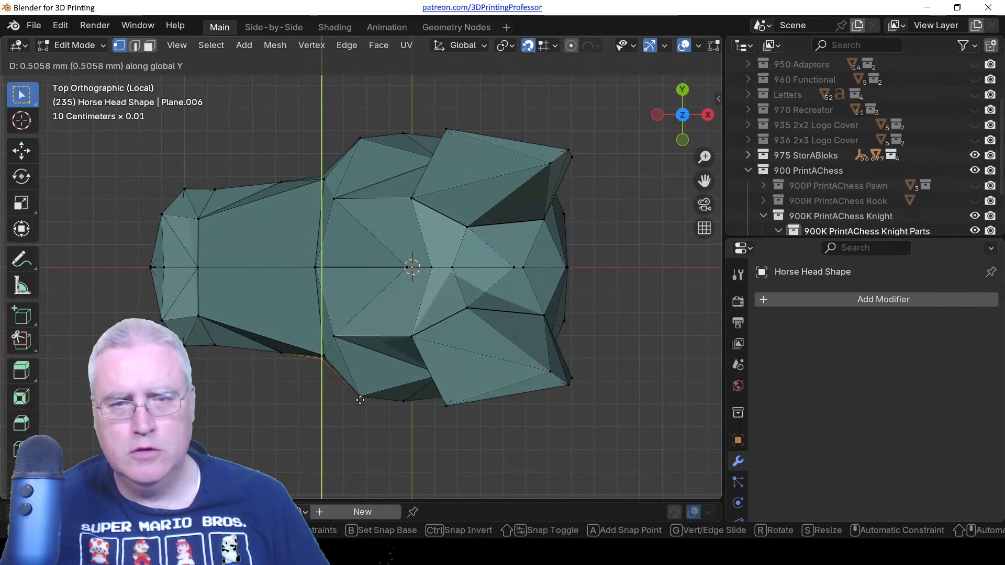
left_click(360, 400)
Slide the extra vertex beneath the eye fully onto the neighbouring vertex of the cheek edge.
middle_click_drag(356, 422, 387, 328)
scroll(388, 329, "up", 3)
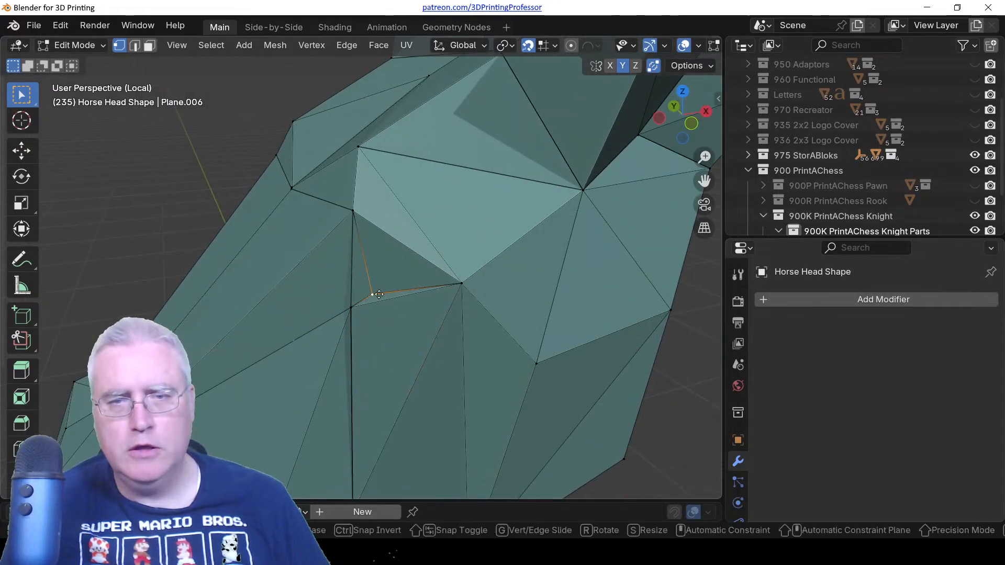
key("shift+v")
left_click(291, 387)
middle_click_drag(395, 382, 363, 384)
scroll(413, 325, "down", 3)
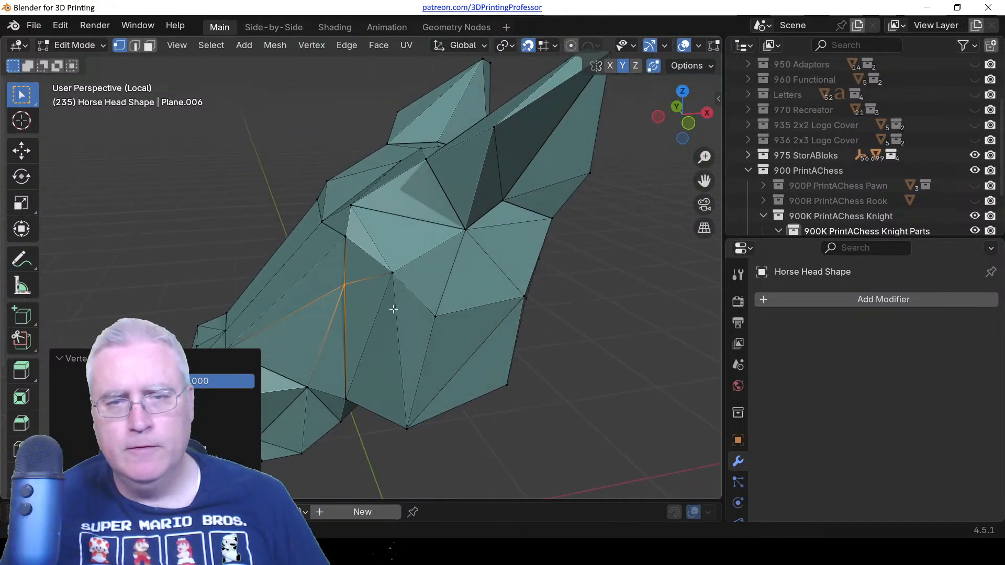
Return the horse head to Object Mode and scale it by 1.046 along the Y axis.
key("Tab")
scroll(335, 332, "down", 3)
key("KP_1")
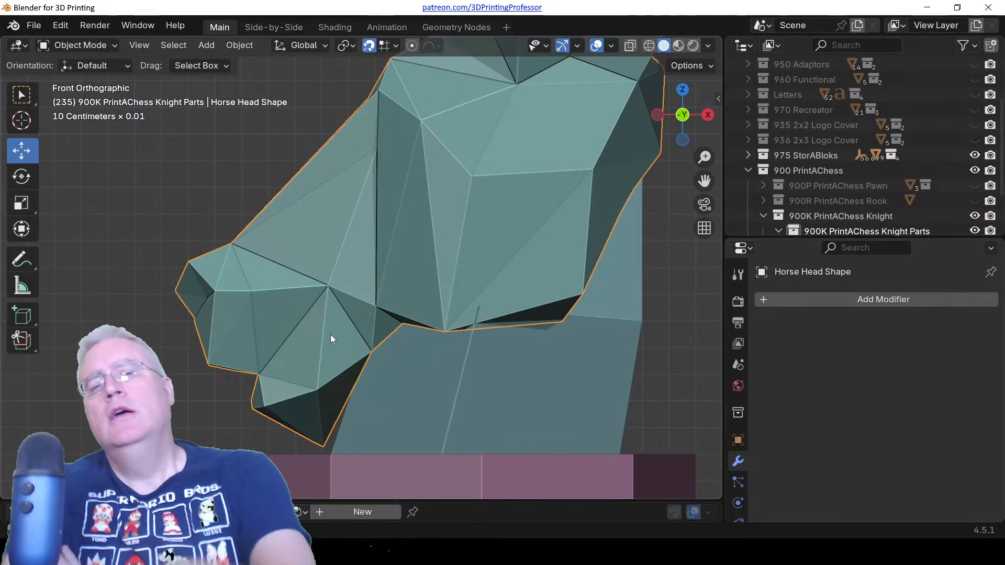
scroll(331, 335, "down", 4)
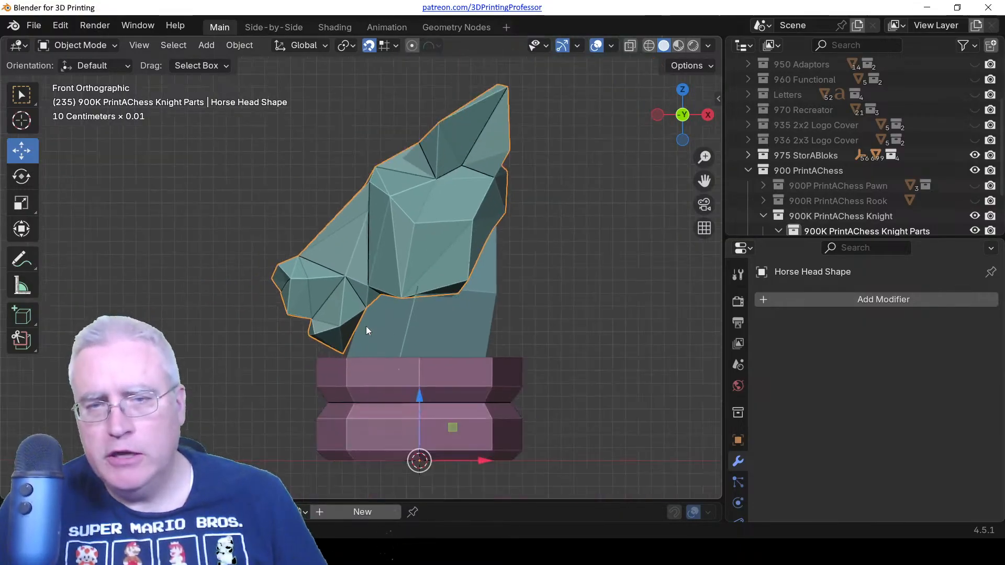
middle_click_drag(366, 325, 444, 300)
key("s")
key("y")
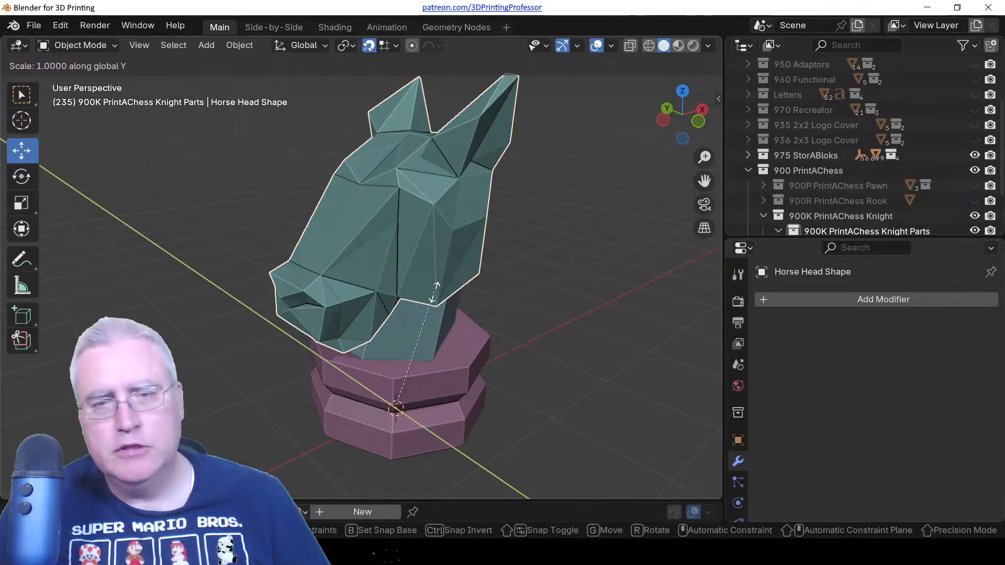
left_click(448, 292)
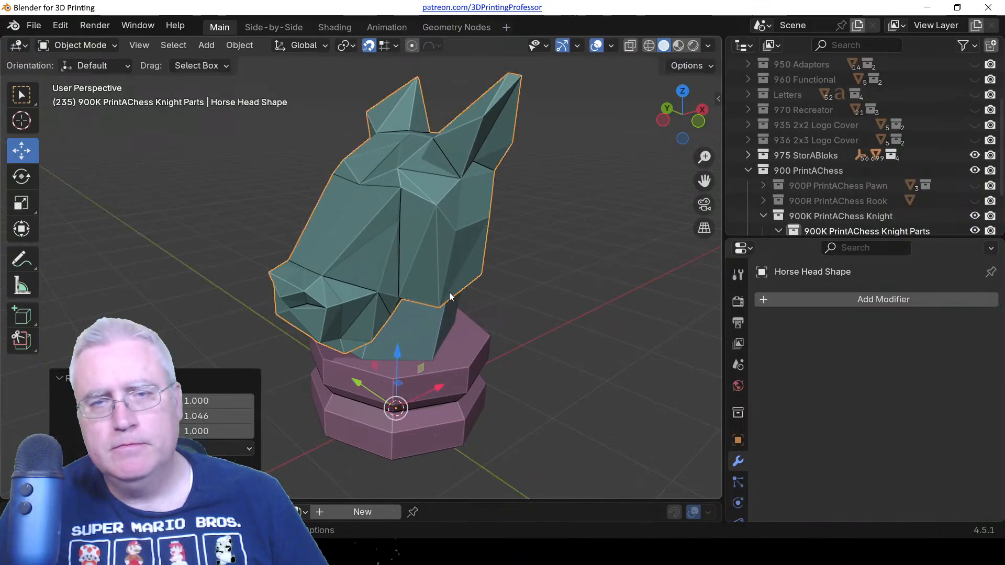
Add a 20 mm cube mesh in the front view and rename it Knight Mane.
key("KP_1")
key("shift+a")
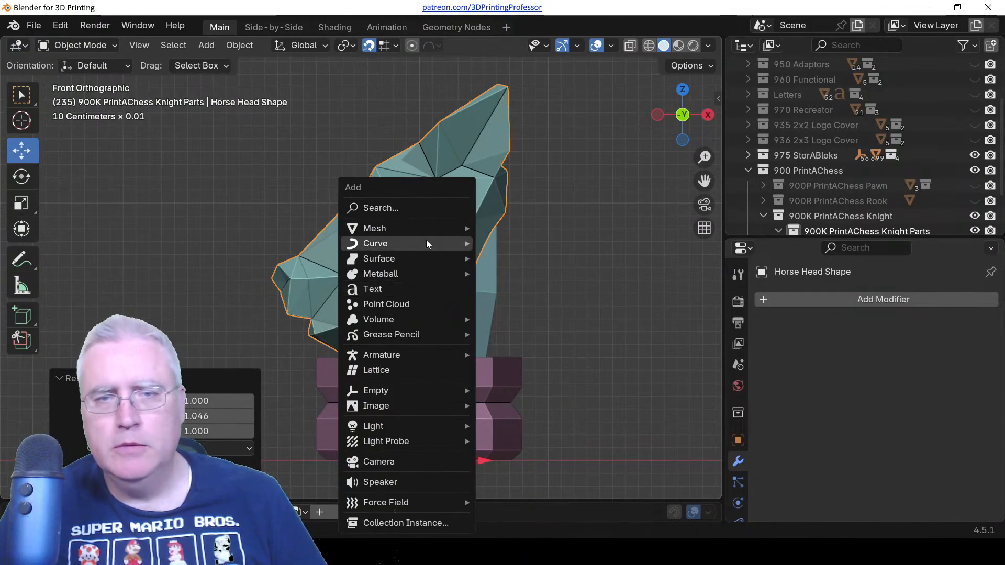
mouse_move(414, 233)
left_click(511, 242)
scroll(421, 309, "down", 1)
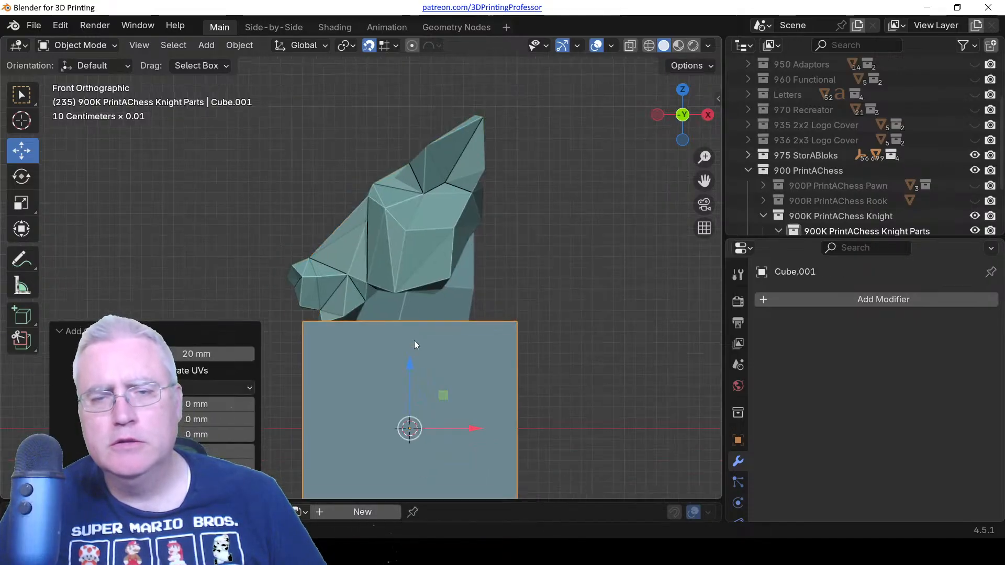
key("F2")
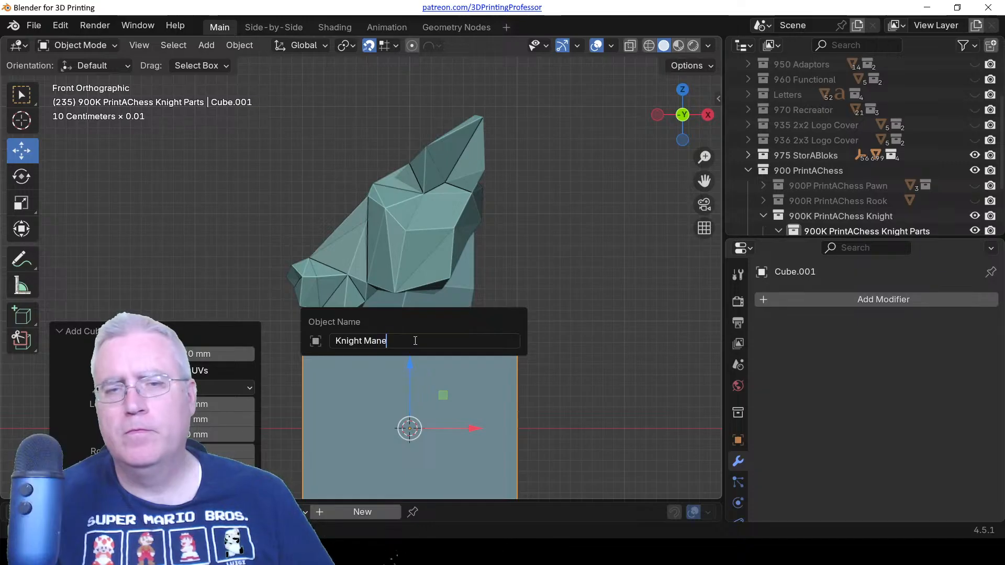
key("Return")
scroll(414, 345, "down", 1)
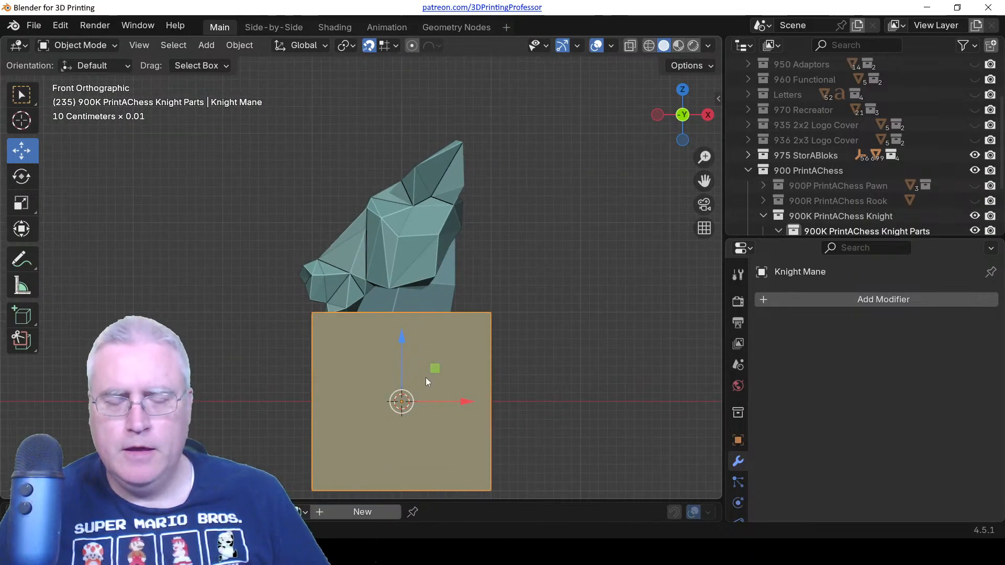
scroll(425, 378, "up", 2)
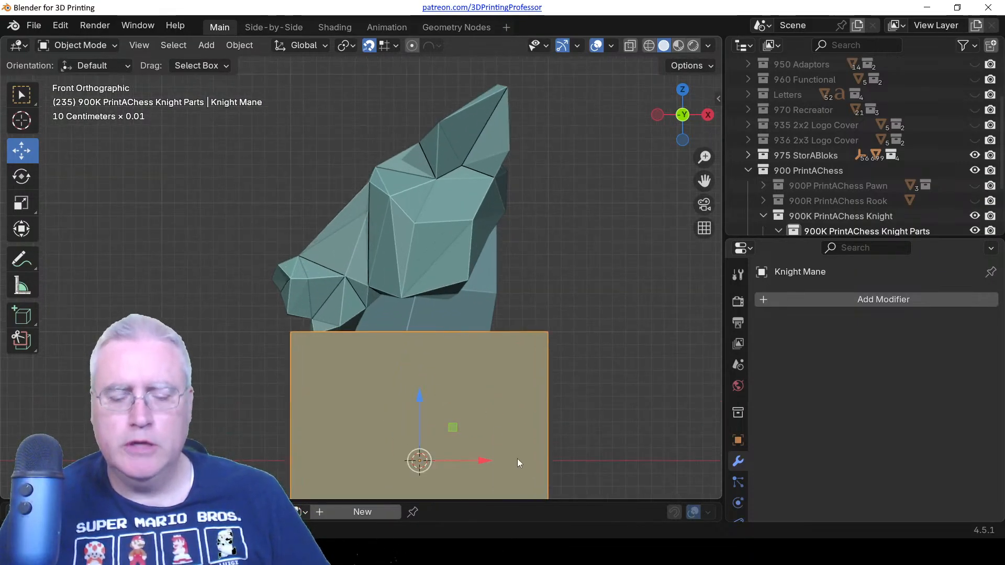
Scale the Knight Mane cube by 0.1 and move it up onto the head beside the base of the ears.
type("s.1")
key("Return")
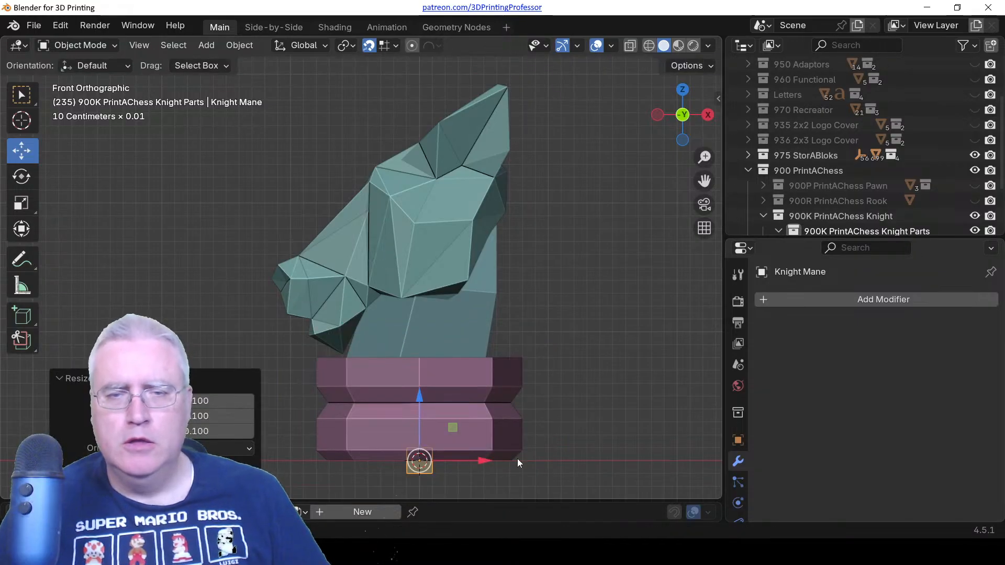
key("g")
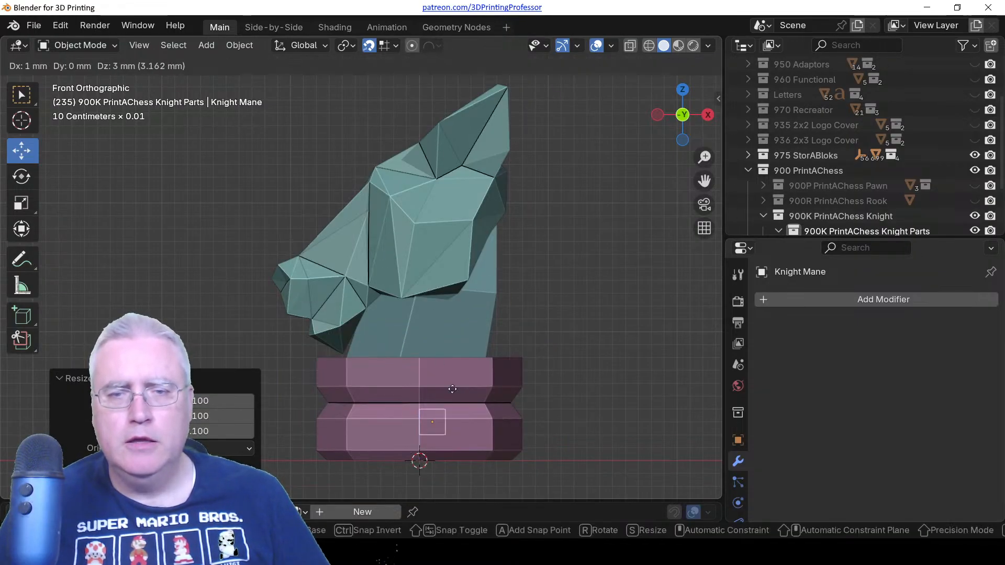
left_click(428, 175)
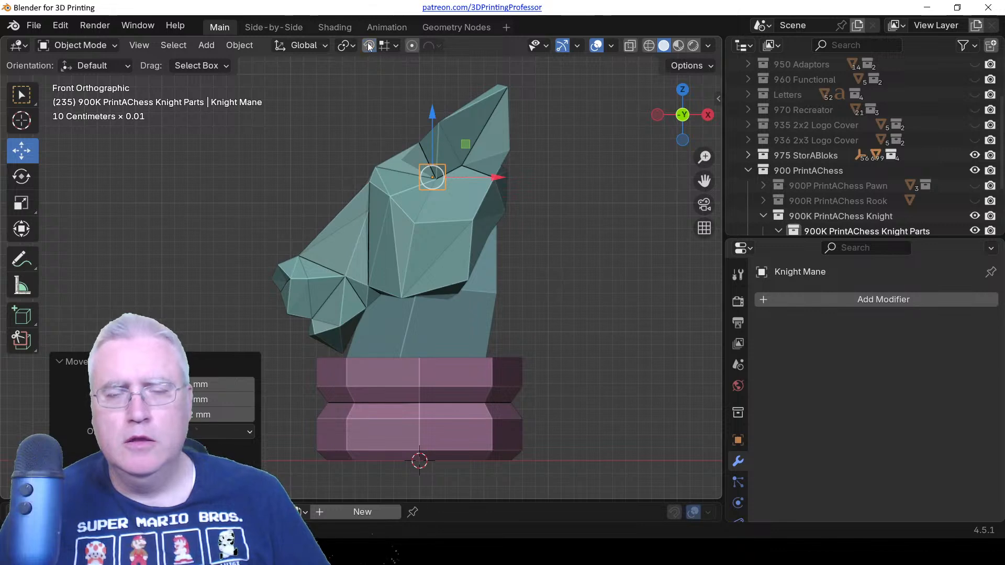
Open the mane cube in Edit Mode with wireframe display and raise its upper vertices towards the ear tips.
key("Tab")
key("shift+z")
key("c")
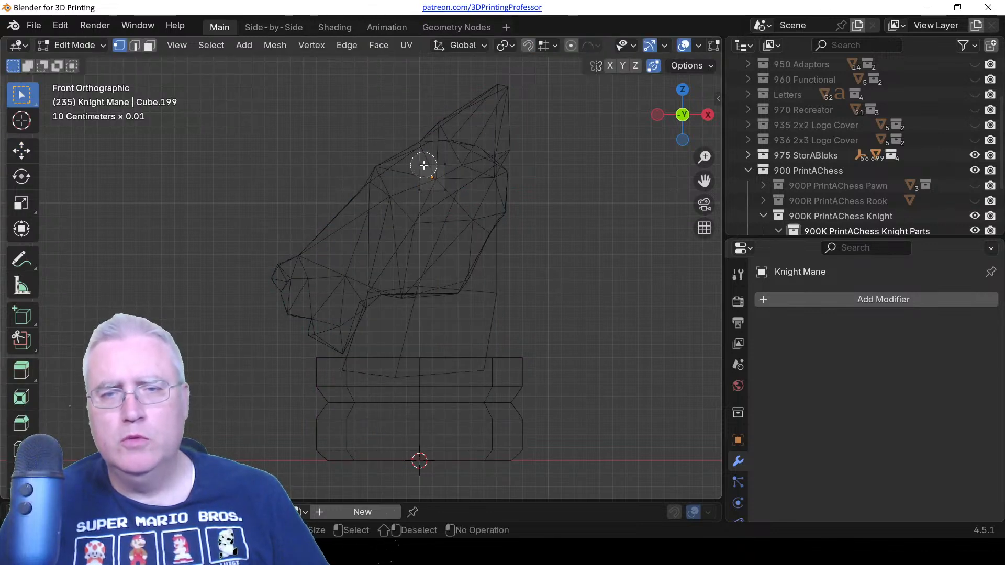
left_click_drag(424, 165, 448, 161)
key("g")
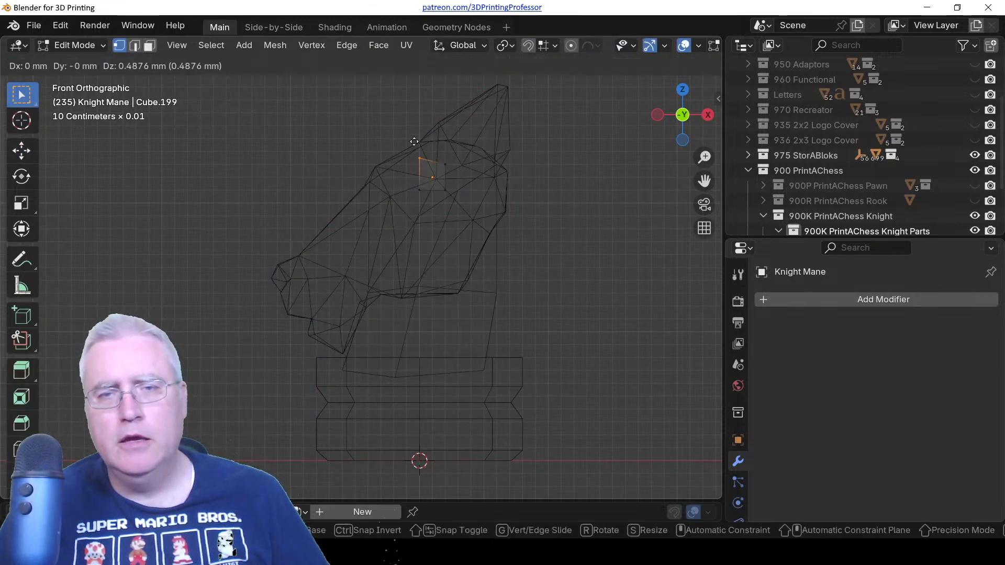
left_click(452, 169)
Move the mane cube's upper rear vertices back to the ear tips and select its lower rear vertices.
key("alt+a")
key("c")
left_click(451, 168)
right_click(452, 168)
middle_click_drag(470, 171, 421, 292, "shift")
key("g")
left_click(482, 194)
left_click(399, 312)
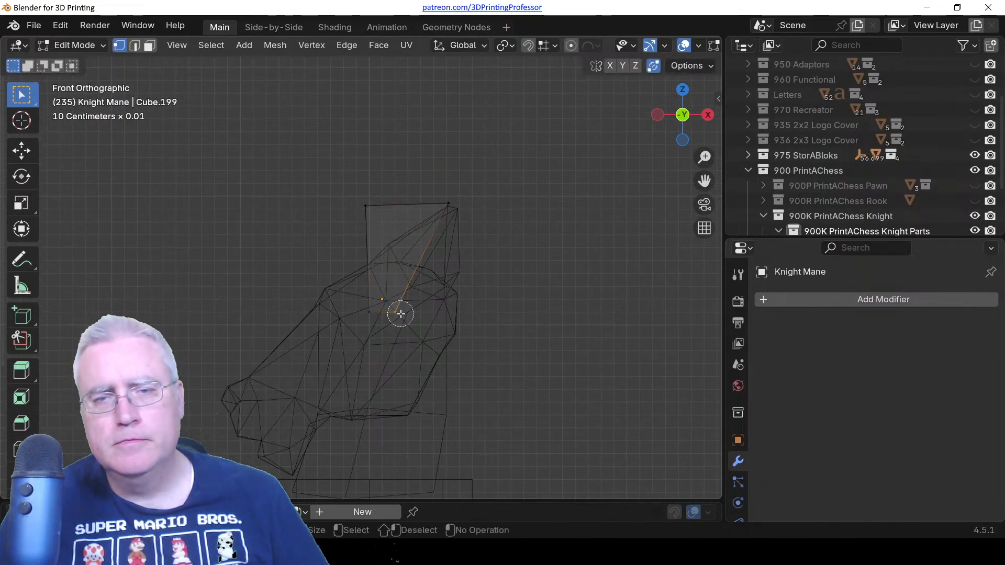
key("e")
right_click(429, 315)
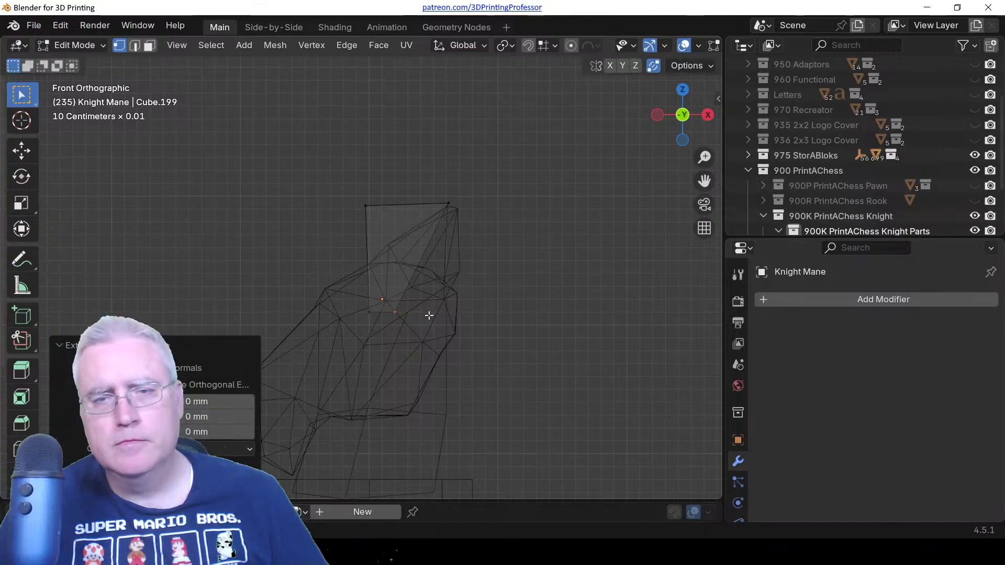
key("ctrl+z")
Add the upper rear vertices to the selection and extrude the mane's rear face out past the back of the head.
key("c")
left_click(446, 202)
right_click(447, 202)
key("e")
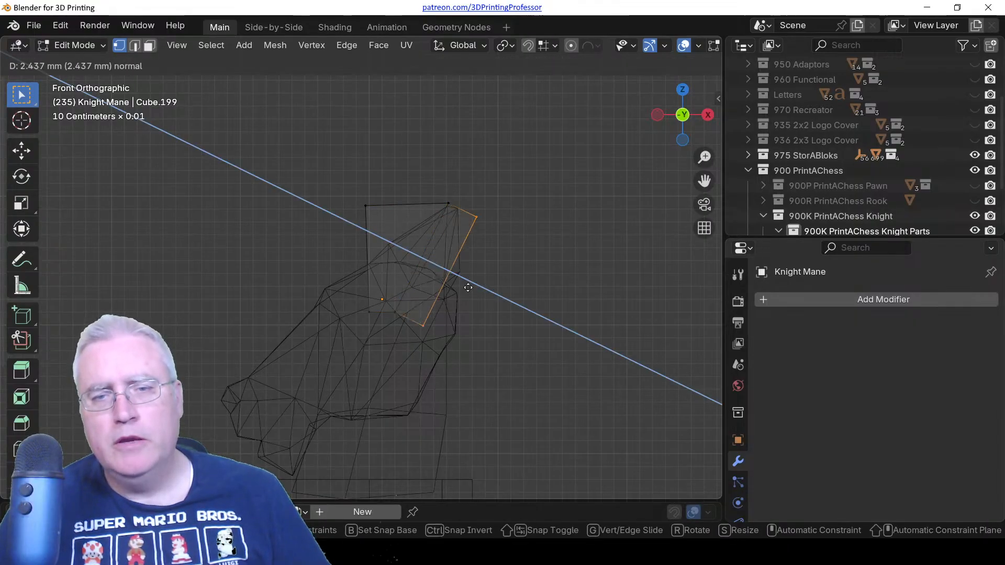
left_click(475, 326)
Shift the lower vertices of the extruded mane section slightly forward and up, inside the head outline.
key("alt+a")
key("c")
left_click(452, 347)
key("g")
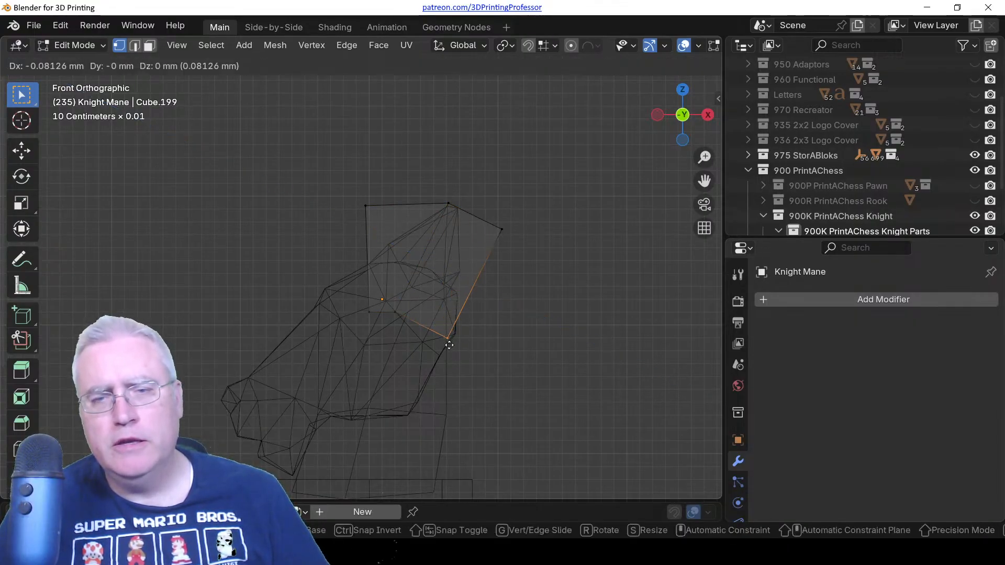
left_click(440, 341)
Lower the outer corner vertices of the extruded mane section behind the head.
key("alt+a")
key("c")
left_click(504, 230)
right_click(504, 230)
key("g")
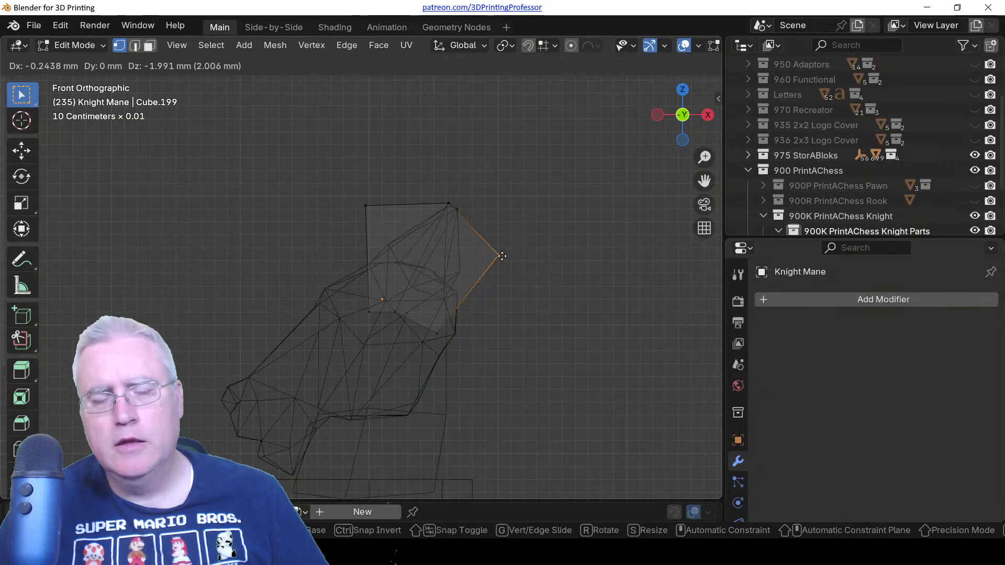
left_click(501, 259)
Move the mane vertices at the ear tips slightly up and back, and shift the top front vertices slightly forward.
left_click(450, 212)
key("g")
left_click(467, 210)
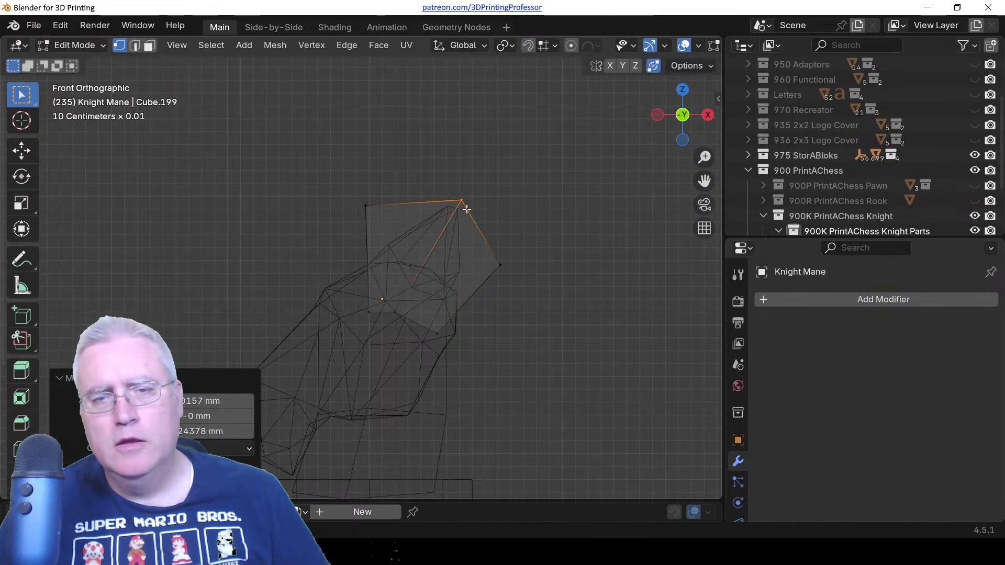
key("alt+a")
left_click(364, 207)
key("g")
left_click(339, 217)
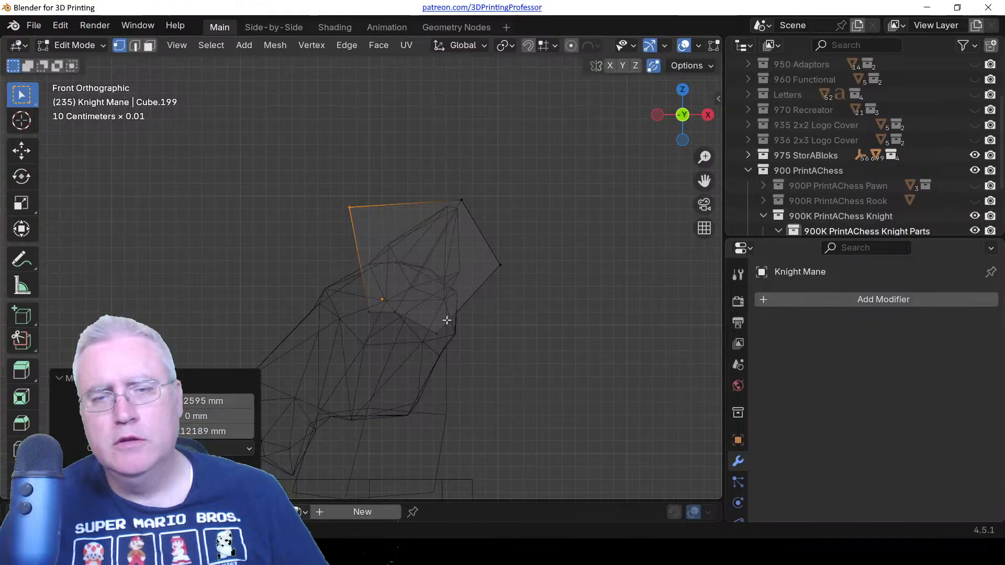
Rotate the mane's lower rear face downwards and move it slightly forward and down against the back of the head.
key("alt+a")
key("c")
middle_click_drag(504, 317, 463, 194, "shift")
key("r")
left_click(475, 178)
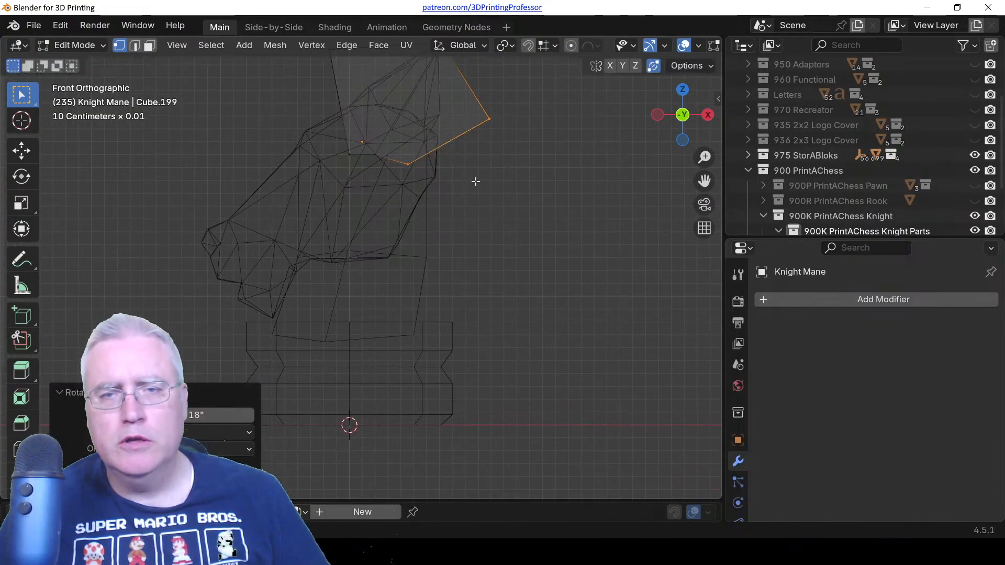
key("g")
left_click(454, 192)
Extrude the lower rear face down along the neck, rotate the new end by about 47.2° and move it forward and down.
key("e")
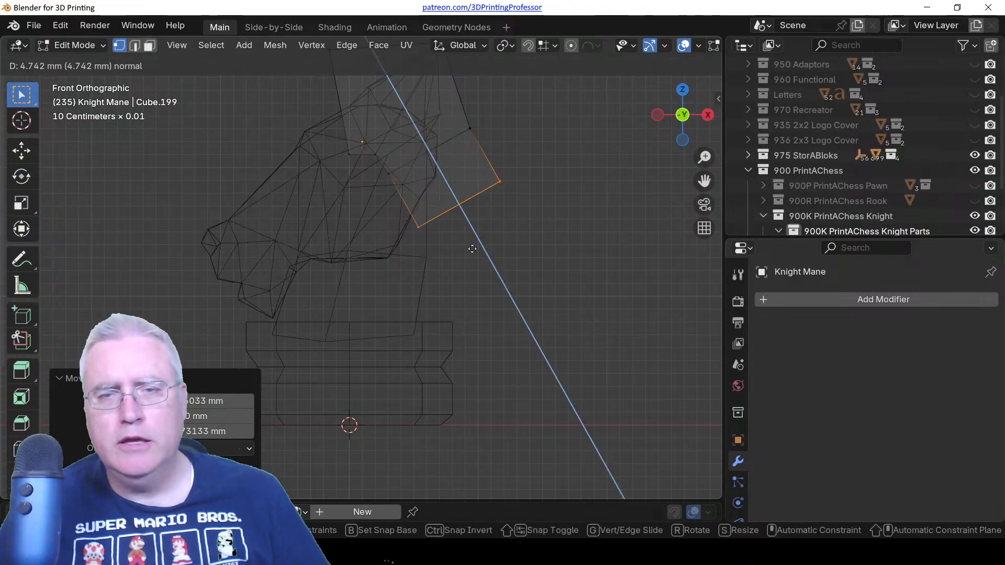
left_click(500, 233)
key("r")
left_click(479, 262)
key("g")
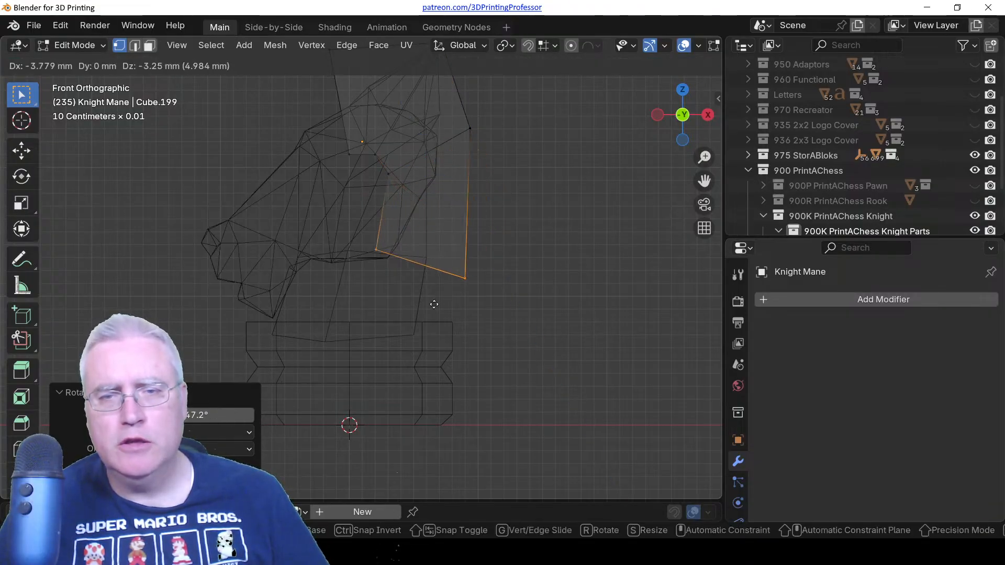
left_click(418, 315)
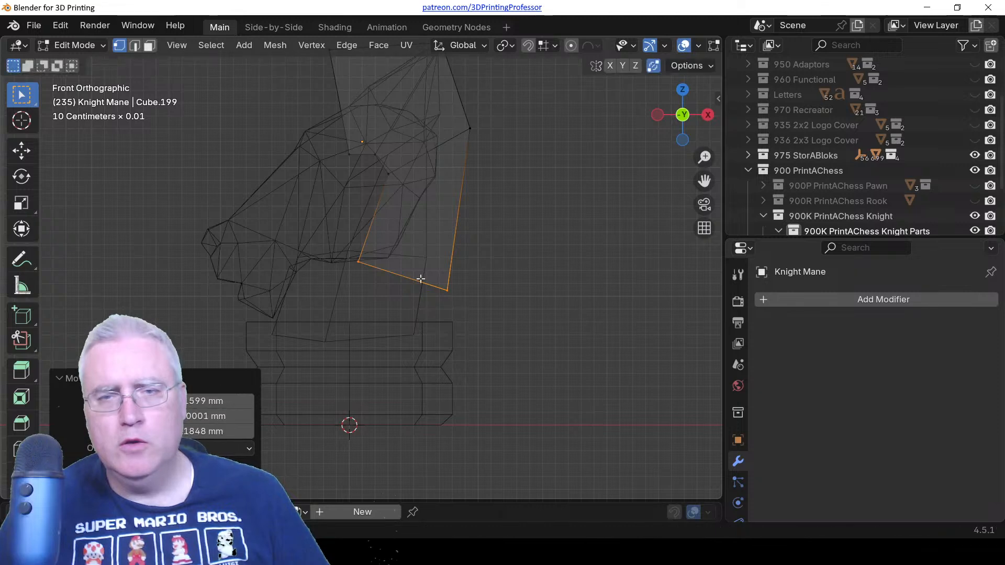
Select the mane's edge loop behind the head and move it about 1.49 mm forward along X in the top view.
left_click(436, 156, "alt")
key("KP_7")
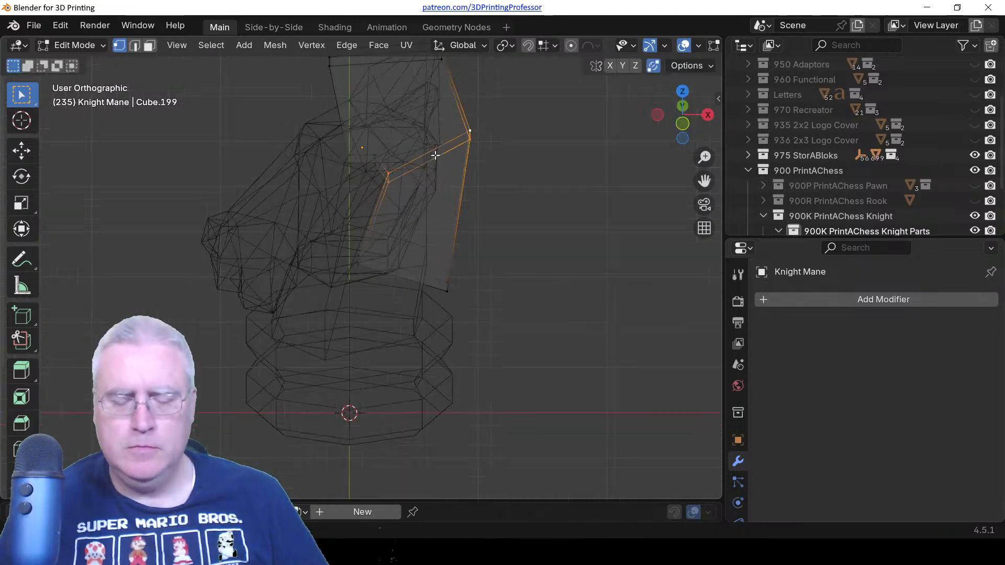
scroll(513, 268, "up", 4)
key("g")
key("x")
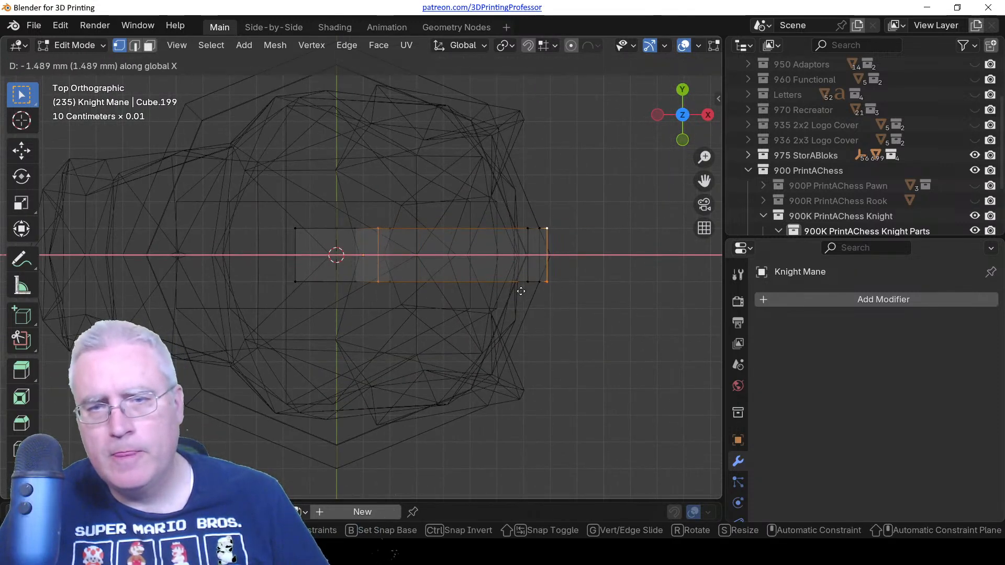
left_click(521, 291)
Move the inner vertices at the mane's lower end back and slightly down, towards the rear of the neck, in the front view.
key("KP_1")
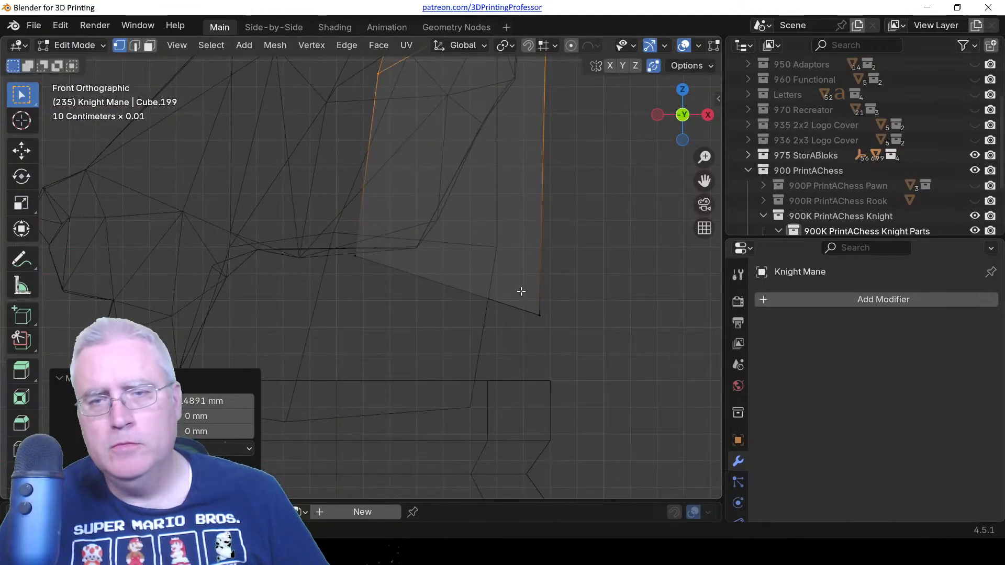
left_click(358, 260)
key("g")
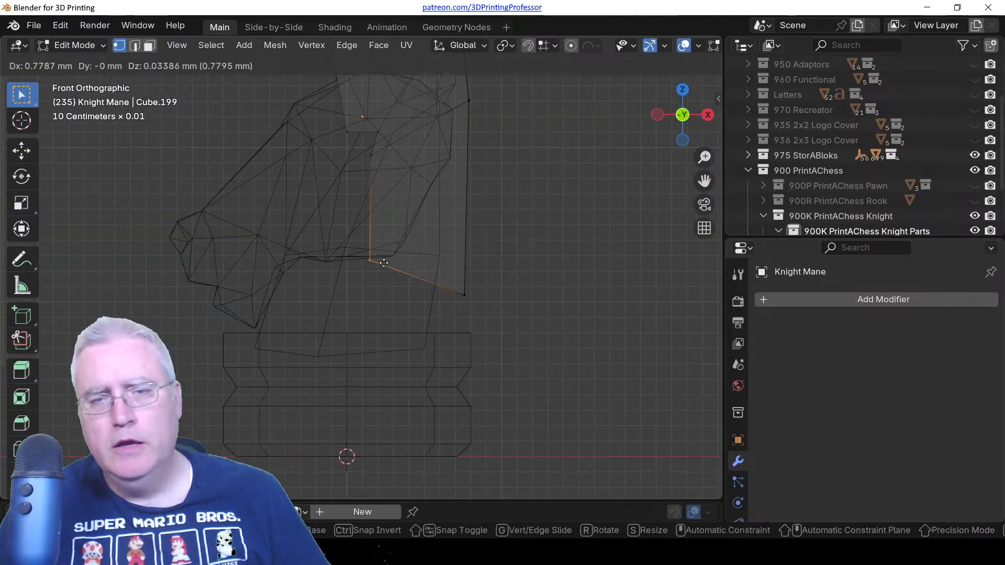
left_click(399, 275)
Extrude the mane's lower end face down to the top ring of the base.
left_click(471, 296, "shift")
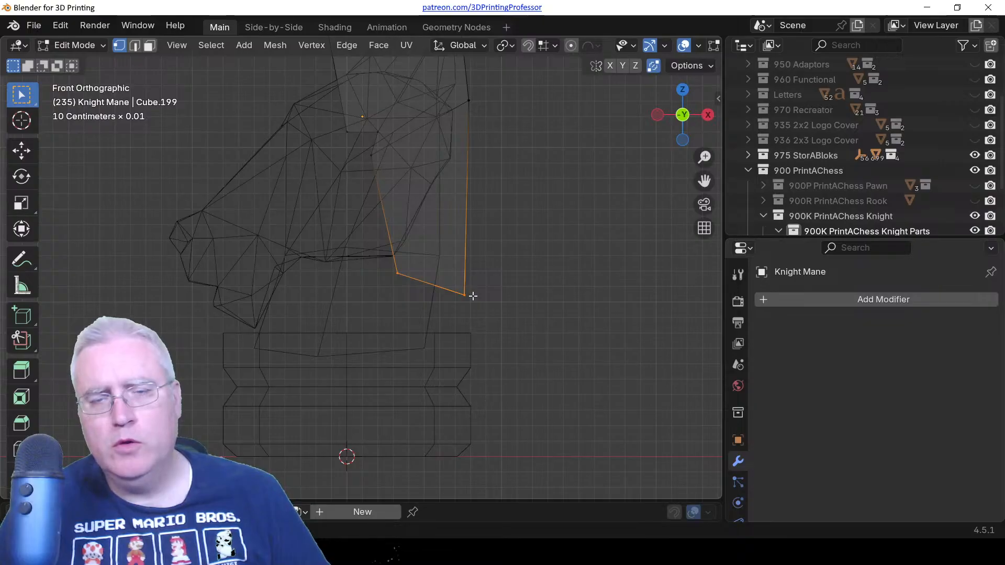
key("e")
left_click(471, 354)
scroll(463, 285, "down", 2)
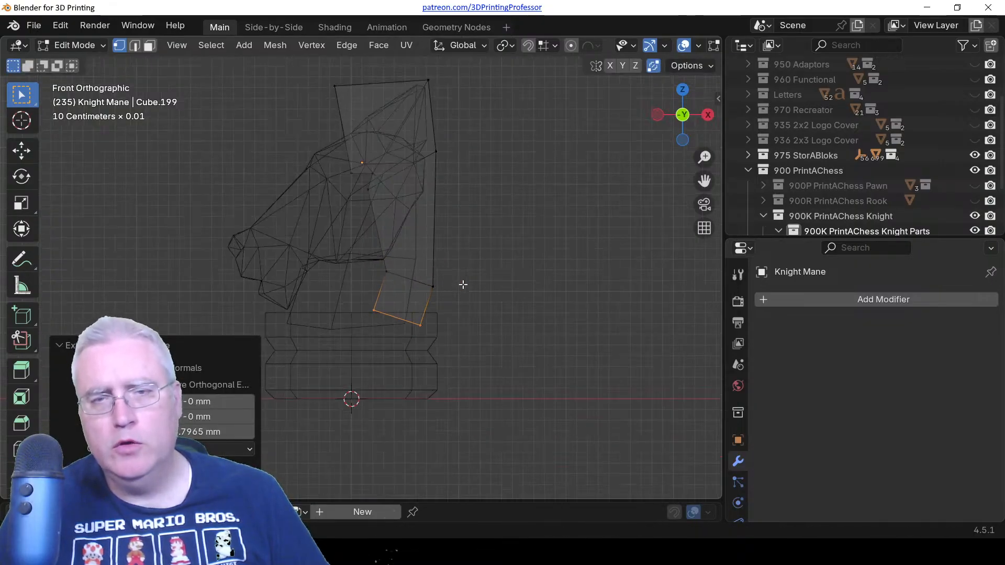
Add one centred loop cut across the long mane section behind the head.
scroll(463, 285, "up", 1)
key("ctrl+r")
left_click(417, 218)
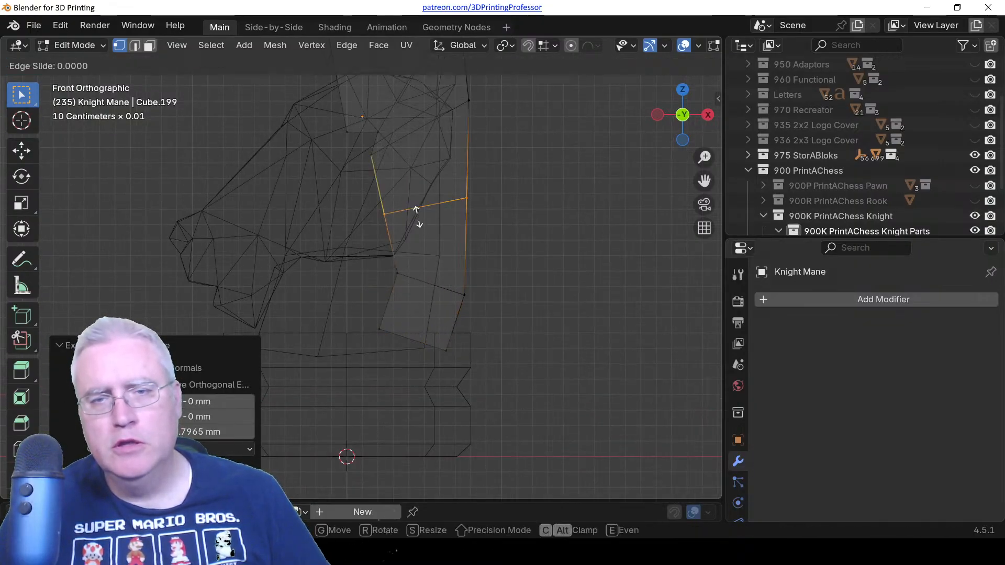
right_click(418, 218)
scroll(451, 202, "up", 2)
middle_click_drag(448, 162, 428, 280, "shift")
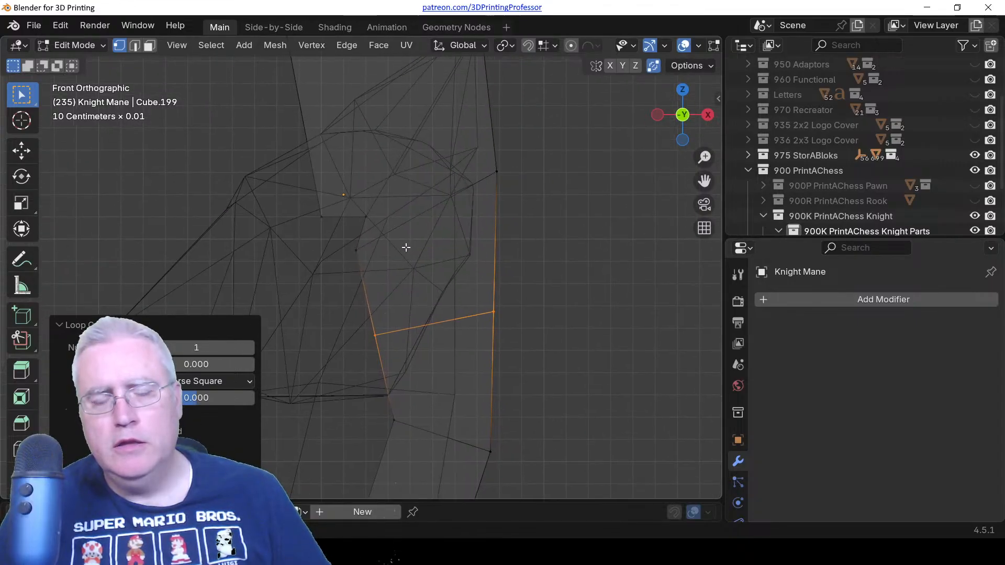
scroll(406, 248, "down", 1)
Return to solid shading and scale the whole mane mesh by 2 along the Y axis.
key("z")
left_click(508, 258)
scroll(439, 217, "down", 2)
mouse_move(408, 201)
middle_mouse_down()
mouse_move(381, 193)
mouse_move(572, 240)
mouse_move(460, 256)
mouse_move(321, 240)
mouse_move(258, 246)
mouse_move(384, 212)
mouse_move(456, 218)
mouse_move(372, 204)
middle_mouse_up()
key("Tab")
key("Tab")
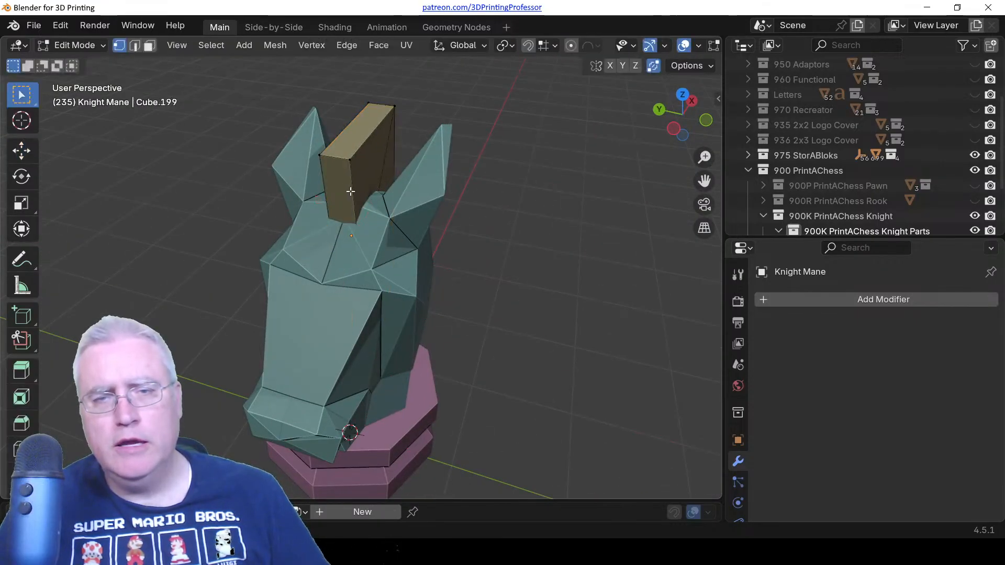
type("asy")
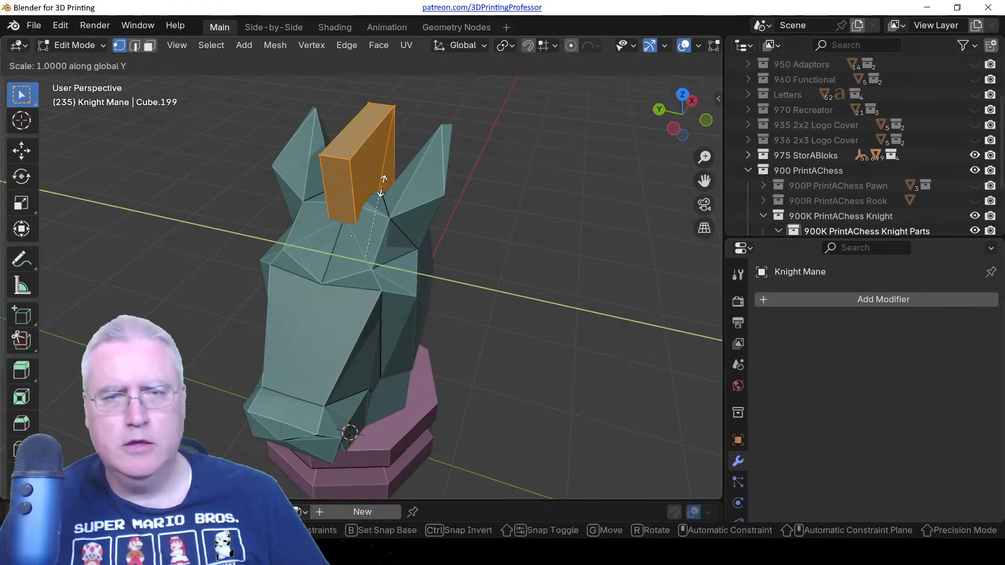
type("2")
key("Return")
Add a centred lengthwise loop cut along the mane and scale it by 1.068 to form a raised ridge.
key("ctrl+r")
left_click(385, 182)
right_click(385, 182)
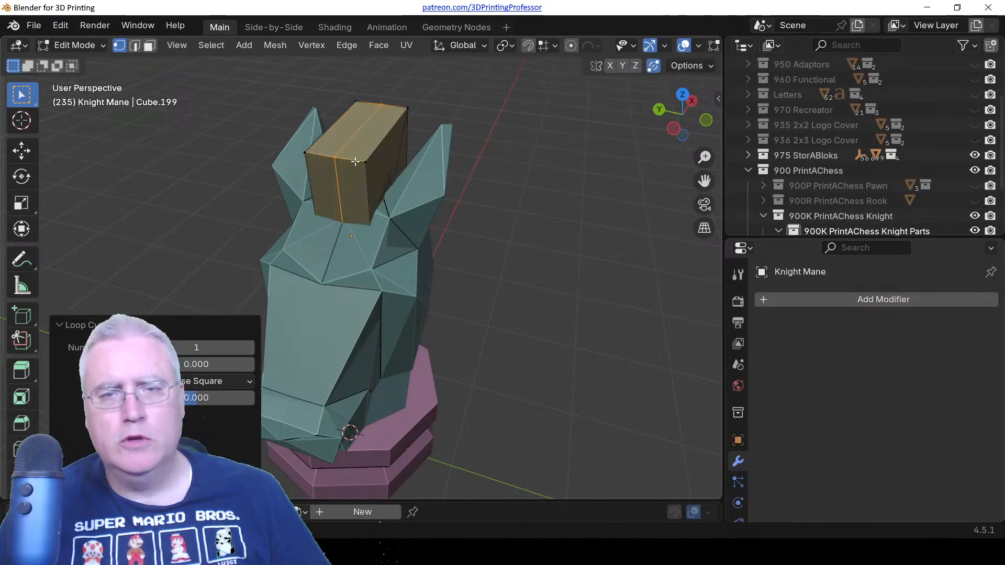
key("s")
left_click(378, 137)
middle_click_drag(381, 152, 260, 152)
key("KP_3")
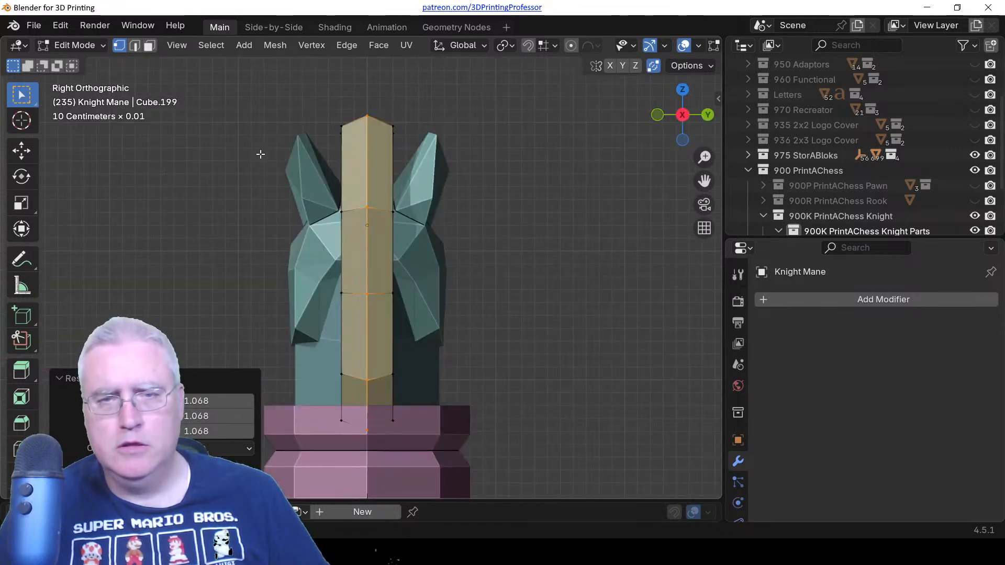
Return the mane to Object Mode and move it about 0.27 mm forward along X, using the wireframe top view.
key("KP_7")
scroll(580, 175, "up", 5)
middle_click_drag(580, 175, 399, 178, "shift")
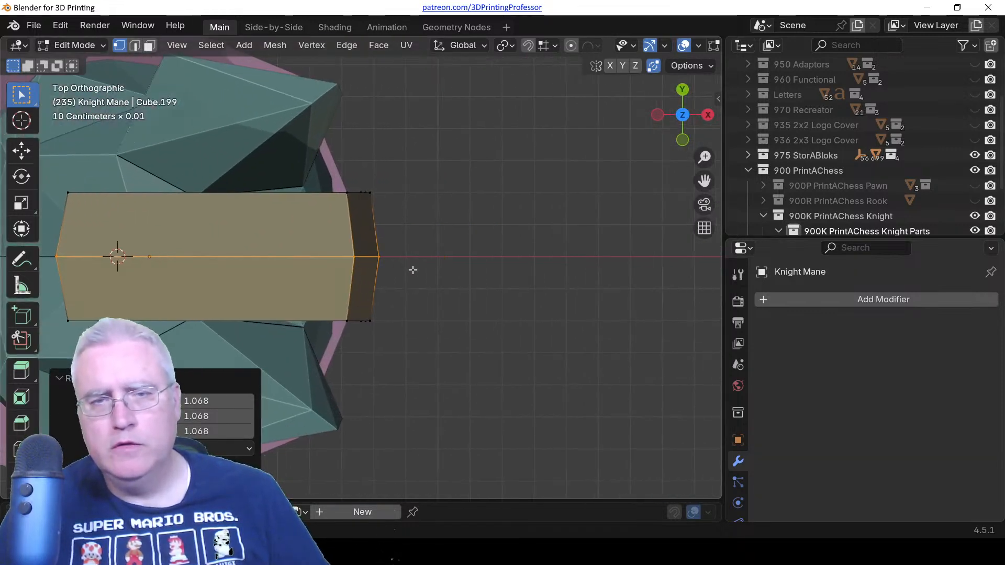
key("Tab")
scroll(419, 272, "up", 2)
key("z")
left_click(366, 275)
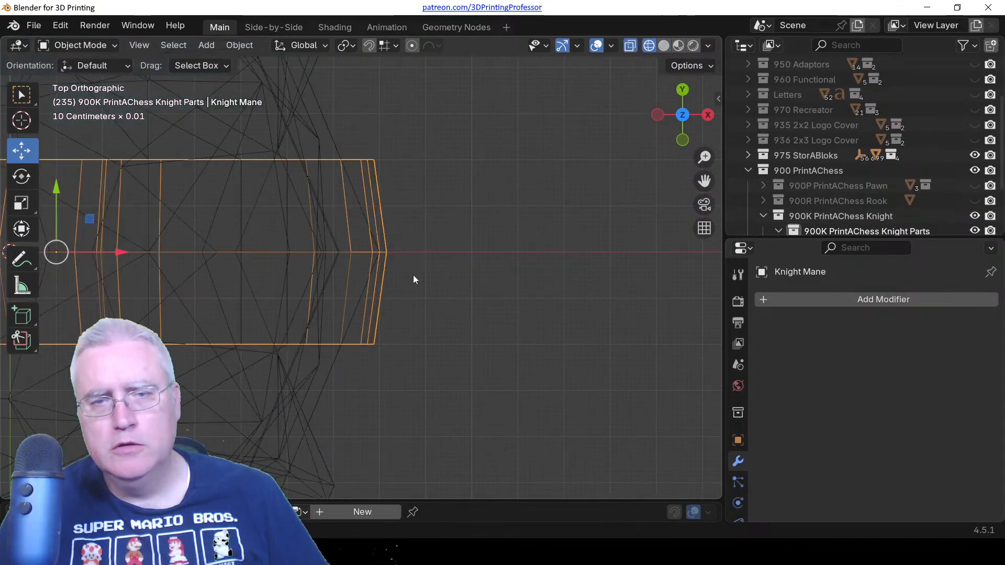
key("g")
key("y")
key("x")
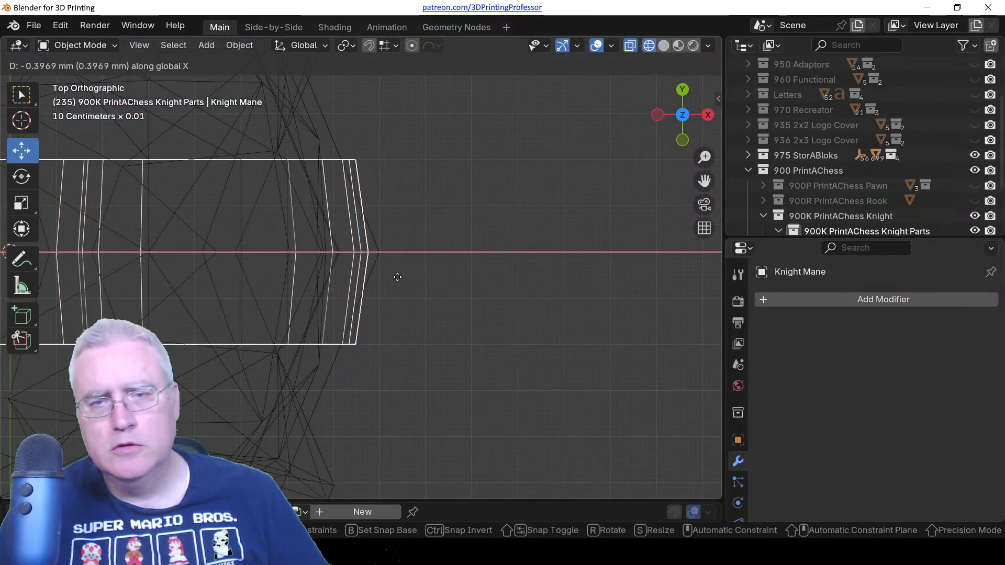
left_click(401, 280)
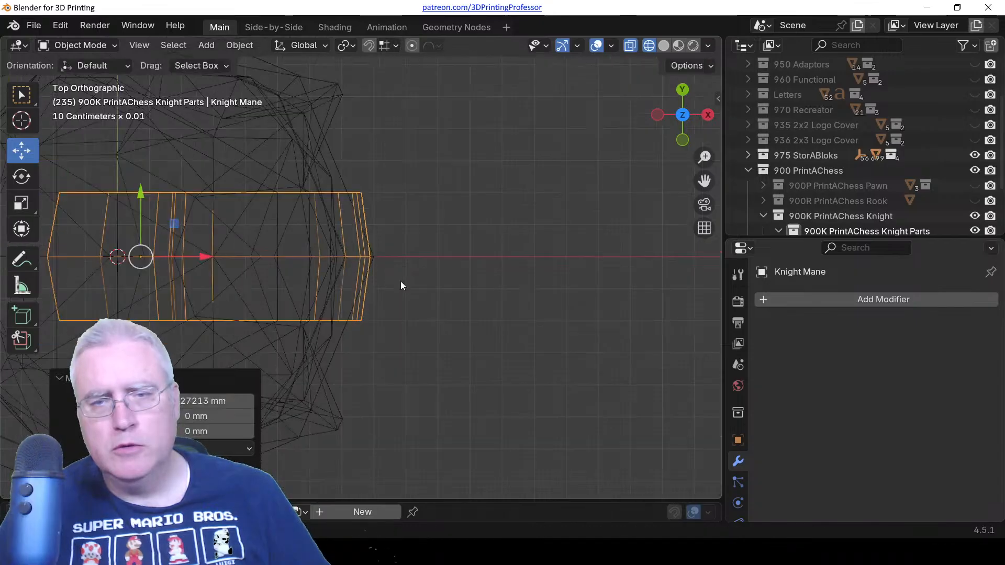
Restore solid shading, inspect the mane on the head, and switch to editing the Horse Head Shape mesh.
key("z")
left_click(466, 282)
middle_click_drag(327, 313, 307, 292)
scroll(358, 161, "up", 3)
middle_click_drag(307, 292, 412, 199)
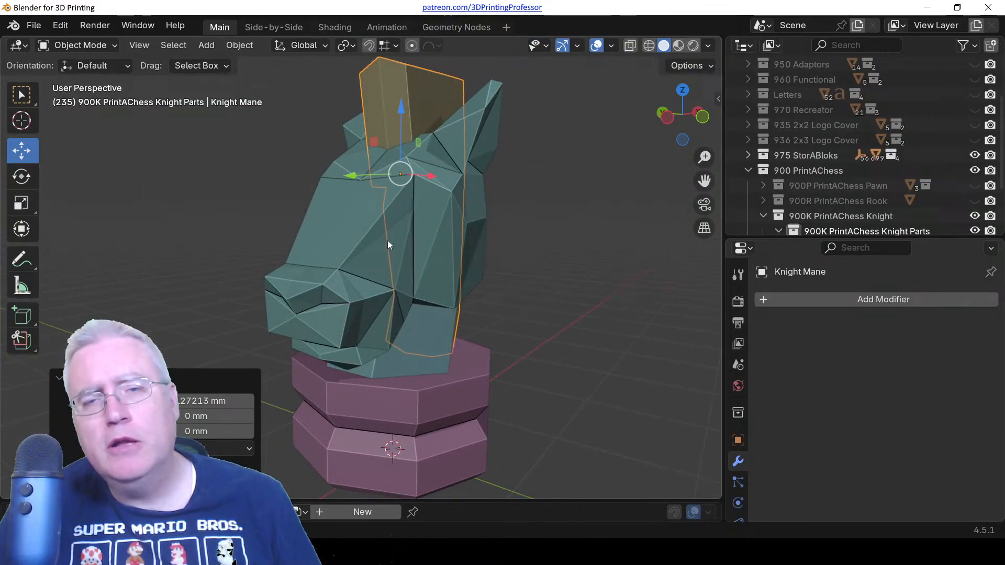
middle_click_drag(388, 240, 421, 301)
scroll(421, 301, "up", 1)
key("Tab")
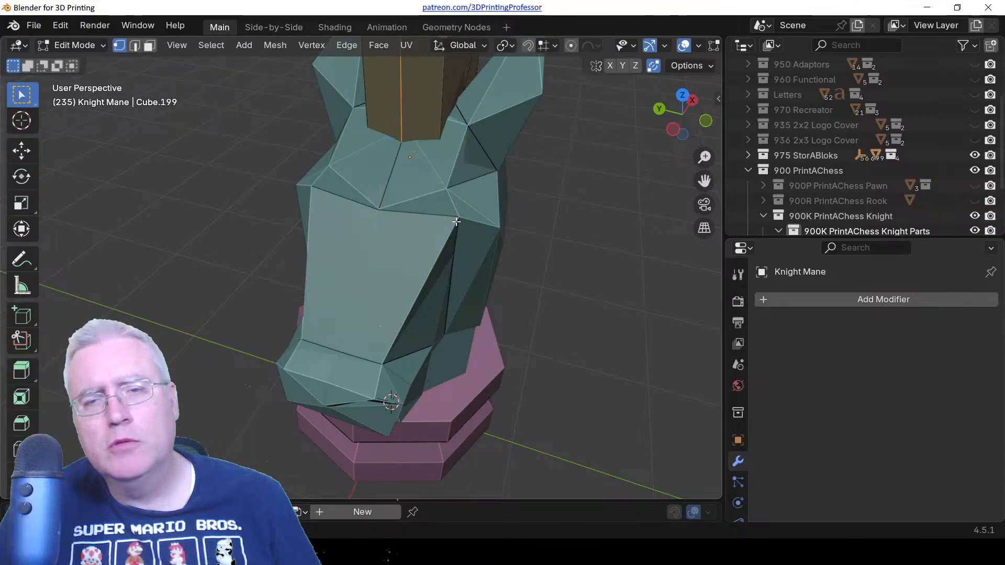
key("Tab")
left_click(453, 233)
key("Tab")
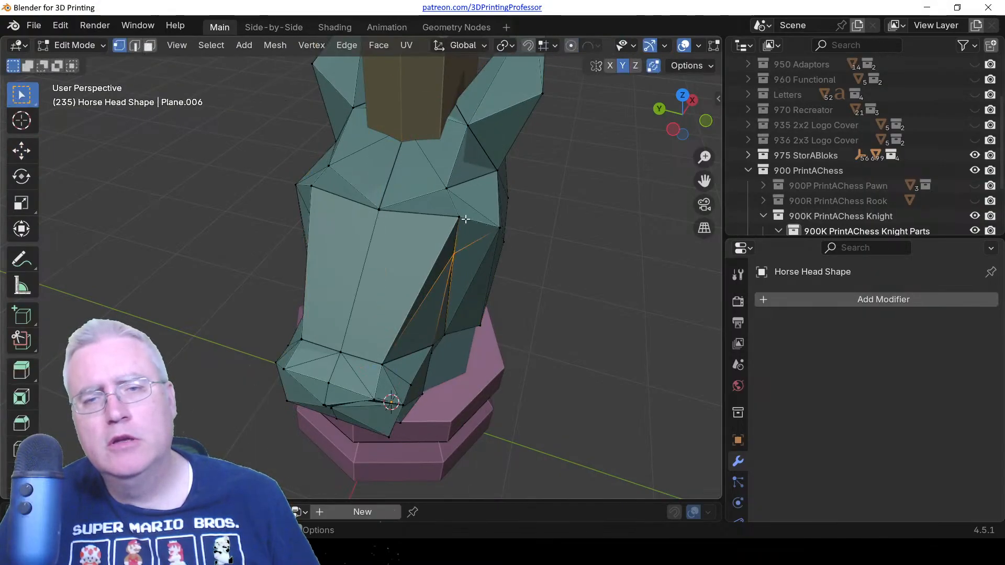
Vertex-slide the brow corner about 0.46 inward toward the head's centre line, and the forehead vertex above it by 0.336.
key("shift+v")
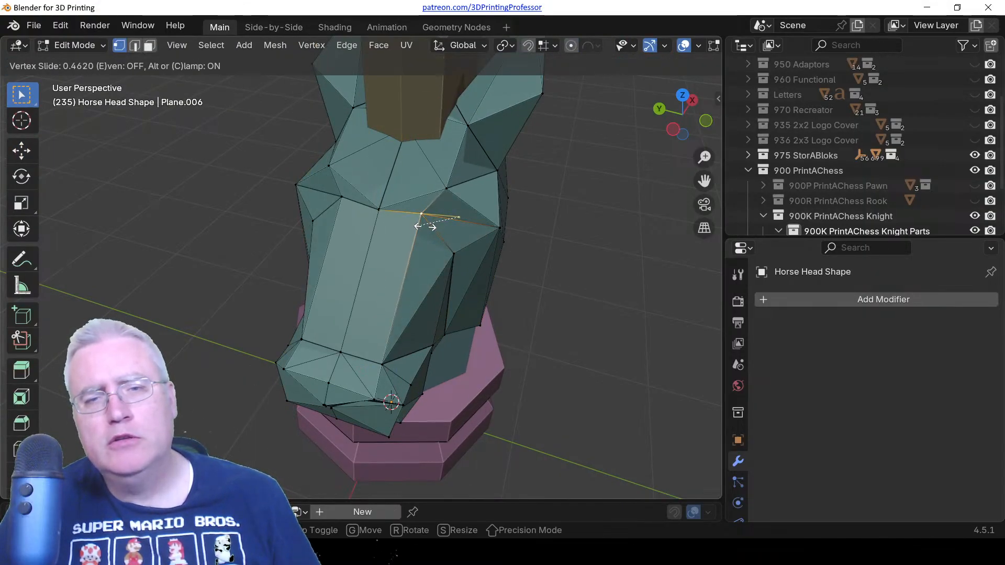
left_click(425, 226)
left_click(446, 187)
key("shift+v")
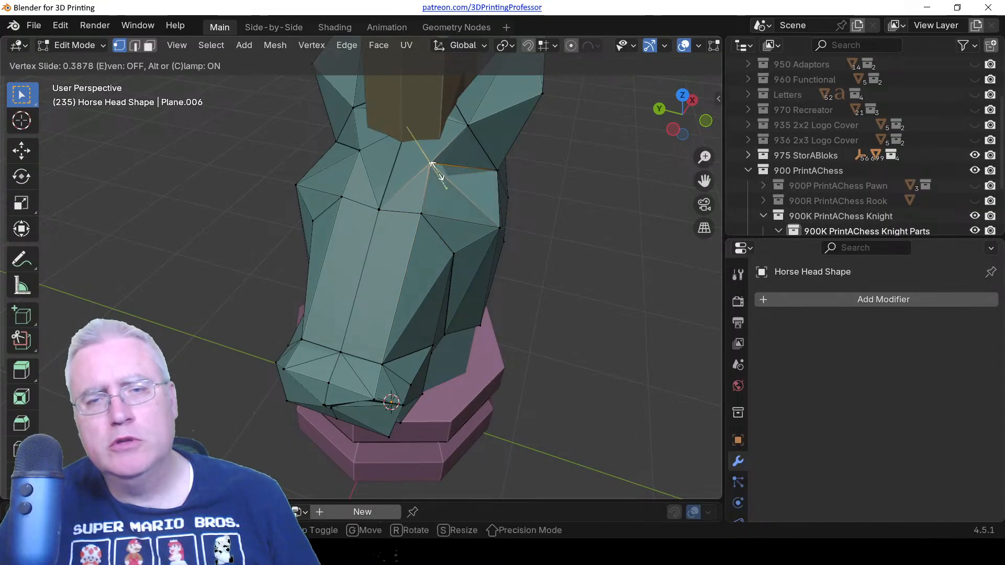
left_click(433, 168)
Vertex-slide the same forehead vertex again along its upper edge toward the mane, and return the head to Object Mode.
middle_click_drag(433, 167, 370, 140)
key("shift+v")
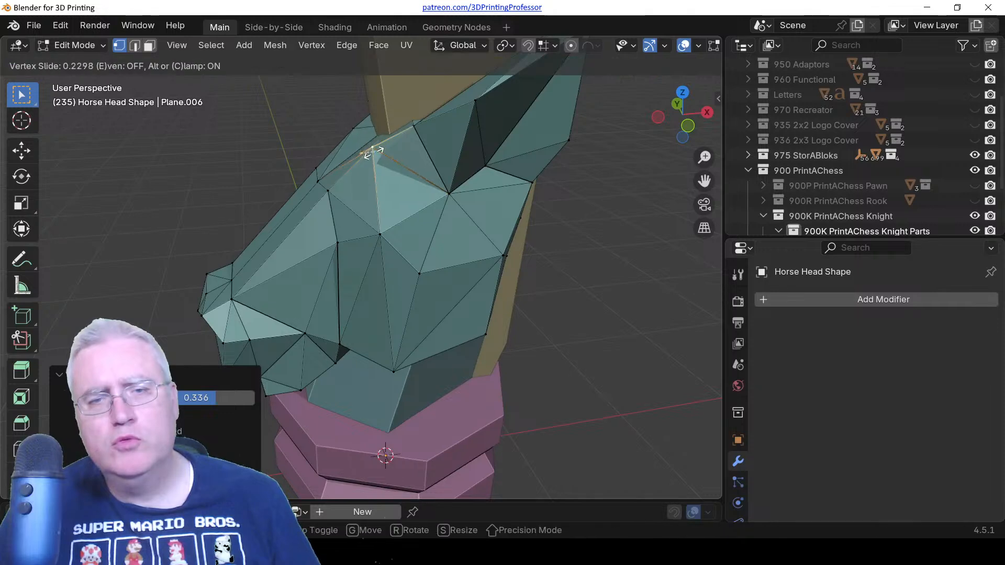
left_click(439, 118)
middle_click_drag(380, 264, 352, 258)
scroll(386, 255, "down", 5)
key("Tab")
Select the head, mane and neck together and scale them uniformly by 0.814 in the top view.
key("KP_1")
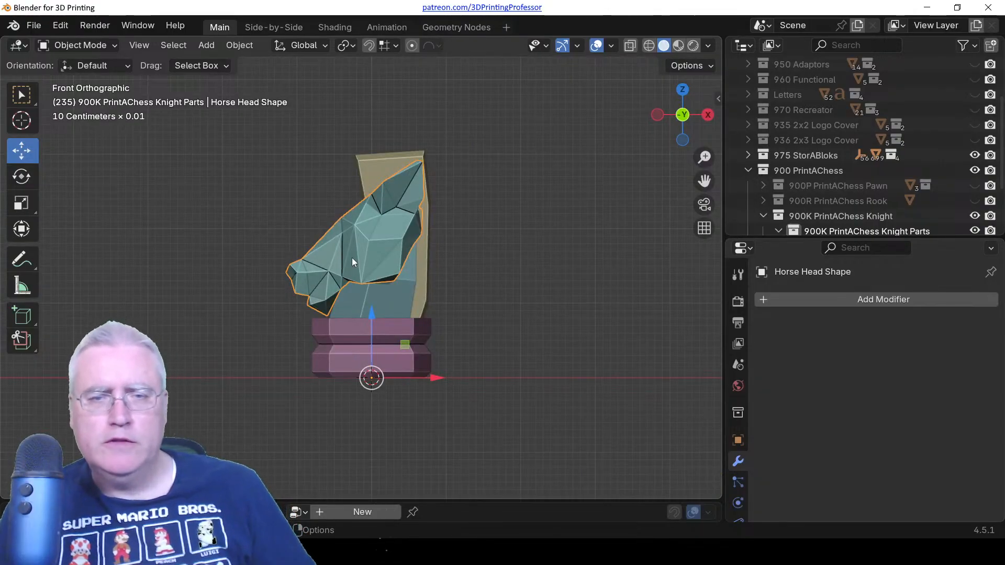
key("alt+a")
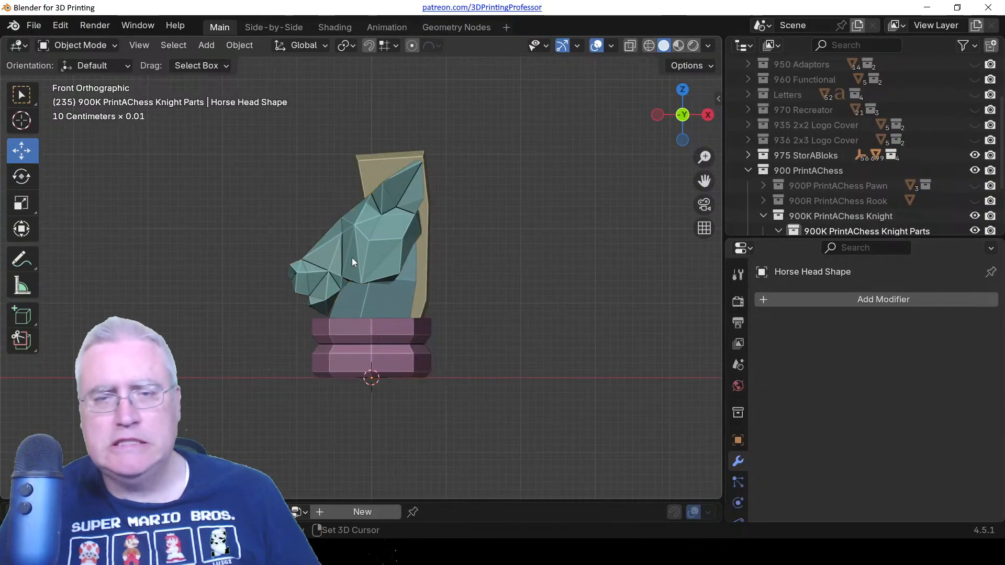
left_click(407, 289)
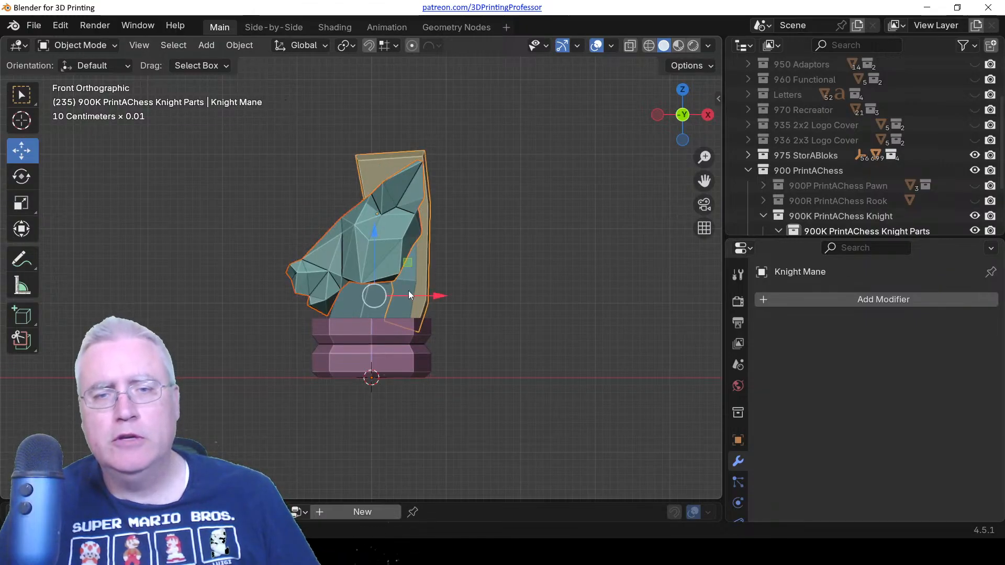
left_click(405, 287)
key("KP_7")
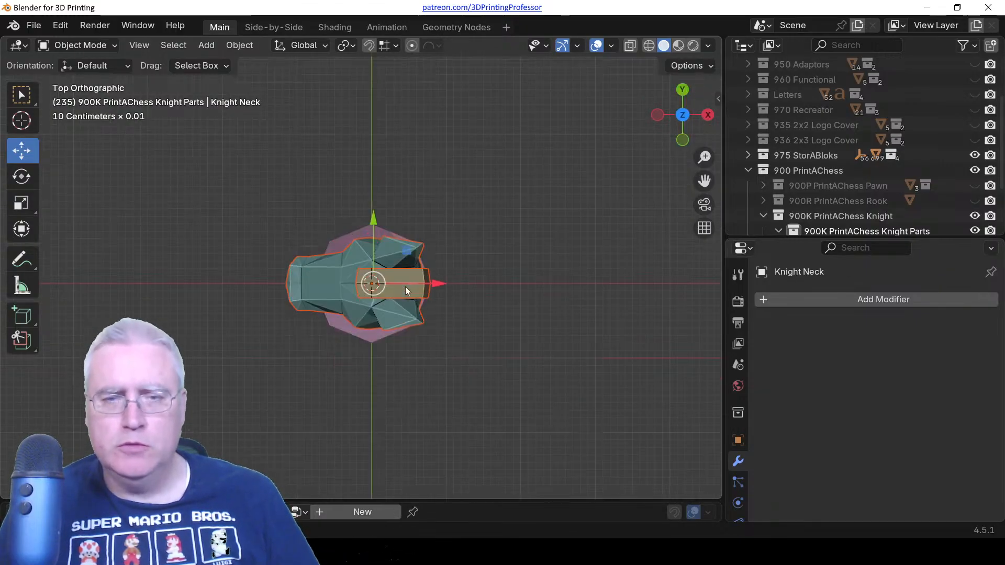
scroll(405, 287, "up", 4)
key("s")
left_click(545, 366)
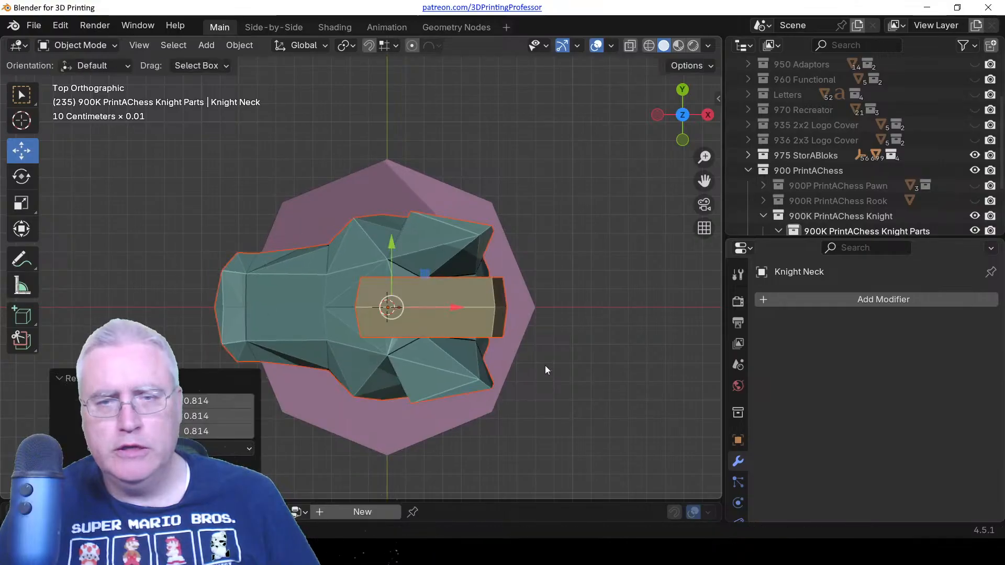
Move the selected head, mane and neck about 1.38 mm along X and scale them uniformly by 1.025.
key("g")
key("x")
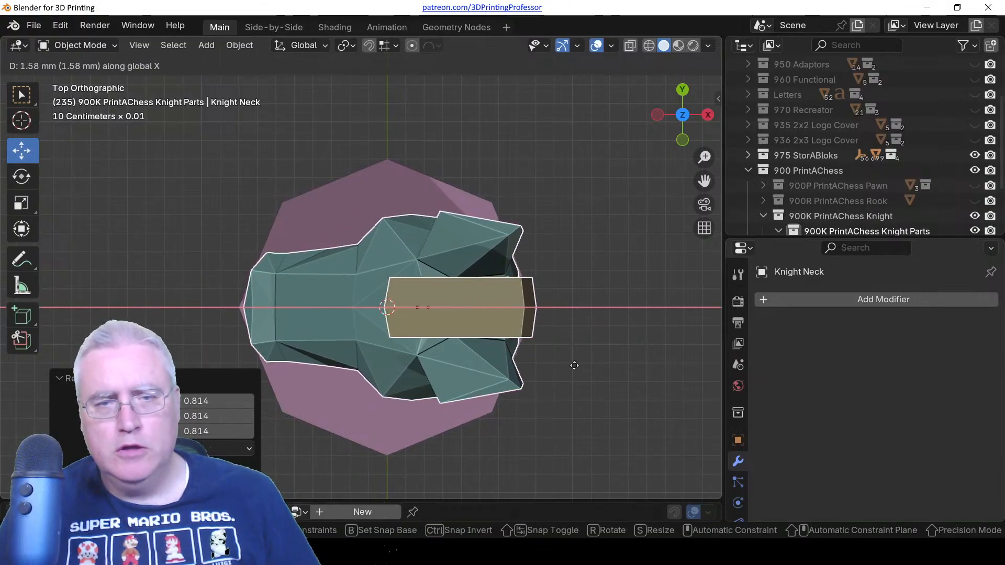
left_click(571, 365)
key("s")
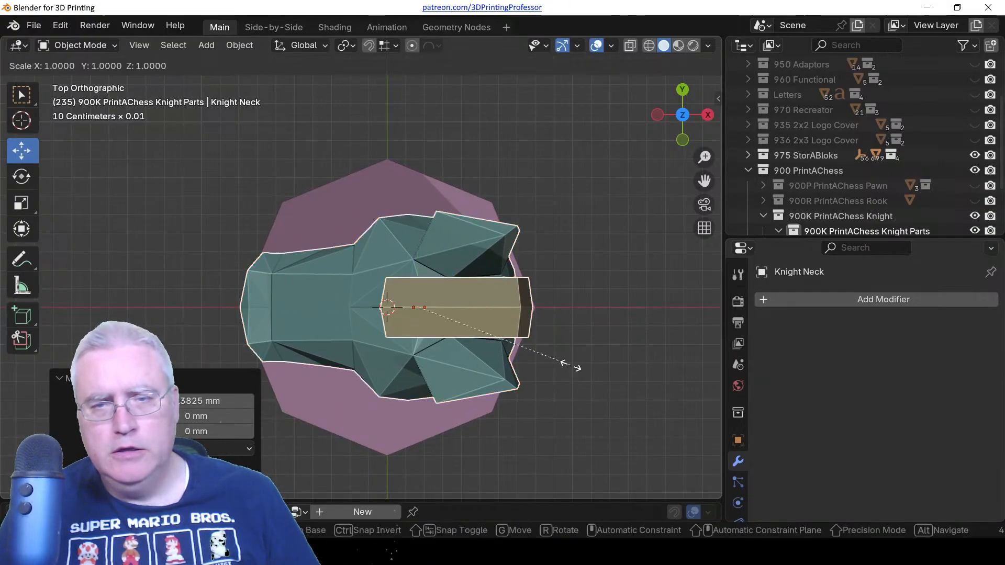
left_click(573, 372)
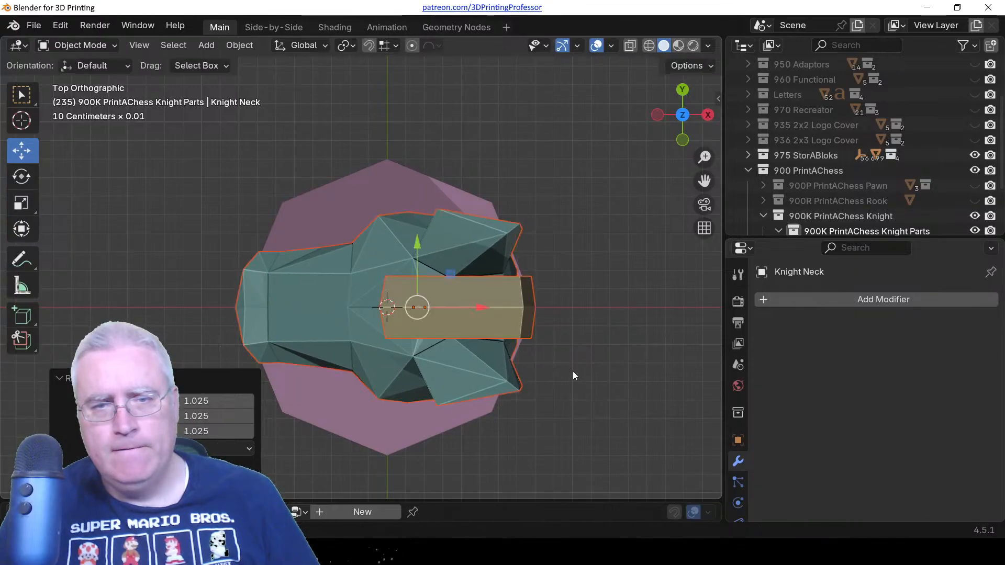
Raise the head, mane and neck about 2.34 mm along Z above the base in the front view.
middle_click_drag(573, 372, 570, 293)
key("KP_1")
scroll(504, 362, "down", 3)
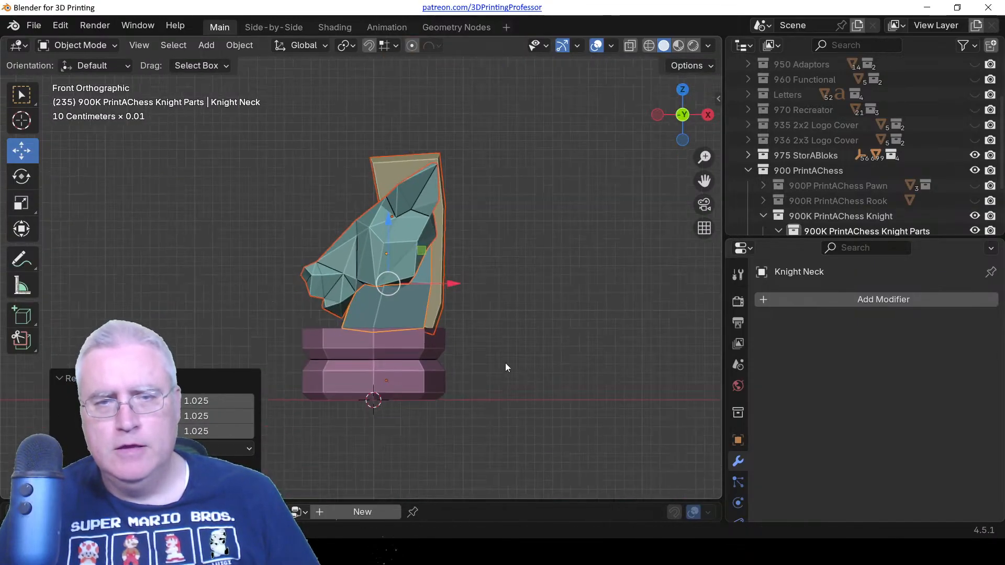
scroll(396, 303, "up", 1)
key("g")
key("z")
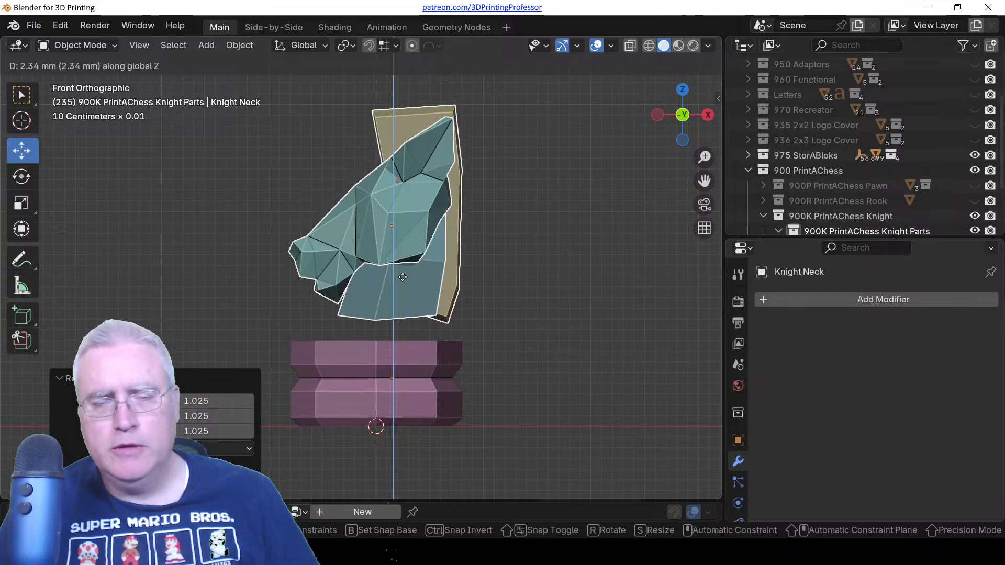
left_click(399, 277)
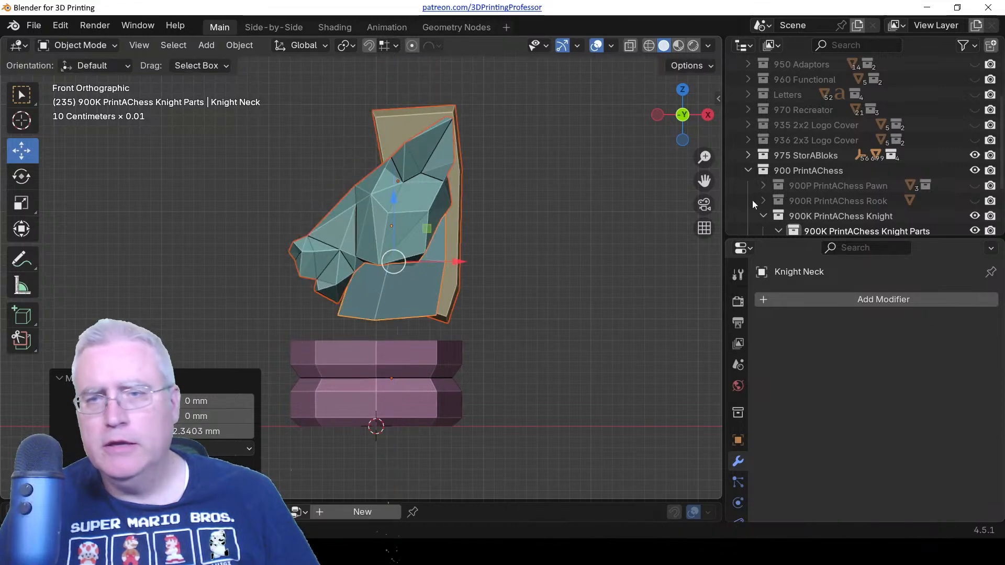
Show the 900P PrintAChess Pawn collection as a height reference and raise the head, mane and neck about 3.1 mm along Z.
left_click(977, 200)
left_click(976, 200)
left_click(974, 186)
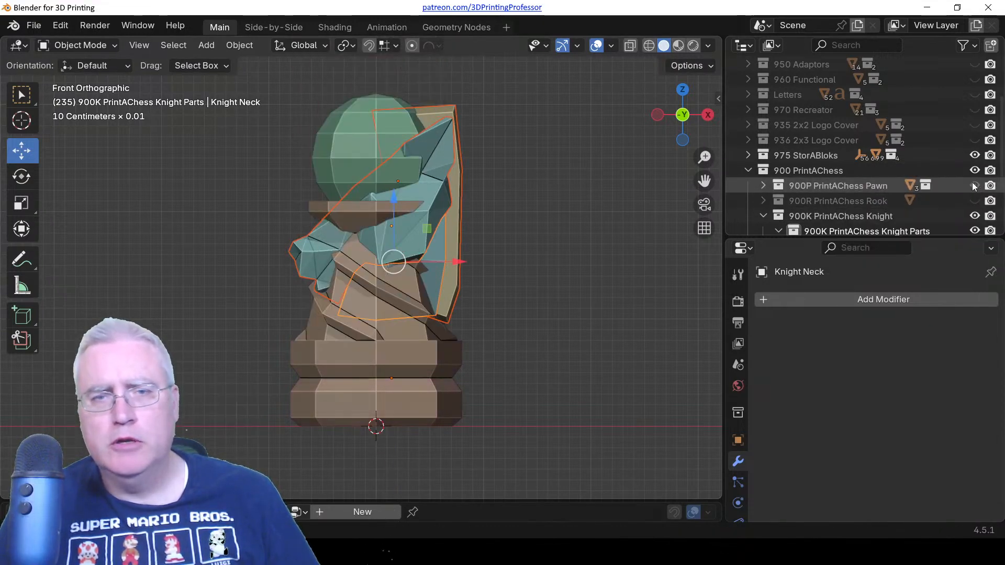
scroll(541, 215, "down", 1)
key("g")
key("z")
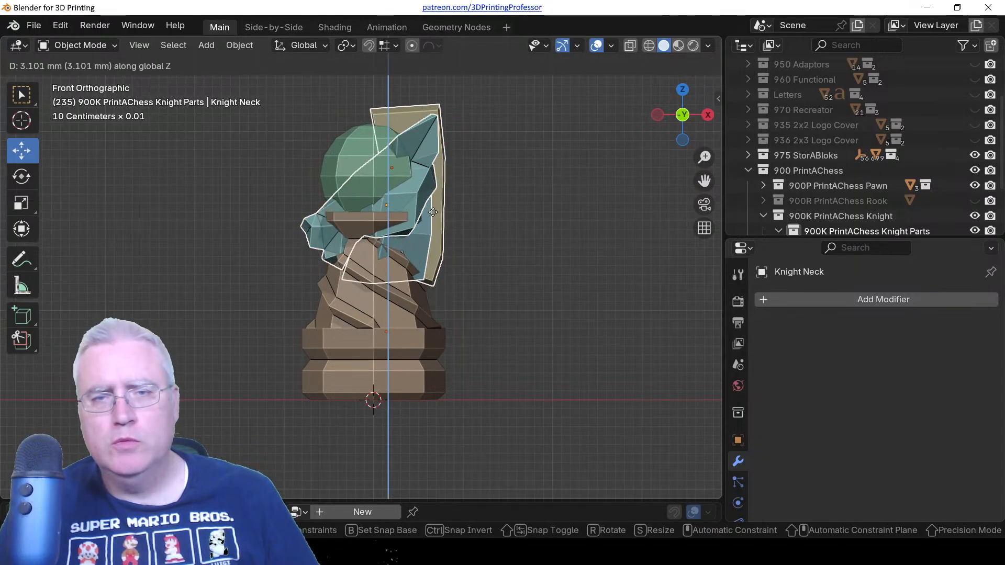
left_click(433, 212)
scroll(433, 261, "up", 4)
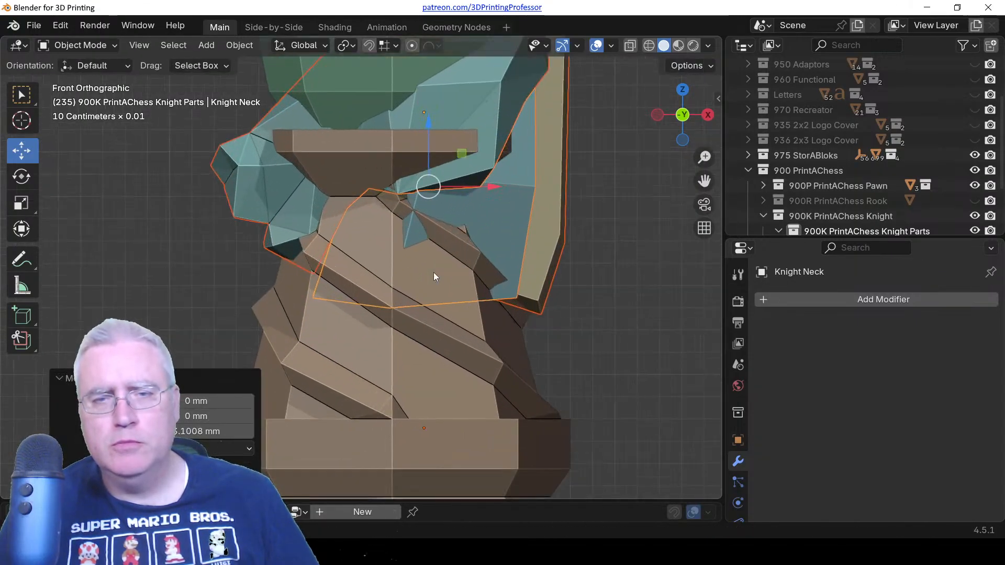
Compare the knight with the rook by showing its collection, and hide both the rook and pawn collections.
left_click(974, 200)
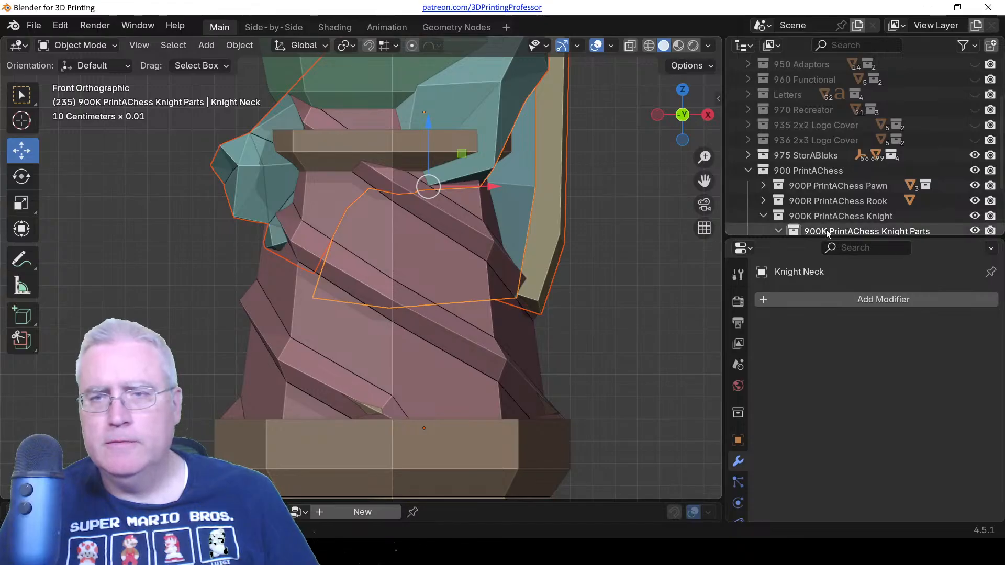
left_click(975, 200)
left_click(974, 185)
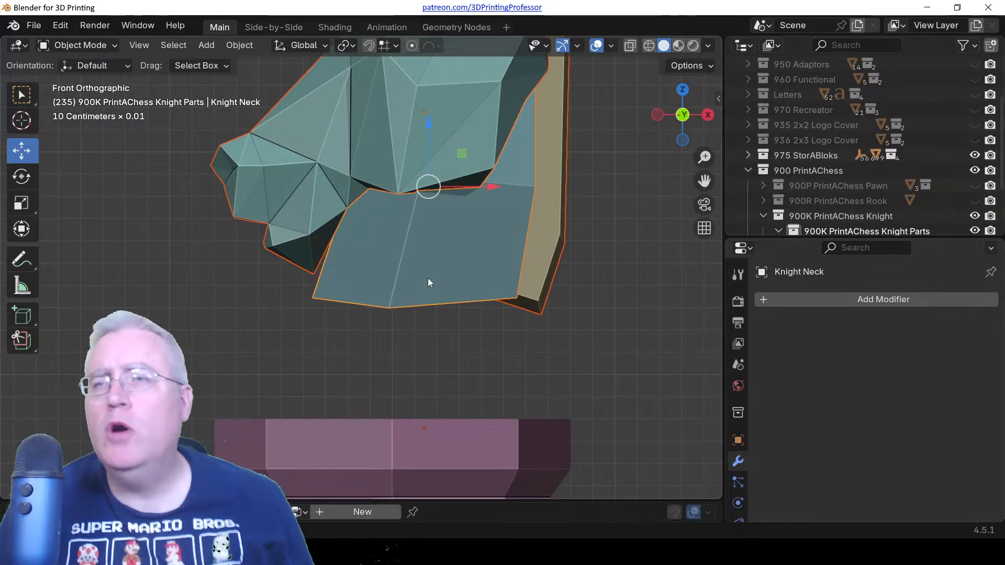
In wireframe, extrude the neck's bottom vertices about 5 mm down toward the base and return to Object Mode.
scroll(406, 285, "down", 2)
key("Tab")
scroll(406, 284, "up", 2)
key("z")
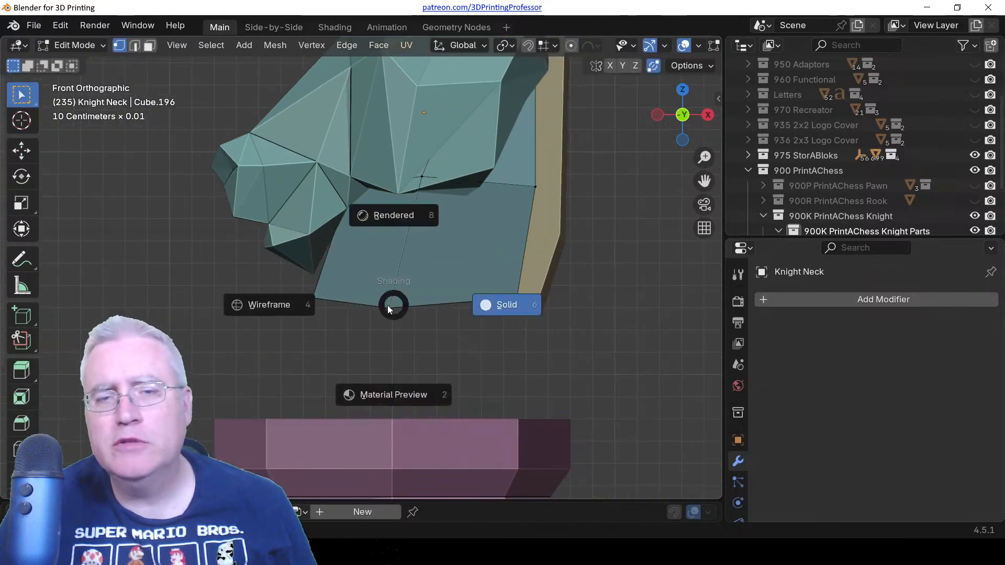
left_click(330, 310)
key("c")
mouse_move(314, 297)
left_mouse_down()
mouse_move(518, 332)
mouse_move(525, 302)
left_mouse_up()
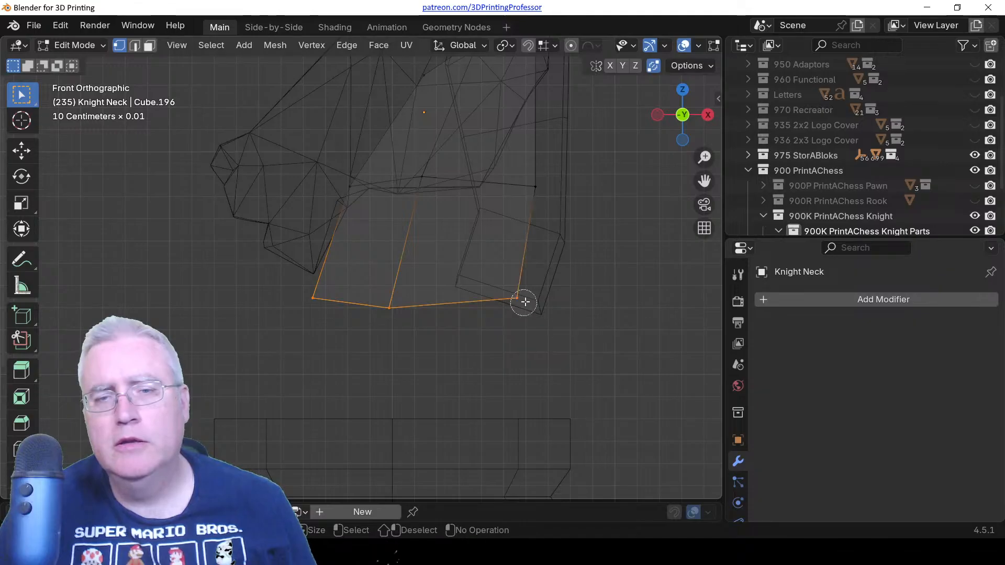
key("e")
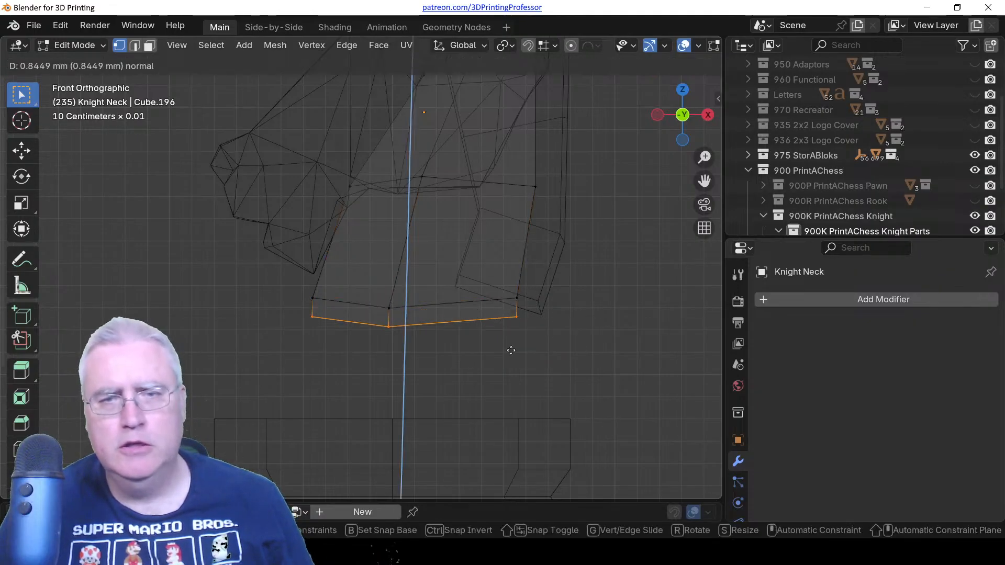
left_click(495, 416)
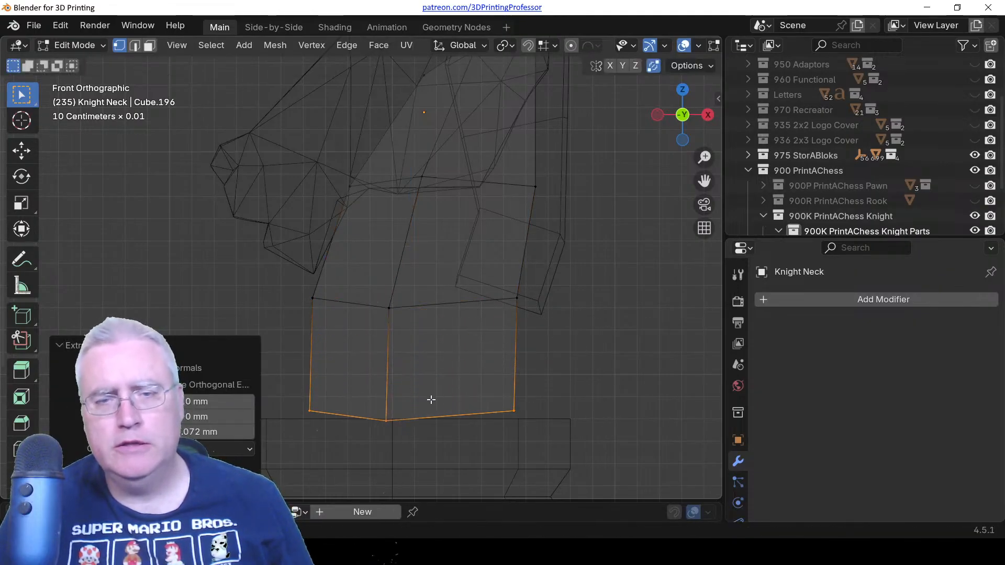
key("Tab")
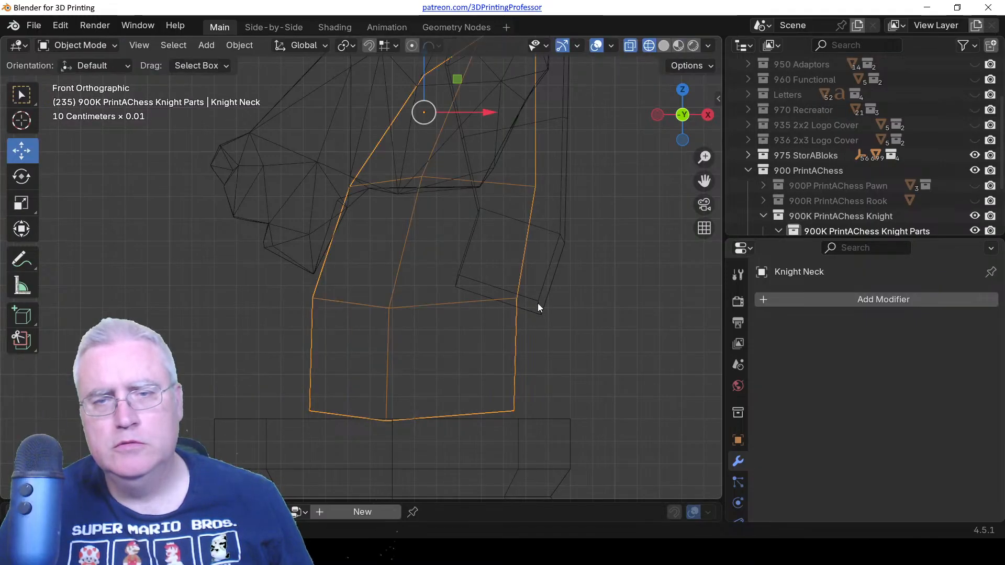
Extrude the mane's bottom end down toward the base and shift it about 1.81 mm along X and 1.1 mm down.
left_click(538, 303)
key("Tab")
key("c")
left_click_drag(467, 288, 559, 316)
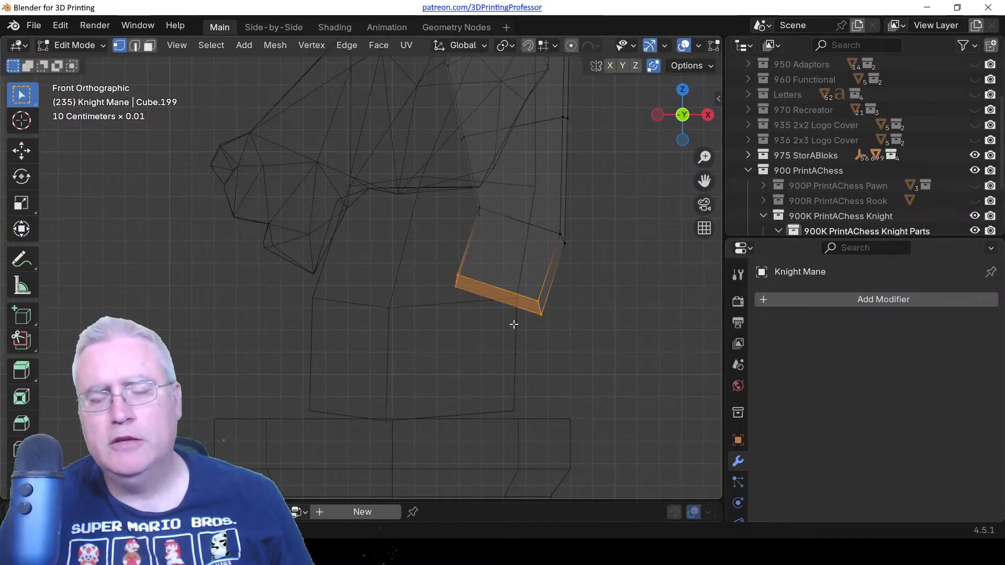
key("e")
left_click(485, 433)
key("e")
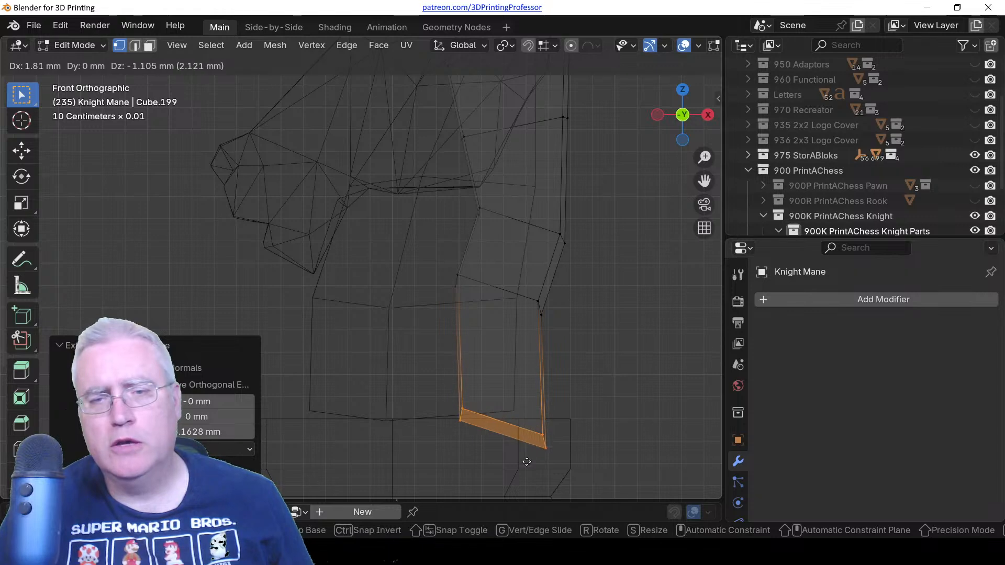
left_click(526, 461)
scroll(474, 391, "down", 2)
scroll(413, 353, "up", 2)
middle_click_drag(338, 347, 419, 299, "shift")
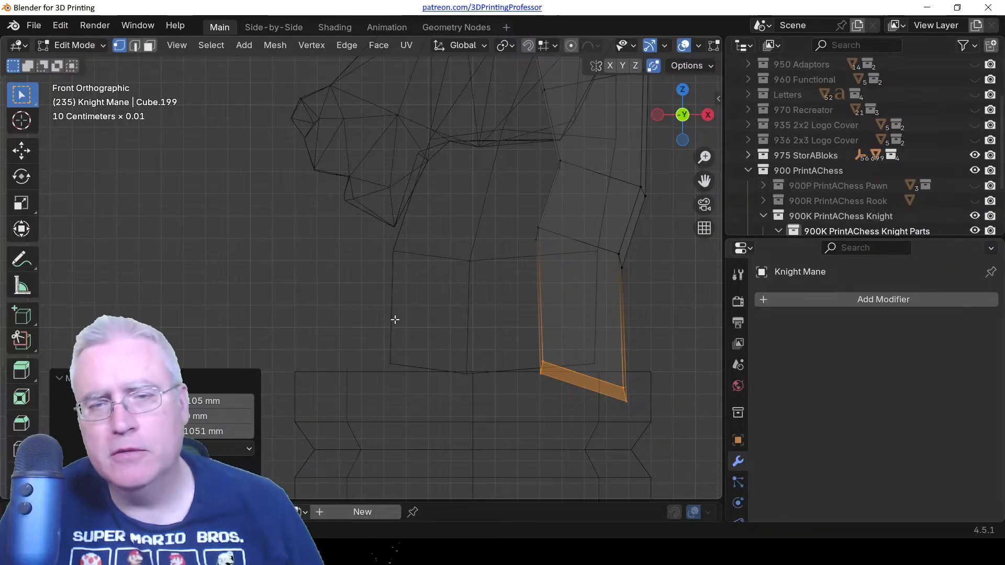
Edit the neck, moving its front bottom vertices forward and down into the base and the front vertices above slightly forward.
key("Tab")
left_click(396, 361)
key("Tab")
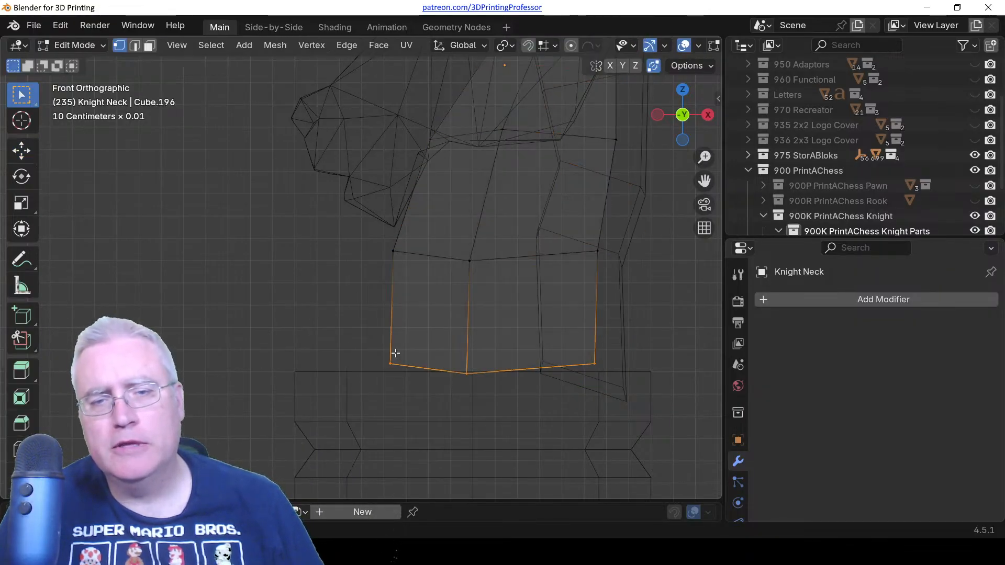
left_click(394, 369)
key("g")
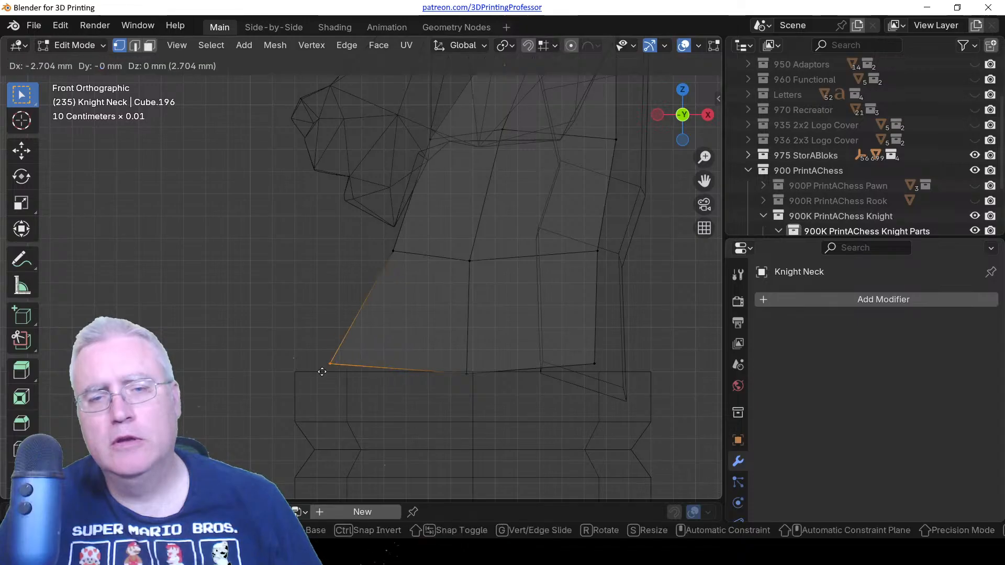
left_click(367, 388)
left_click(388, 257)
key("g")
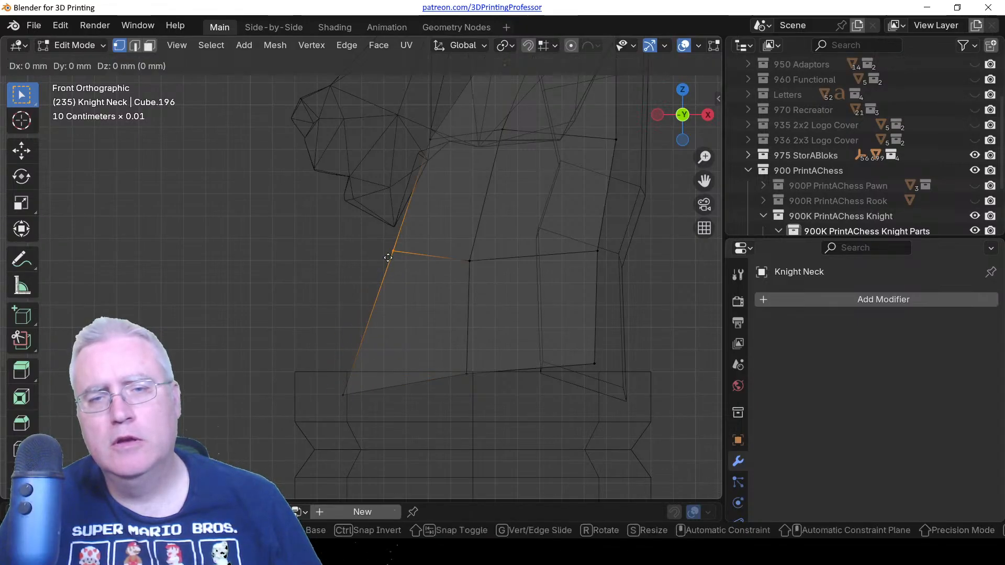
left_click(461, 257)
key("alt+a")
key("c")
left_click(479, 268)
right_click(481, 274)
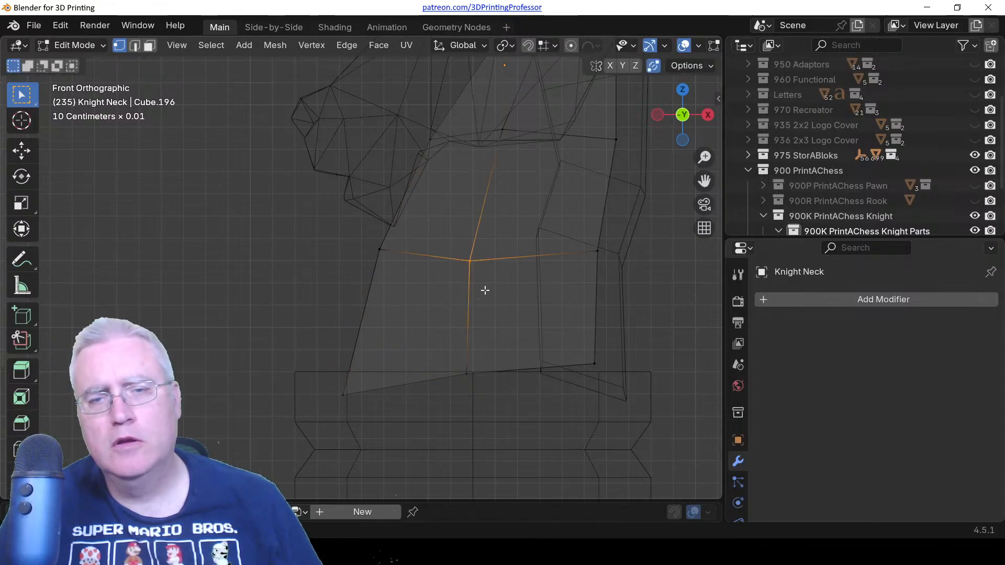
Flatten the neck's bottom vertices by scaling them to 0 along Z and lower them about 0.74 mm into the base.
key("alt+a")
key("c")
left_click_drag(472, 375, 590, 354)
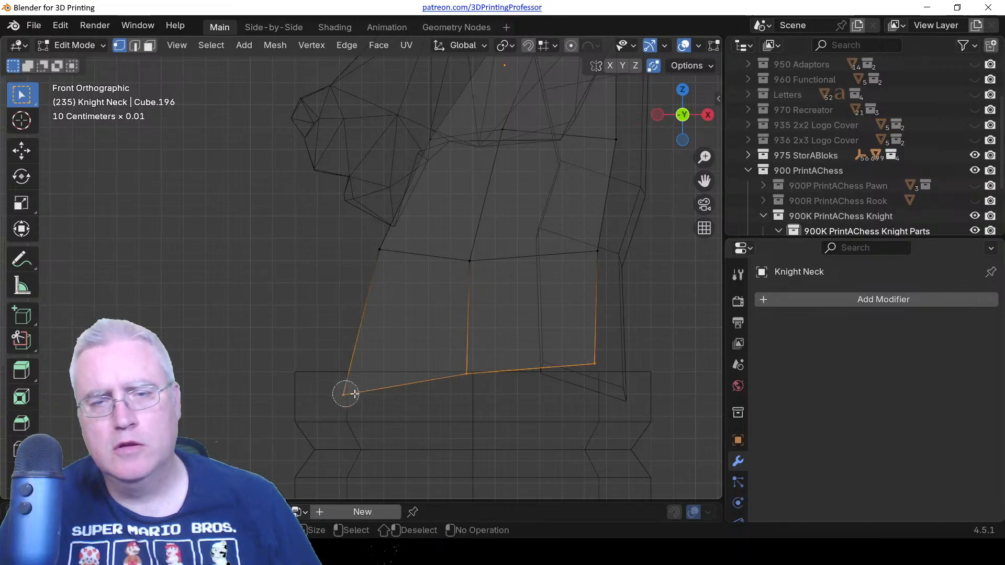
right_click(355, 394)
type("sz0")
key("Return")
key("g")
key("z")
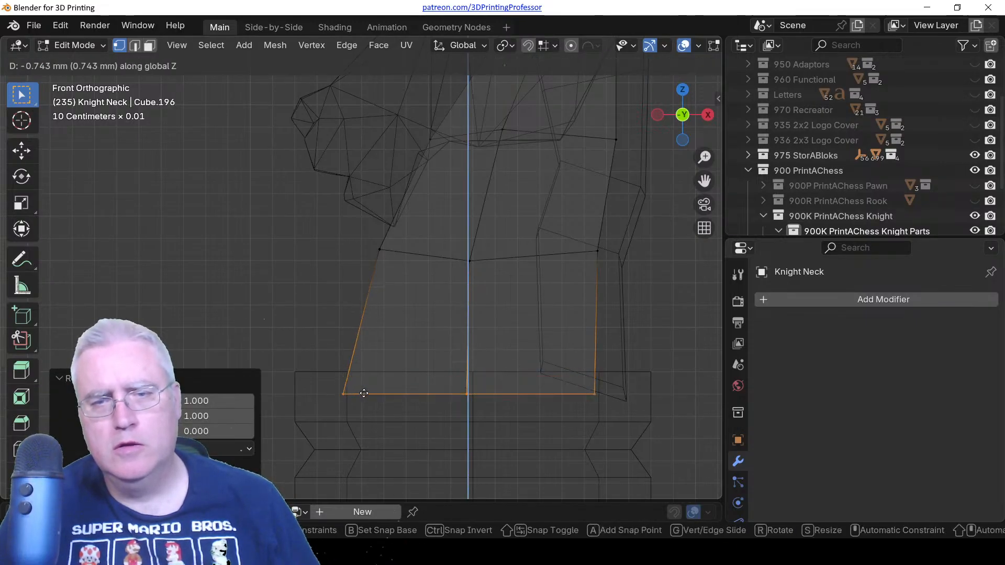
right_click(364, 393)
Return the neck to Object Mode, restore solid shading and inspect the assembled knight from the front.
key("Tab")
left_click(511, 353)
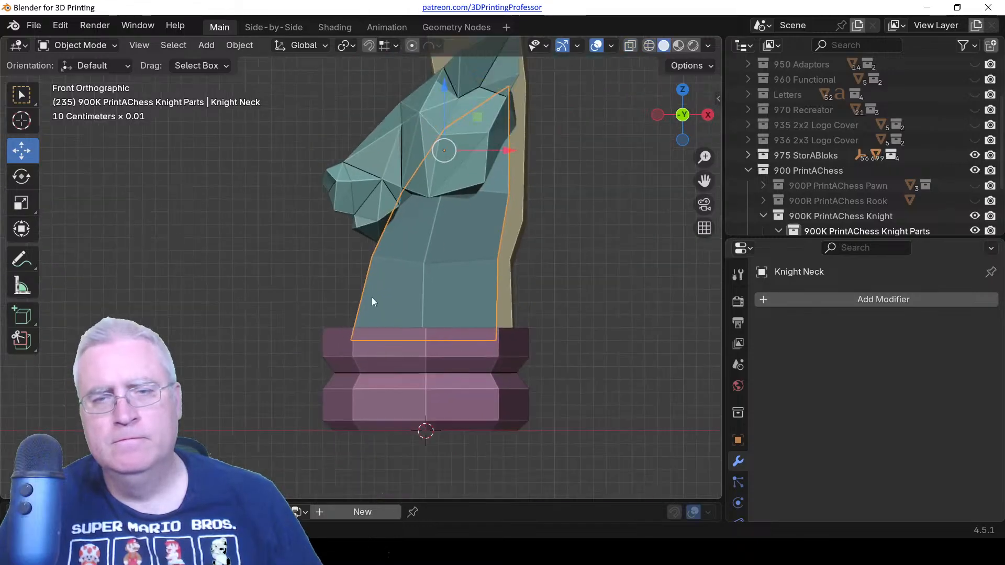
mouse_move(371, 297)
middle_mouse_down()
mouse_move(351, 275)
mouse_move(552, 299)
mouse_move(511, 332)
mouse_move(340, 356)
mouse_move(331, 321)
mouse_move(491, 287)
mouse_move(478, 287)
mouse_move(502, 269)
mouse_move(549, 260)
mouse_move(442, 235)
middle_mouse_up()
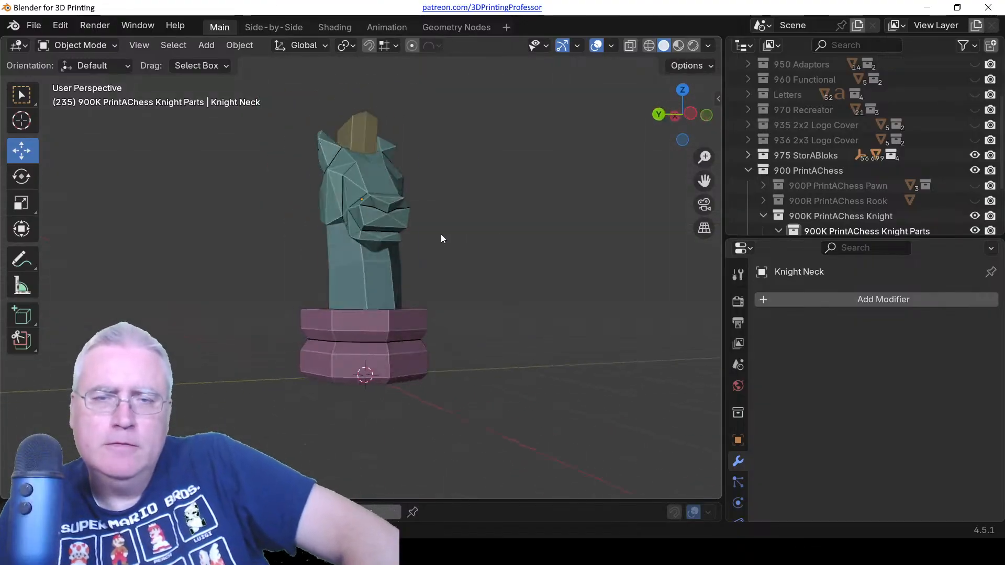
Select the horse head and examine its muzzle and its fit on the neck from the side and in front view.
scroll(394, 248, "up", 3)
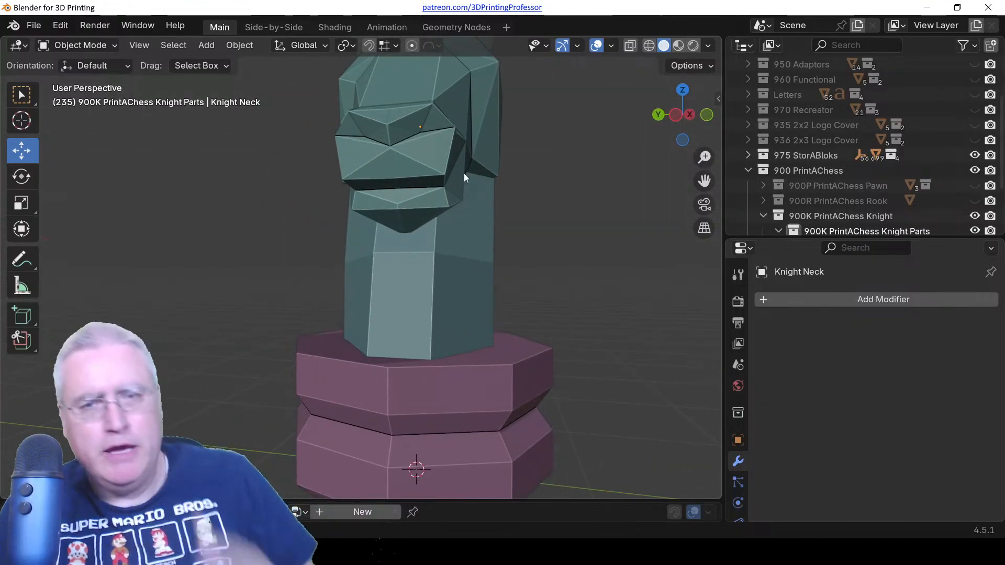
middle_click_drag(464, 173, 401, 175)
key("Tab")
key("Tab")
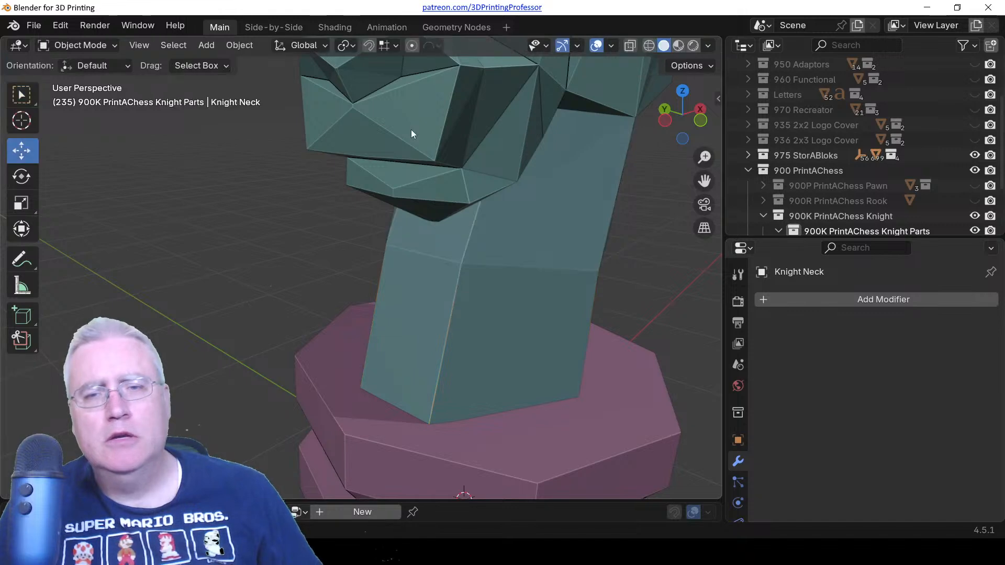
left_click(413, 130)
middle_click_drag(412, 130, 356, 241)
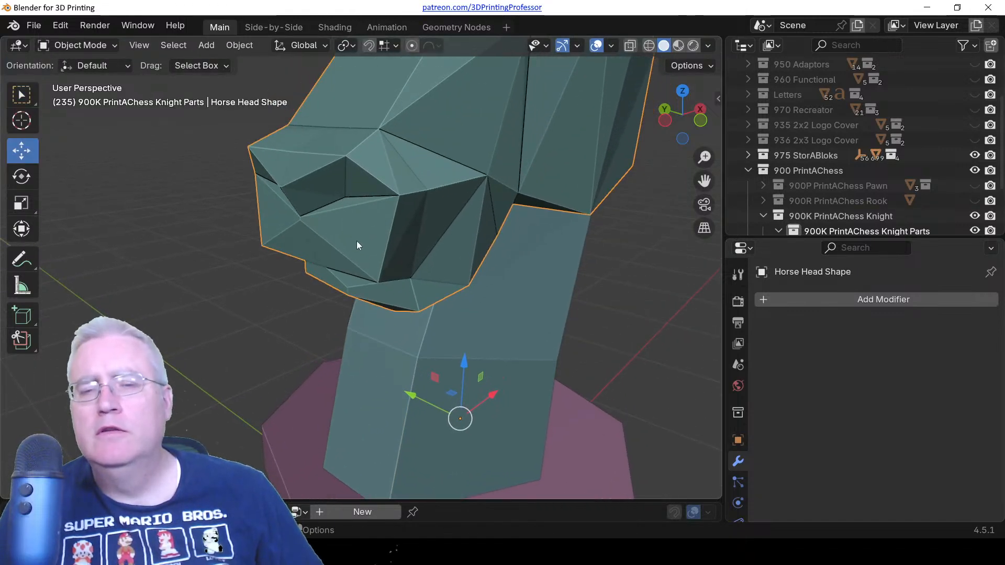
scroll(364, 254, "down", 4)
scroll(418, 331, "up", 1)
key("KP_1")
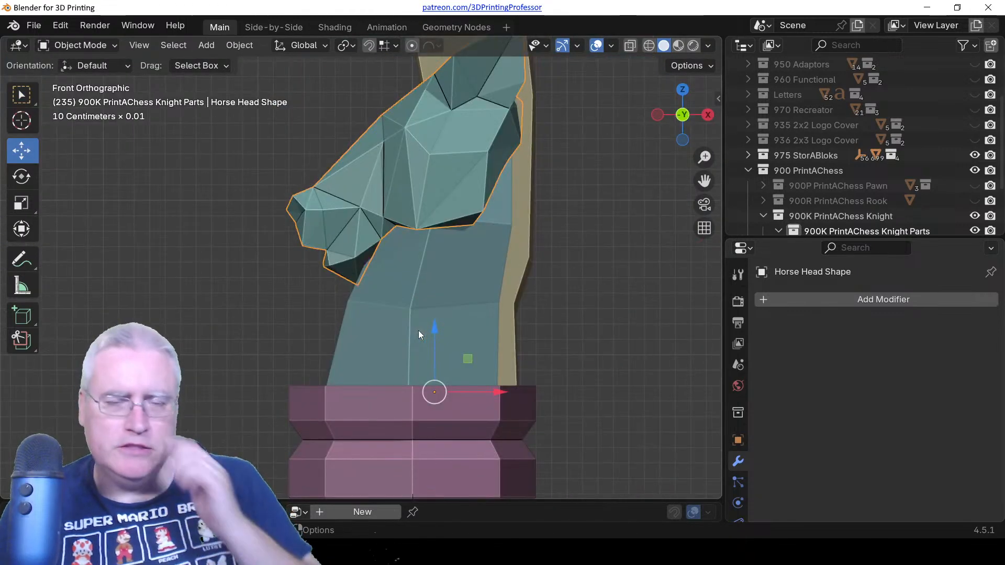
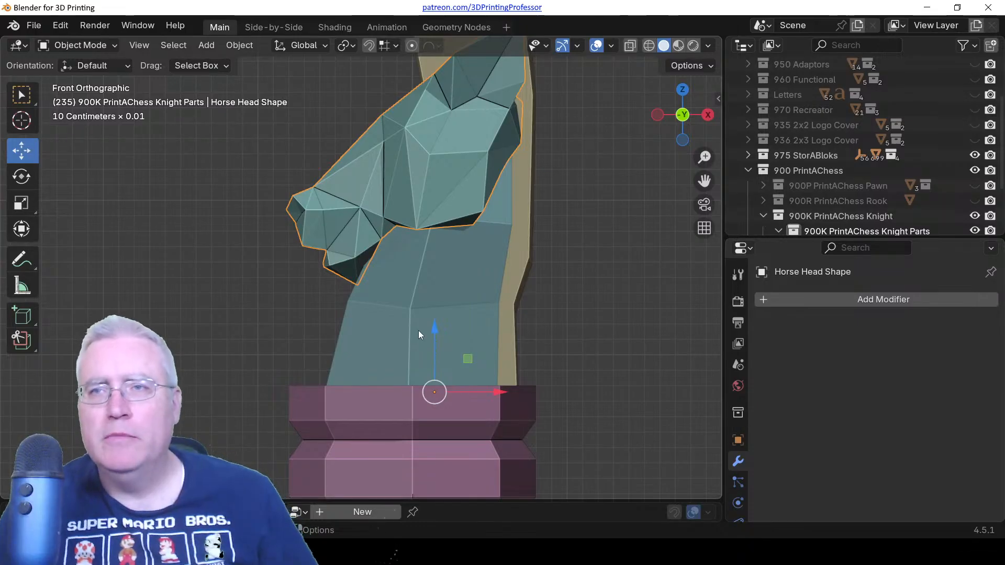
scroll(419, 331, "down", 2)
middle_click_drag(418, 331, 408, 302)
scroll(411, 303, "up", 3)
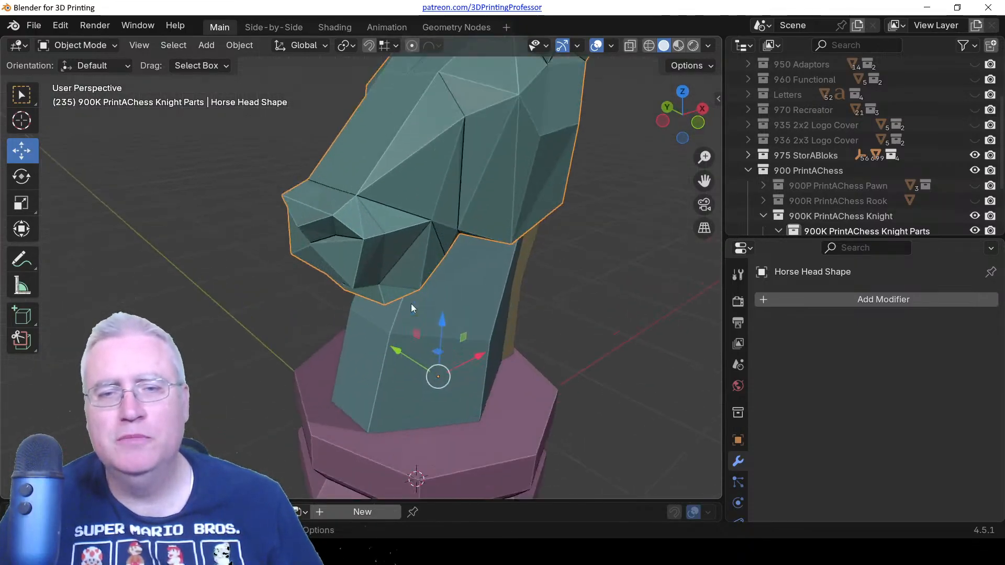
Edit the horse head and slide the recessed centre vertex of the muzzle fully up its edge to the vertex above.
scroll(332, 234, "up", 2)
key("Tab")
left_click(329, 228)
key("g")
key("g")
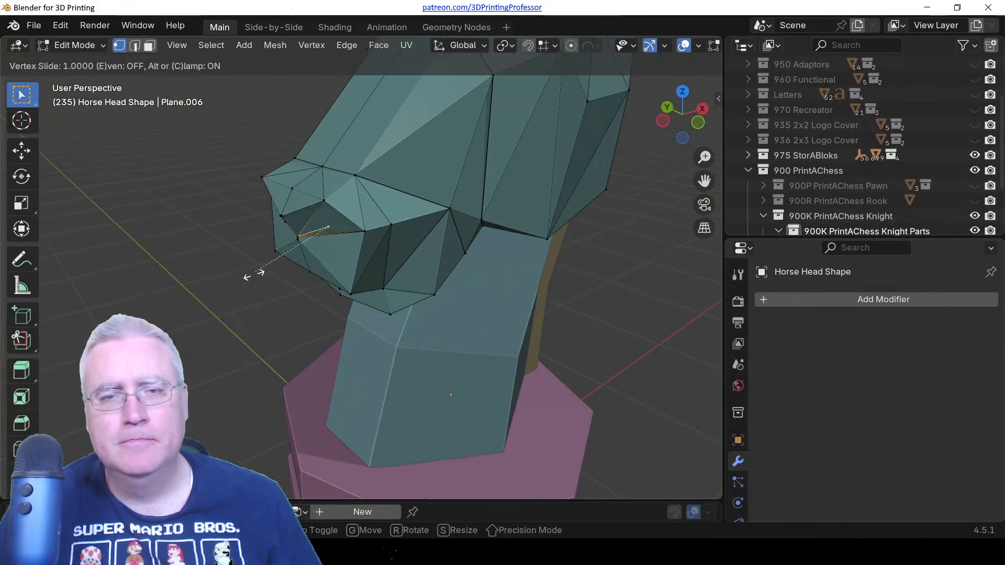
left_click(238, 306)
middle_click_drag(309, 231, 421, 204)
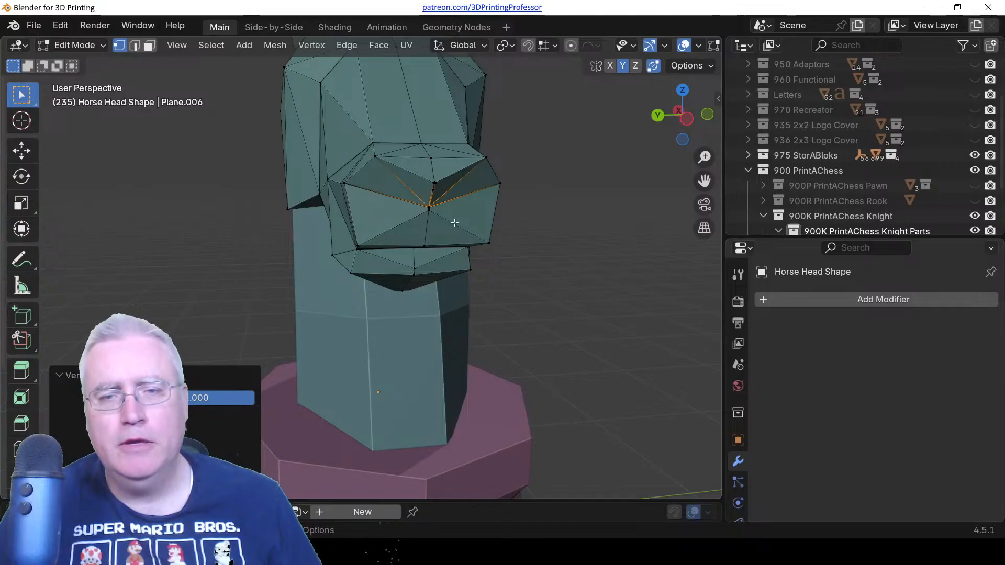
key("ctrl+z")
key("g")
key("g")
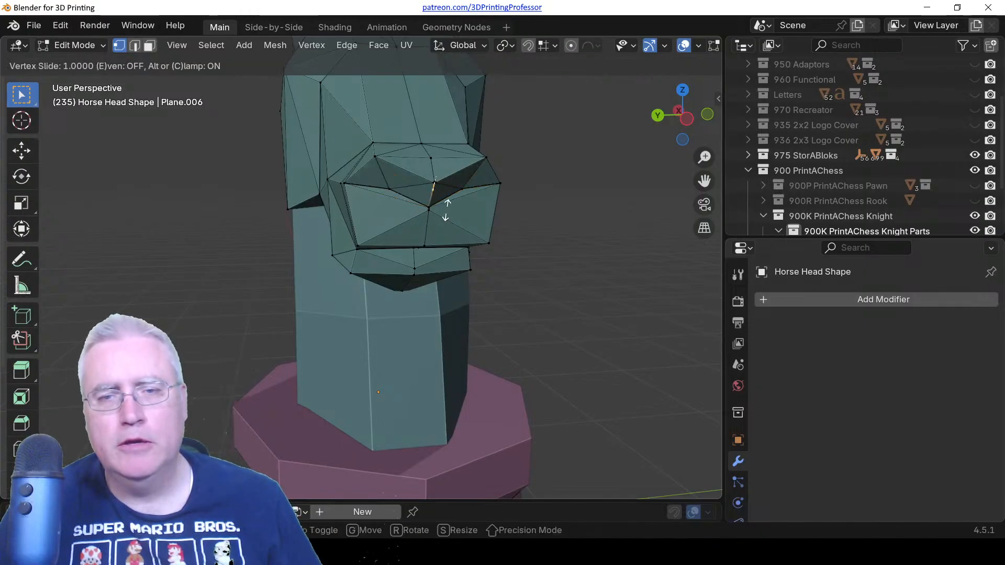
left_click(466, 143)
middle_click_drag(503, 273, 424, 229)
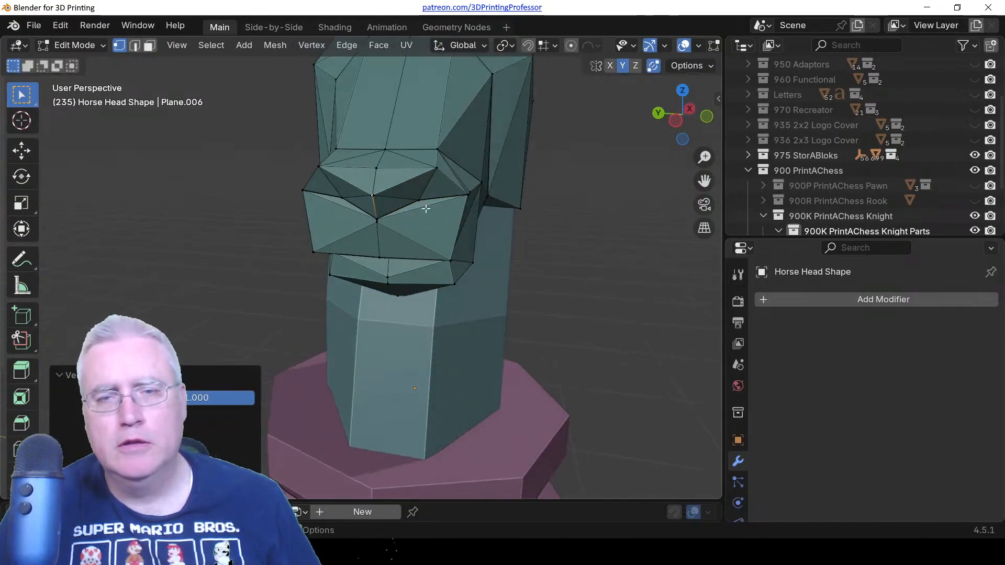
Slide the intermediate vertices along the horse's upper lip edge into their neighbouring vertices and return to Object Mode.
left_click(424, 206)
key("g")
key("g")
left_click(289, 327)
middle_click_drag(325, 319, 411, 315)
left_click(472, 196)
key("g")
key("g")
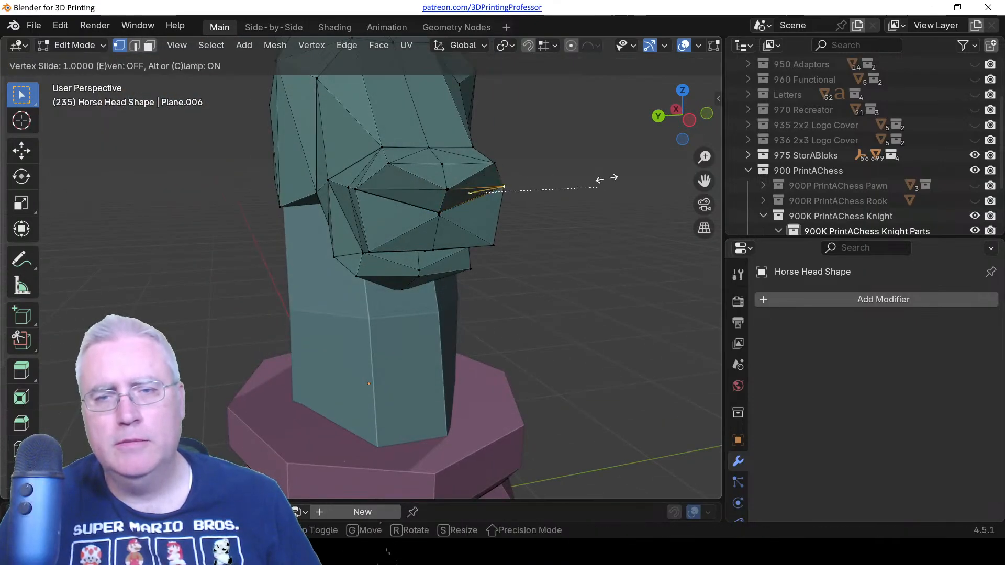
left_click(606, 178)
middle_click_drag(511, 398, 369, 364)
key("Tab")
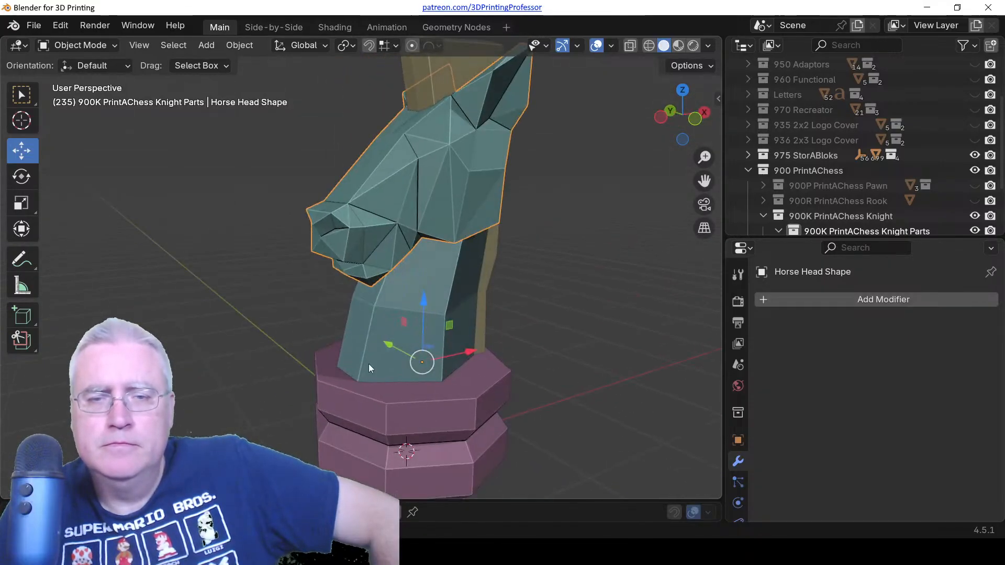
Edit the neck and move its two front bottom vertices forward along the X axis over the base.
left_click(356, 368)
key("Tab")
scroll(346, 396, "up", 2)
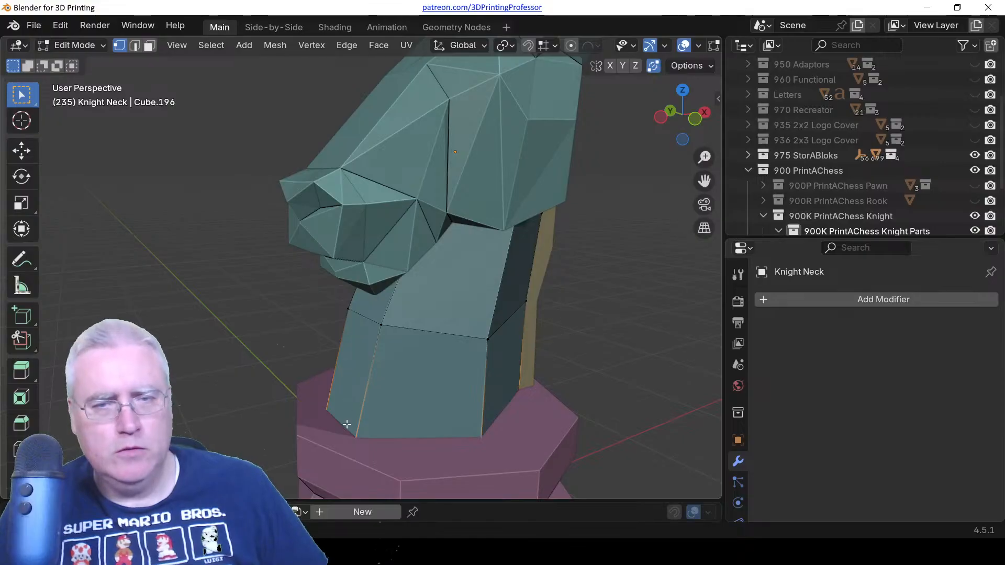
key("z")
left_click(290, 443)
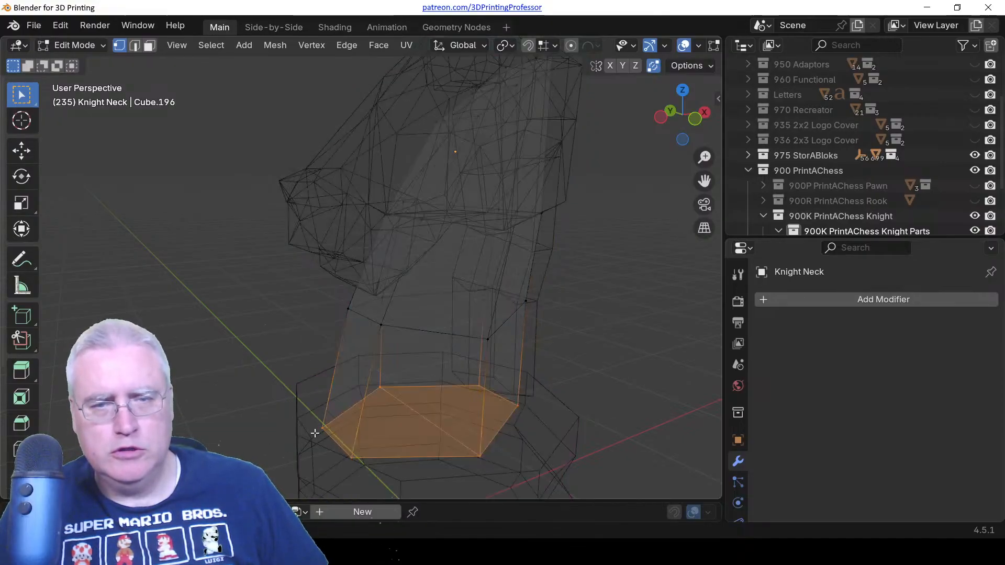
left_click(341, 456)
key("z")
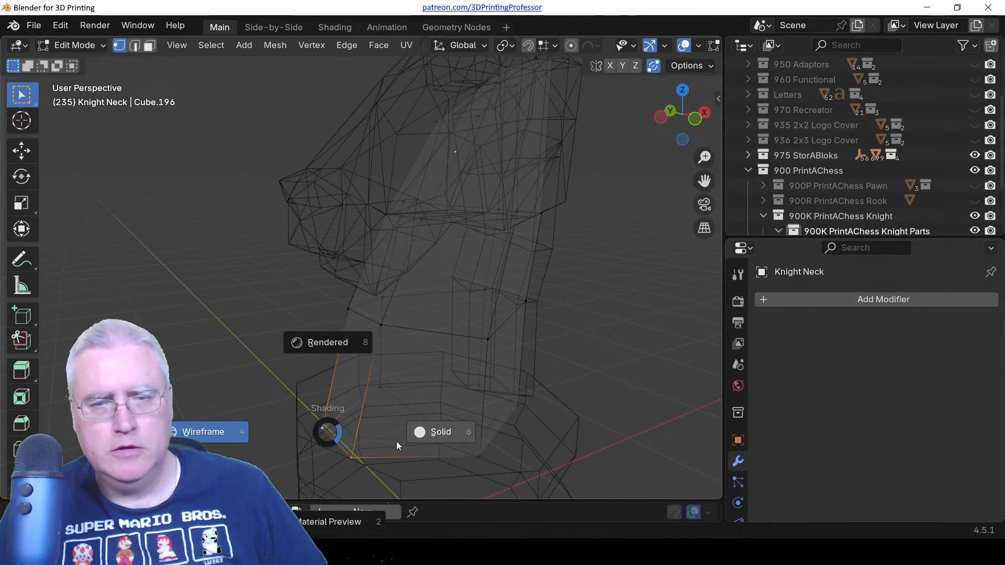
left_click(397, 441)
key("g")
key("y")
key("x")
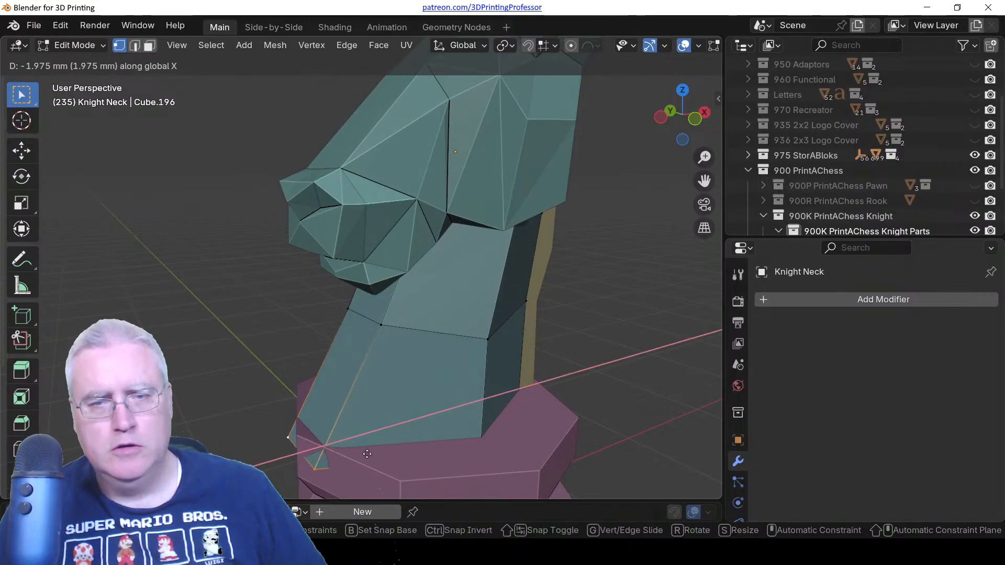
left_click(375, 453)
Move the neck's two front middle vertices about 0.86 mm forward in the negative X direction.
scroll(386, 448, "down", 2)
middle_click_drag(393, 442, 463, 411)
left_click(358, 297)
left_click(395, 298, "shift")
middle_click_drag(394, 300, 343, 336)
key("g")
key("y")
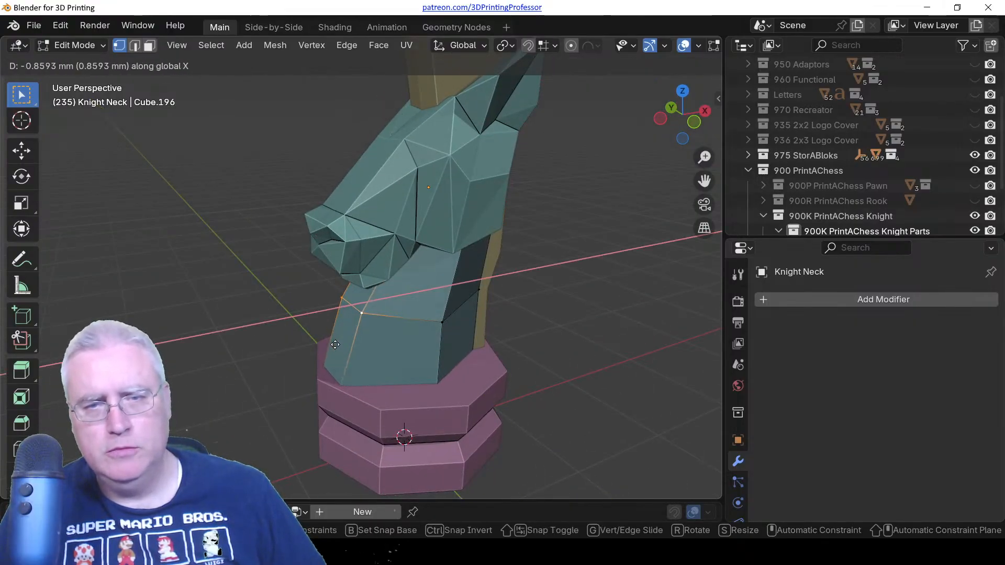
left_click(335, 345)
Leave the neck's mesh and shift the horse head about 0.49 mm forward and 0.08 mm down in front view.
key("KP_1")
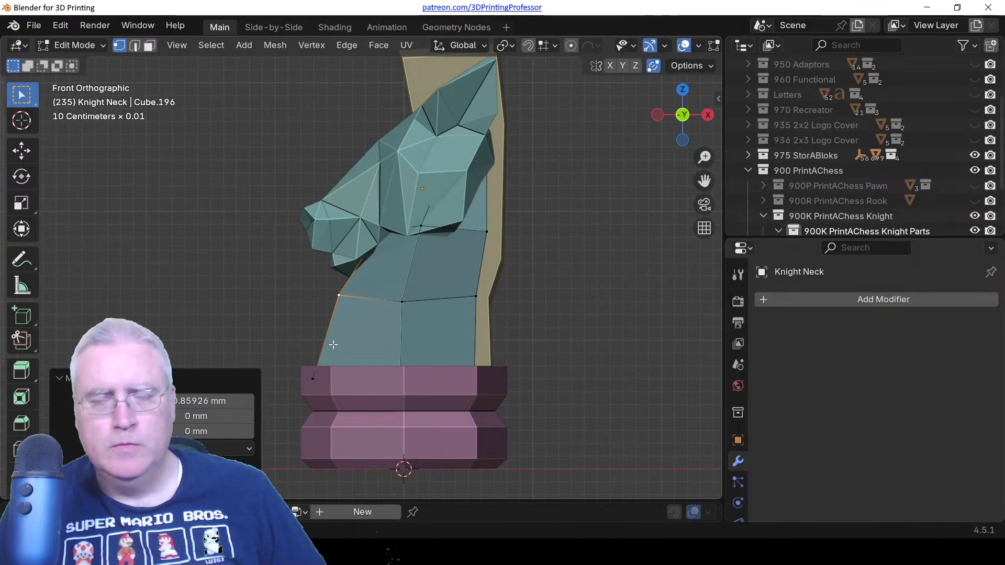
key("Tab")
left_click(392, 190)
key("g")
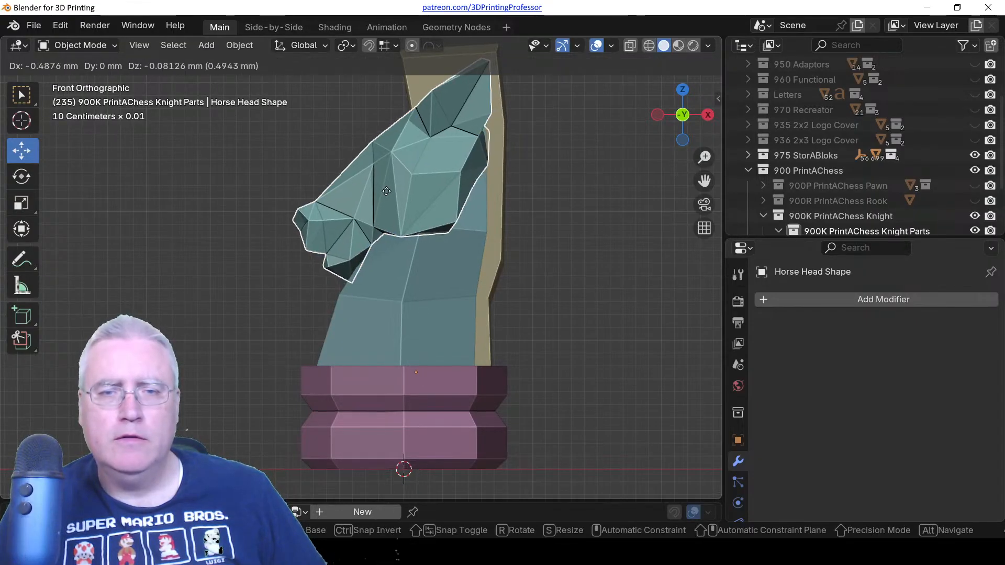
left_click(387, 191)
Edit the mane and move the two front faces of its forelock 1.894 mm forward in the negative X direction.
middle_click_drag(381, 179, 449, 317)
key("Tab")
key("Tab")
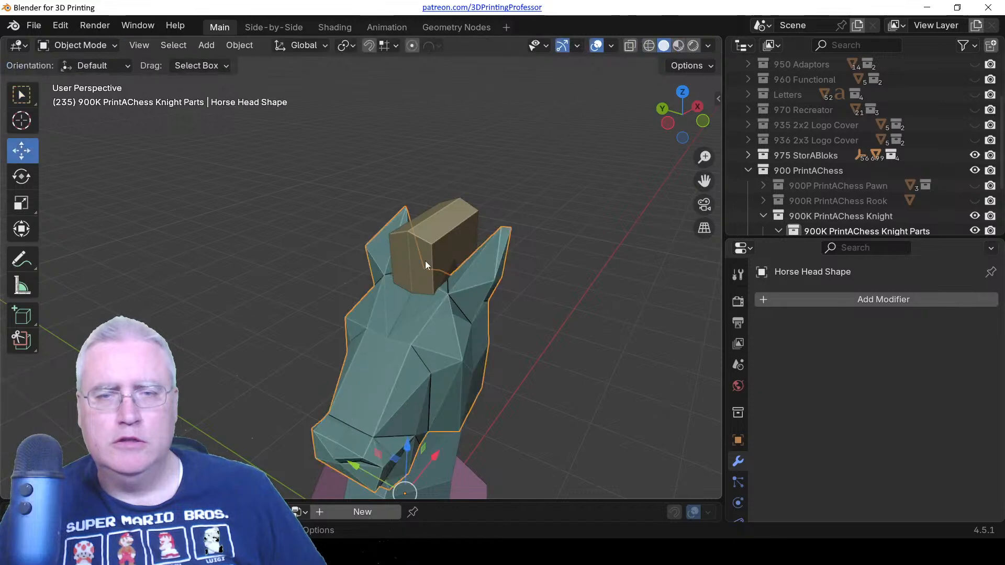
left_click(424, 261)
key("Tab")
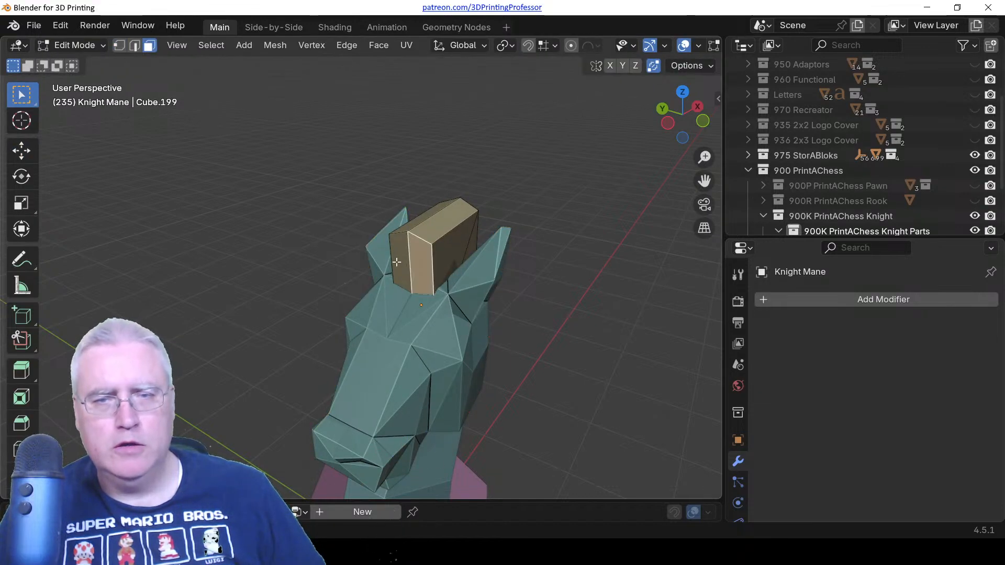
left_click(396, 262)
key("g")
key("x")
left_click(384, 275)
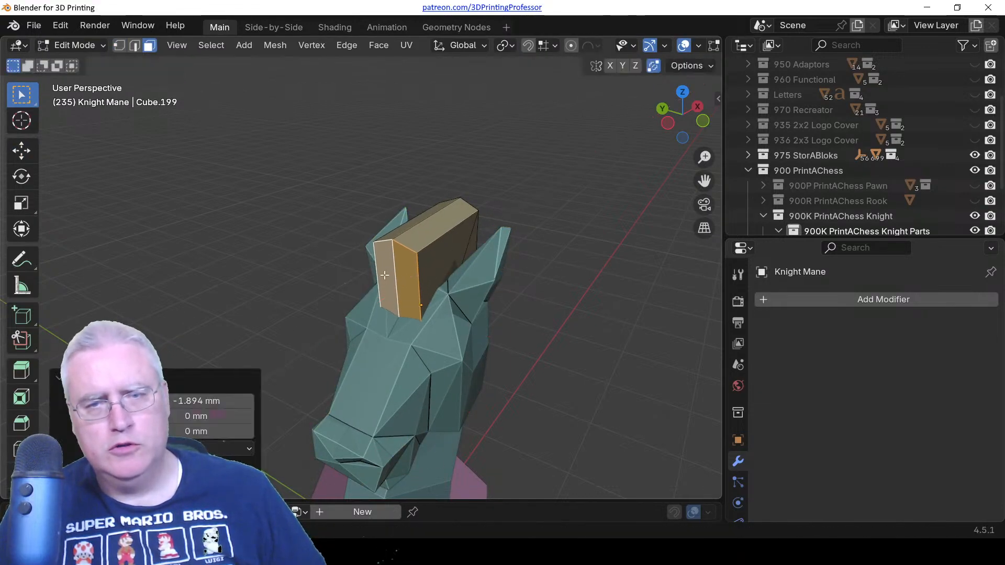
In front view, tilt the forelock's front faces by -13.7°, nudge them slightly and rotate them back by 5.77°.
key("KP_1")
key("z")
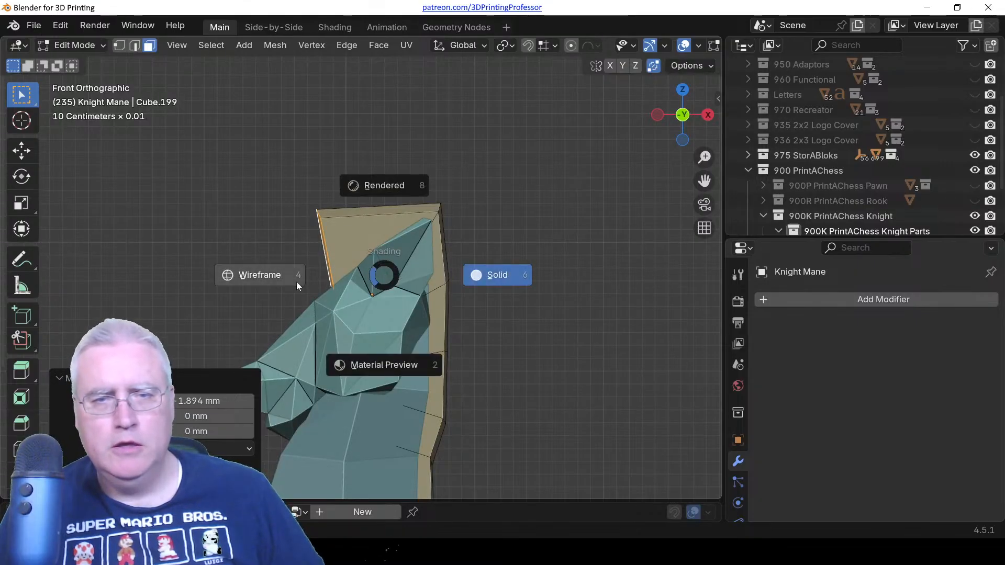
key("Escape")
key("r")
left_click(350, 332)
key("g")
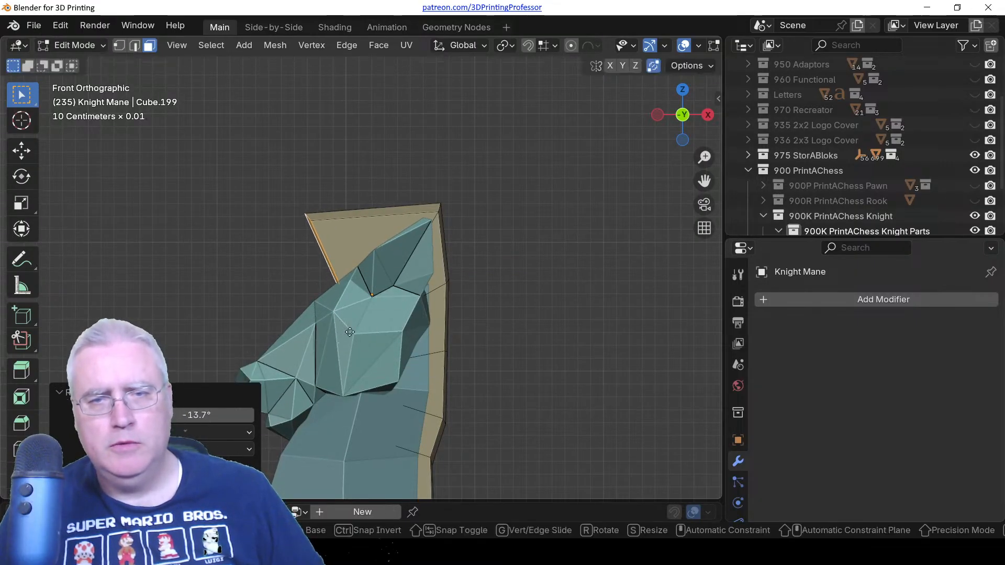
left_click(347, 326)
key("r")
left_click(355, 332)
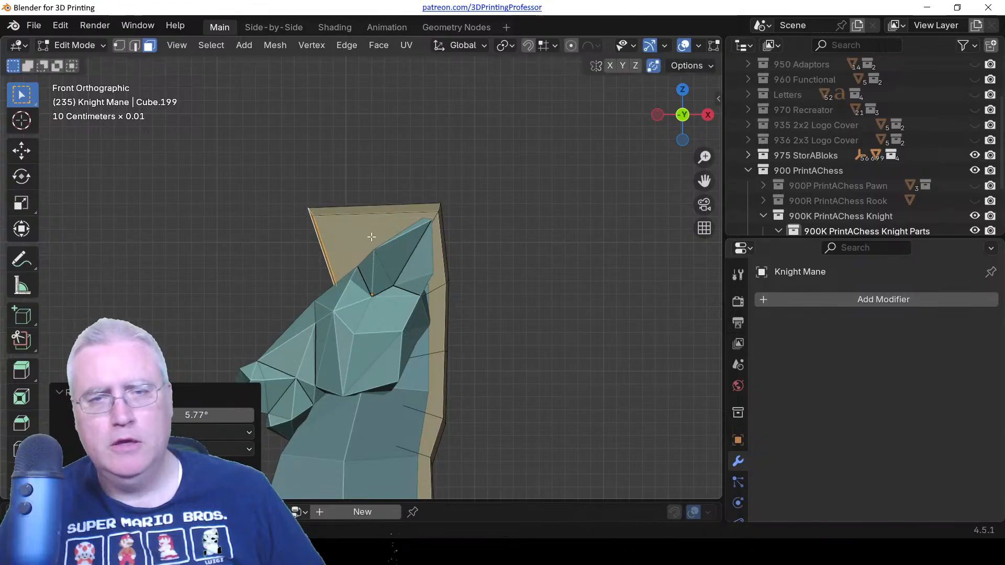
Add a centred loop cut across the mane's top block between its front and back edges.
key("ctrl+r")
left_click(371, 220)
right_click(371, 219)
Select the new loop's top vertices in wireframe and raise them 1.422 mm along Z to peak the mane.
key("z")
left_click(306, 226)
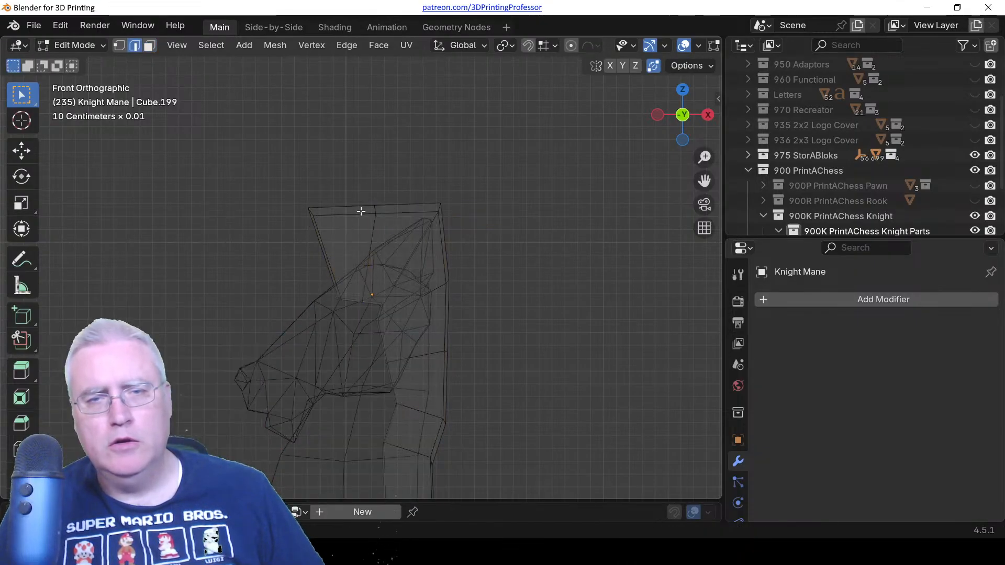
key("1")
key("z")
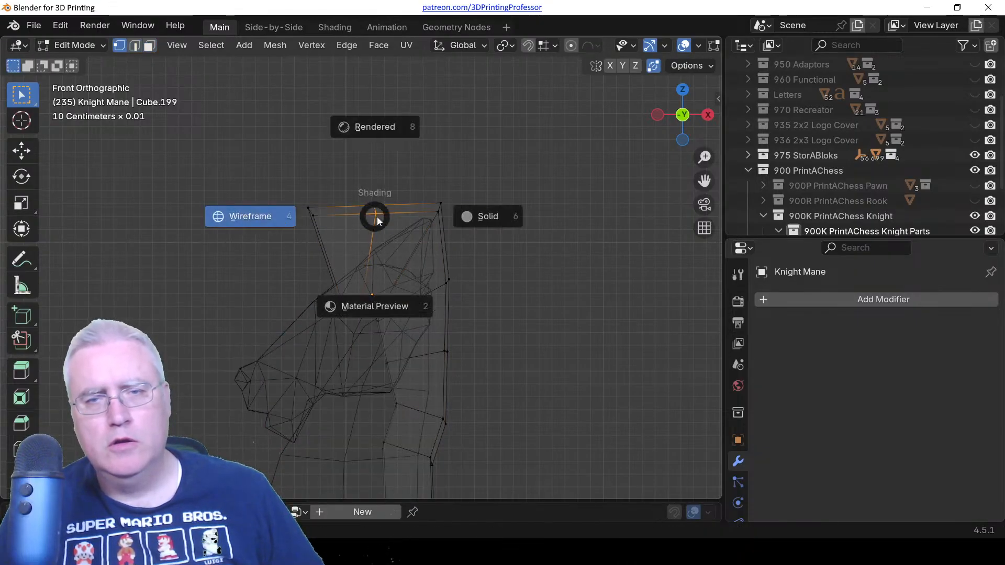
left_click(424, 218)
key("g")
key("z")
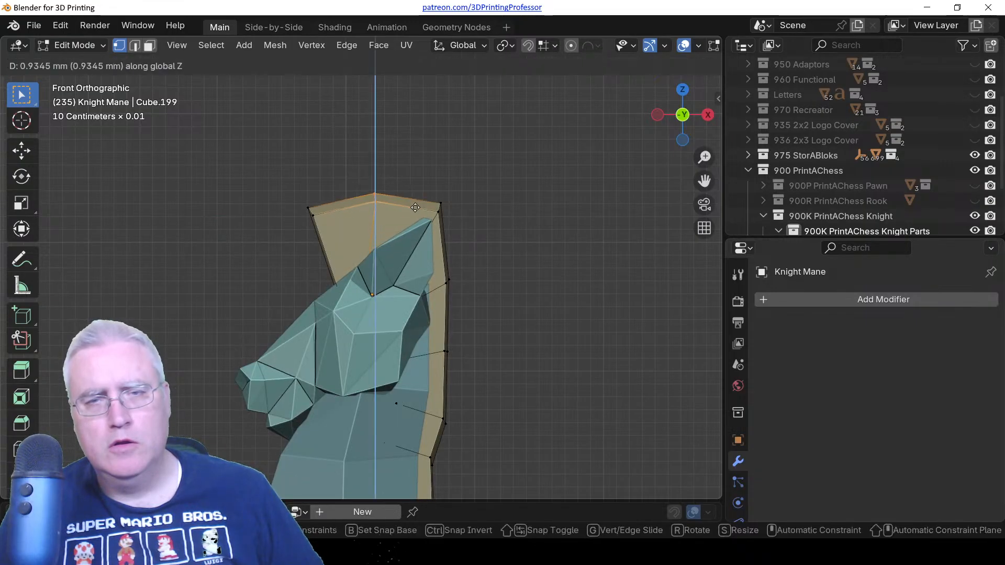
left_click(414, 201)
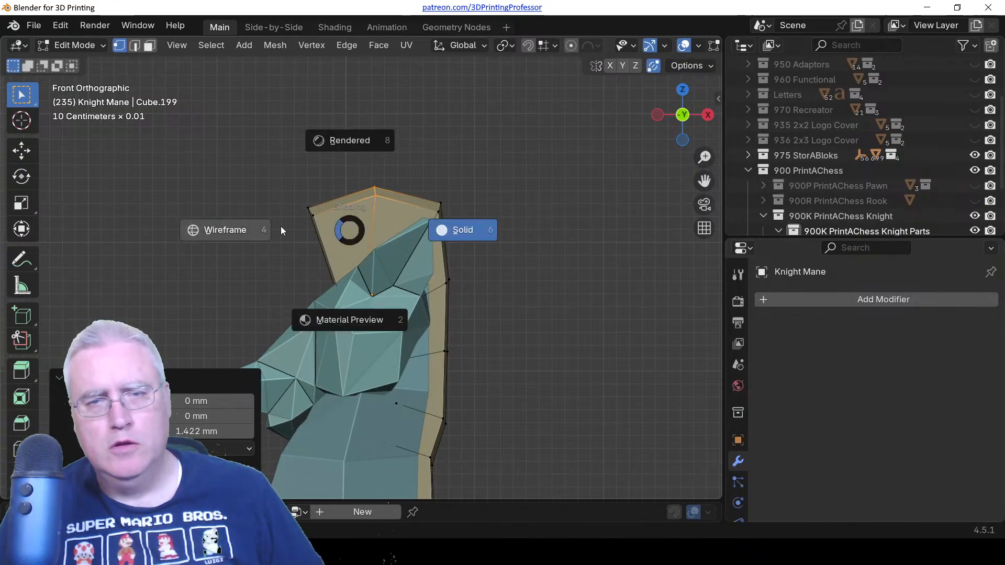
Shift the mane's peak and front top vertices forward and down, and move the front tip another 0.81 mm forward and 0.33 mm down.
left_click(281, 226)
left_click(358, 203, "shift")
key("g")
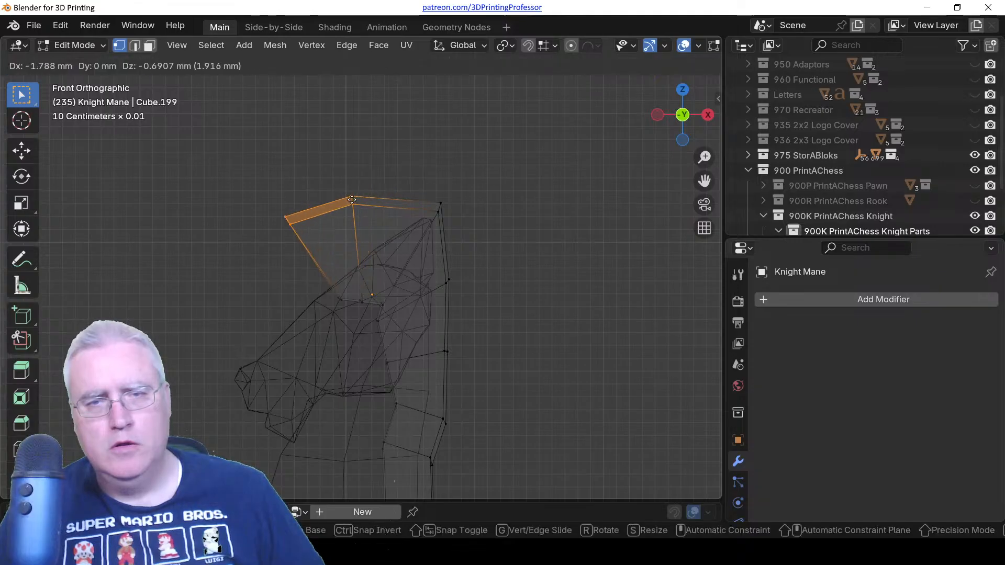
left_click(298, 214)
left_click(297, 214)
key("g")
left_click(283, 217)
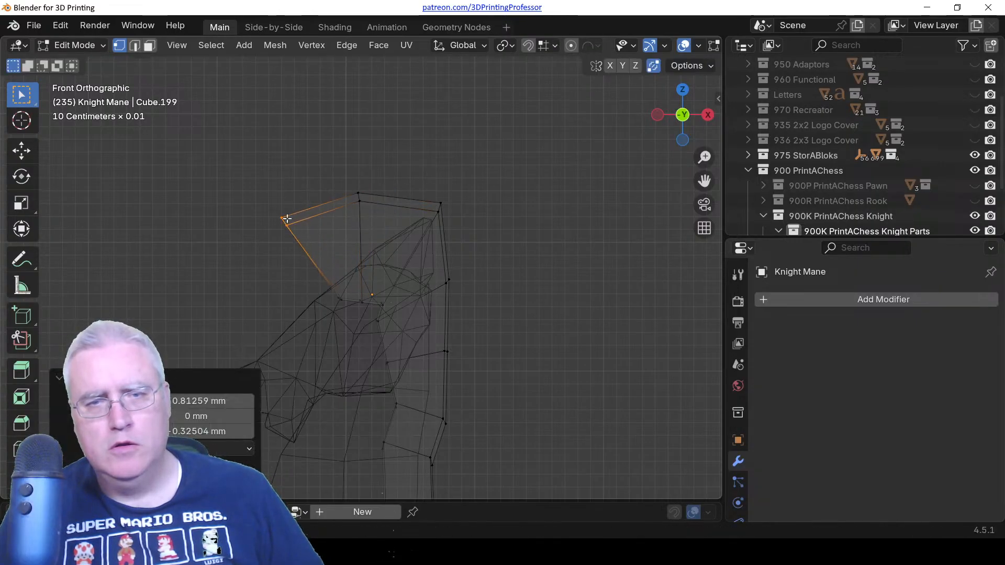
Restore solid shading, return the mane to Object Mode, and deselect everything to view the whole knight.
key("z")
left_click(388, 210)
key("Tab")
scroll(292, 281, "down", 3)
middle_click_drag(291, 281, 608, 347)
key("alt+a")
Collapse the 900K PrintAChess Knight Parts collection and copy the name of its parent collection, 900K PrintAChess Knight.
scroll(400, 347, "down", 2)
scroll(814, 209, "down", 3)
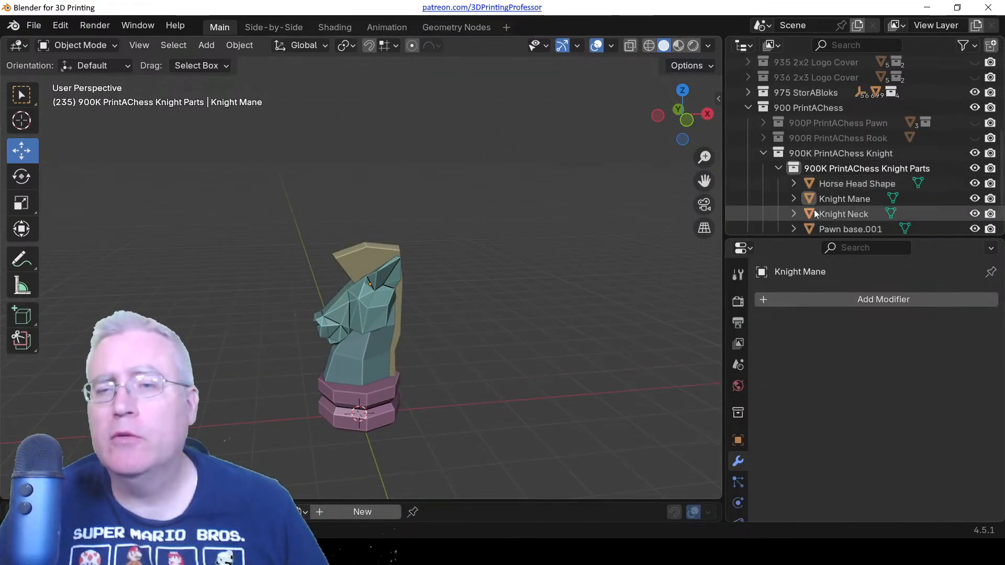
left_click(779, 165)
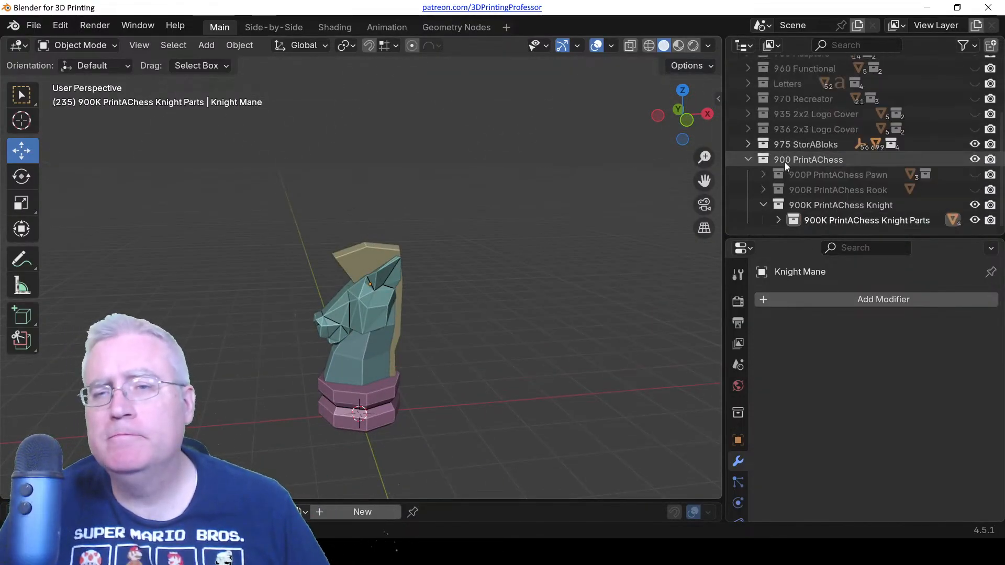
left_click(800, 209)
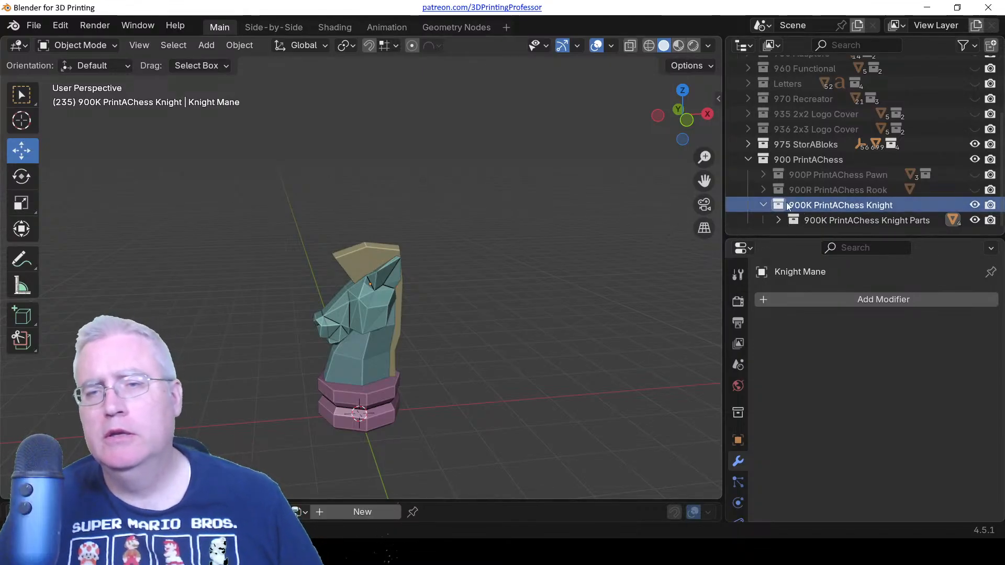
left_click(783, 208)
double_click(801, 204)
key("ctrl+c")
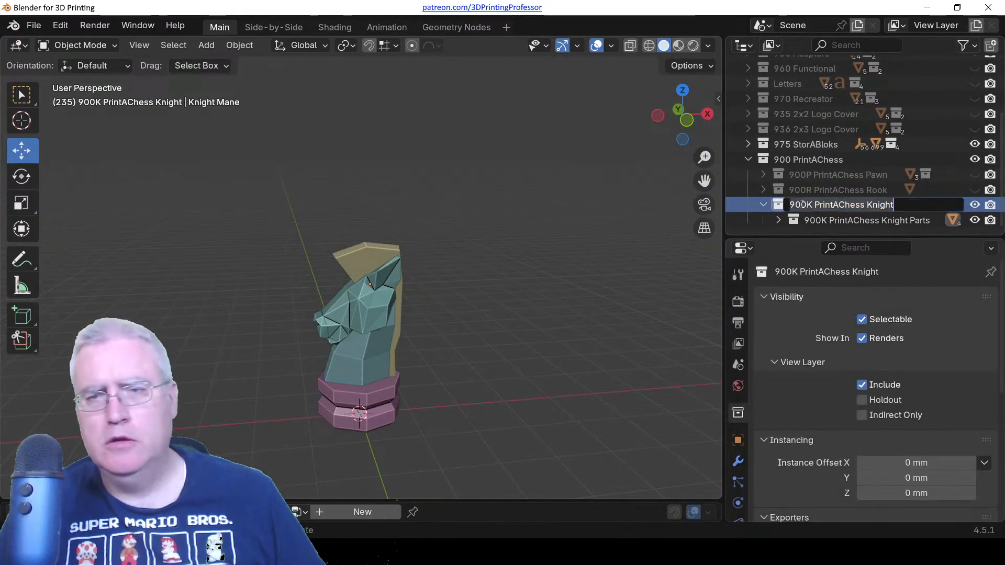
Add a single-vert Object Origin Only mesh to the 900K PrintAChess Knight collection and rename it with the copied name, 900K PrintAChess Knight.
key("Return")
key("shift+a")
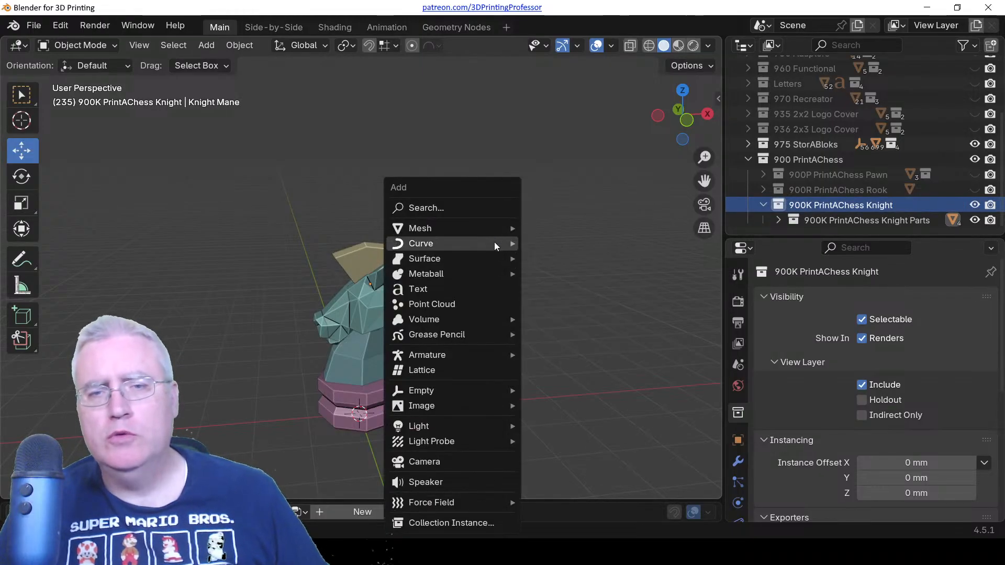
mouse_move(479, 227)
mouse_move(618, 405)
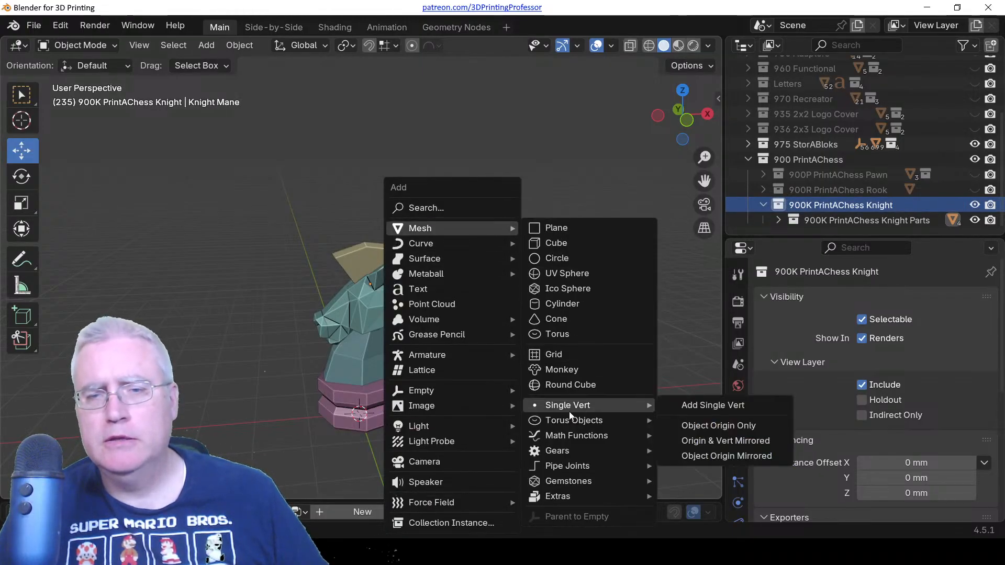
left_click(701, 425)
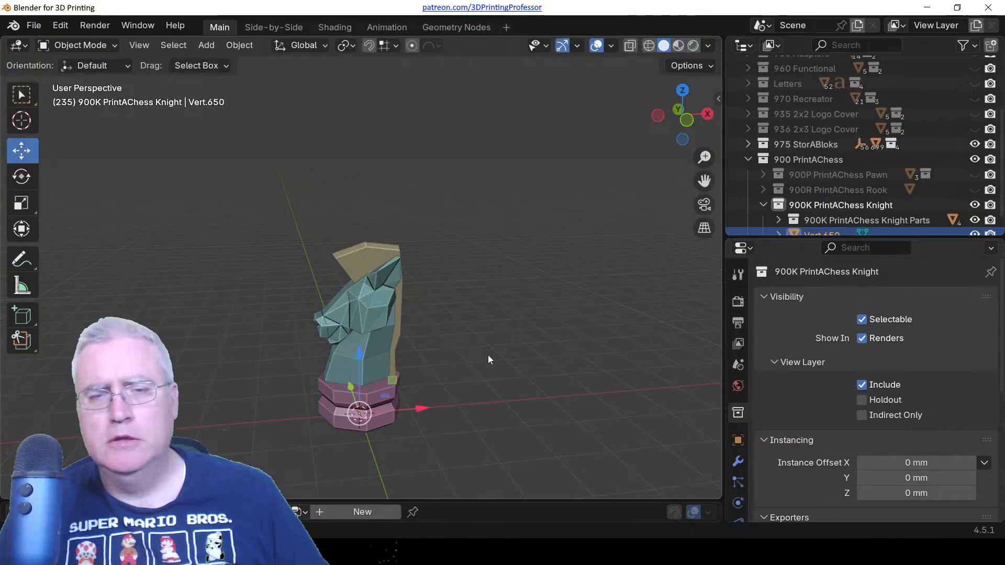
left_click(737, 460)
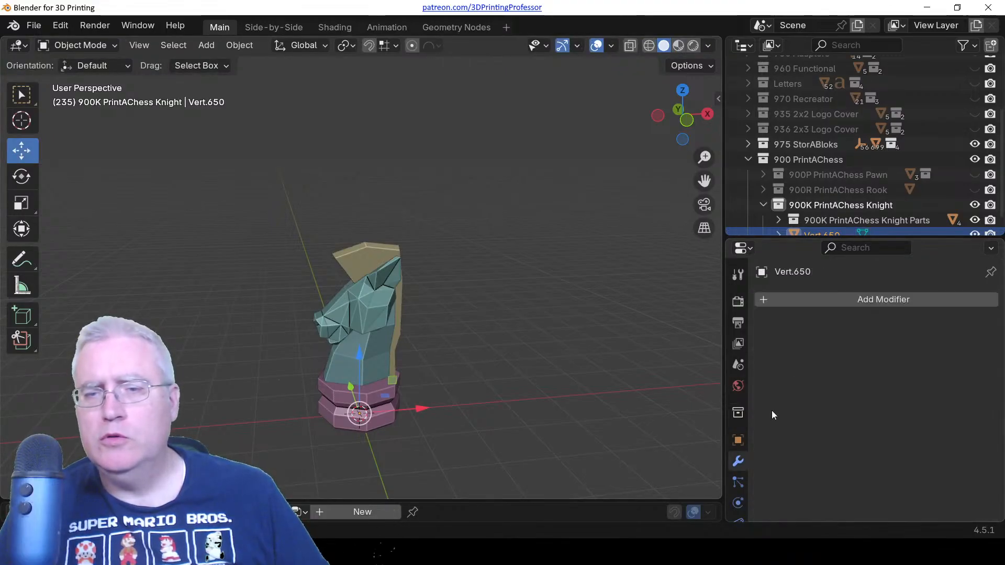
left_click(769, 300)
key("F2")
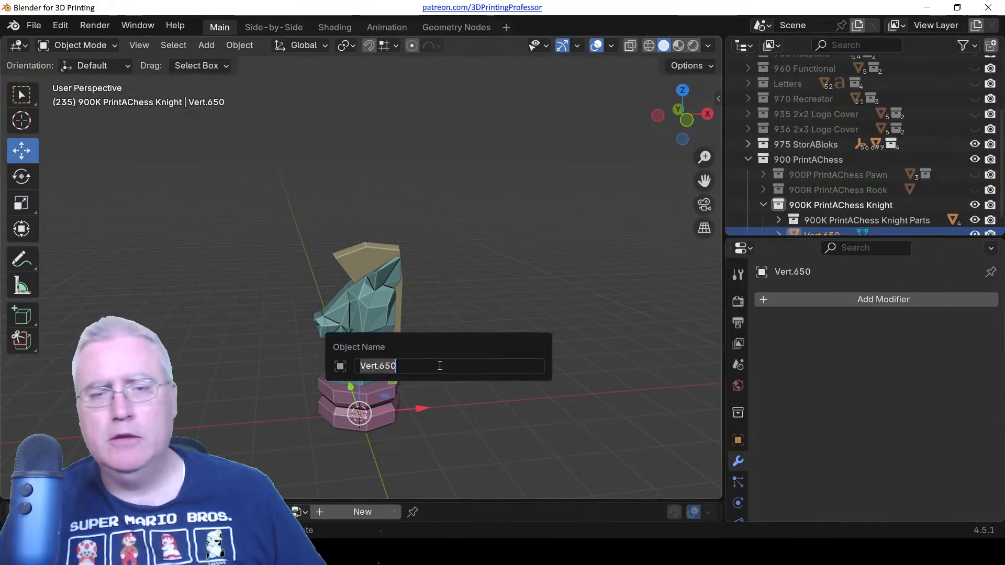
key("ctrl+v")
key("Return")
Add a Boolean Union modifier with the 900K PrintAChess Knight Parts collection as its operand, and isolate the combined knight in local view.
left_click(778, 296)
mouse_move(777, 296)
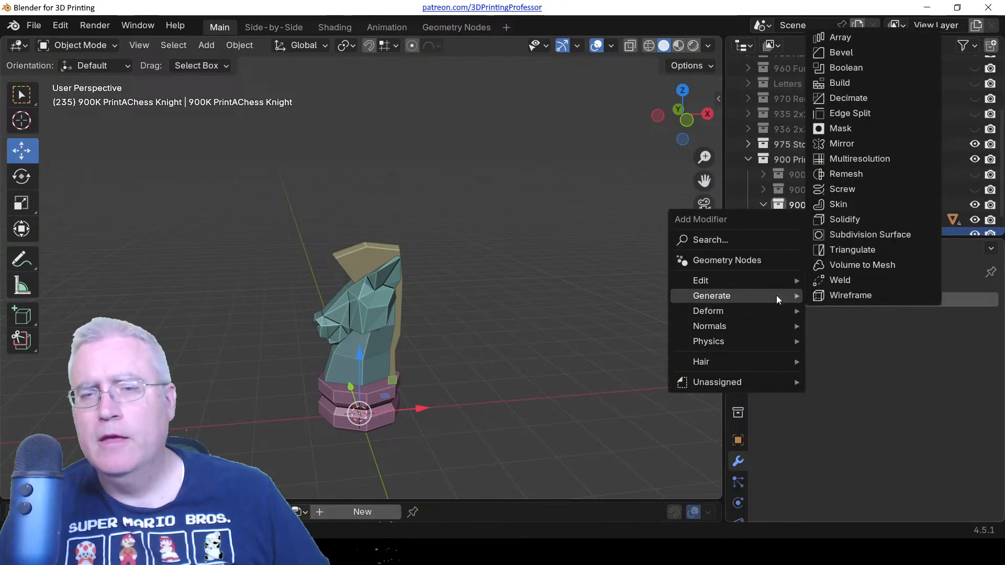
left_click(856, 69)
left_click(902, 401)
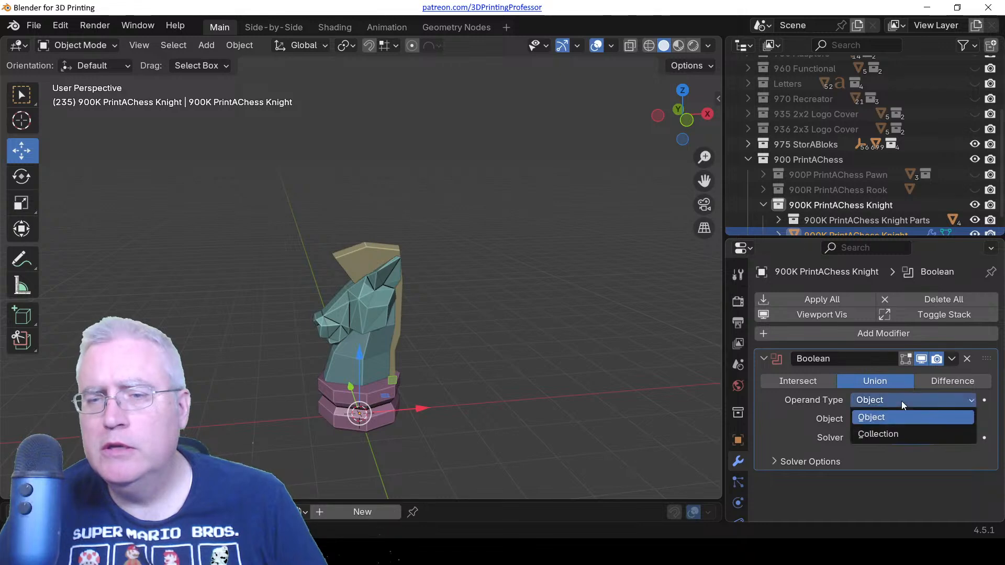
left_click(881, 440)
left_click(910, 419)
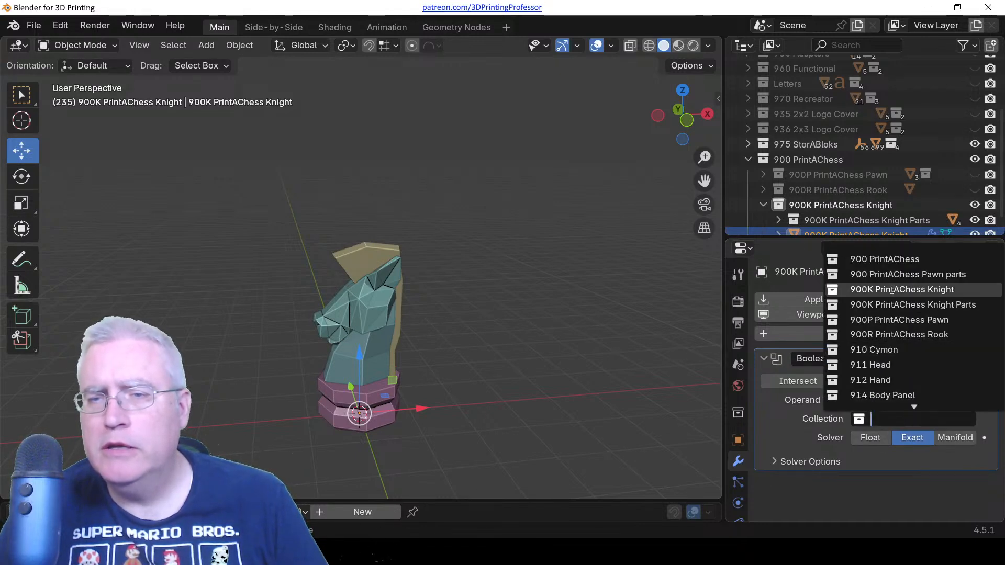
left_click(900, 305)
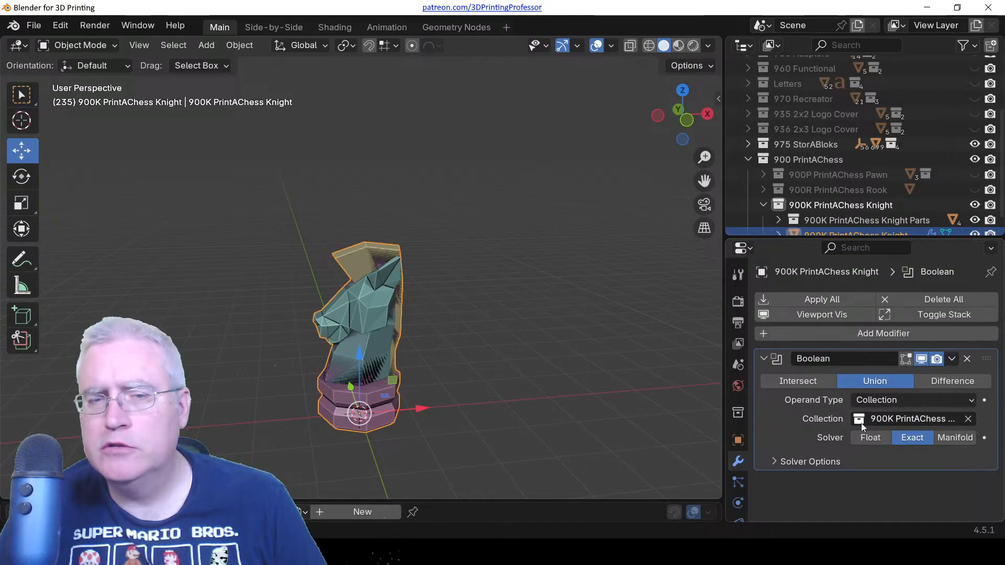
key("KP_Divide")
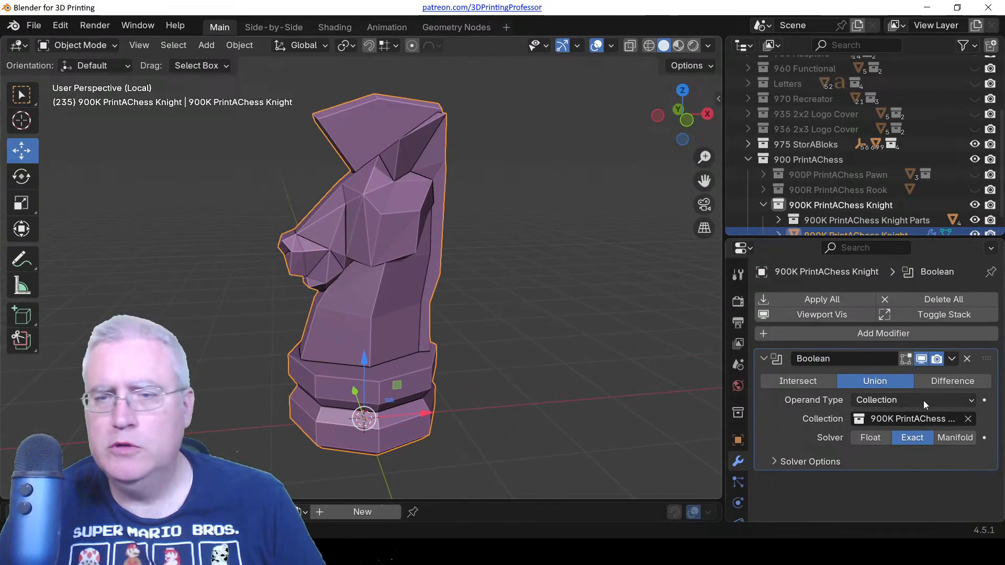
Add a second Boolean modifier set to Difference with 000 ConnectorNeg as its object, and check the combined knight from several sides.
left_click(863, 333)
mouse_move(820, 338)
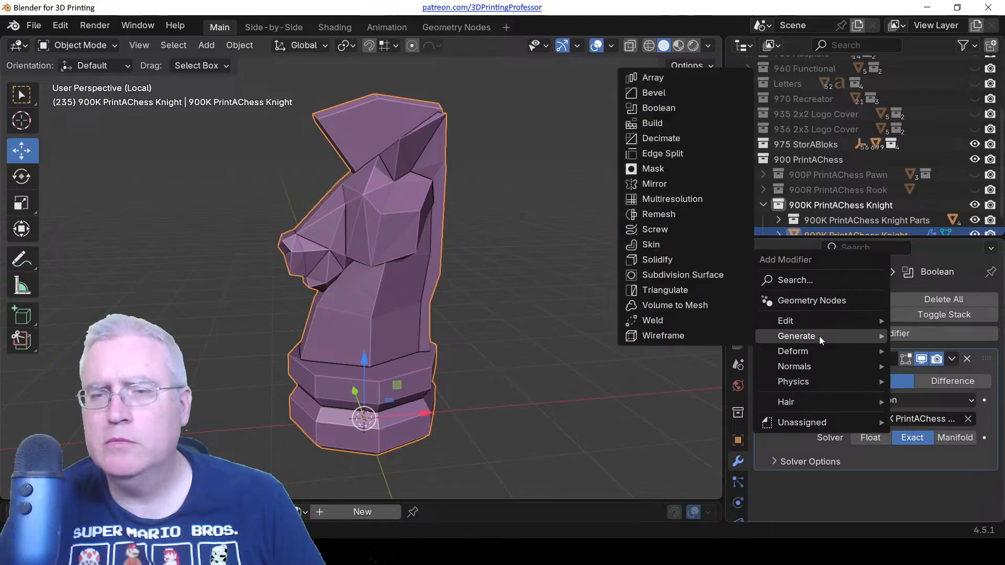
left_click(655, 108)
scroll(838, 461, "down", 3)
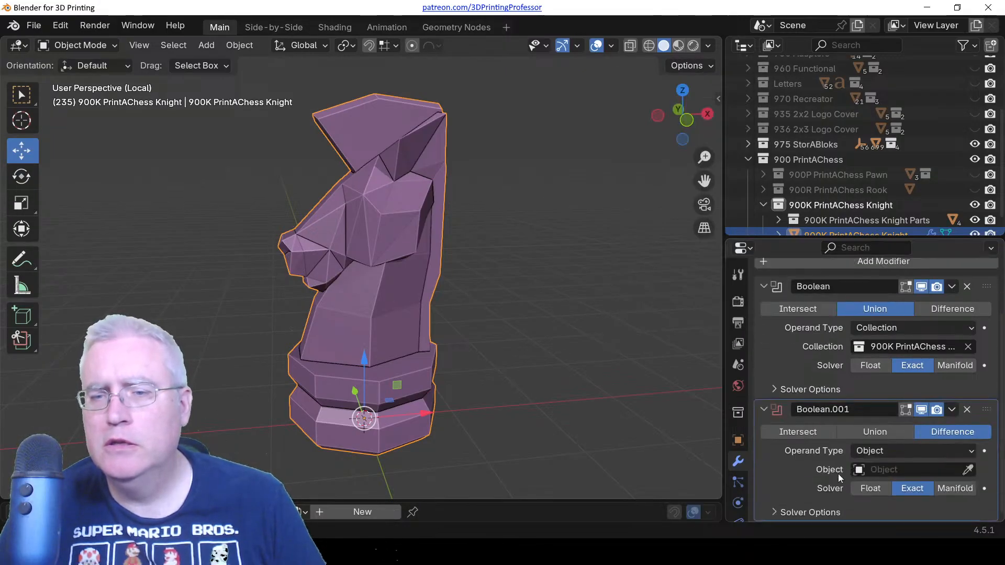
left_click(936, 470)
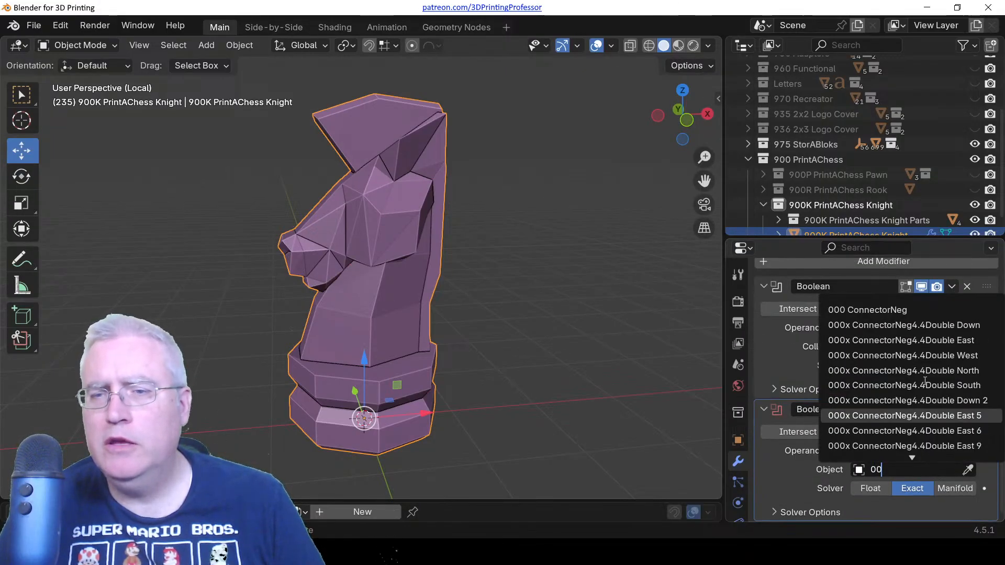
left_click(868, 310)
middle_click_drag(578, 449, 606, 353)
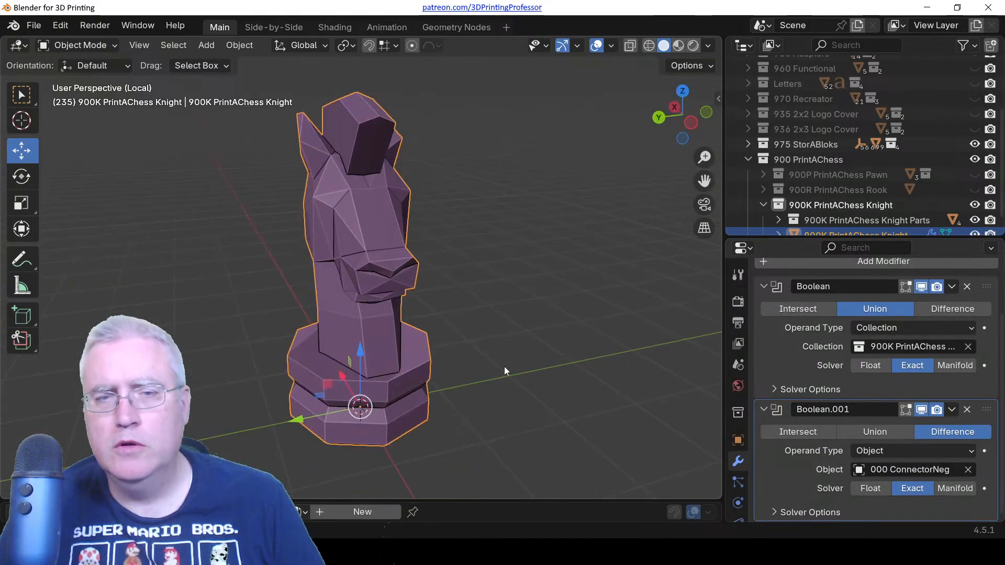
middle_click_drag(504, 368, 391, 357)
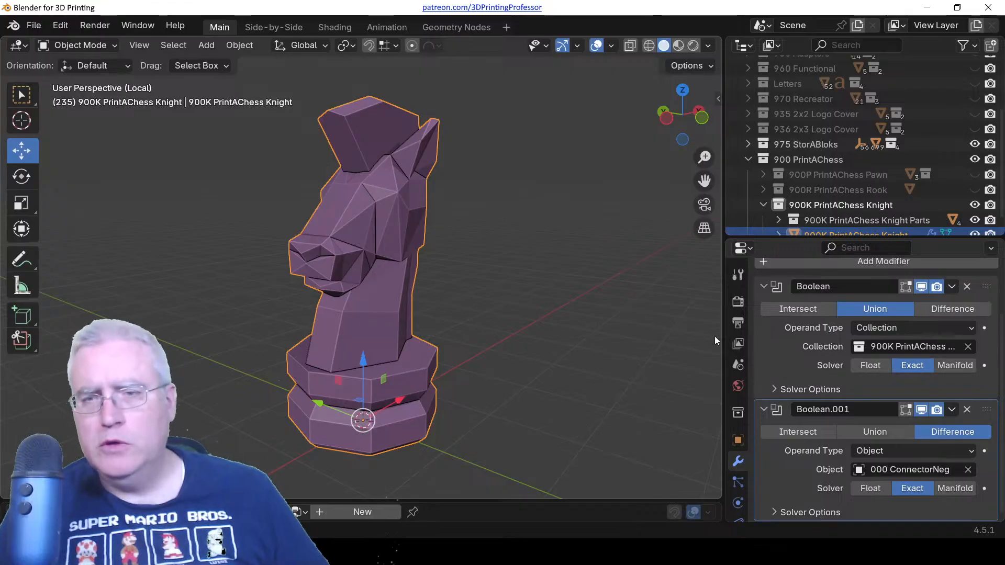
Hide all of the combined knight's modifiers in the viewport and leave local view to show the separate parts.
scroll(813, 343, "up", 3)
left_click(820, 314)
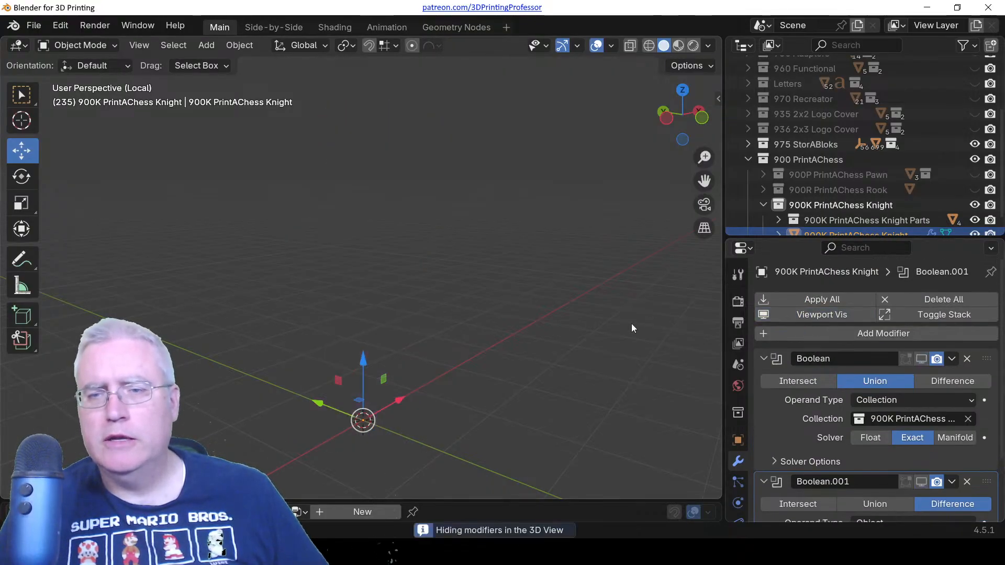
key("KP_Divide")
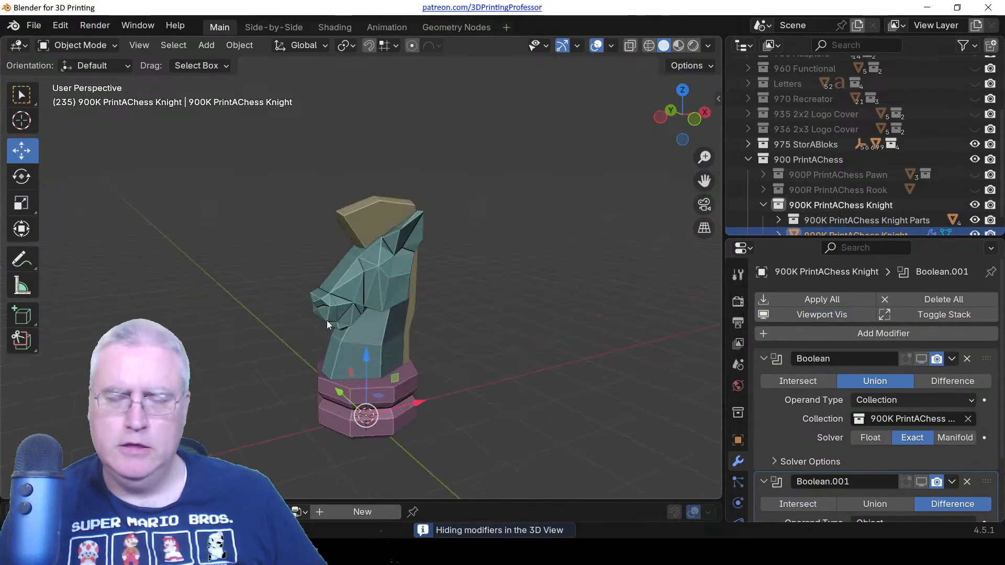
Edit the knight's base in front view and extrude its top face 3 mm upward.
scroll(322, 323, "down", 1)
scroll(343, 416, "up", 4)
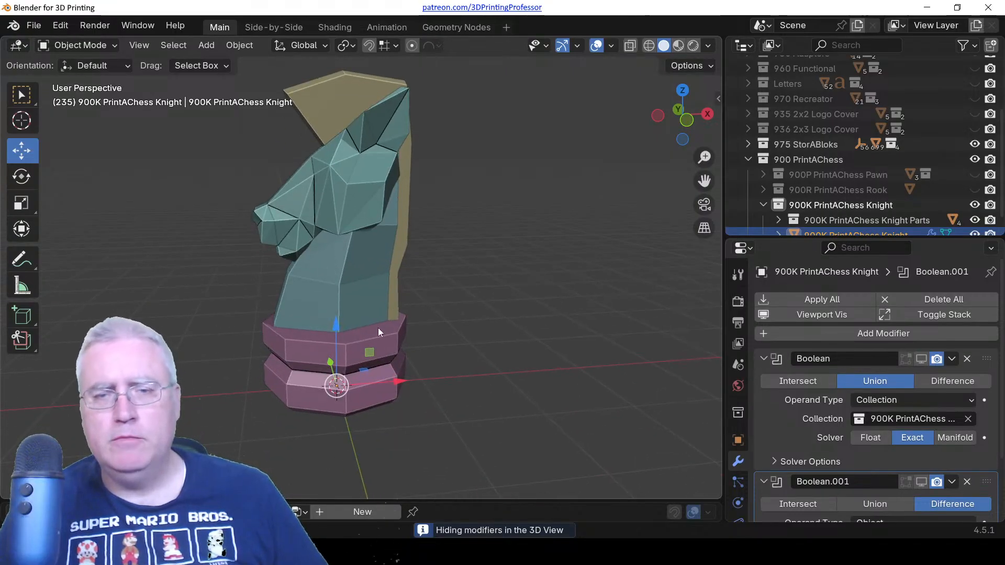
left_click(378, 328)
key("Tab")
scroll(359, 353, "up", 2)
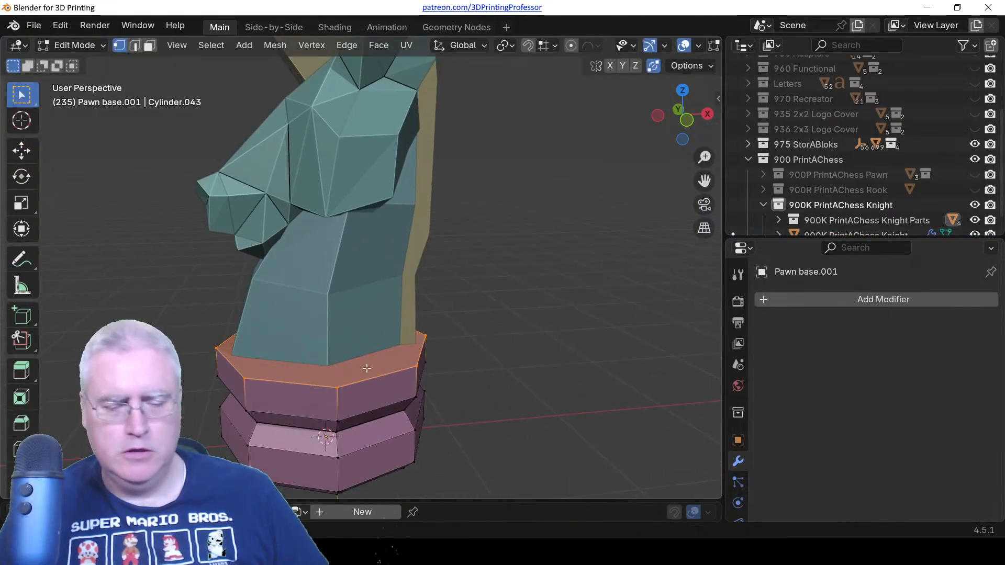
key("KP_1")
key("g")
key("z")
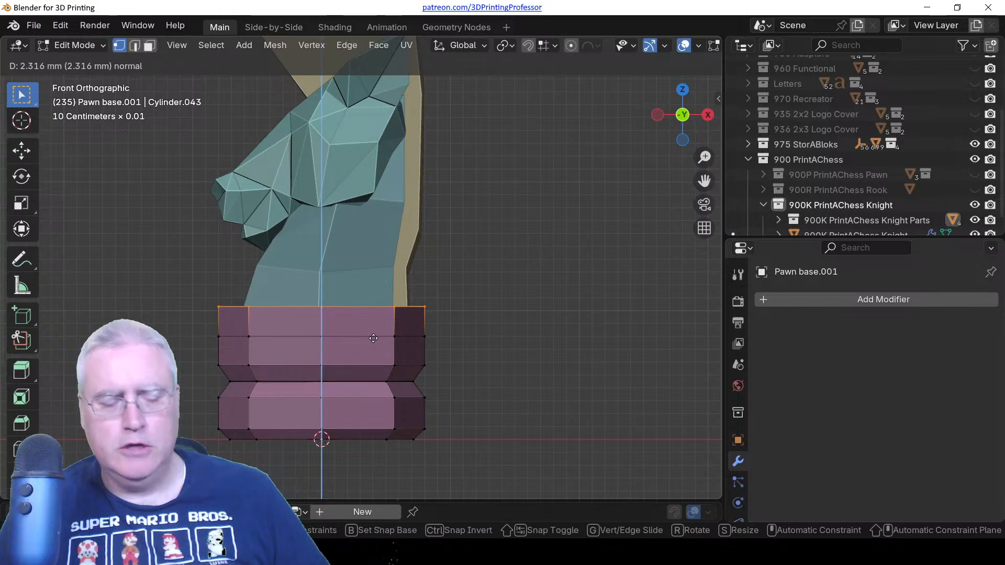
key("ctrl")
left_click(383, 301)
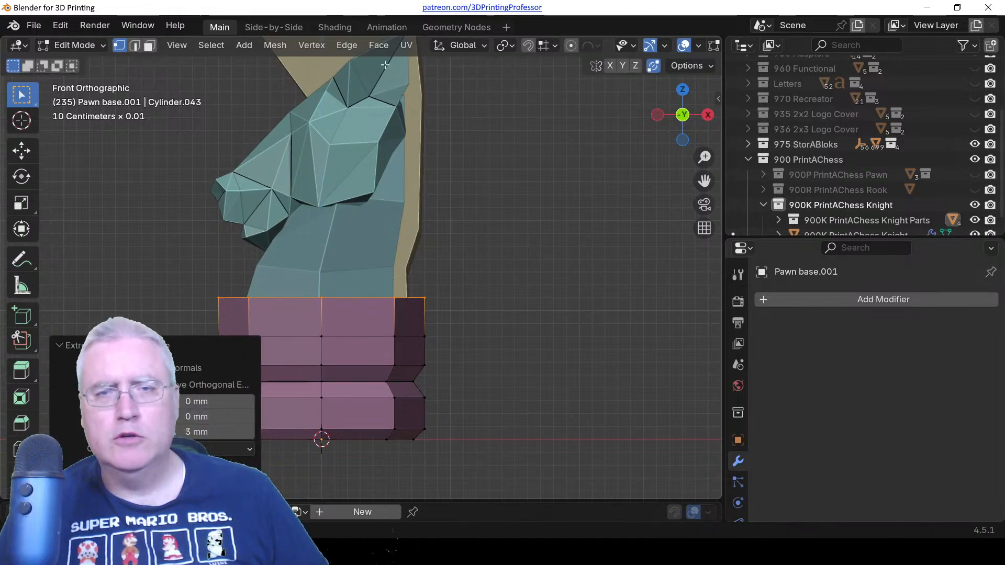
Scale the base's extruded top face to about 0.507 and, with snapping on, lower it 1 mm along Z.
key("s")
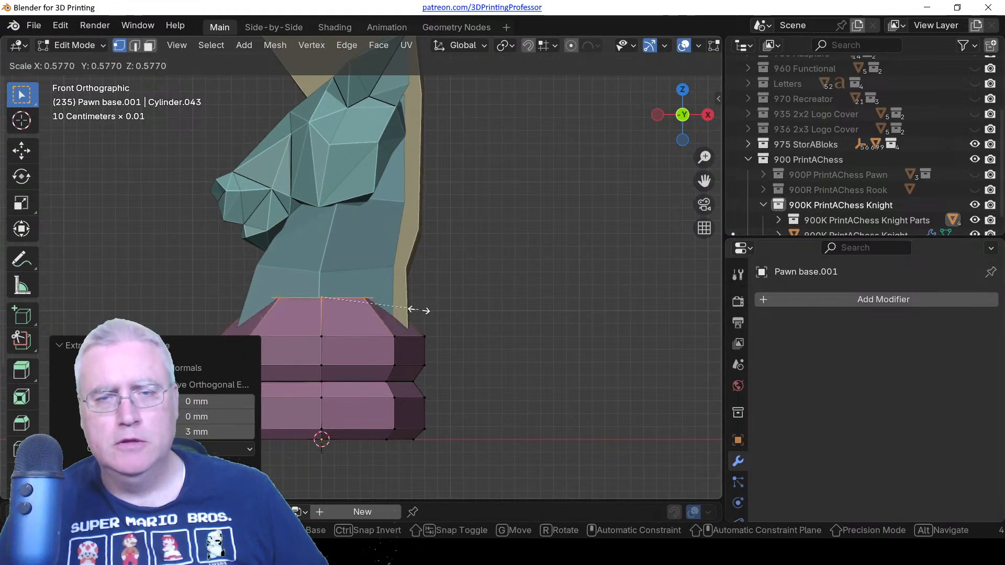
left_click(414, 311)
middle_click_drag(391, 311, 341, 323)
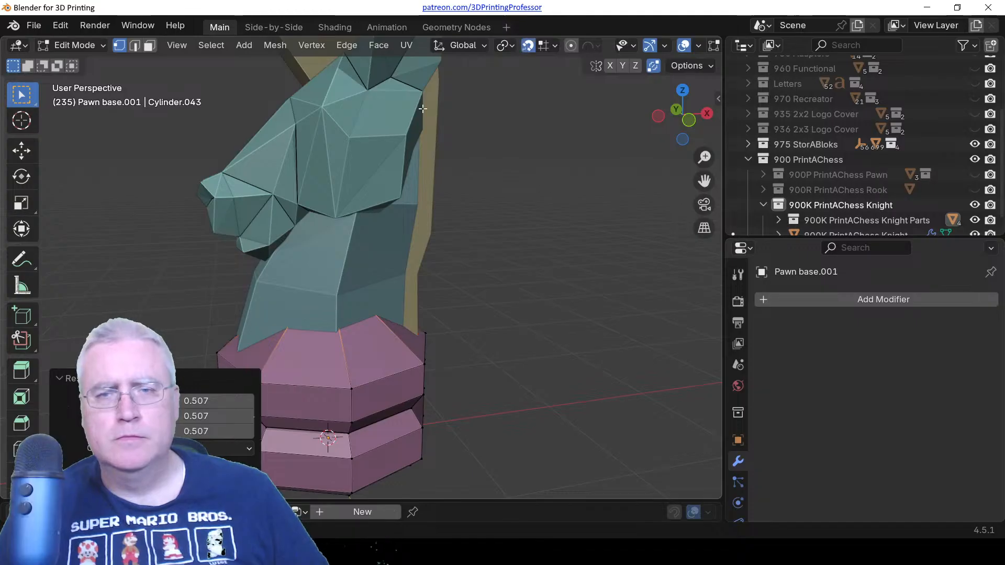
key("KP_1")
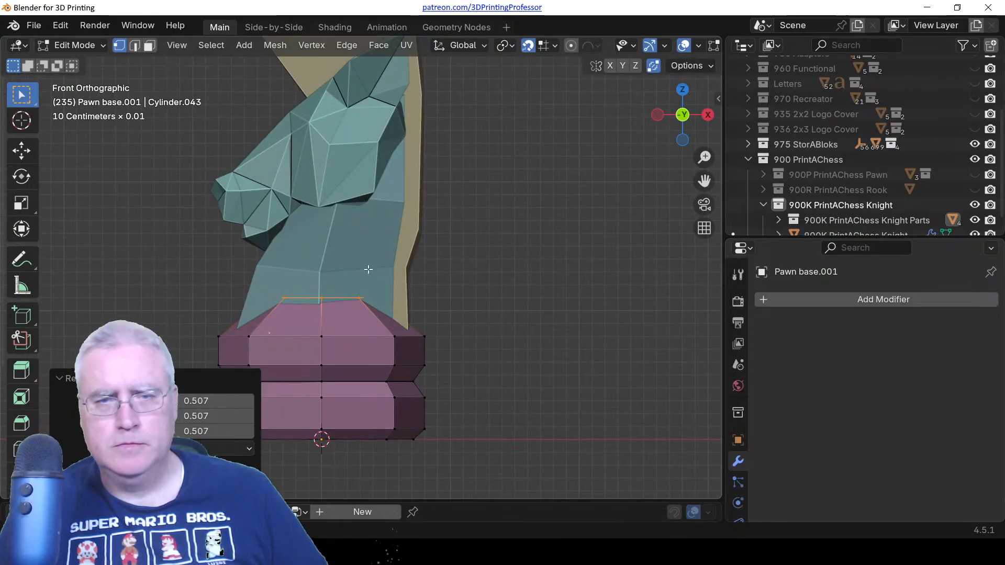
key("g")
key("z")
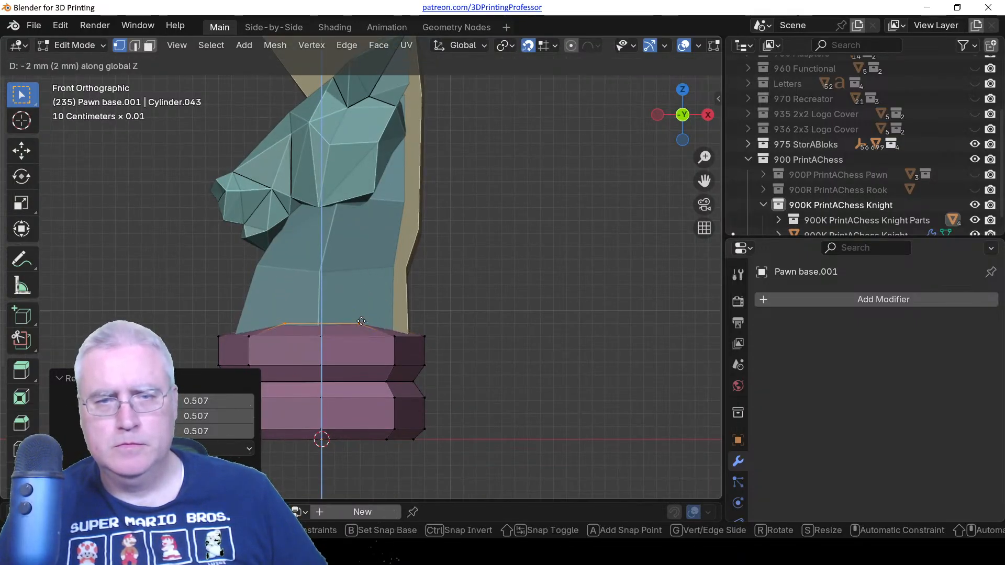
left_click(337, 309)
Return the base to Object Mode and inspect its sloped top from around the knight.
mouse_move(338, 309)
middle_mouse_down()
mouse_move(286, 290)
mouse_move(409, 308)
middle_mouse_up()
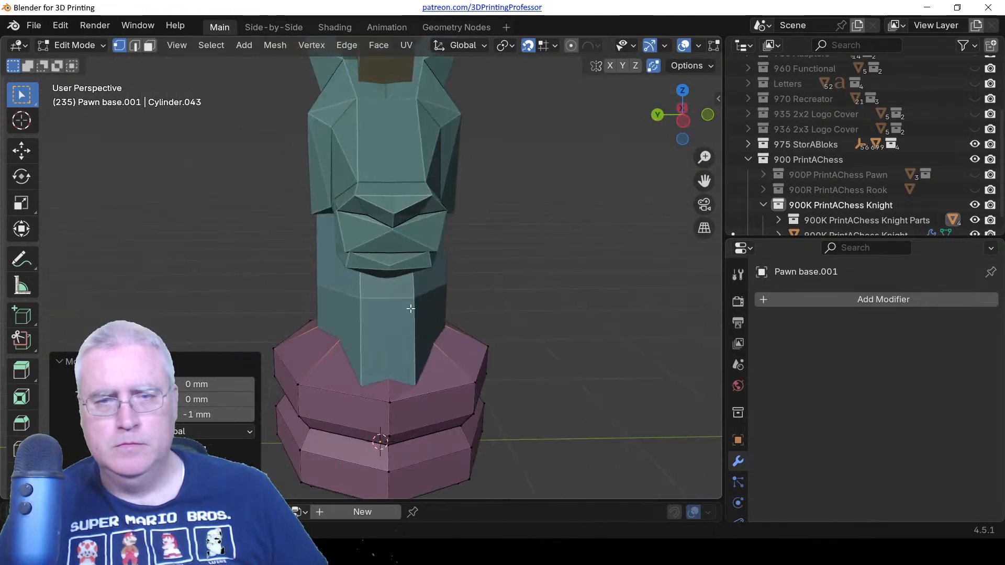
scroll(410, 310, "down", 2)
key("z")
left_click(528, 307)
scroll(475, 334, "down", 2)
middle_click_drag(475, 334, 306, 304)
key("Tab")
Reopen the base for mesh editing in front view and add one centred loop cut around its sloped top.
scroll(306, 304, "up", 3)
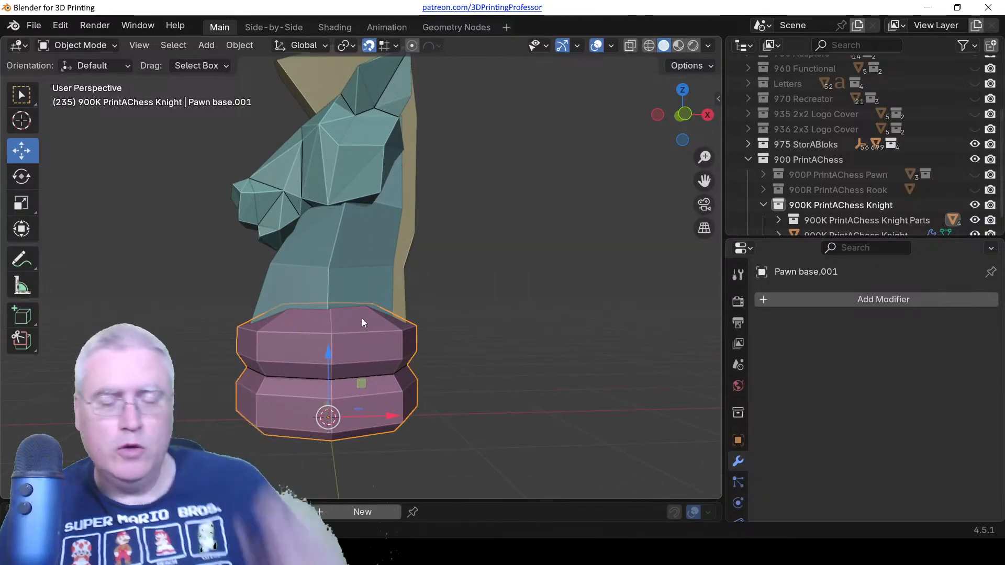
key("KP_1")
scroll(362, 318, "up", 2)
key("Tab")
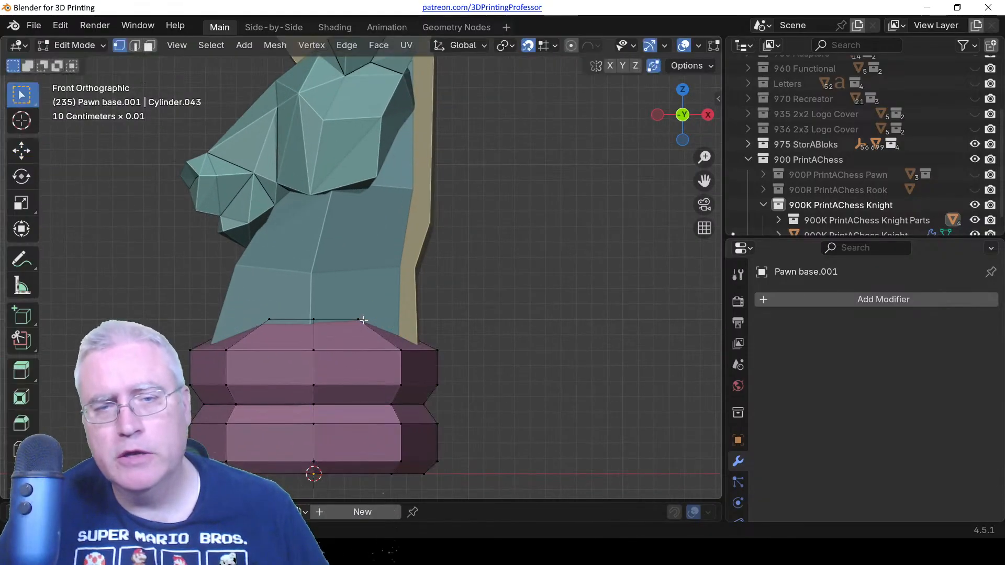
key("ctrl+r")
double_click(319, 343)
Switch to wireframe and lower the new loop 1 mm along Z, level with the base's upper rim.
key("z")
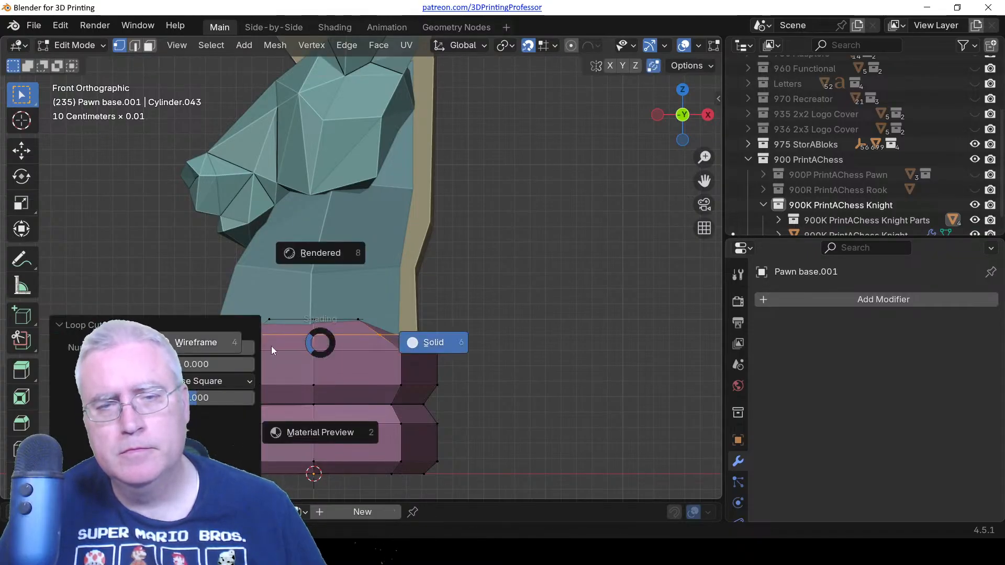
left_click(271, 347)
middle_click_drag(330, 347, 410, 241, "shift")
scroll(410, 240, "up", 2)
key("g")
key("z")
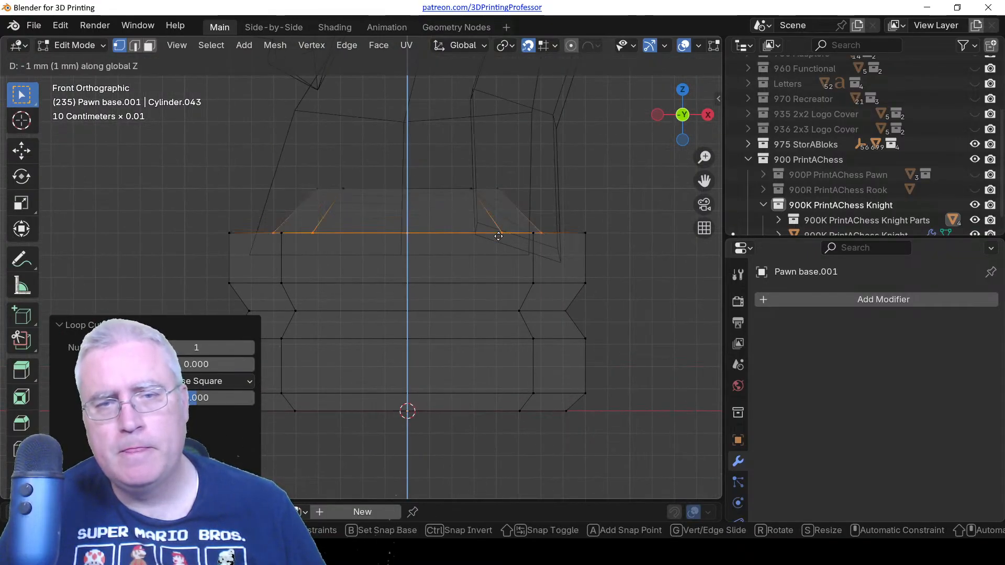
key("Return")
Scale the lowered loop outward to about 1.132 in front view, widening the inner ring of the base's top.
middle_click_drag(499, 237, 347, 318)
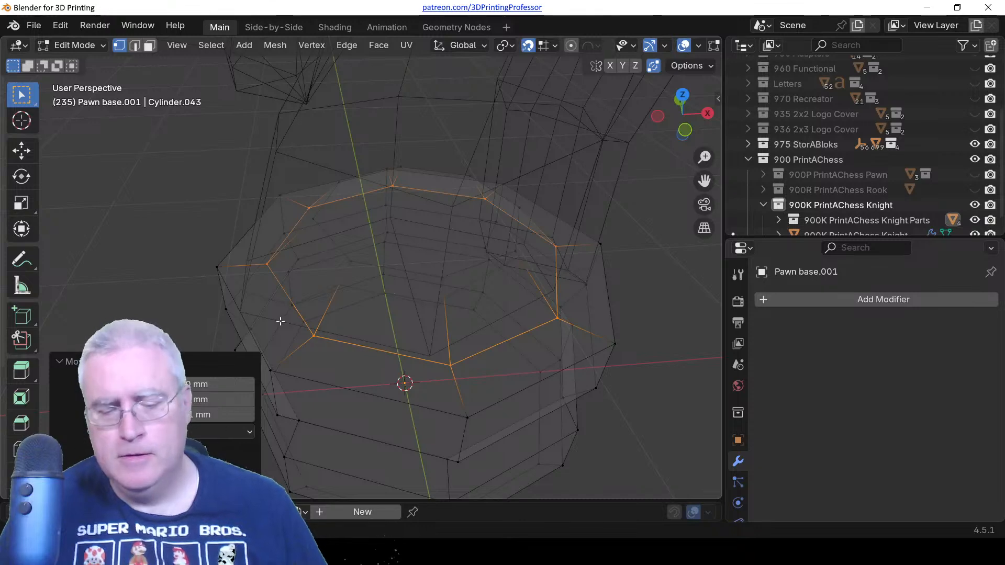
key("KP_1")
middle_click_drag(449, 254, 300, 287, "shift")
scroll(309, 286, "up", 1)
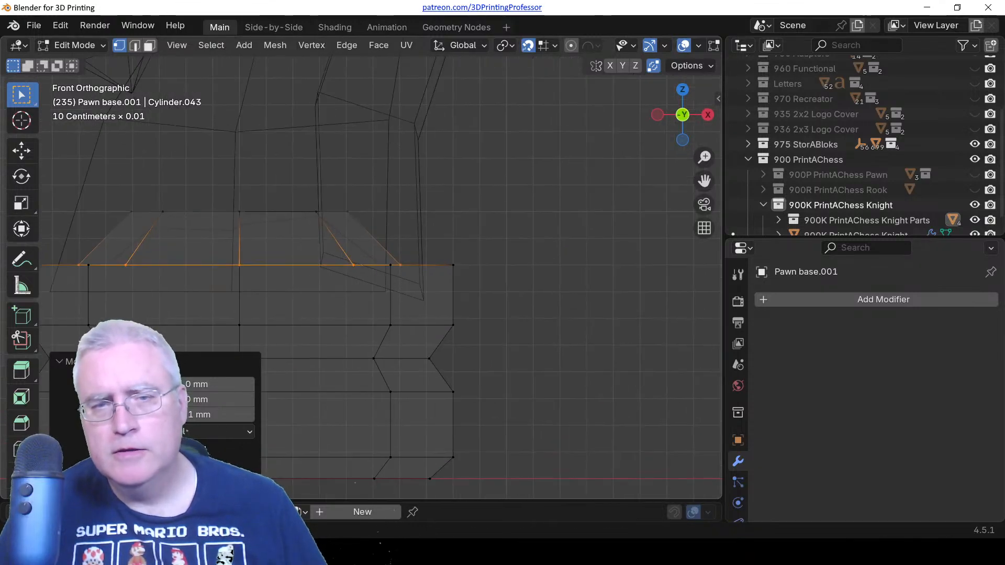
key("s")
left_click(421, 296)
Restore solid shading, return the base to Object Mode, and inspect the knight on its reshaped base.
scroll(372, 291, "down", 2)
key("z")
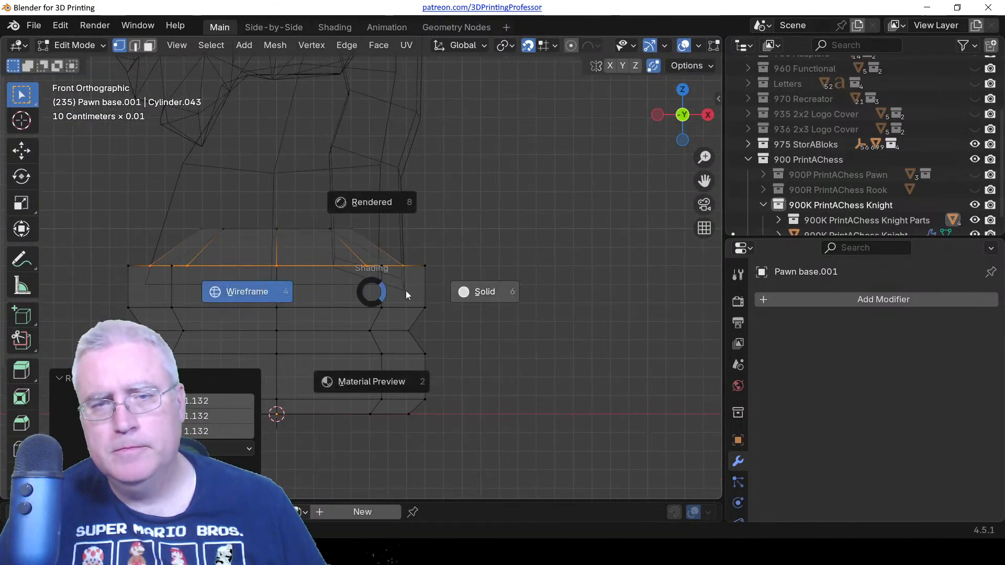
left_click(413, 292)
scroll(350, 274, "down", 3)
middle_click_drag(288, 260, 357, 290)
key("Tab")
scroll(357, 291, "down", 2)
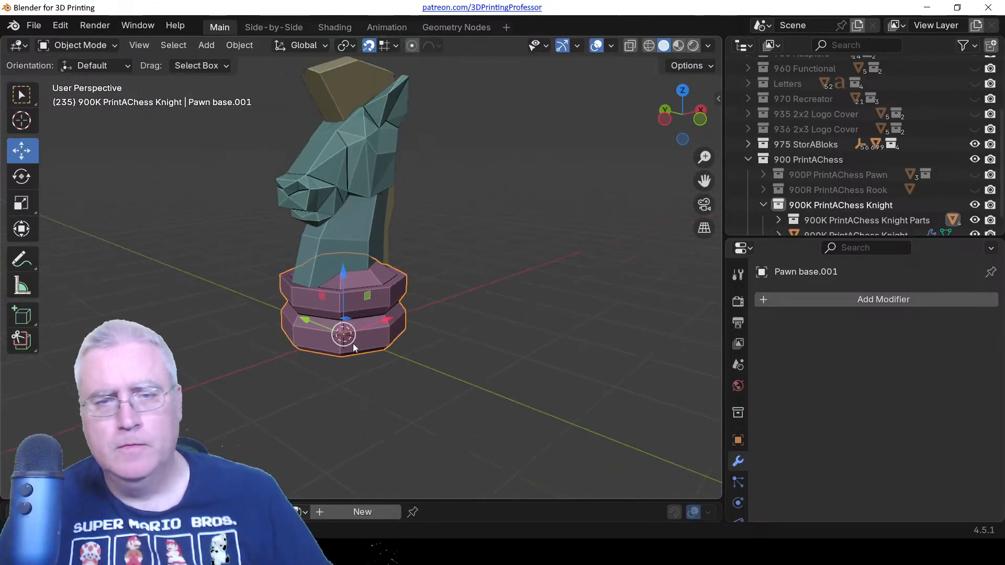
middle_click_drag(349, 341, 379, 329)
key("KP_1")
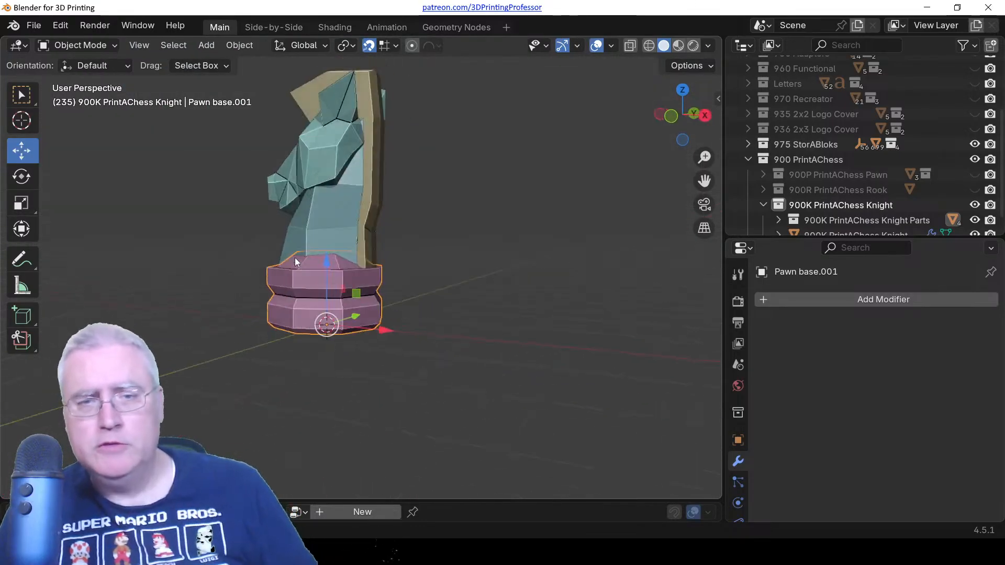
Raise the base mesh's topmost ring 3 mm along Z in front view, and check the taller collar in Object Mode.
key("KP_1")
key("z")
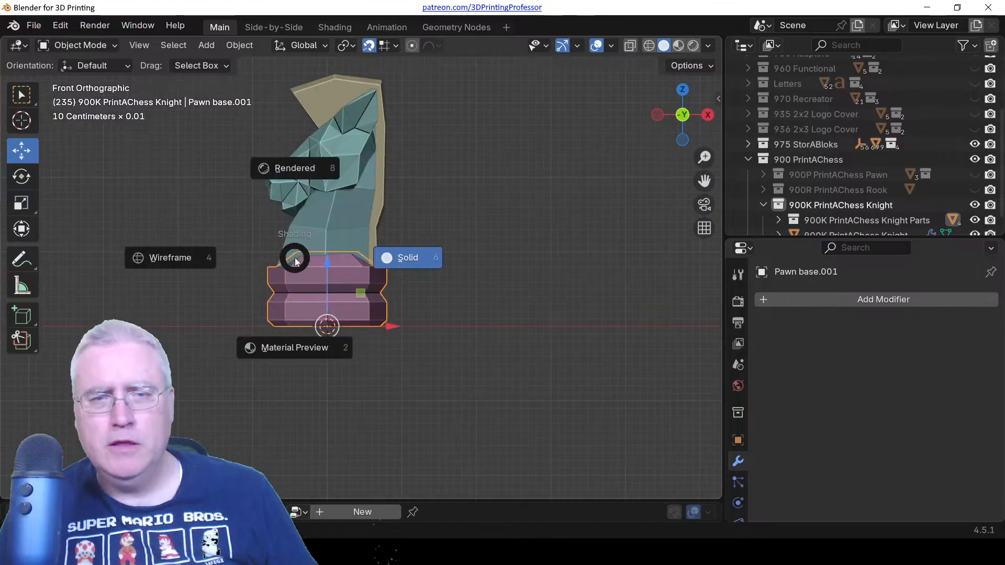
left_click(278, 251)
scroll(318, 249, "up", 3)
key("Tab")
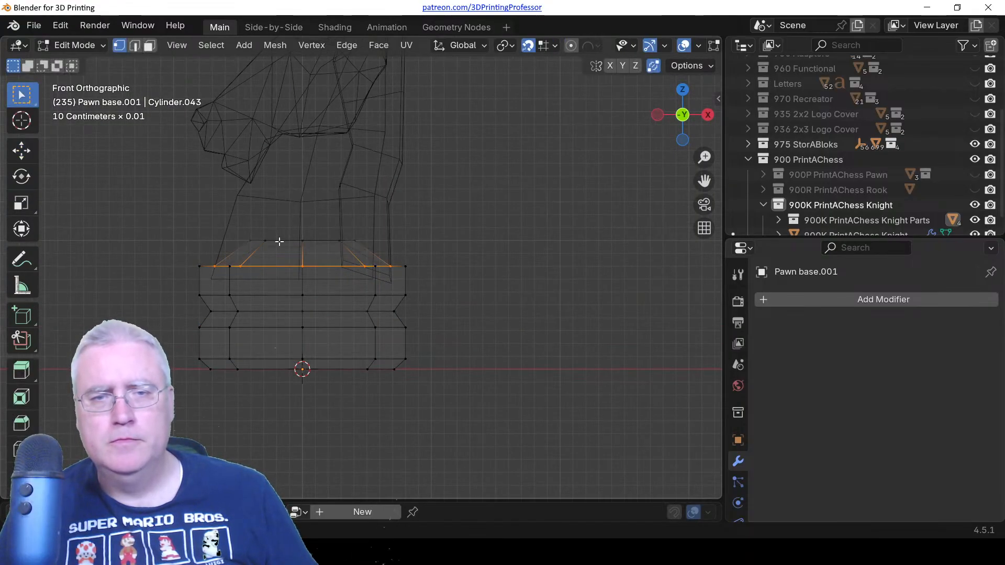
key("z")
left_click(490, 243)
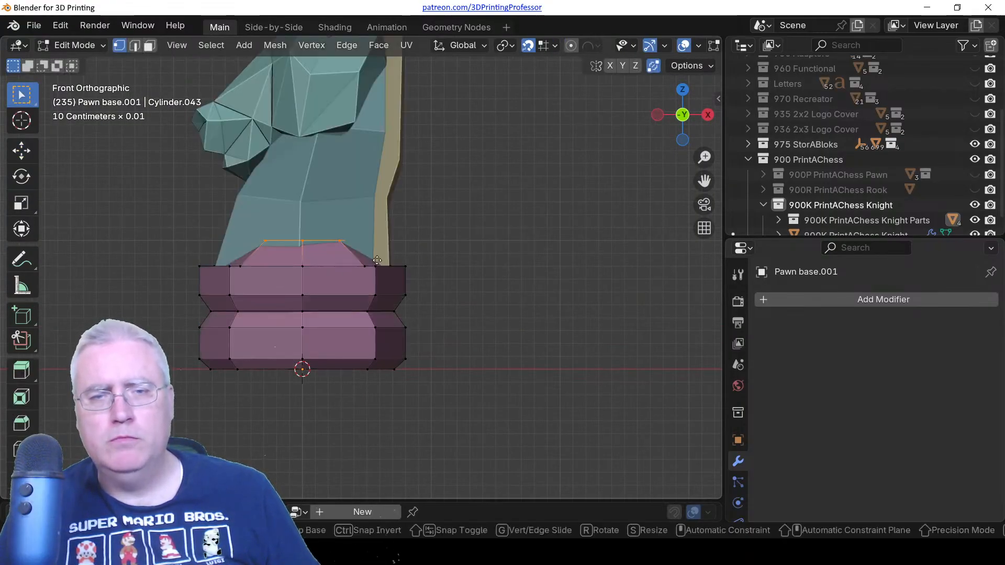
key("g")
key("z")
left_click(382, 203)
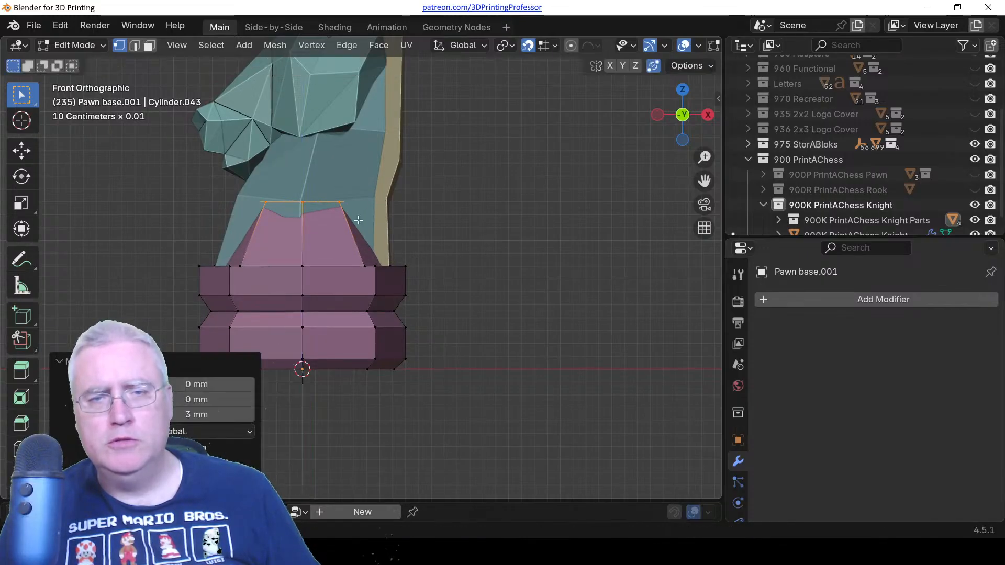
key("Tab")
middle_click_drag(382, 203, 430, 250)
scroll(409, 277, "down", 2)
key("Tab")
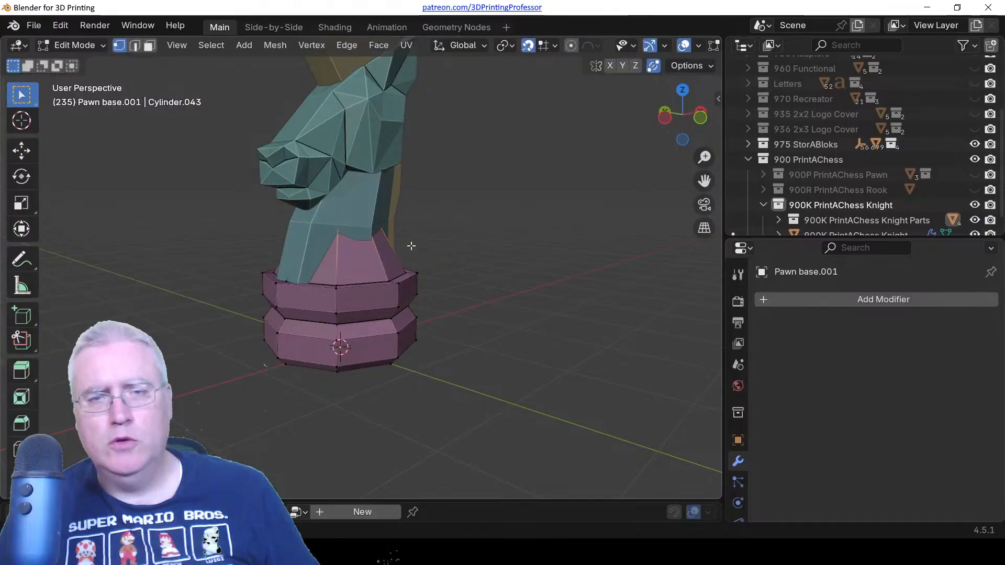
key("g")
key("z")
left_click(404, 212)
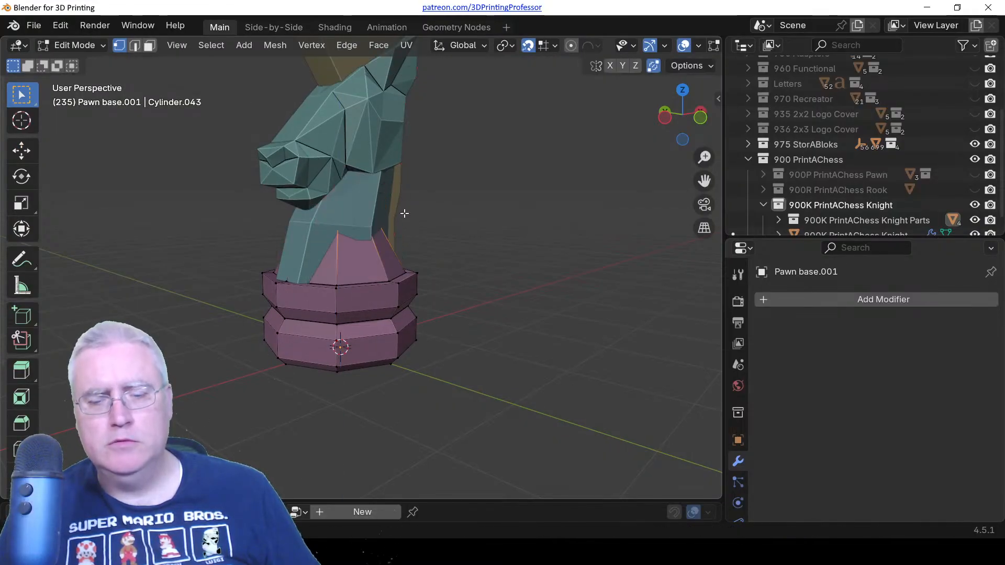
Lower the base's top ring slightly along Z in front view, return to Object Mode, and inspect the knight.
key("KP_3")
key("KP_1")
key("g")
key("z")
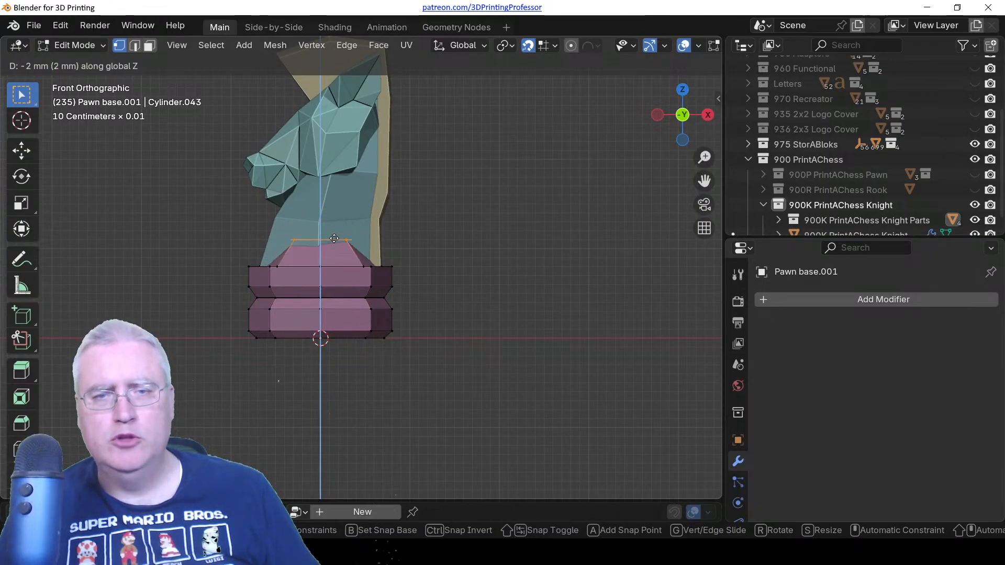
left_click(334, 234)
middle_click_drag(334, 234, 389, 309)
key("Tab")
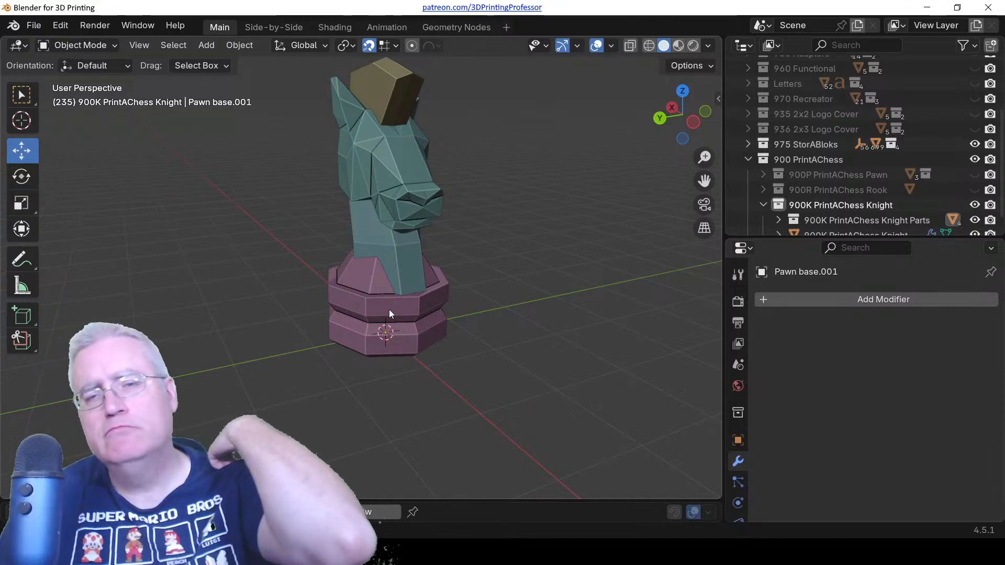
middle_click_drag(392, 307, 422, 284)
scroll(393, 344, "up", 4)
Show the knight from above in wireframe and select the horse head.
key("KP_7")
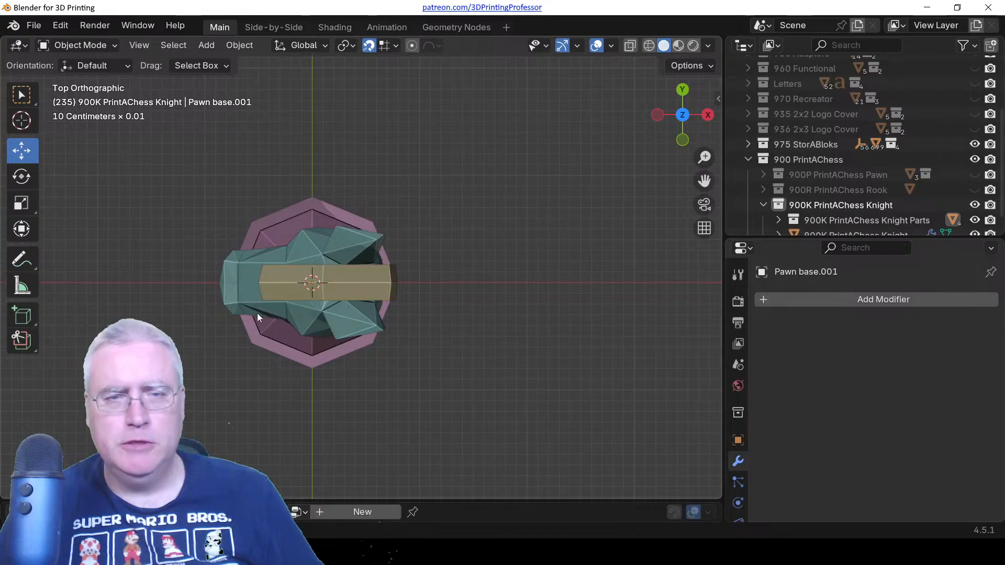
scroll(225, 341, "up", 2)
middle_click_drag(205, 345, 346, 316, "shift")
key("z")
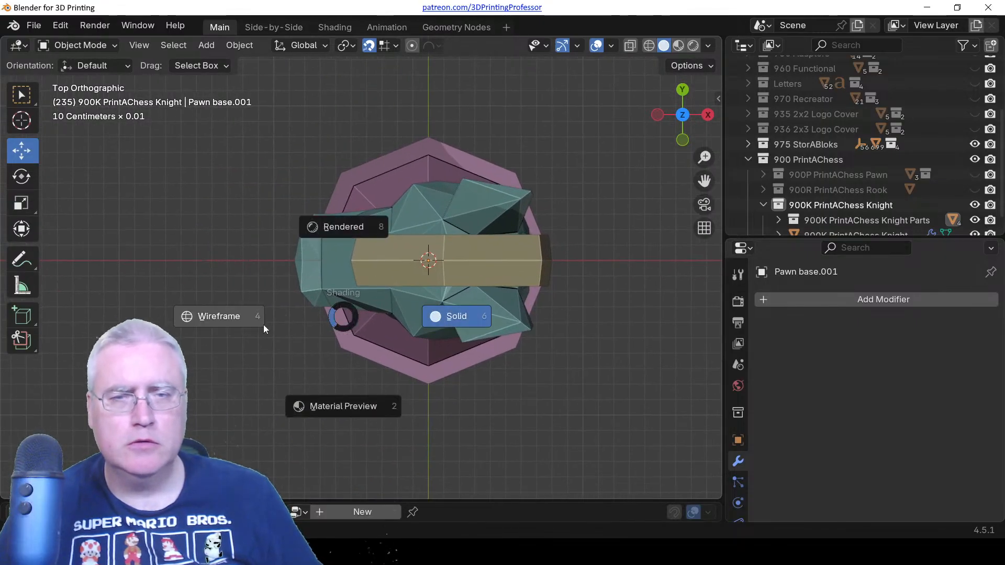
left_click(263, 325)
scroll(272, 282, "up", 2)
left_click(265, 266)
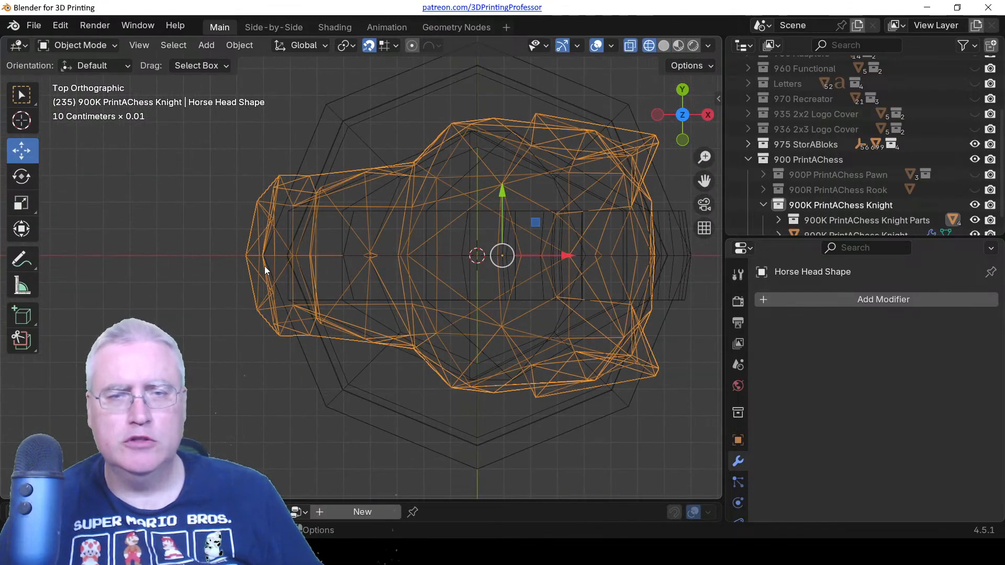
key("g")
key("x")
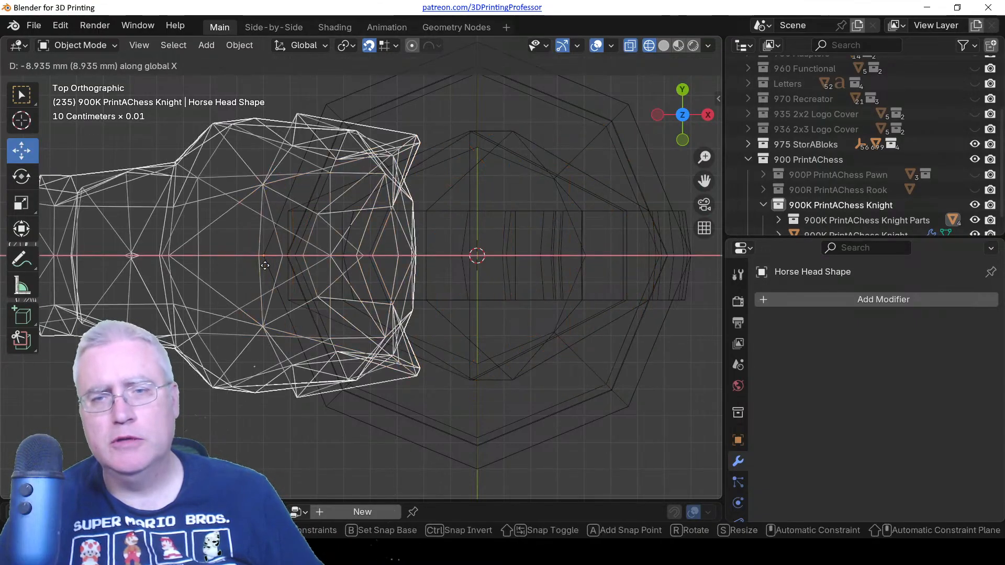
right_click(268, 264)
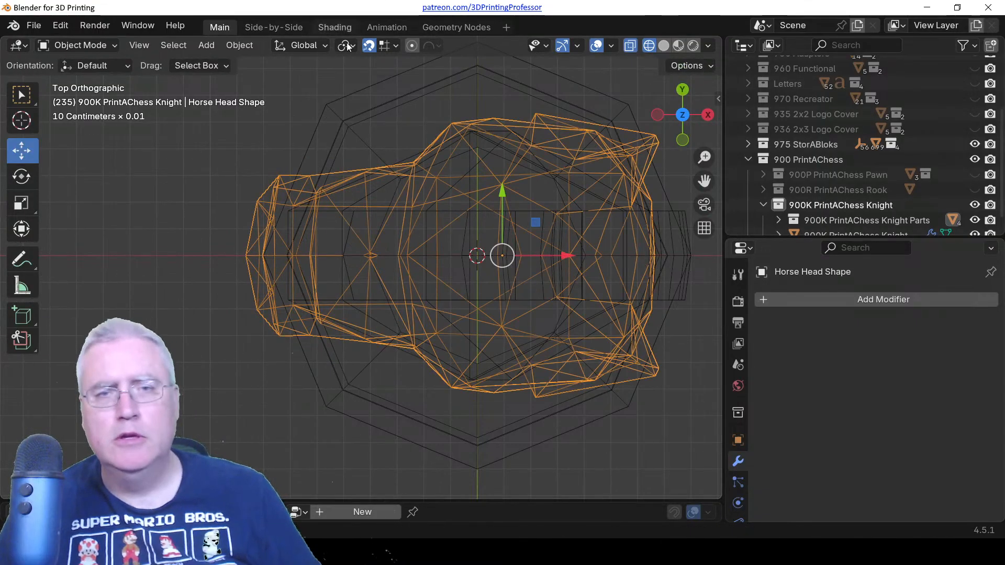
Turn off snapping, shift the horse head about 0.72 mm along positive X, and restore solid shading.
left_click(372, 47)
key("g")
key("x")
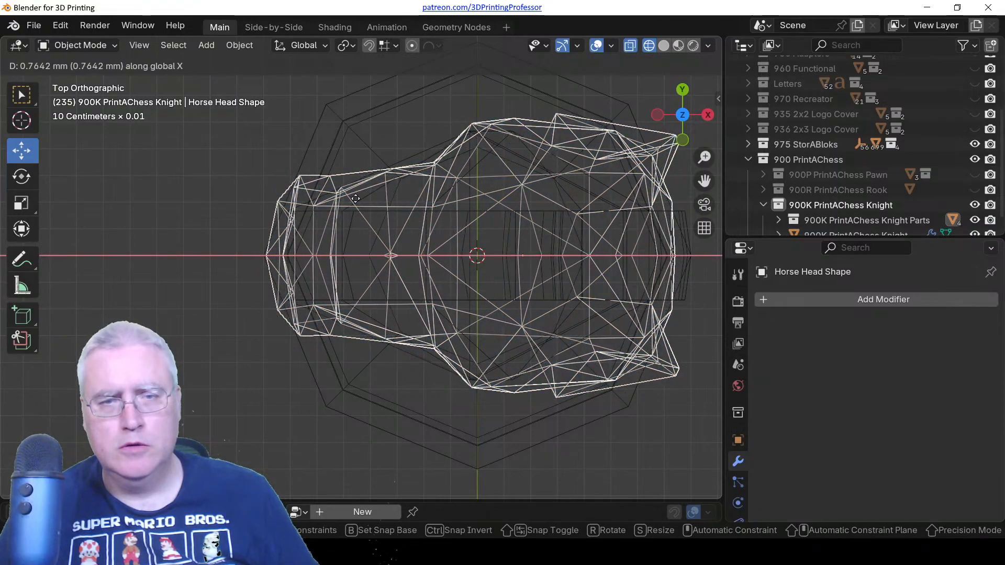
left_click(356, 199)
key("z")
left_click(411, 200)
scroll(485, 291, "down", 3)
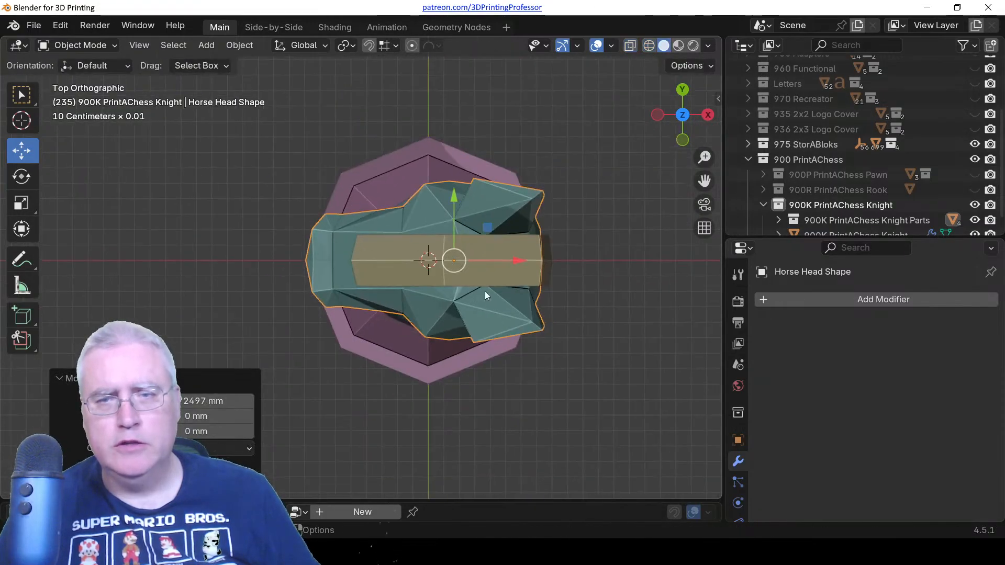
middle_click_drag(484, 291, 430, 244)
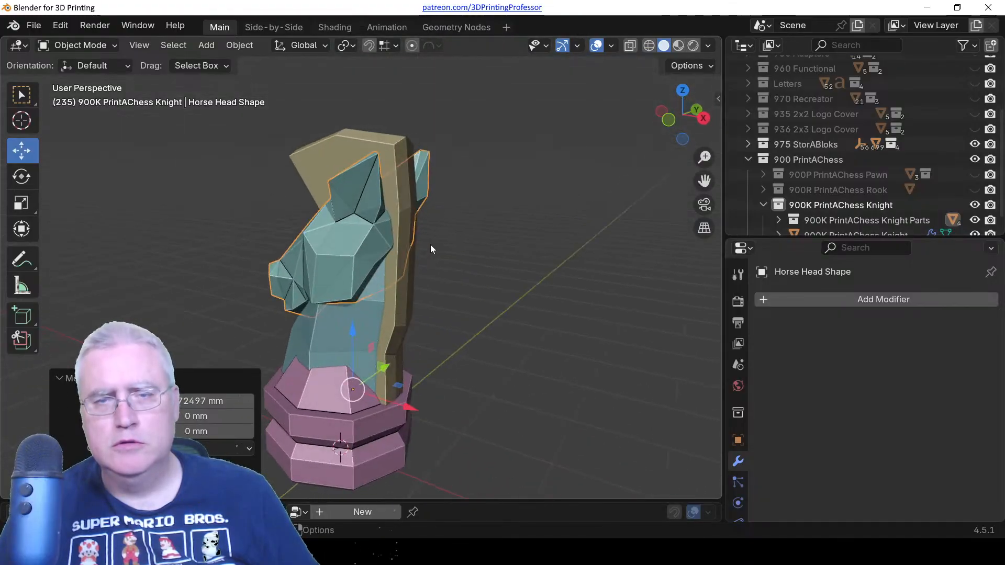
Examine the shifted head's alignment with the mane and base from above and from the front, and clear the selection.
key("KP_7")
scroll(520, 364, "up", 3)
middle_click_drag(525, 375, 404, 266, "shift")
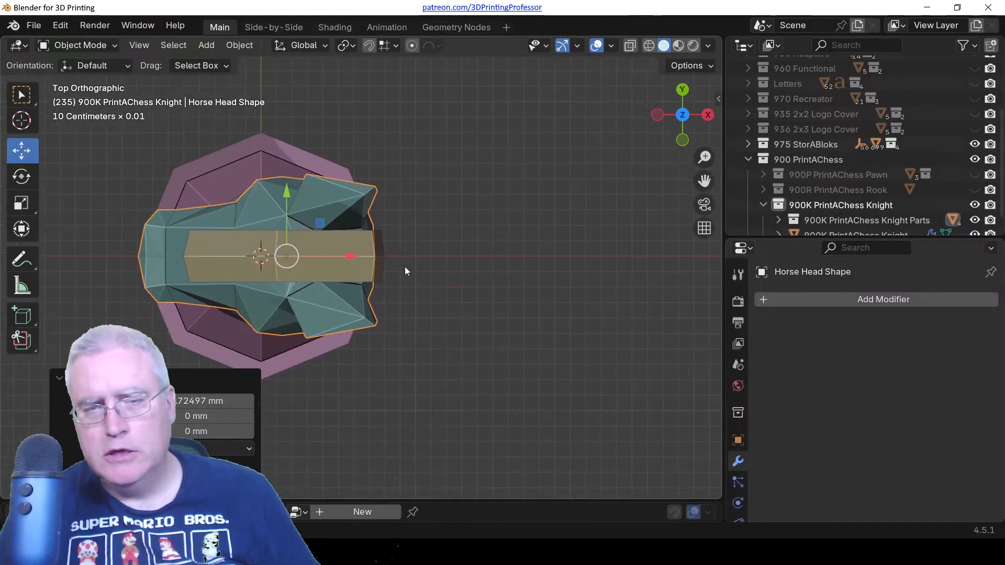
scroll(405, 266, "up", 3)
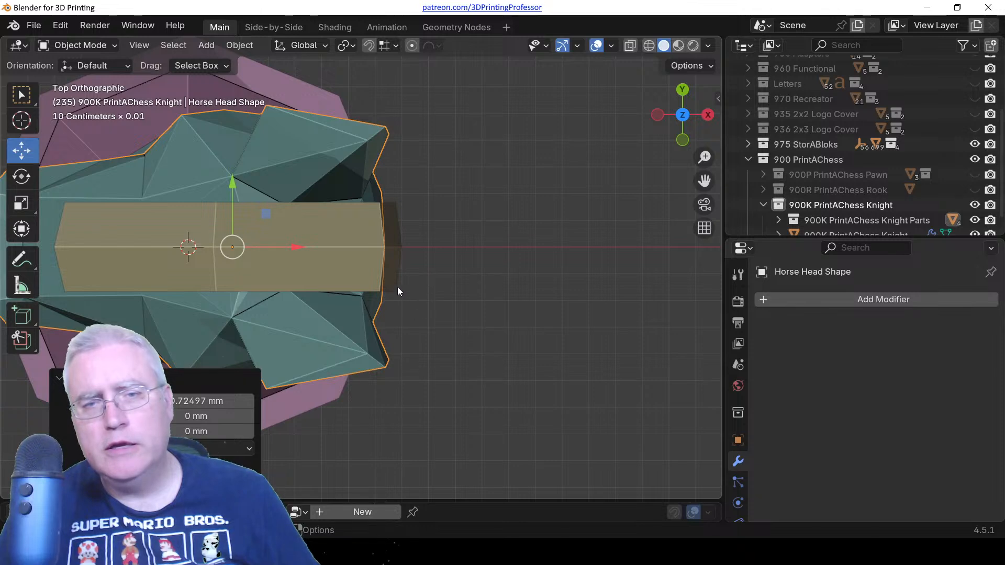
scroll(384, 372, "down", 4)
key("KP_1")
scroll(340, 315, "down", 2)
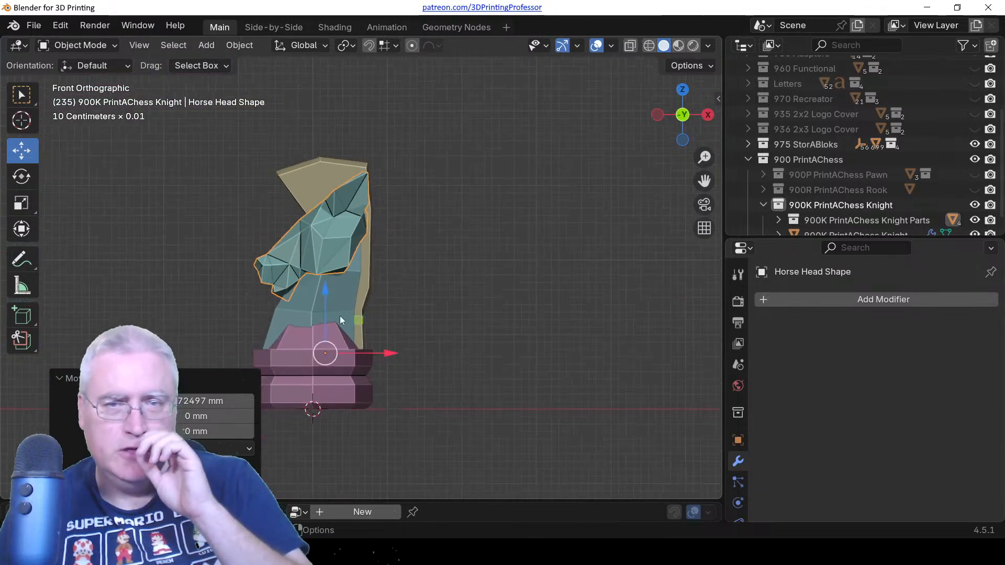
middle_click_drag(340, 316, 352, 299)
left_click(410, 325)
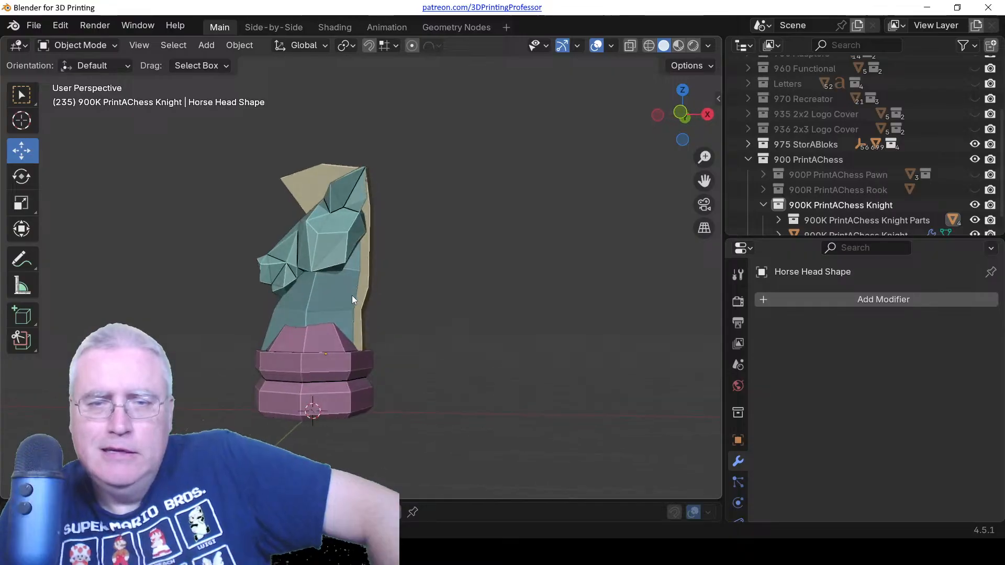
Open the neck mesh in front wireframe view and move the front vertices of its lower ring slightly inward.
scroll(309, 311, "up", 4)
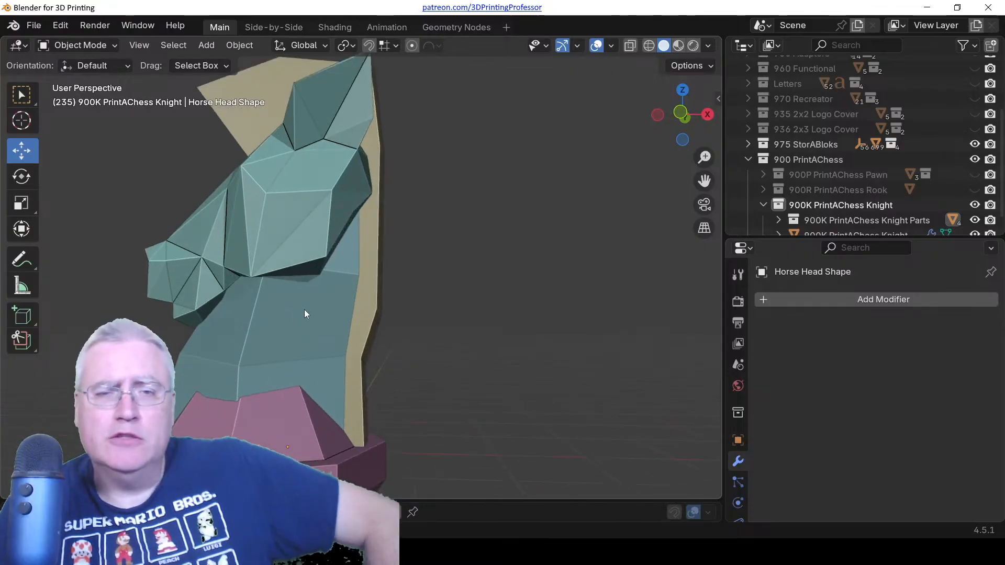
key("KP_5")
key("KP_1")
left_click(240, 357)
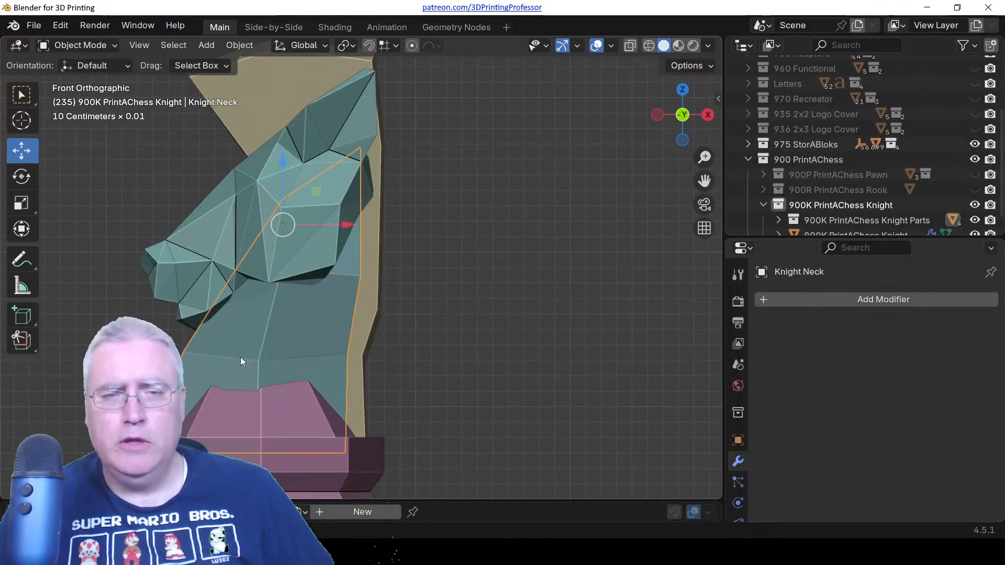
key("Tab")
key("z")
left_click(176, 349)
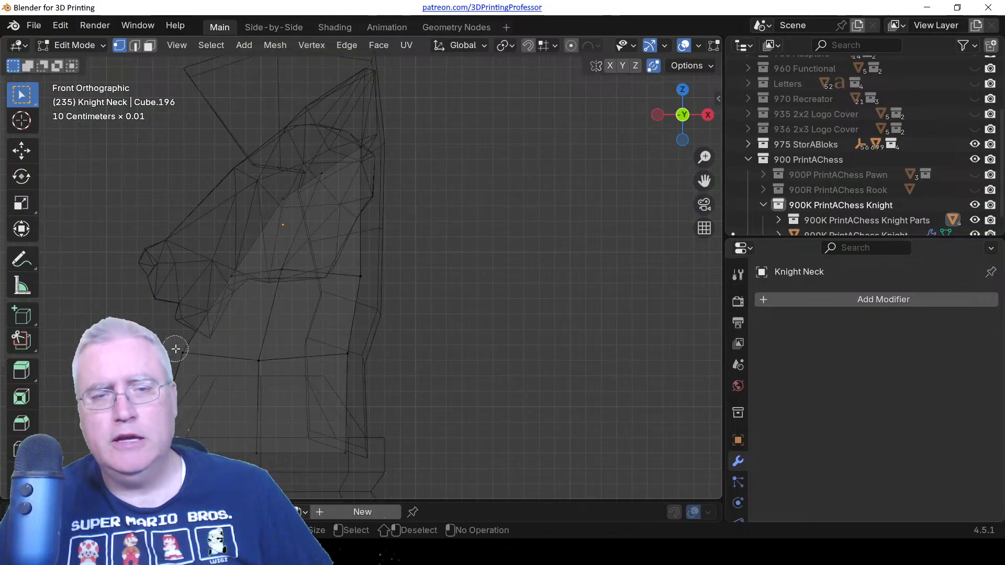
key("g")
left_click(231, 313)
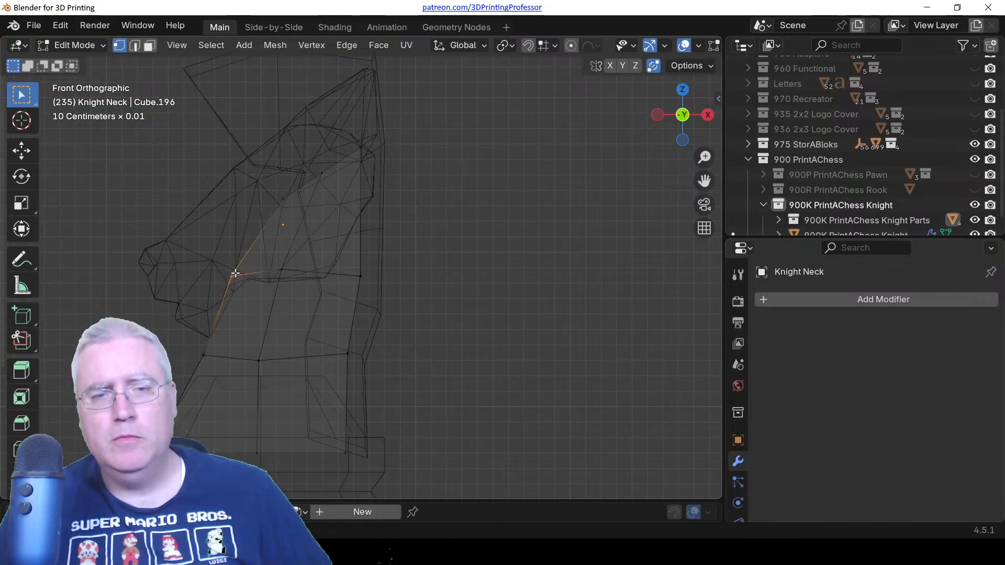
Move the next two vertex positions up the neck's front edge slightly back into the head, and restore solid shading.
key("g")
left_click(292, 228)
right_click(287, 189)
key("g")
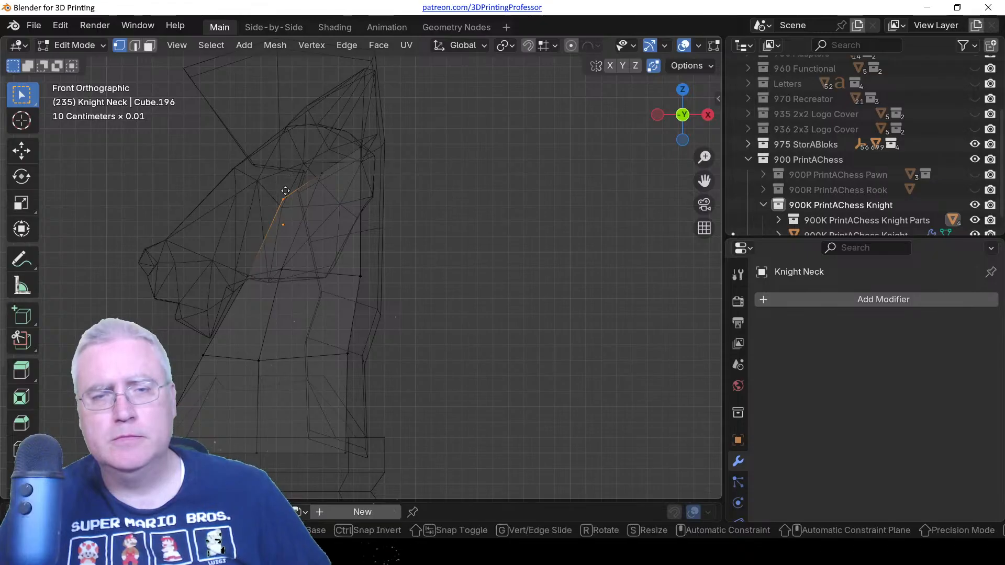
left_click(293, 194)
key("z")
left_click(420, 194)
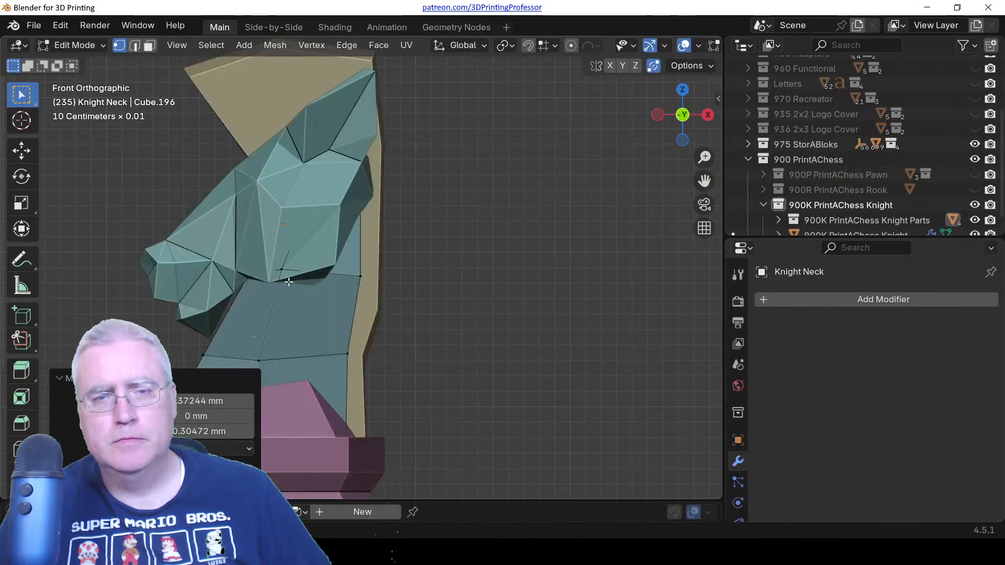
Select the neck's lower front vertex beneath the jaw and nudge it slightly outward and up in front view.
middle_click_drag(262, 306, 555, 263)
left_click(477, 316)
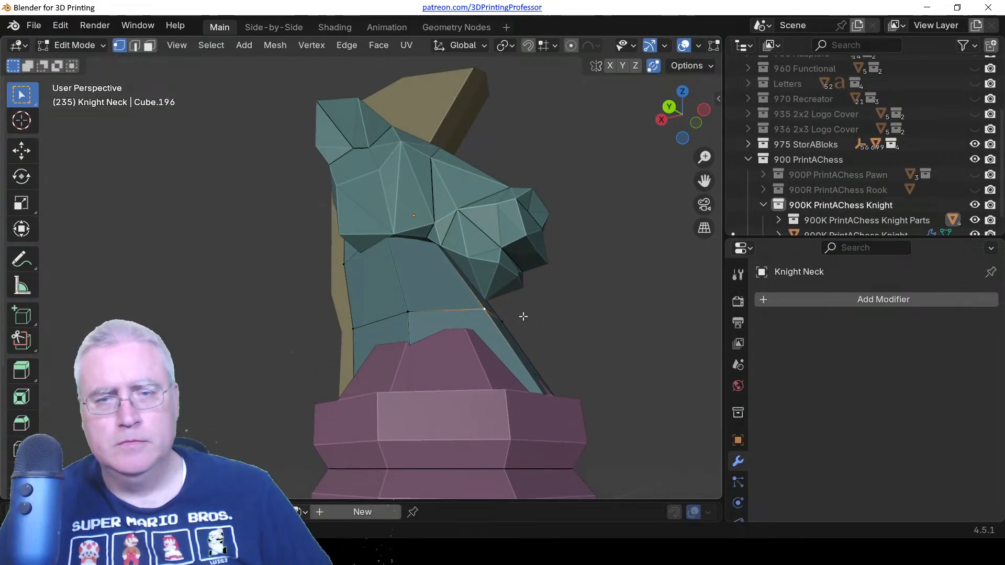
key("KP_3")
key("KP_1")
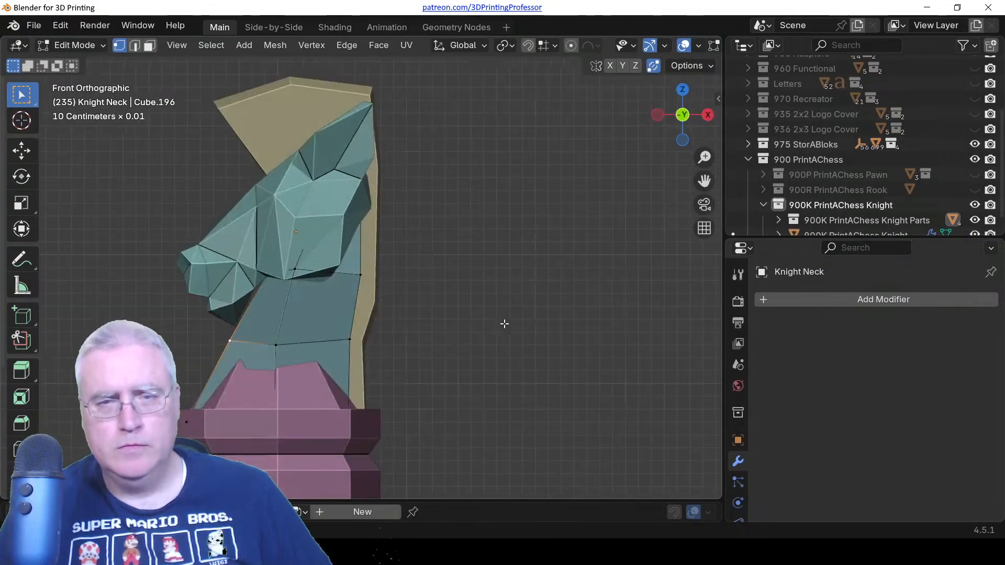
scroll(239, 423, "up", 4)
middle_click_drag(273, 336, 498, 289, "shift")
scroll(498, 289, "up", 3)
key("g")
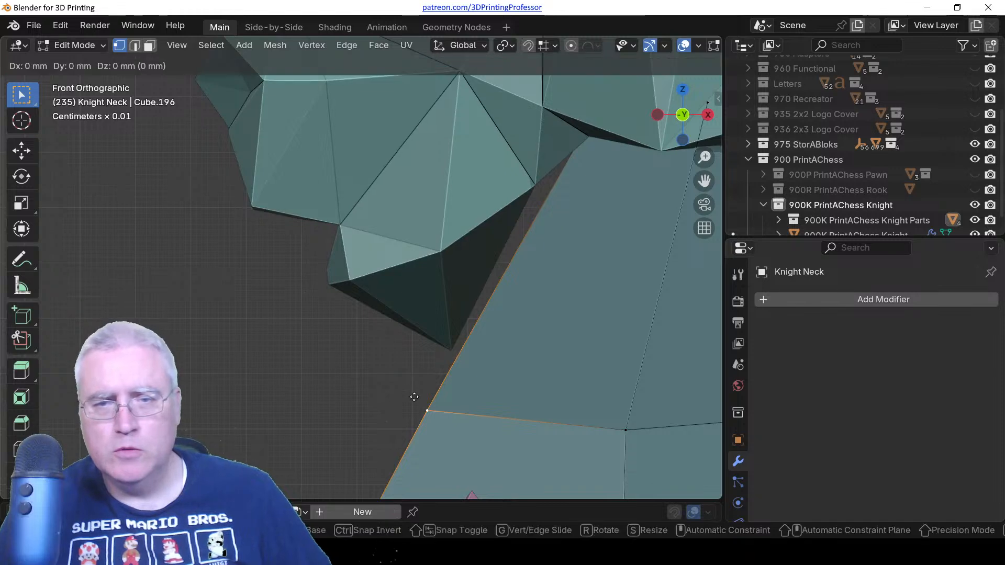
left_click(482, 340)
scroll(497, 293, "down", 2)
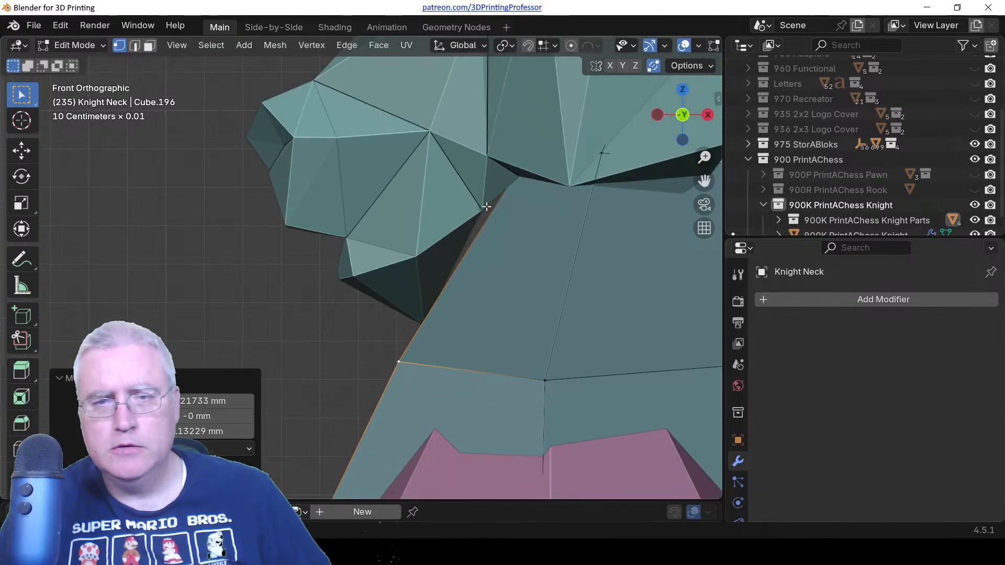
Open the horse head mesh in wireframe and move its throat vertex about 0.79 mm toward the neck and 0.48 mm down.
key("Tab")
left_click(485, 206)
key("Tab")
key("z")
left_click(462, 199)
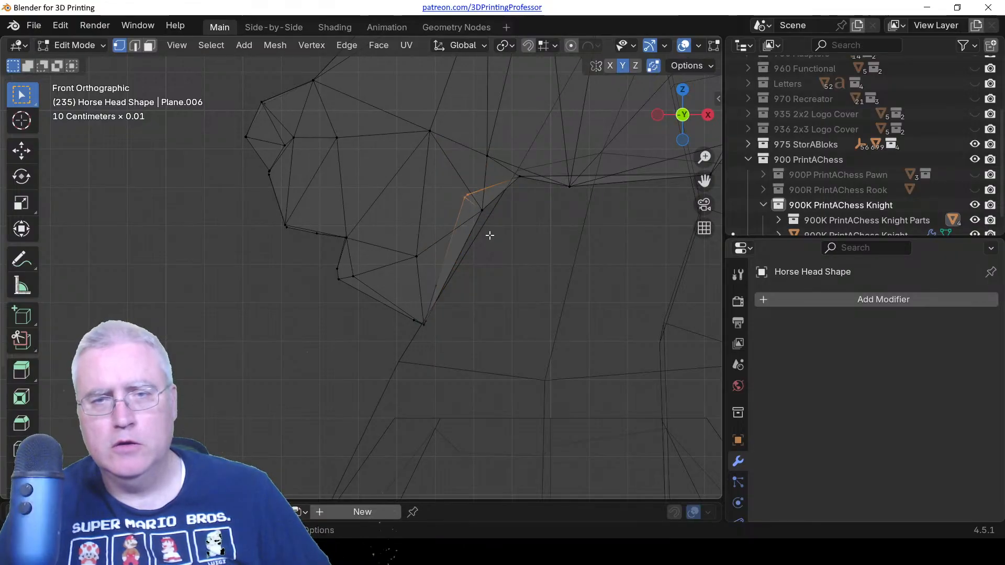
middle_click_drag(490, 236, 443, 222)
key("KP_1")
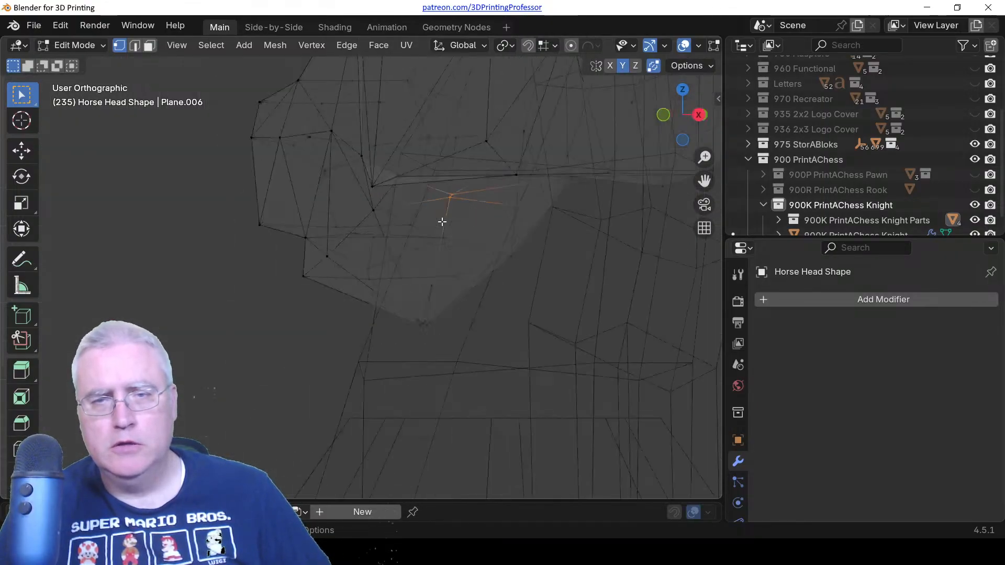
key("g")
left_click(492, 230)
Scale and slide the head's throat vertices, and move them about 0.1 mm toward the neck and 0.44 mm down.
key("s")
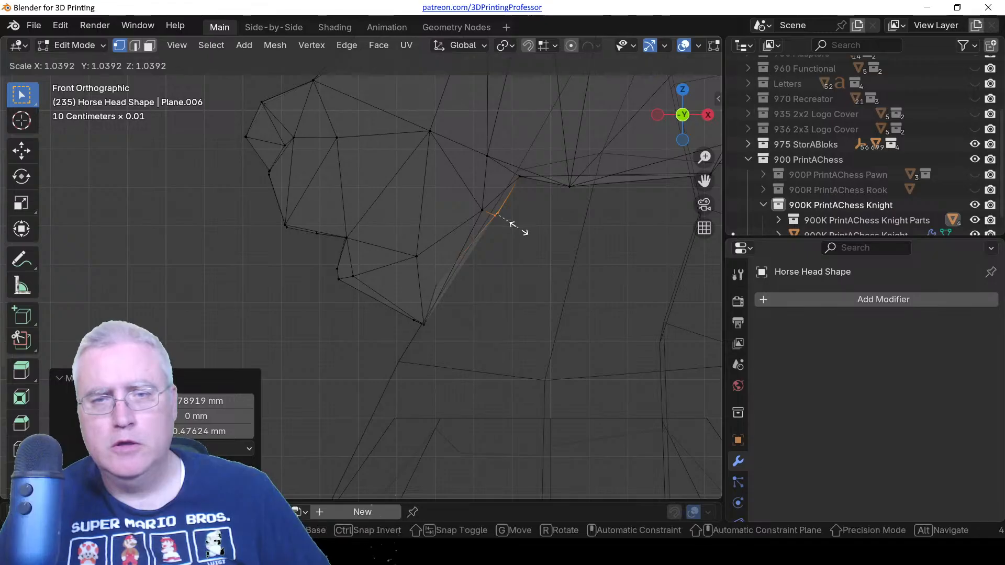
left_click(581, 227)
key("shift+v")
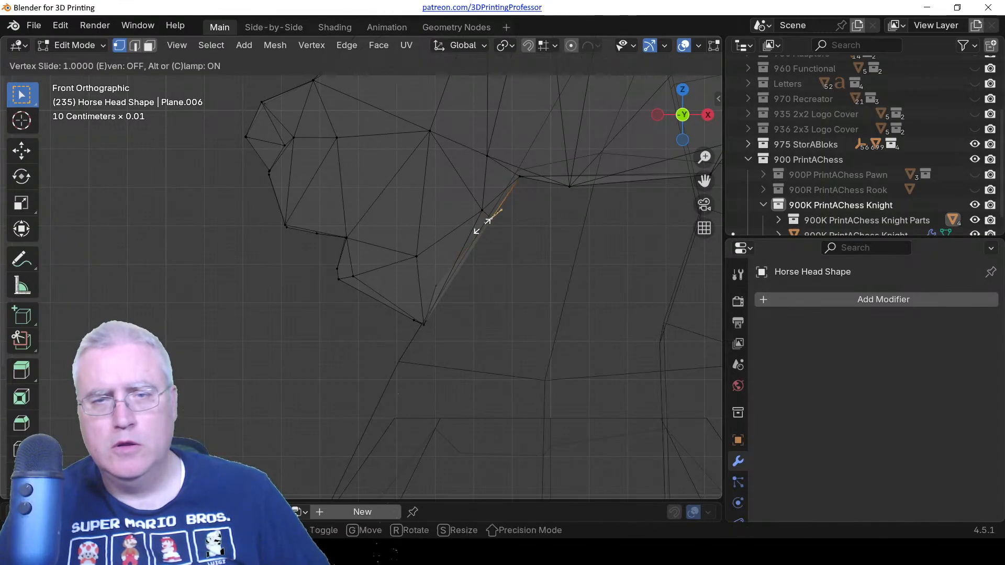
left_click(486, 270)
key("g")
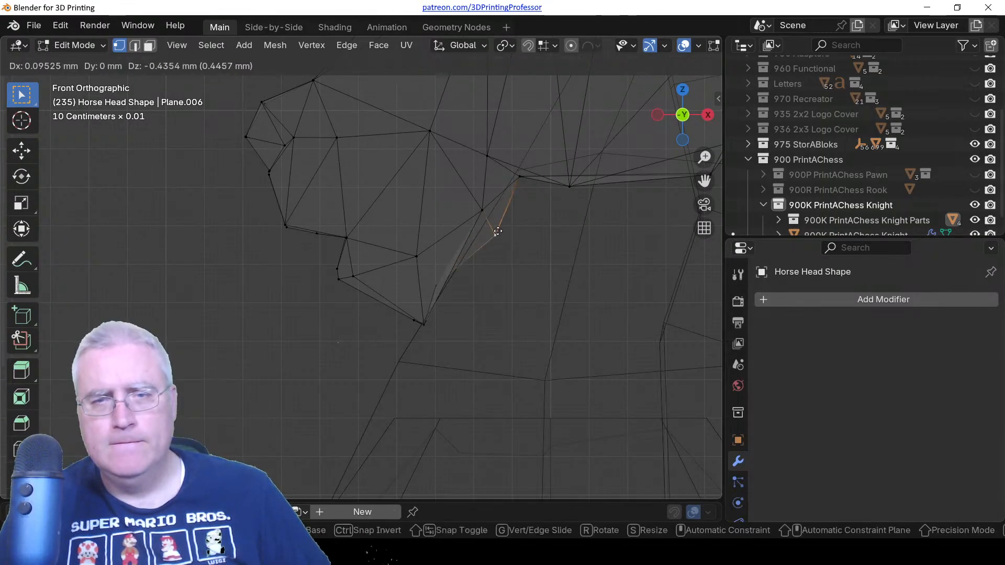
left_click(498, 231)
Move the vertex behind the head's chin about 0.52 mm toward the neck and 0.2 mm down, and restore solid shading.
left_click(440, 286)
key("g")
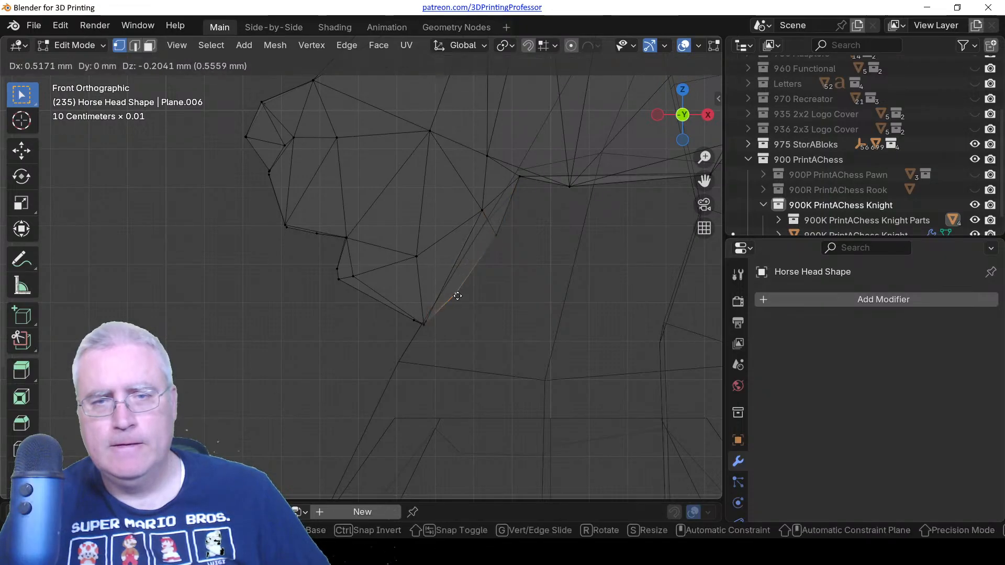
left_click(457, 296)
key("z")
left_click(536, 294)
mouse_move(536, 294)
middle_mouse_down()
mouse_move(588, 243)
mouse_move(449, 265)
mouse_move(422, 281)
mouse_move(516, 242)
middle_mouse_up()
key("Tab")
key("Tab")
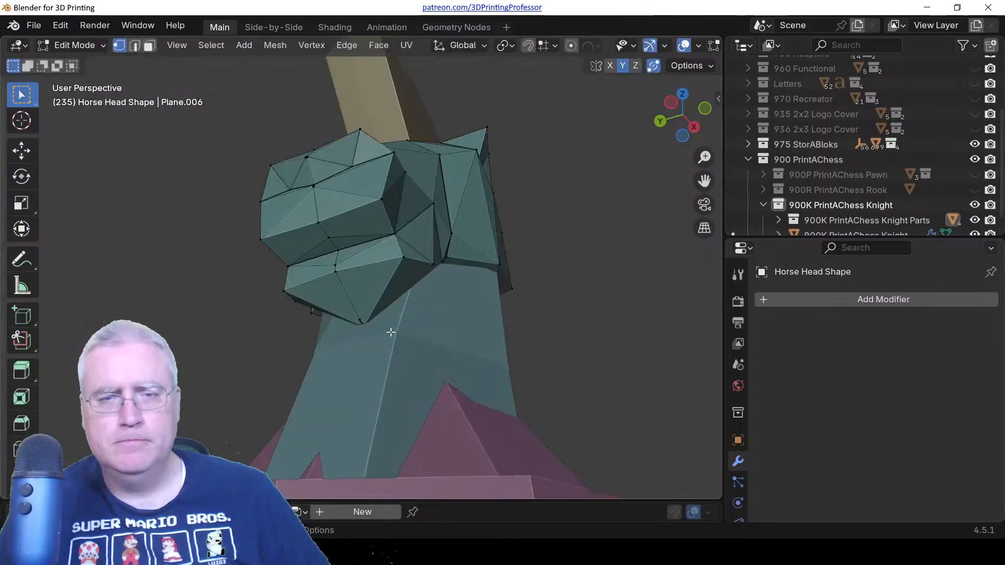
Slide the jaw's bottom vertex along its edge by a factor of 1.000, check it in wireframe, and finish editing the head in solid shading.
scroll(391, 331, "up", 2)
middle_click_drag(424, 312, 412, 321)
key("shift+v")
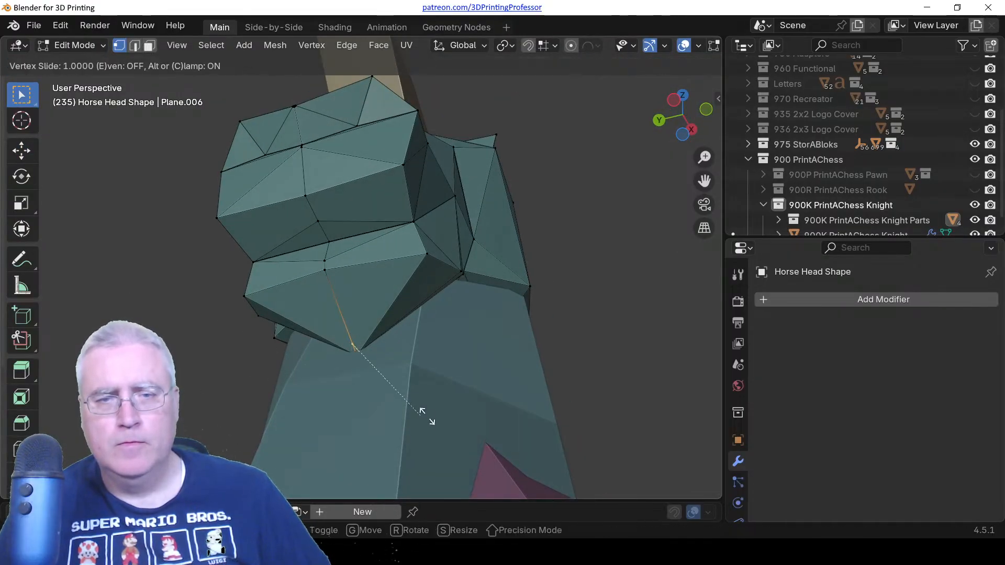
left_click(432, 418)
key("z")
left_click(367, 400)
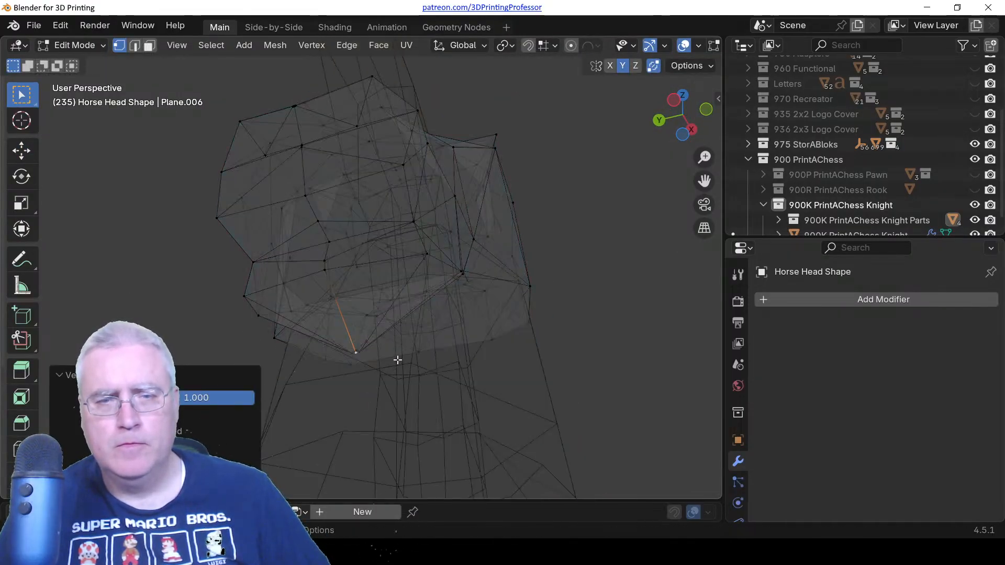
middle_click_drag(397, 360, 253, 390)
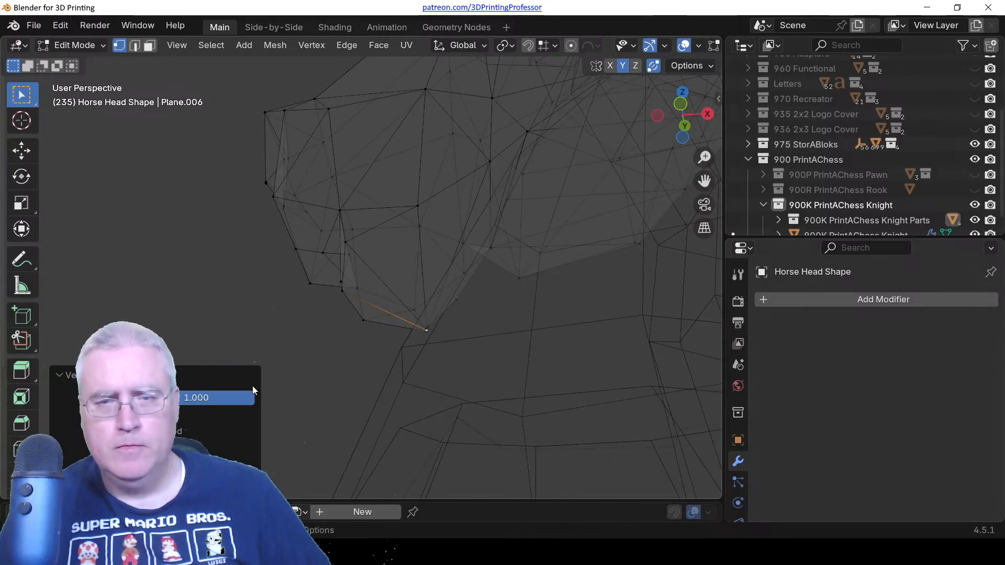
key("Tab")
key("z")
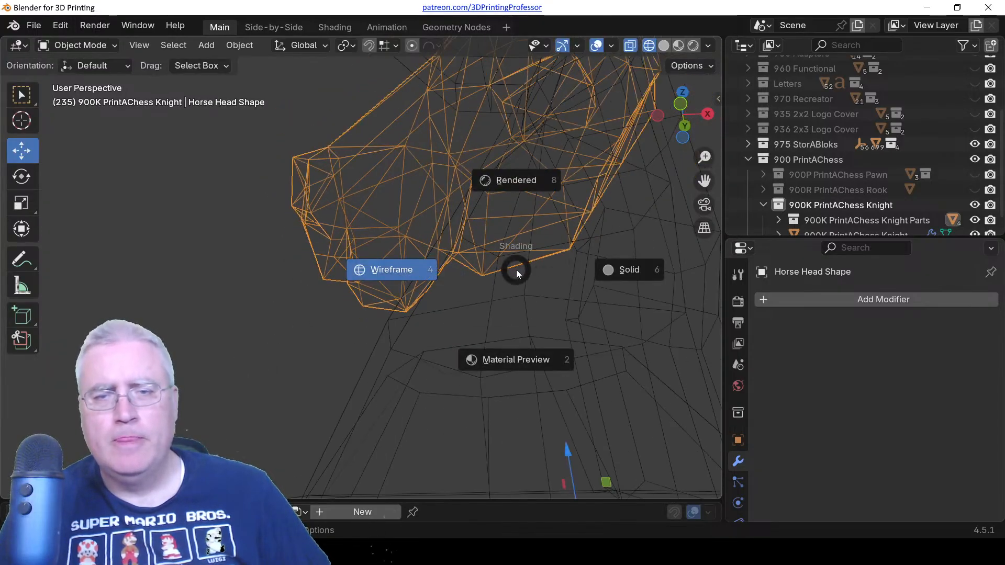
left_click(592, 272)
Open the neck mesh in front wireframe view and raise its bottom front vertices along Z to just below the base's upper surface.
scroll(589, 272, "down", 5)
middle_click_drag(375, 227, 427, 316)
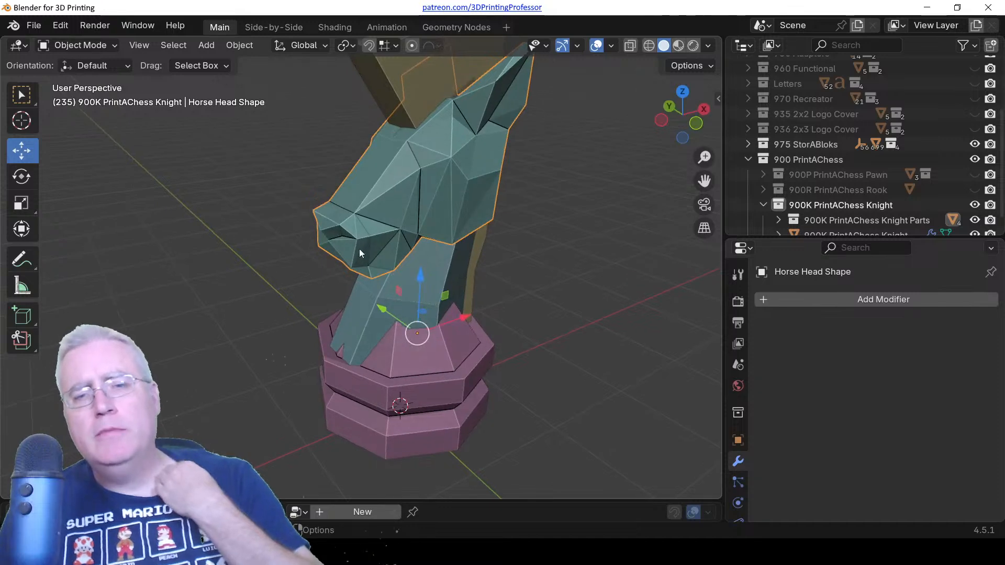
scroll(419, 343, "up", 2)
middle_click_drag(339, 378, 419, 315, "shift")
left_click(417, 327)
key("Tab")
scroll(412, 352, "up", 3)
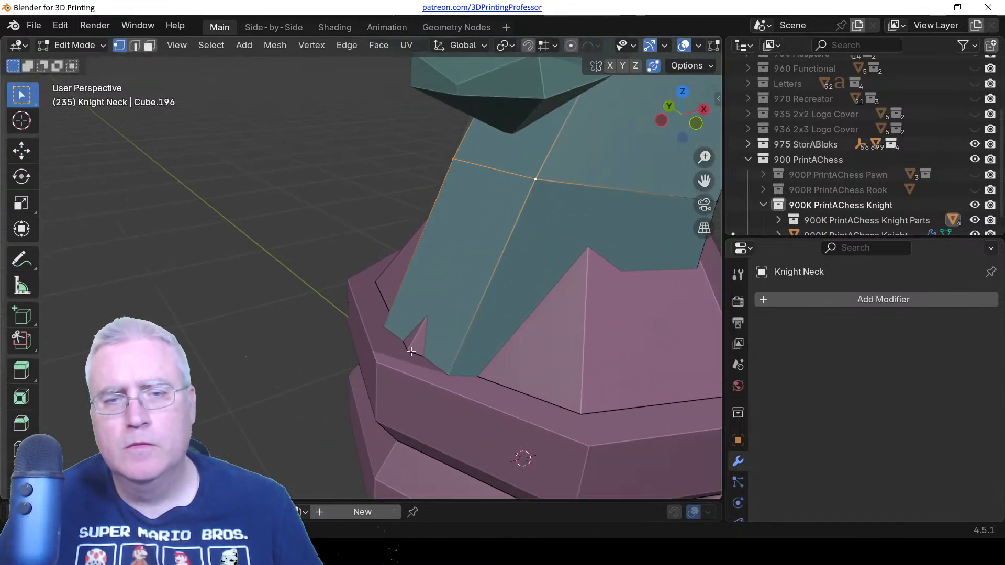
key("z")
left_click(373, 369)
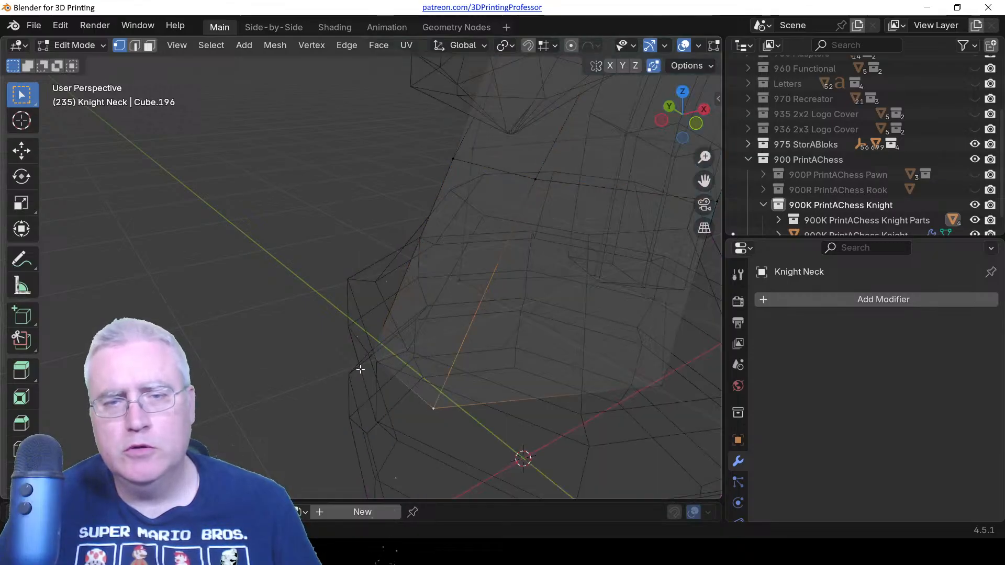
key("KP_1")
key("KP_3")
key("KP_1")
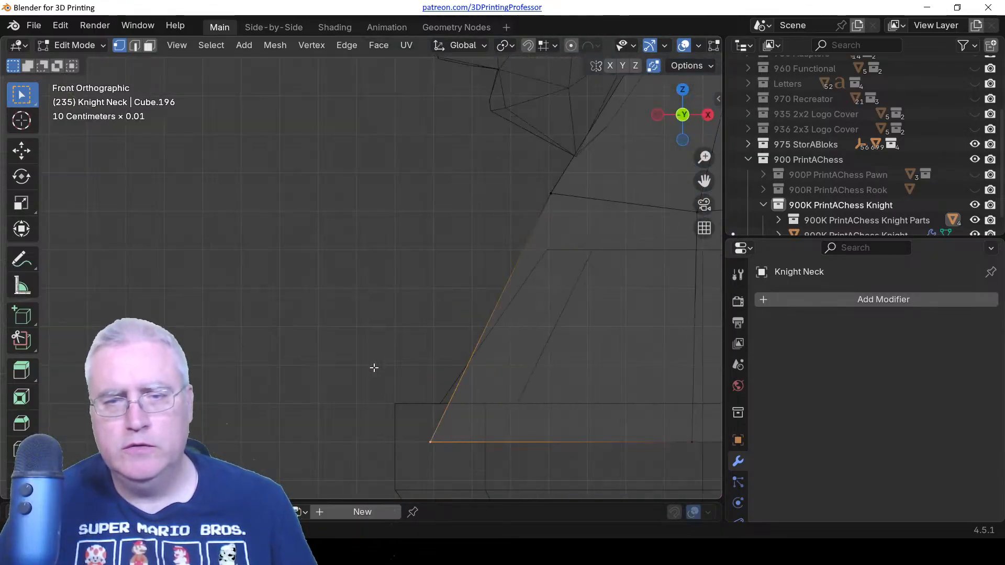
scroll(486, 450, "up", 1)
middle_click_drag(486, 451, 375, 369, "shift")
key("g")
key("z")
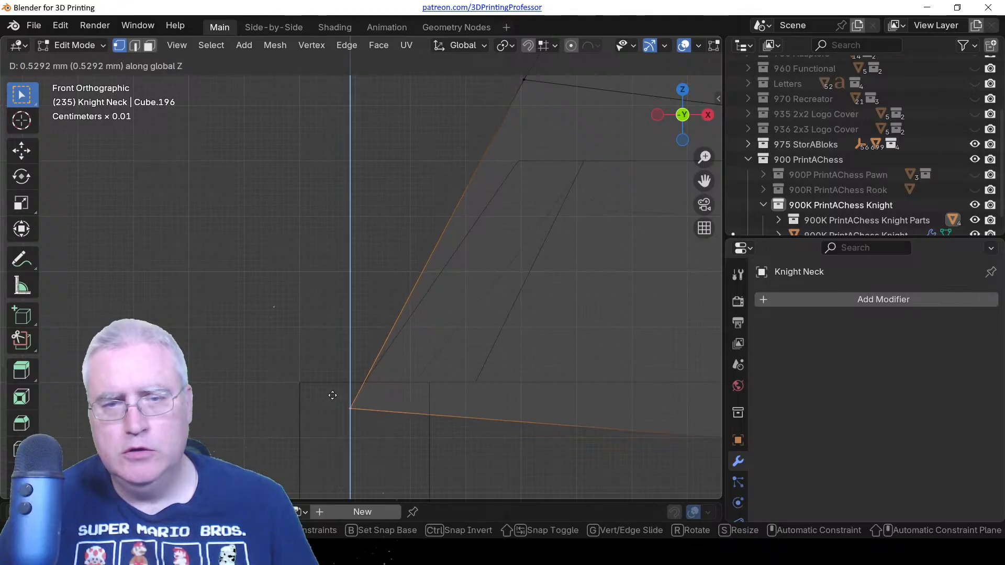
left_click(321, 391)
In solid shading, raise the neck's bottom front vertices about 0.08 mm, move them about 0.13 mm outward along X, and finish editing the neck.
key("g")
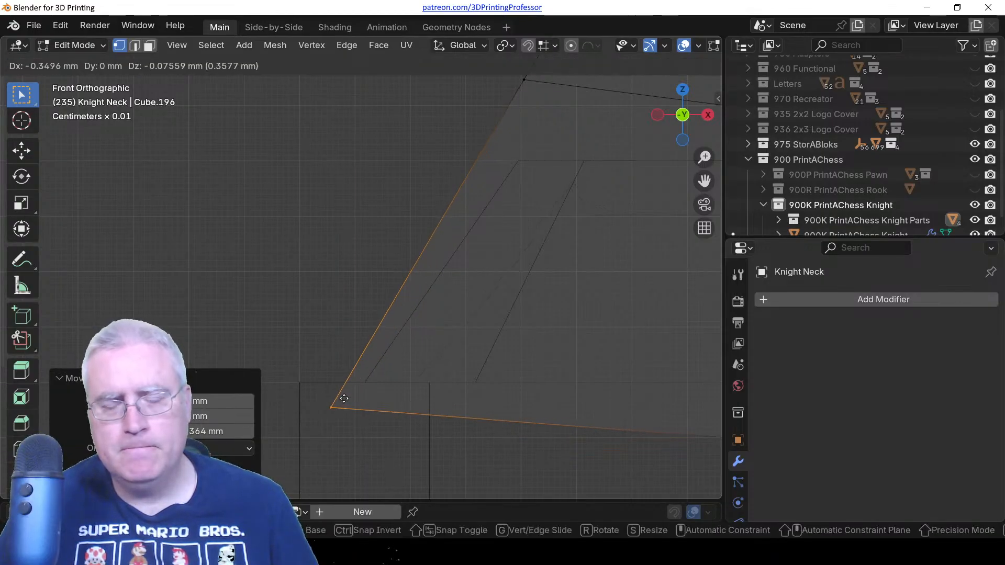
left_click(366, 393)
key("z")
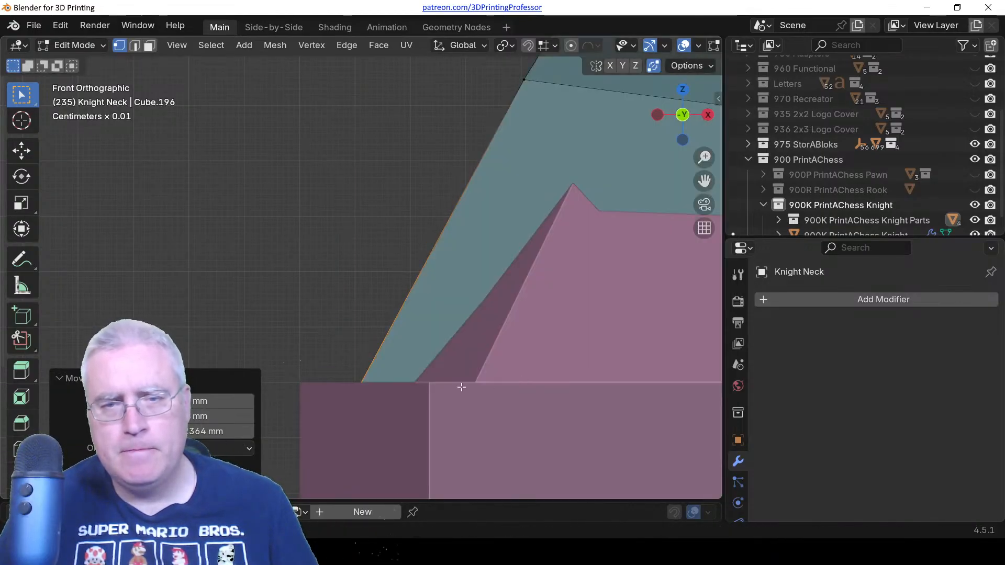
key("g")
key("z")
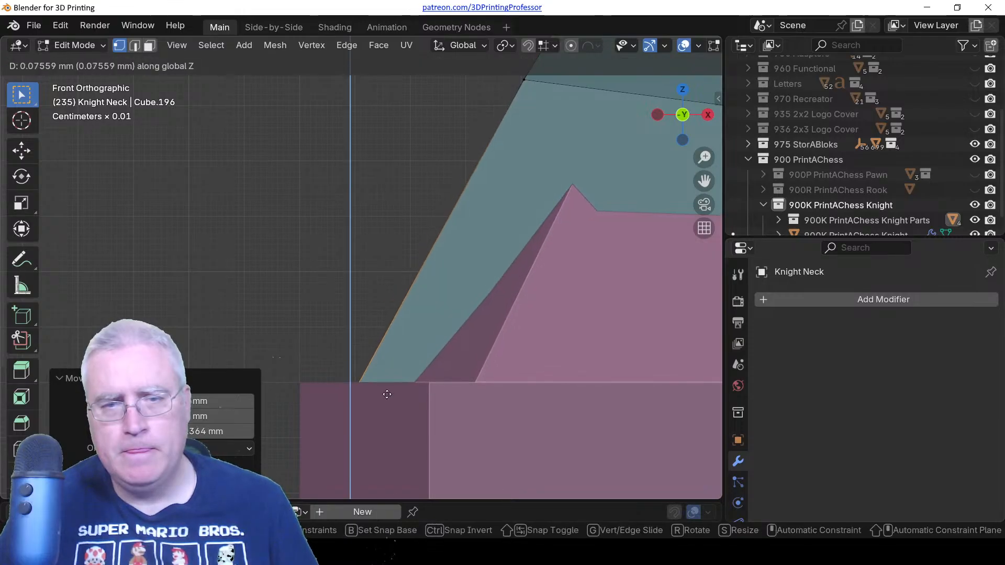
left_click(386, 395)
middle_click_drag(378, 352, 417, 385)
key("g")
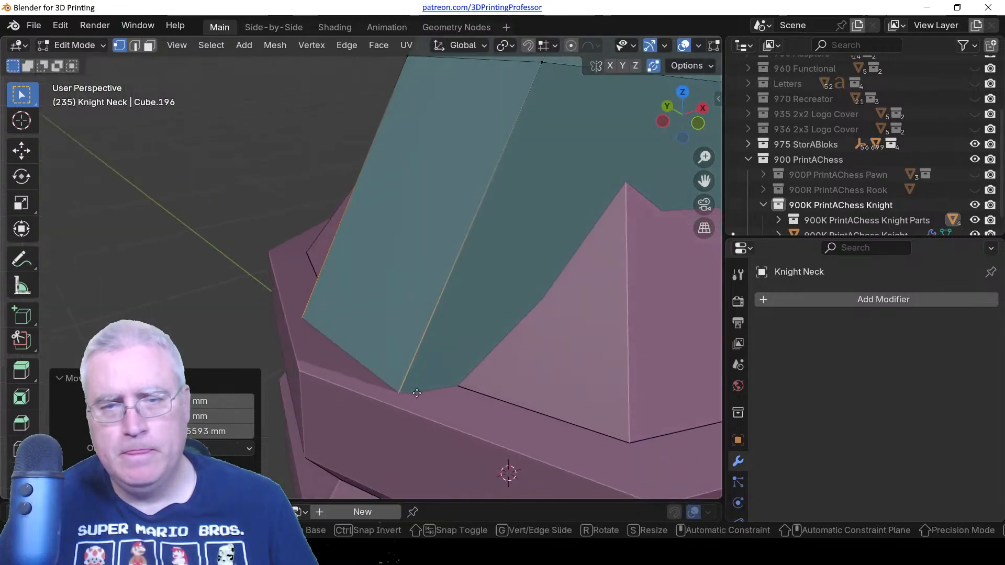
key("y")
key("x")
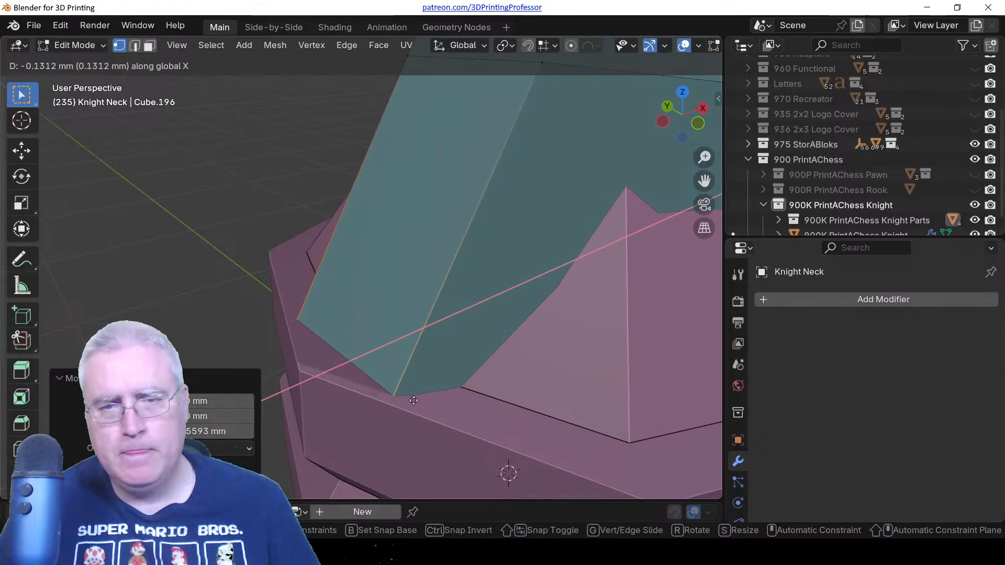
left_click(412, 400)
scroll(414, 392, "down", 2)
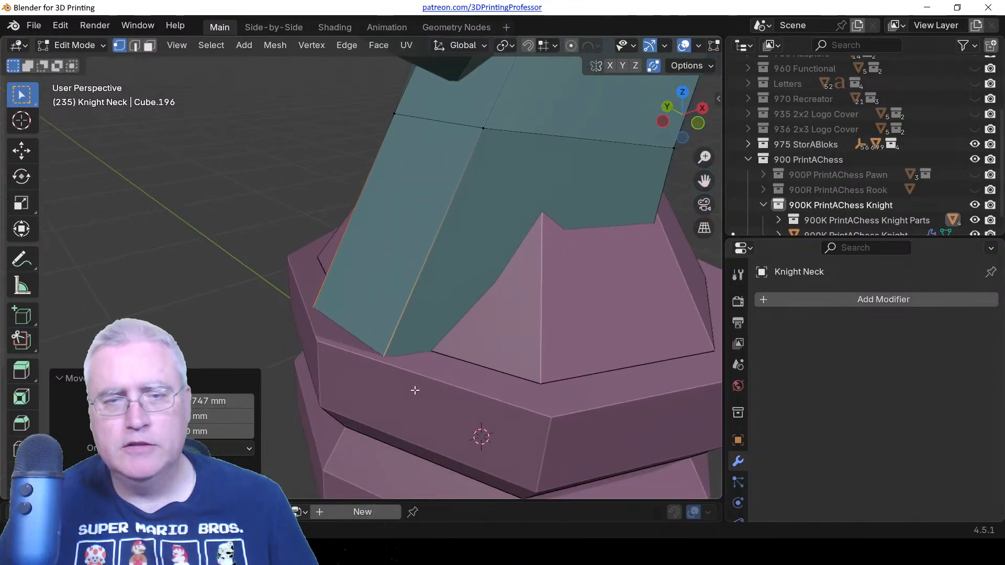
middle_click_drag(415, 391, 413, 333)
key("Tab")
Select the 900K PrintAChess Knight object, display its Boolean modifiers in the viewport, and export it as an STL file.
scroll(428, 373, "down", 3)
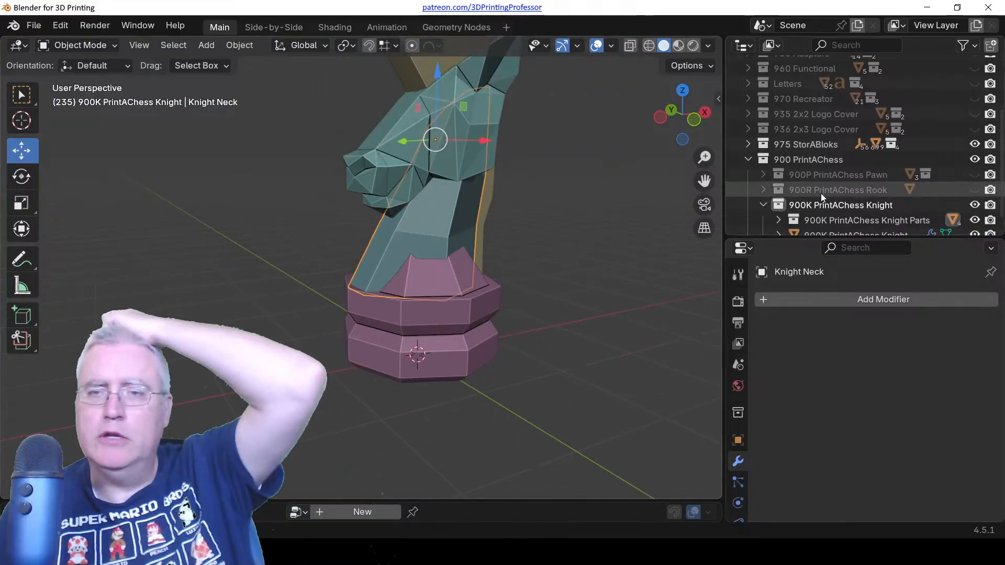
scroll(820, 195, "down", 1)
left_click(821, 219)
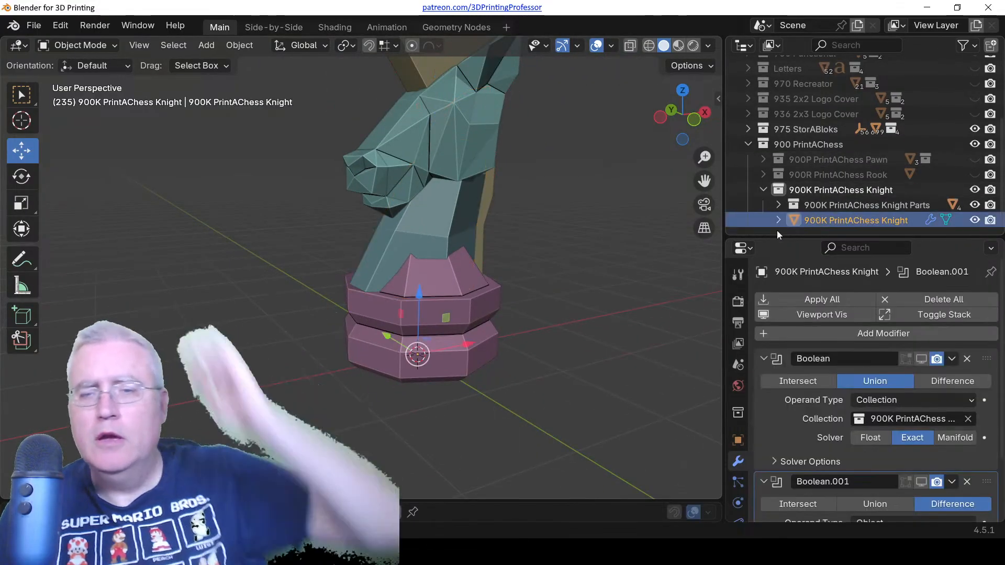
left_click(791, 315)
key("shift+e")
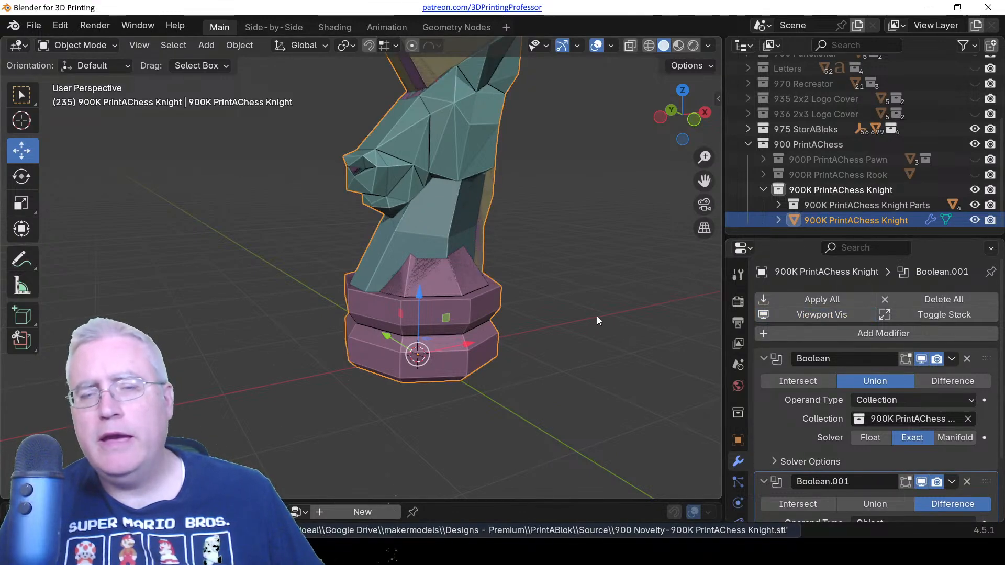
Compare the knight with its modifiers hidden and shown, then isolate the combined mesh and examine its shape.
left_click(809, 314)
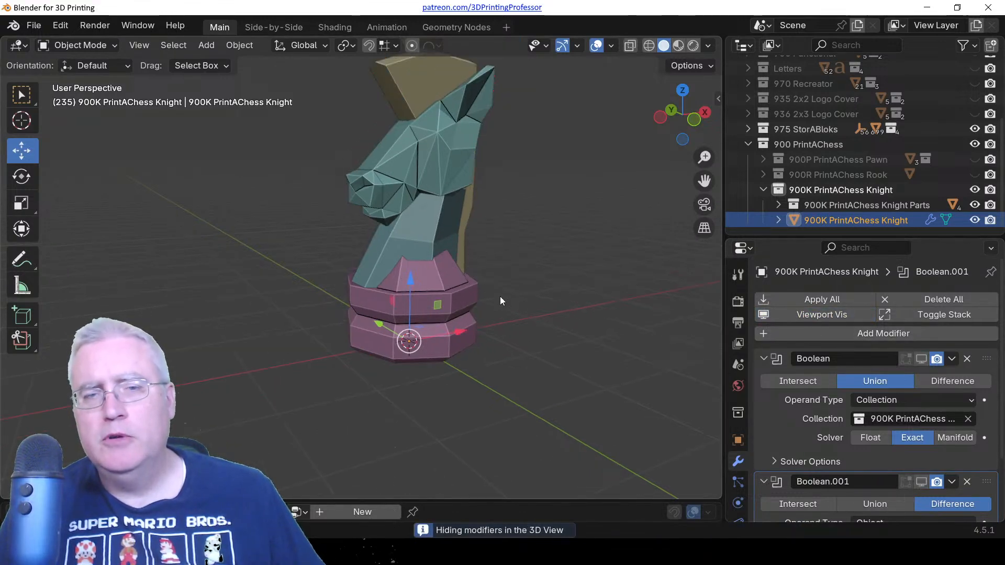
middle_click_drag(454, 311, 444, 294)
left_click(811, 315)
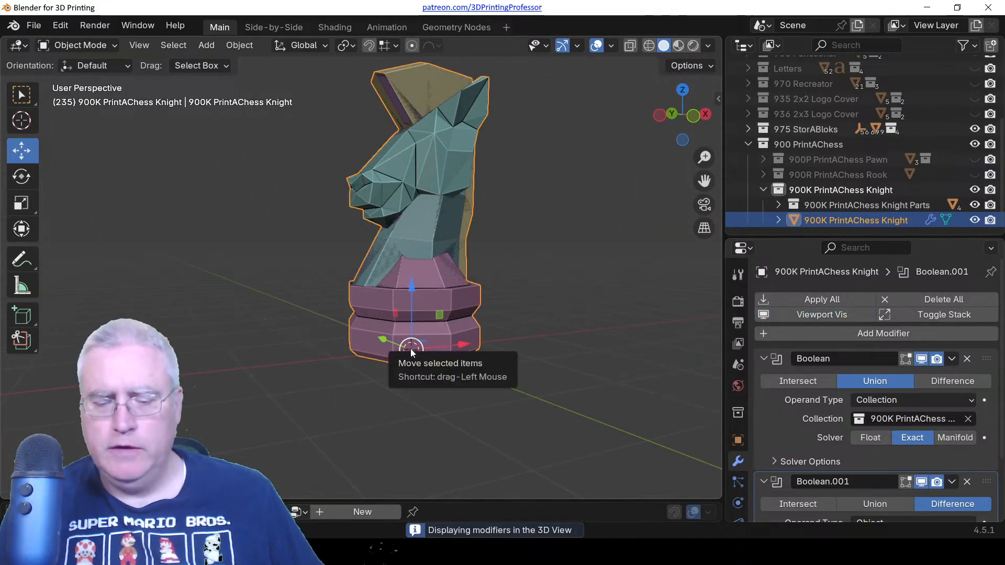
key("KP_Divide")
middle_click_drag(410, 349, 344, 408)
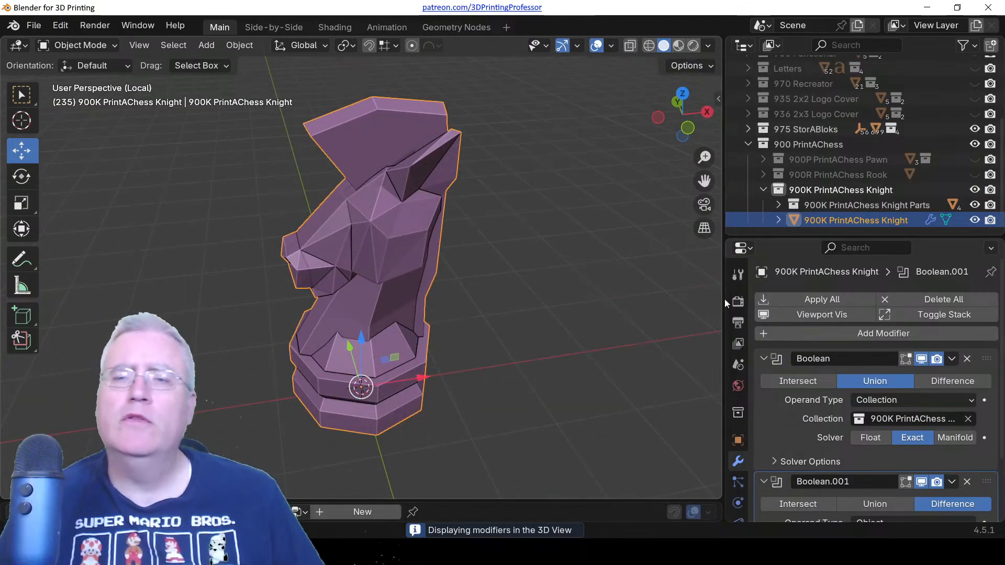
Hide the knight collection, leave the isolated view, and show the 900R PrintAChess Rook to examine its design.
left_click(975, 189)
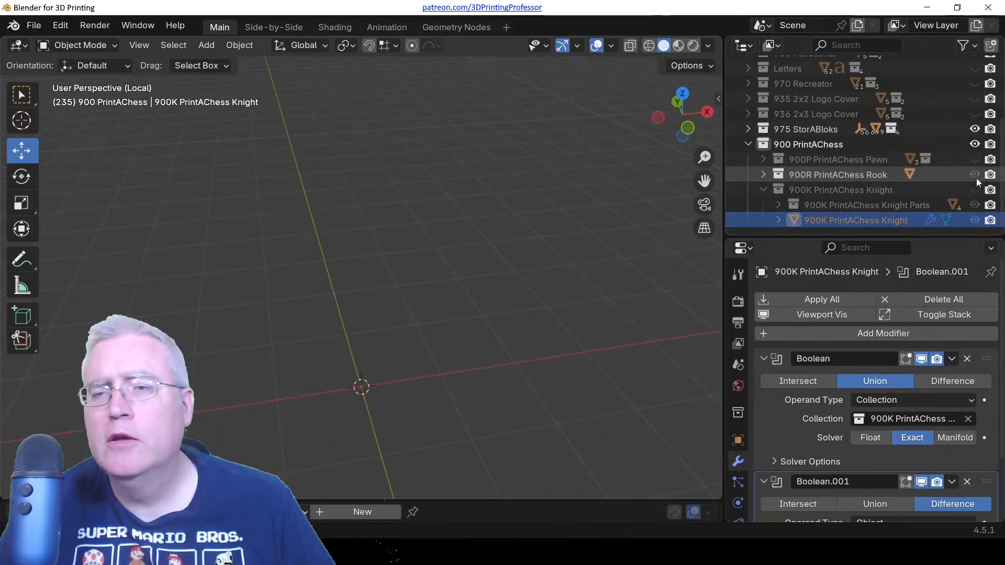
left_click(975, 177)
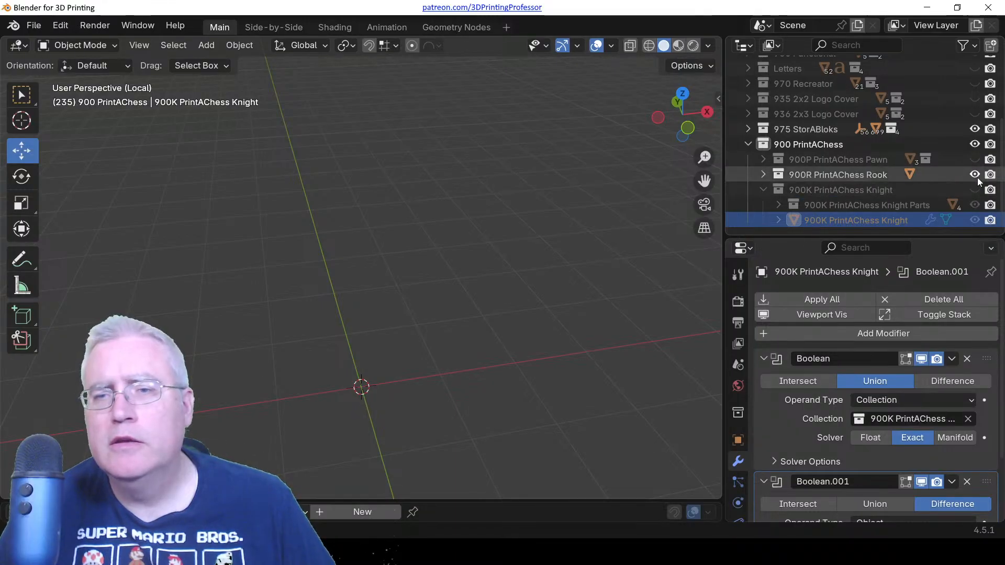
left_click(975, 175)
key("KP_Divide")
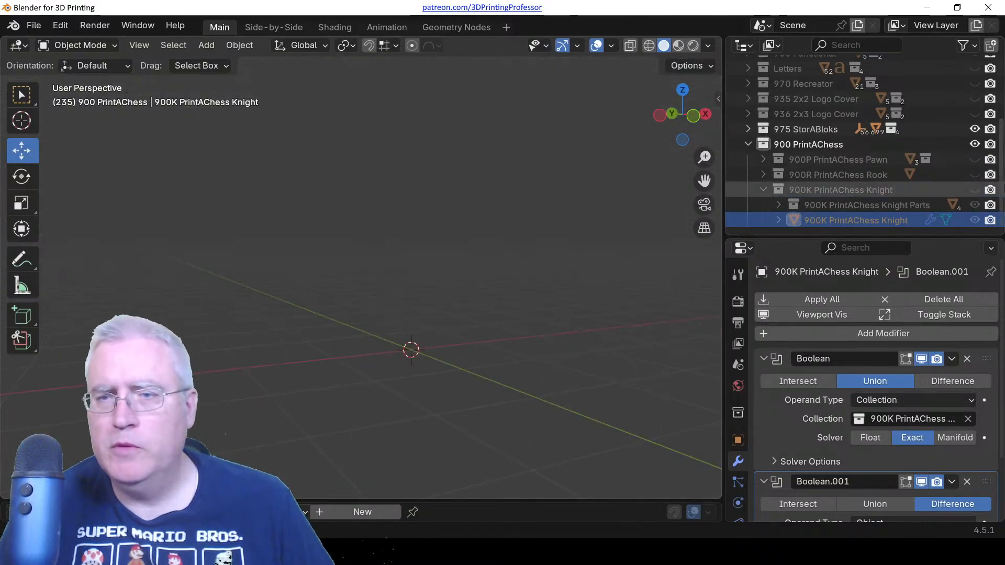
left_click(974, 174)
scroll(482, 206, "down", 2)
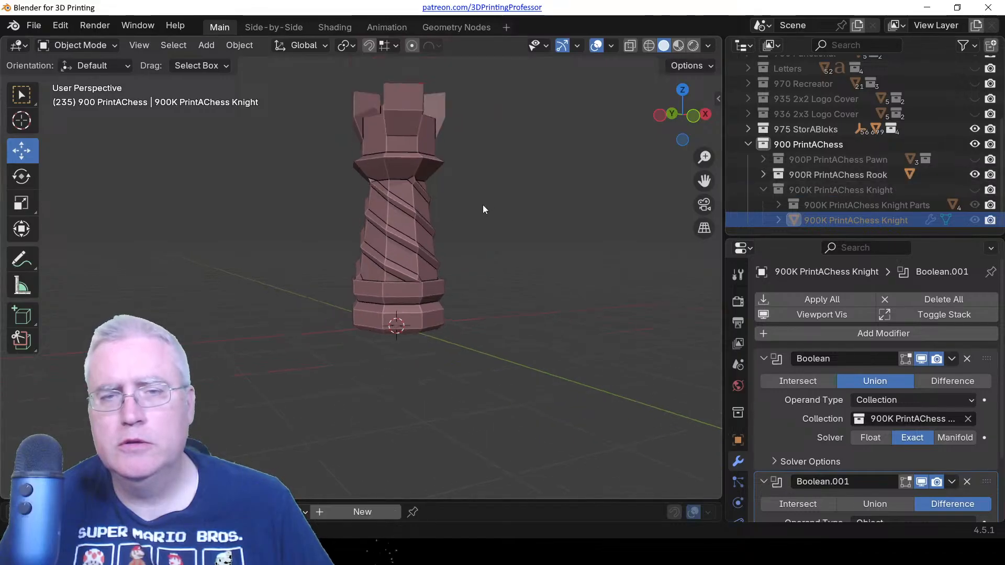
middle_click_drag(482, 206, 443, 236)
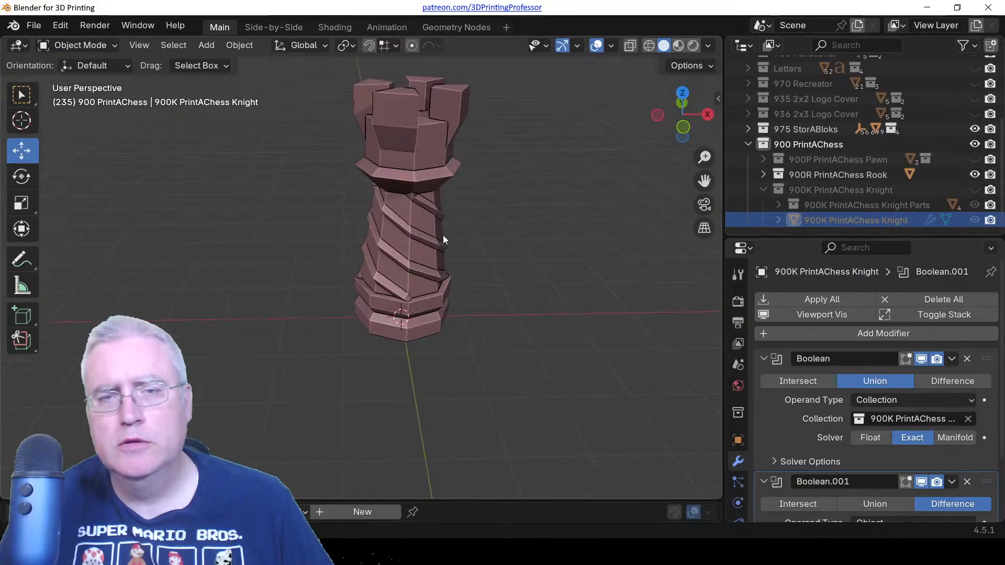
Examine the 900P PrintAChess Pawn in place of the rook, then hide it and show the knight collection again.
left_click(974, 174)
left_click(975, 159)
middle_click_drag(530, 296, 419, 277)
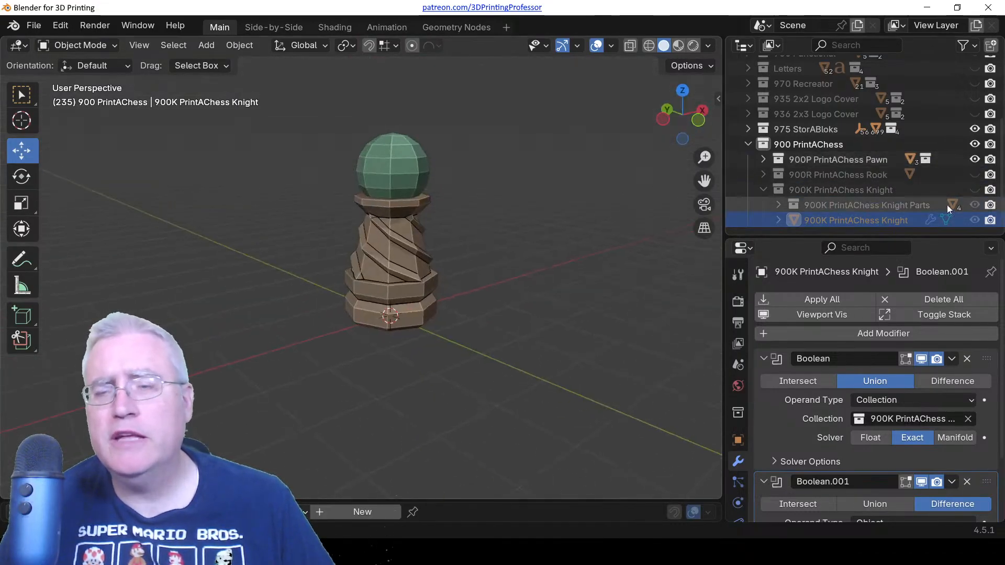
left_click(974, 175)
left_click(974, 175)
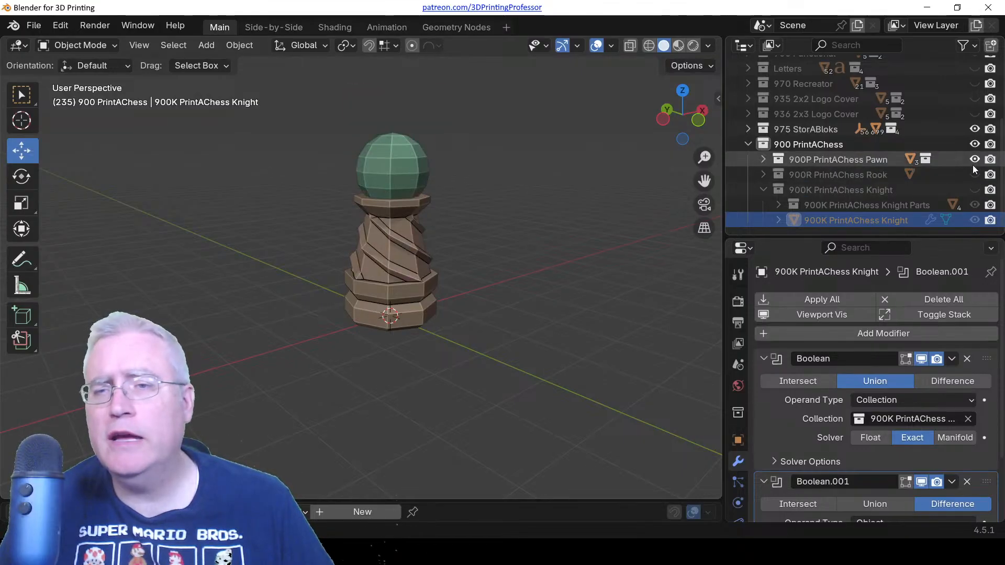
left_click(974, 159)
left_click(974, 190)
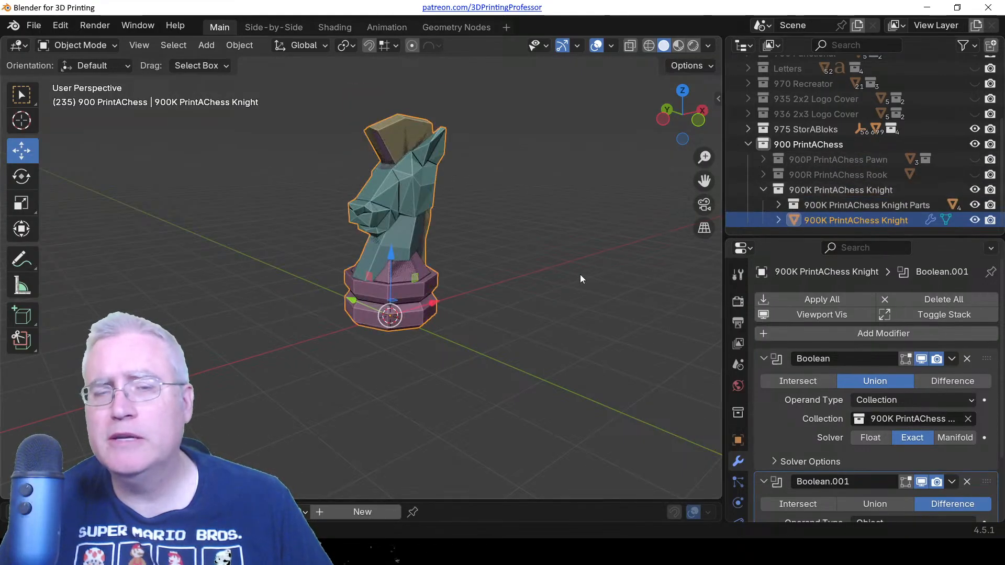
scroll(474, 284, "up", 3)
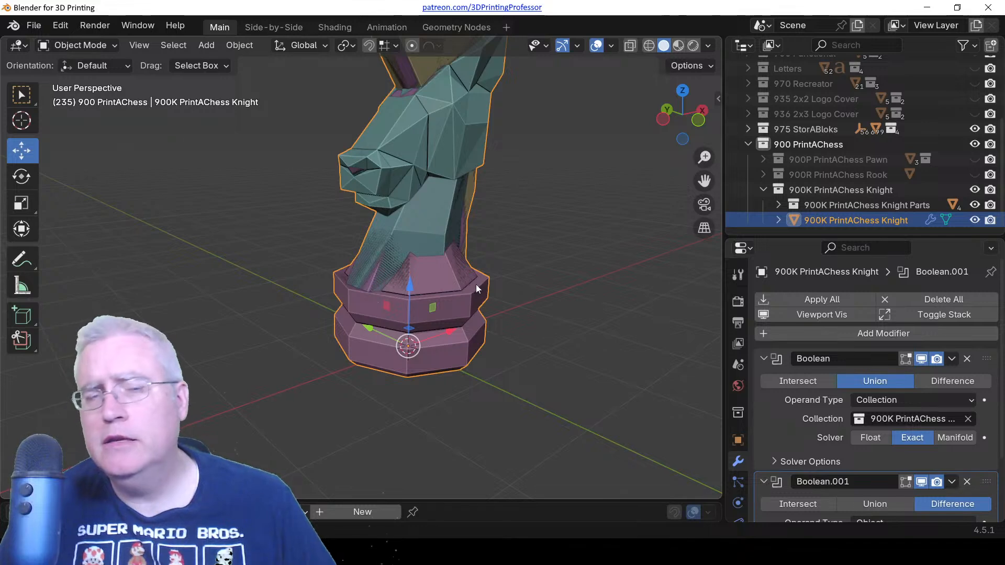
Hide the knight's Boolean modifiers in the viewport and examine the neck and base from the front and left side.
middle_click_drag(476, 284, 488, 281)
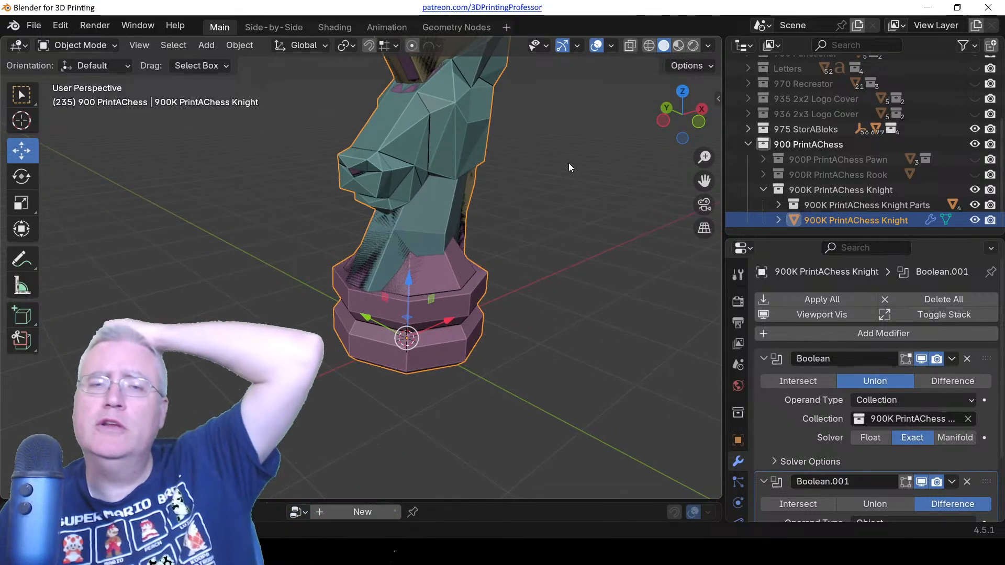
left_click(821, 316)
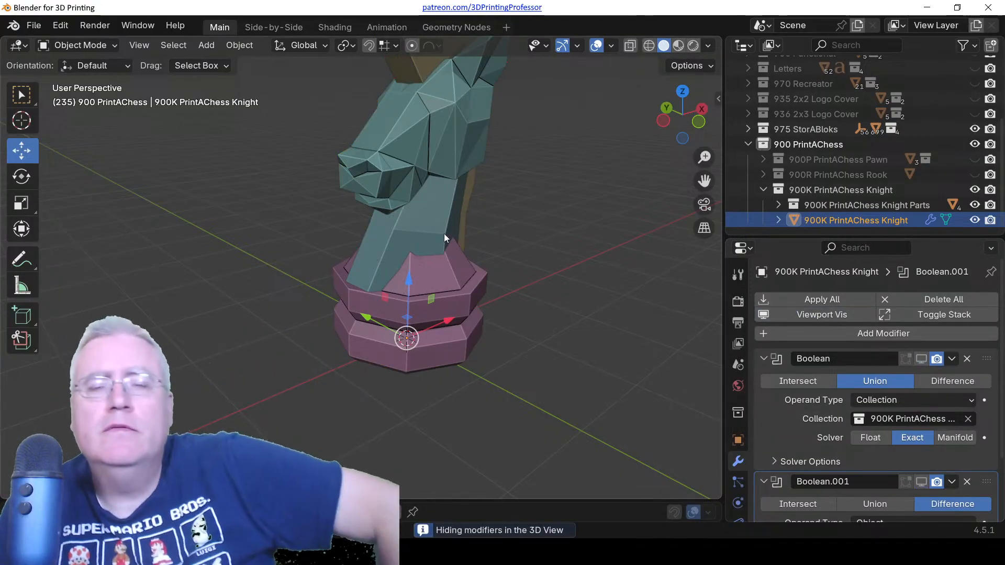
middle_click_drag(422, 298, 512, 265)
key("KP_1")
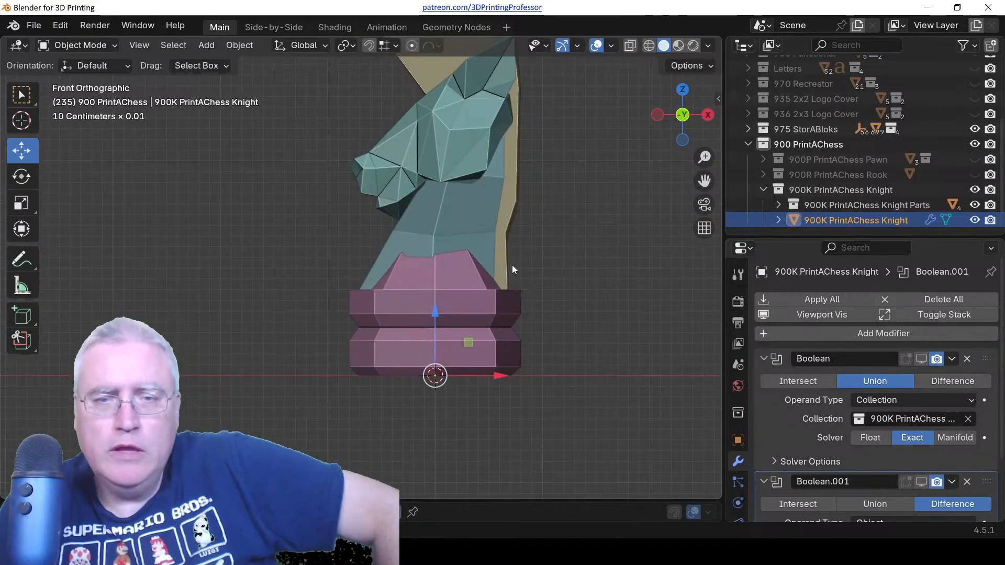
key("ctrl+KP_3")
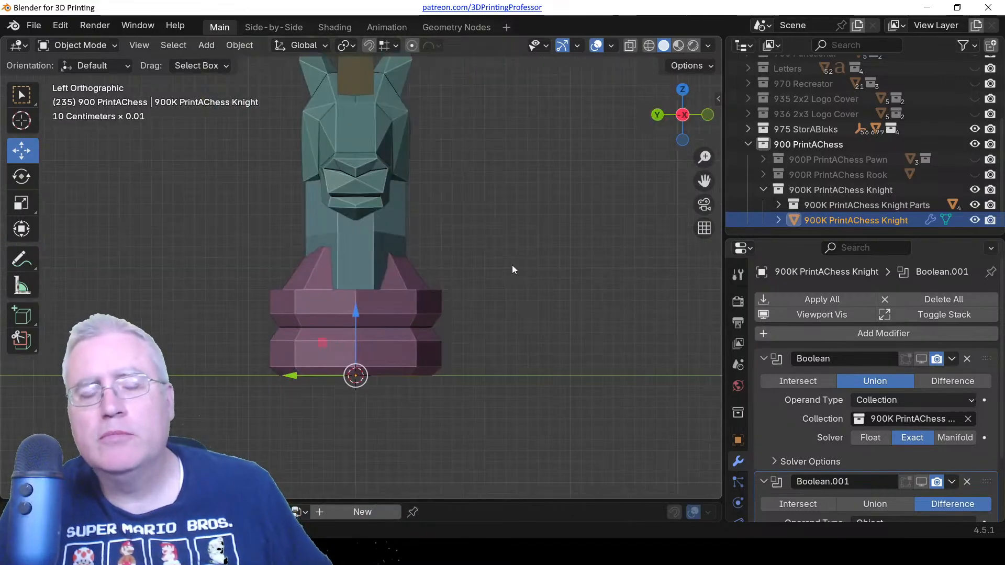
scroll(450, 275, "up", 4)
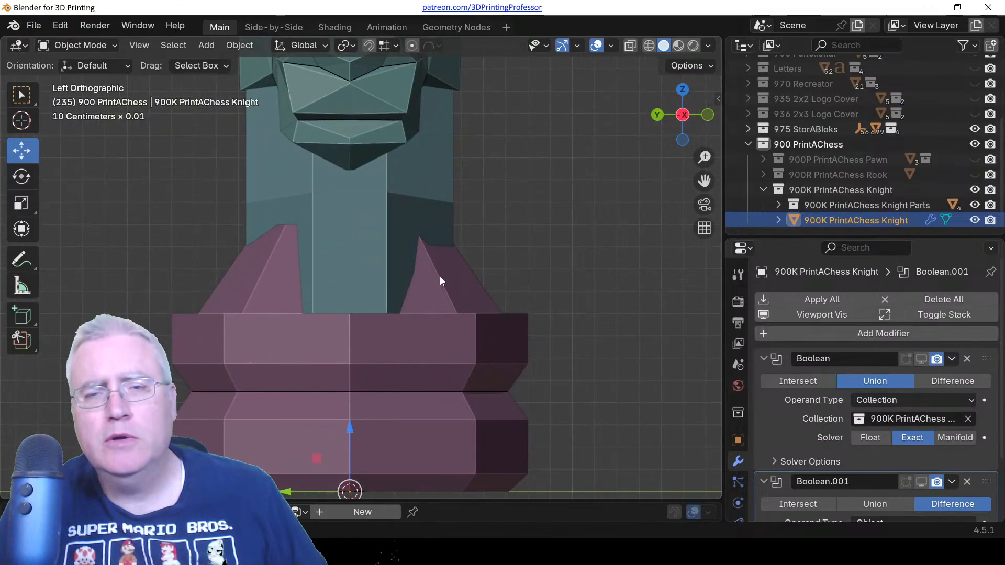
Select the Knight Neck part and examine how it meets the base from the left side, at an angle and from above.
left_click(439, 281)
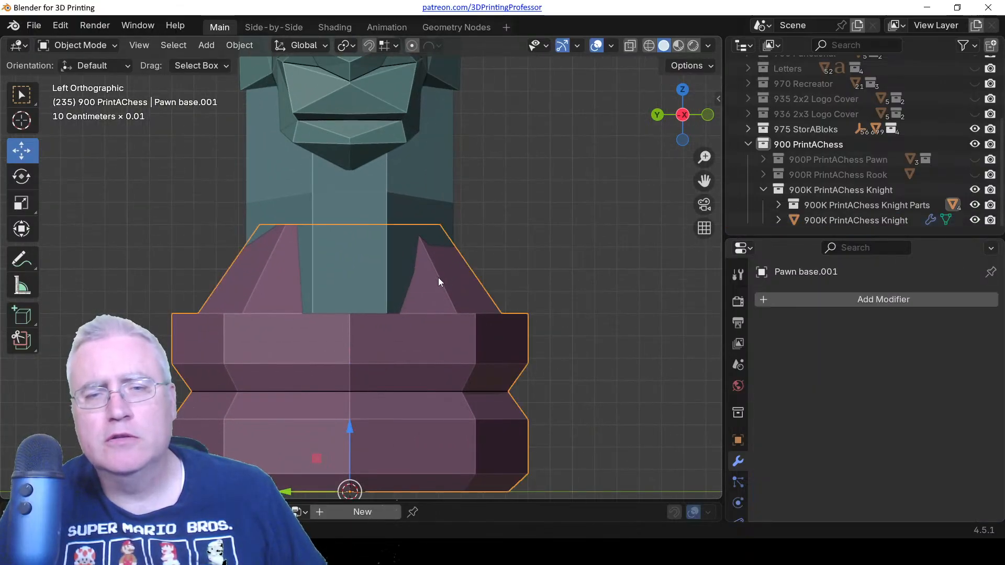
left_click(385, 203)
scroll(385, 203, "down", 2)
scroll(386, 208, "down", 2)
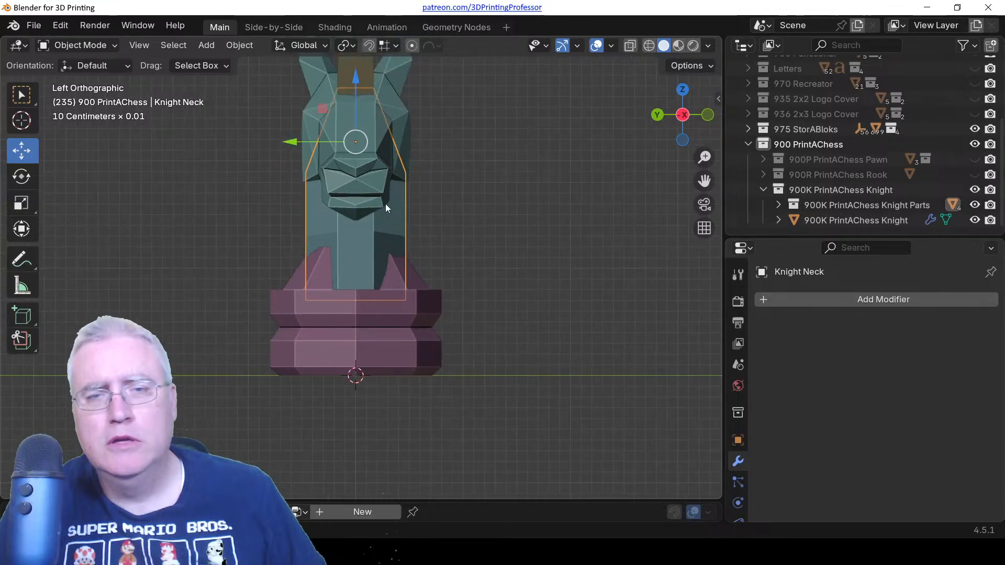
scroll(388, 232, "up", 2)
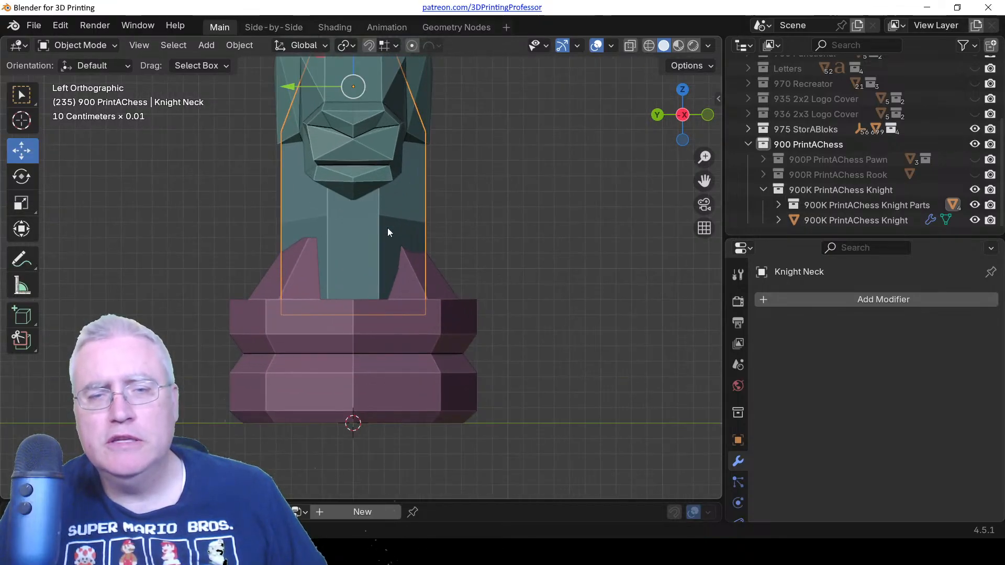
middle_click_drag(302, 232, 302, 287)
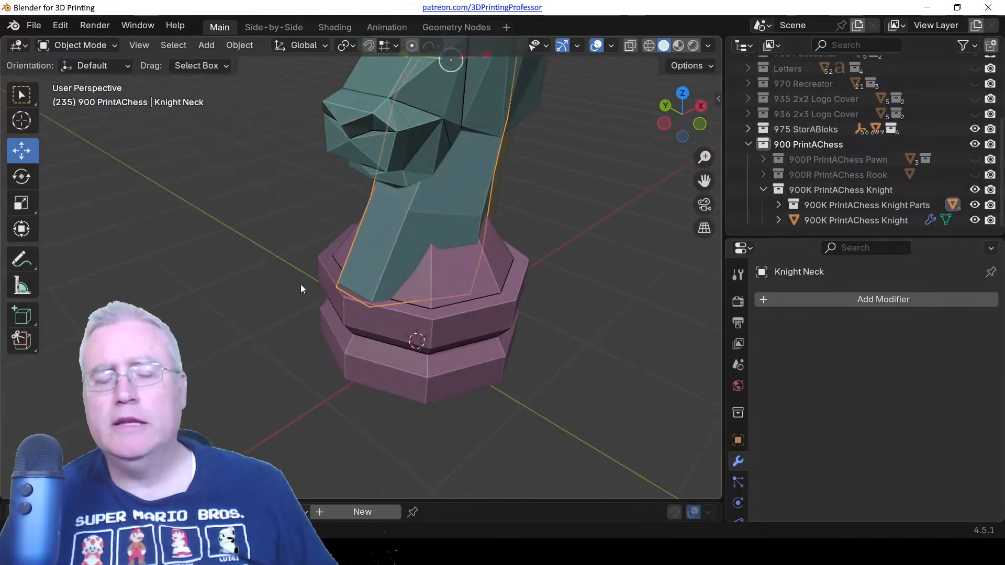
key("KP_7")
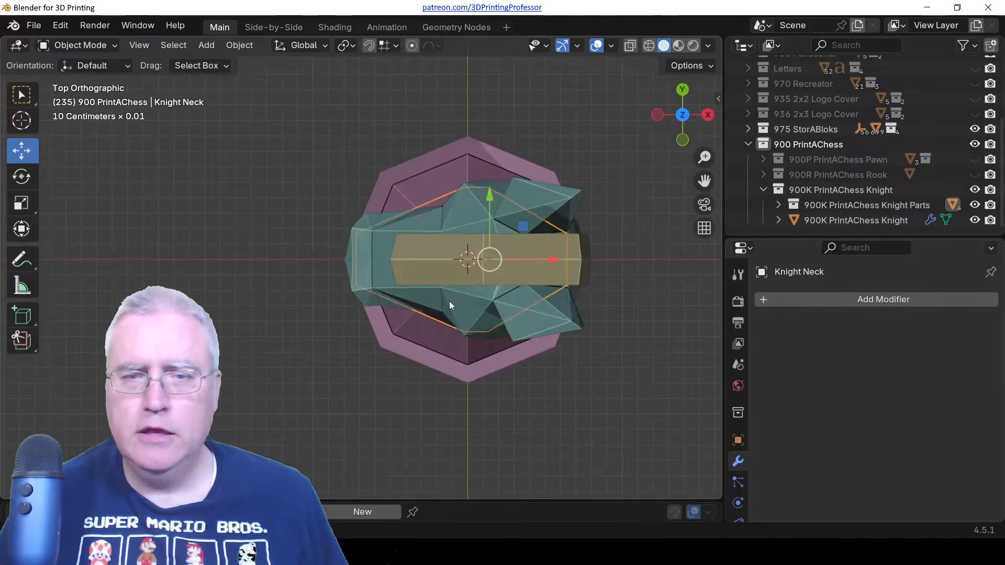